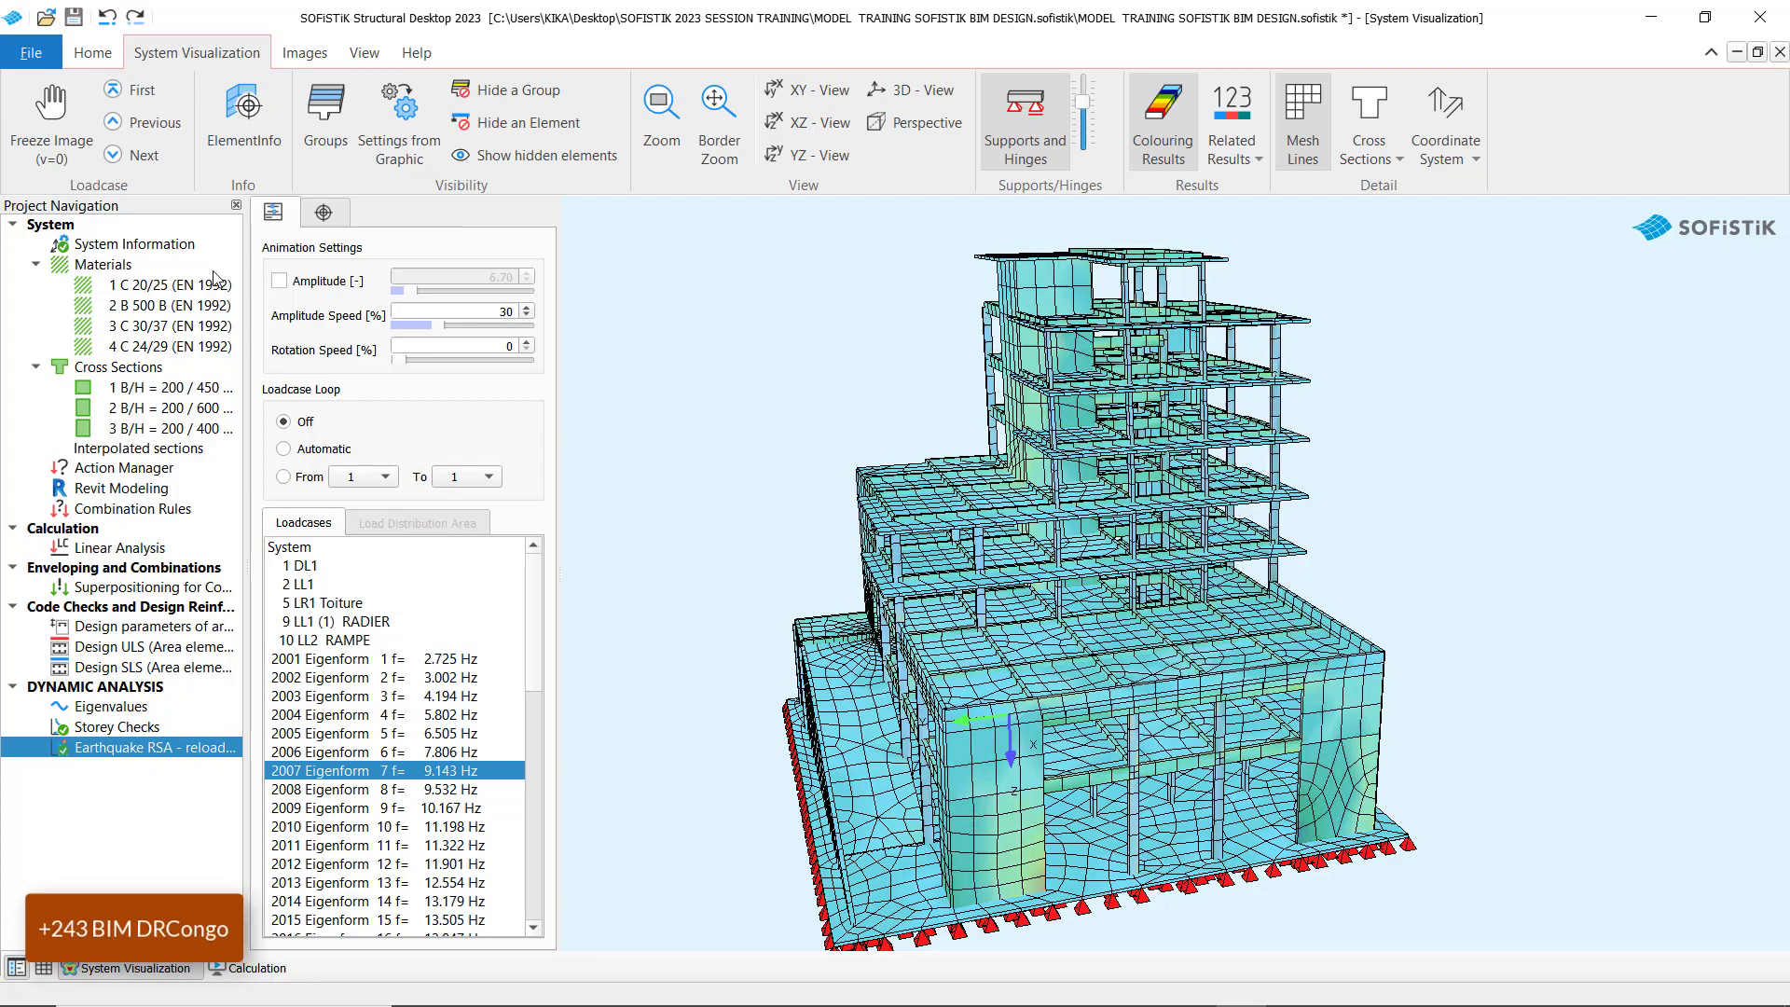
- Enable the custom animation amplitude and set it to 20
left_click(352, 280)
double_click(475, 280)
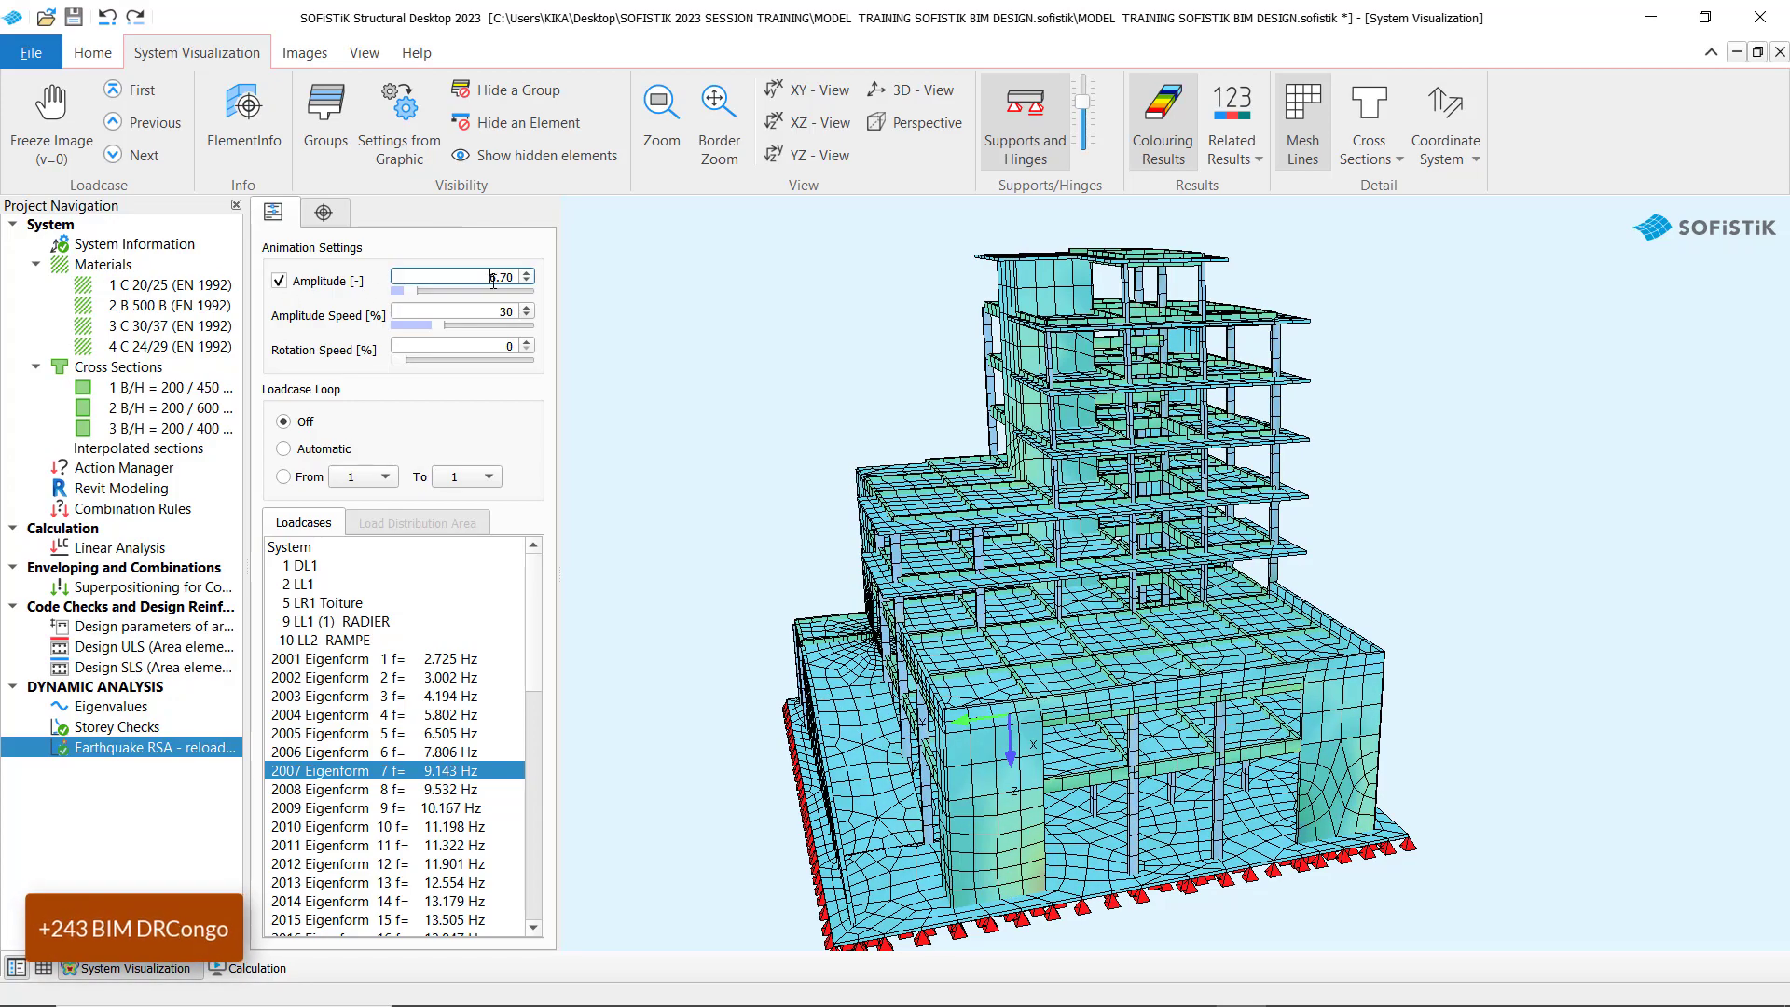
type("2")
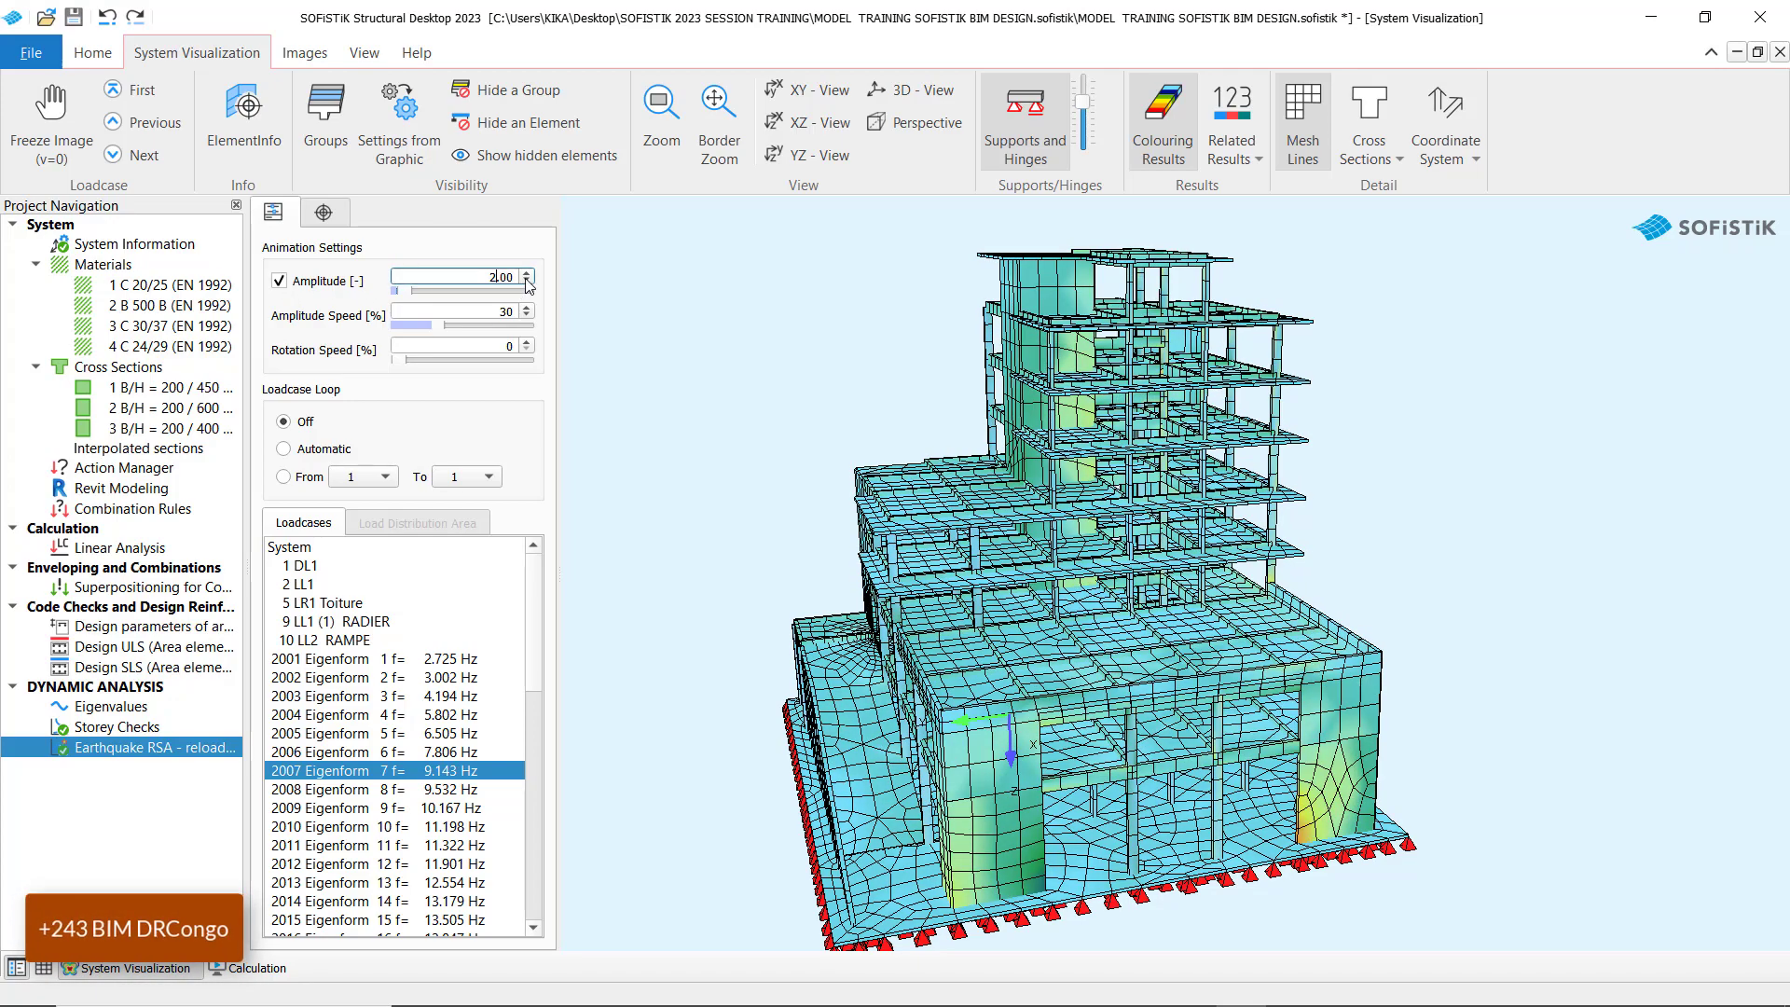
type("0")
key("Return")
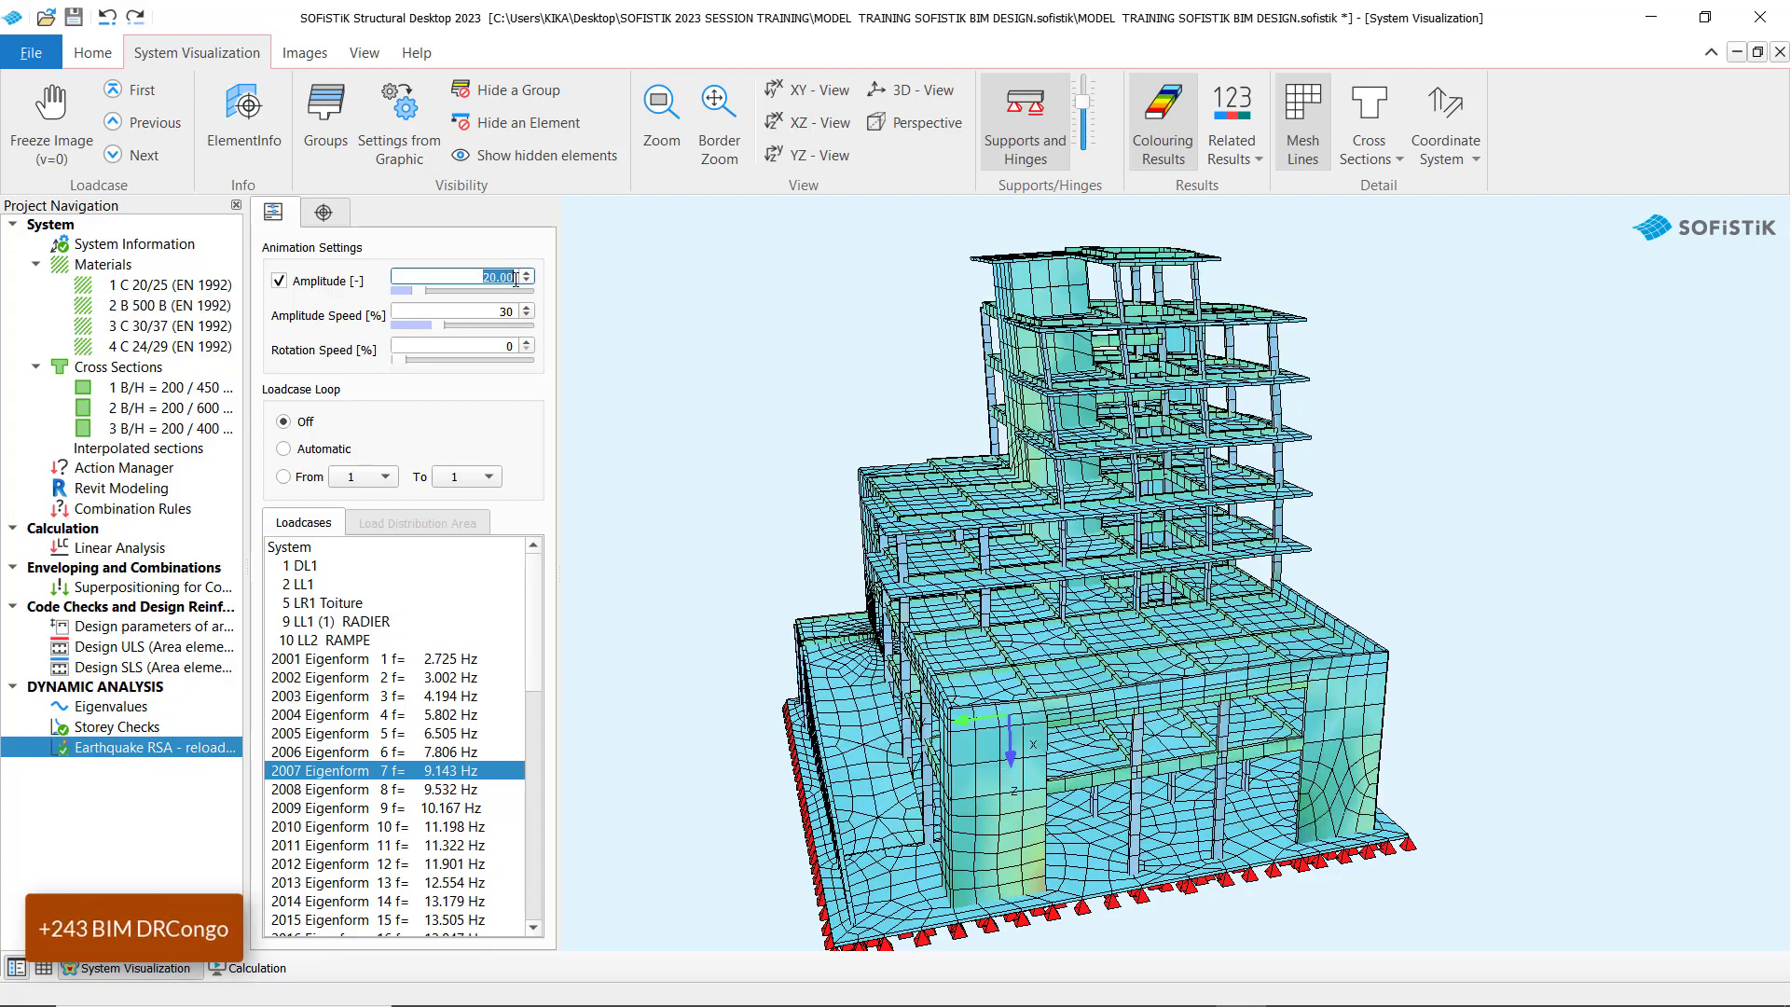
- Increase the animation amplitude to 30
key("Home")
key("Delete")
key("Delete")
type("30")
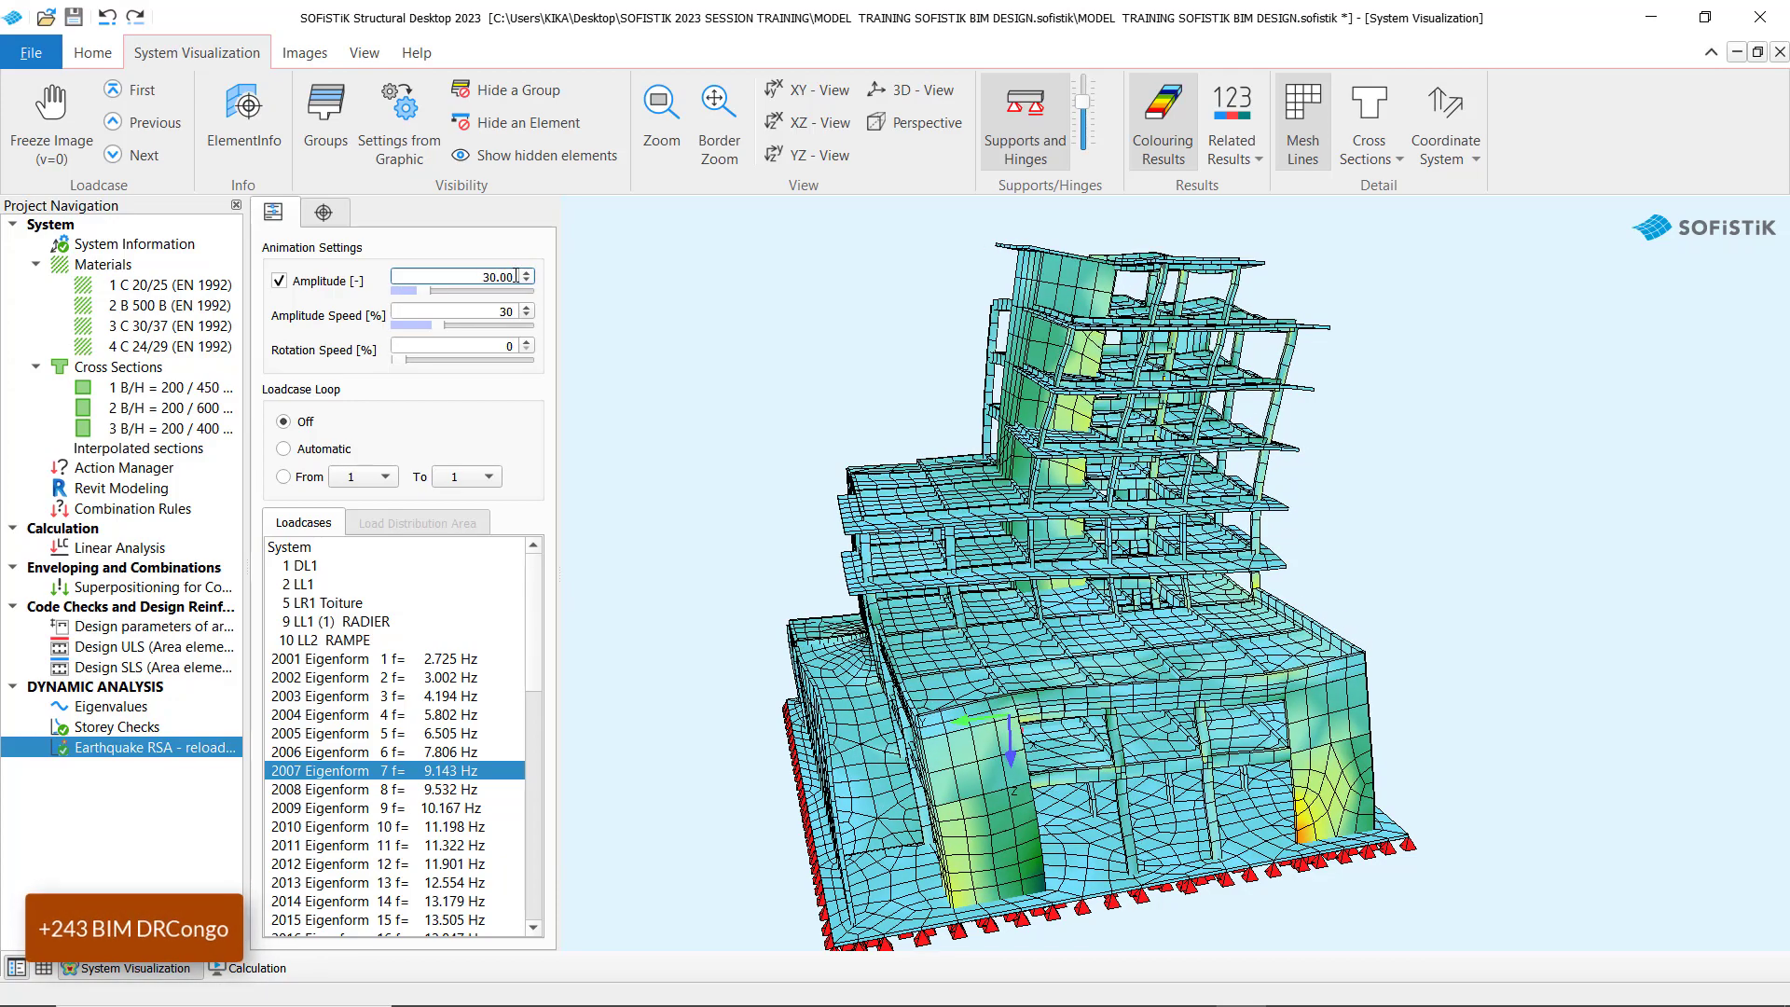
- Review the animated mode shapes of eigenforms 2008, 2009, 2010, 2012, 2014, 2017, 2018 and 2020
left_click_drag(1251, 550, 1066, 496)
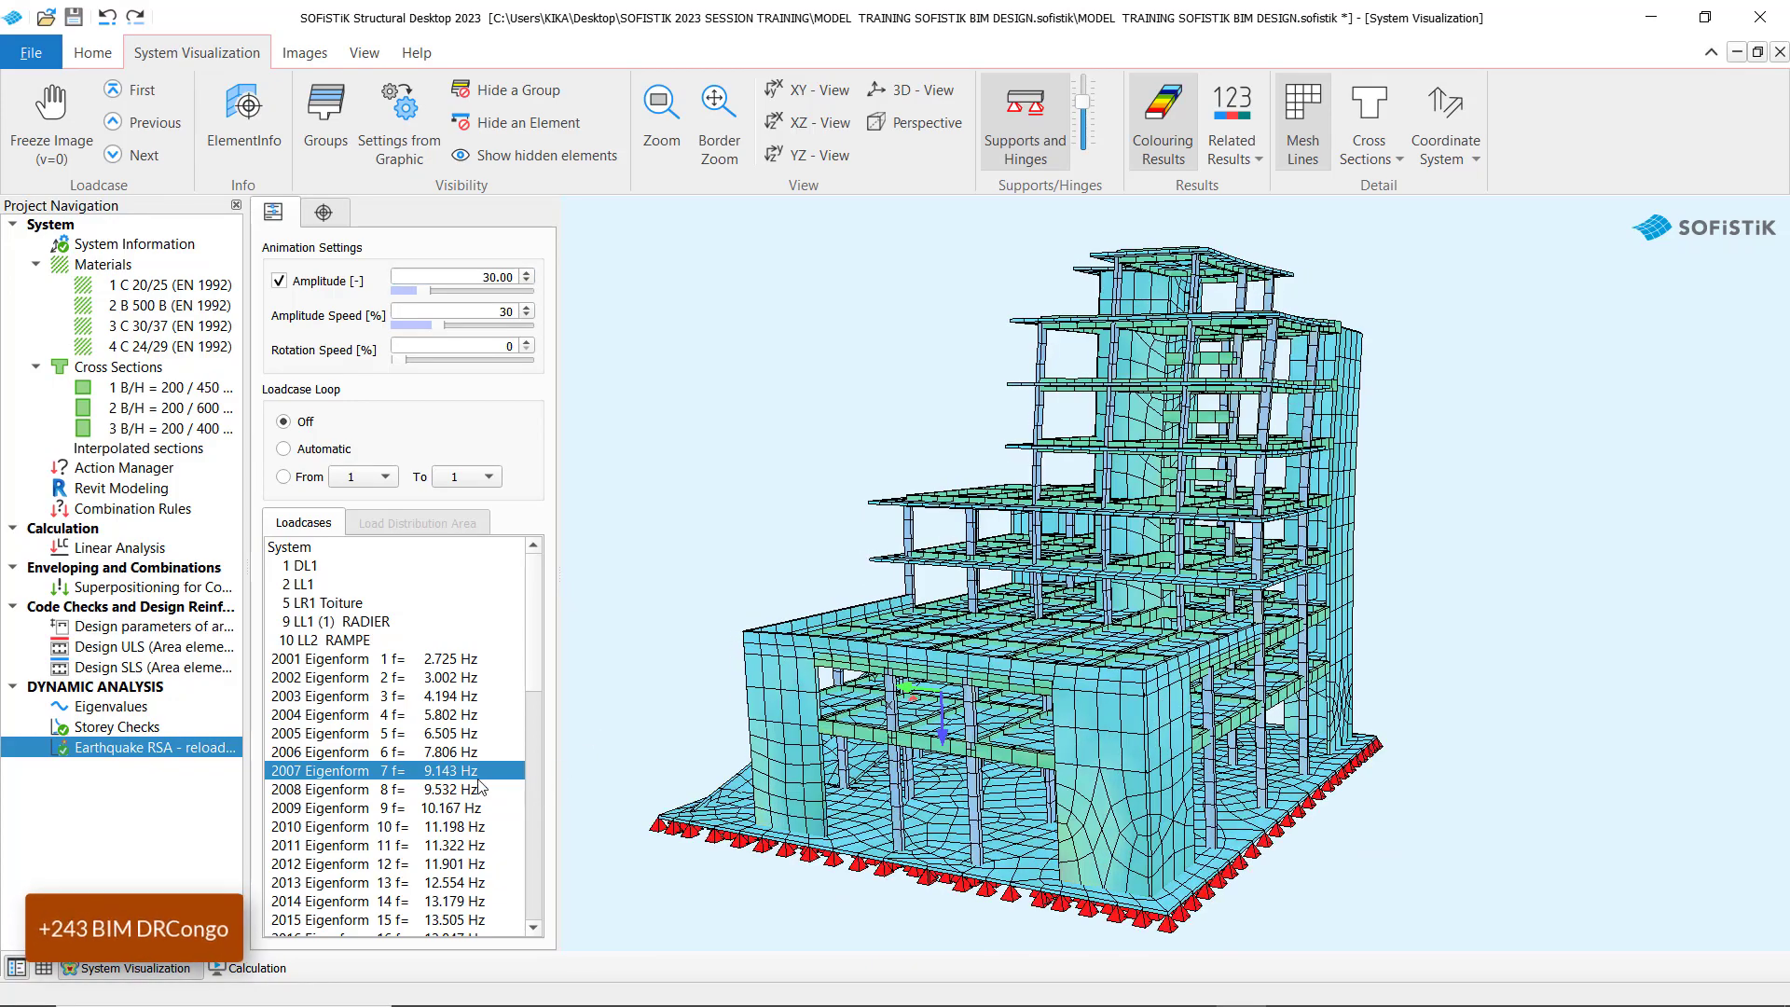
left_click(463, 789)
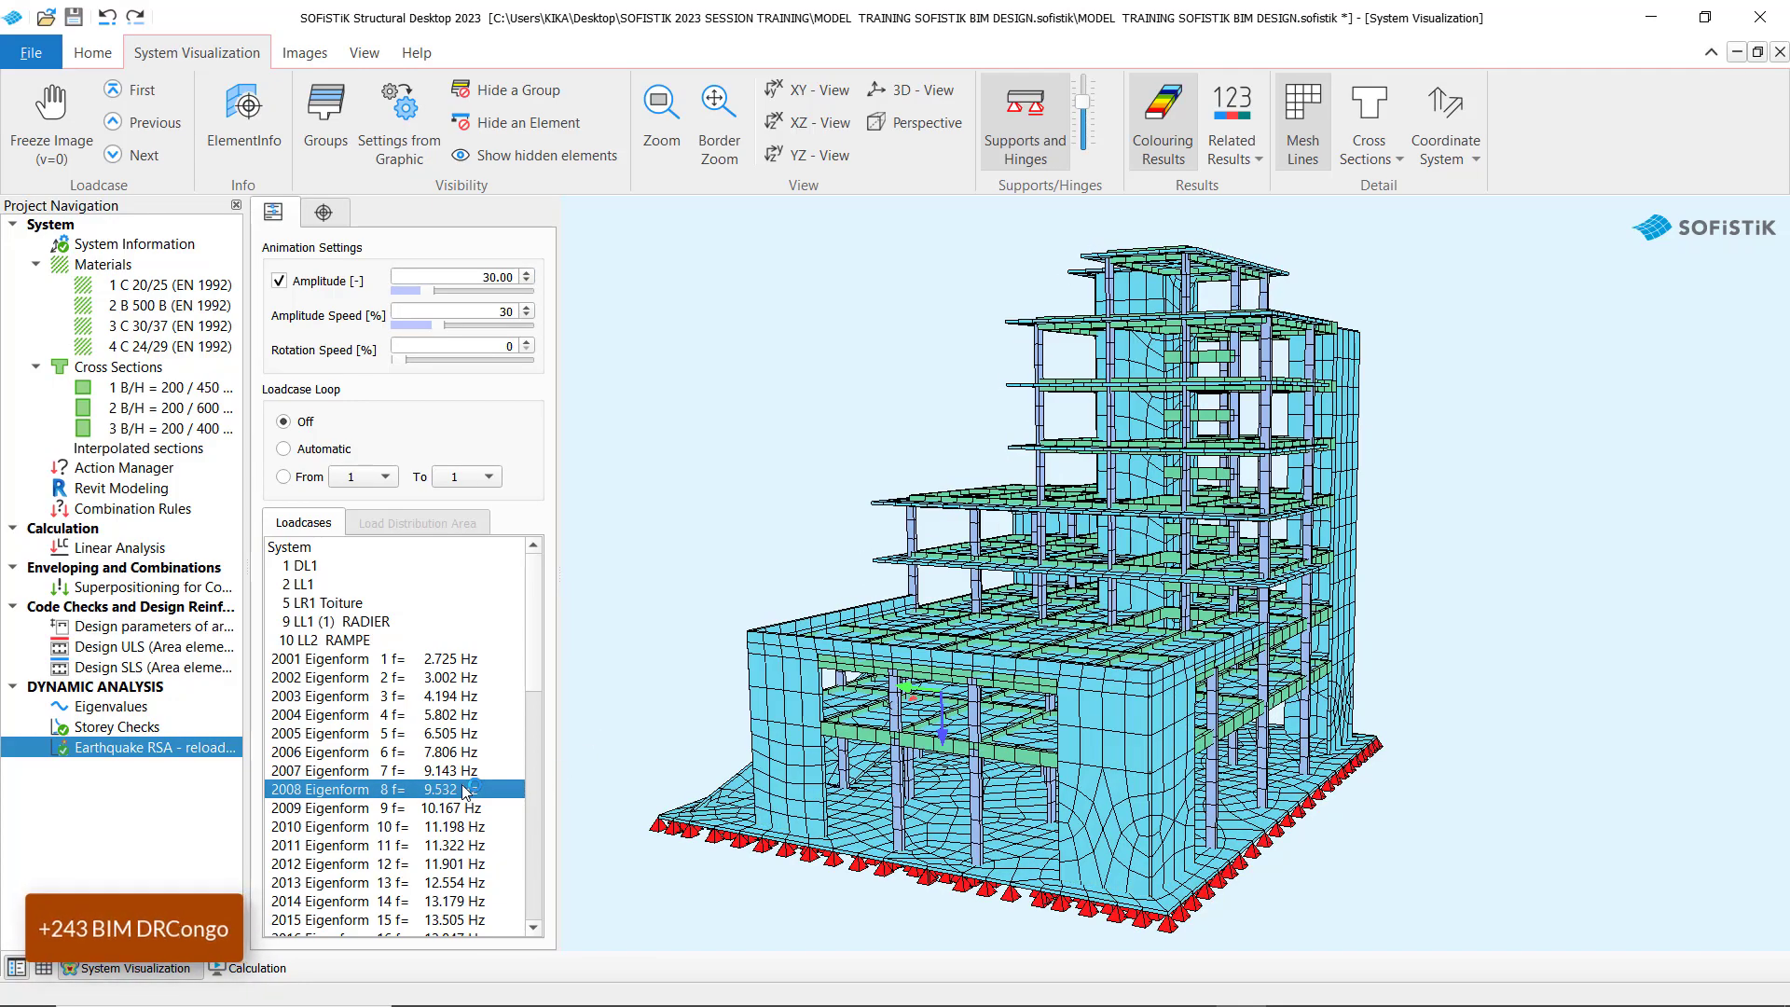
left_click(401, 808)
scroll(401, 808, "down", 3)
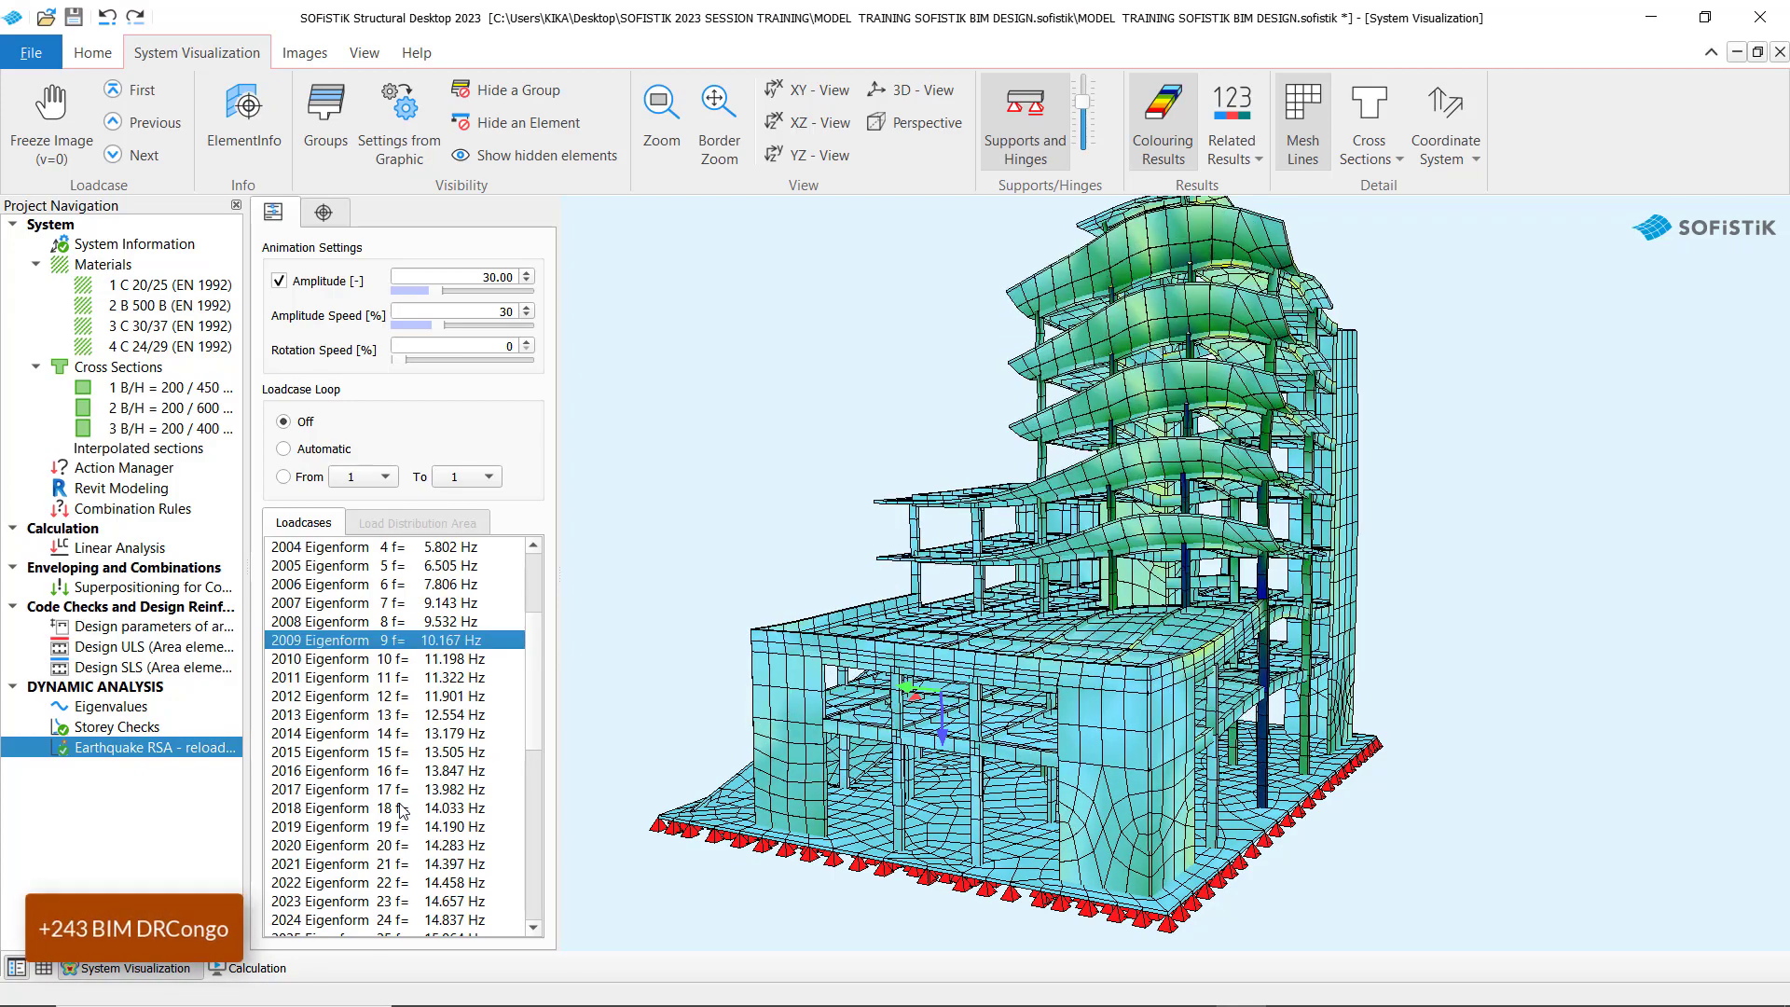
left_click(390, 660)
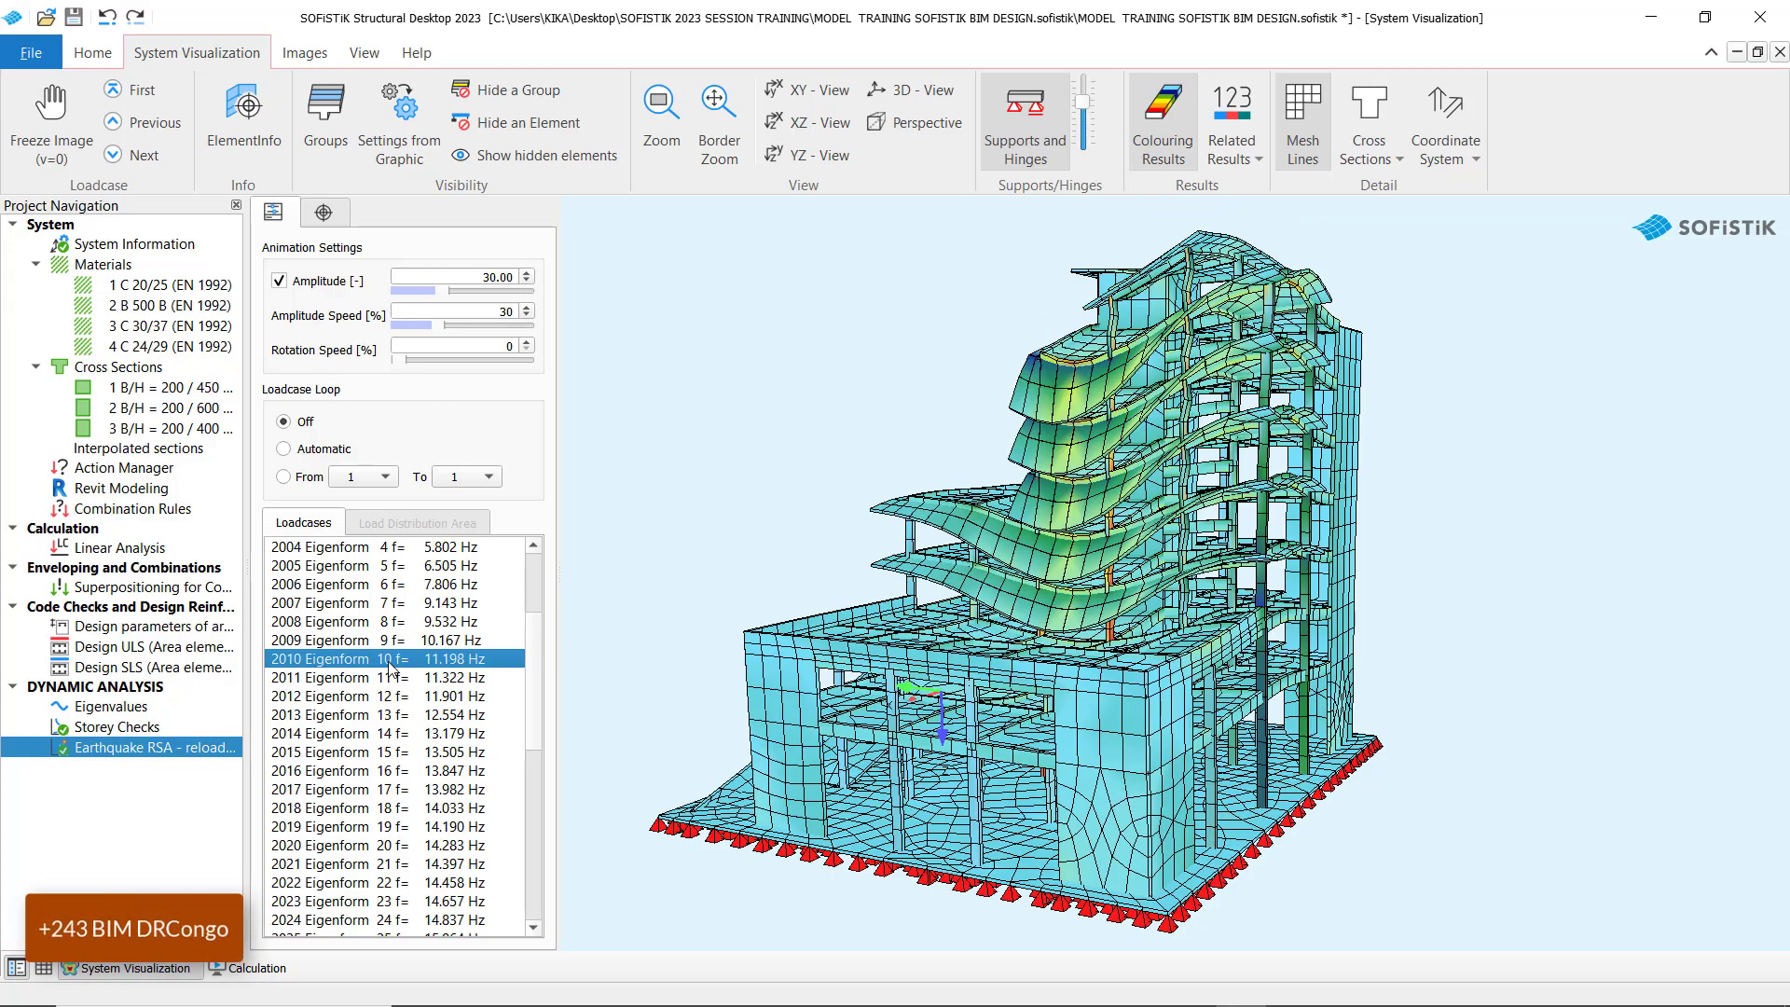
left_click(390, 696)
left_click(390, 734)
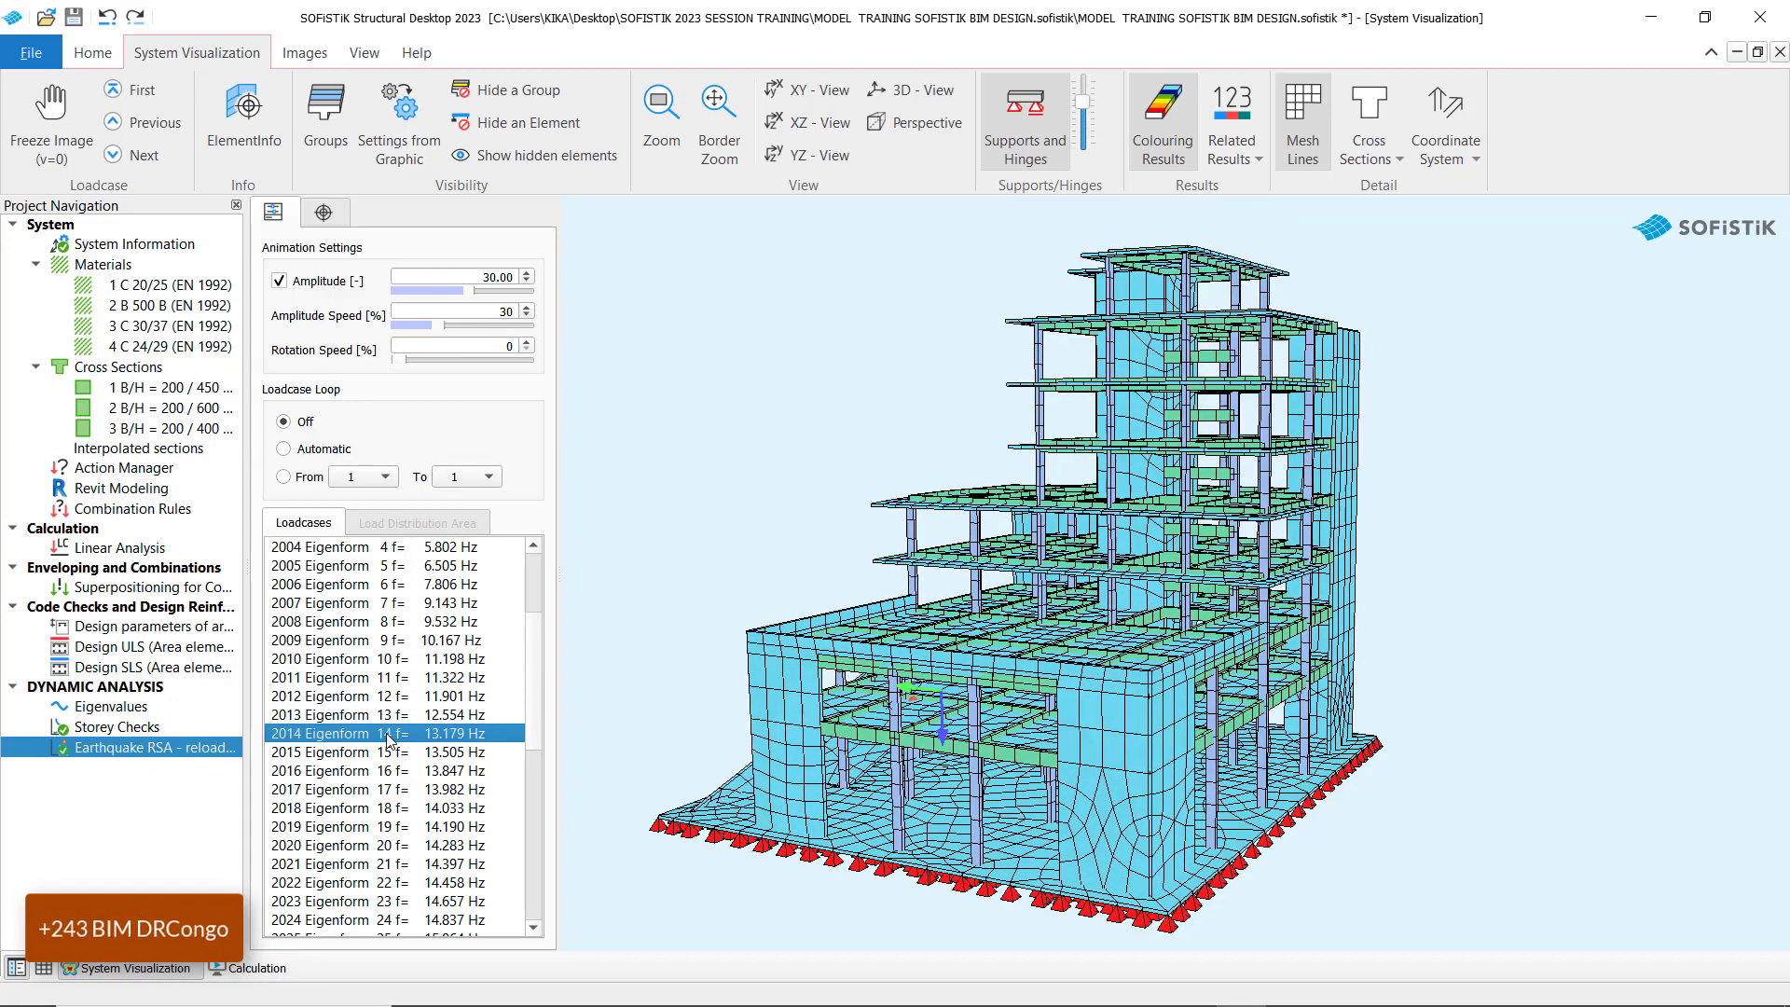
left_click(366, 788)
left_click(361, 811)
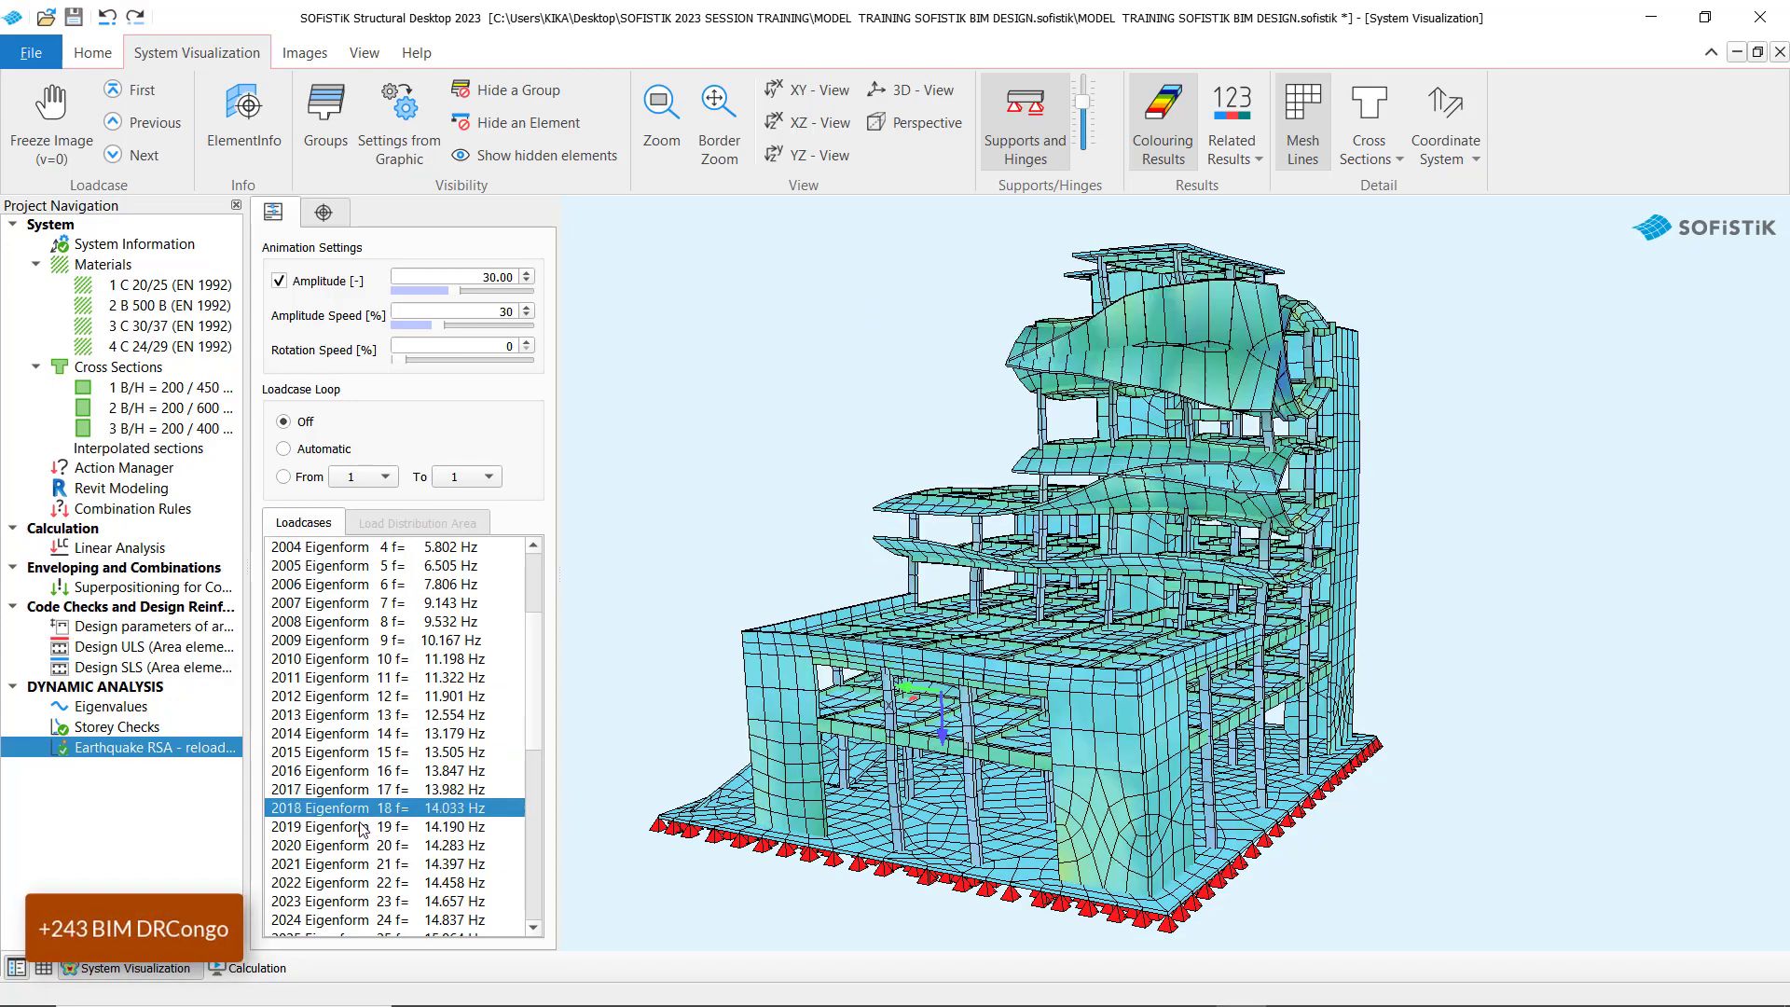
left_click(374, 849)
- View the animated shapes of load case 10504 and of eigenforms 2038 and 2040
scroll(393, 814, "down", 4)
scroll(394, 815, "down", 5)
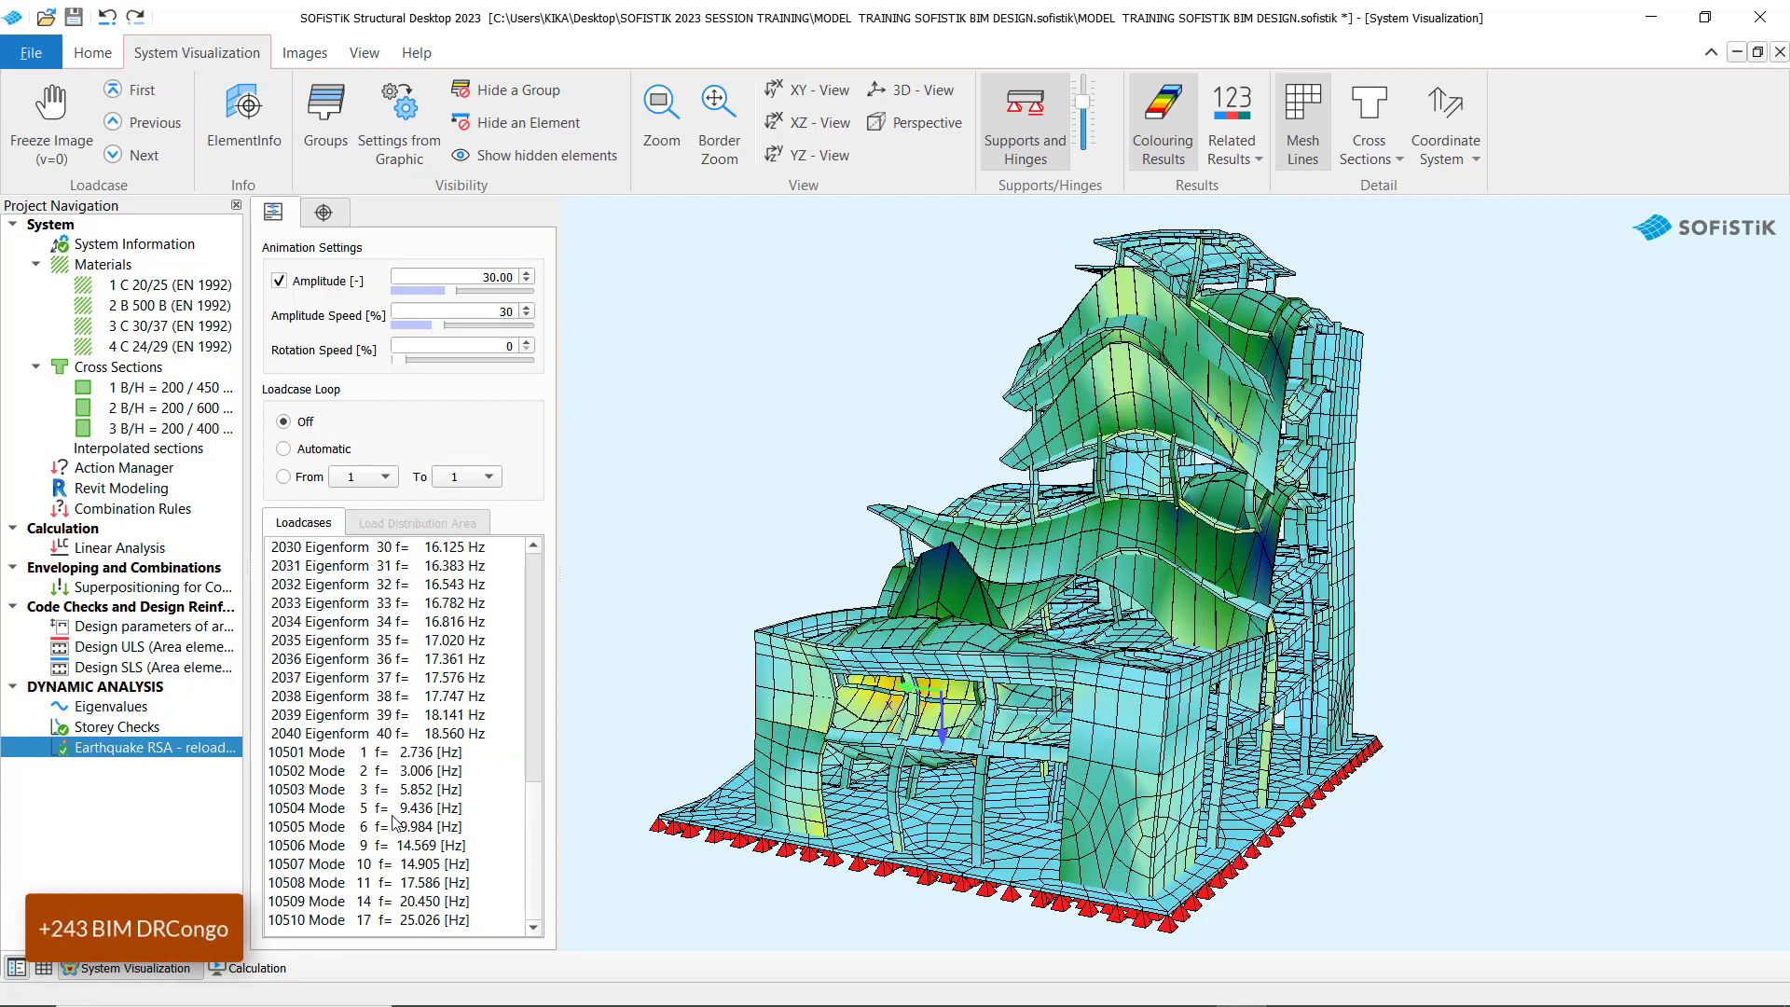
left_click(394, 809)
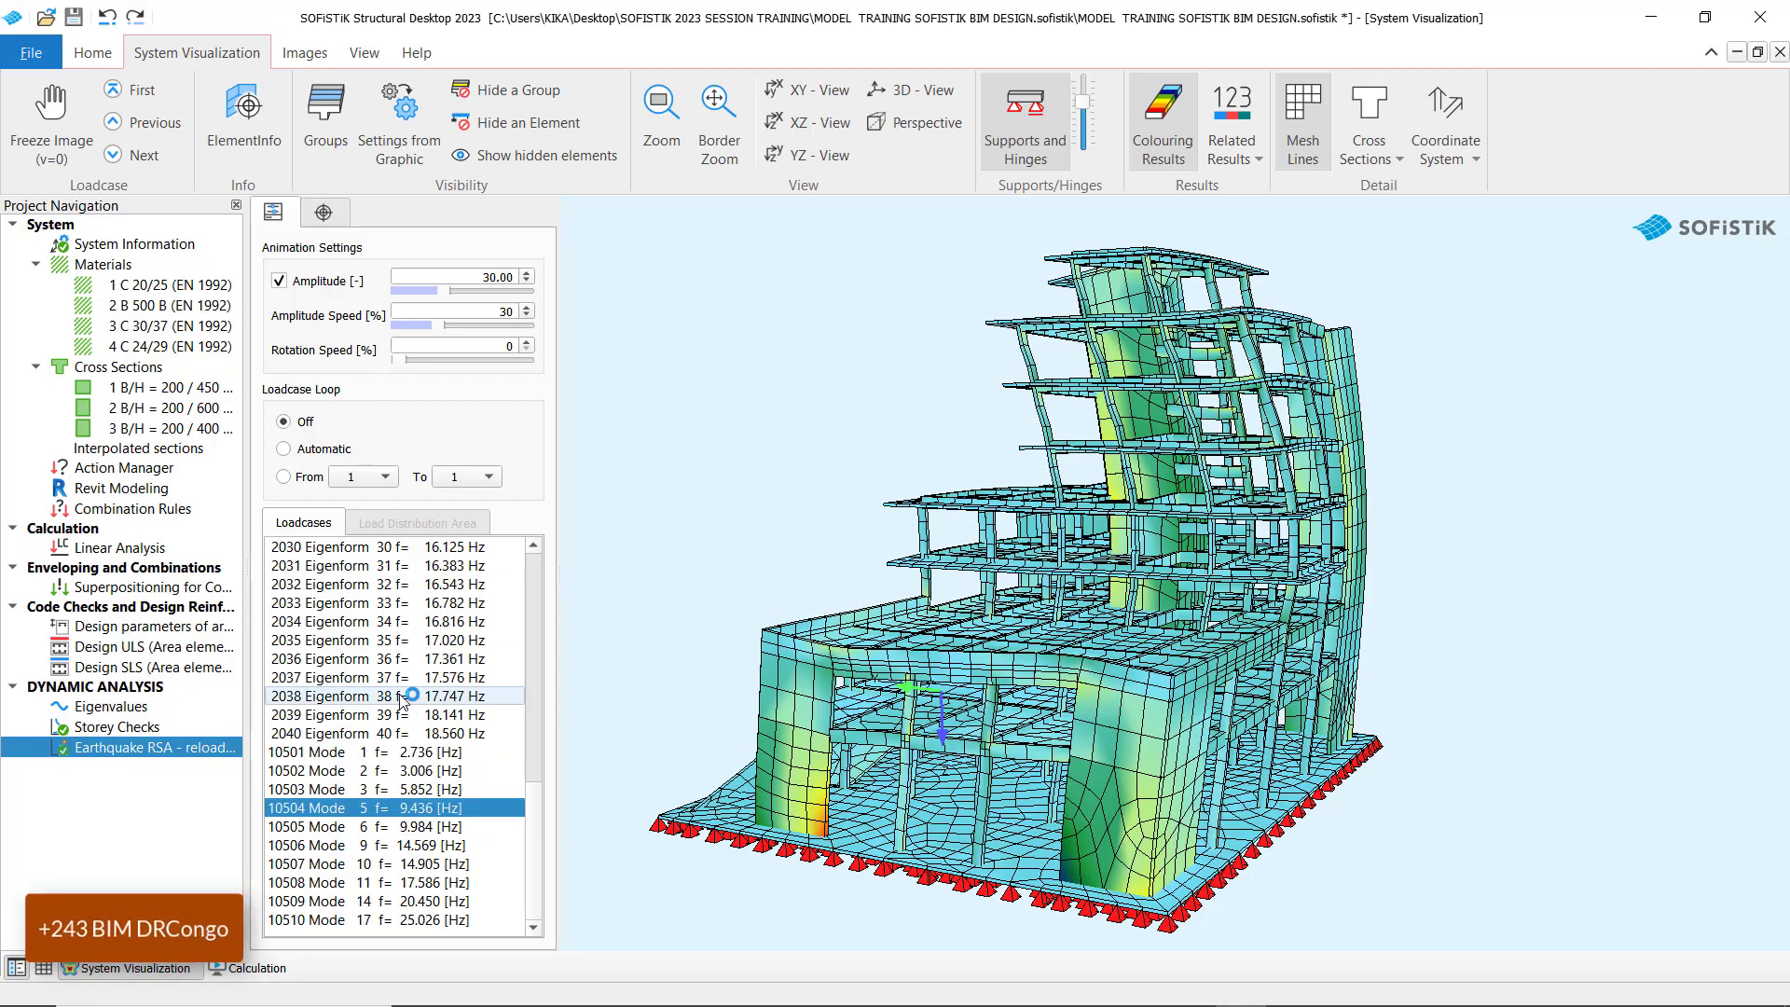
left_click(403, 697)
left_click(395, 735)
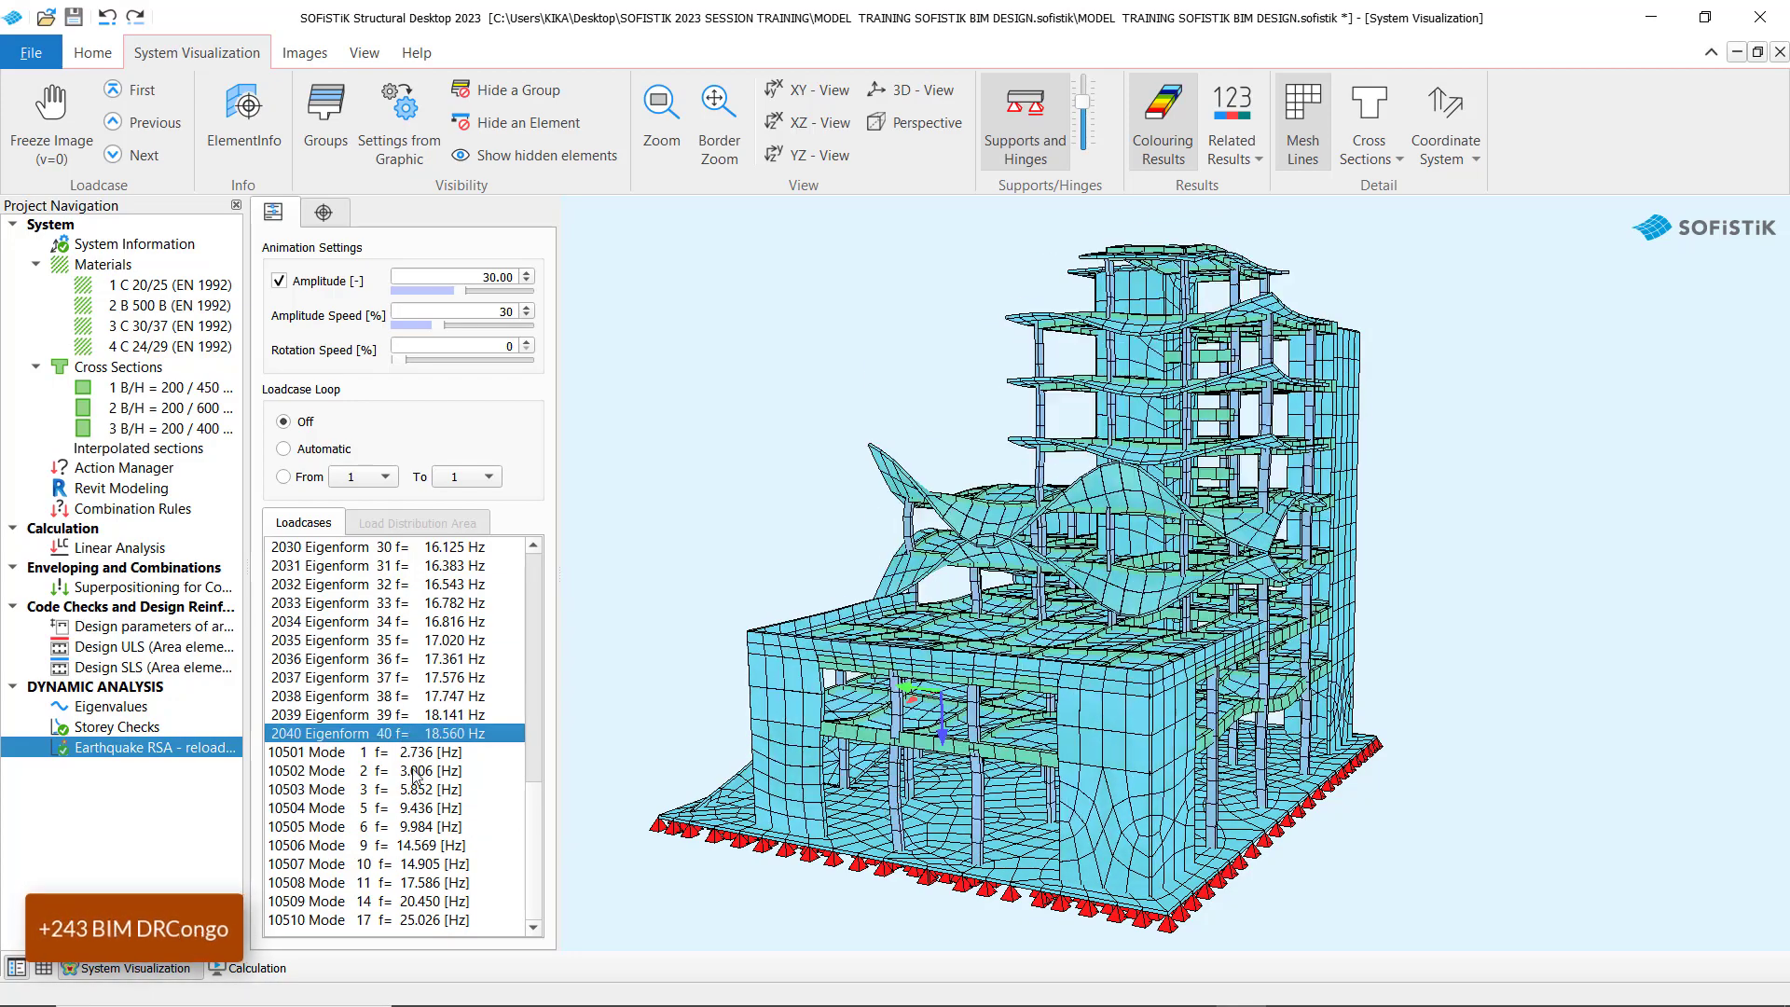
- View the animated mode shapes of load cases 10501, 10502 and 10503 one after another
left_click(383, 755)
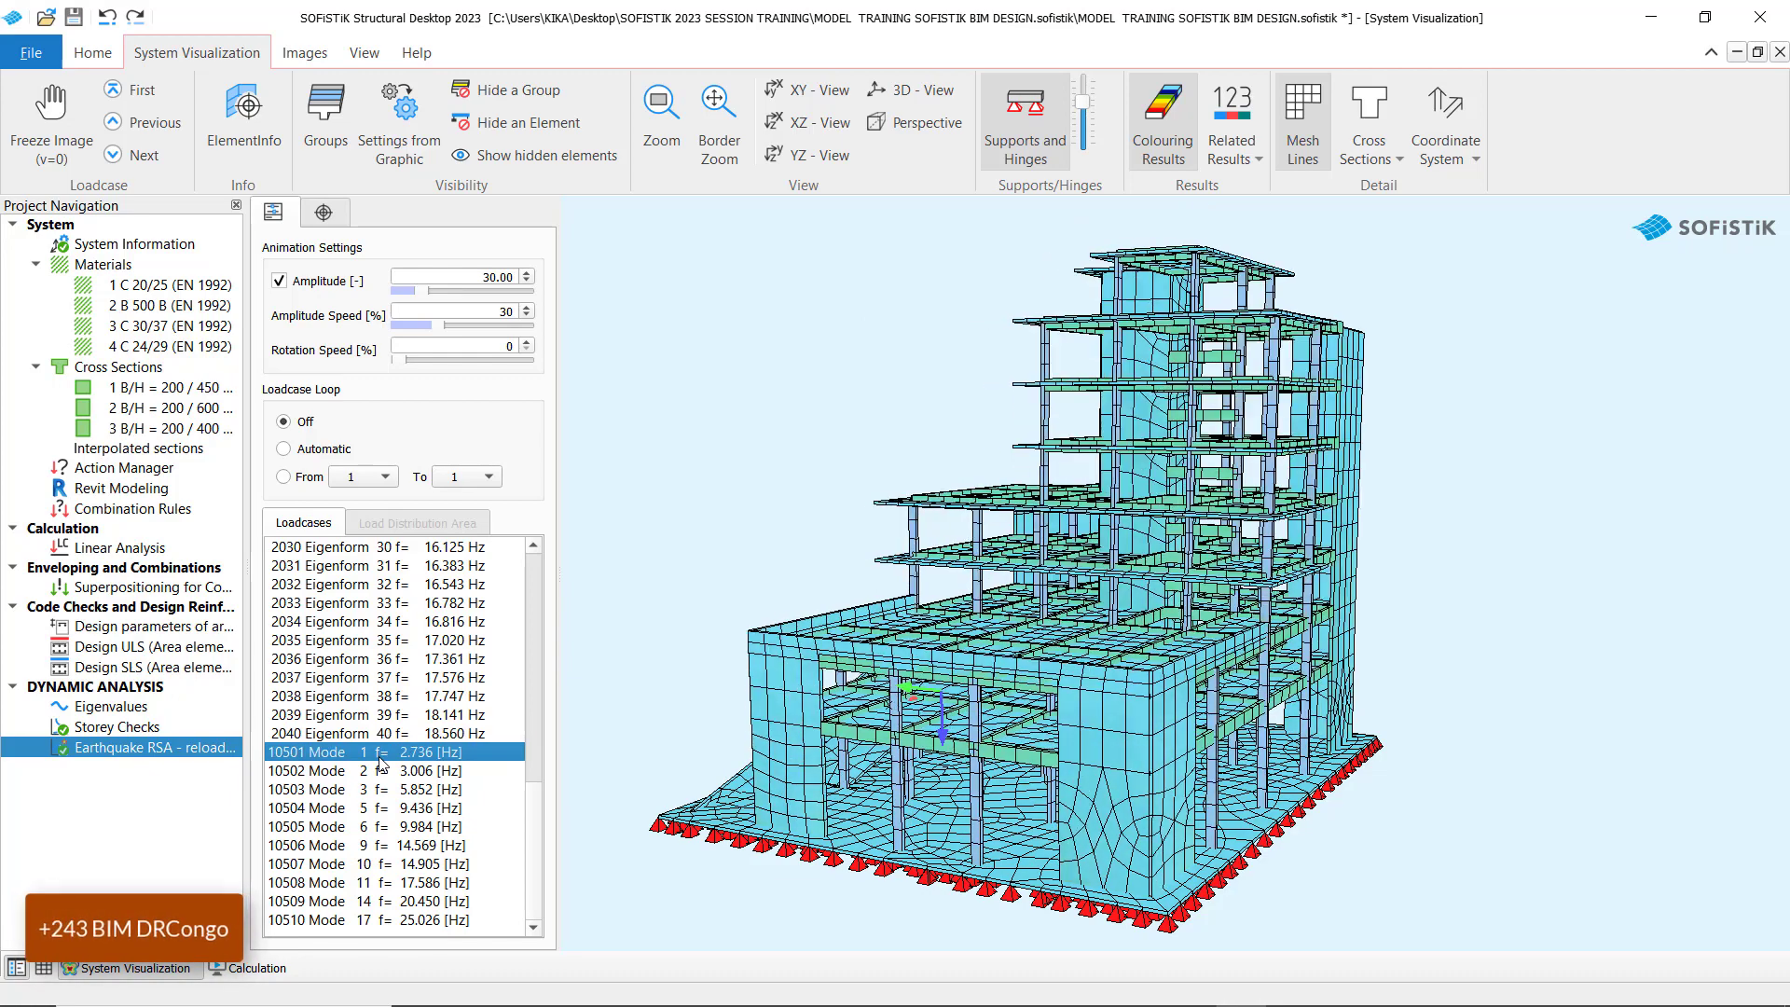
left_click(356, 773)
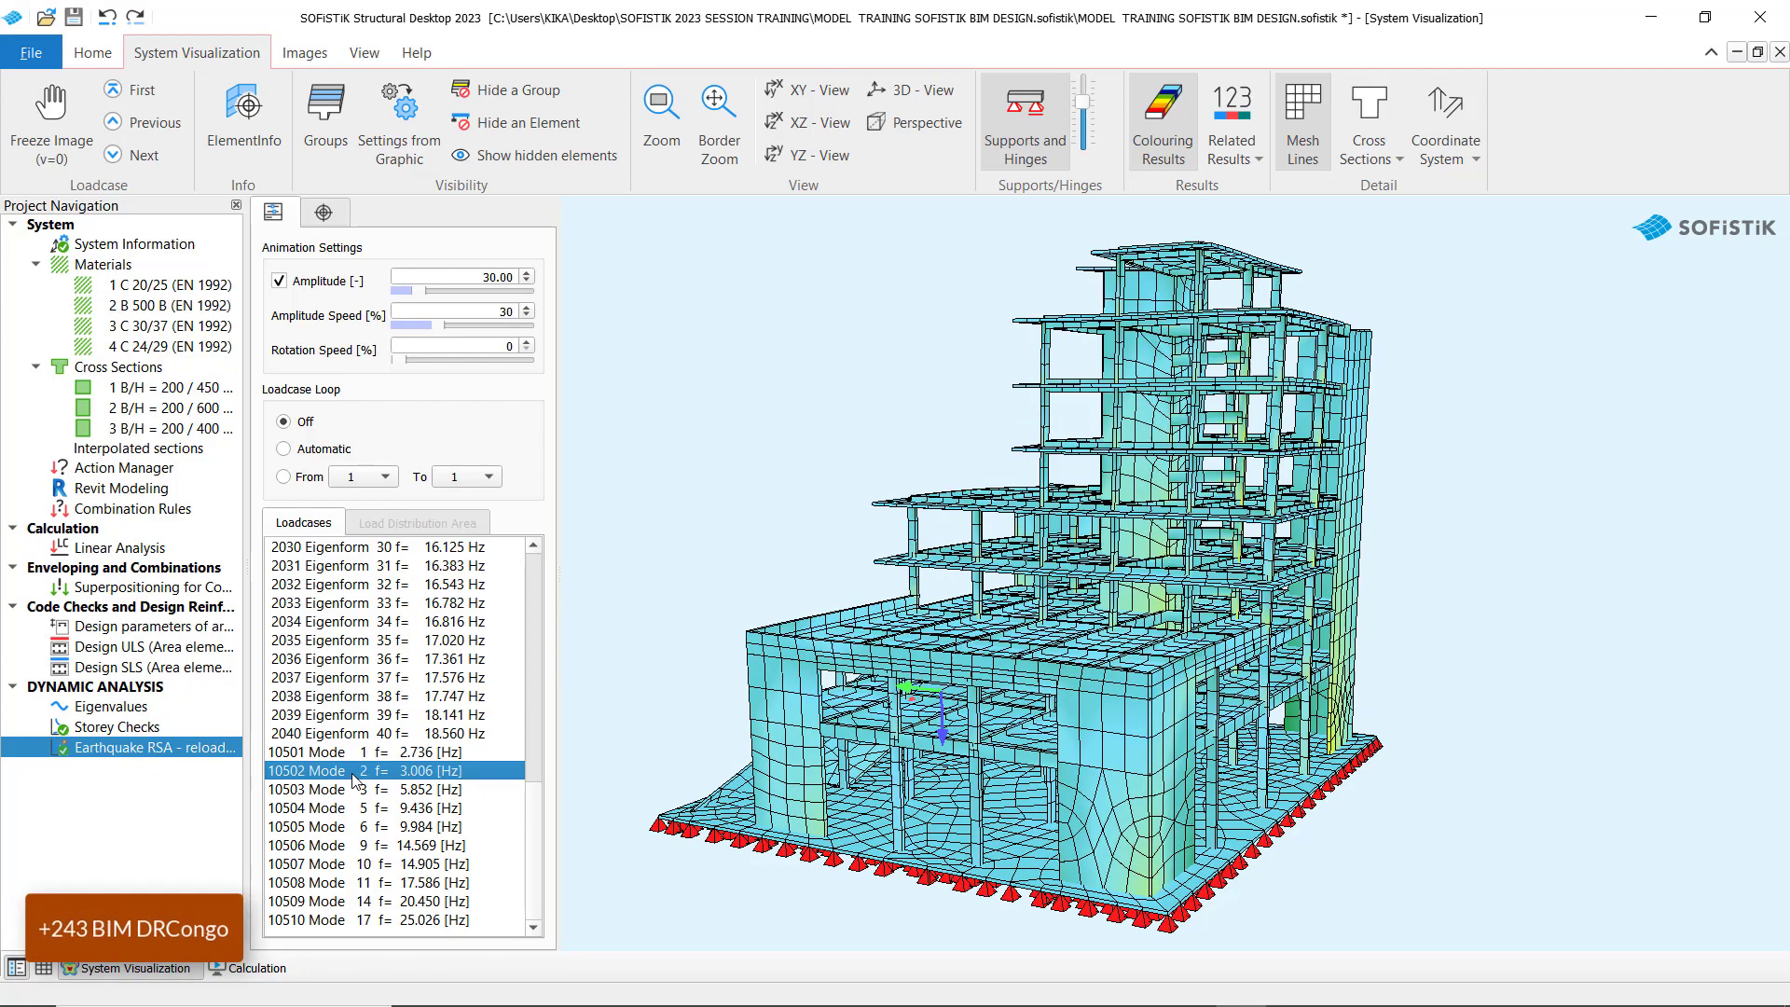
left_click(335, 790)
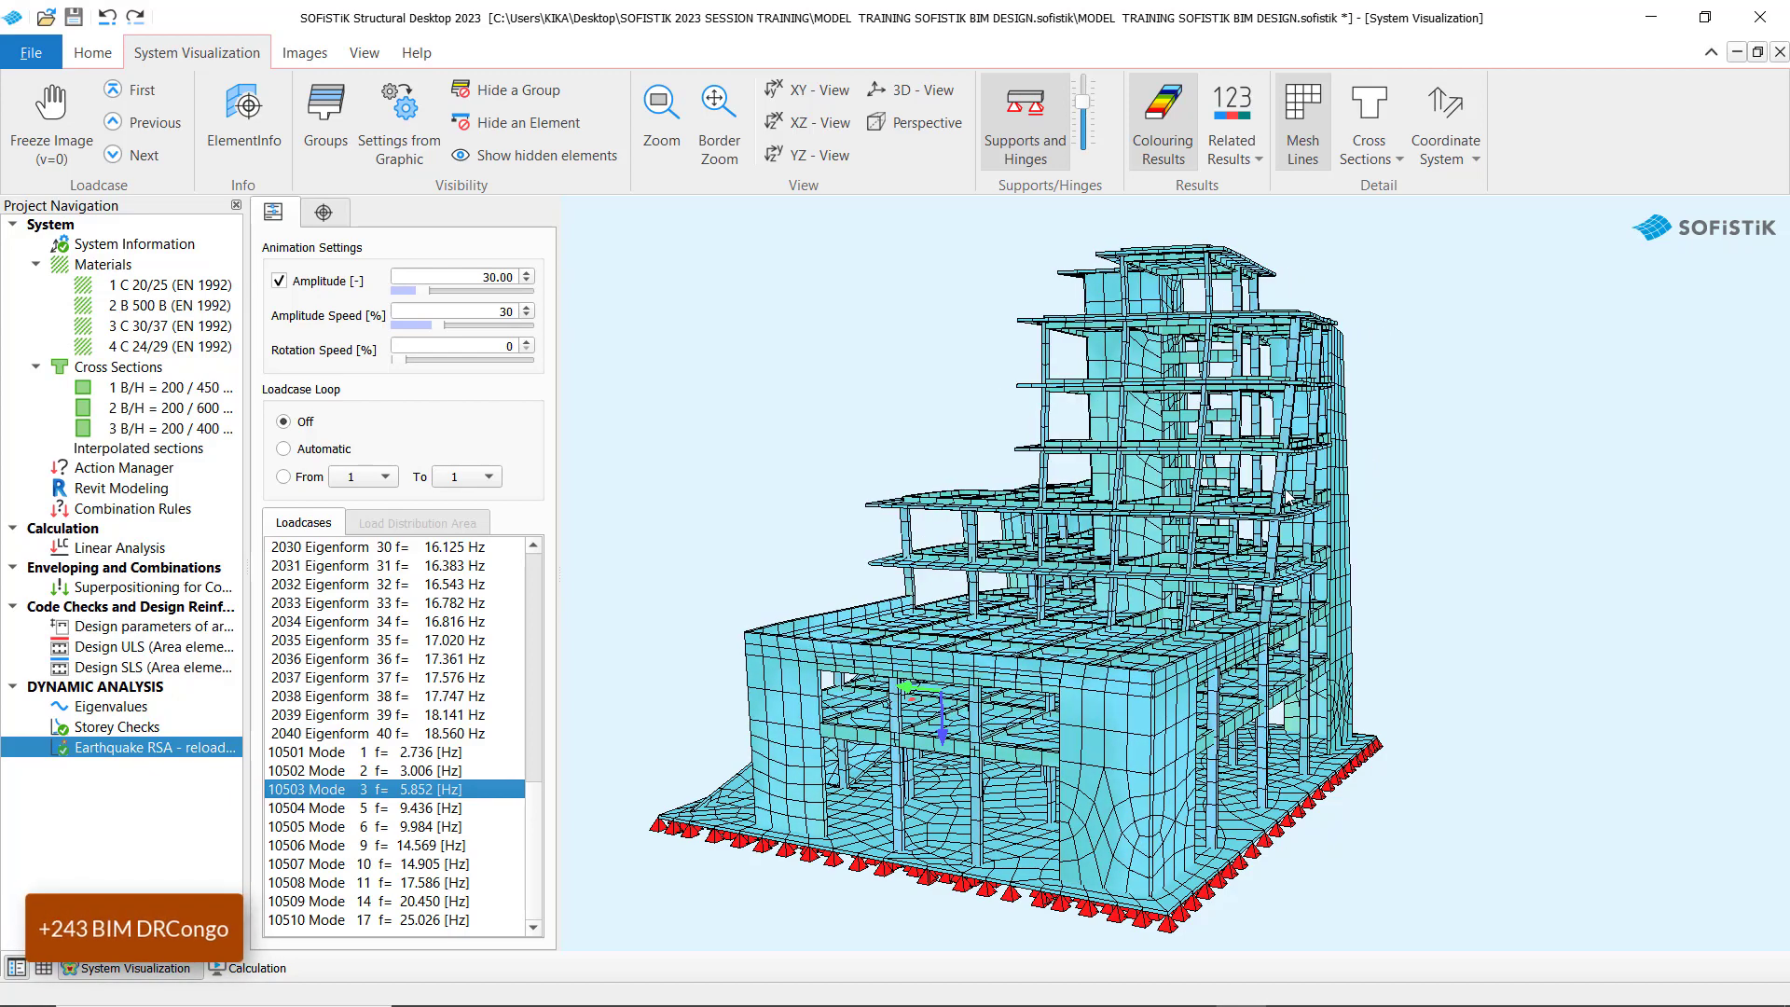
- Review the animated mode shapes of load cases 10504 to 10508 and inspect the building's deformation in 10508 from several sides
left_click_drag(793, 522, 1010, 491)
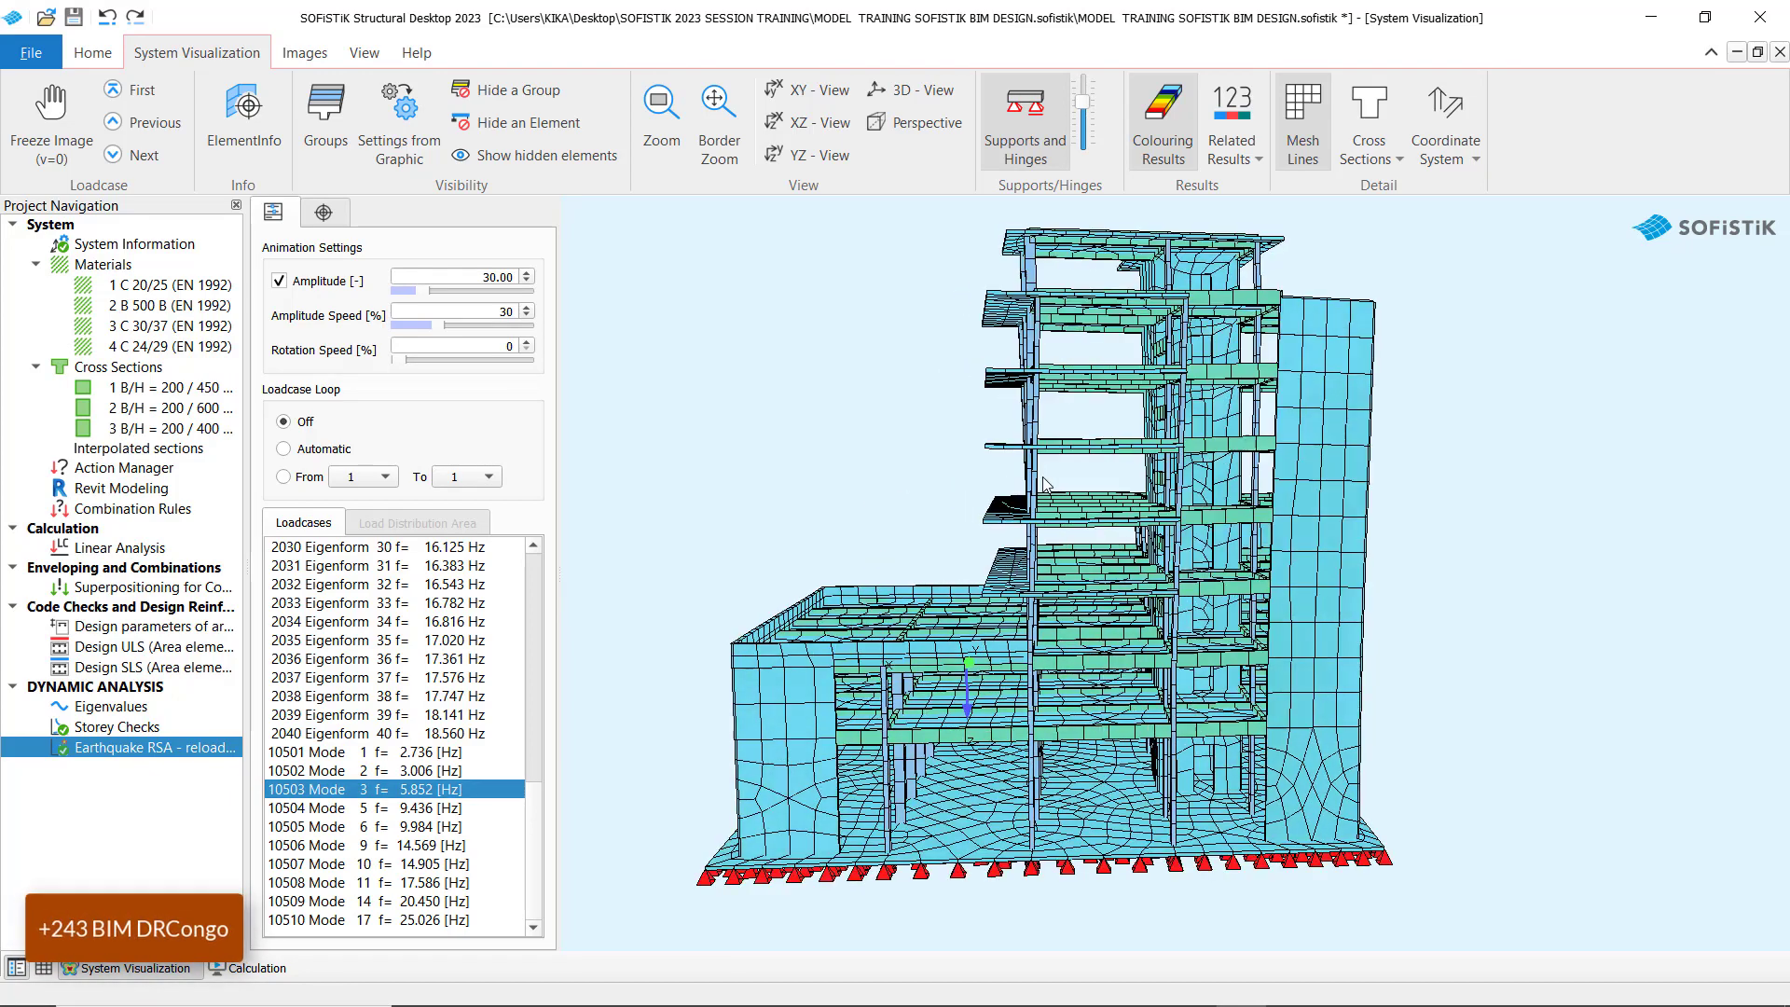
left_click(391, 809)
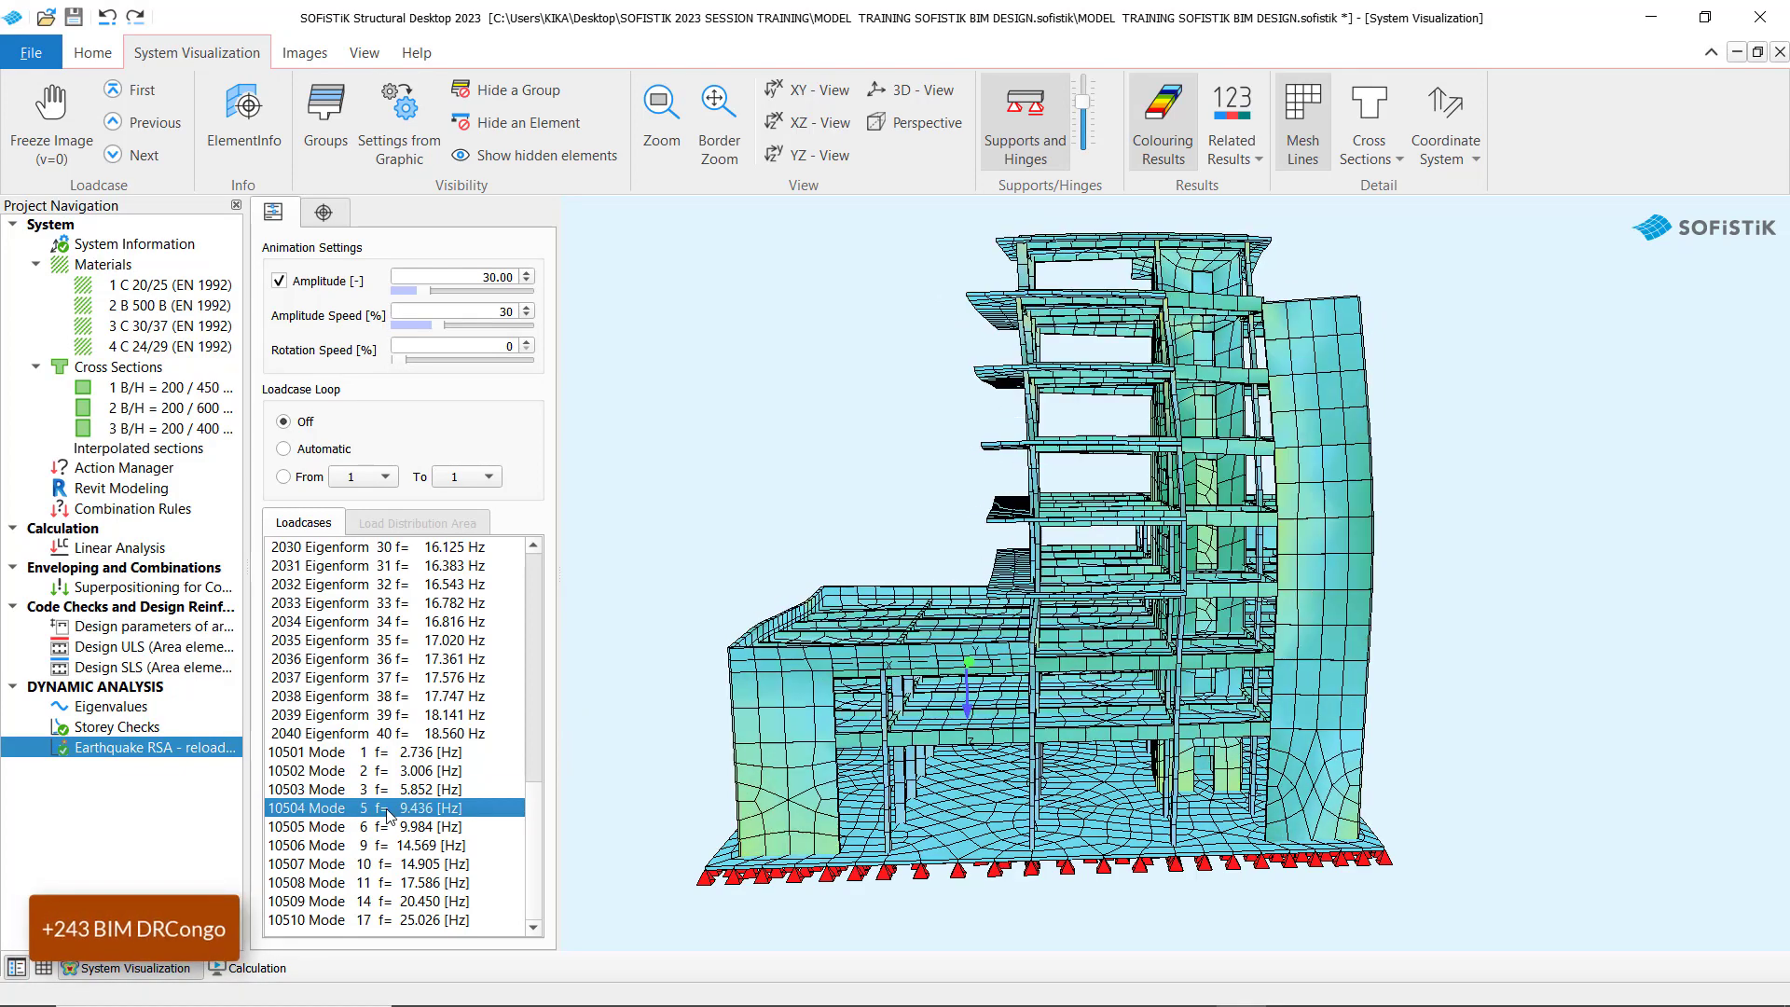
left_click(303, 826)
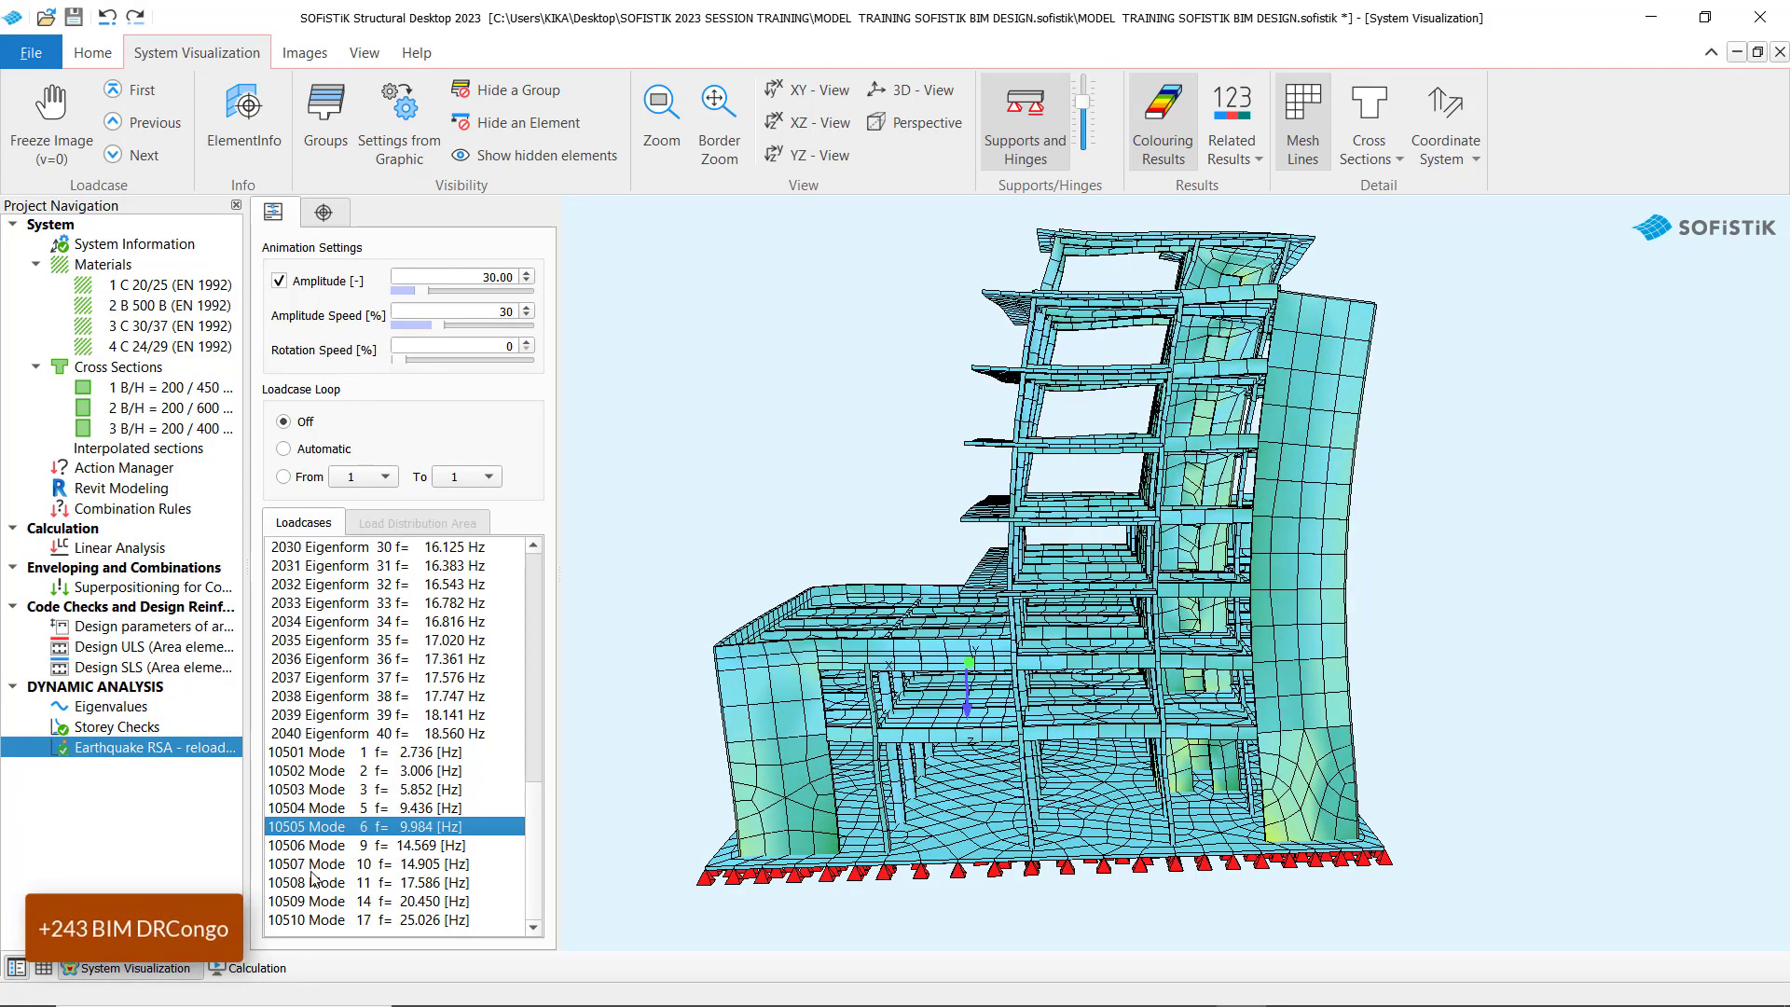
left_click(310, 846)
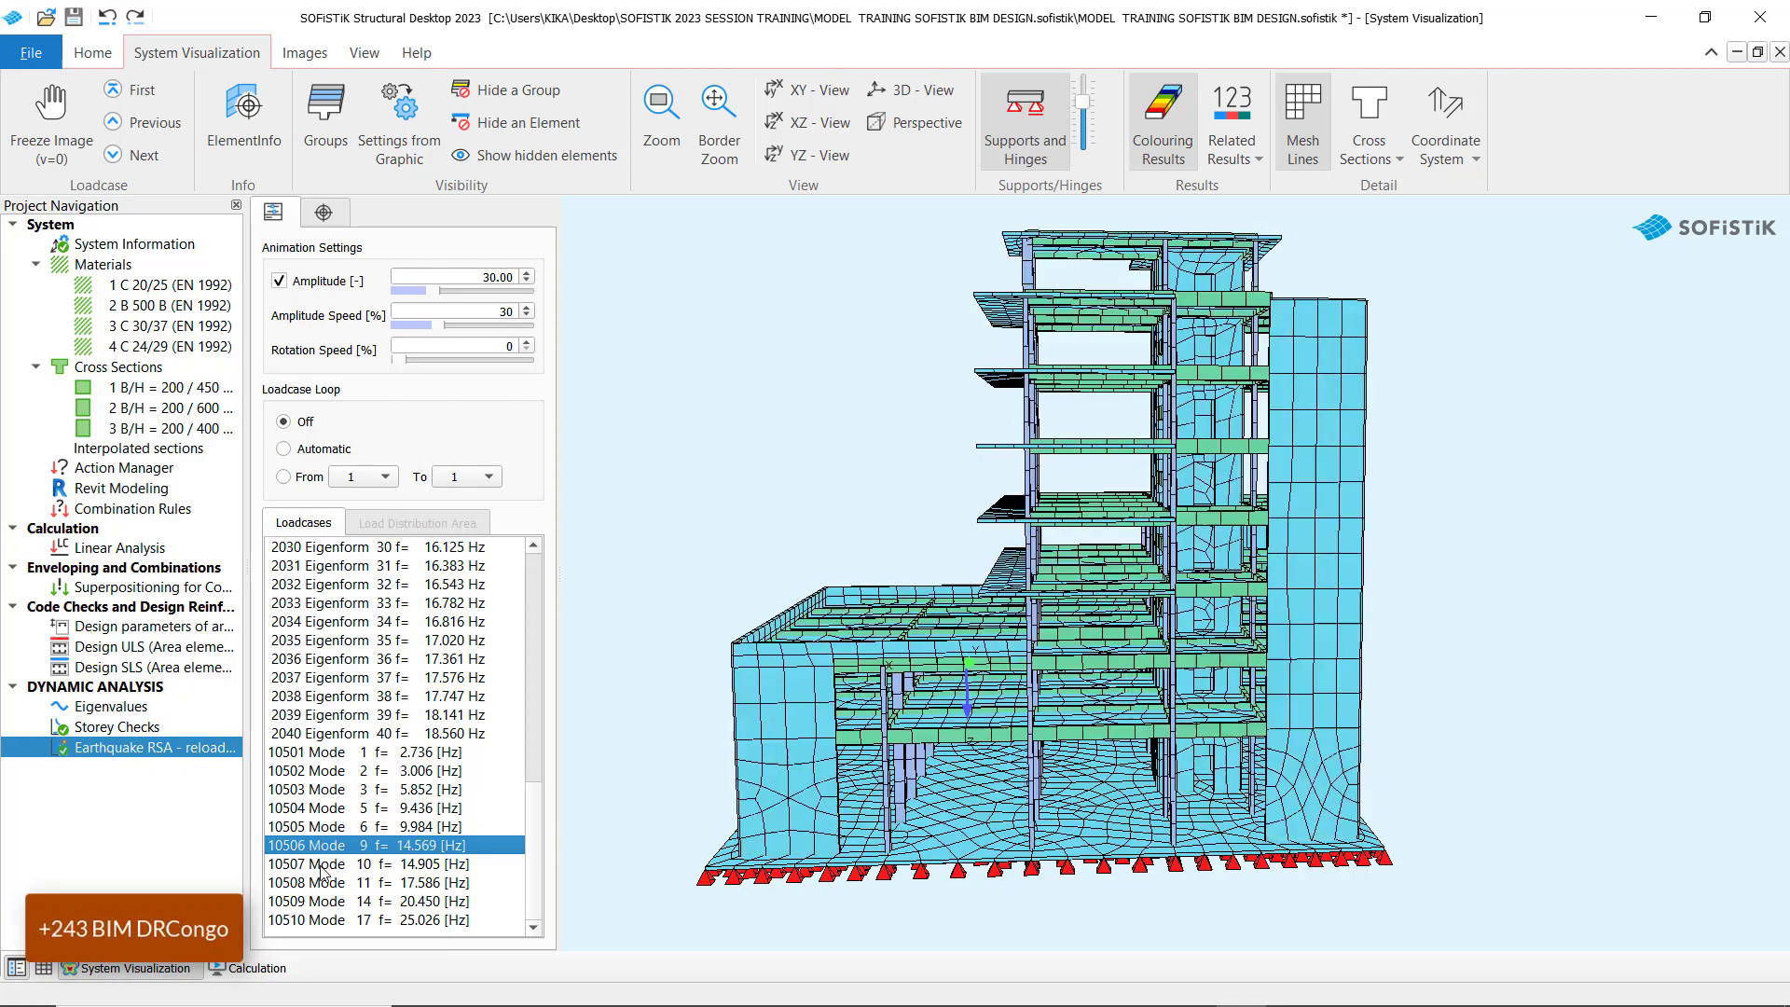
left_click(321, 864)
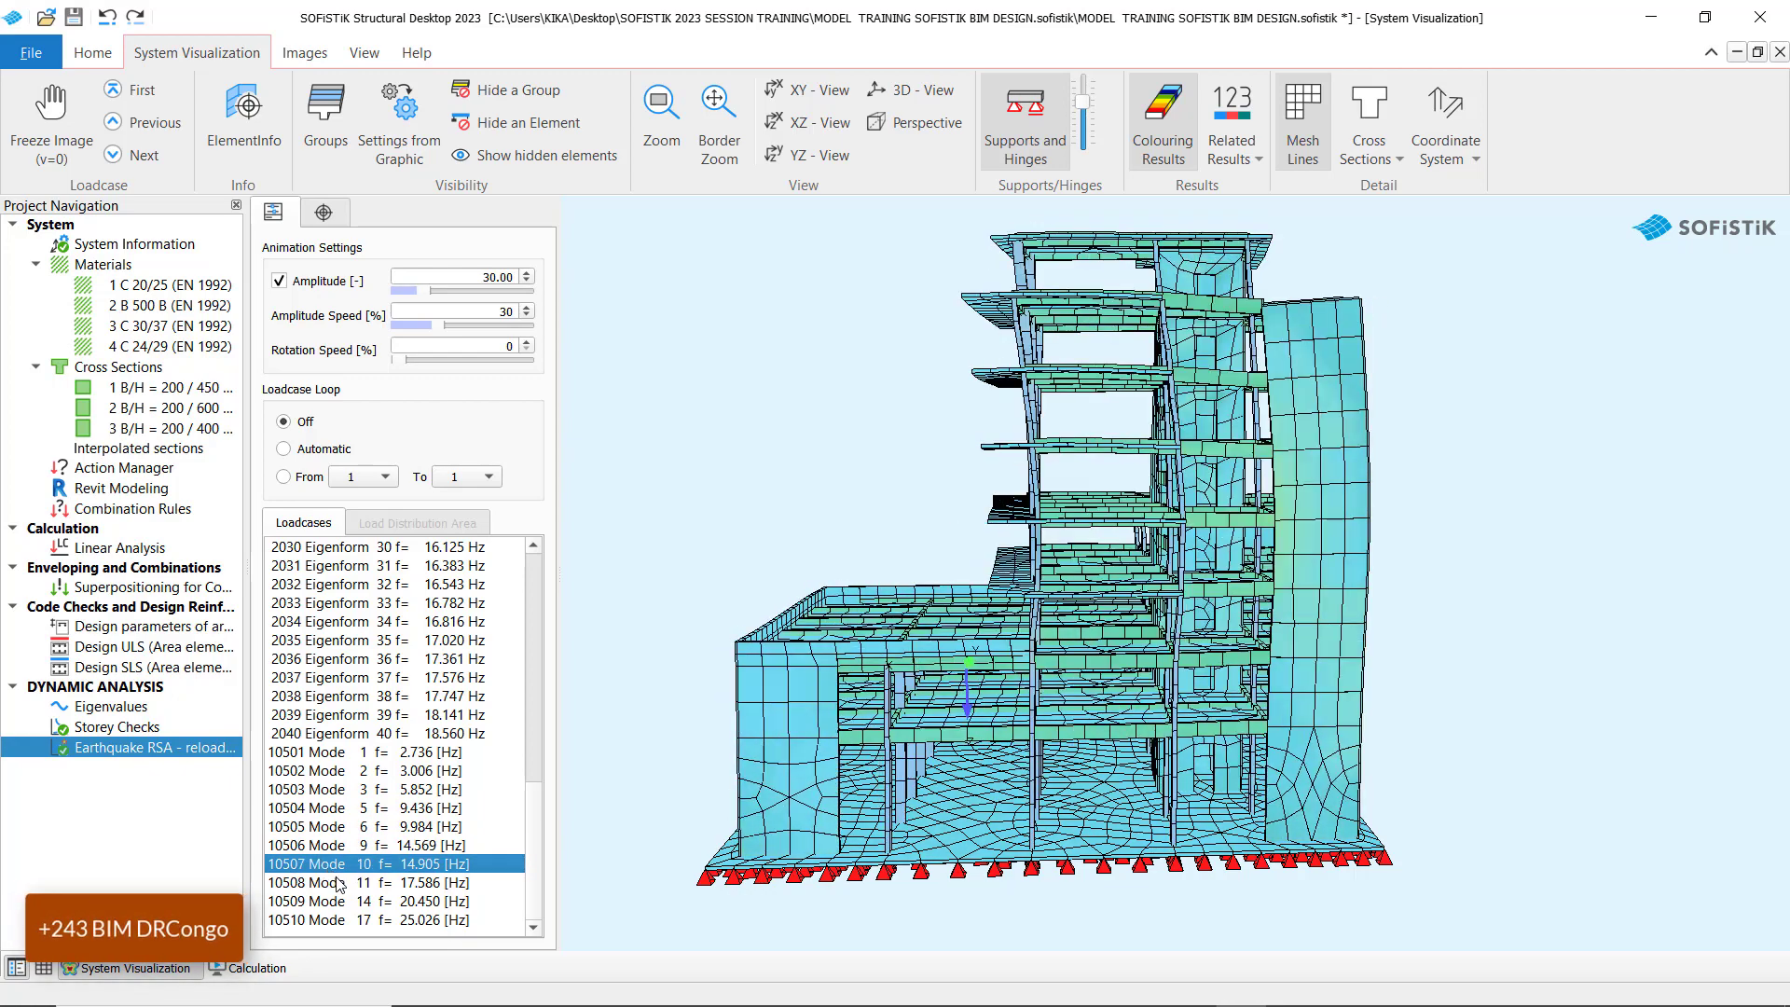
left_click(338, 882)
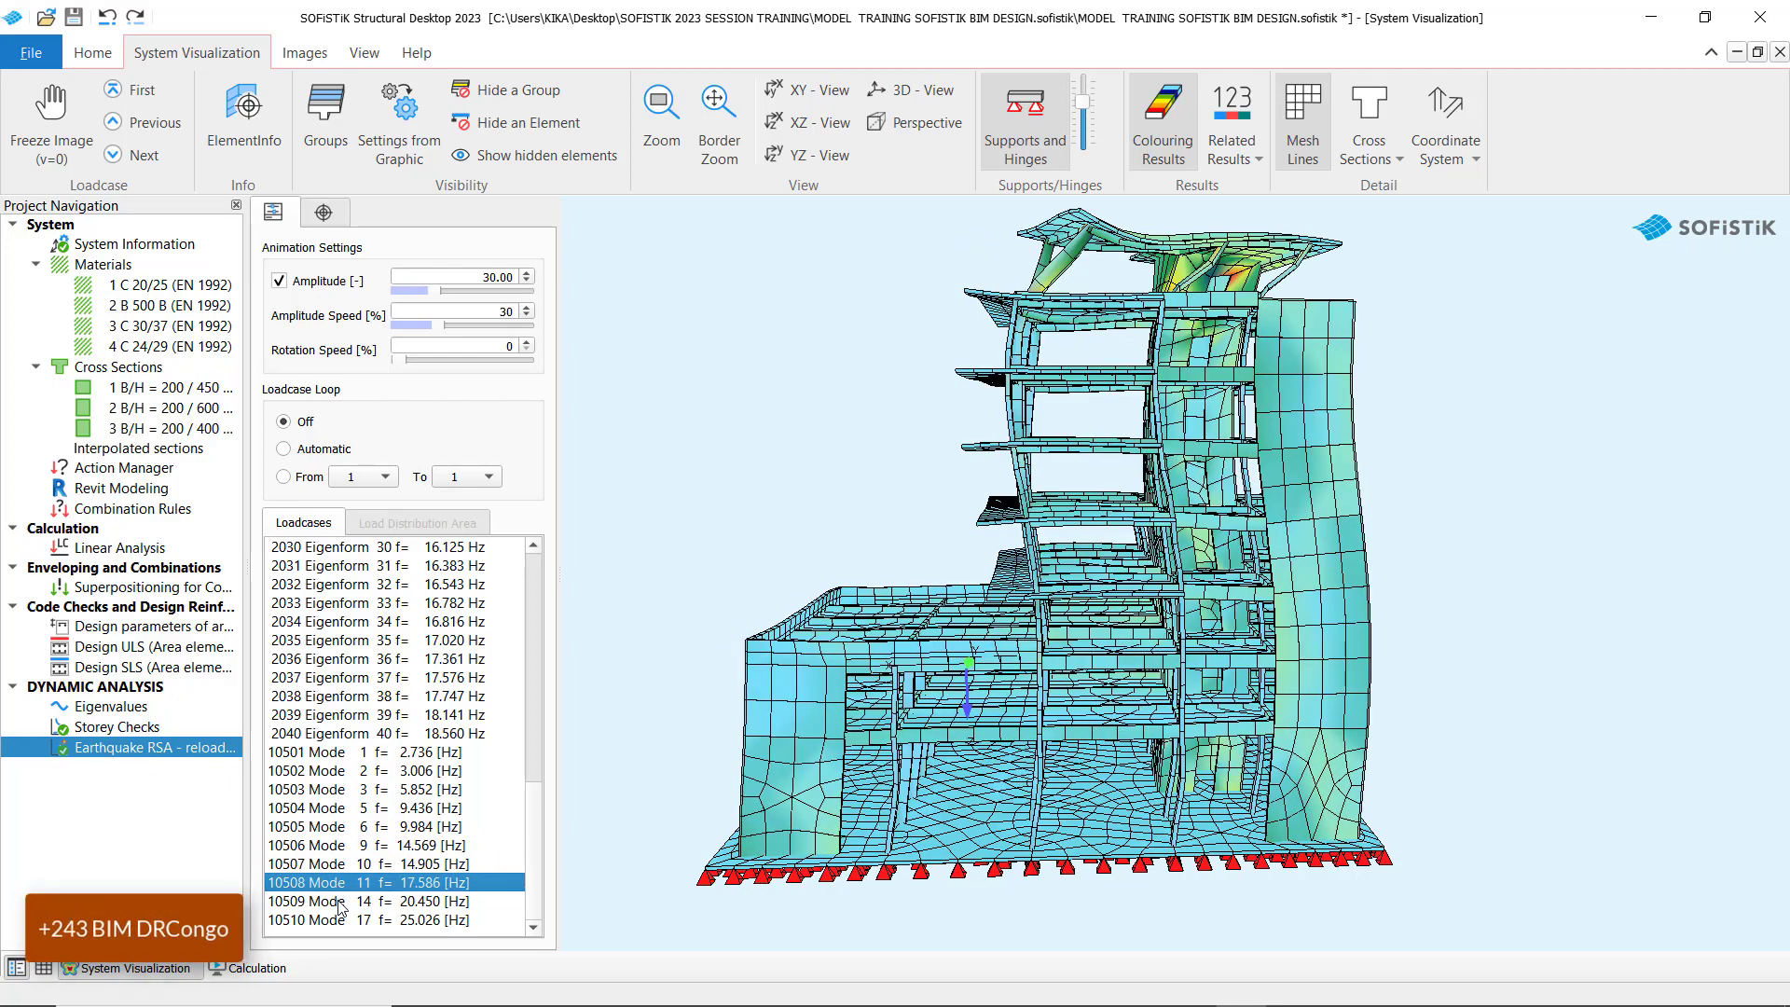
left_click_drag(1013, 671, 966, 697)
left_click_drag(1228, 382, 1026, 378)
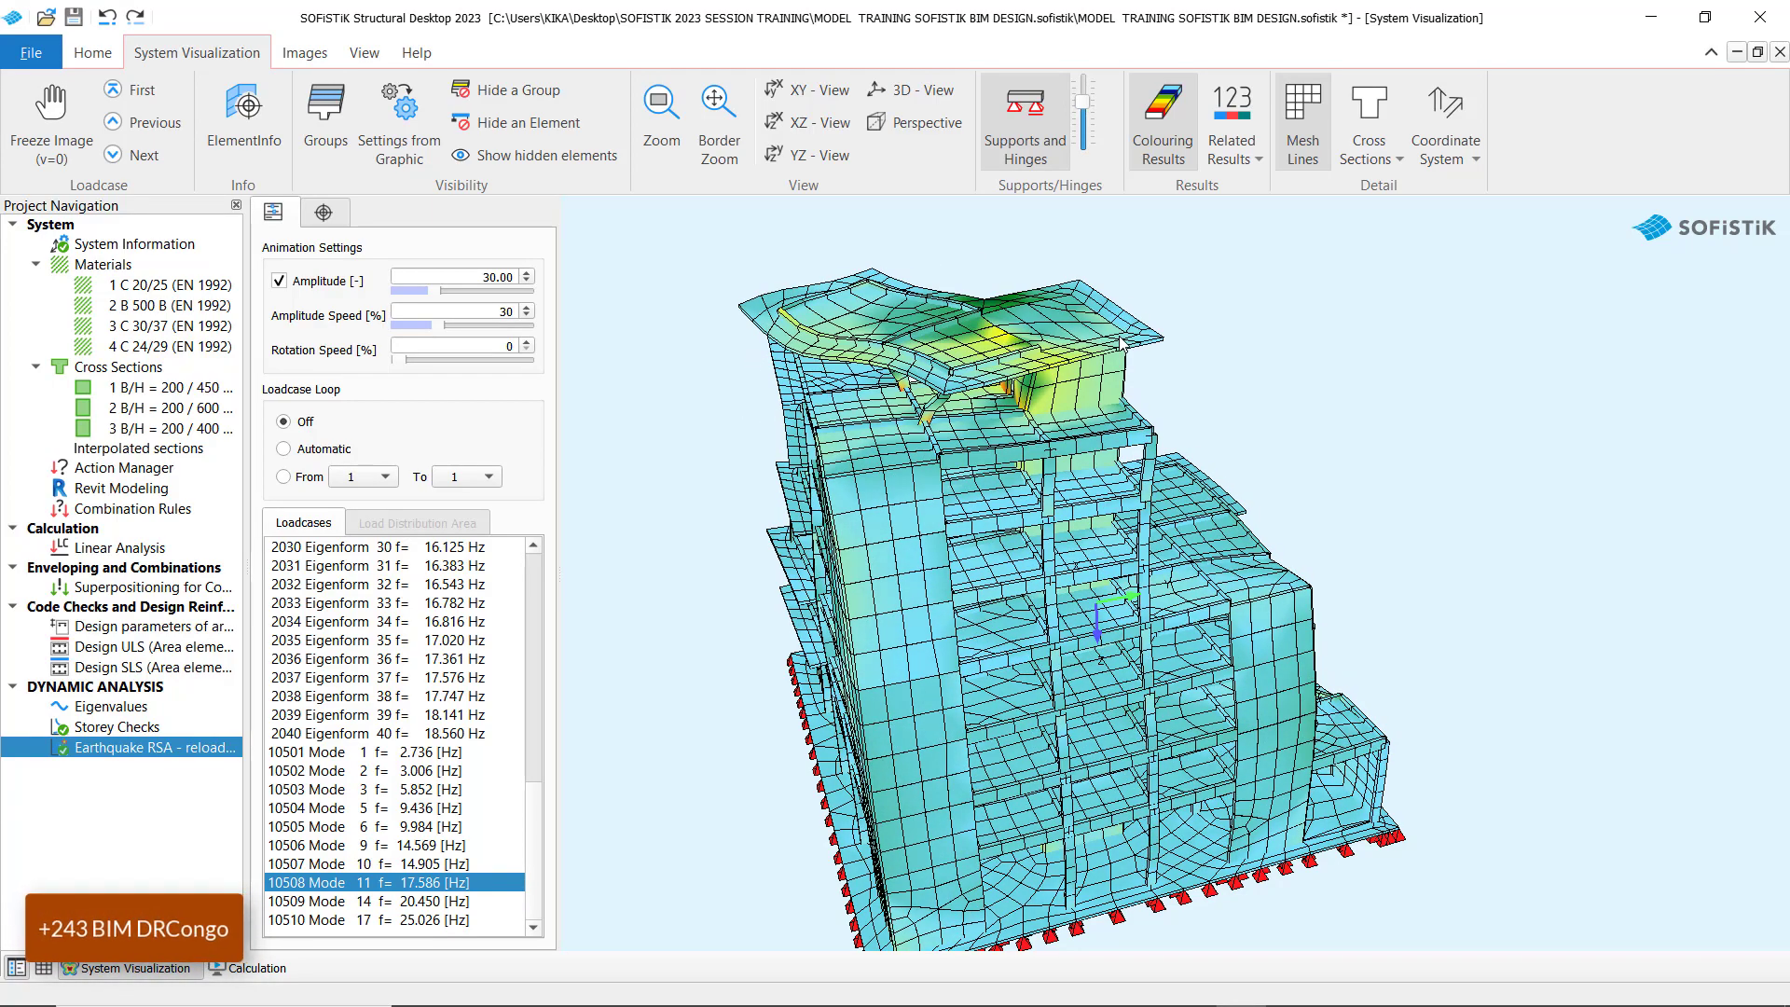
left_click_drag(1122, 345, 1133, 443)
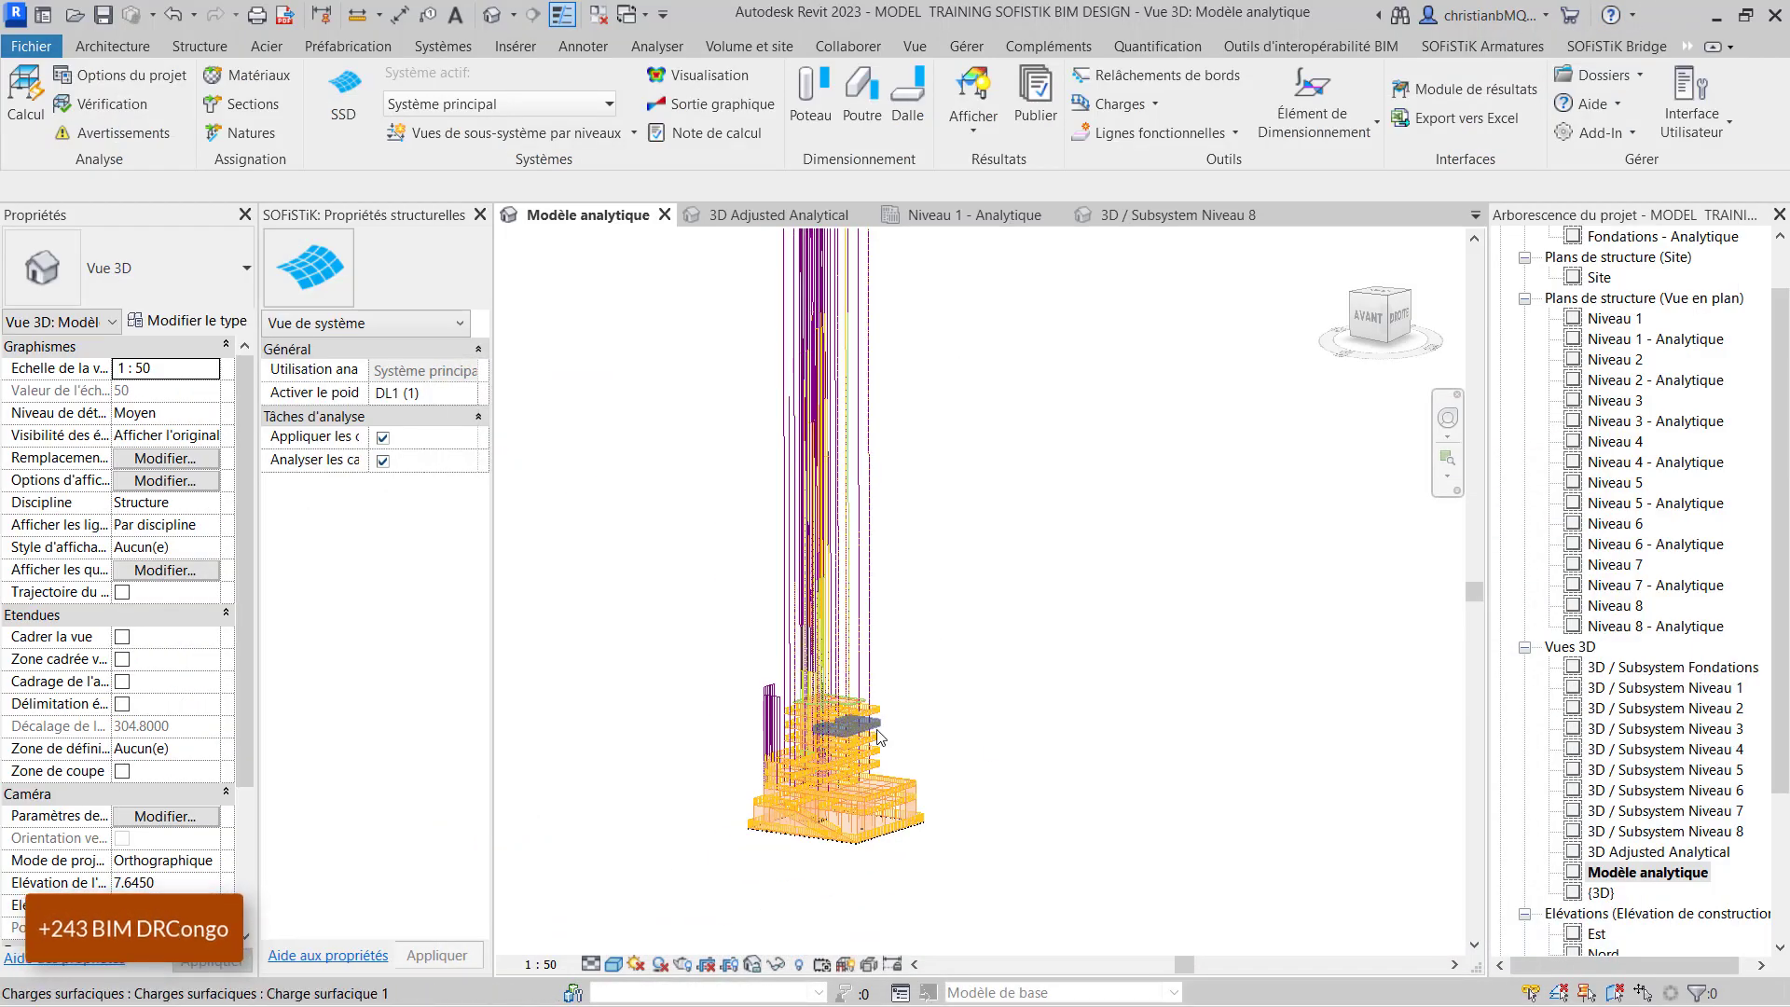
- Hide the analytical category Charges appliquées in the Modèle analytique 3D view
scroll(960, 624, "up", 4)
key("v")
key("v")
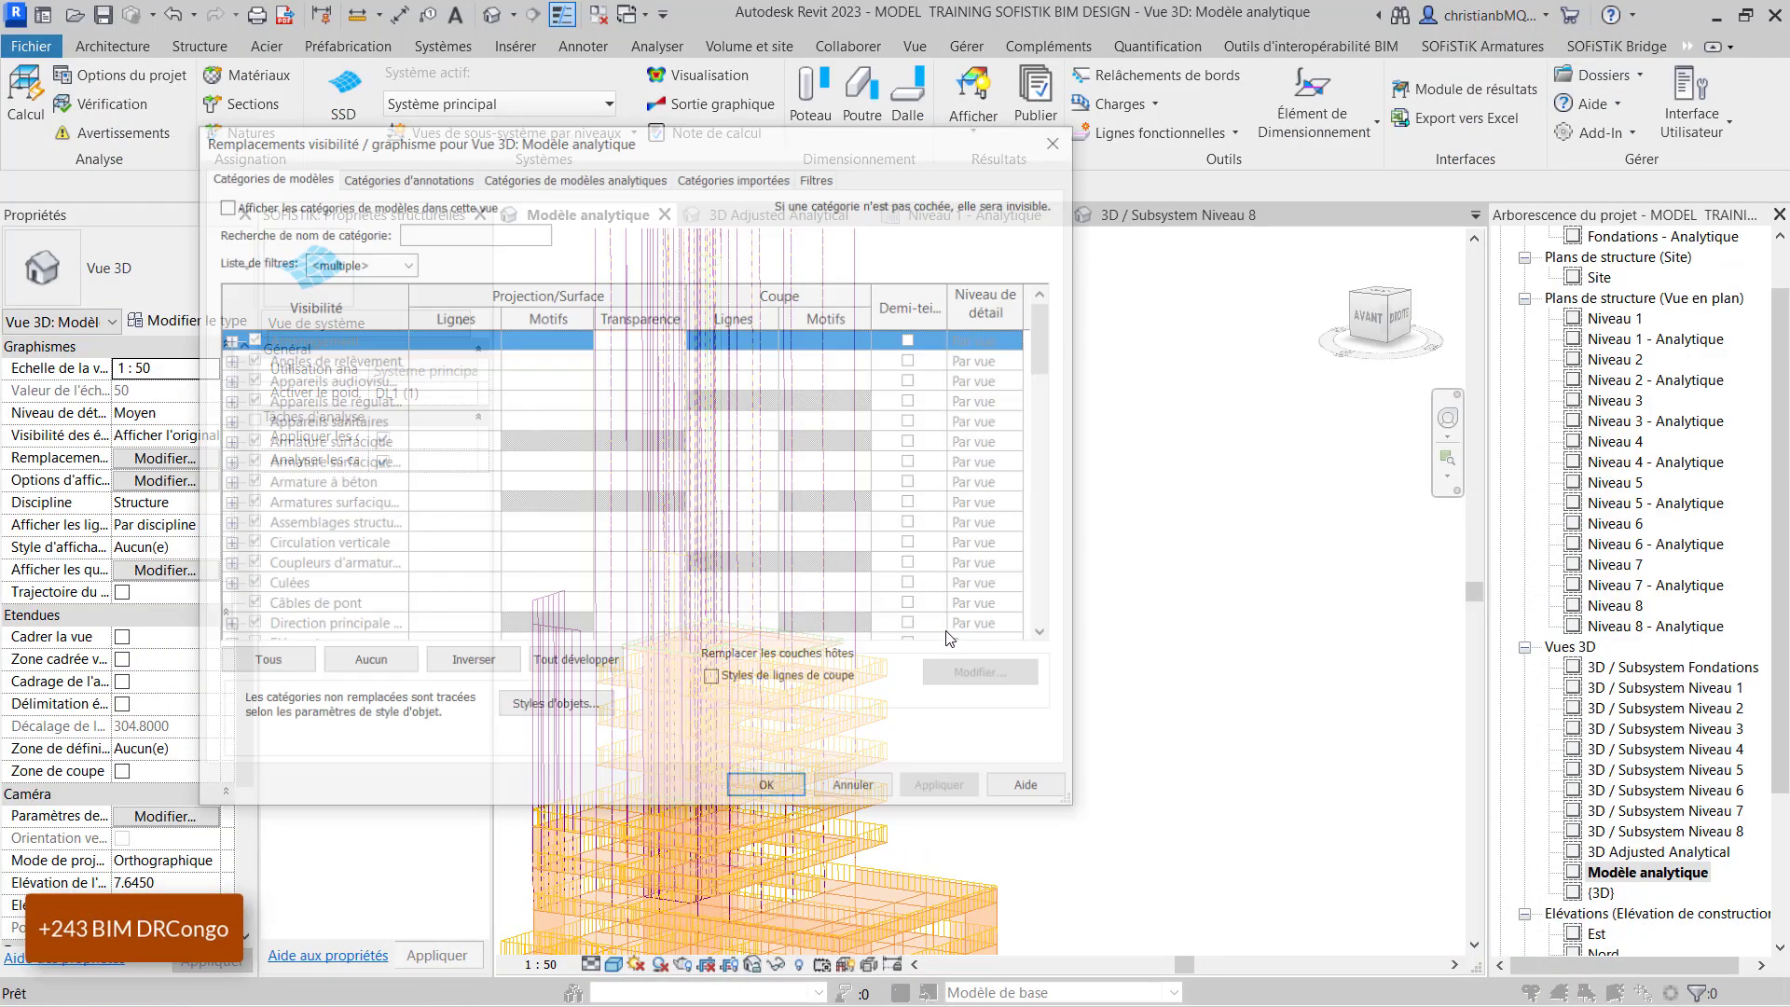
left_click(607, 177)
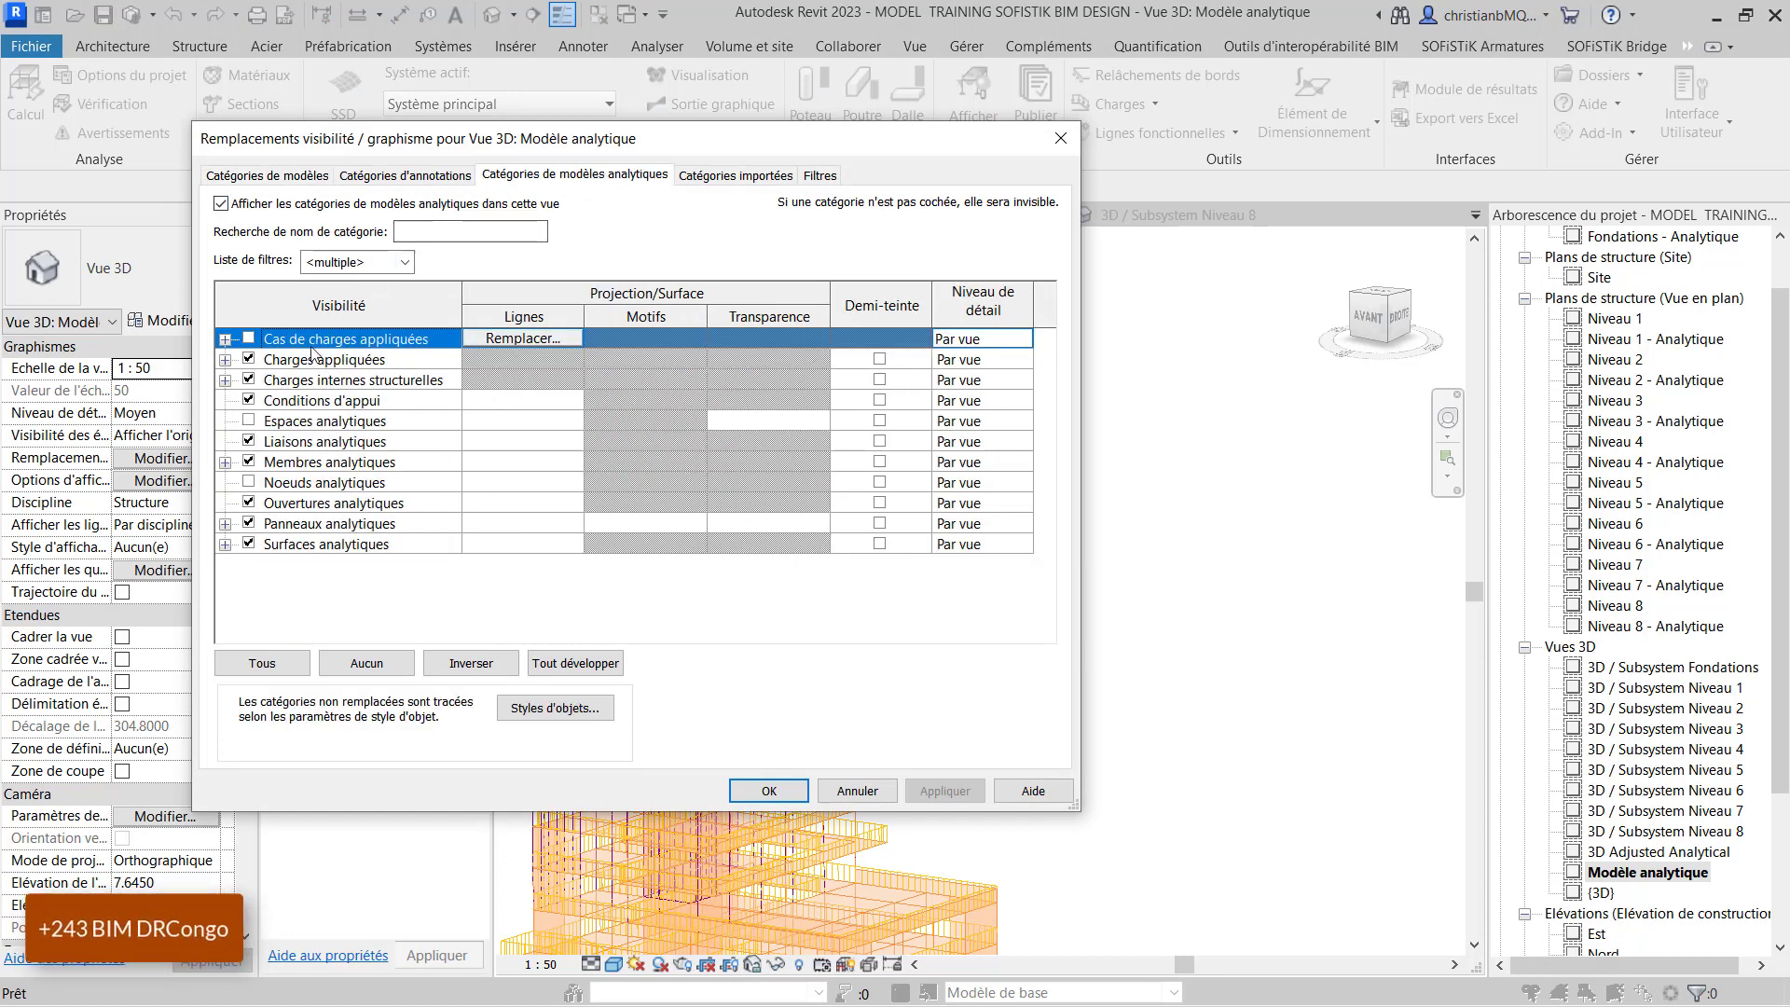
left_click(248, 360)
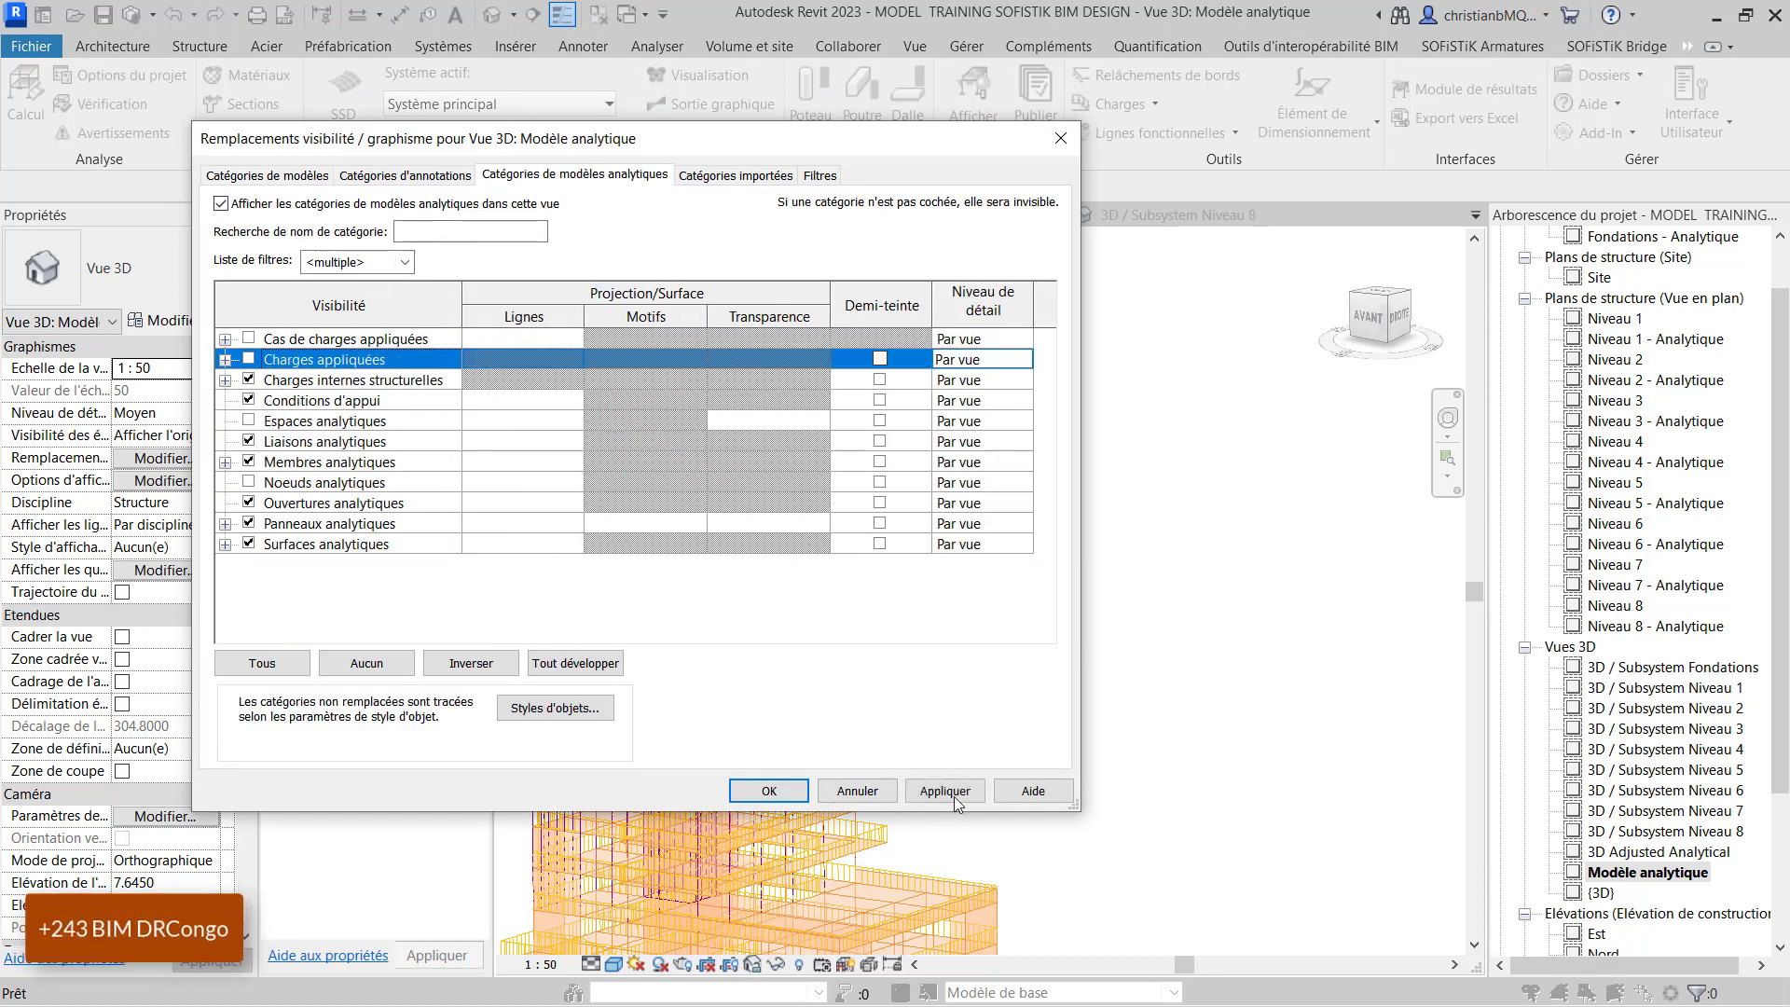
left_click(954, 793)
left_click(792, 789)
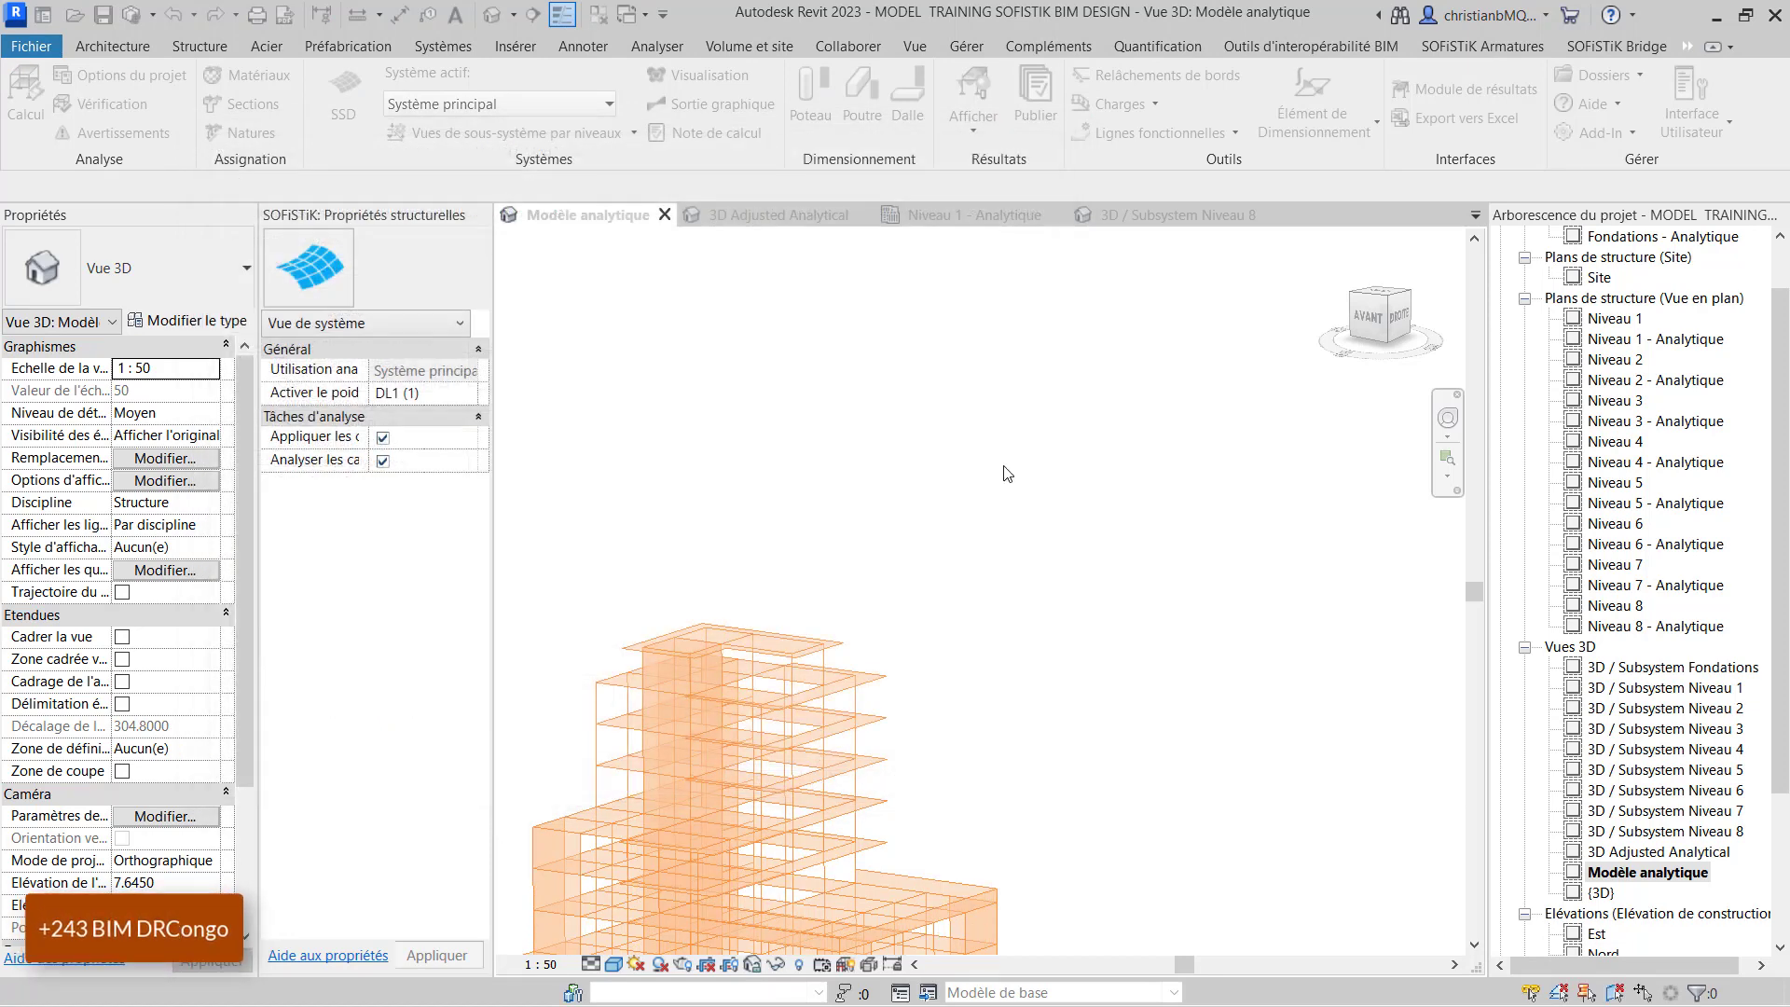
- Display the SOFiSTiK analysis results in the Modèle analytique view
scroll(1007, 474, "down", 2)
scroll(820, 872, "up", 2)
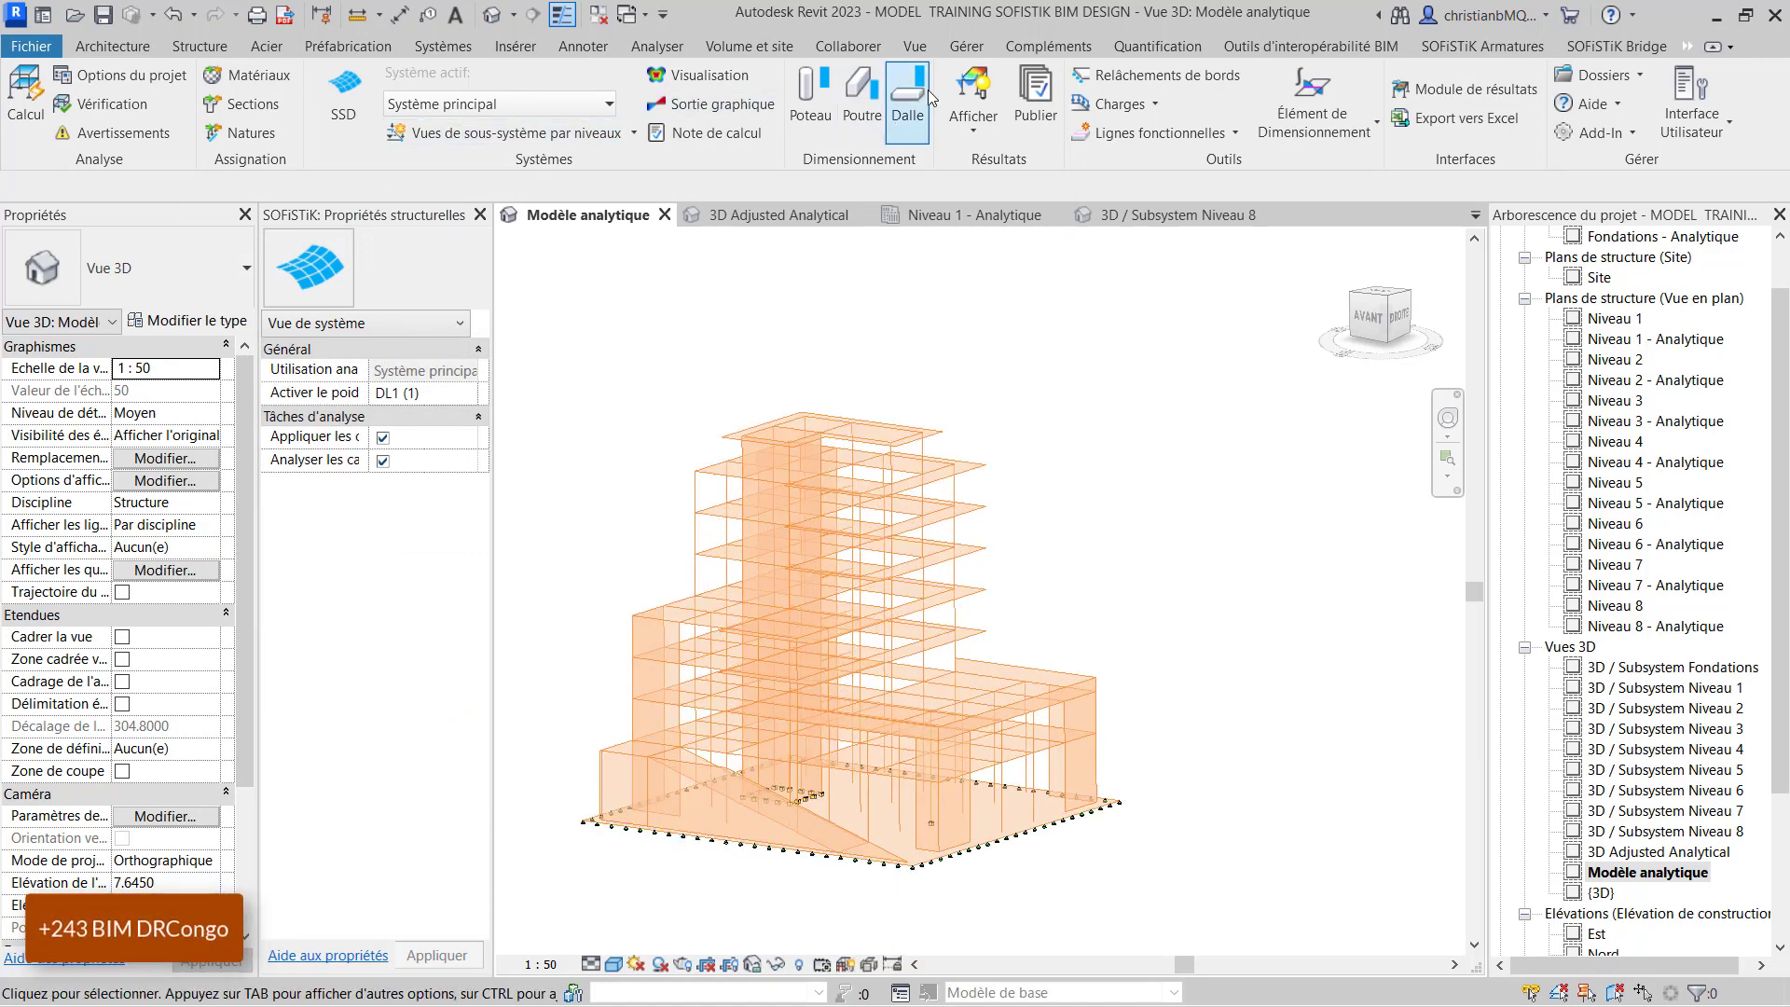
left_click(971, 87)
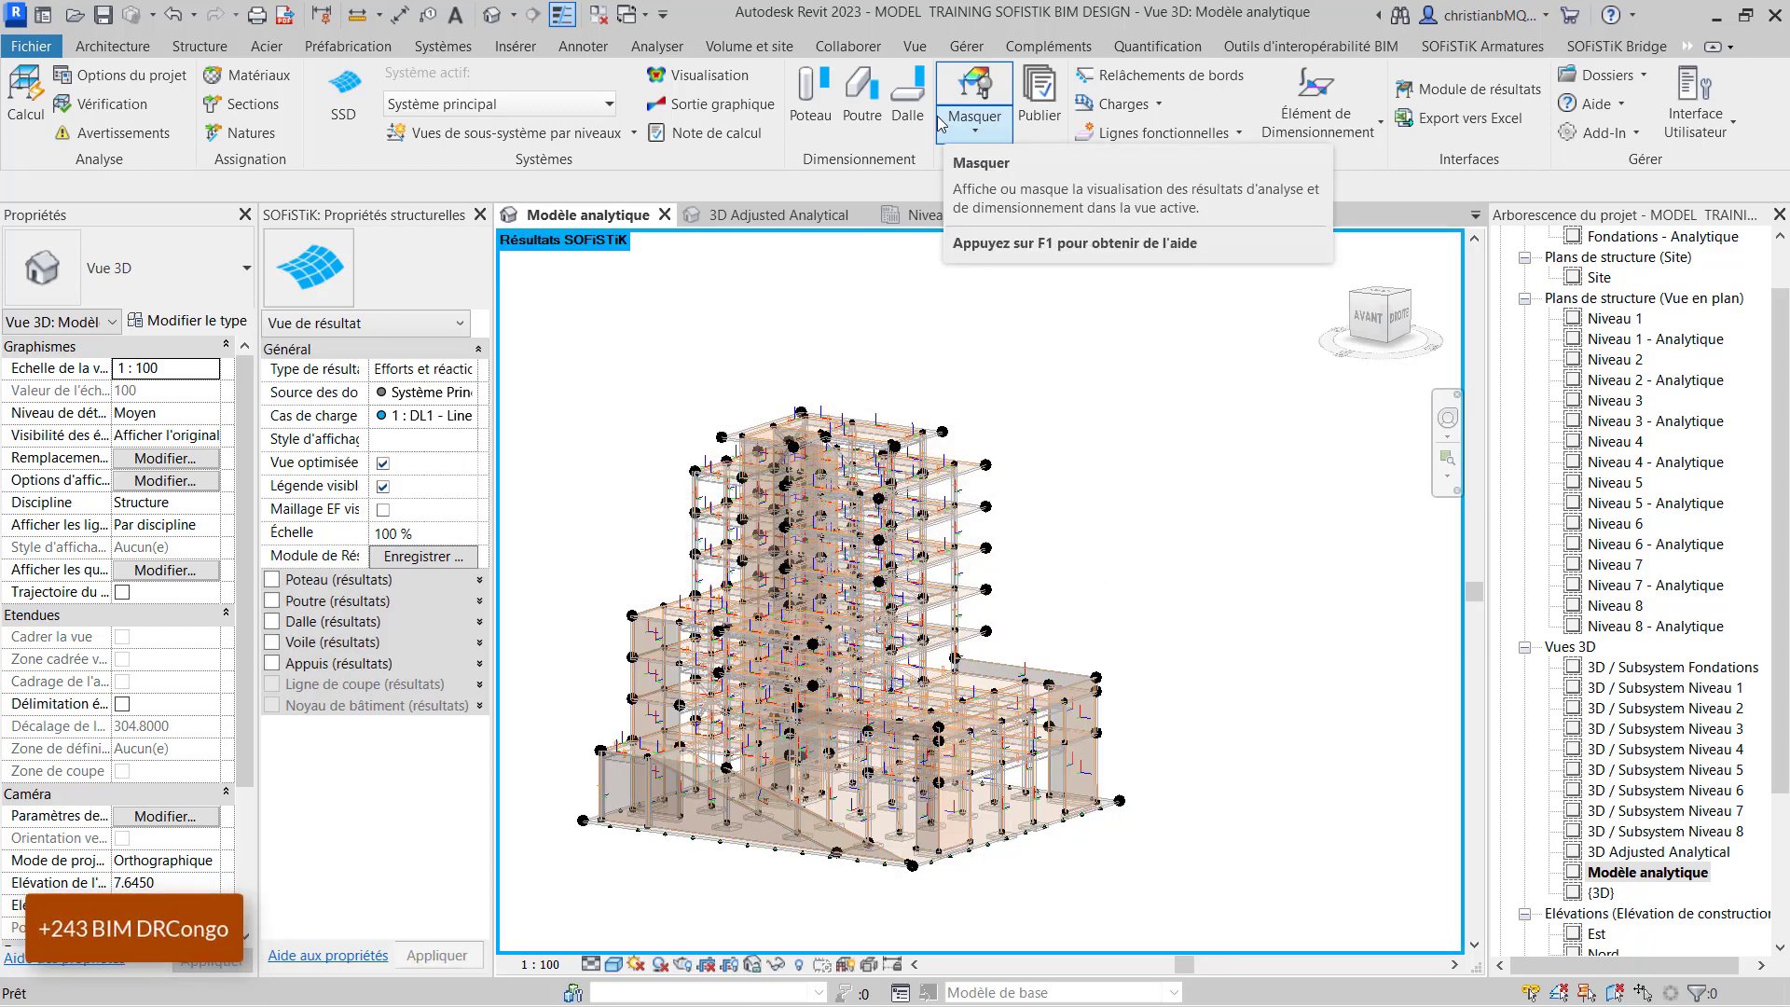
scroll(685, 793, "up", 2)
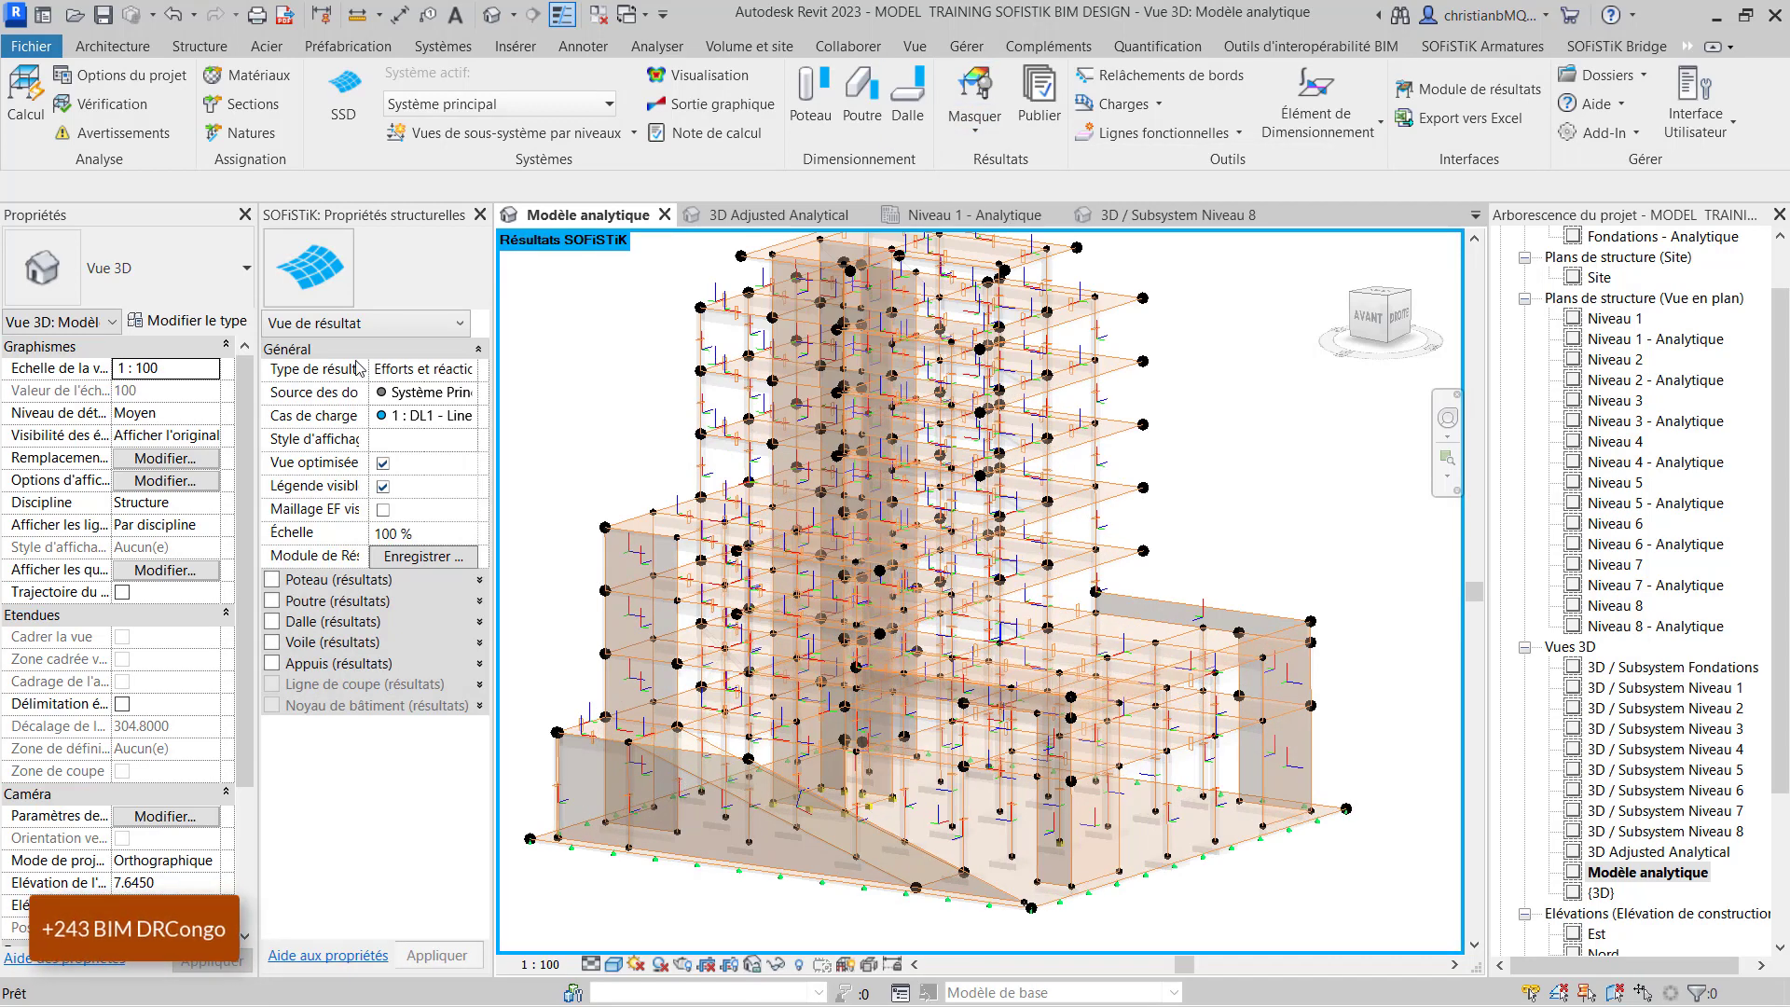
- Check which load cases are available for the result view and examine the building's result model
left_click(478, 422)
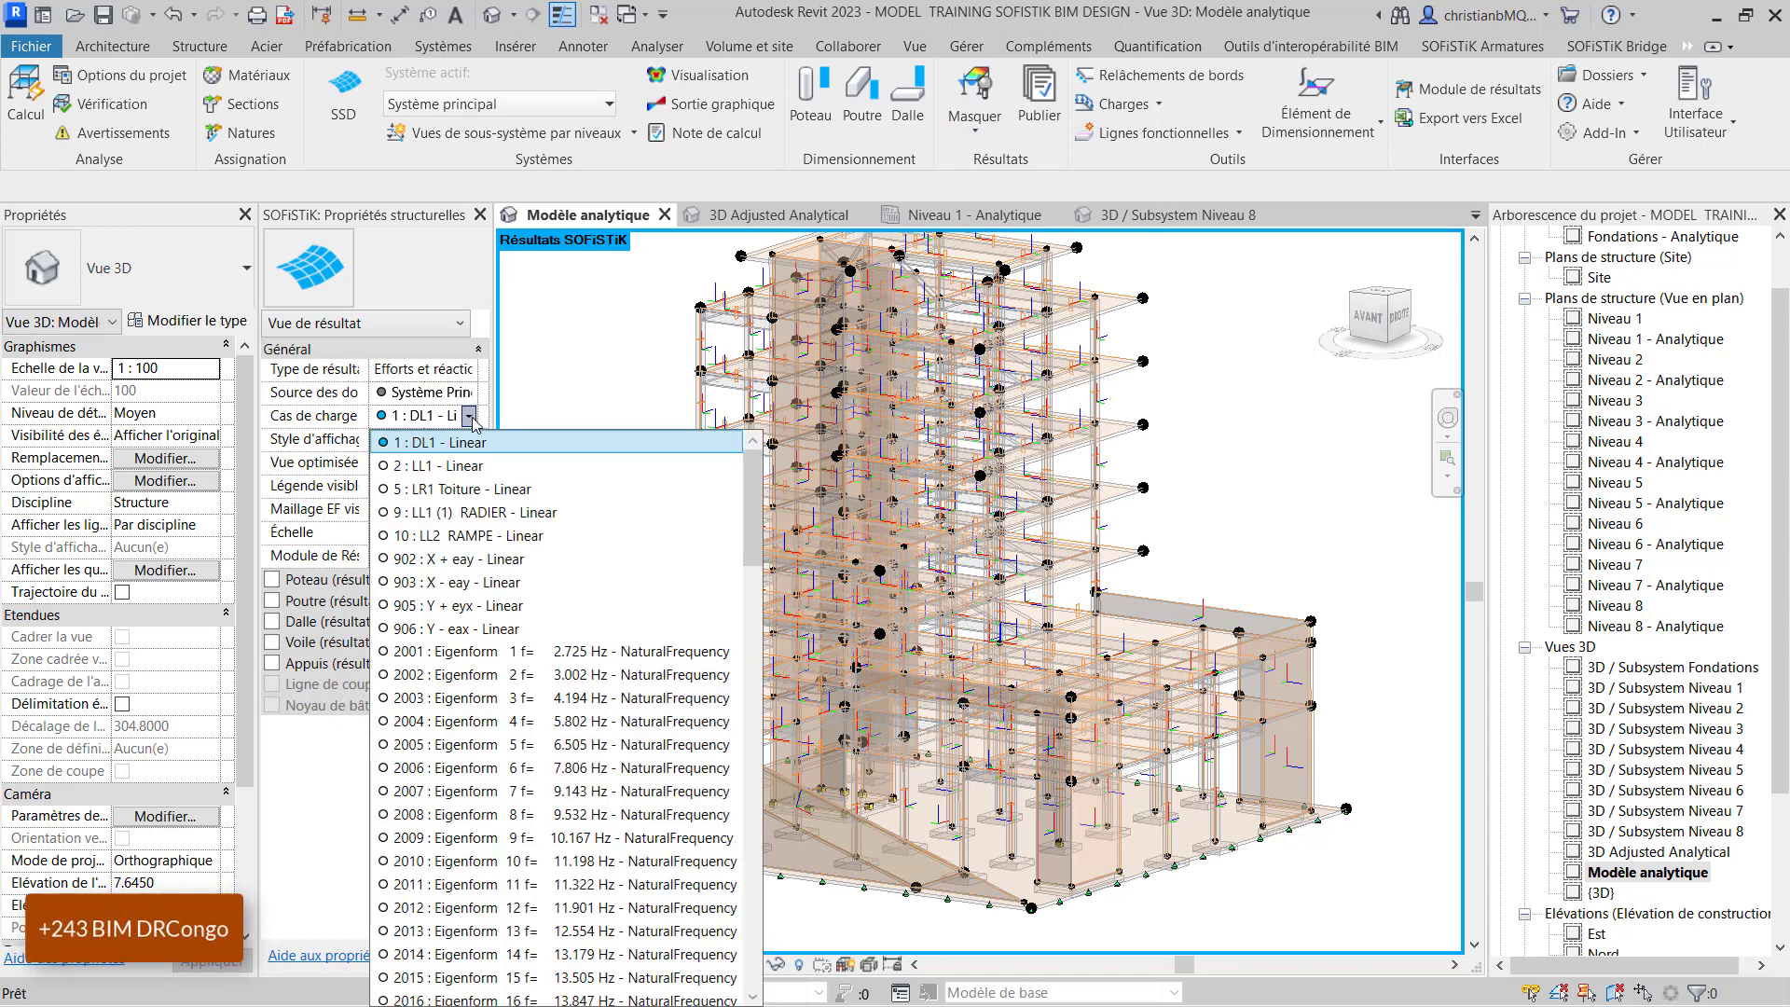
left_click(522, 388)
scroll(982, 762, "down", 5)
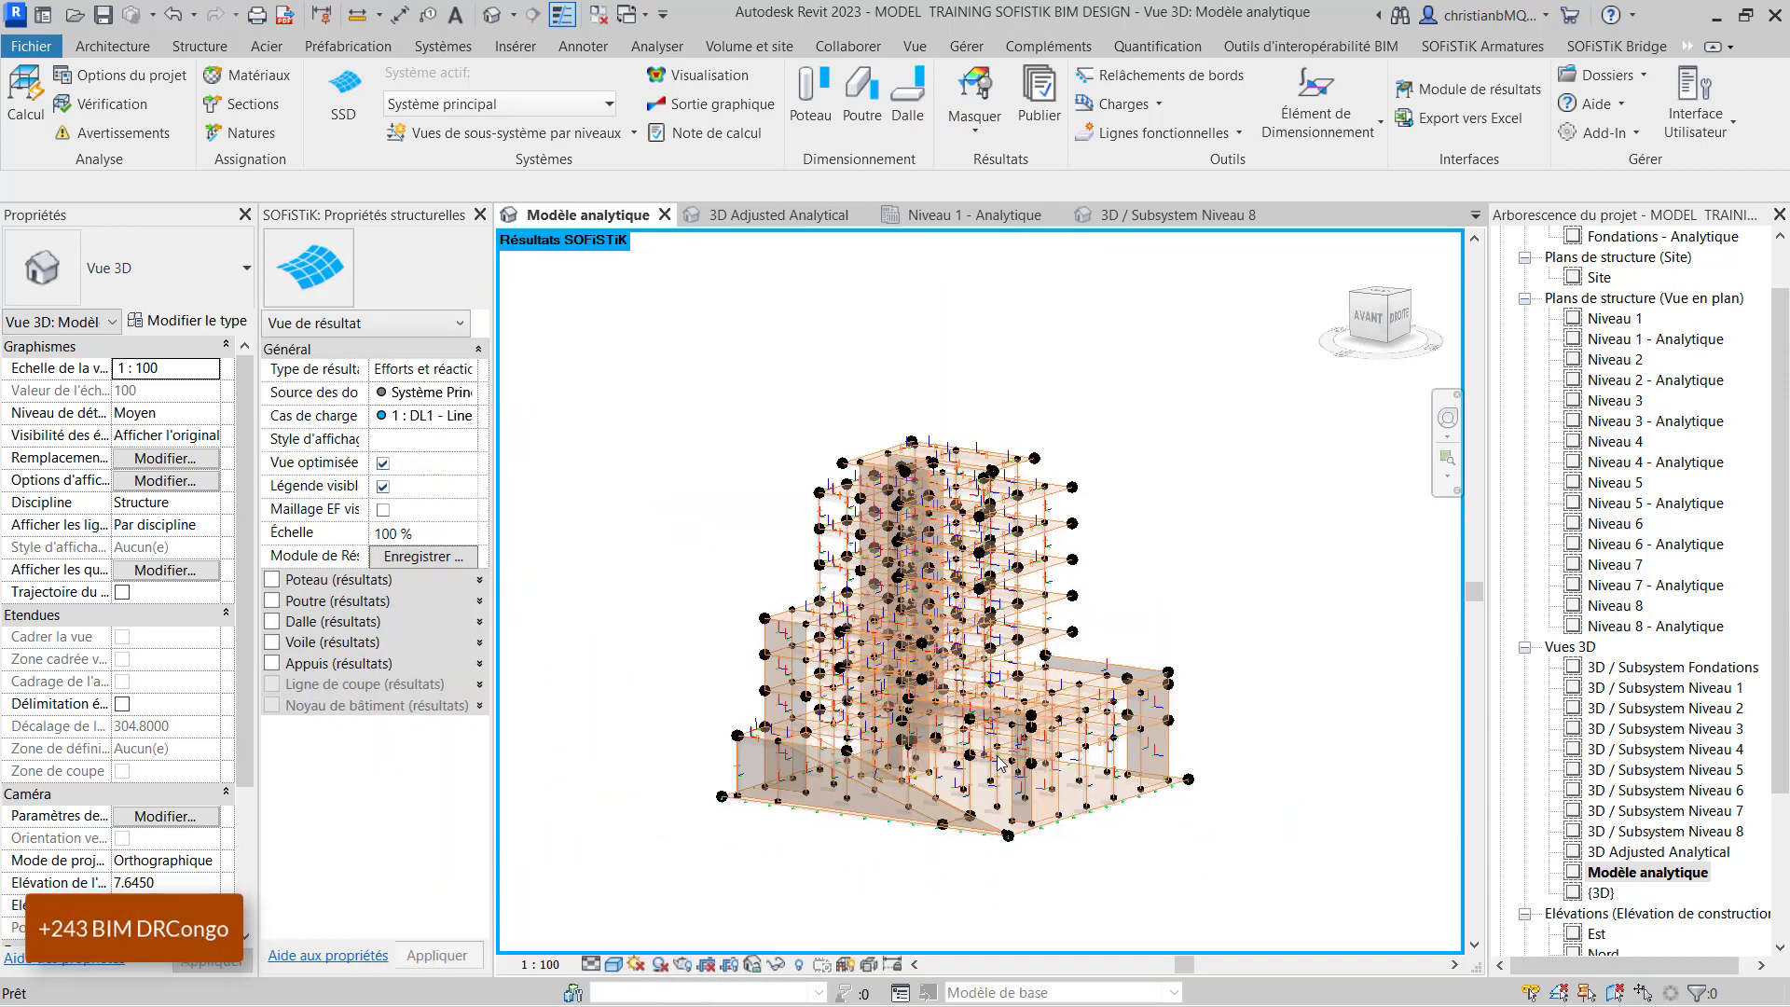
scroll(983, 575, "up", 5)
scroll(985, 583, "down", 3)
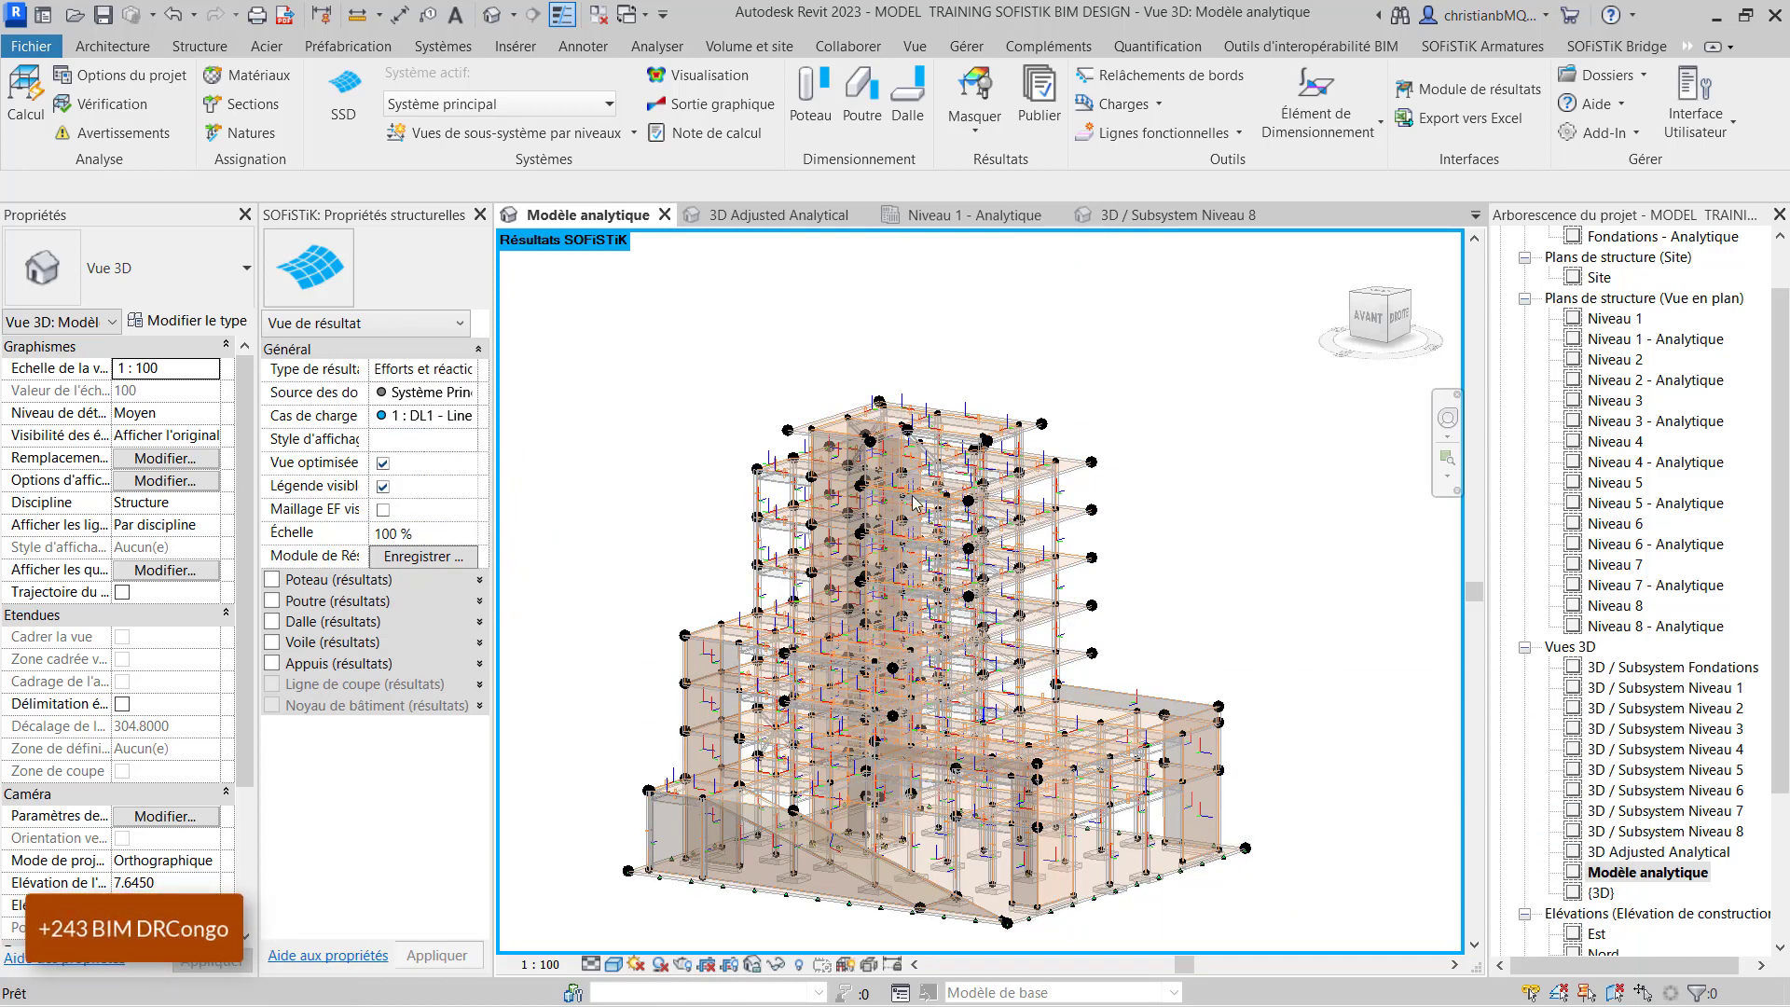
scroll(926, 391, "up", 1)
scroll(755, 651, "up", 3)
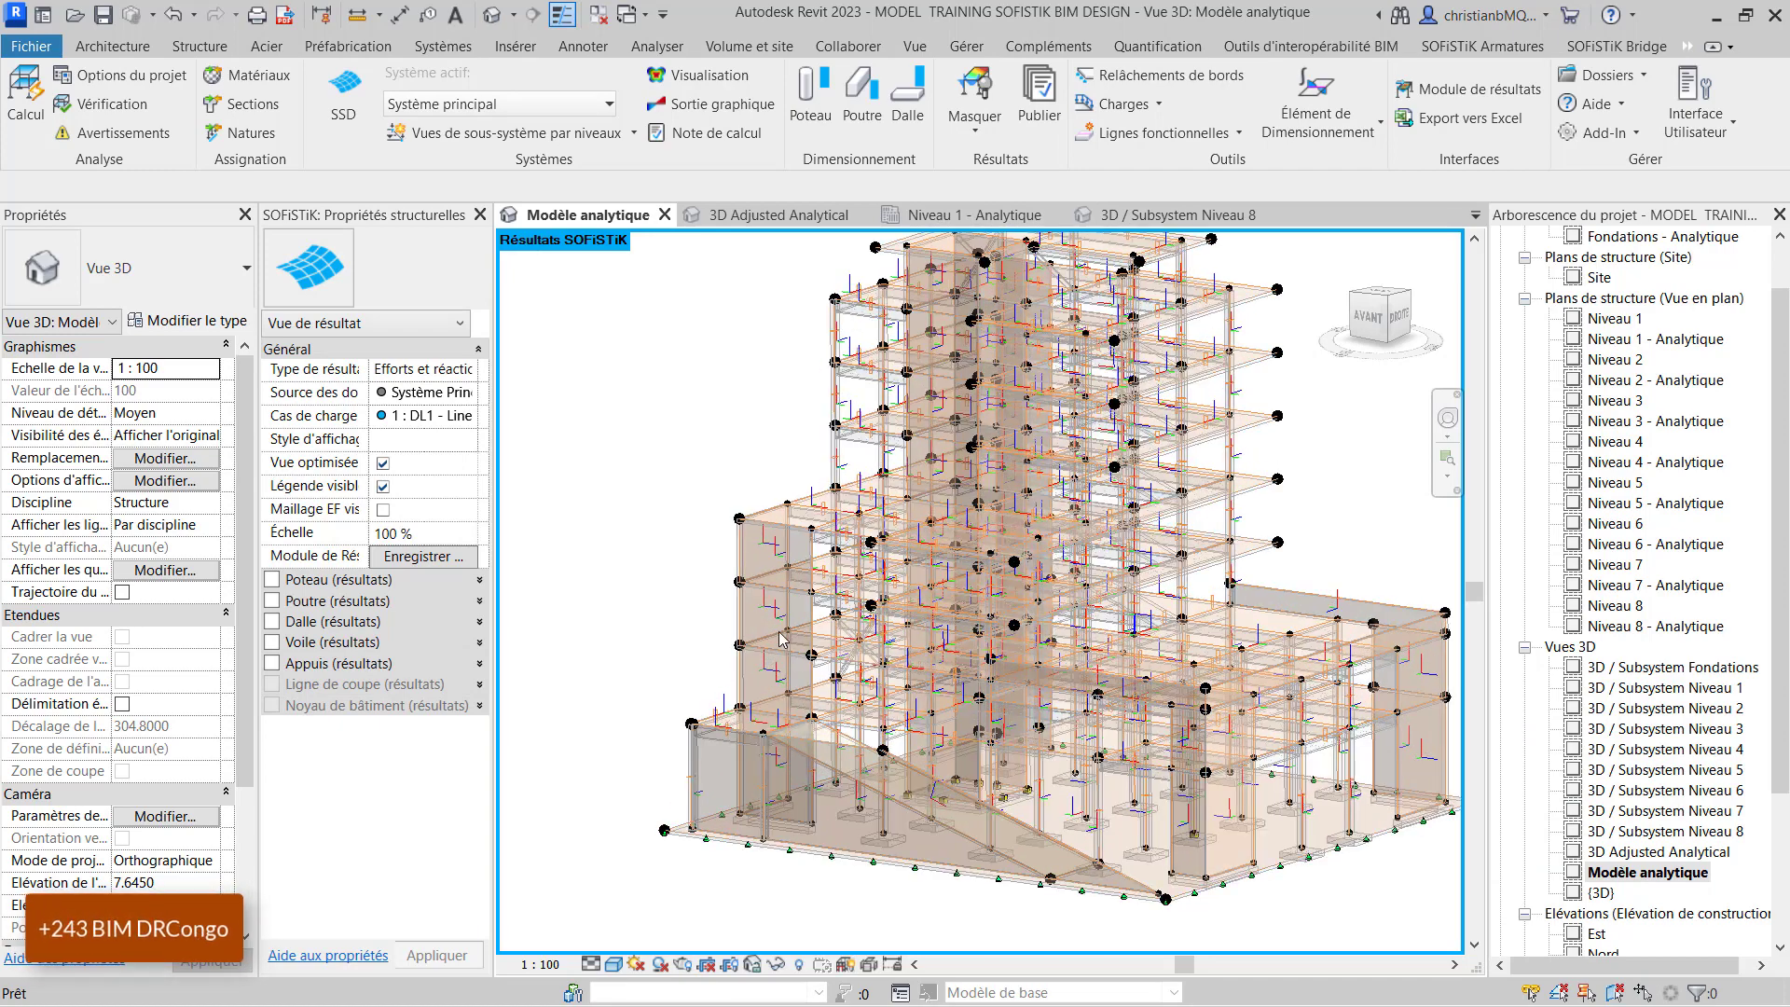
- Hide the analytical category Noeuds analytiques in the Modèle analytique 3D view
key("v")
key("v")
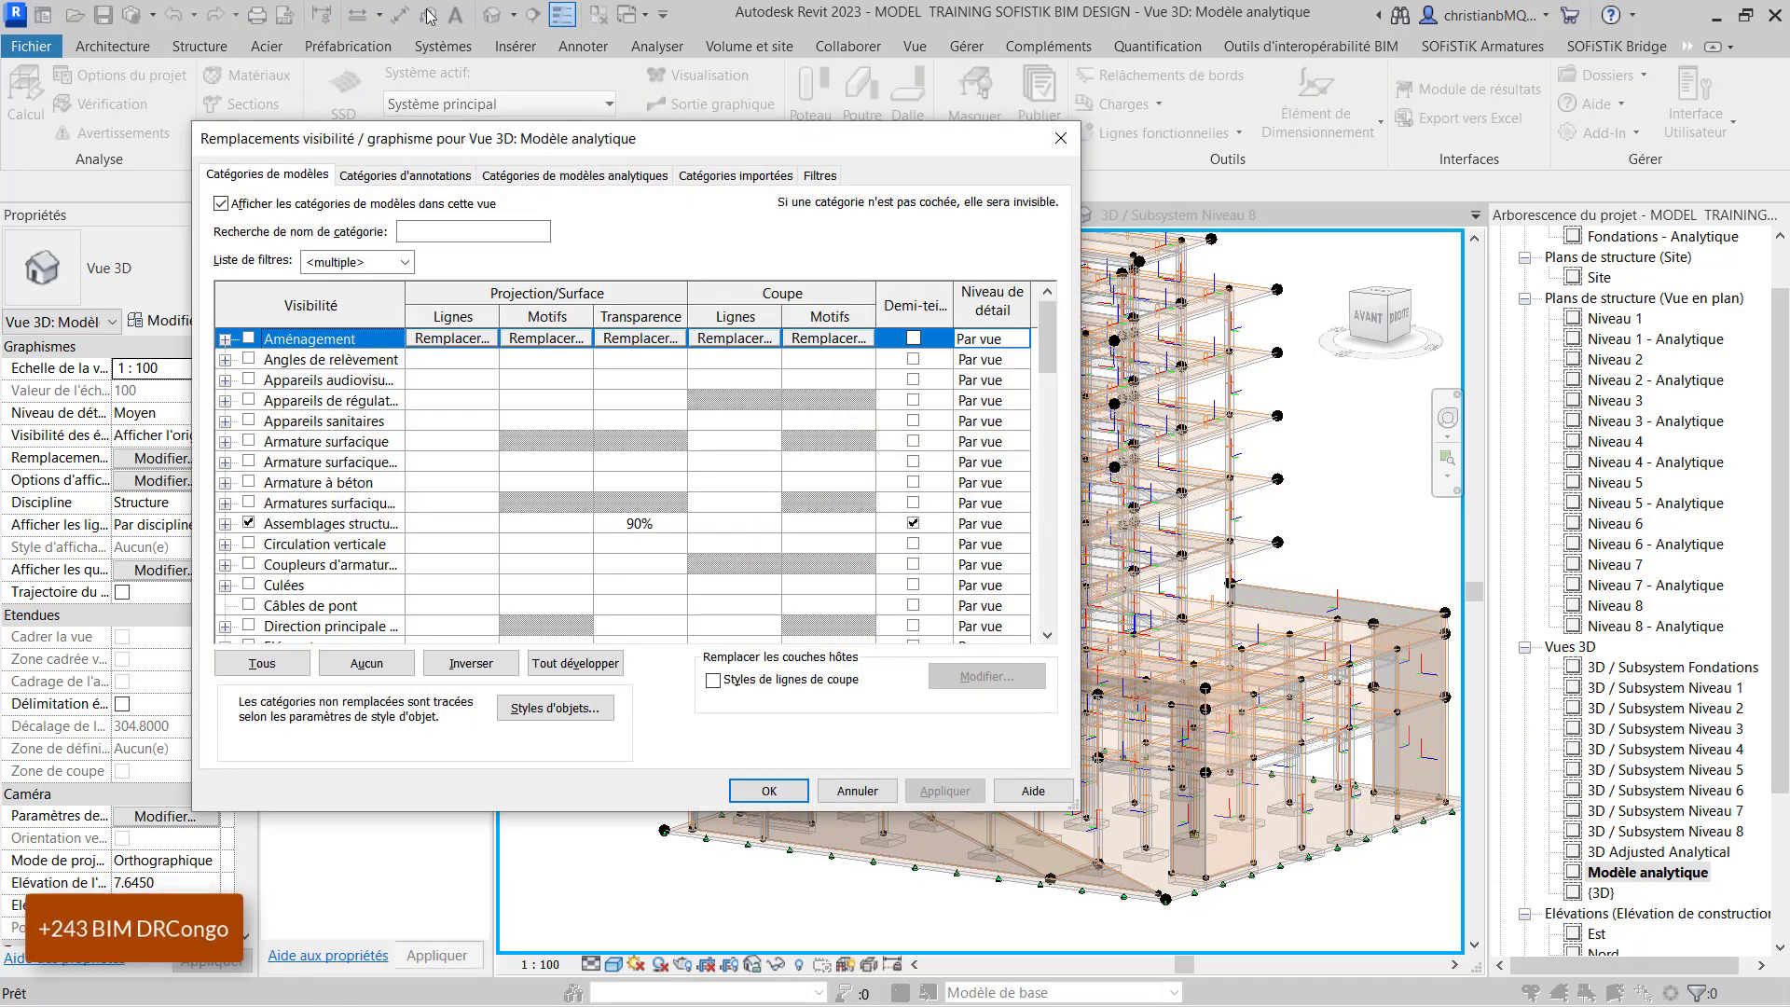
left_click(575, 175)
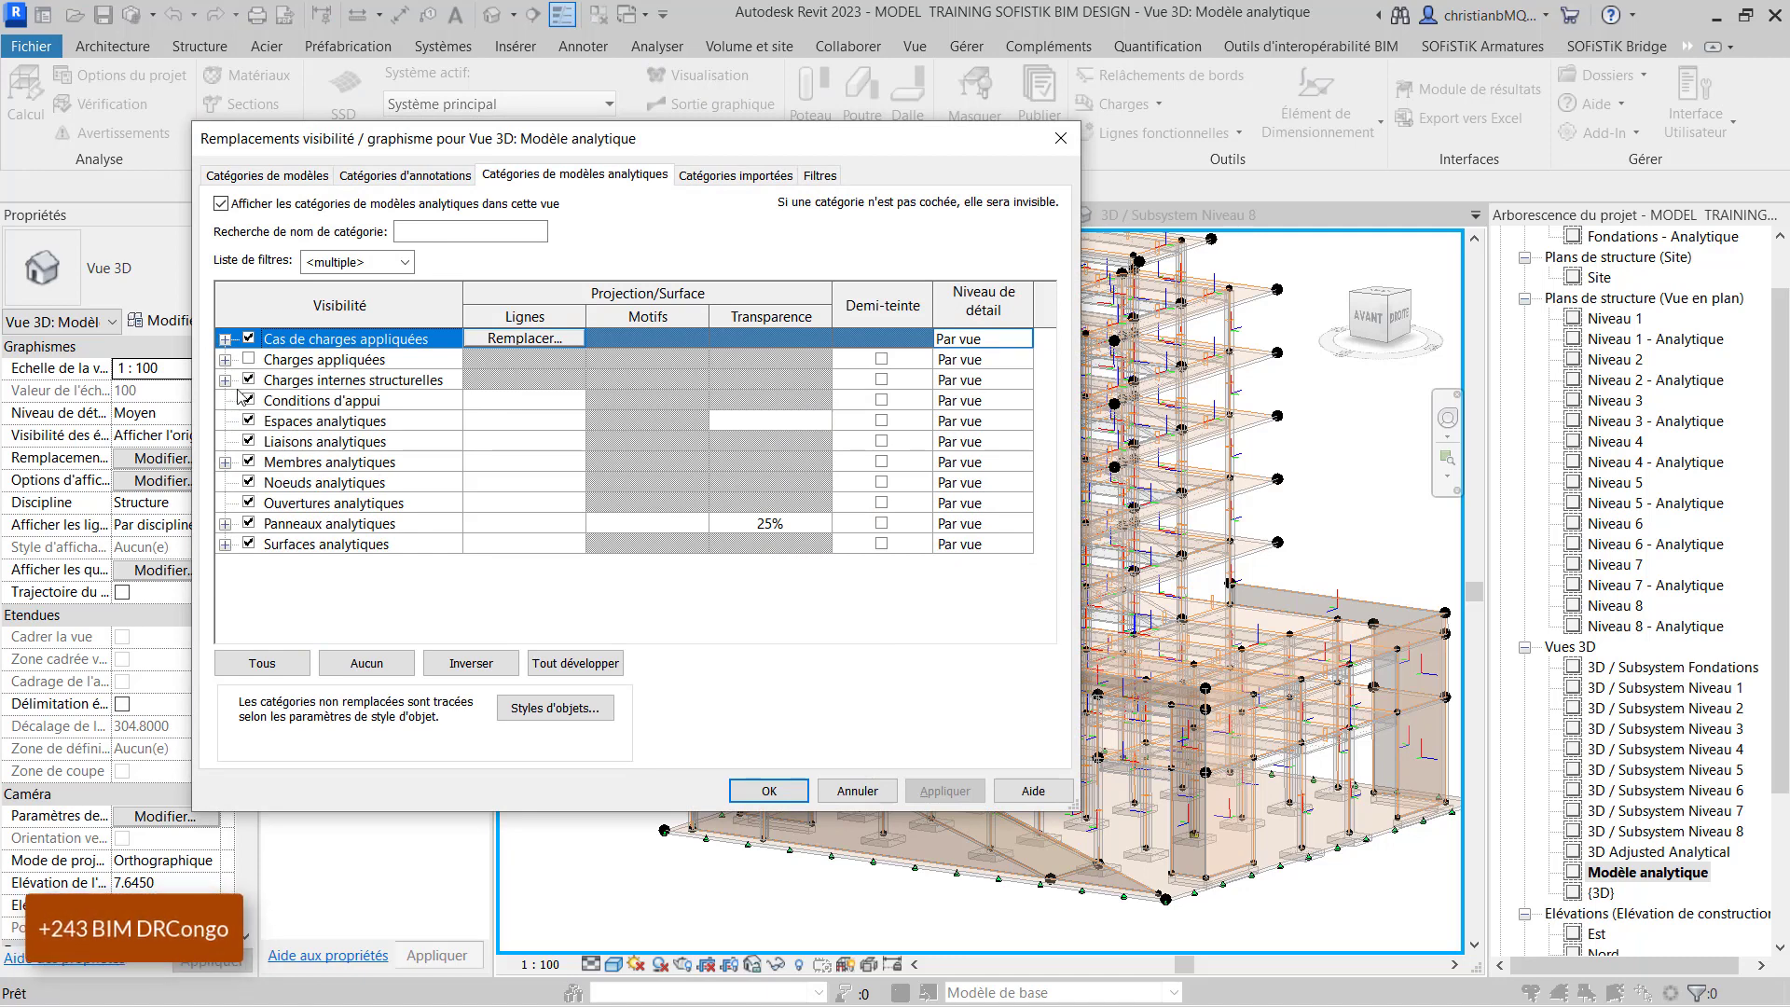
left_click(249, 482)
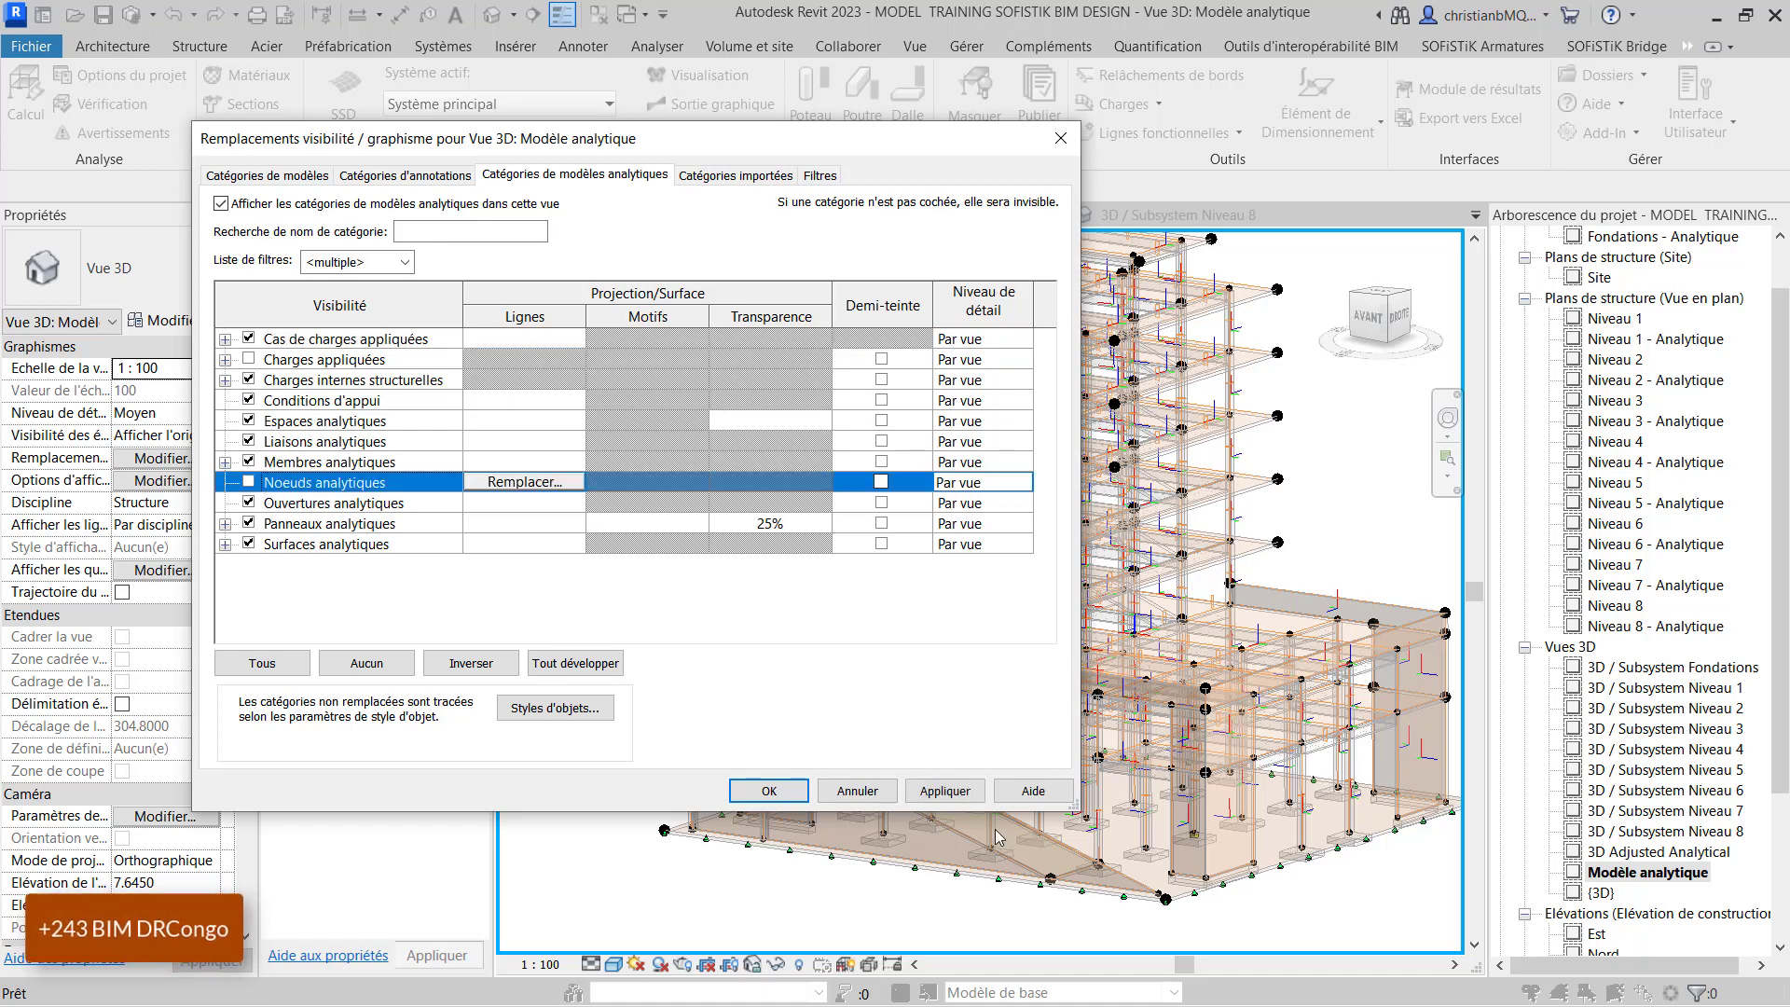
left_click(944, 792)
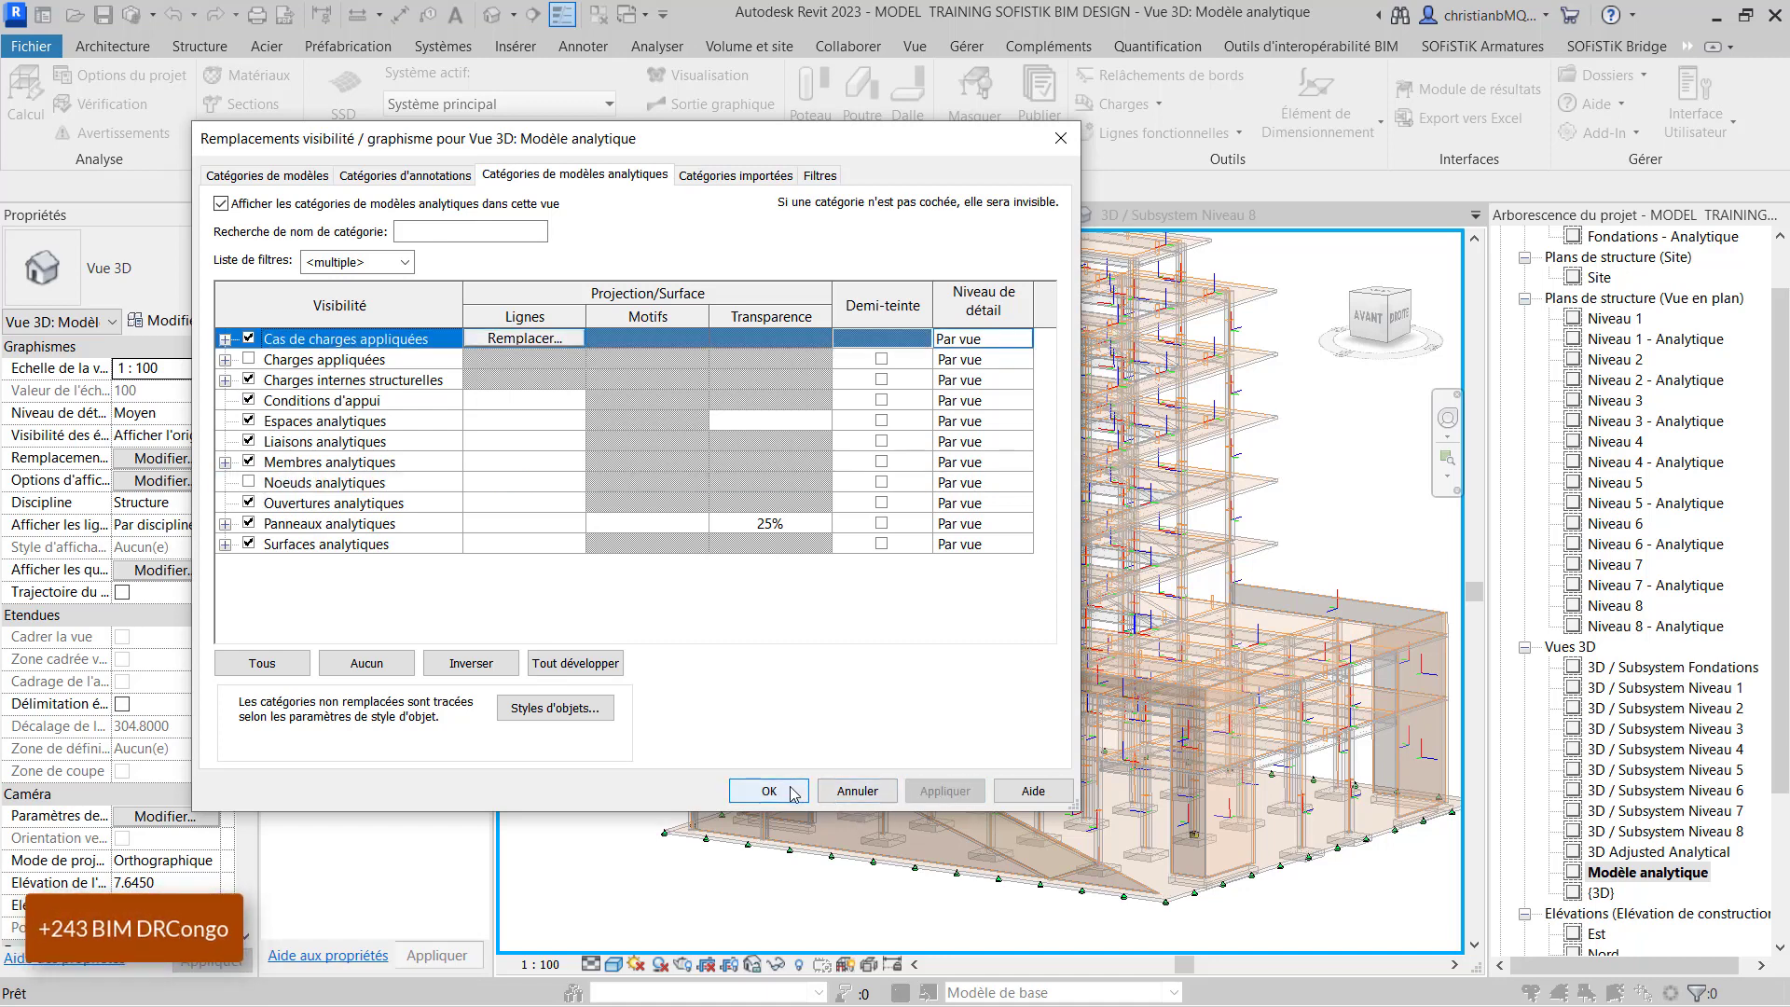
left_click(769, 791)
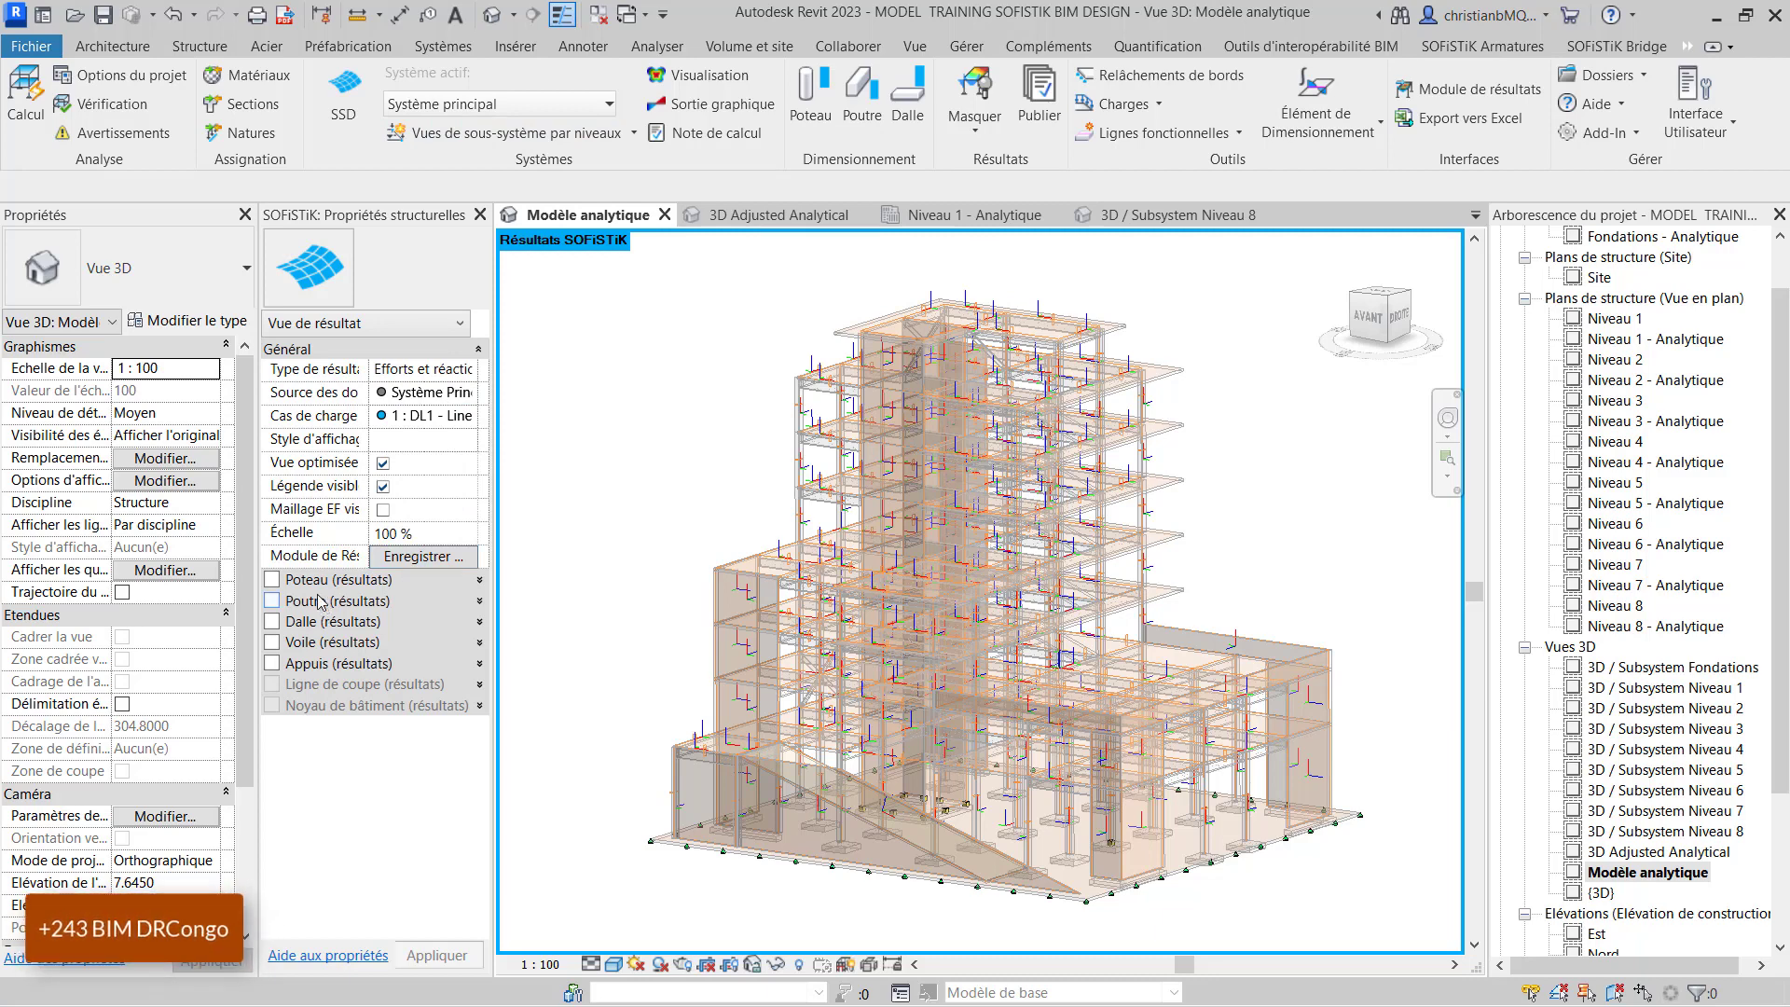
- Display the column normal force N diagrams for load case 1 : DL1 and examine them on the whole building
left_click(273, 580)
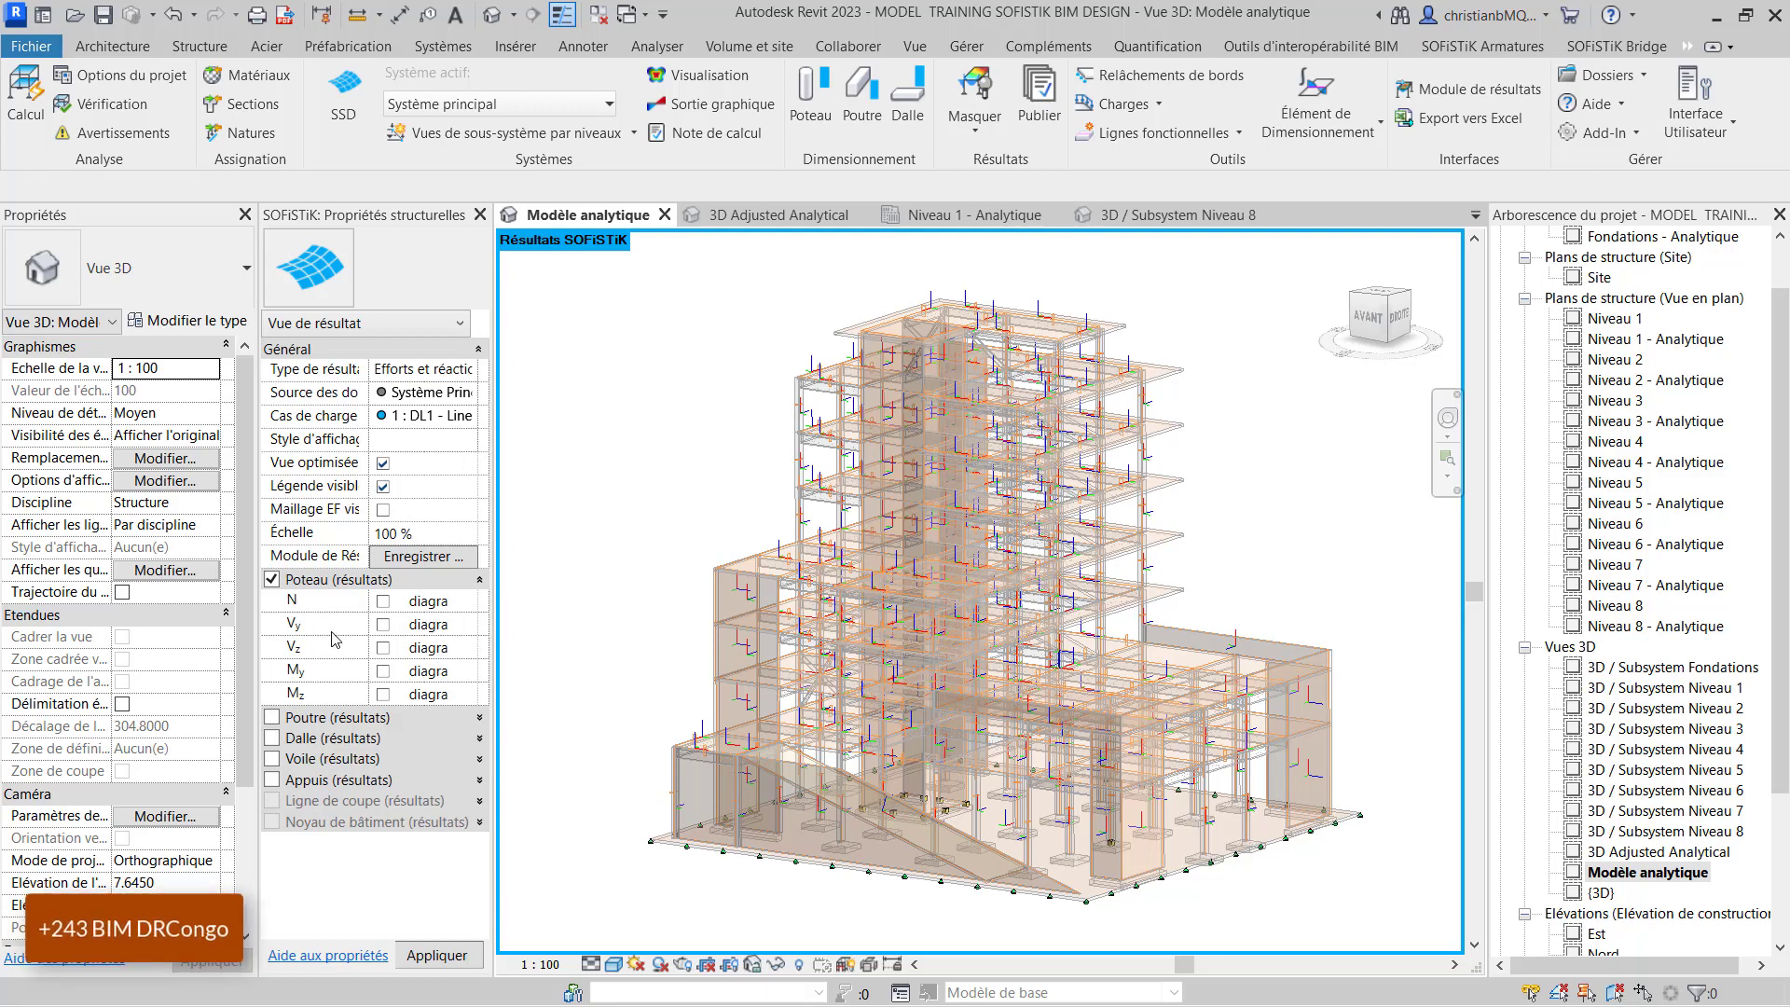
left_click(436, 956)
scroll(961, 849, "up", 8)
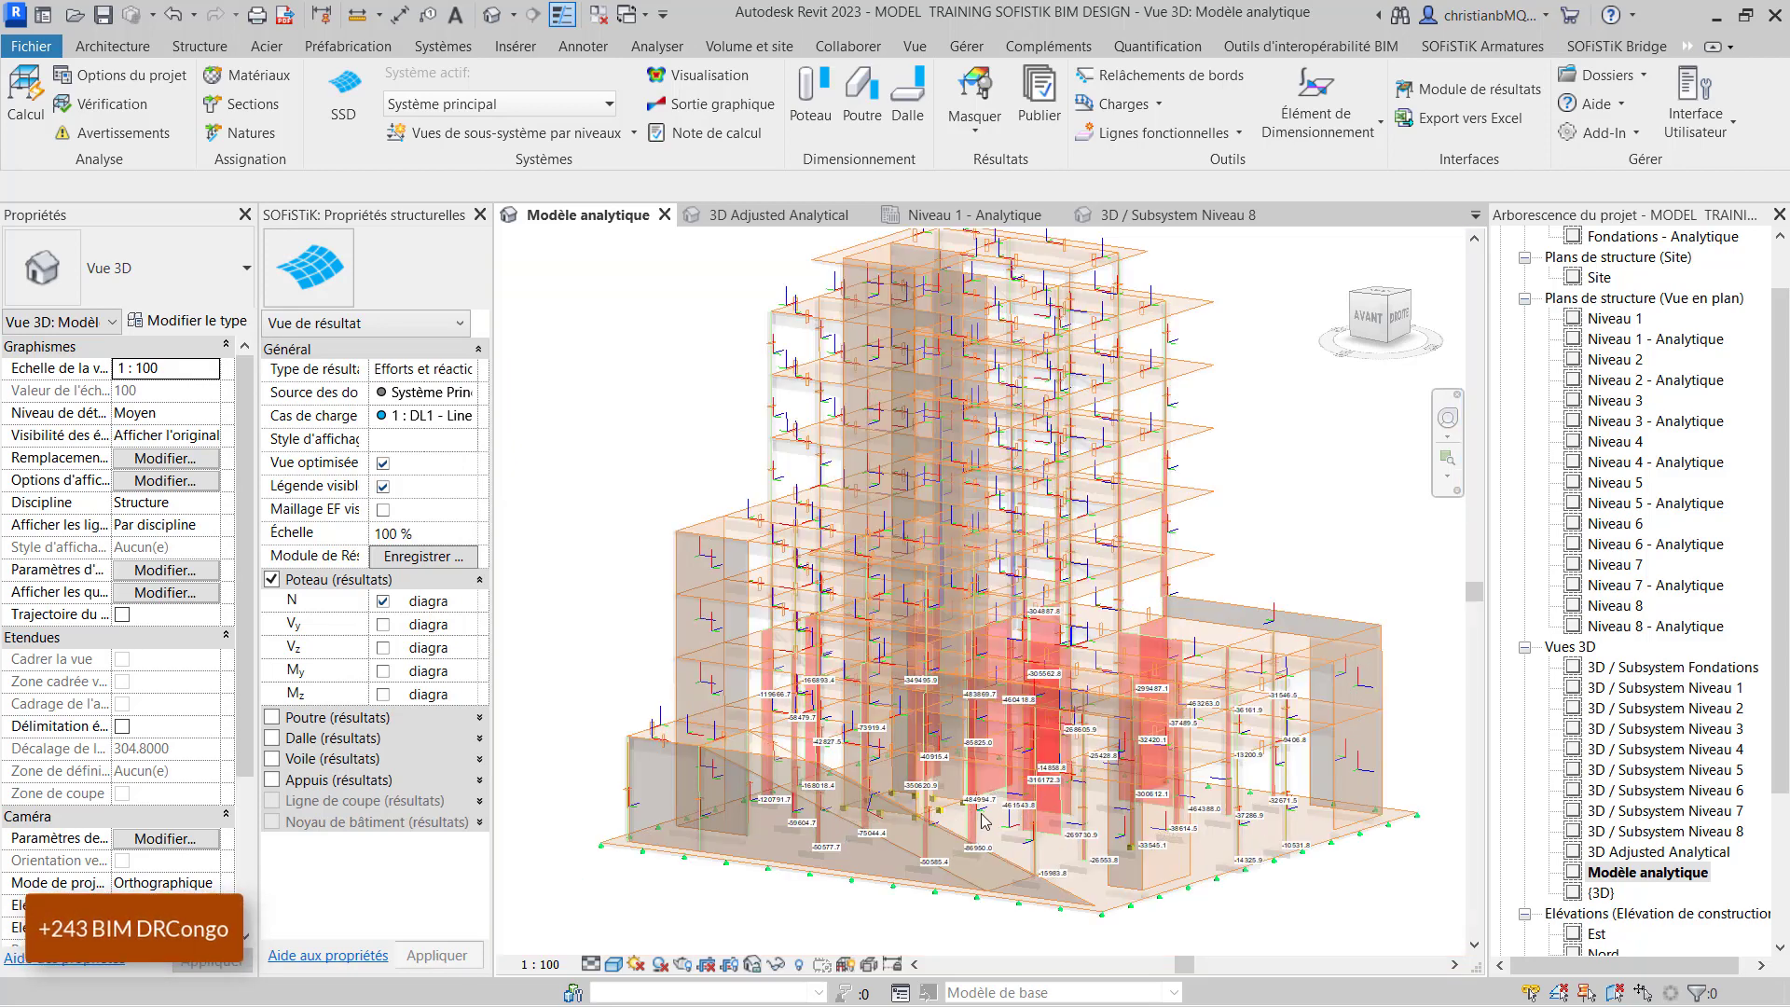
scroll(1176, 808, "down", 10)
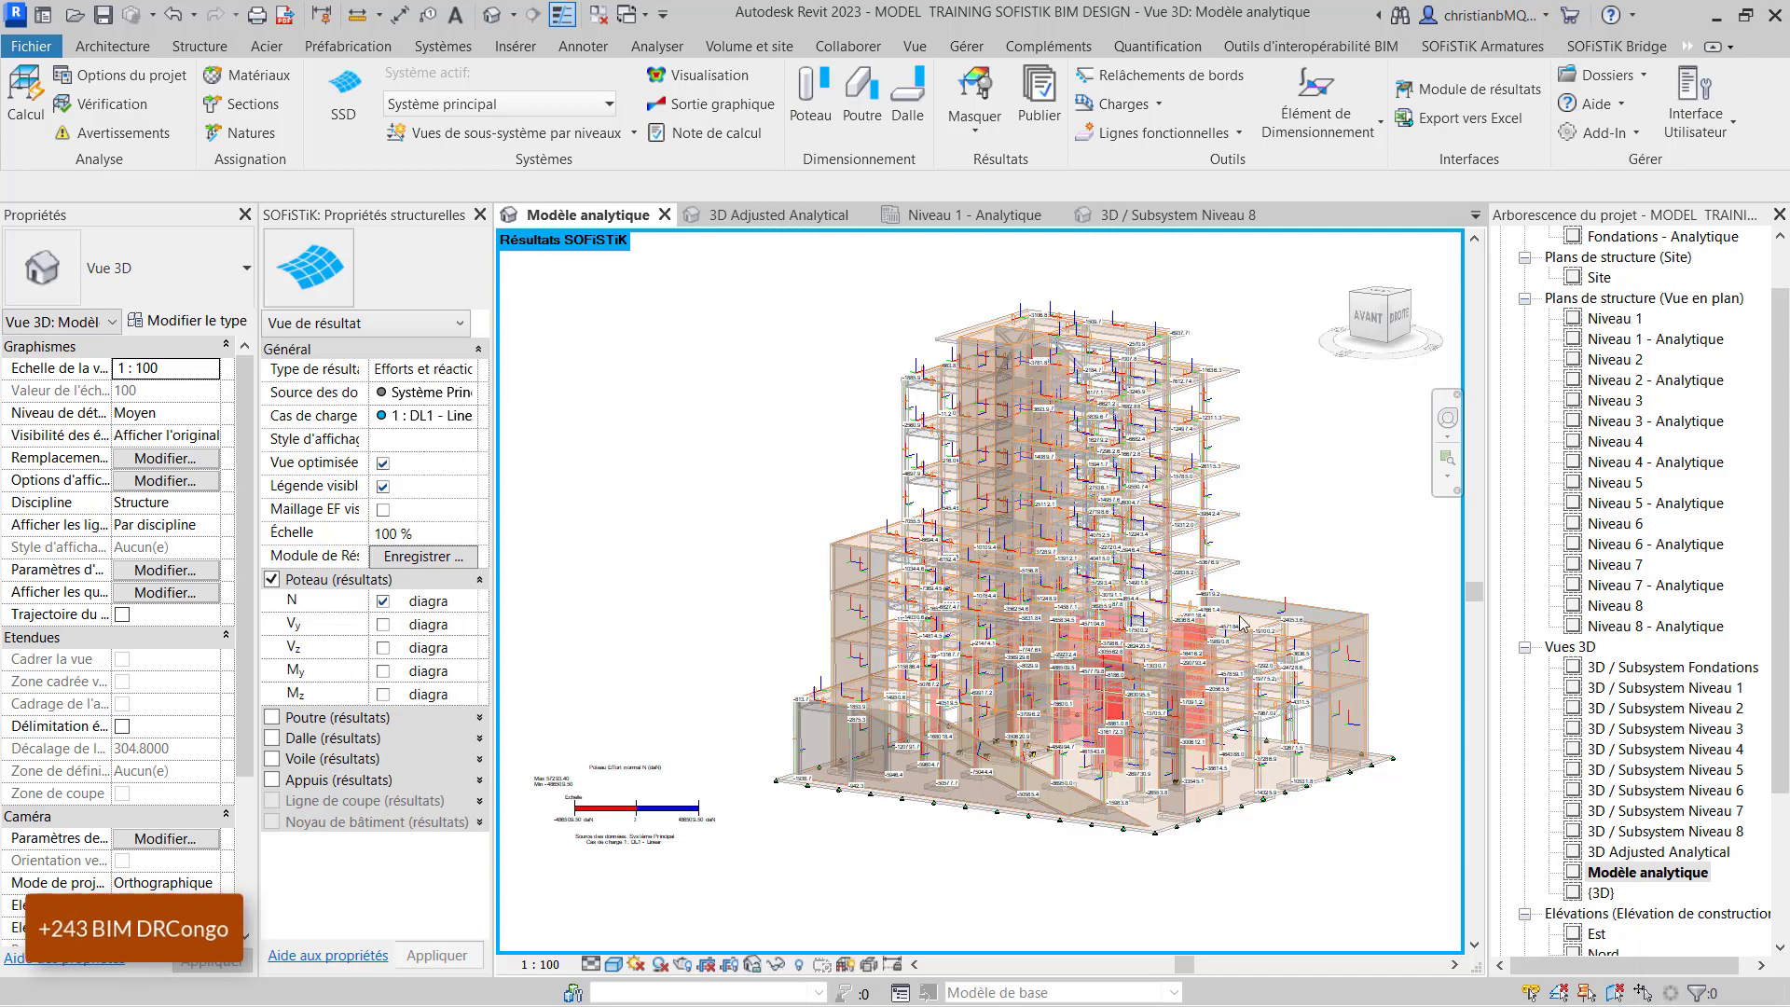
scroll(923, 643, "up", 4)
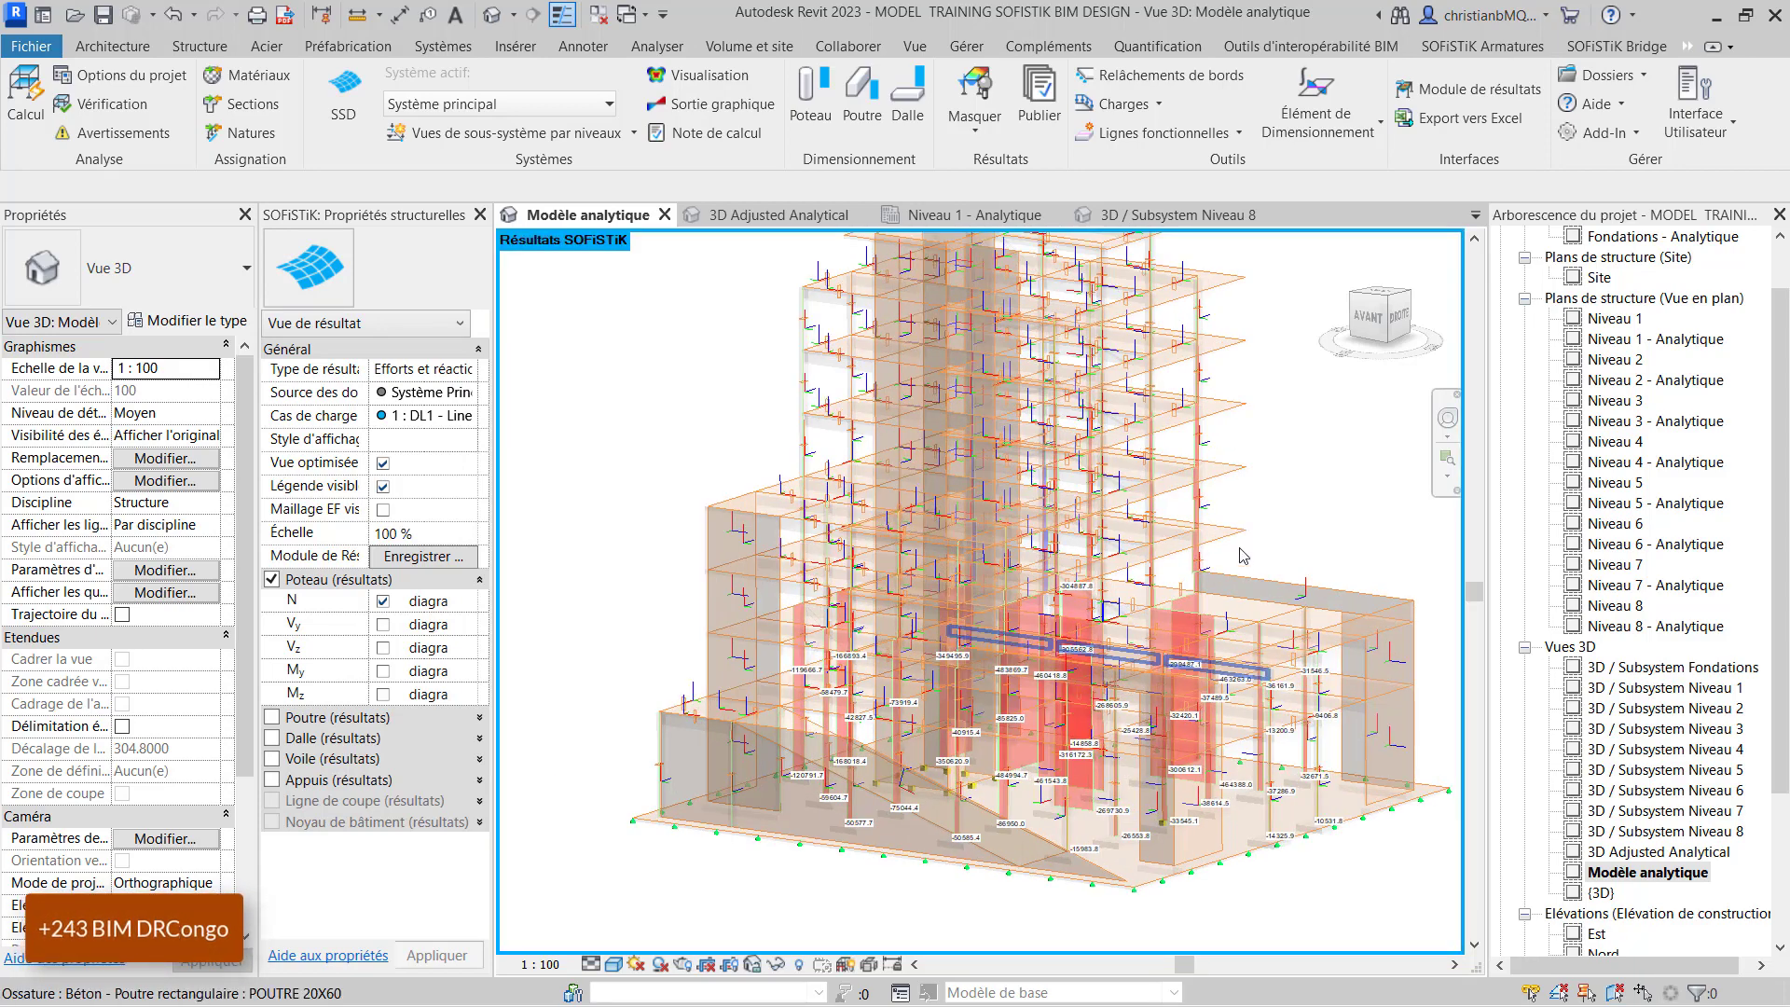
scroll(898, 657, "down", 3)
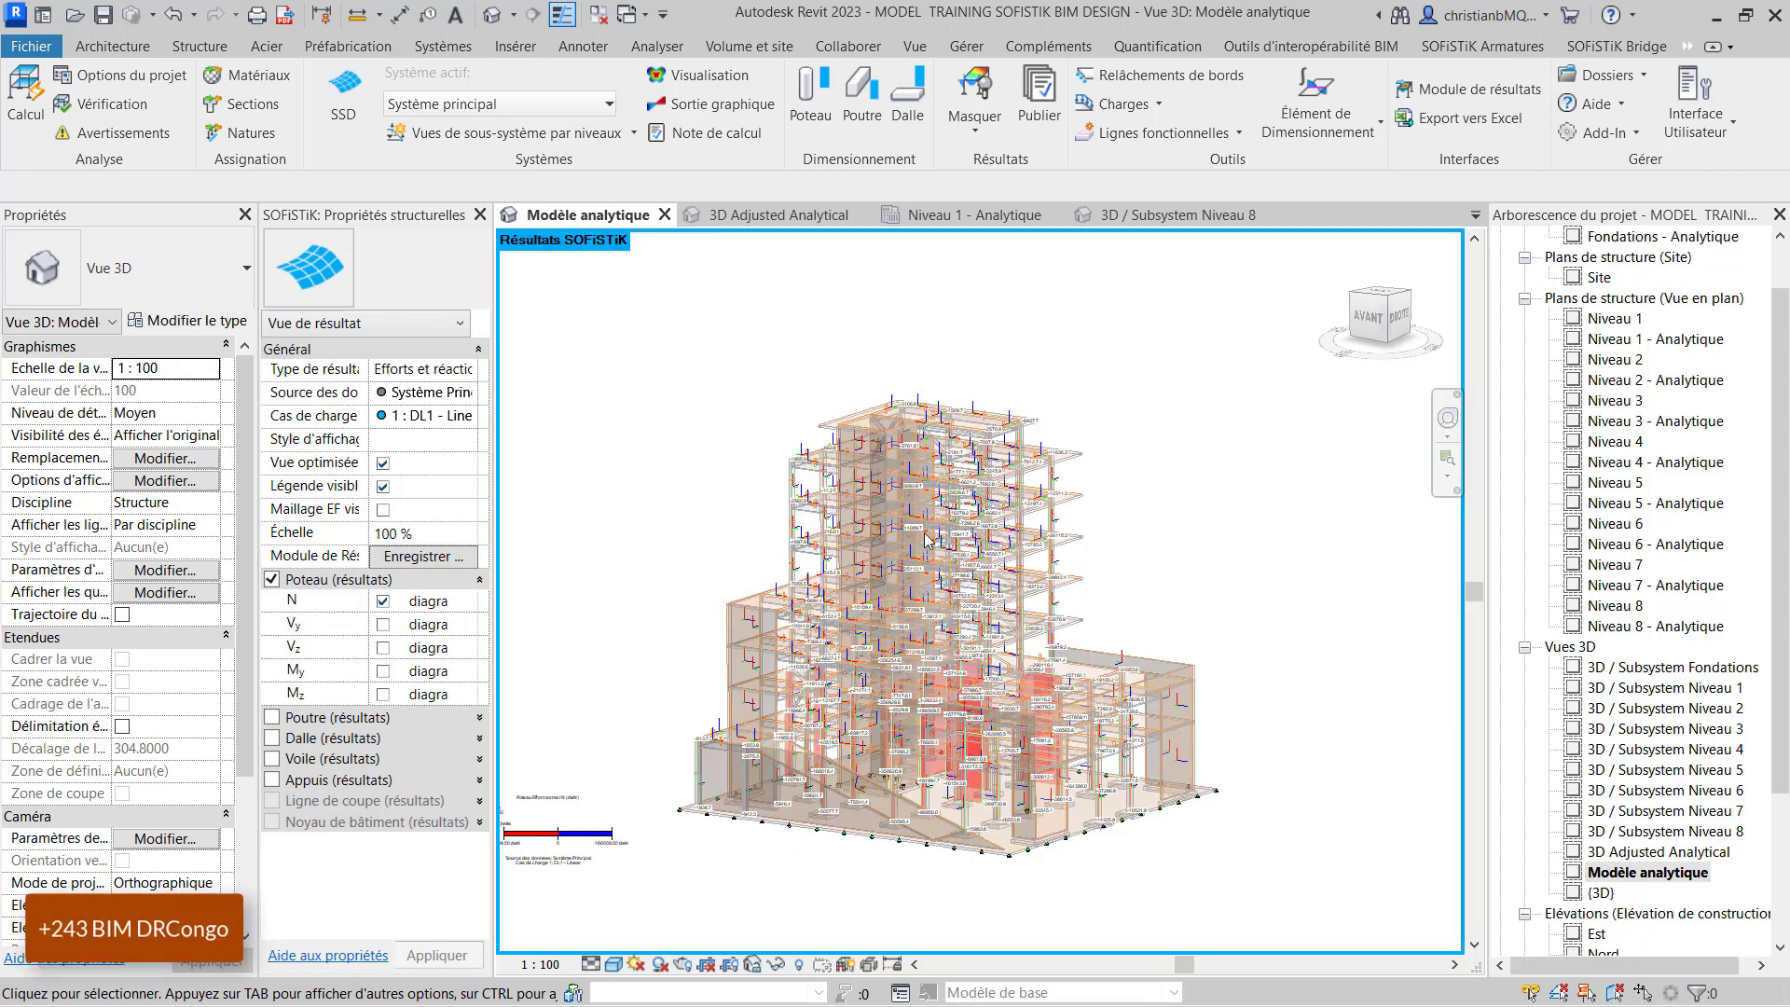
scroll(845, 534, "up", 2)
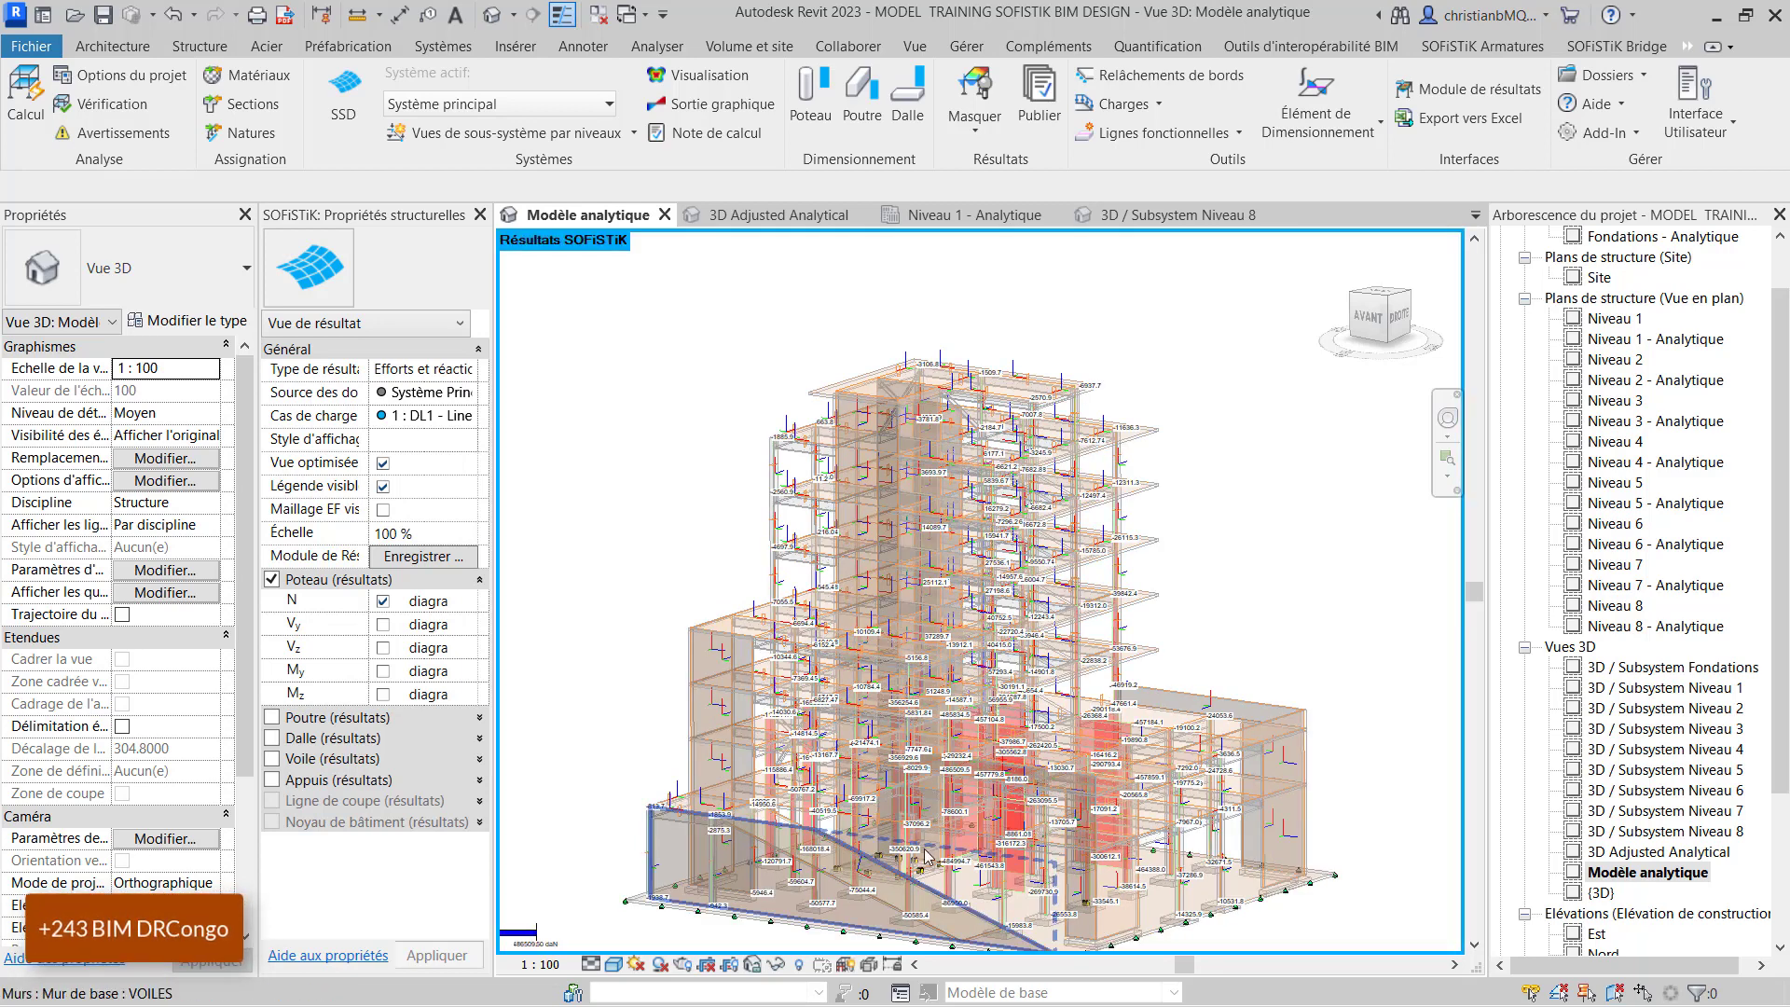
scroll(918, 845, "up", 1)
- Switch the active system to Subsystem Niveau 1 to view it and return to Système principal
left_click(494, 105)
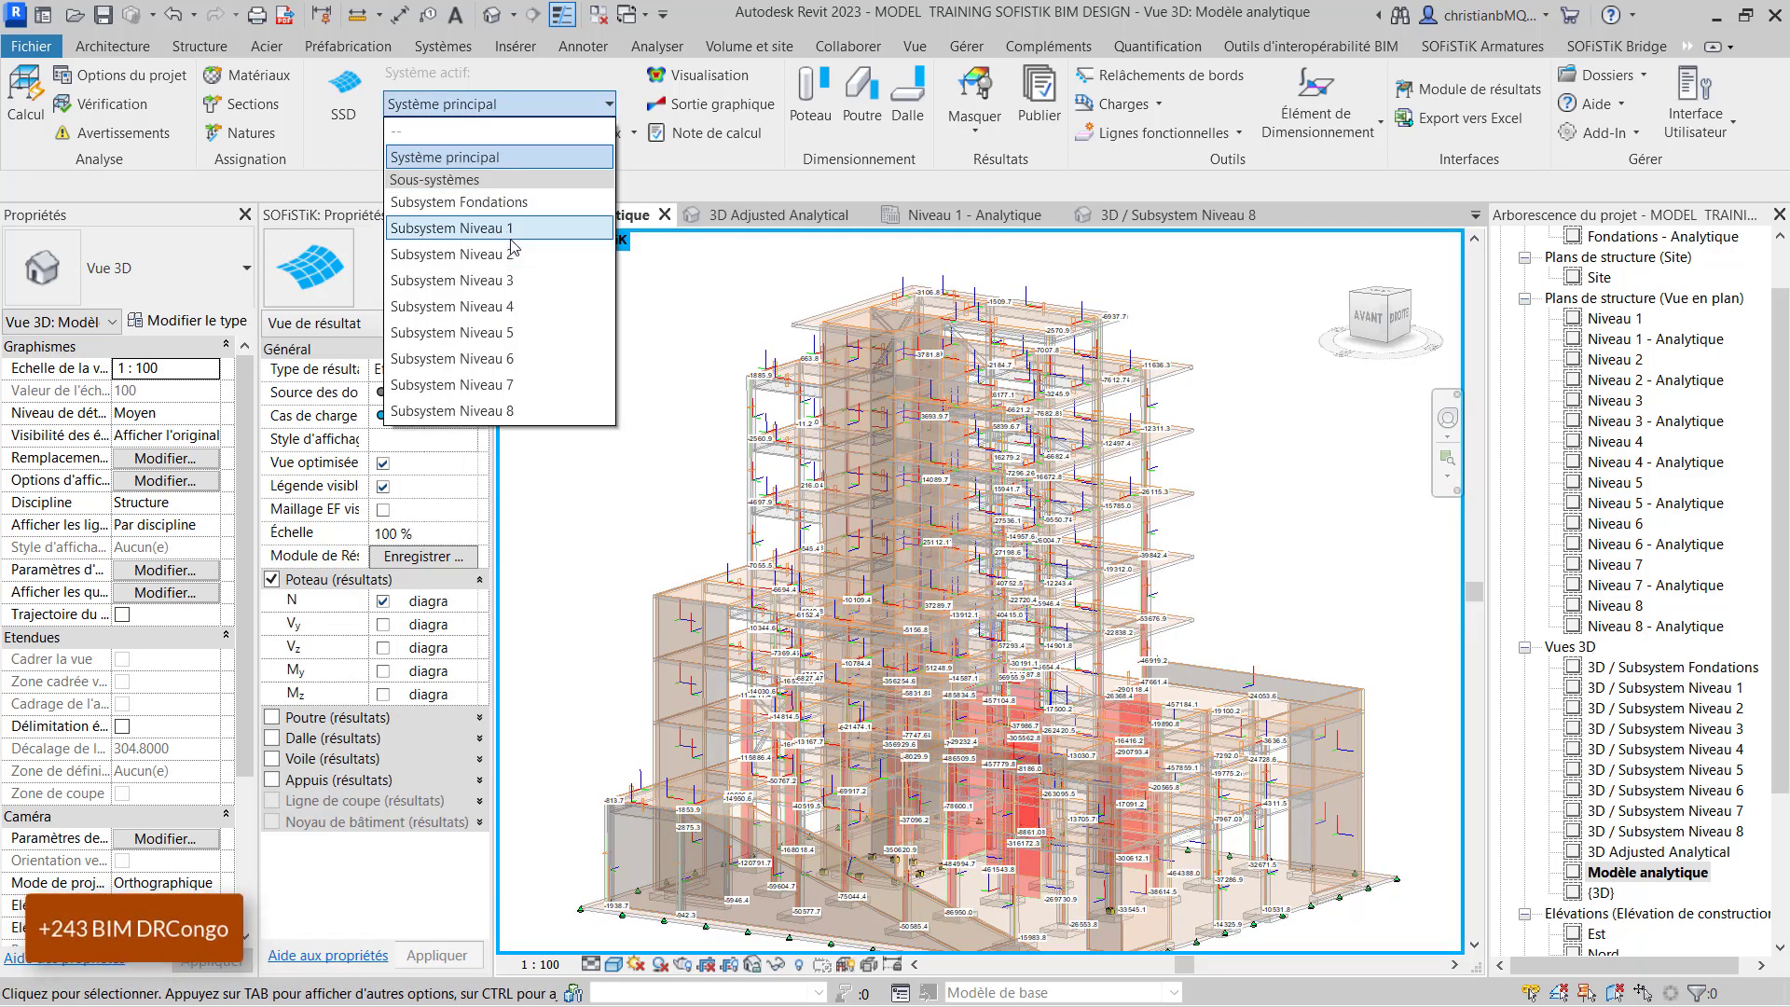
left_click(511, 238)
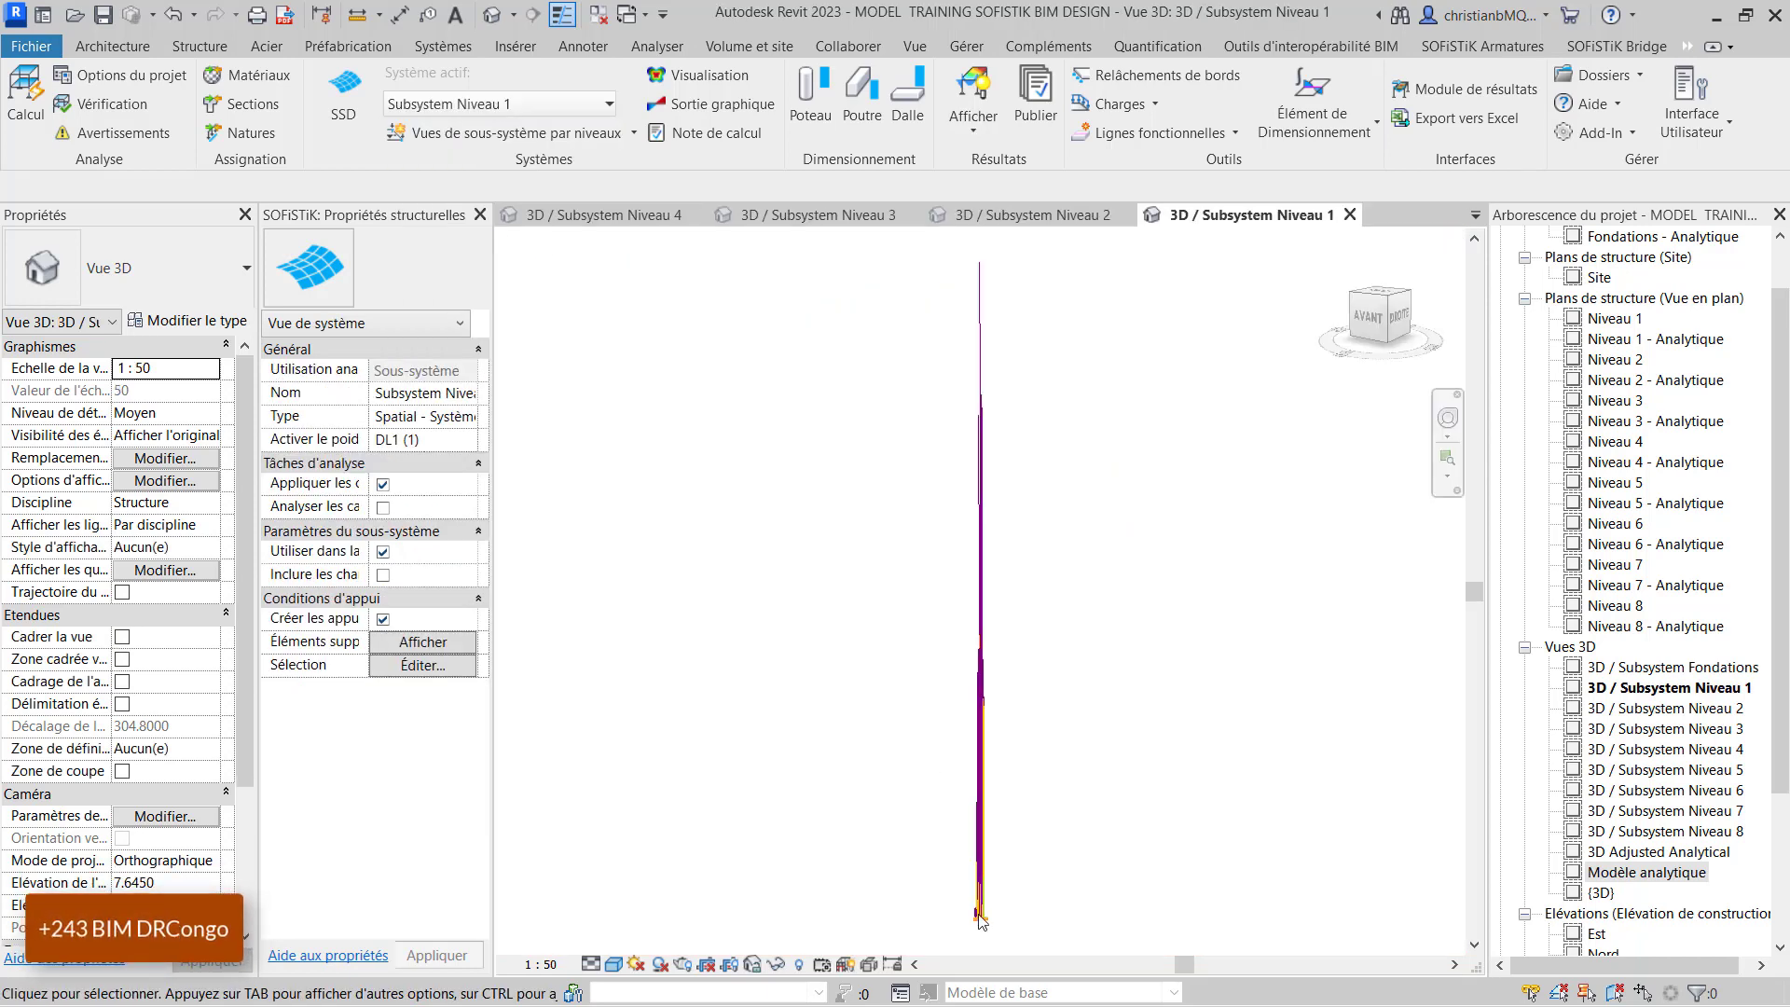
left_click(469, 440)
left_click(469, 440)
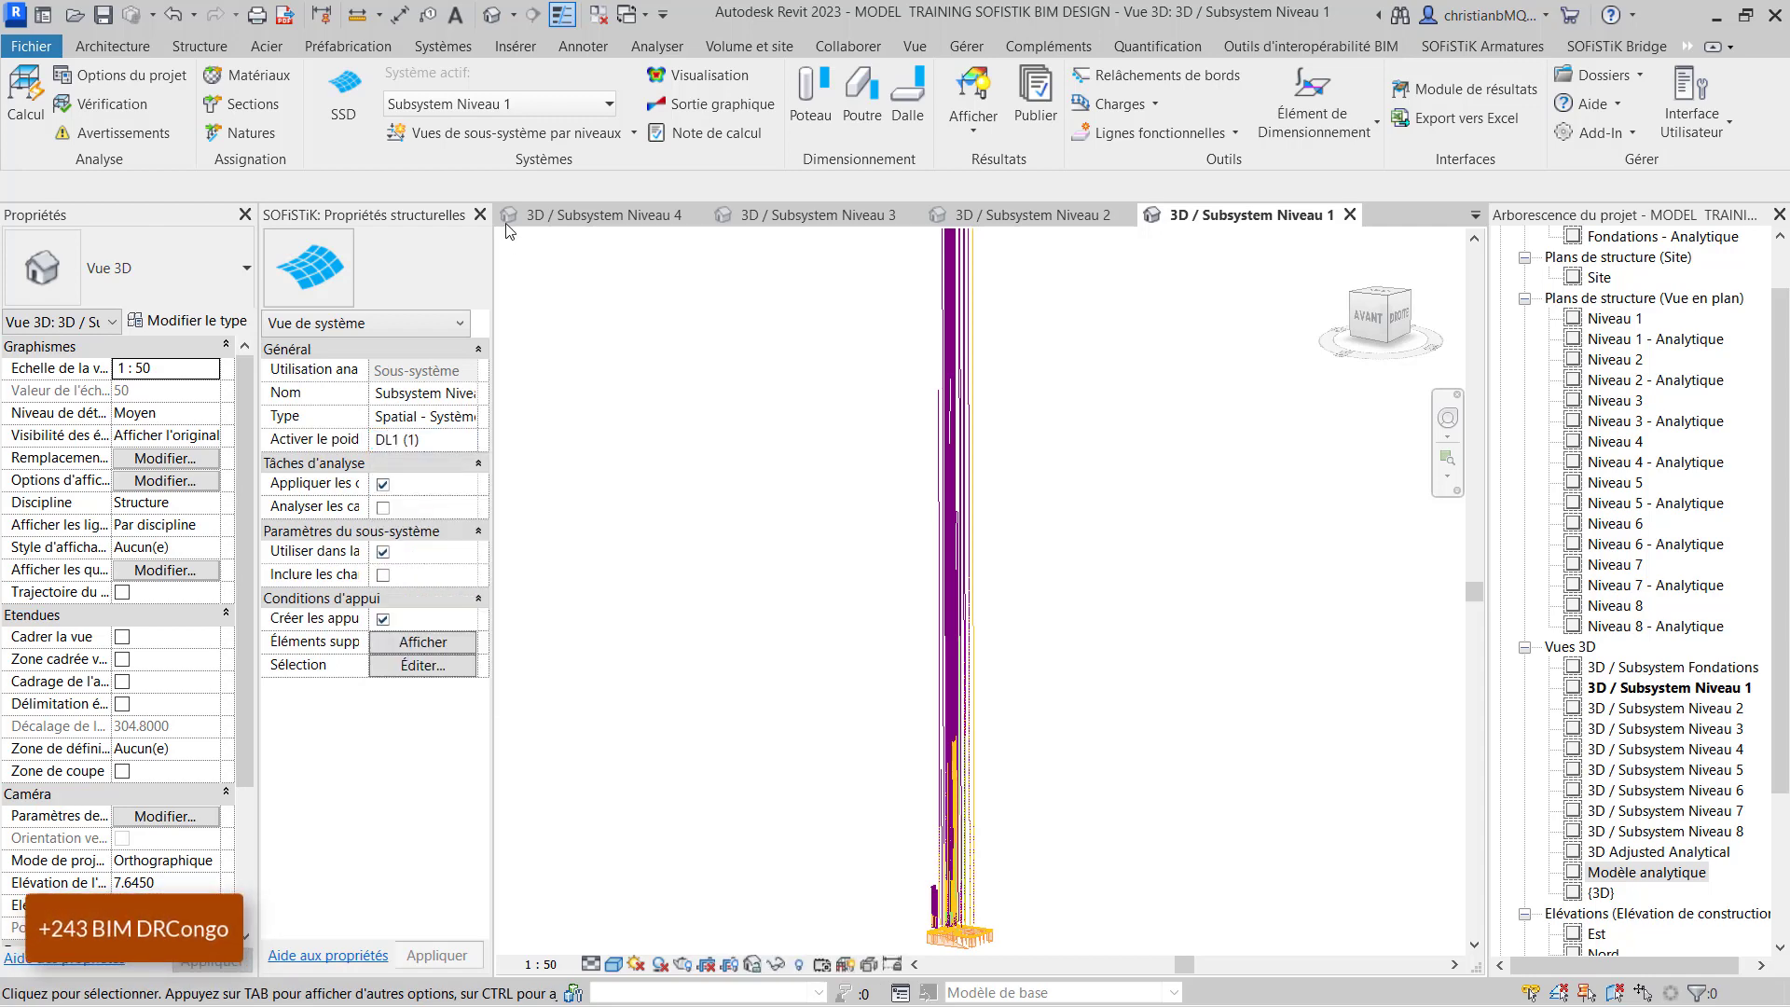
left_click(531, 106)
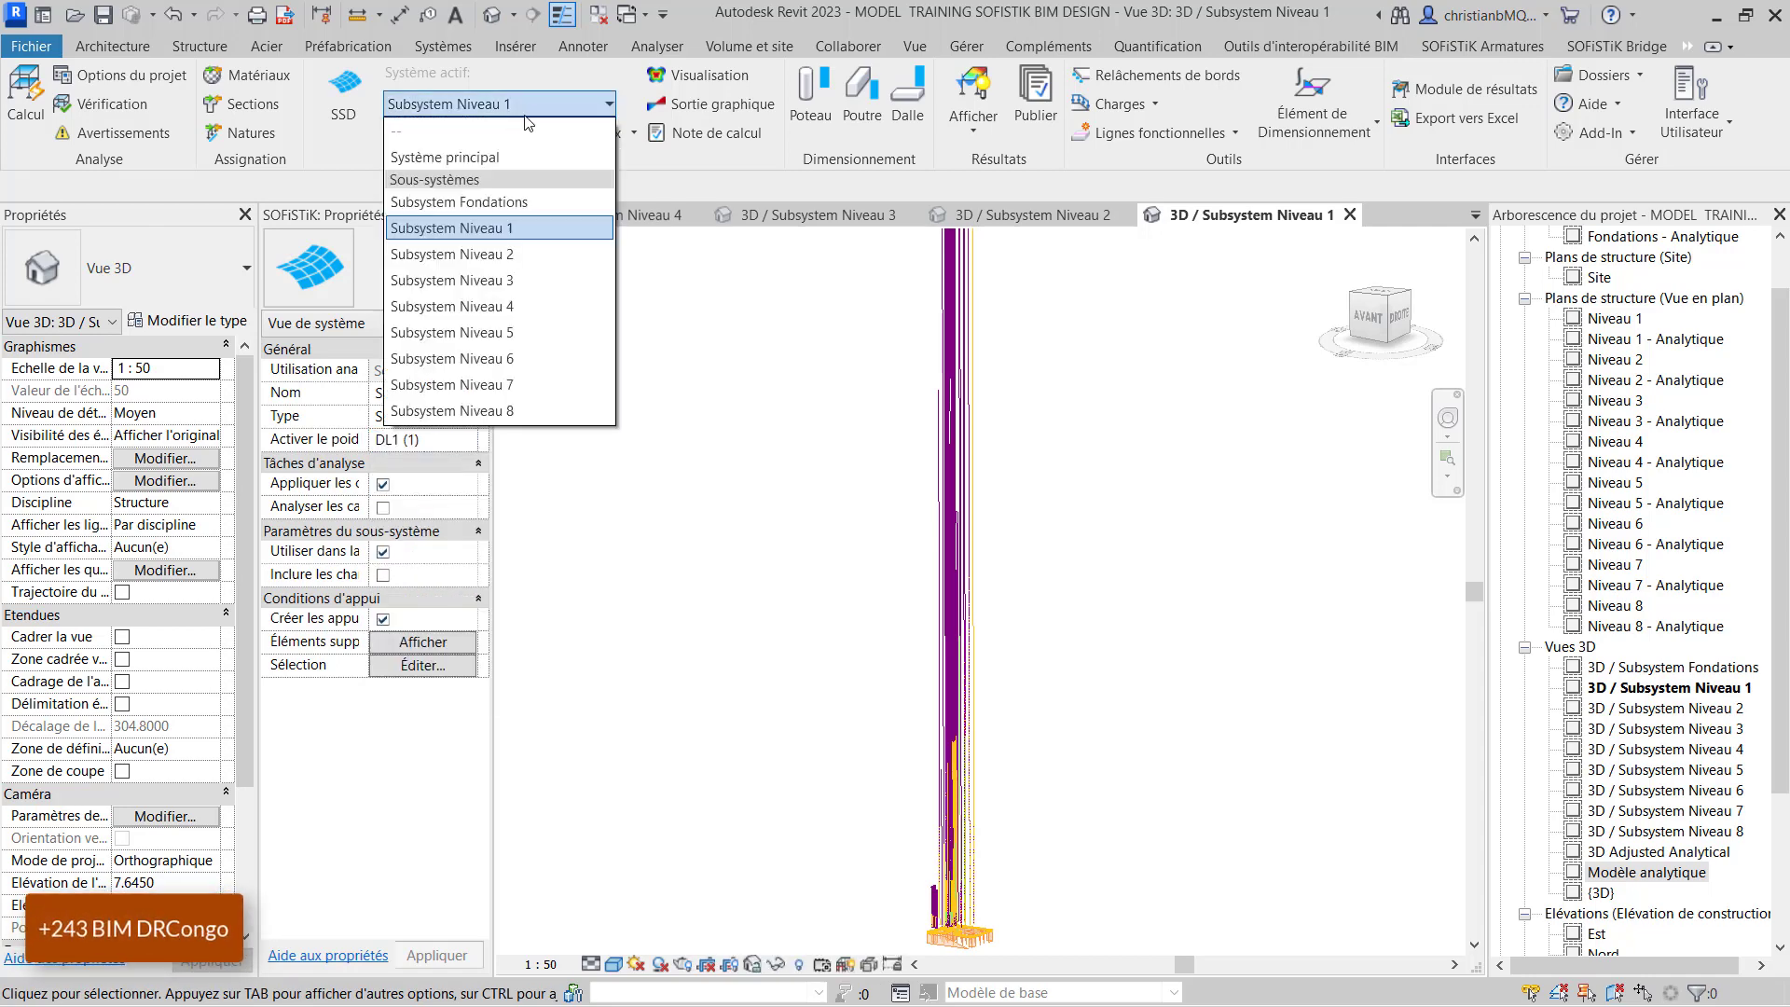
left_click(480, 159)
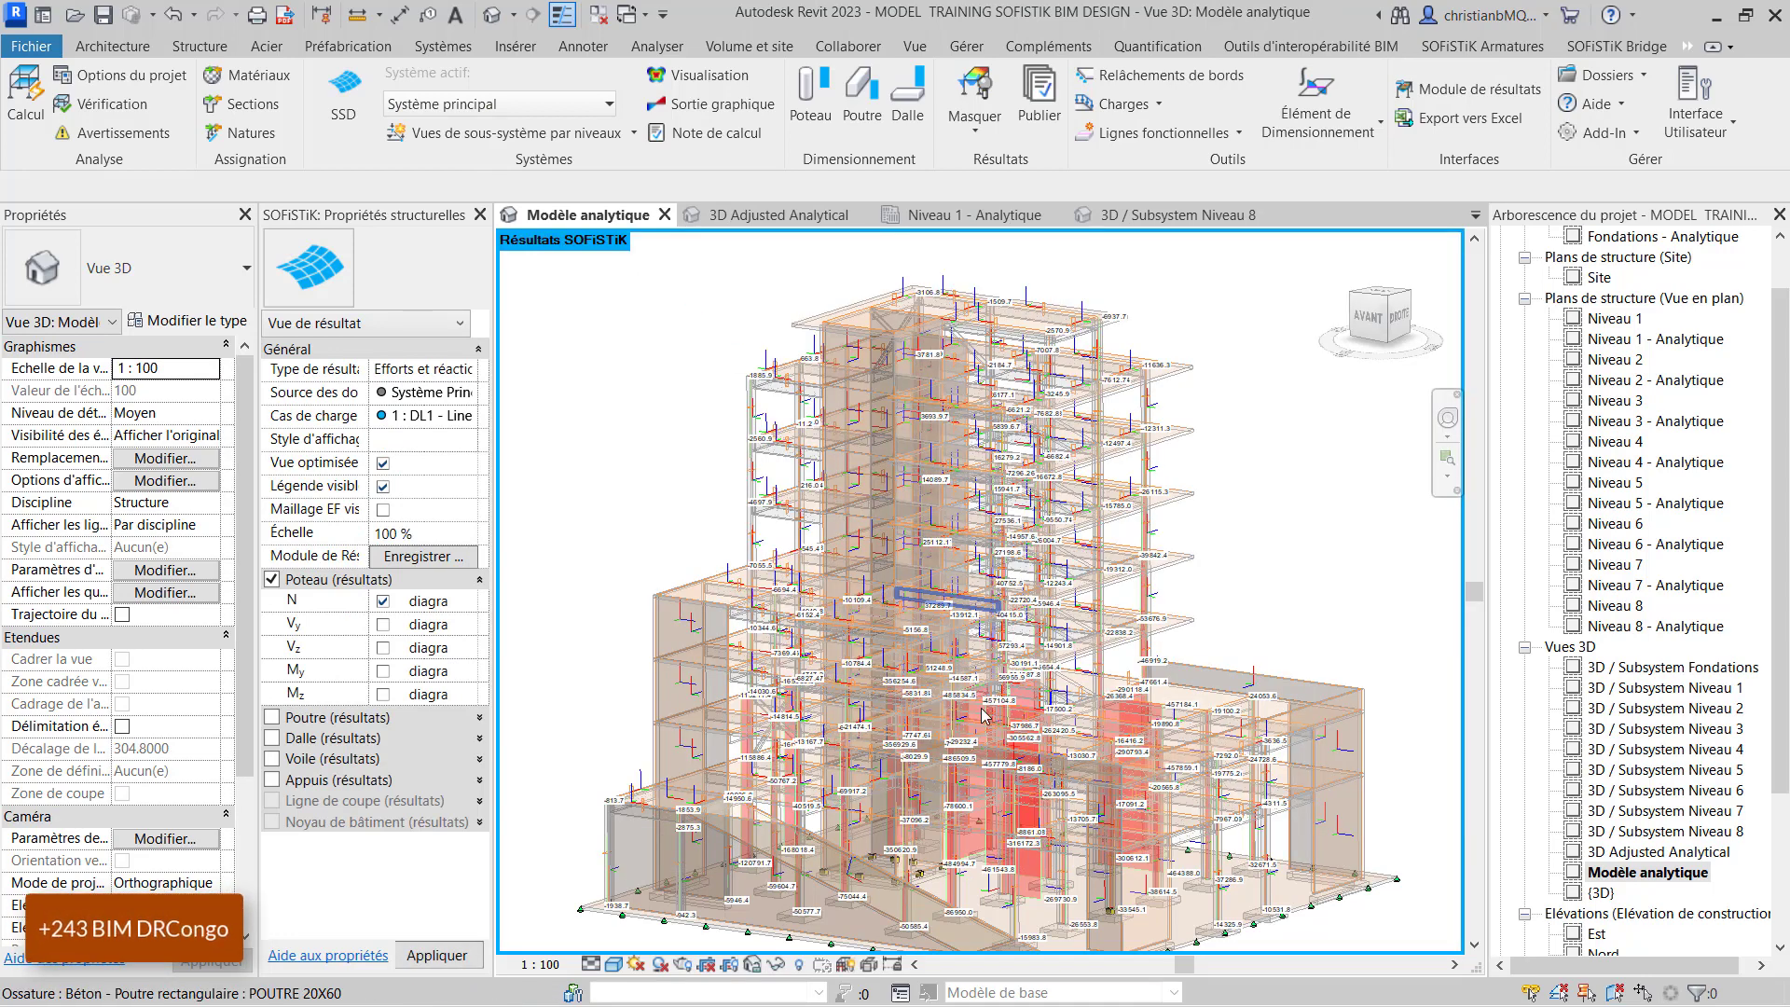
- Temporarily isolate the elements of the building's middle storeys in the result view
scroll(983, 709, "up", 3)
scroll(913, 462, "down", 3)
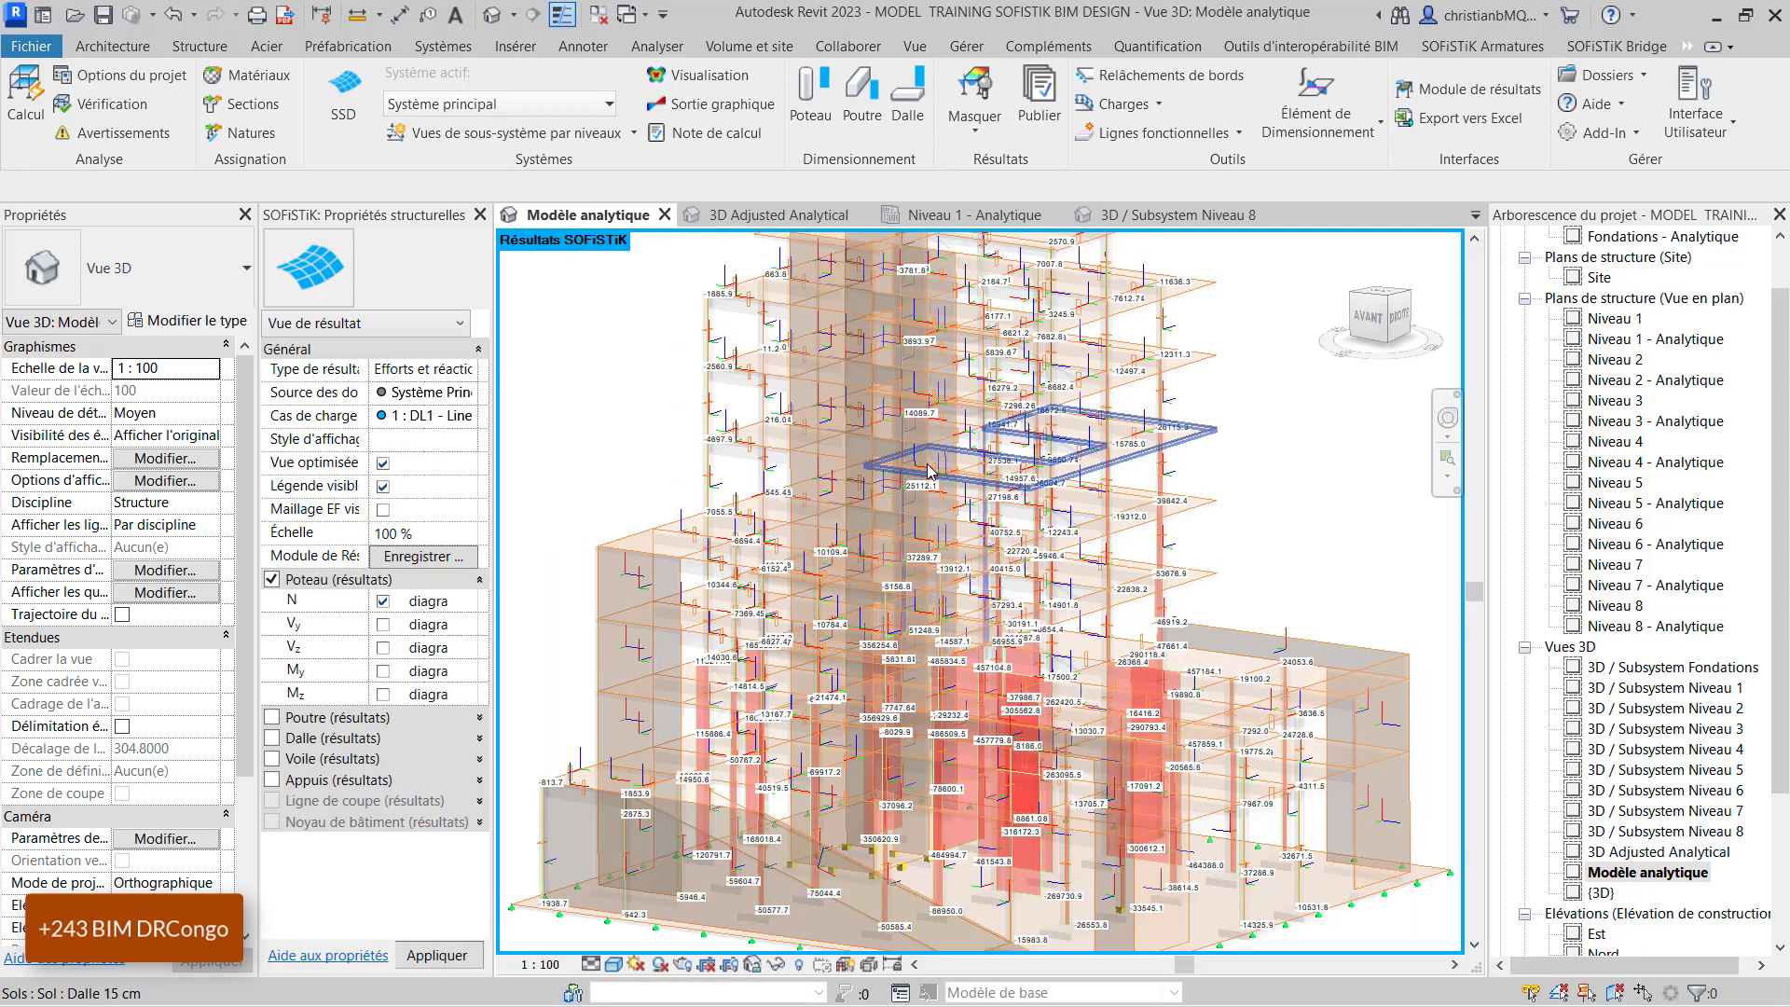
scroll(1066, 755, "down", 2)
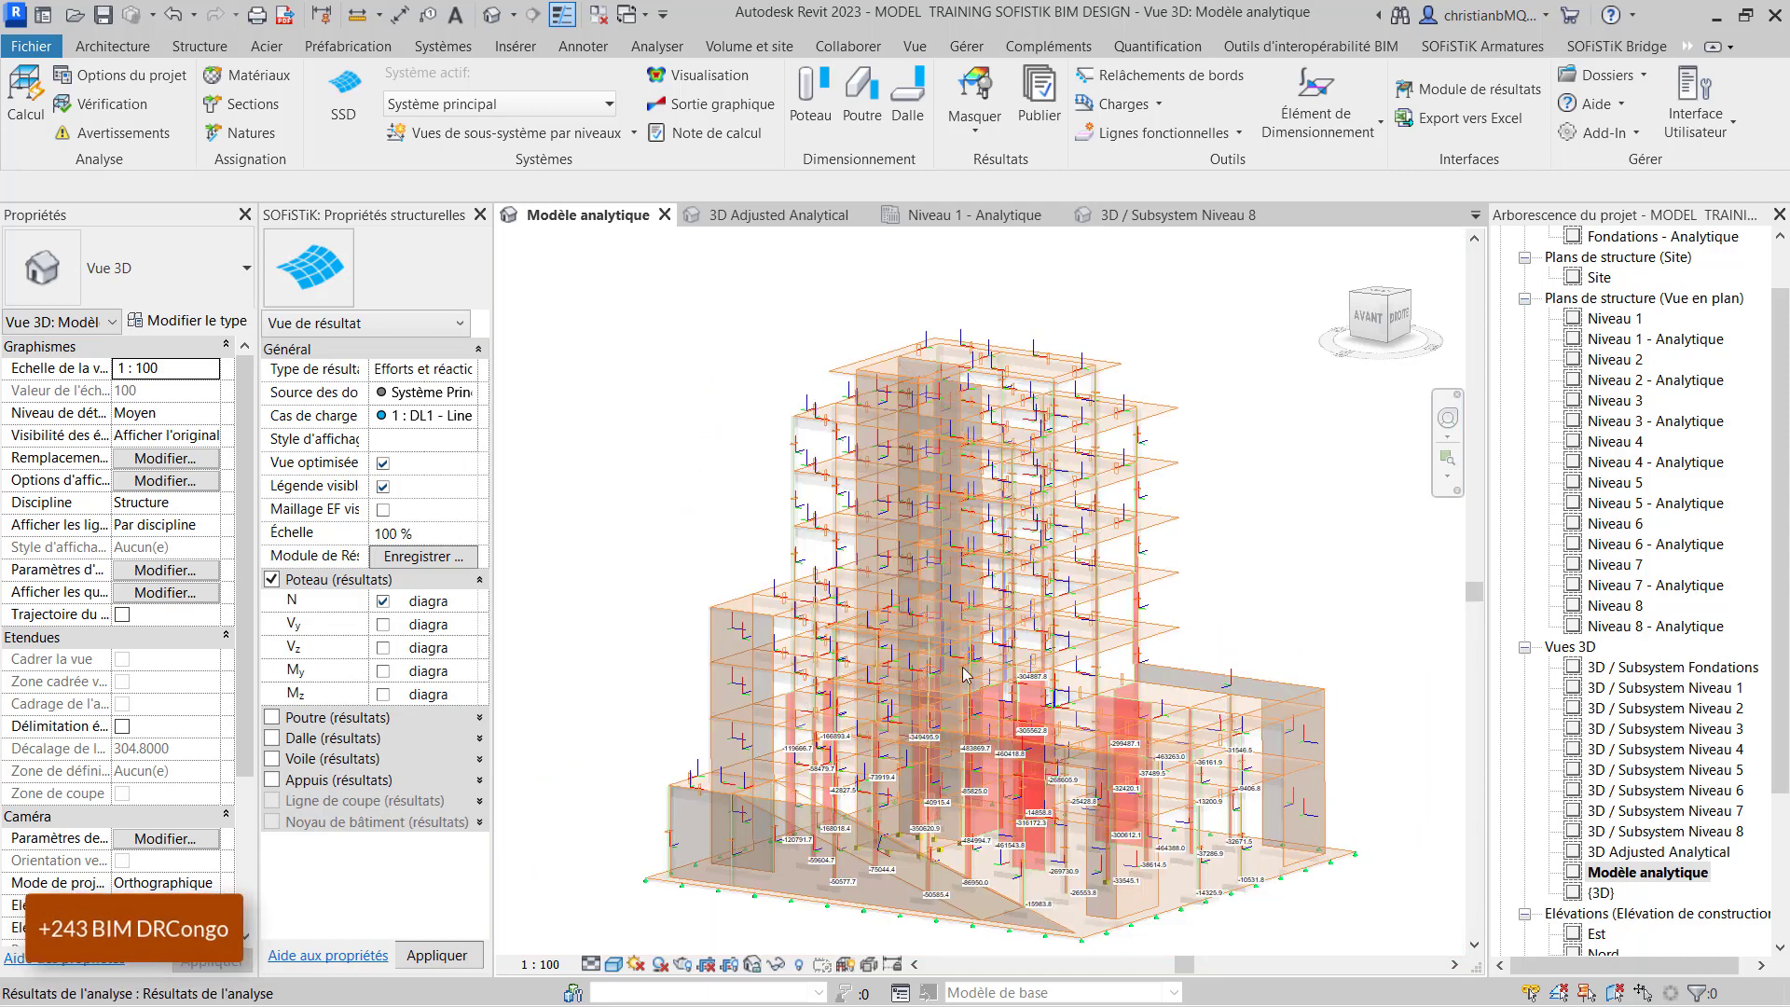
scroll(988, 299, "up", 2)
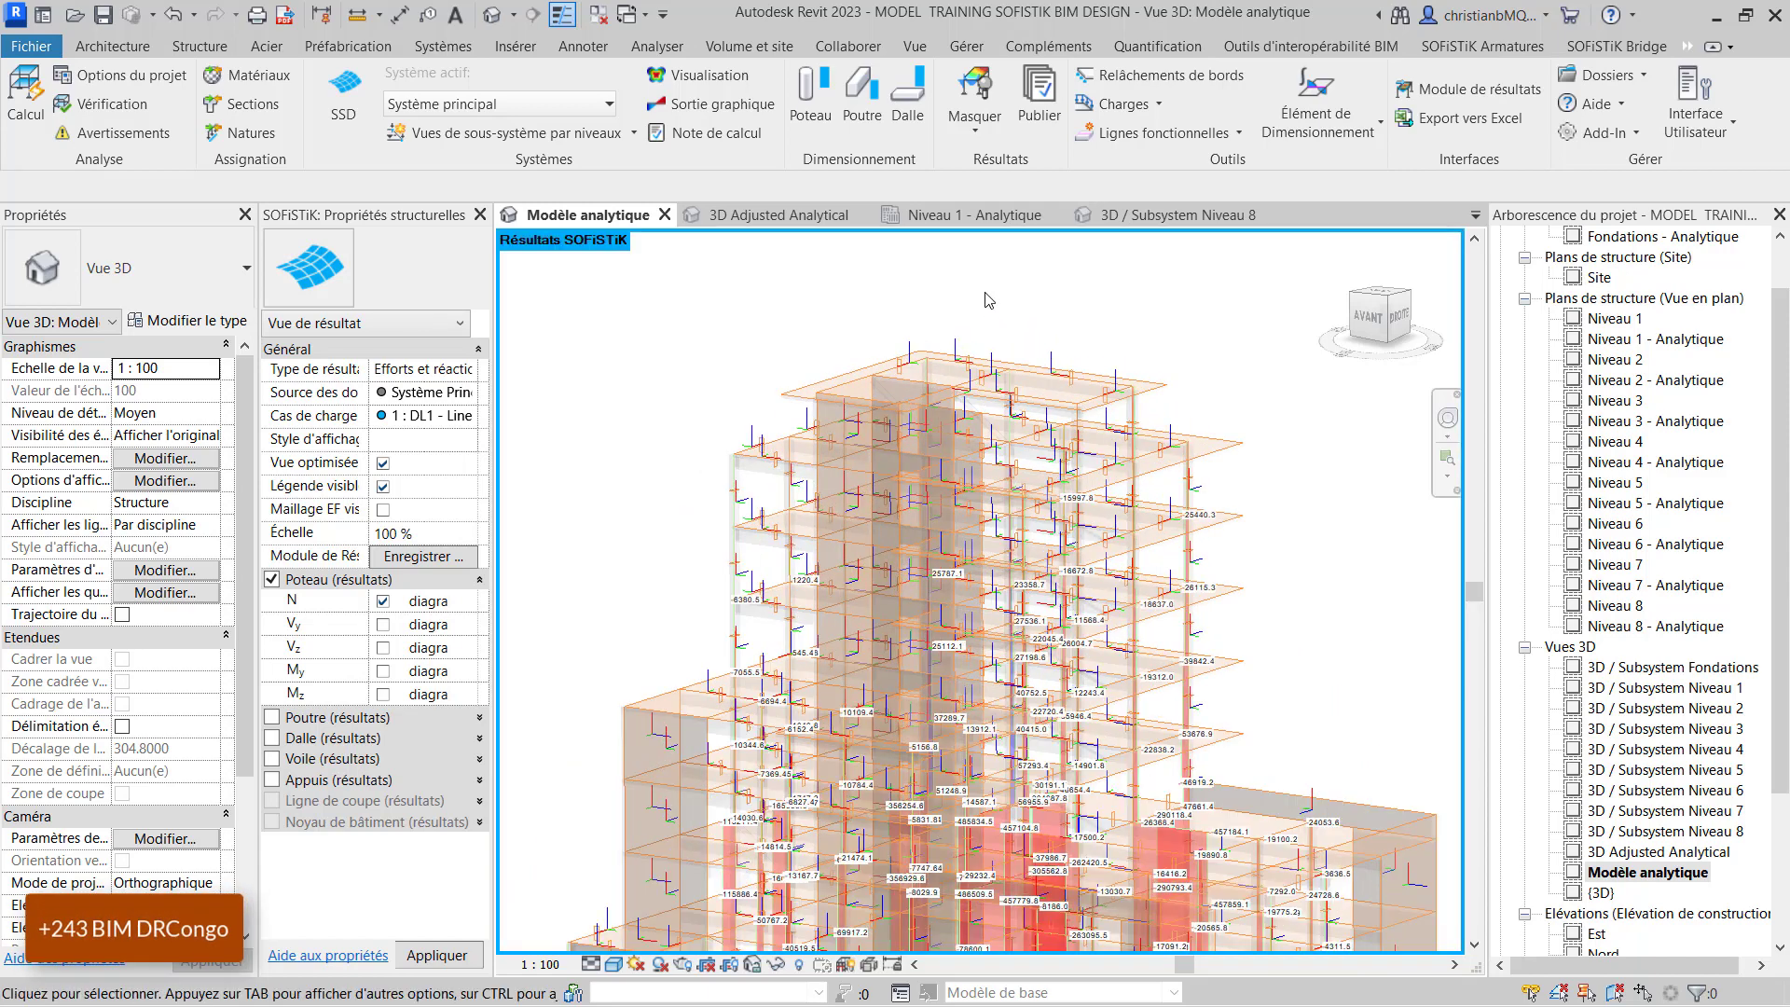
scroll(600, 464, "down", 2)
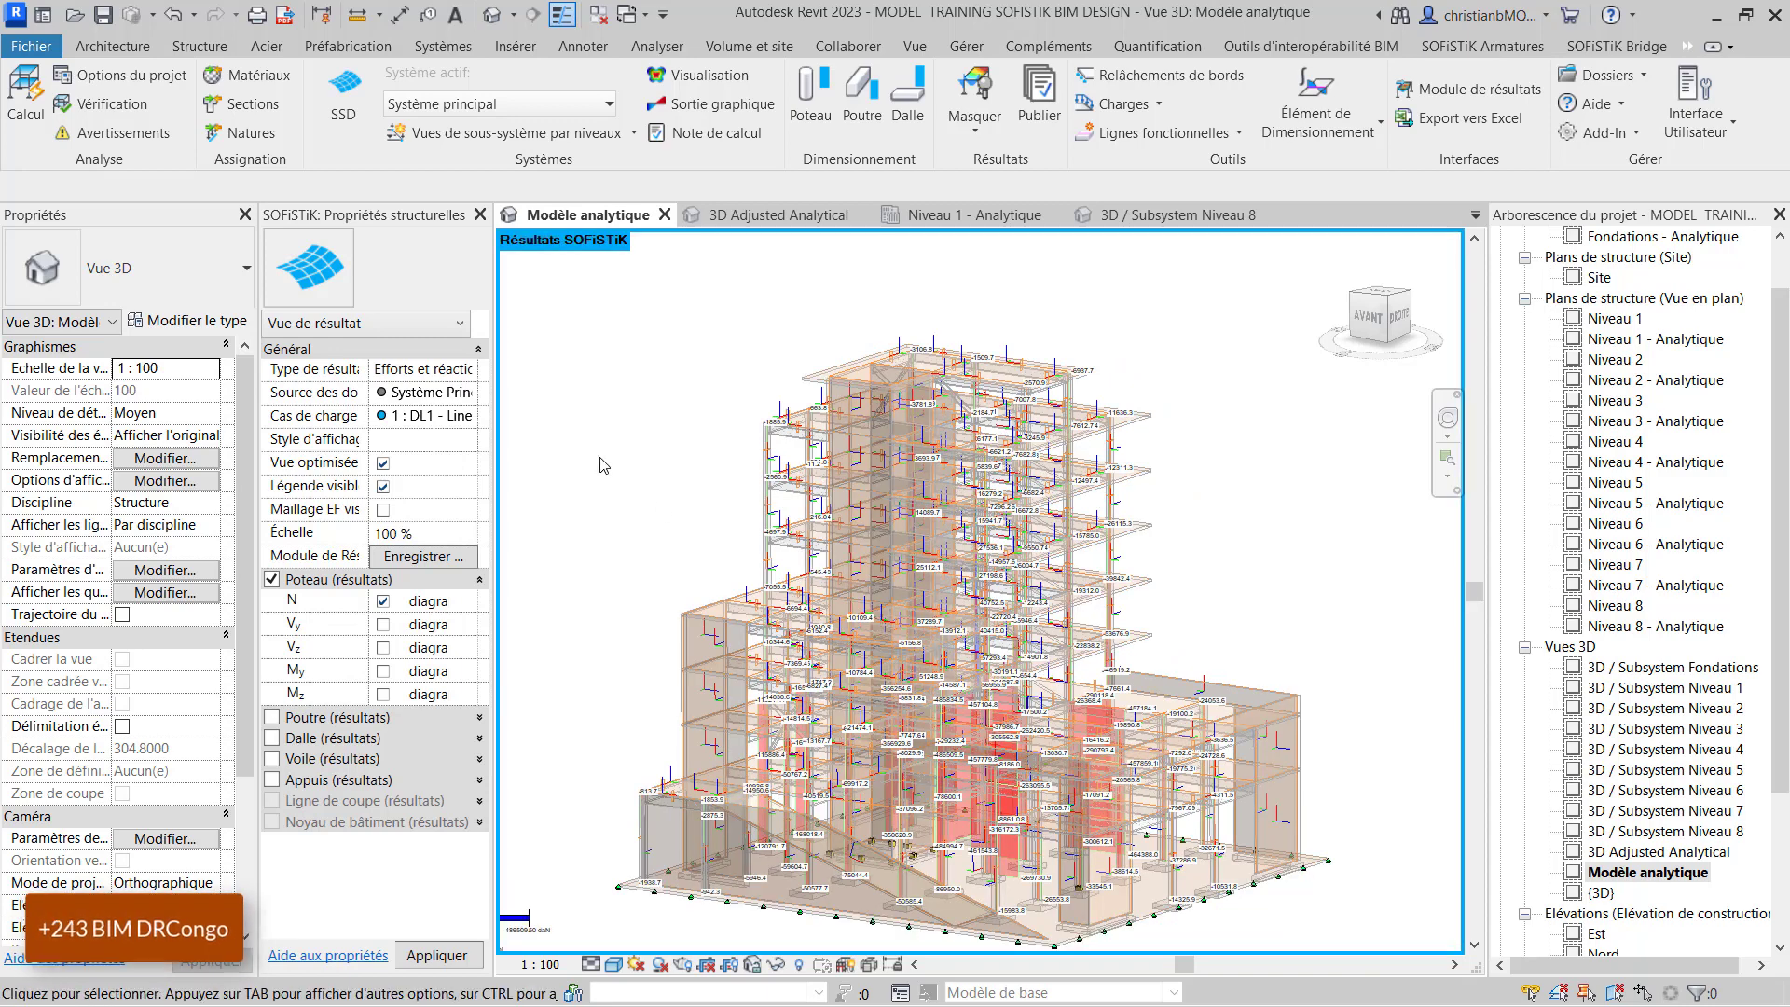
left_click_drag(581, 481, 1268, 707)
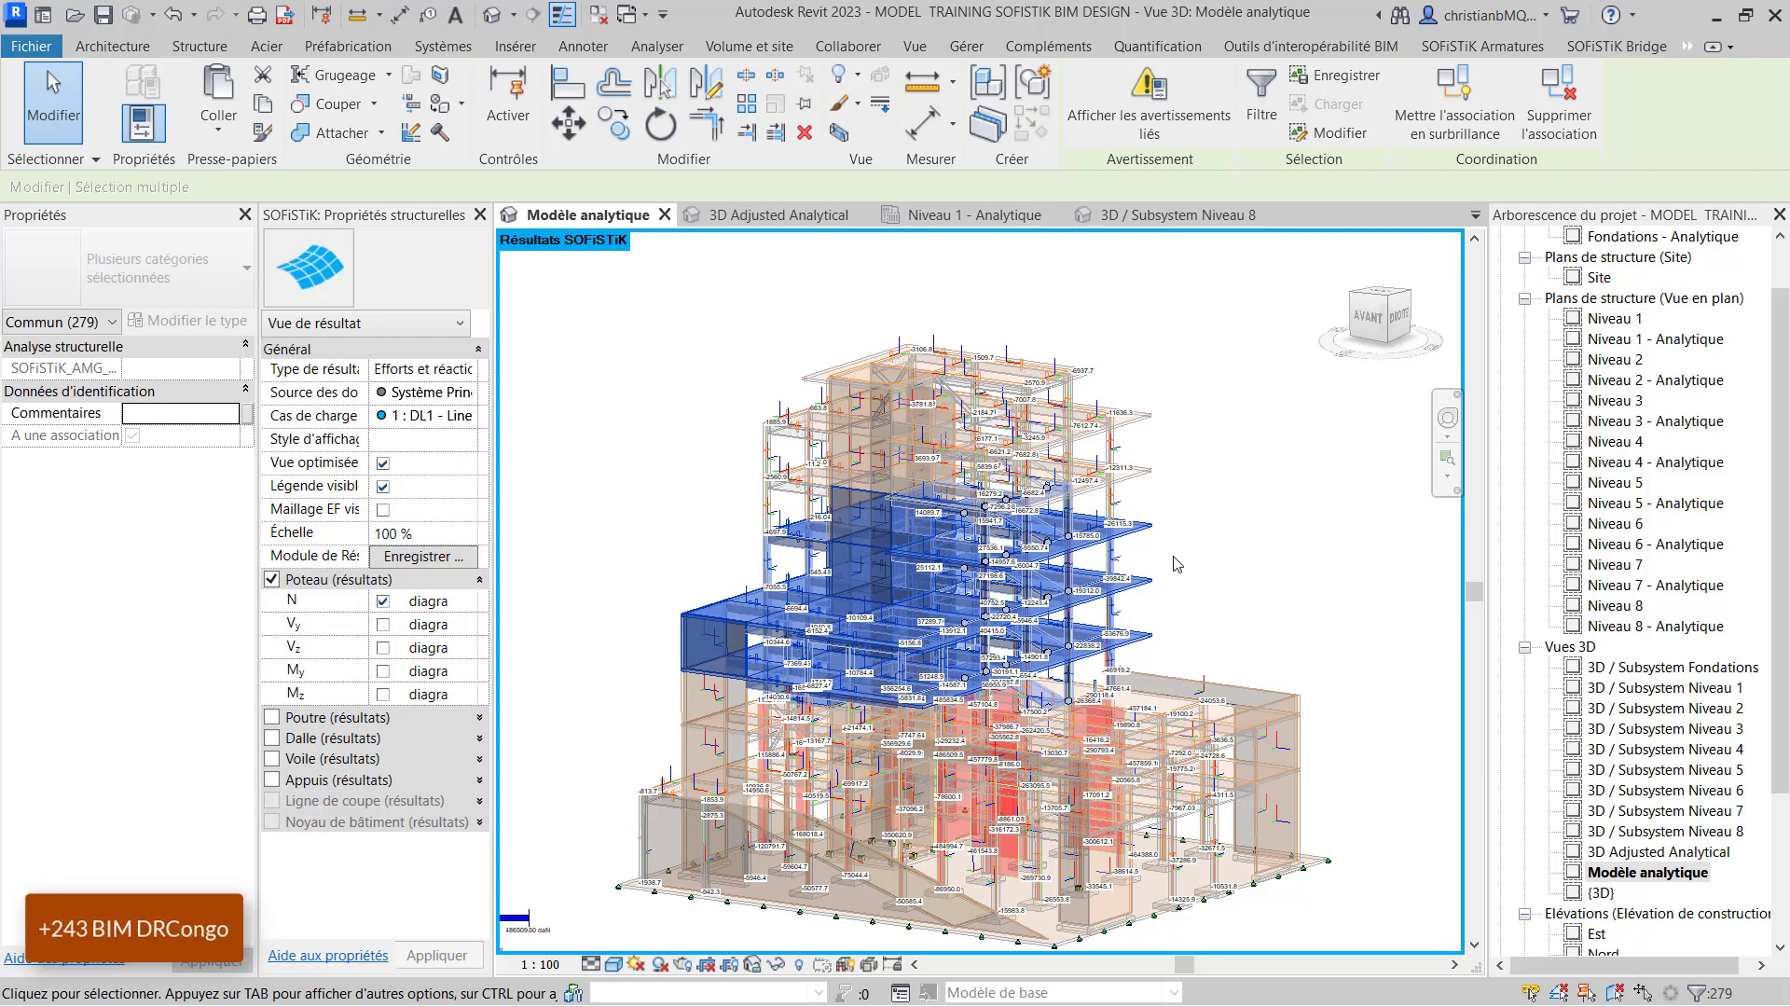
left_click(777, 964)
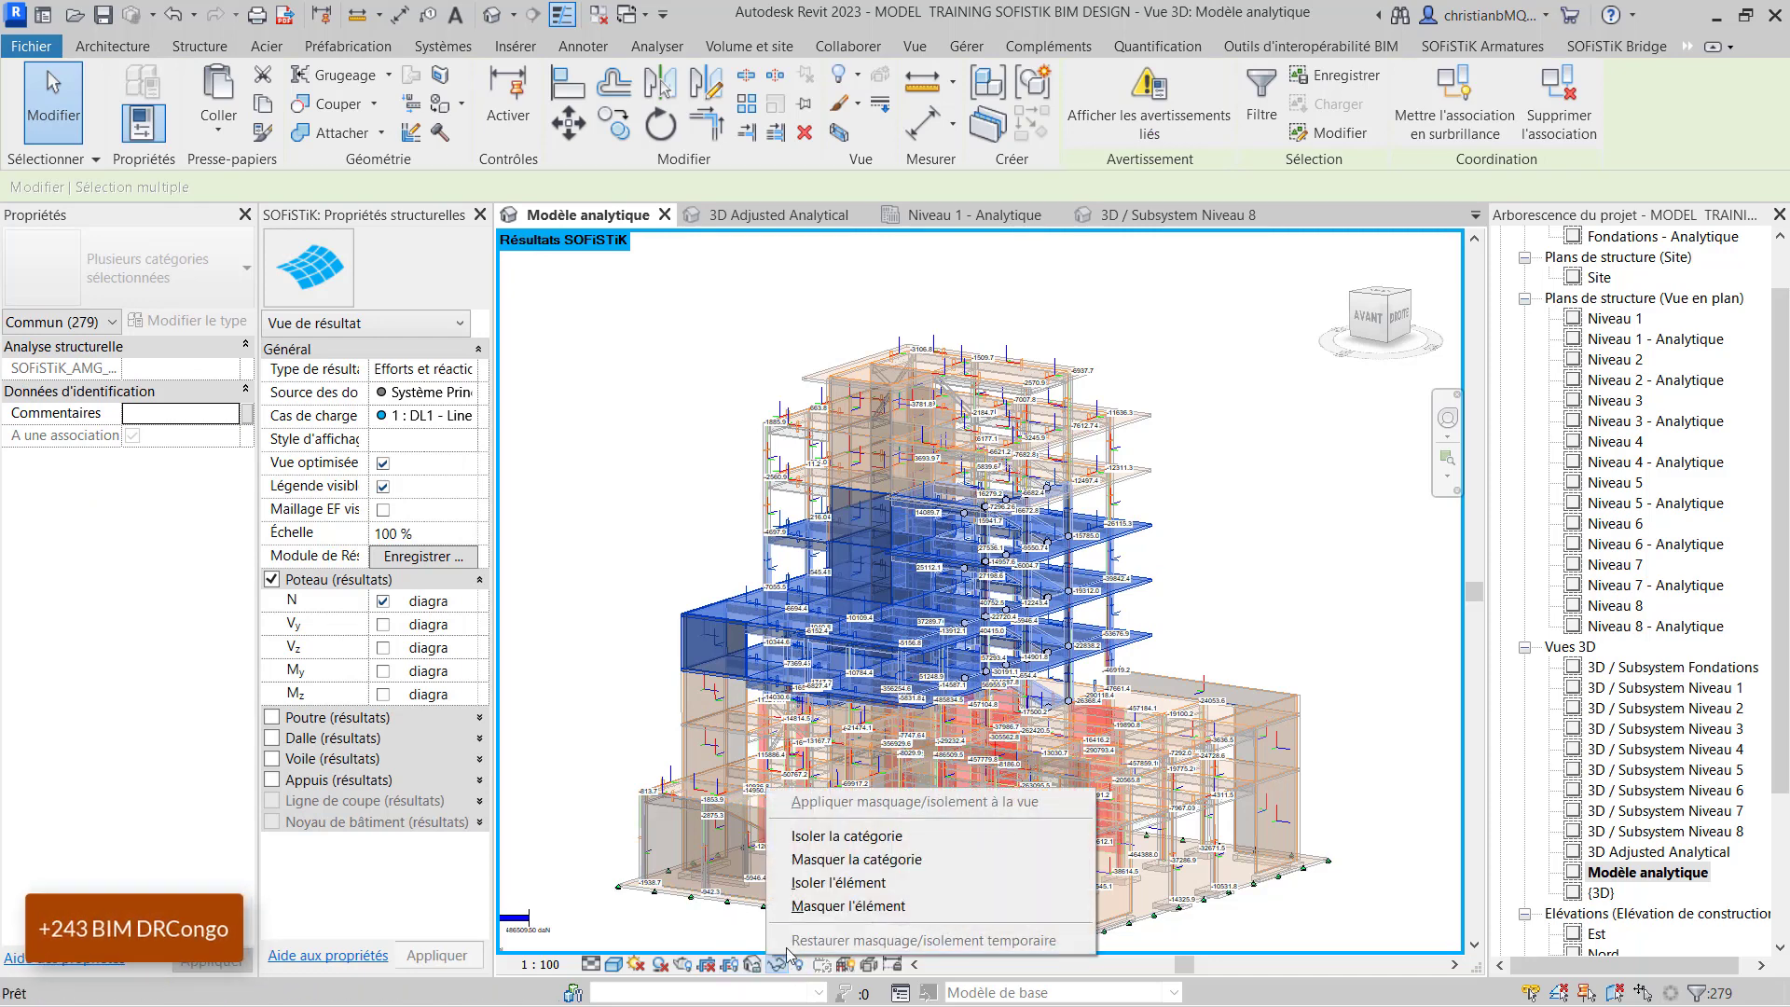
left_click(842, 902)
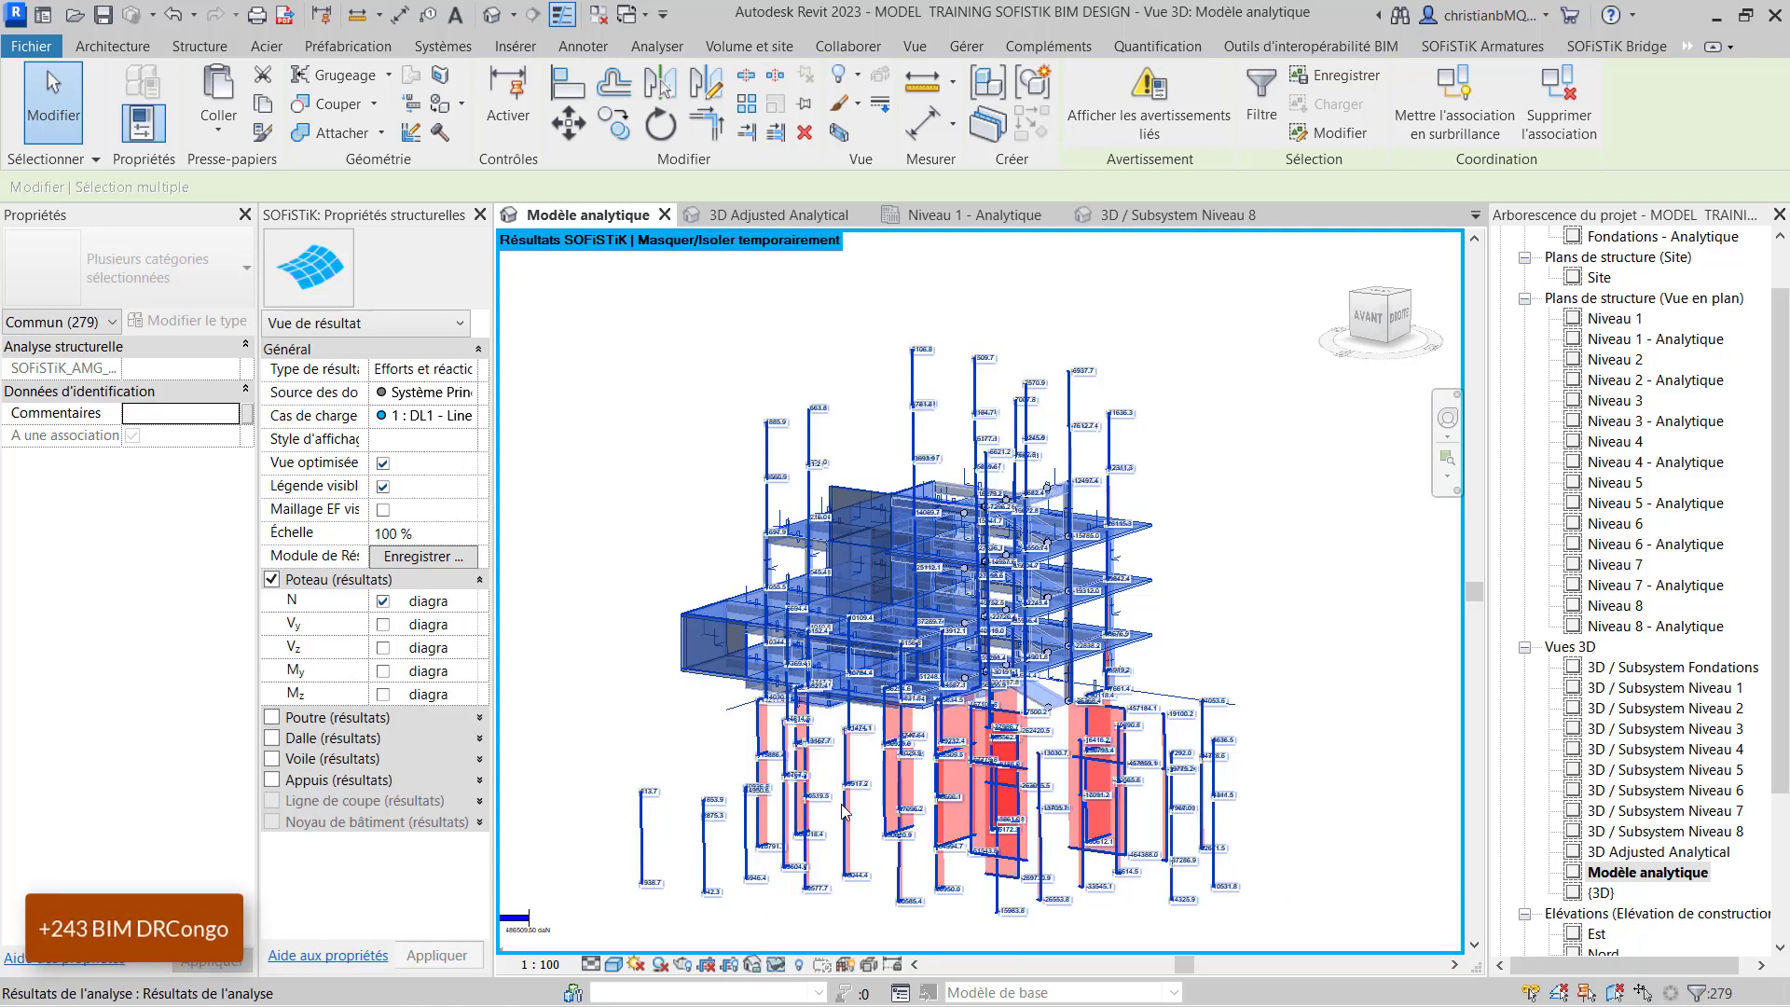
left_click(1310, 576)
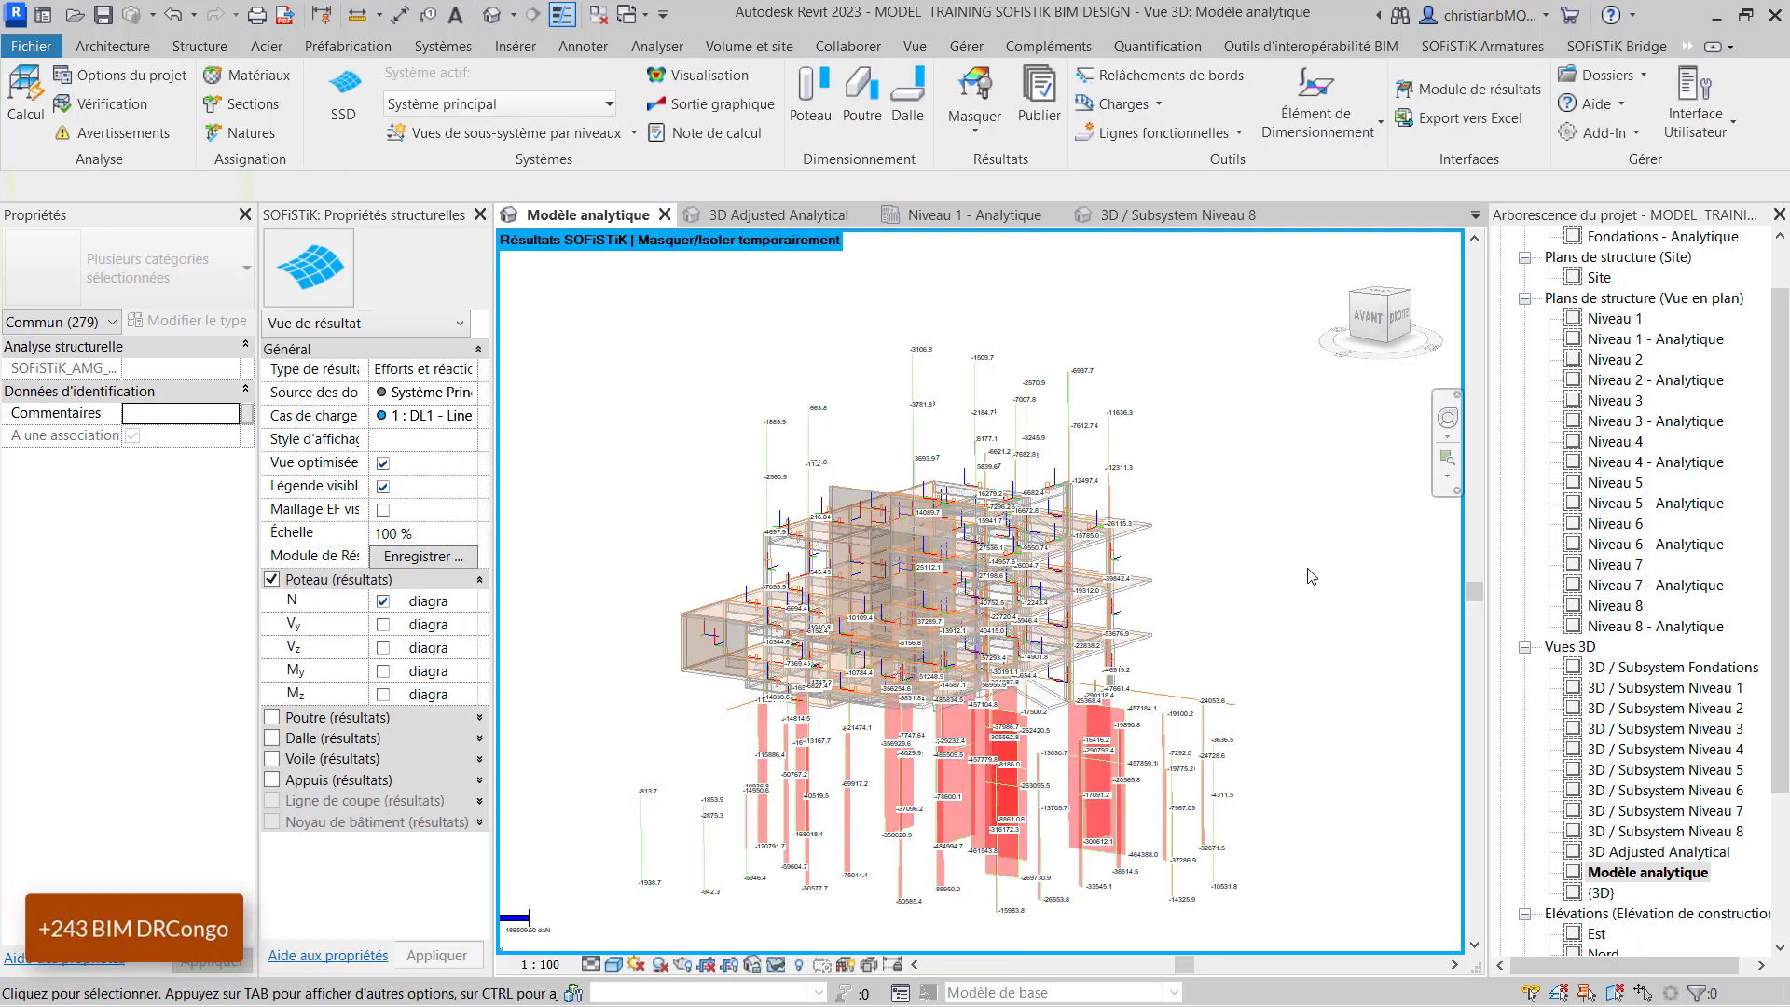
- Examine the column normal forces around the isolated storeys and restore the temporarily hidden elements
scroll(872, 658, "up", 4)
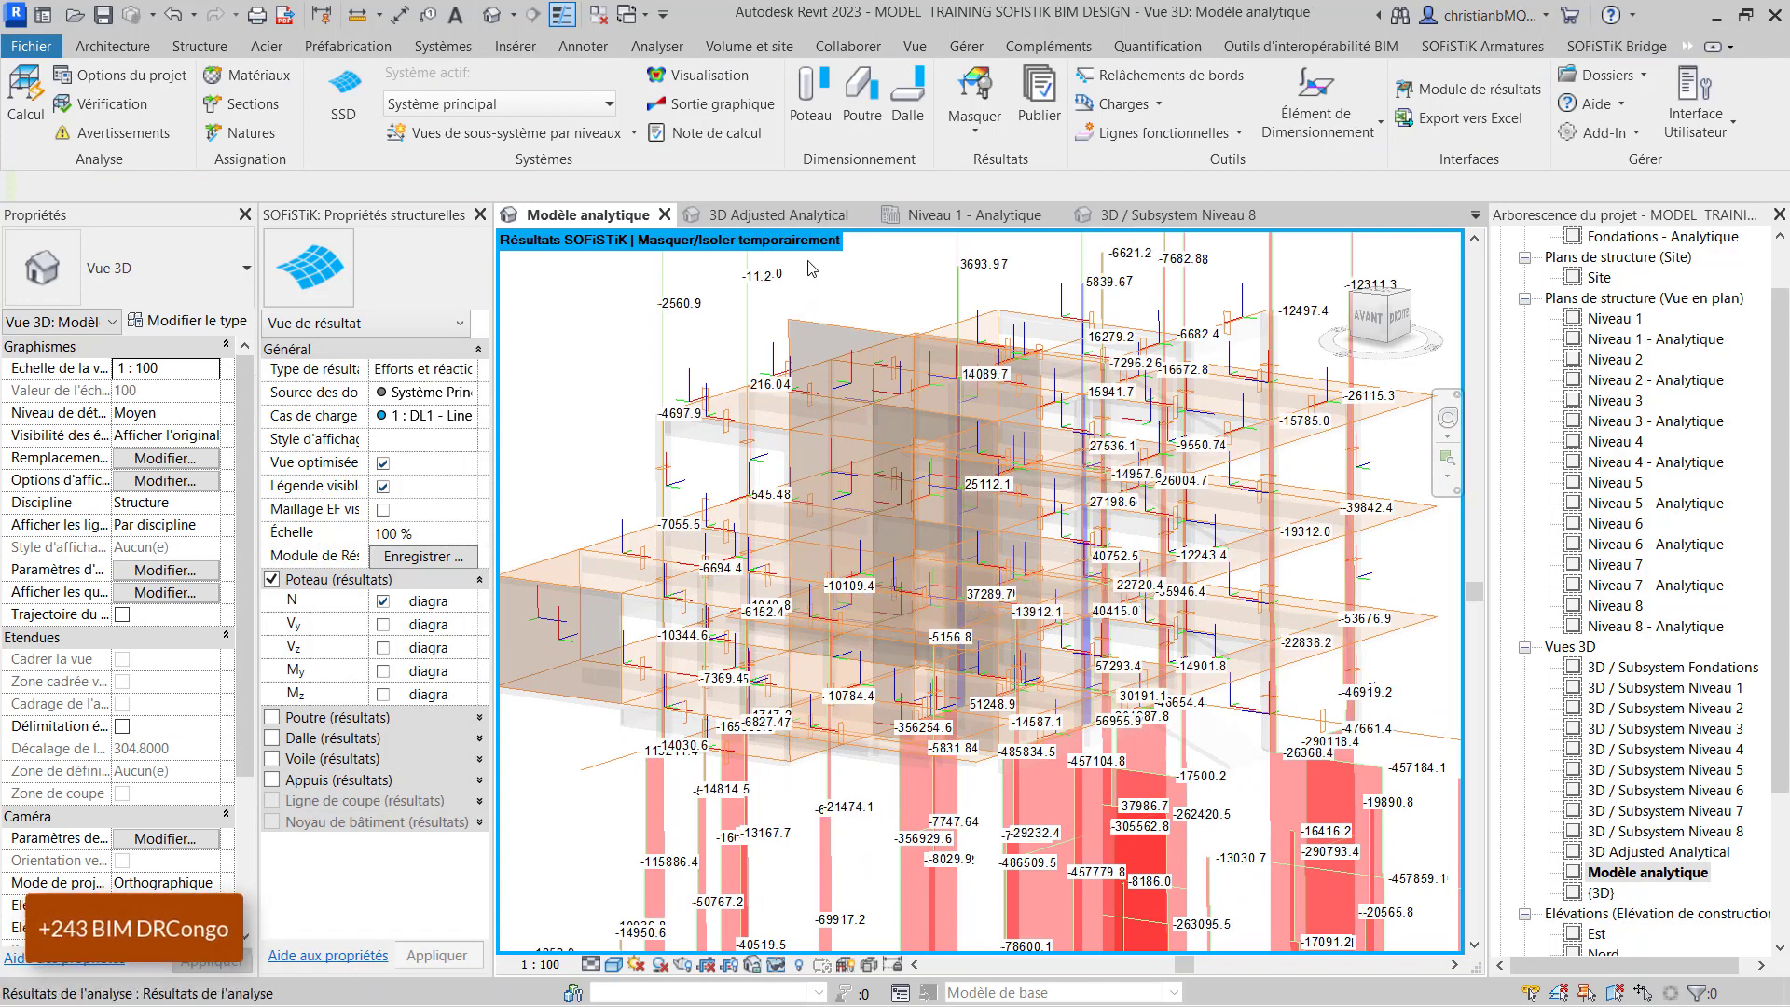
scroll(1023, 362, "down", 3)
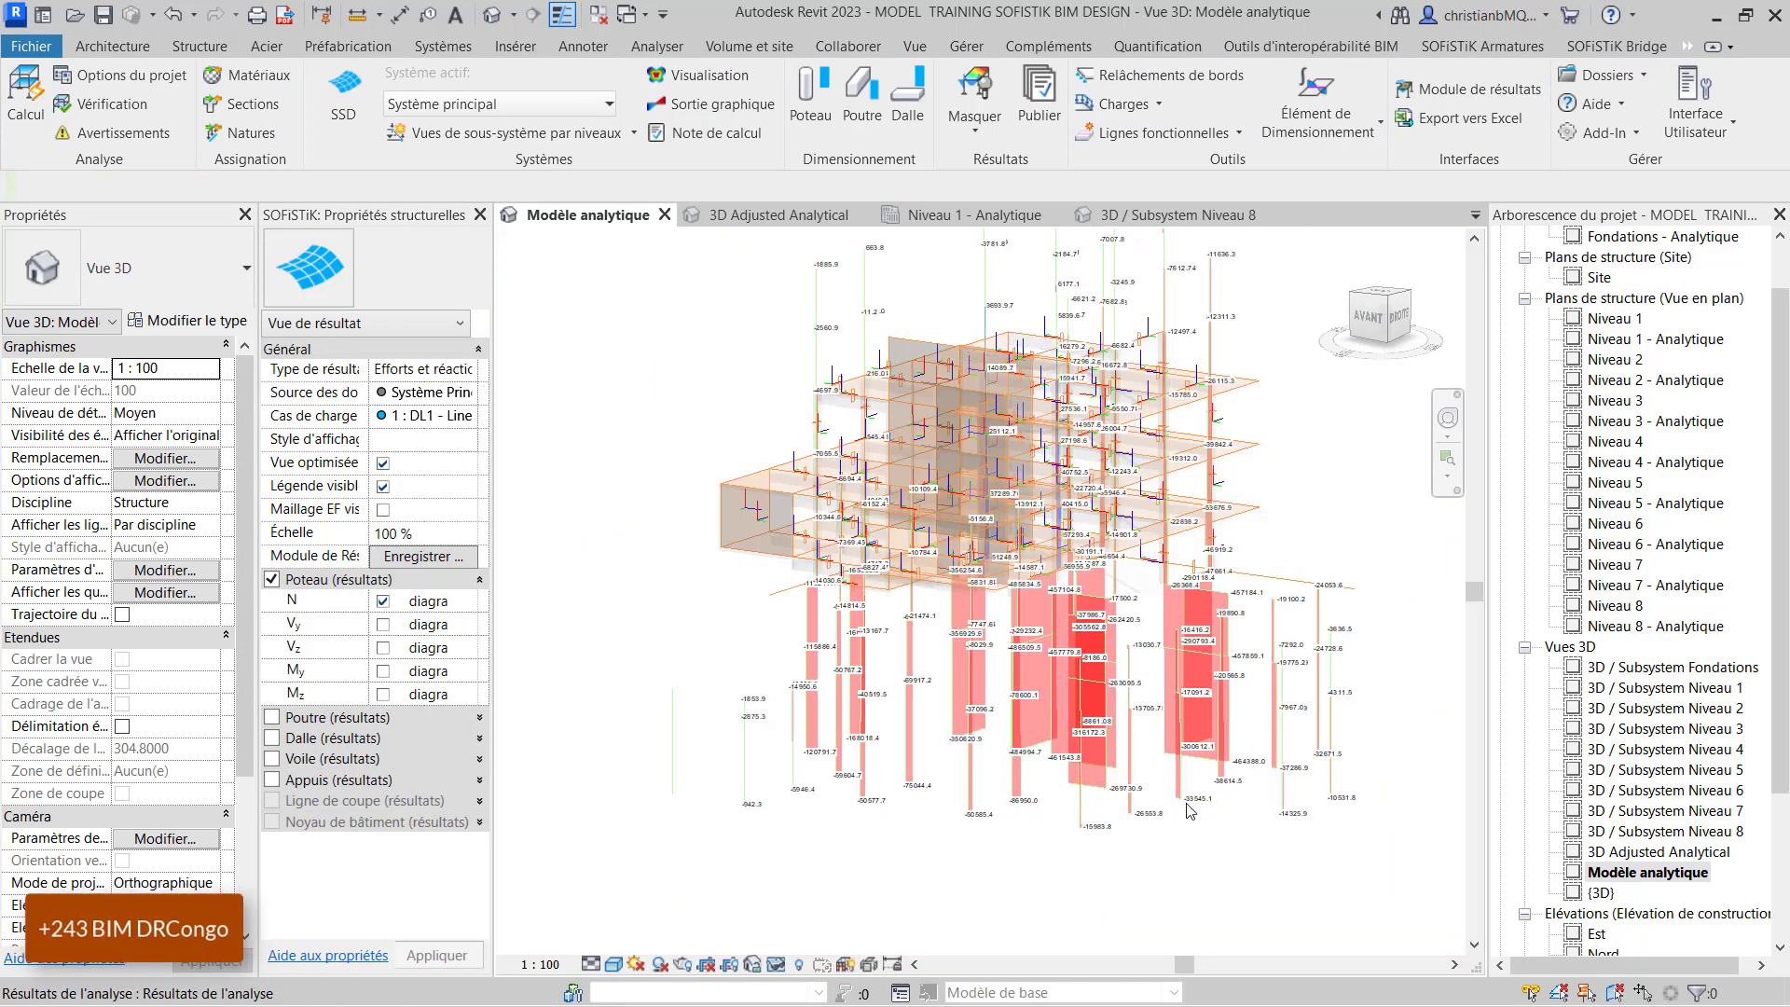
scroll(1118, 496, "up", 5)
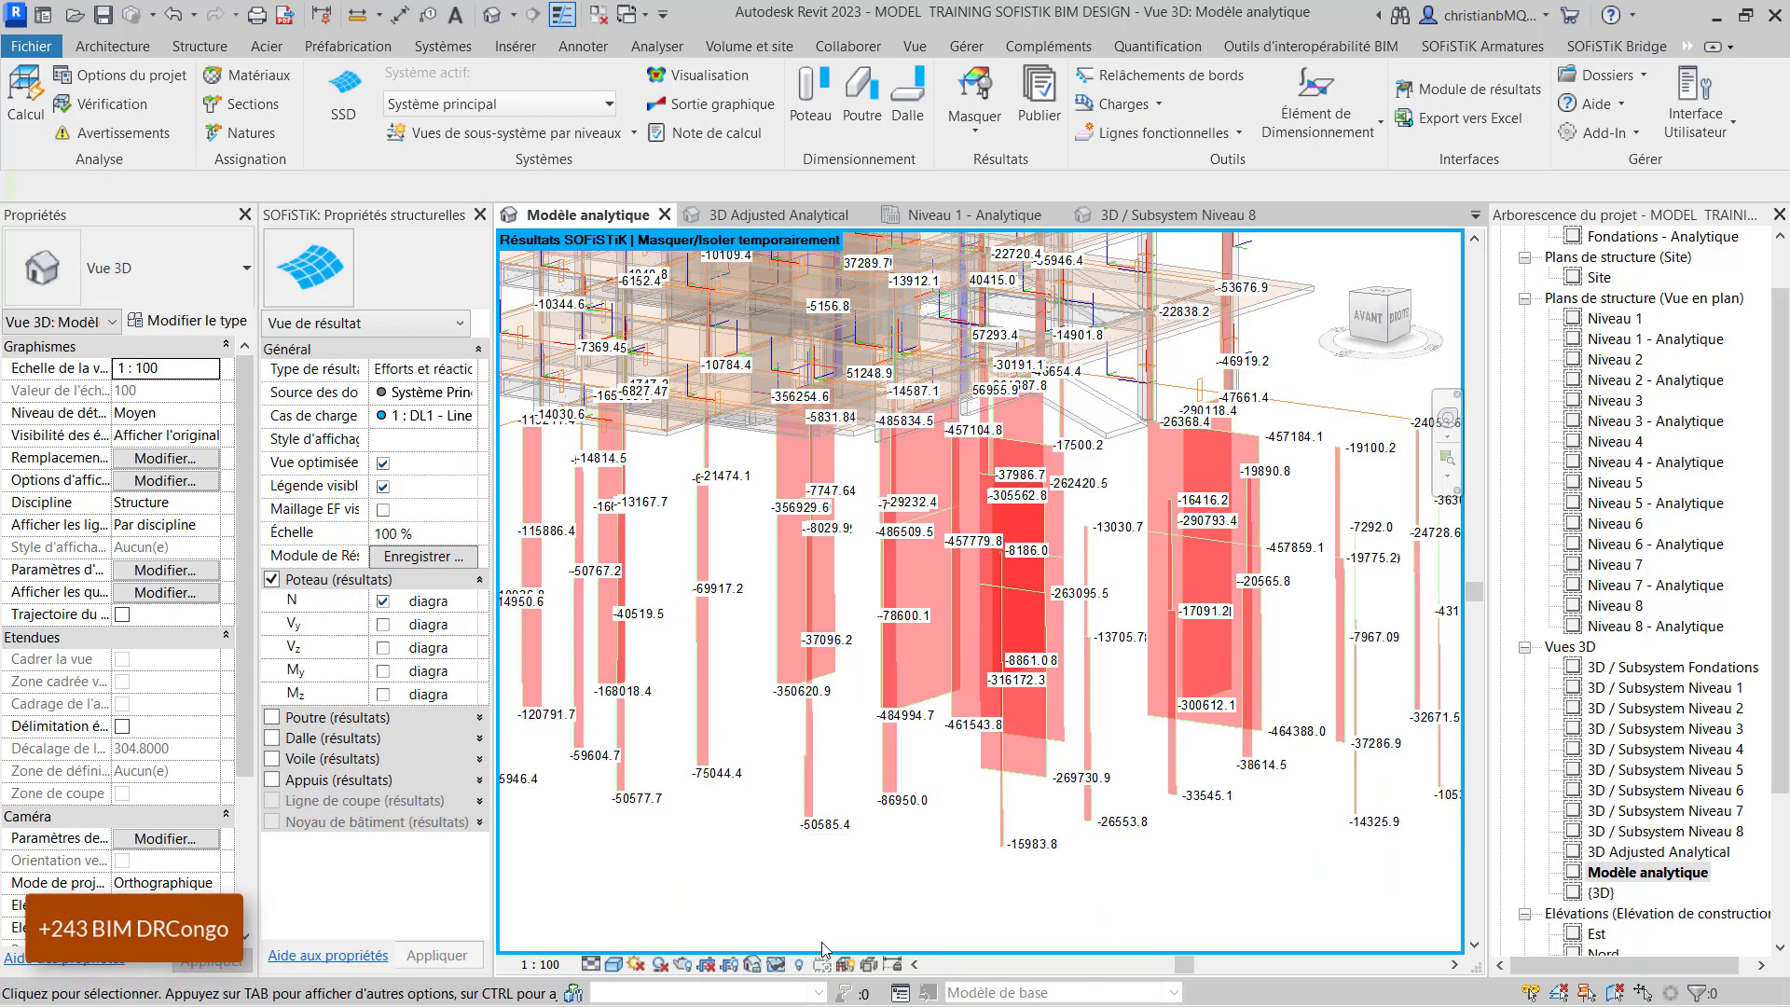
left_click(787, 968)
left_click(821, 940)
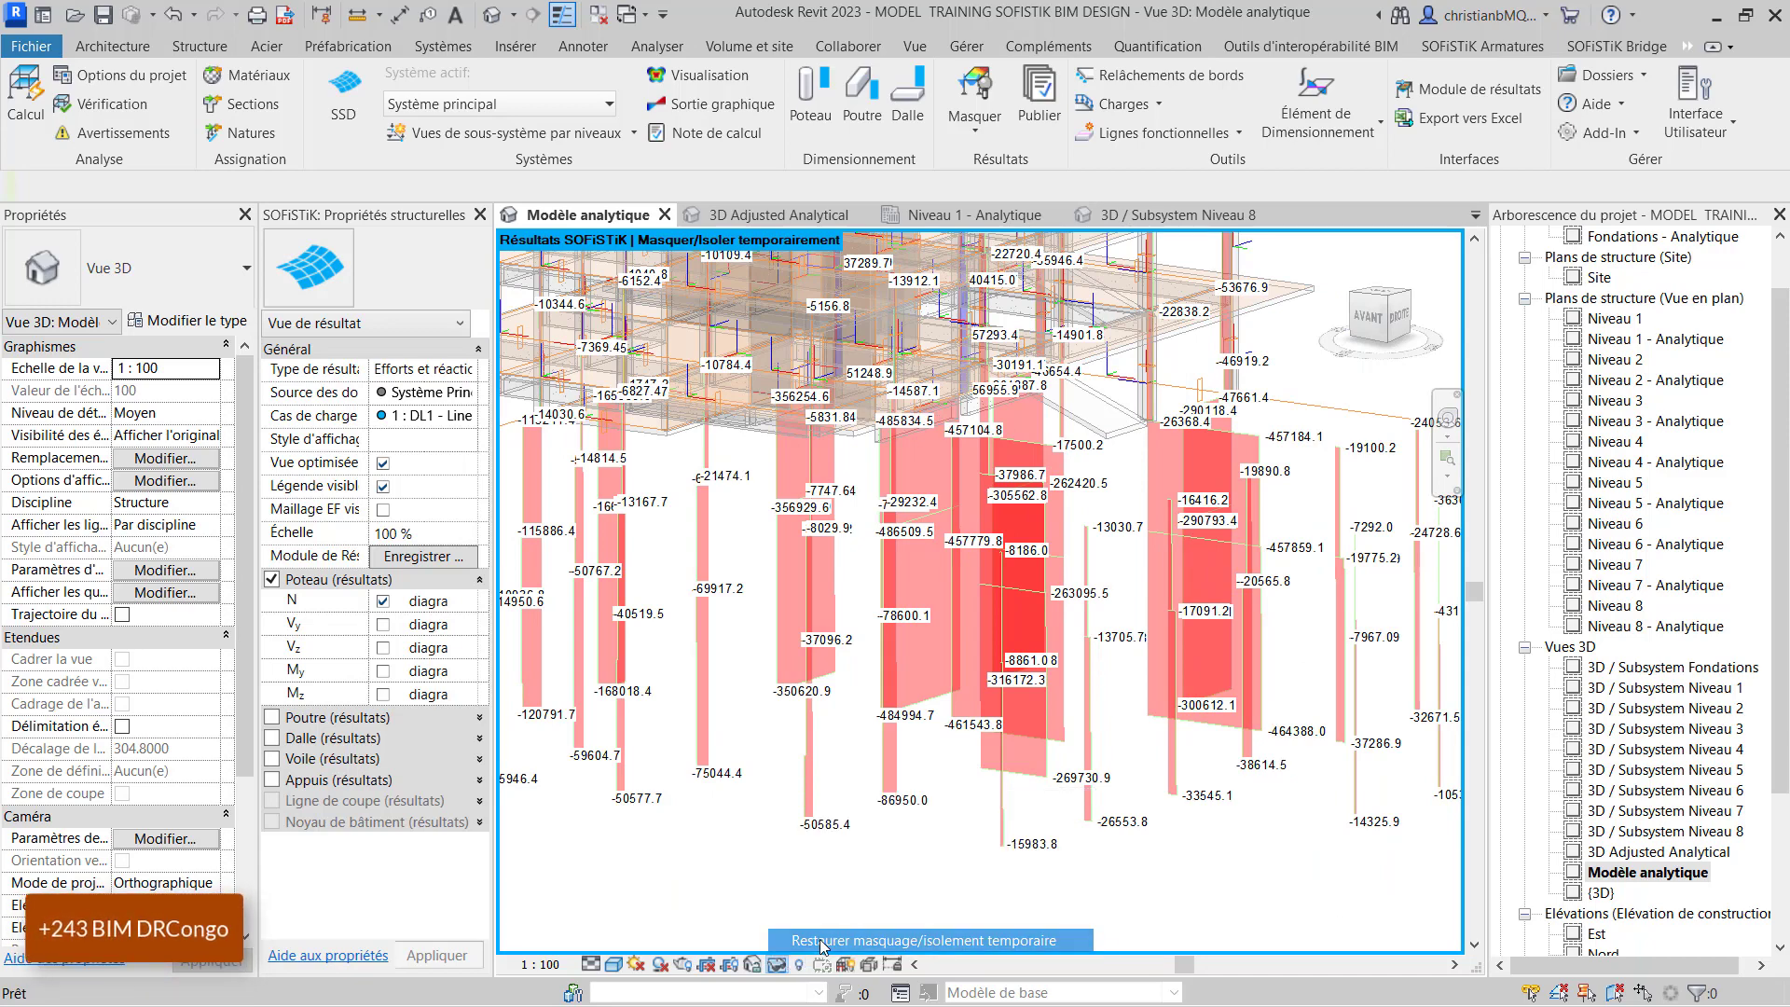
- Examine the normal force values on the lower-storey columns from the front and from the rear of the building
scroll(843, 819, "down", 3)
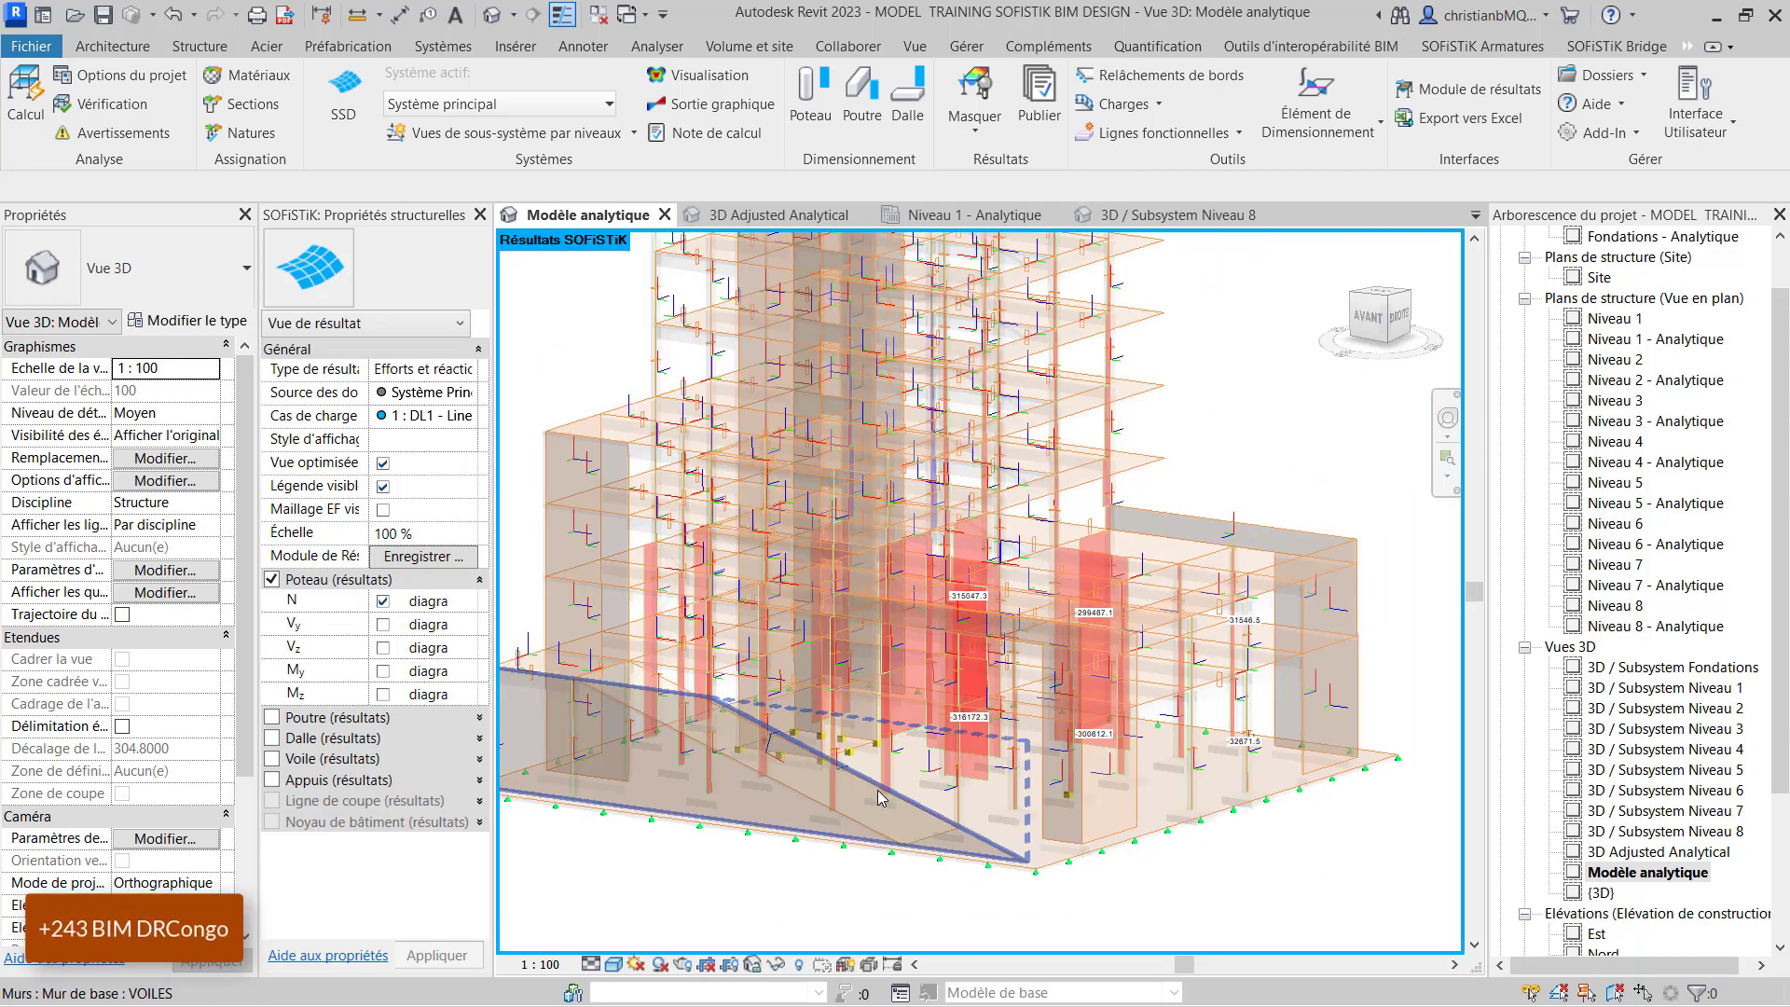
scroll(1026, 834, "down", 2)
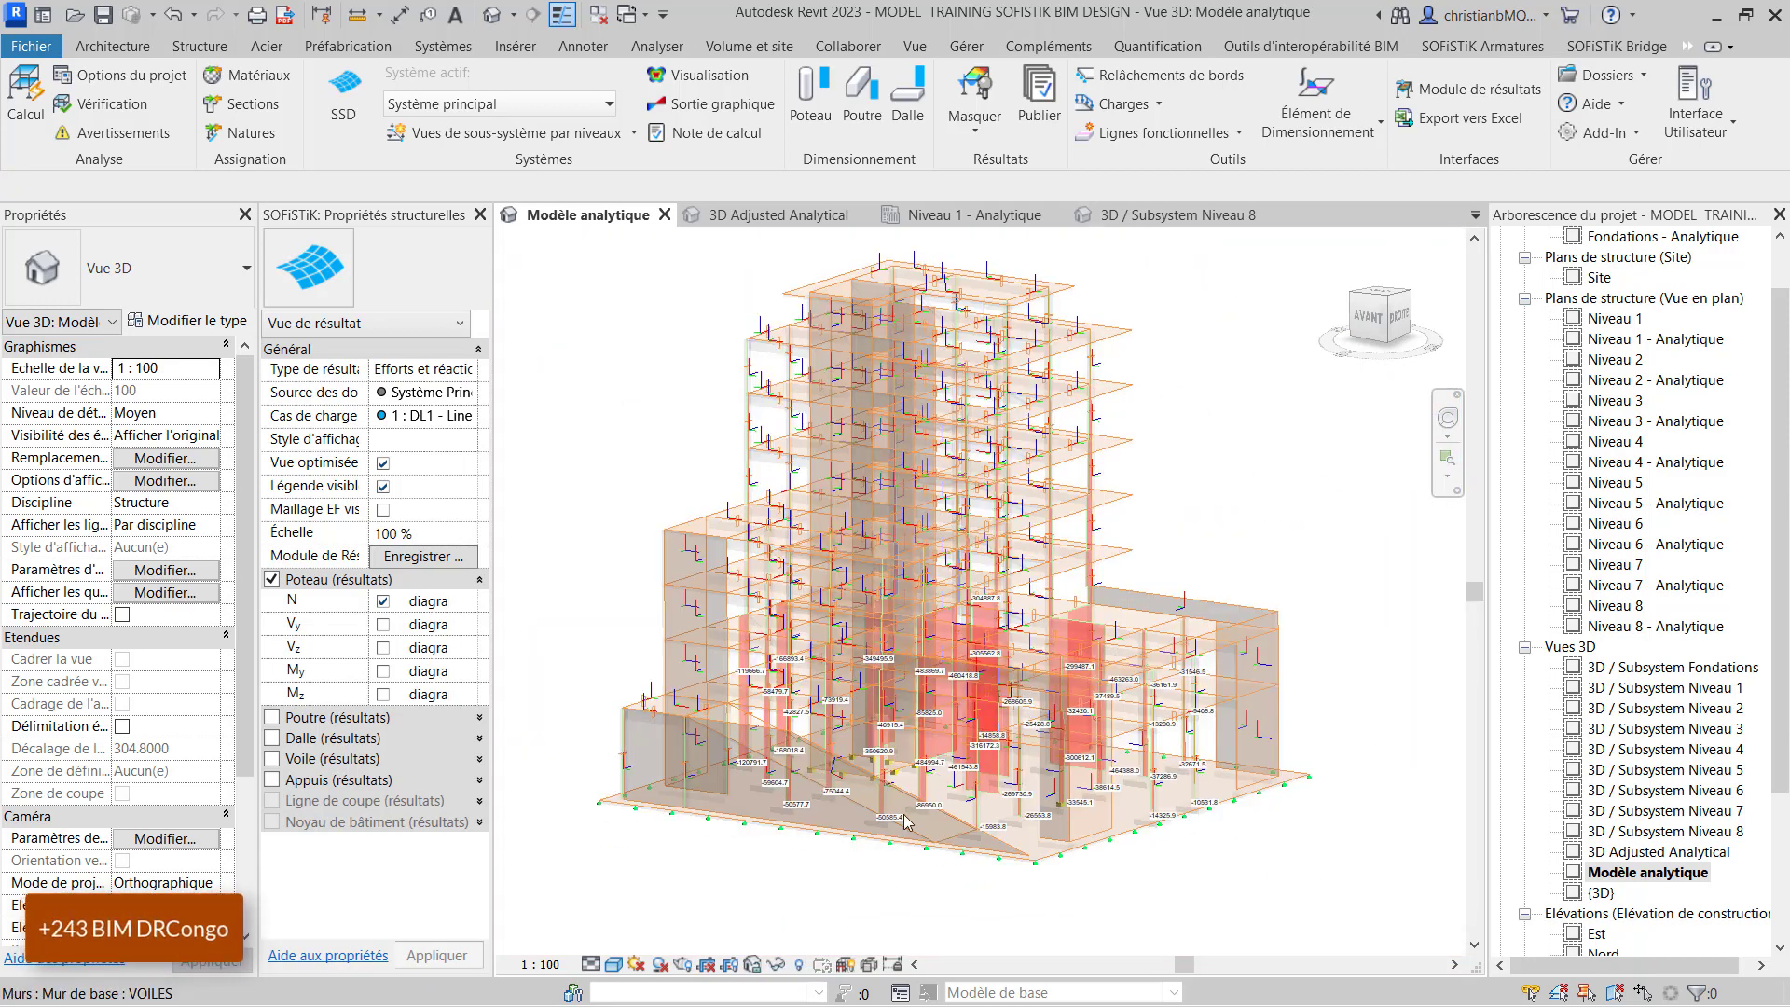
scroll(909, 820, "up", 4)
scroll(927, 817, "up", 3)
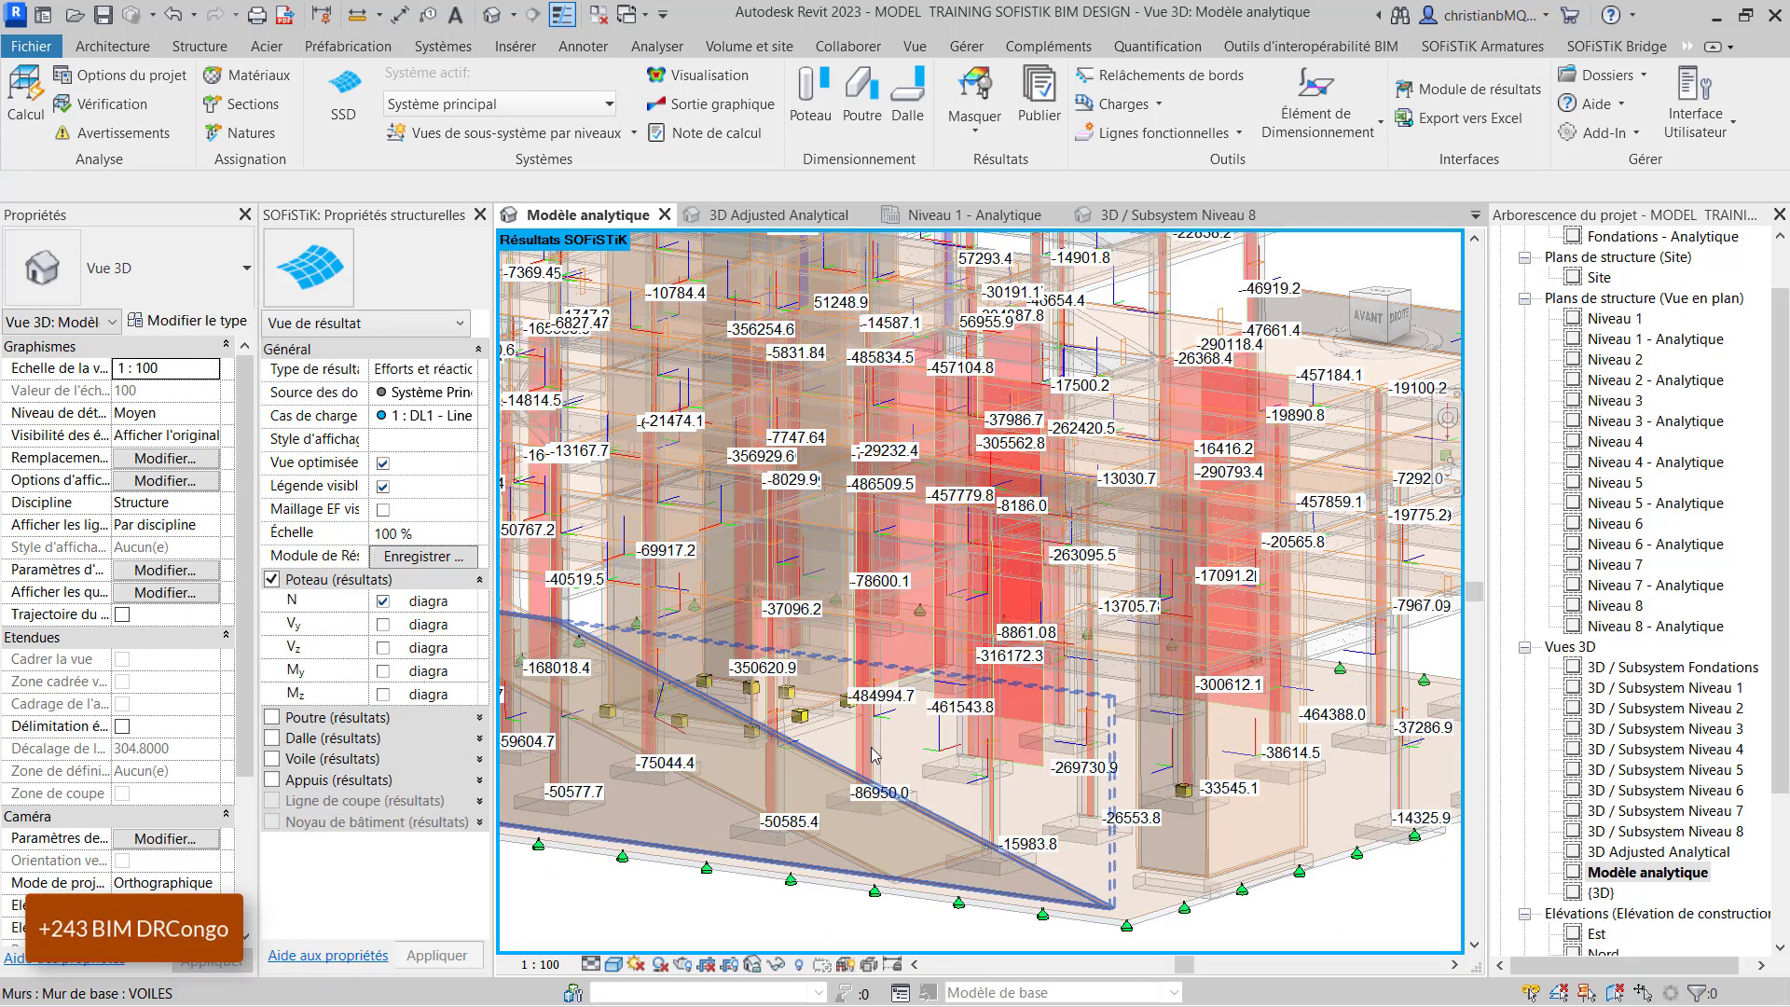
scroll(1072, 895, "down", 2)
scroll(1121, 923, "down", 2)
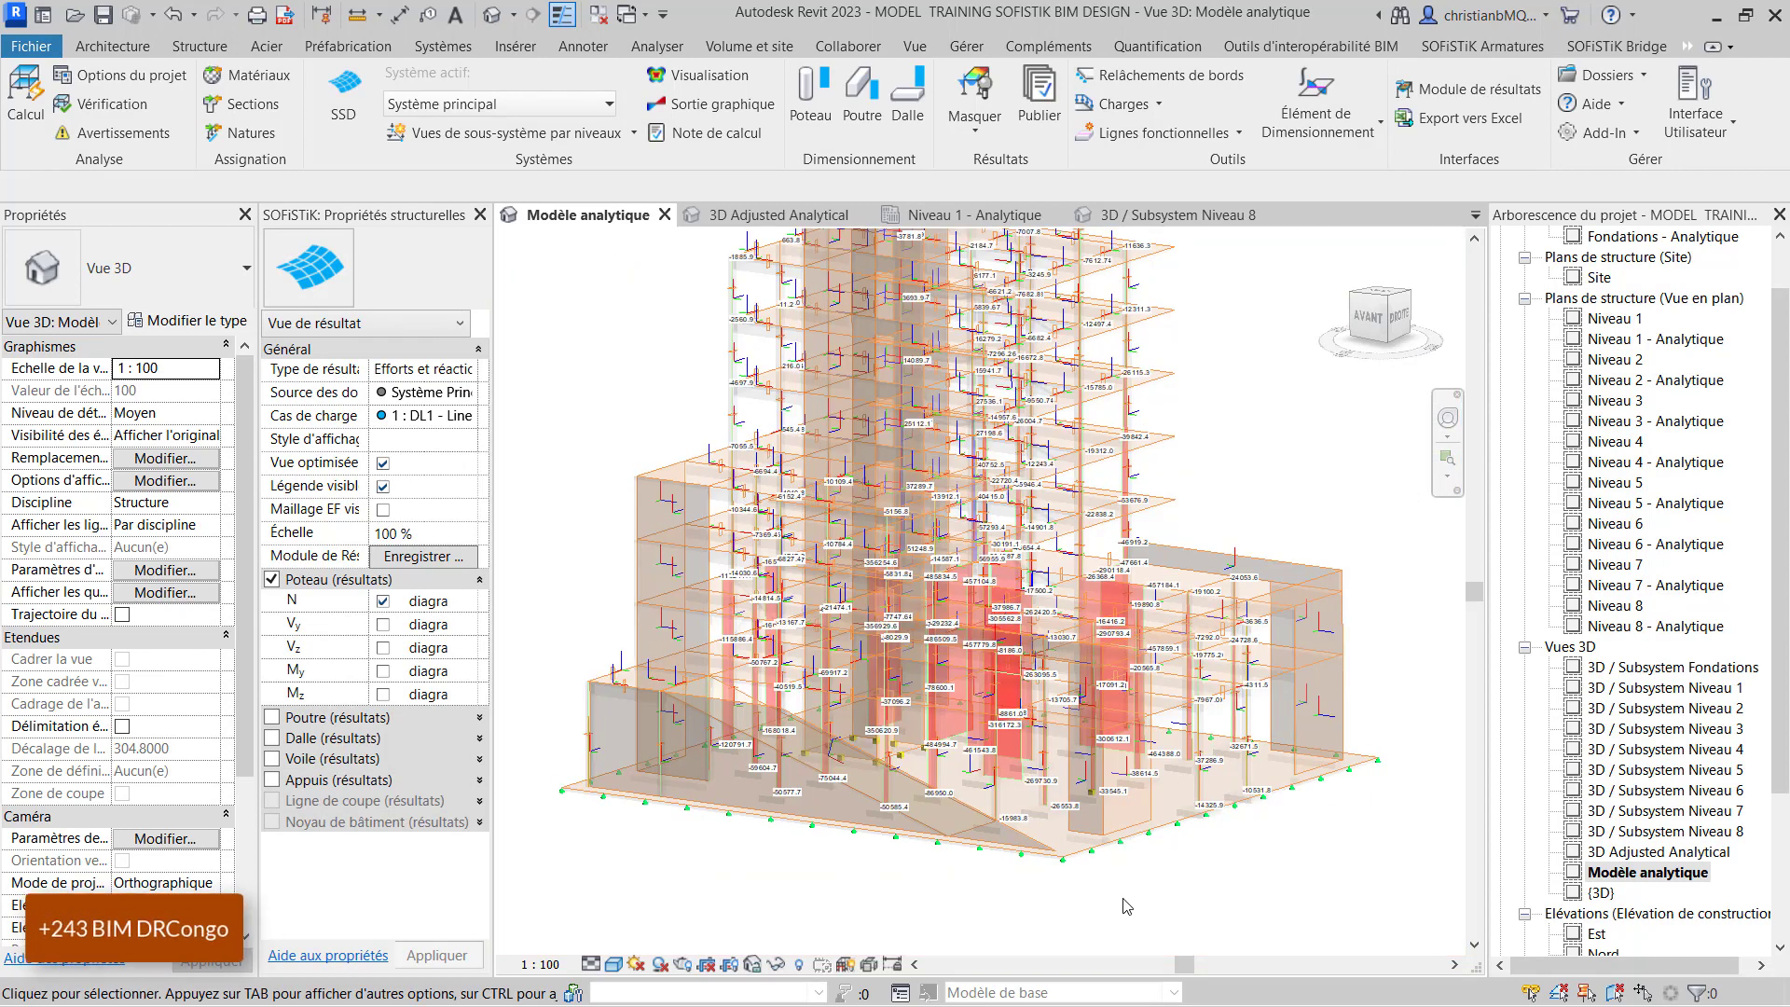
scroll(1118, 921, "up", 1)
scroll(1117, 918, "down", 2)
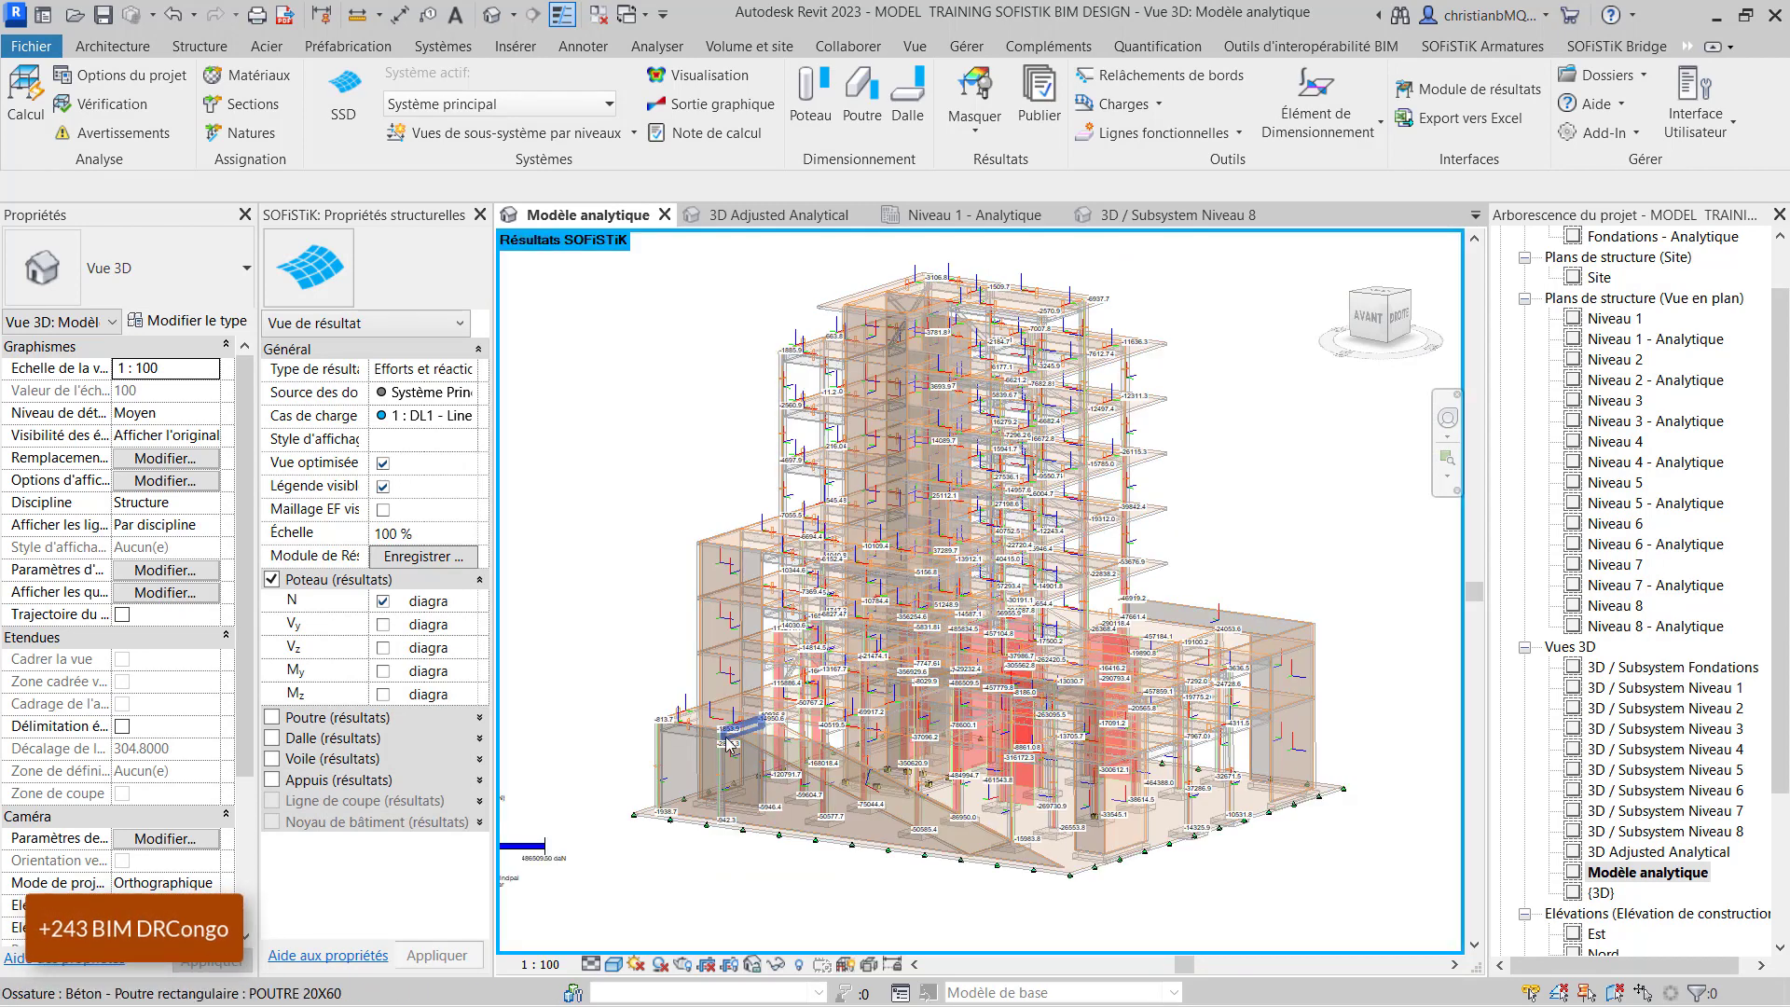
middle_click_drag(1383, 831, 842, 904, "shift")
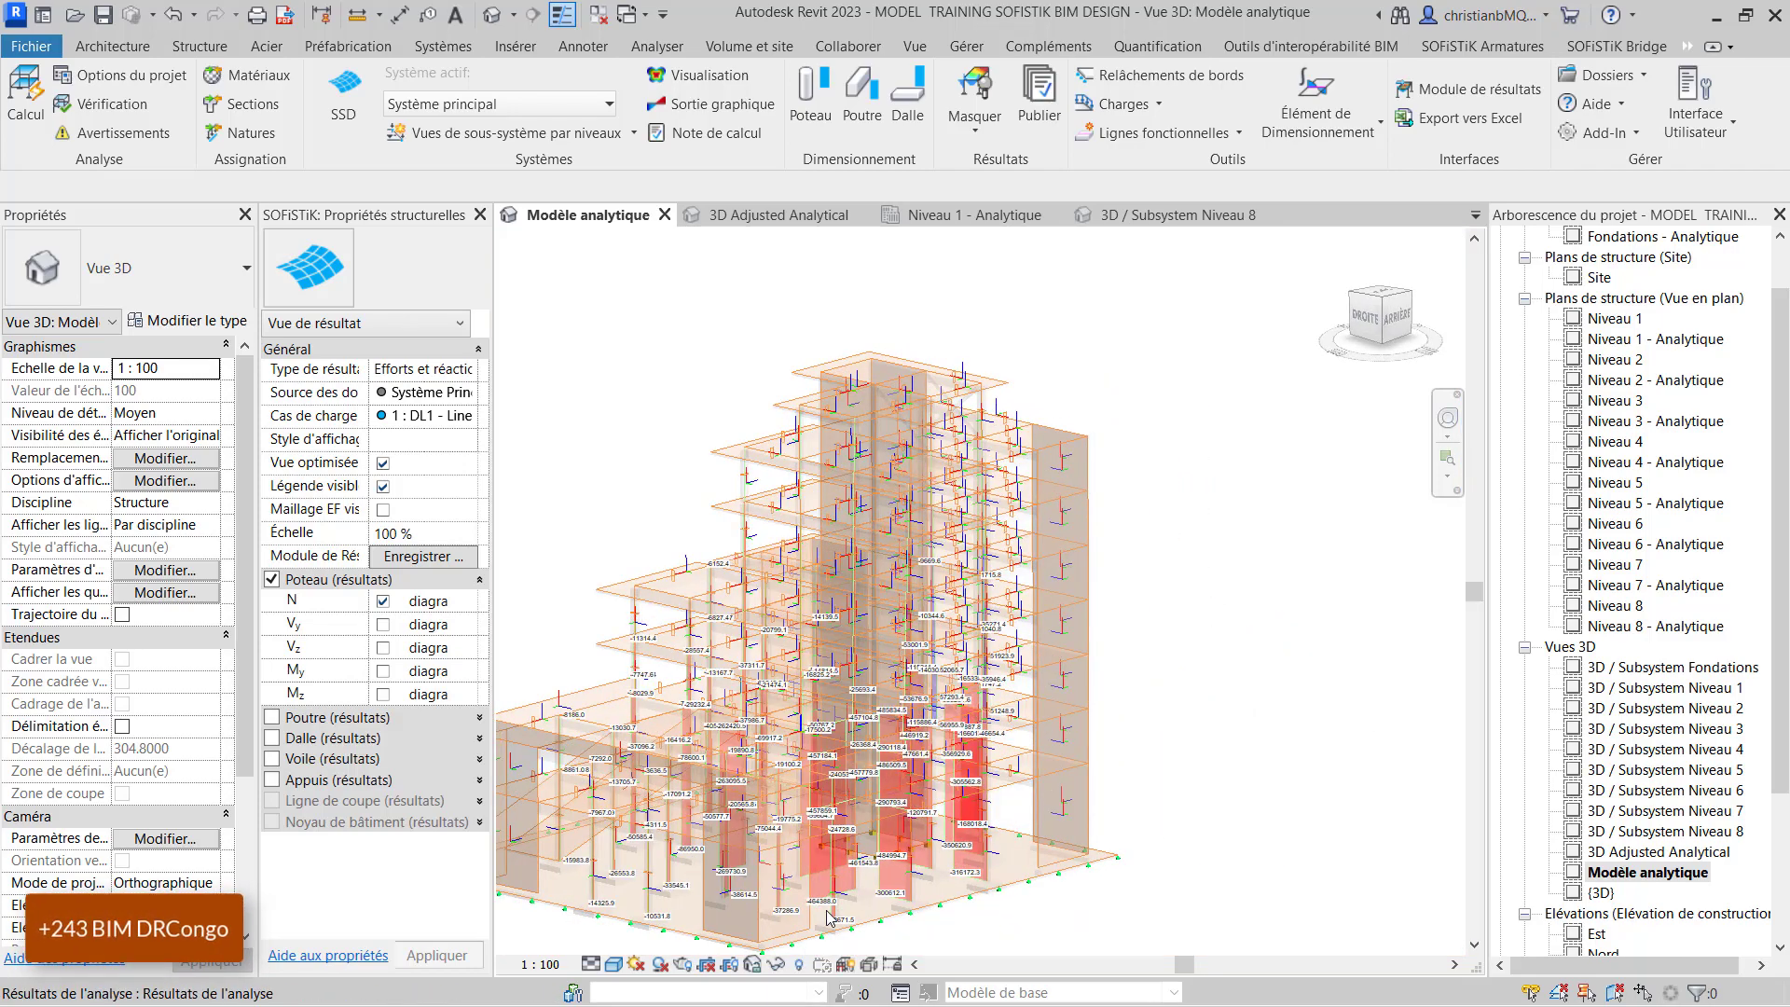
scroll(827, 916, "up", 5)
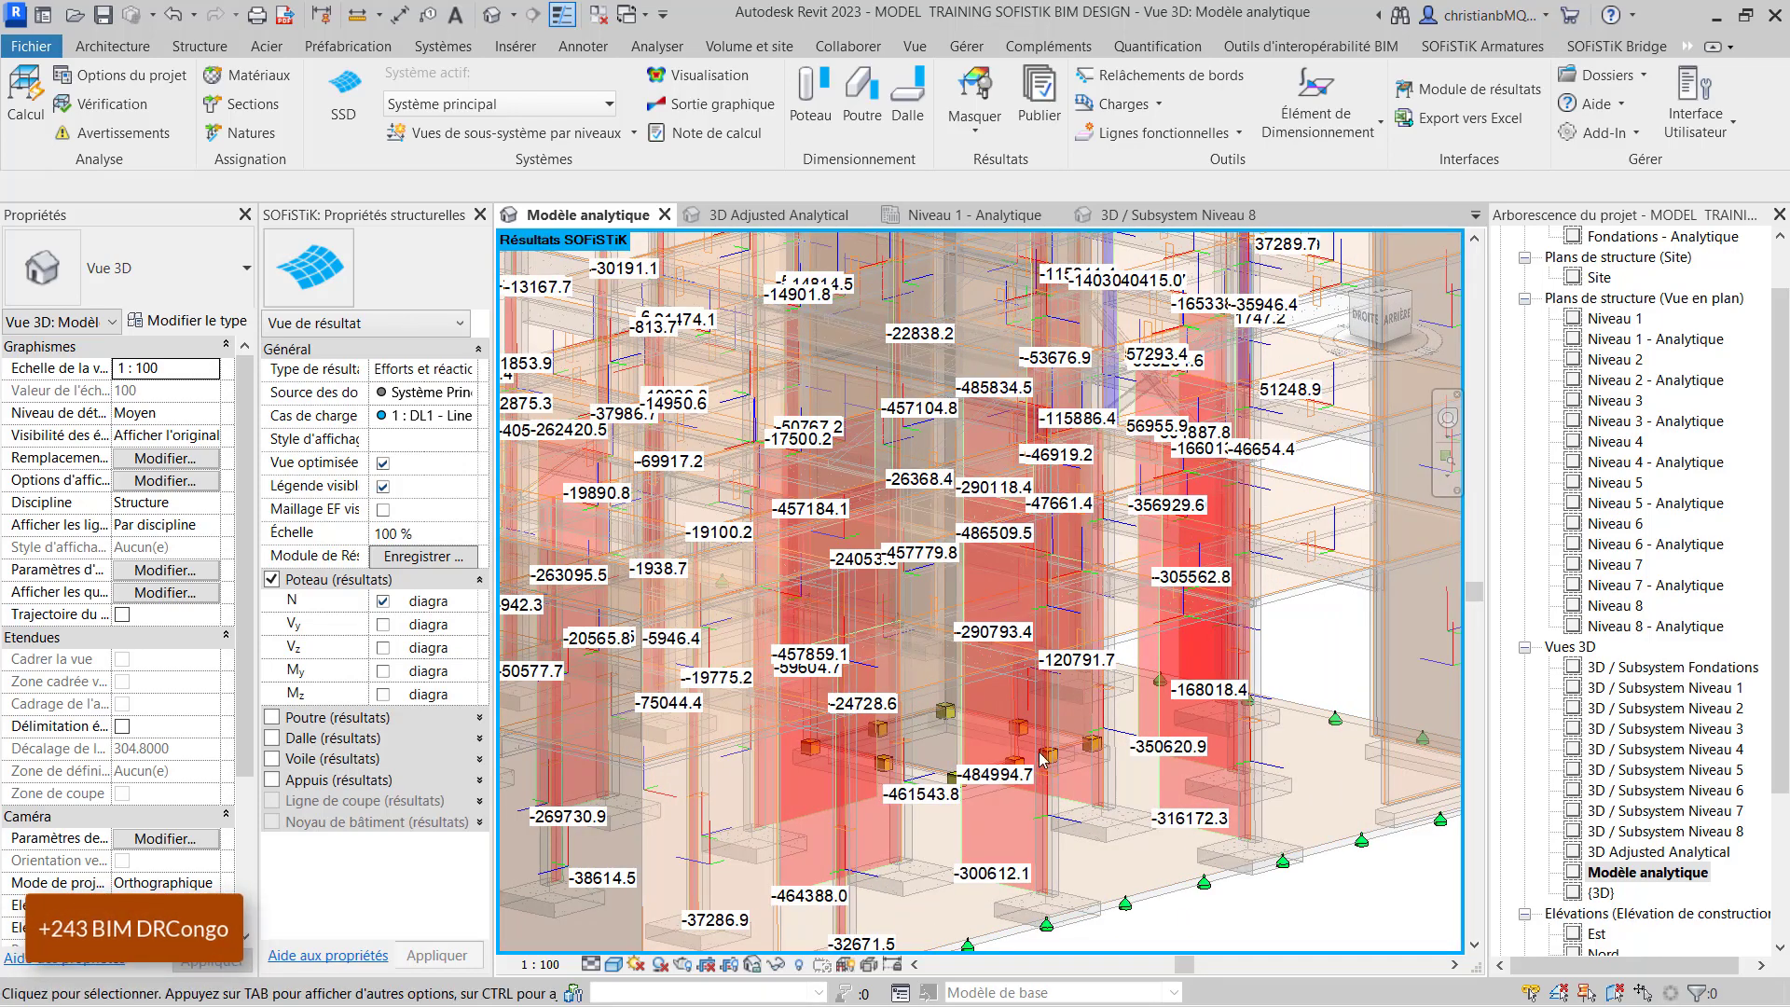
- Move the column normal force legend across to the opposite side of the building, clear of the model
scroll(1042, 757, "down", 10)
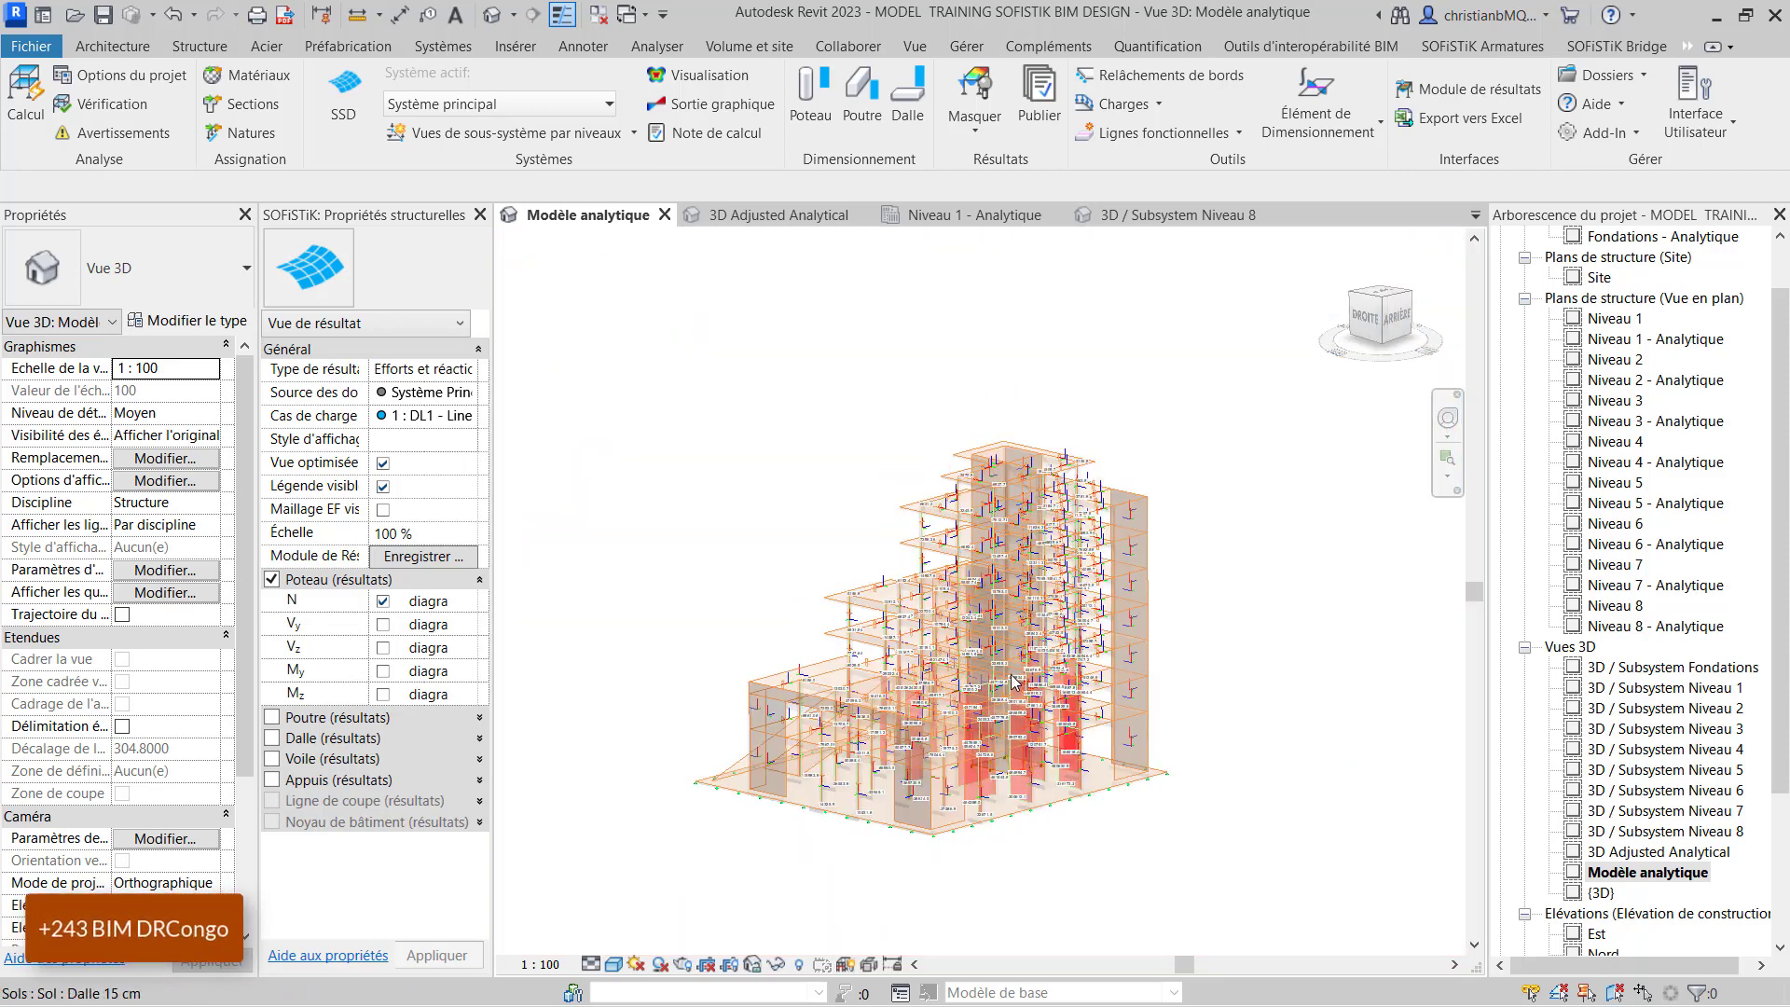
scroll(990, 402, "up", 5)
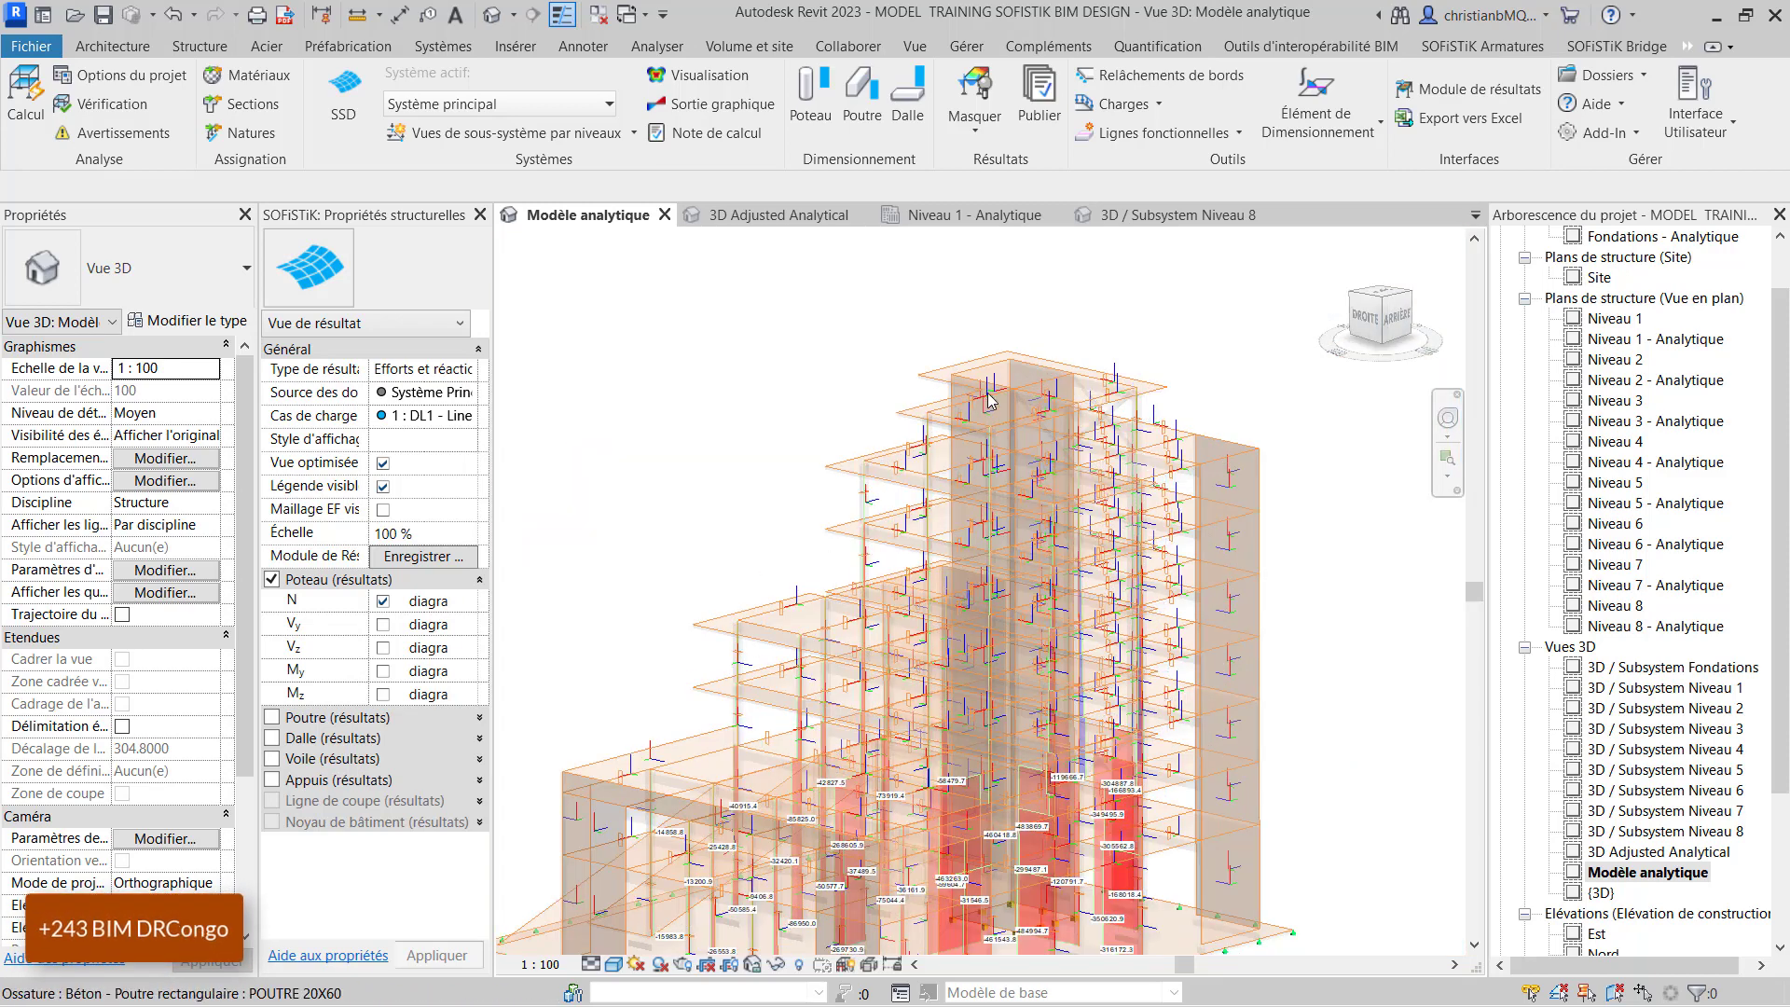
scroll(990, 403, "down", 3)
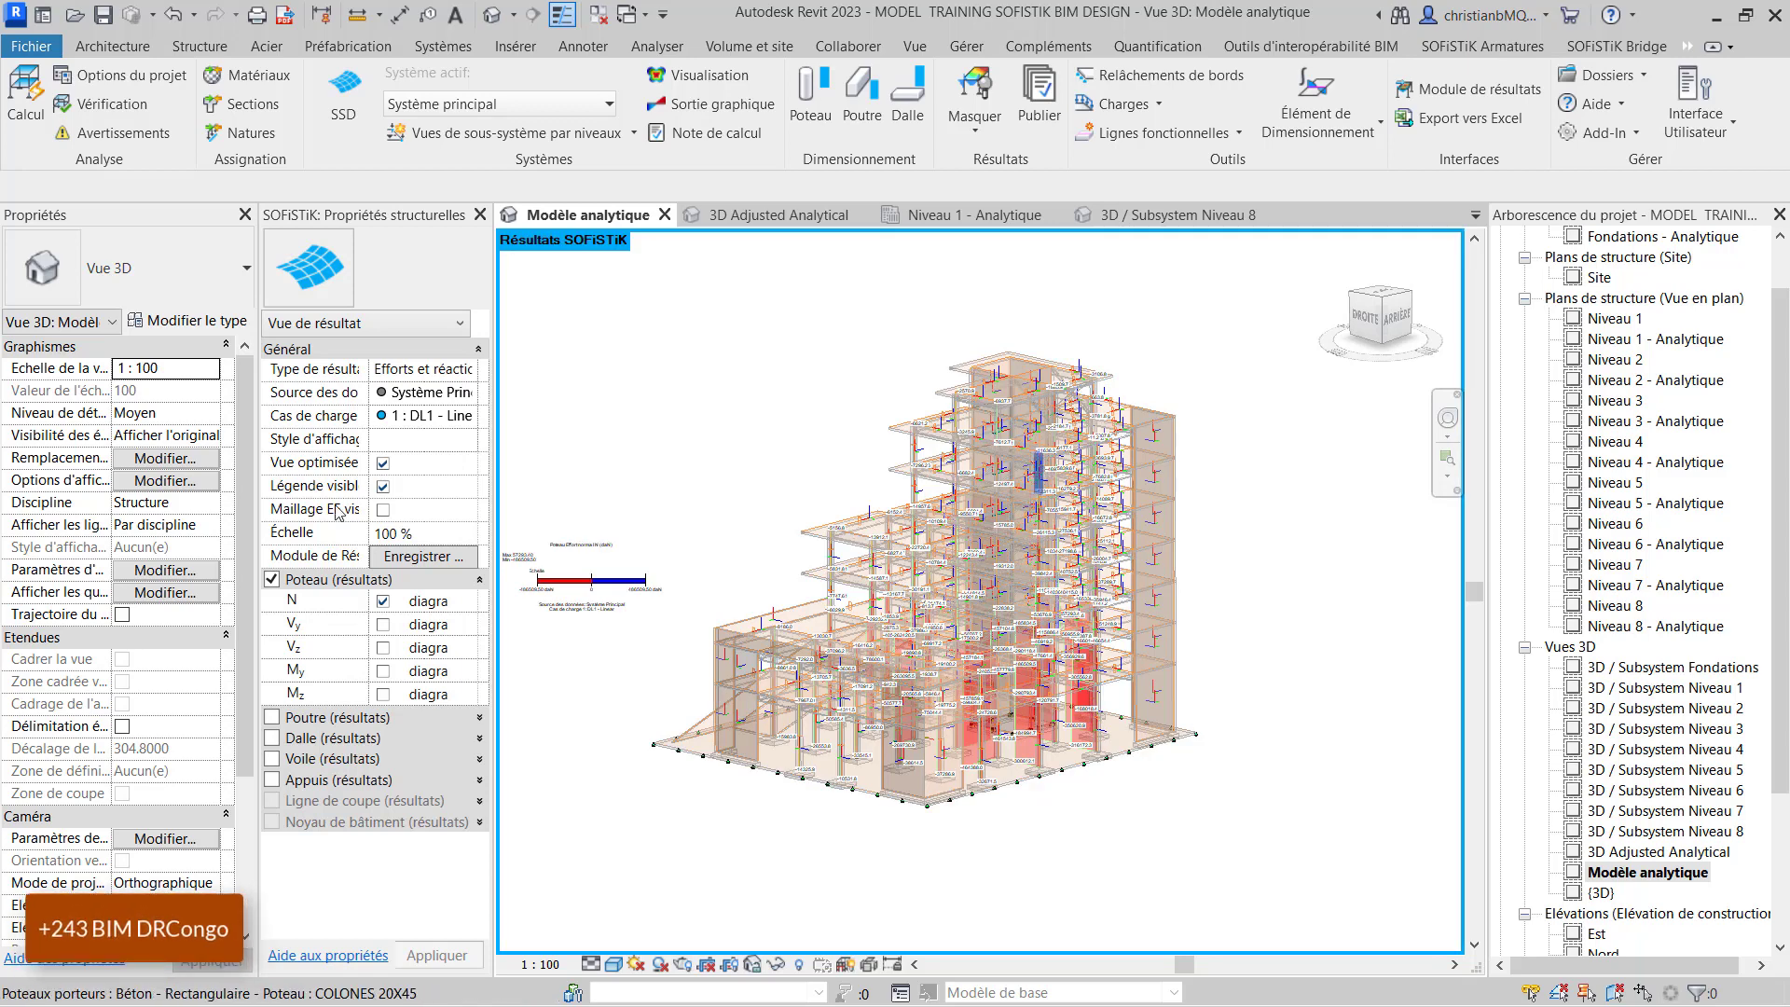
left_click_drag(535, 575, 1217, 610)
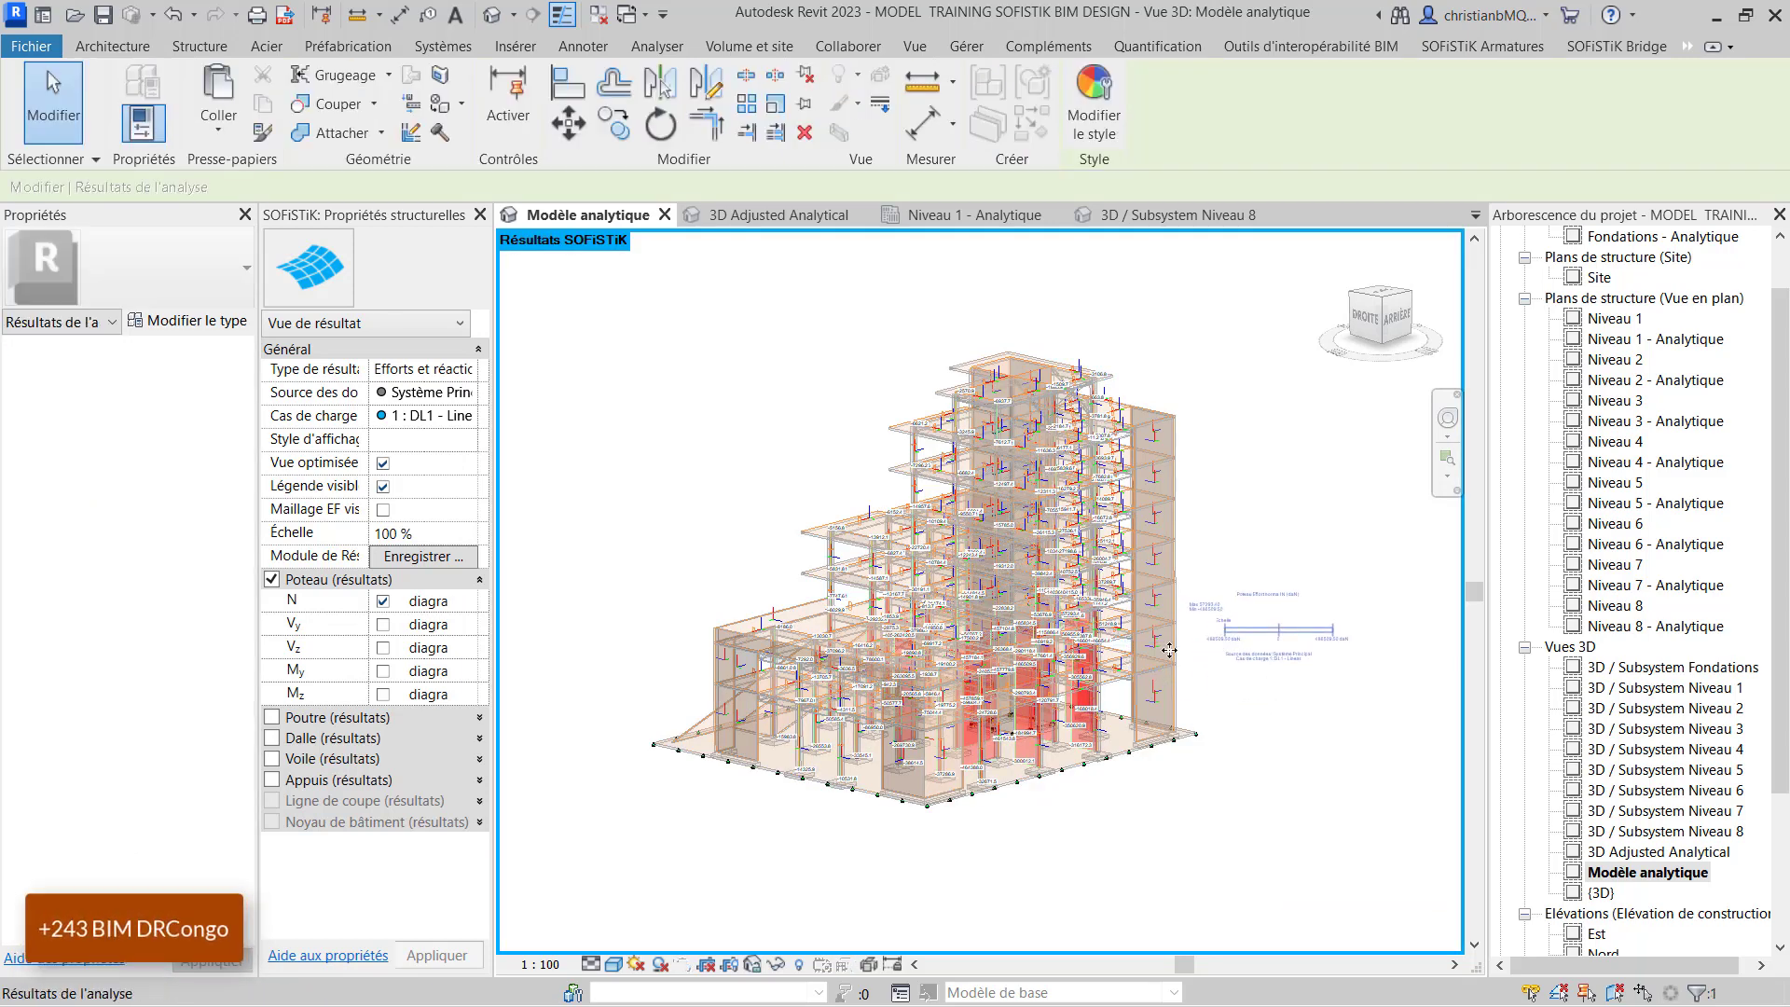
scroll(993, 640, "up", 2)
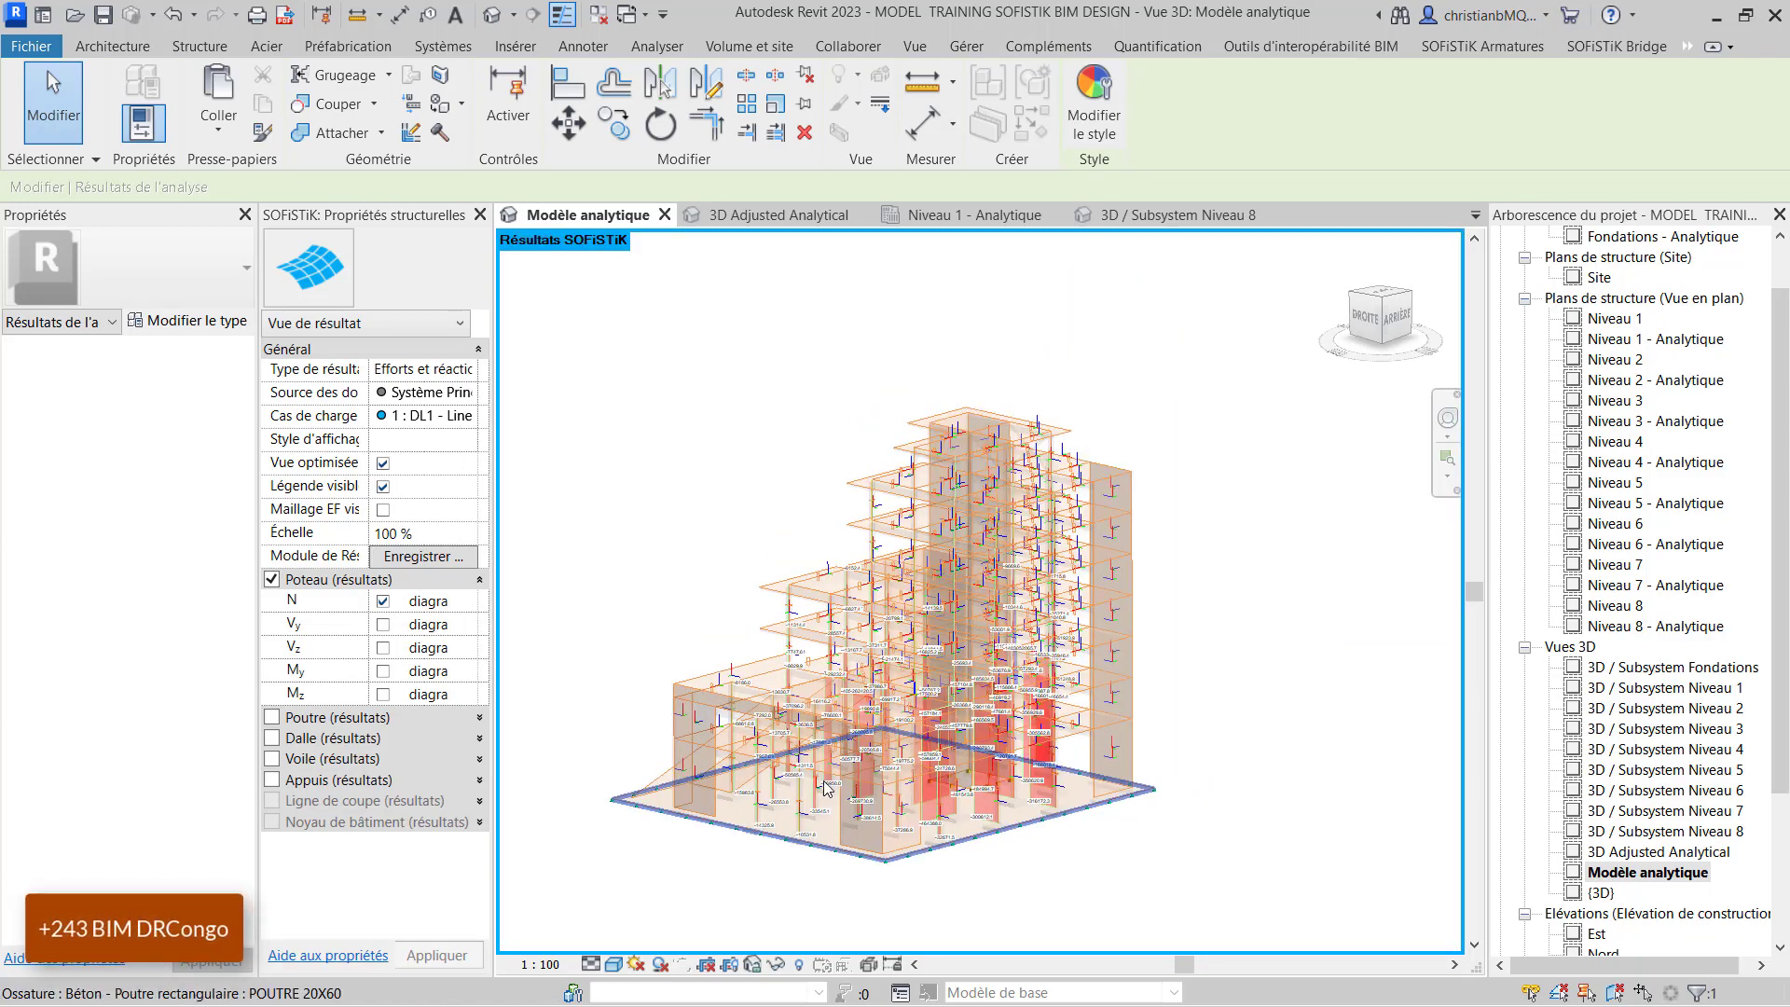
left_click(1365, 780)
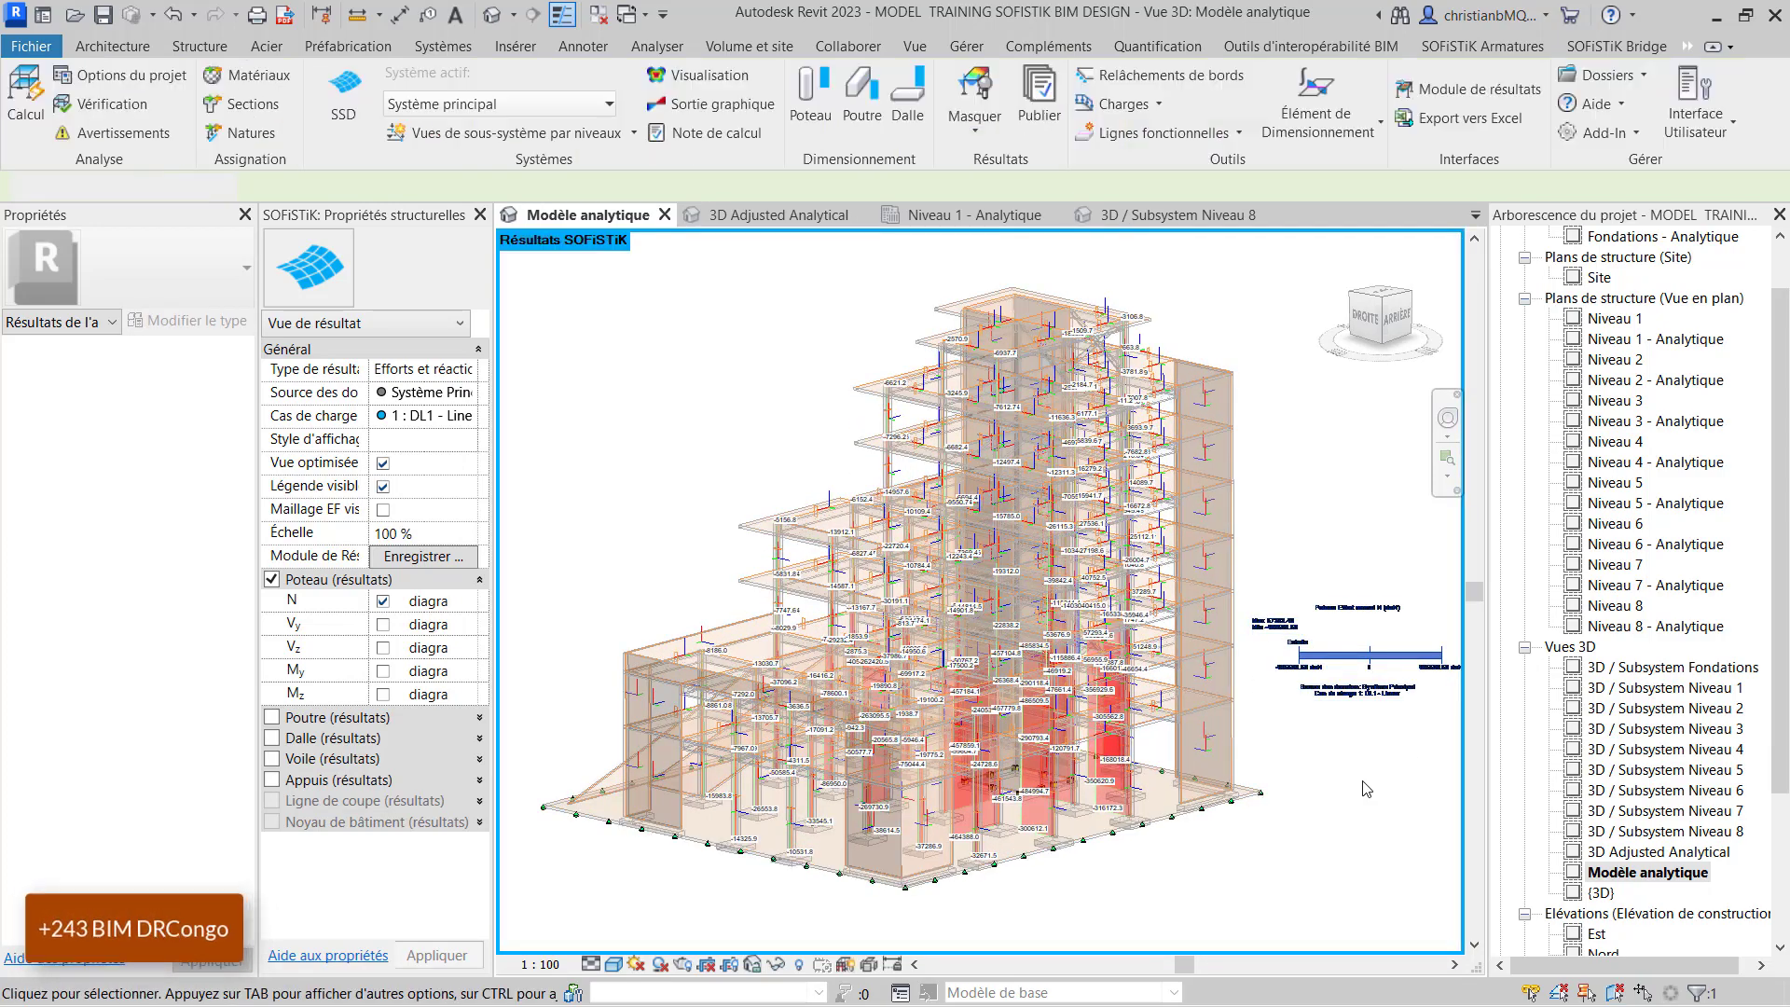
scroll(1021, 792, "up", 1)
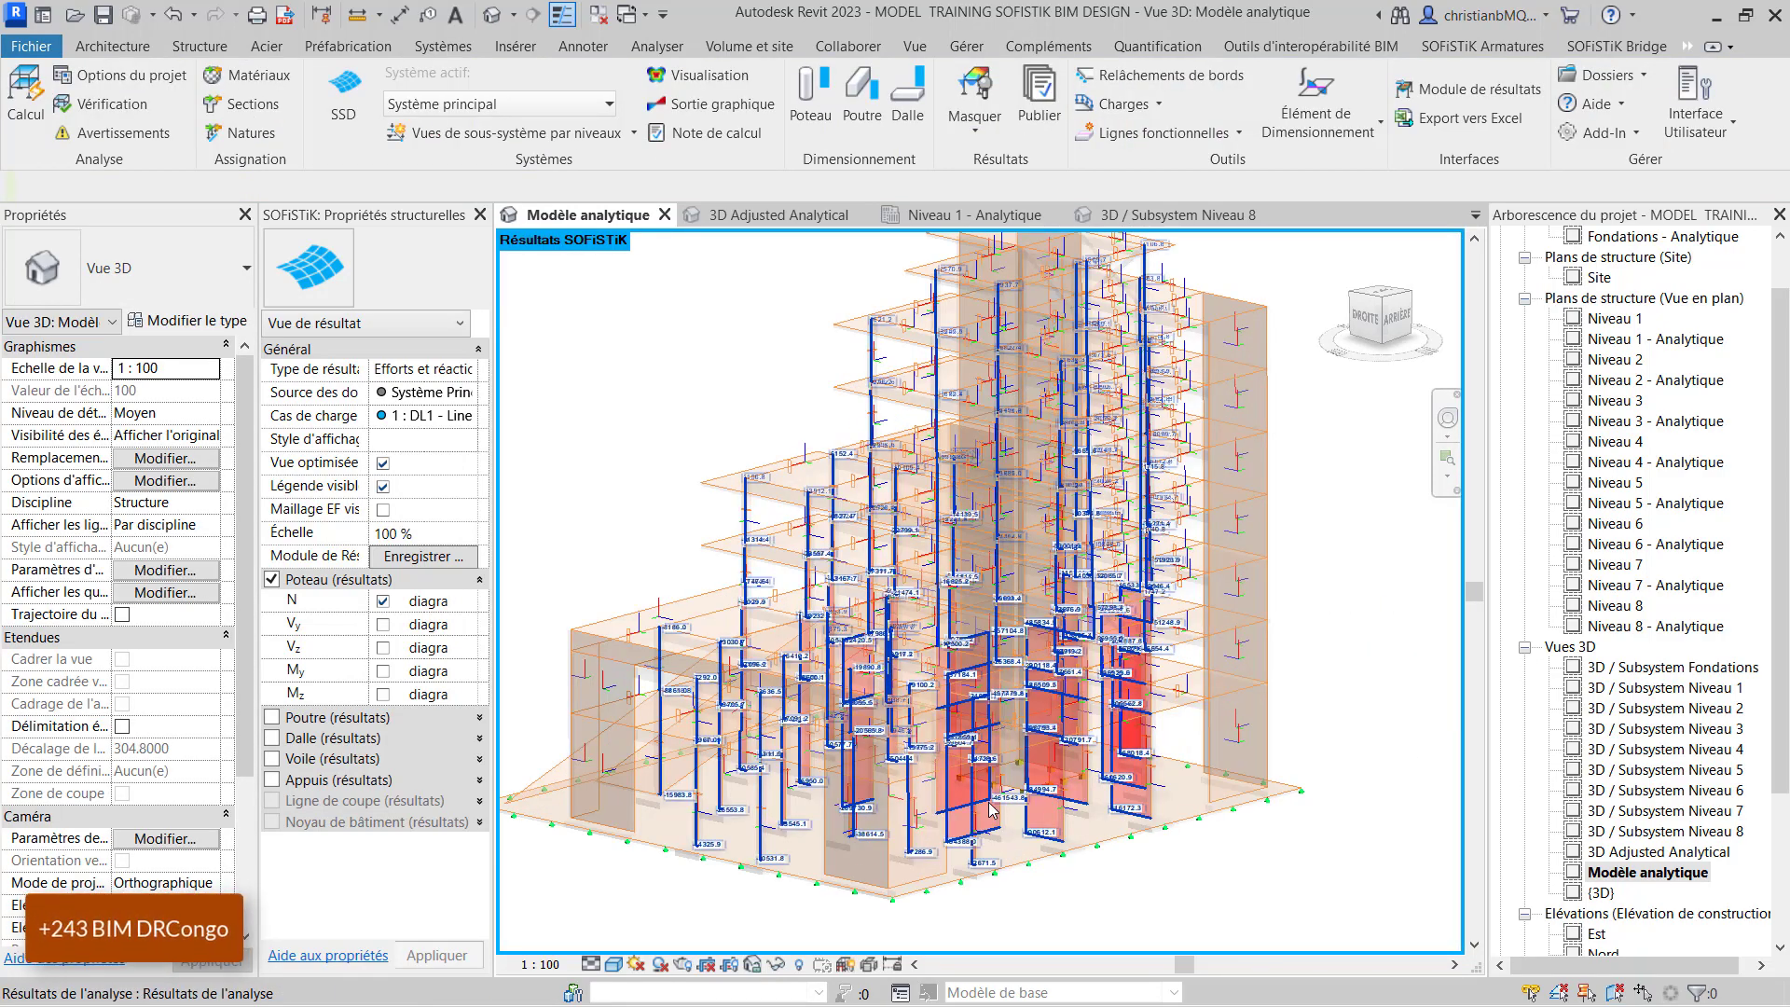
scroll(1060, 732, "down", 1)
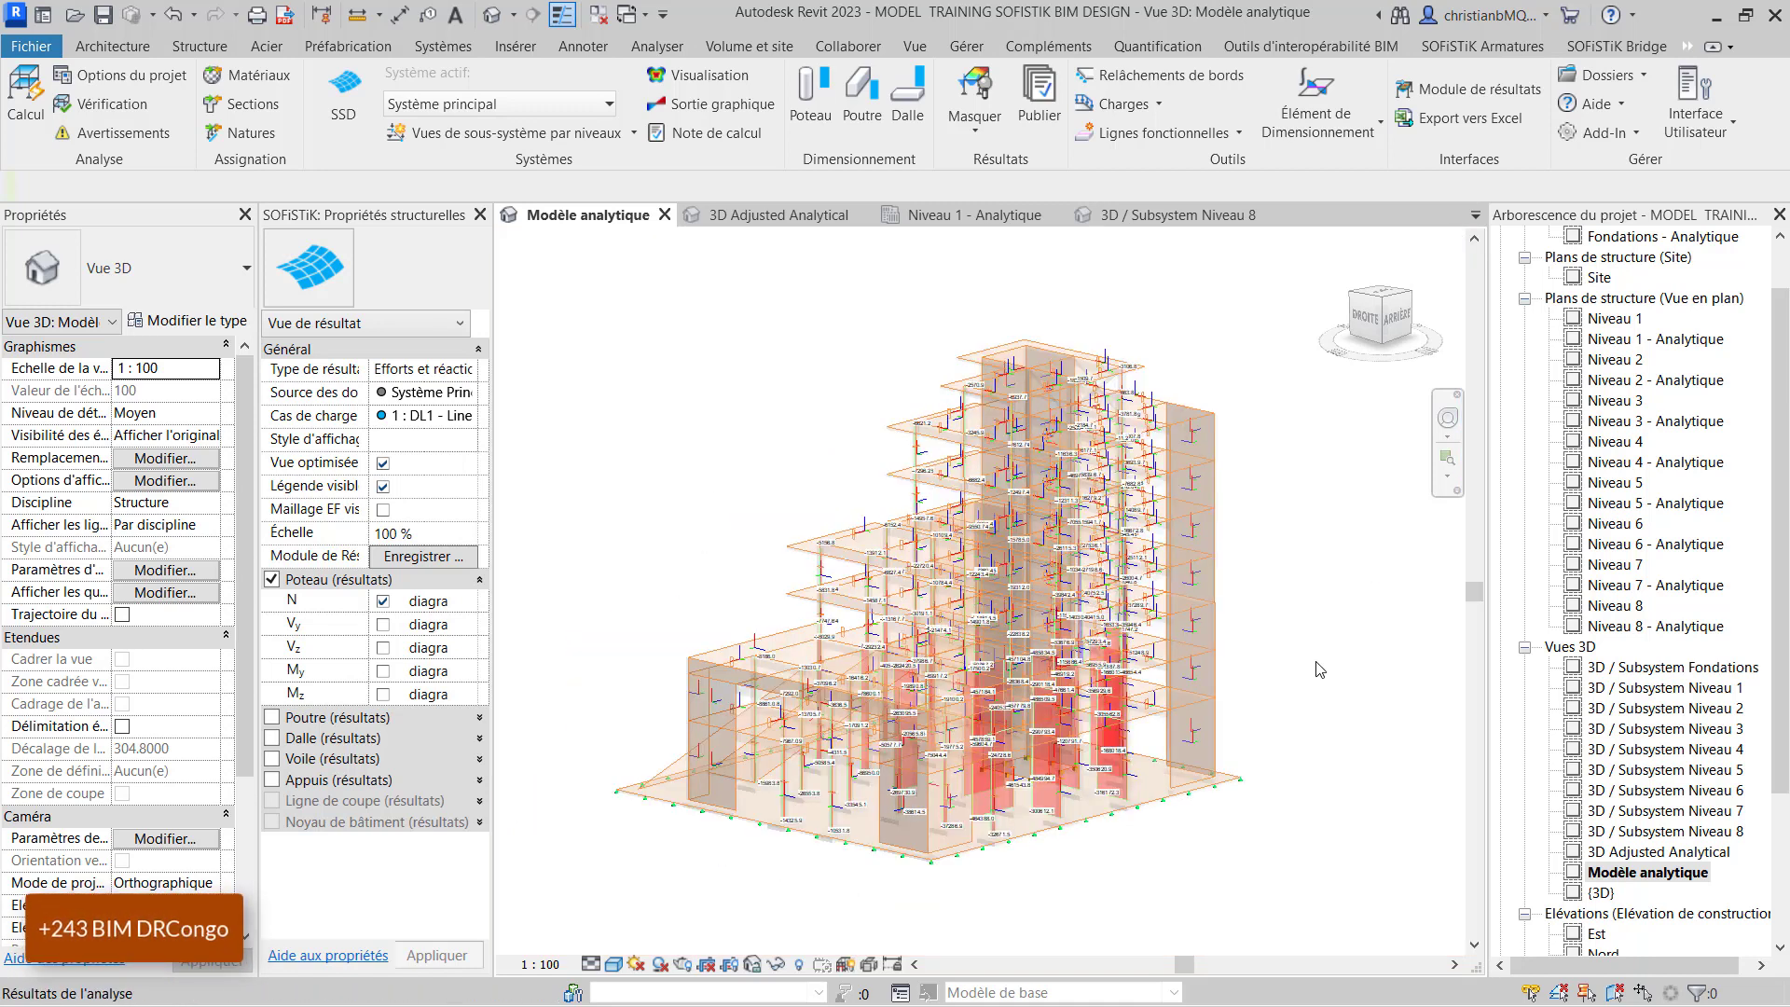
- Activate Subsystem Niveau 1 and, in its 3D view, hide the Charges appliquées category and show Cas de charges appliquées
left_click(563, 104)
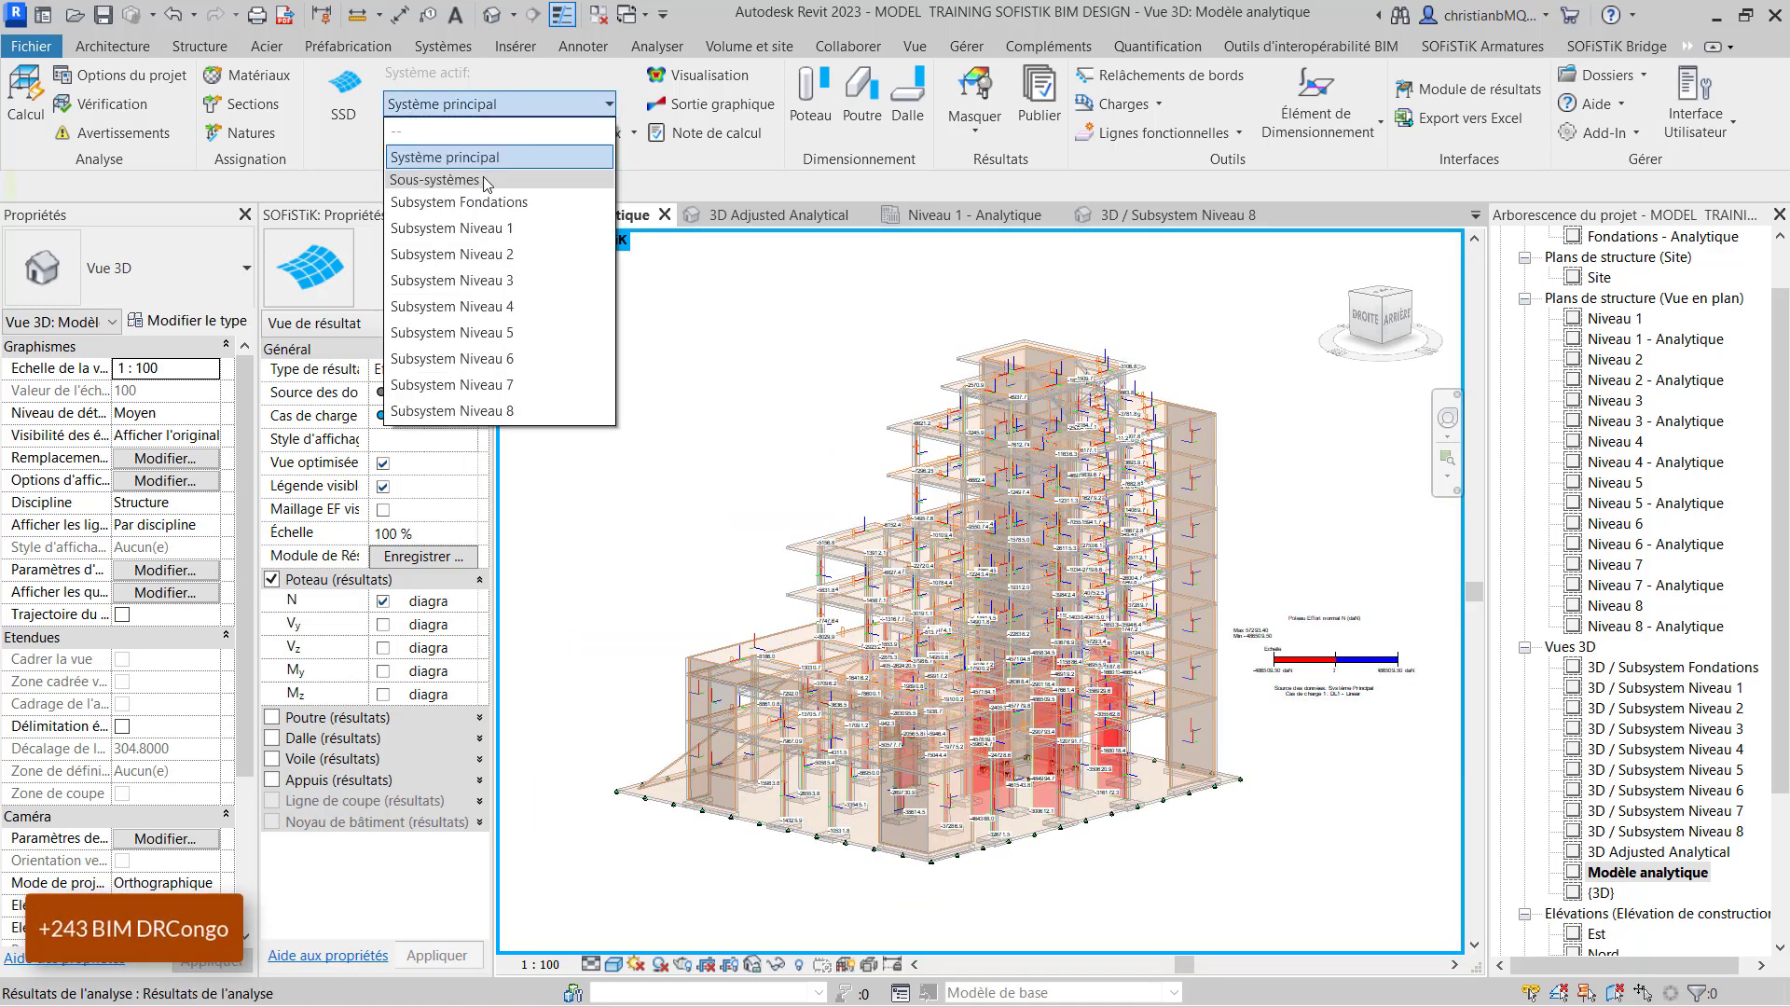
left_click(485, 233)
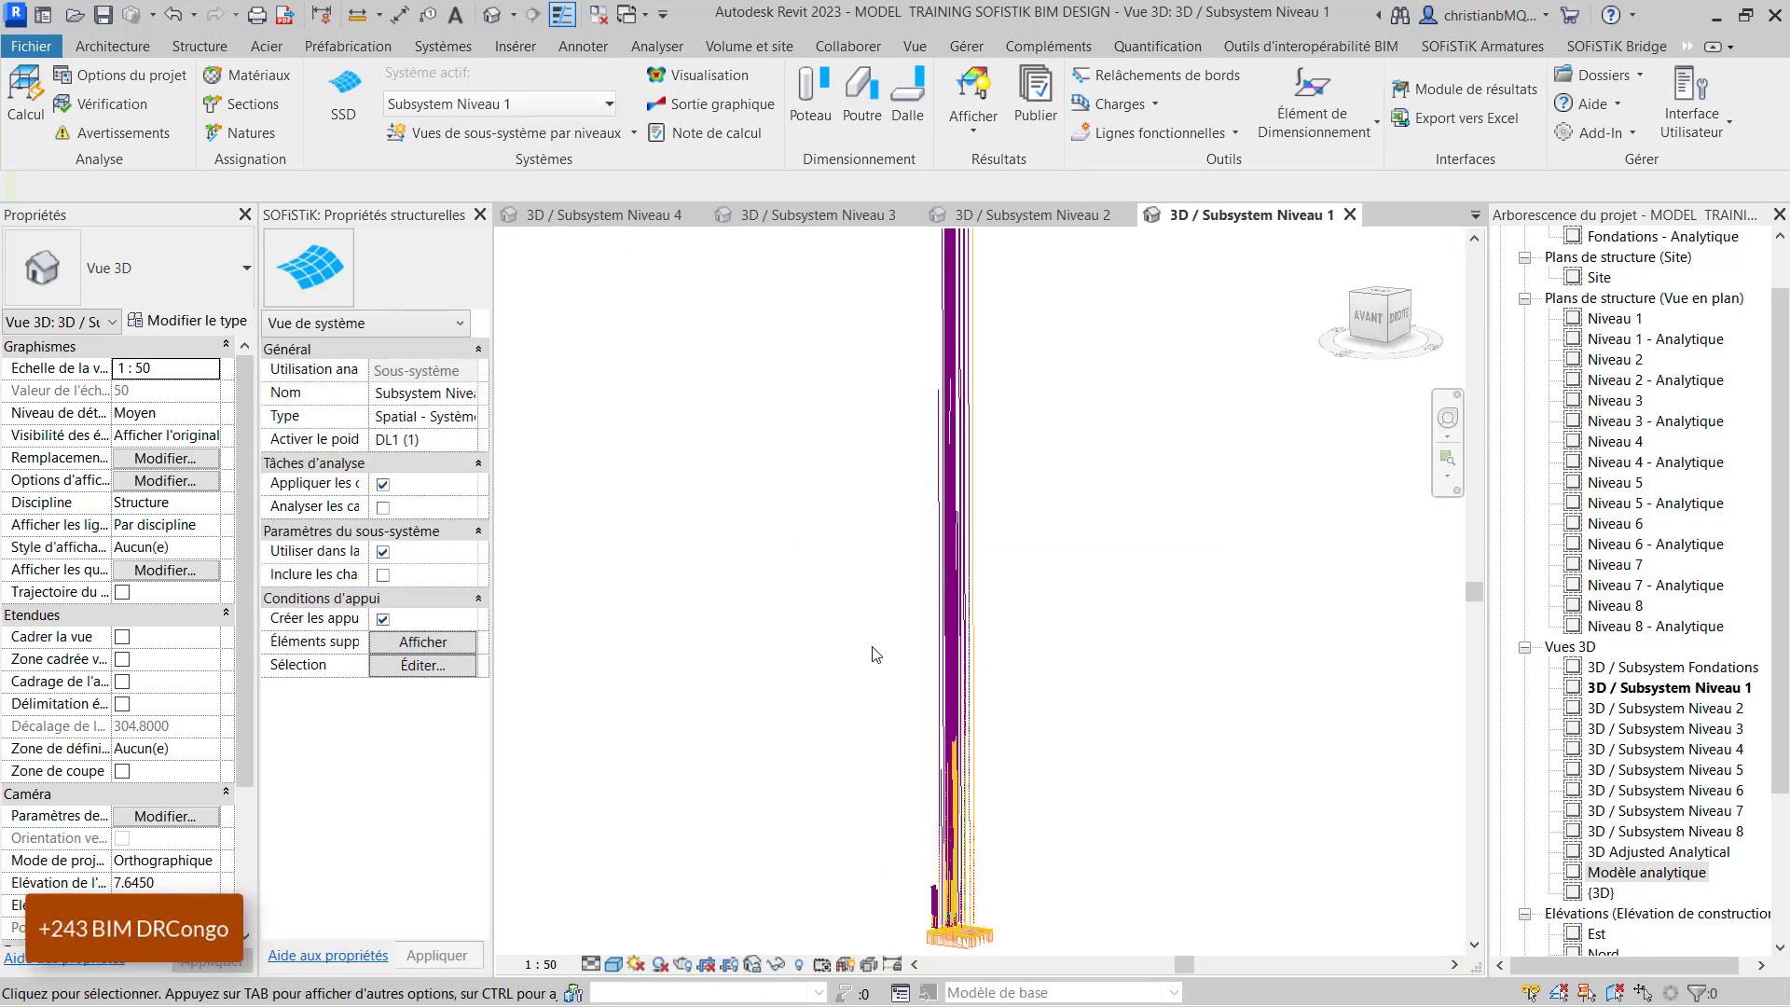
key("v")
key("v")
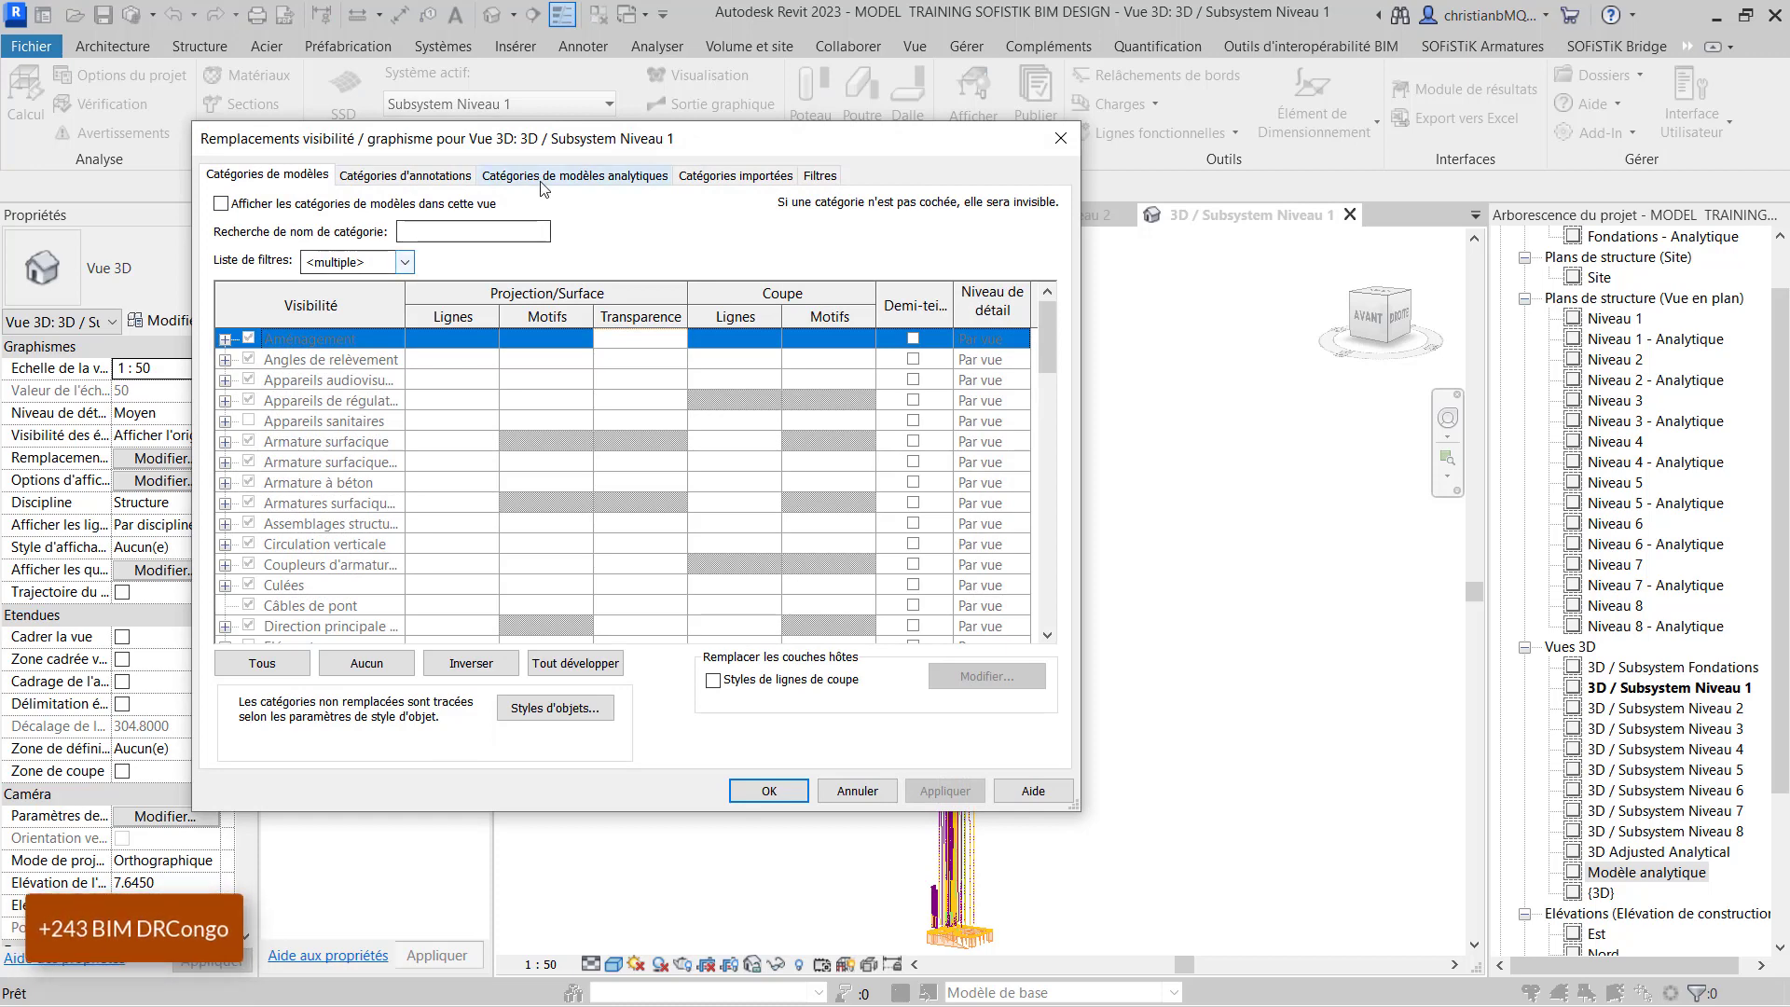
left_click(540, 177)
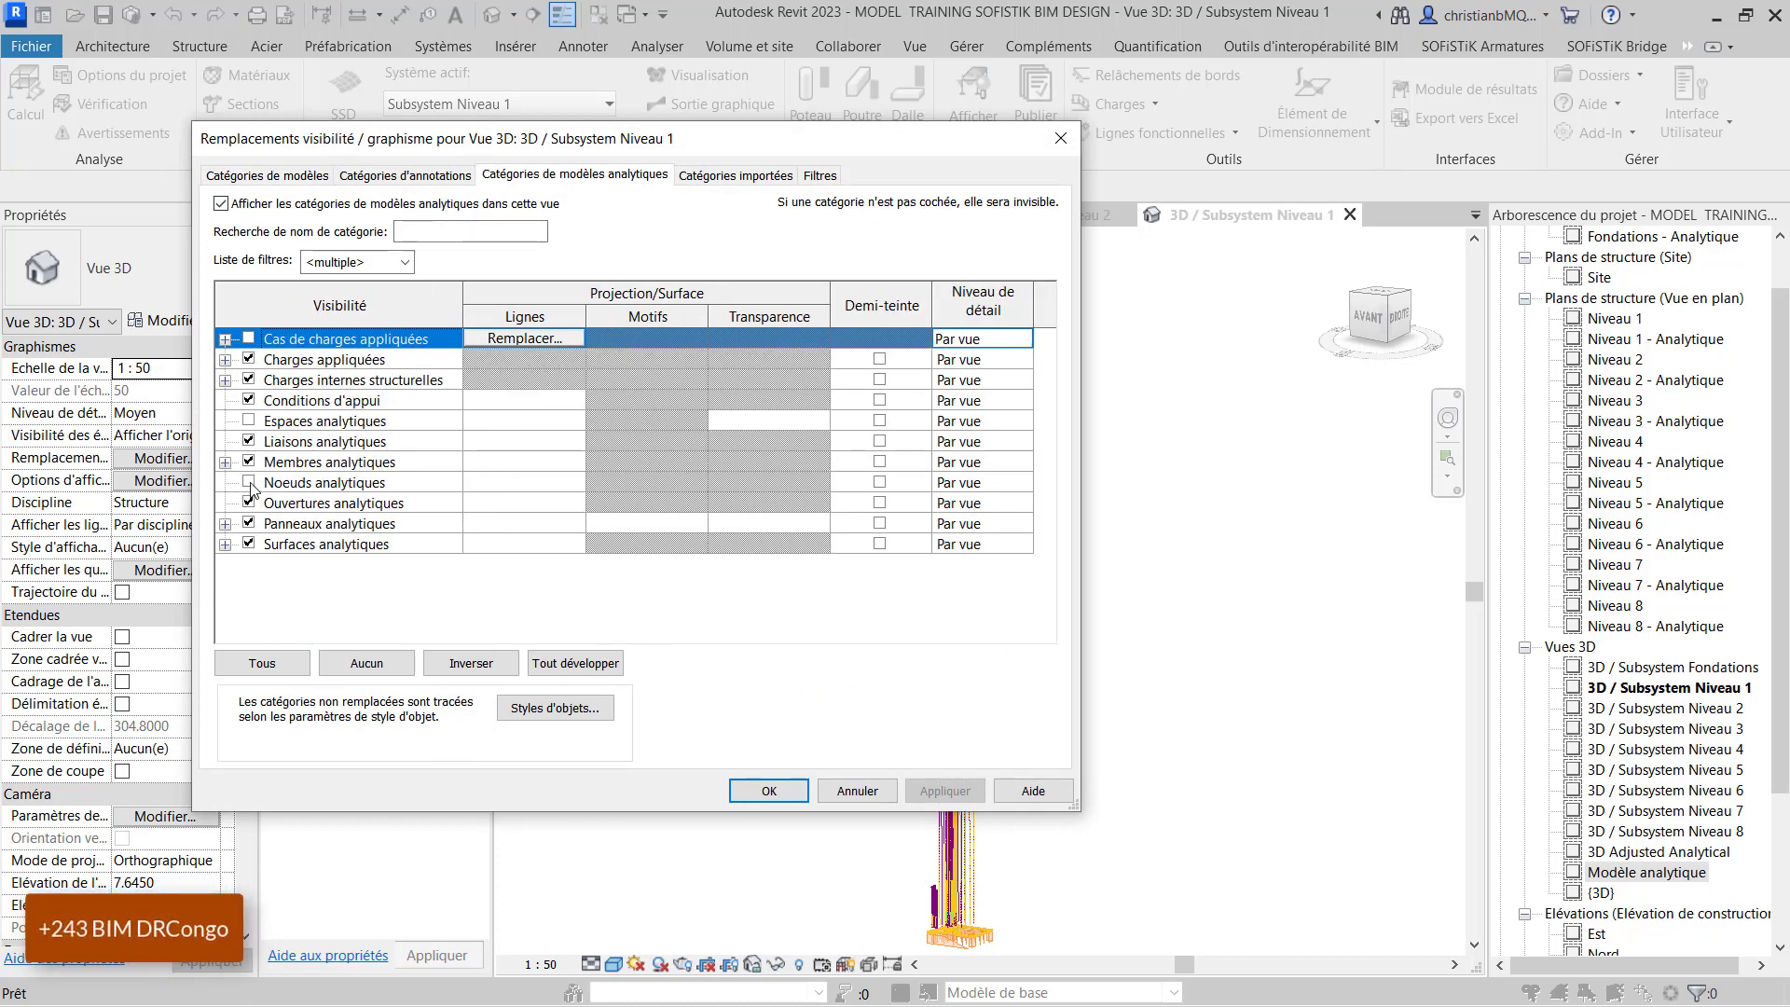
left_click(248, 359)
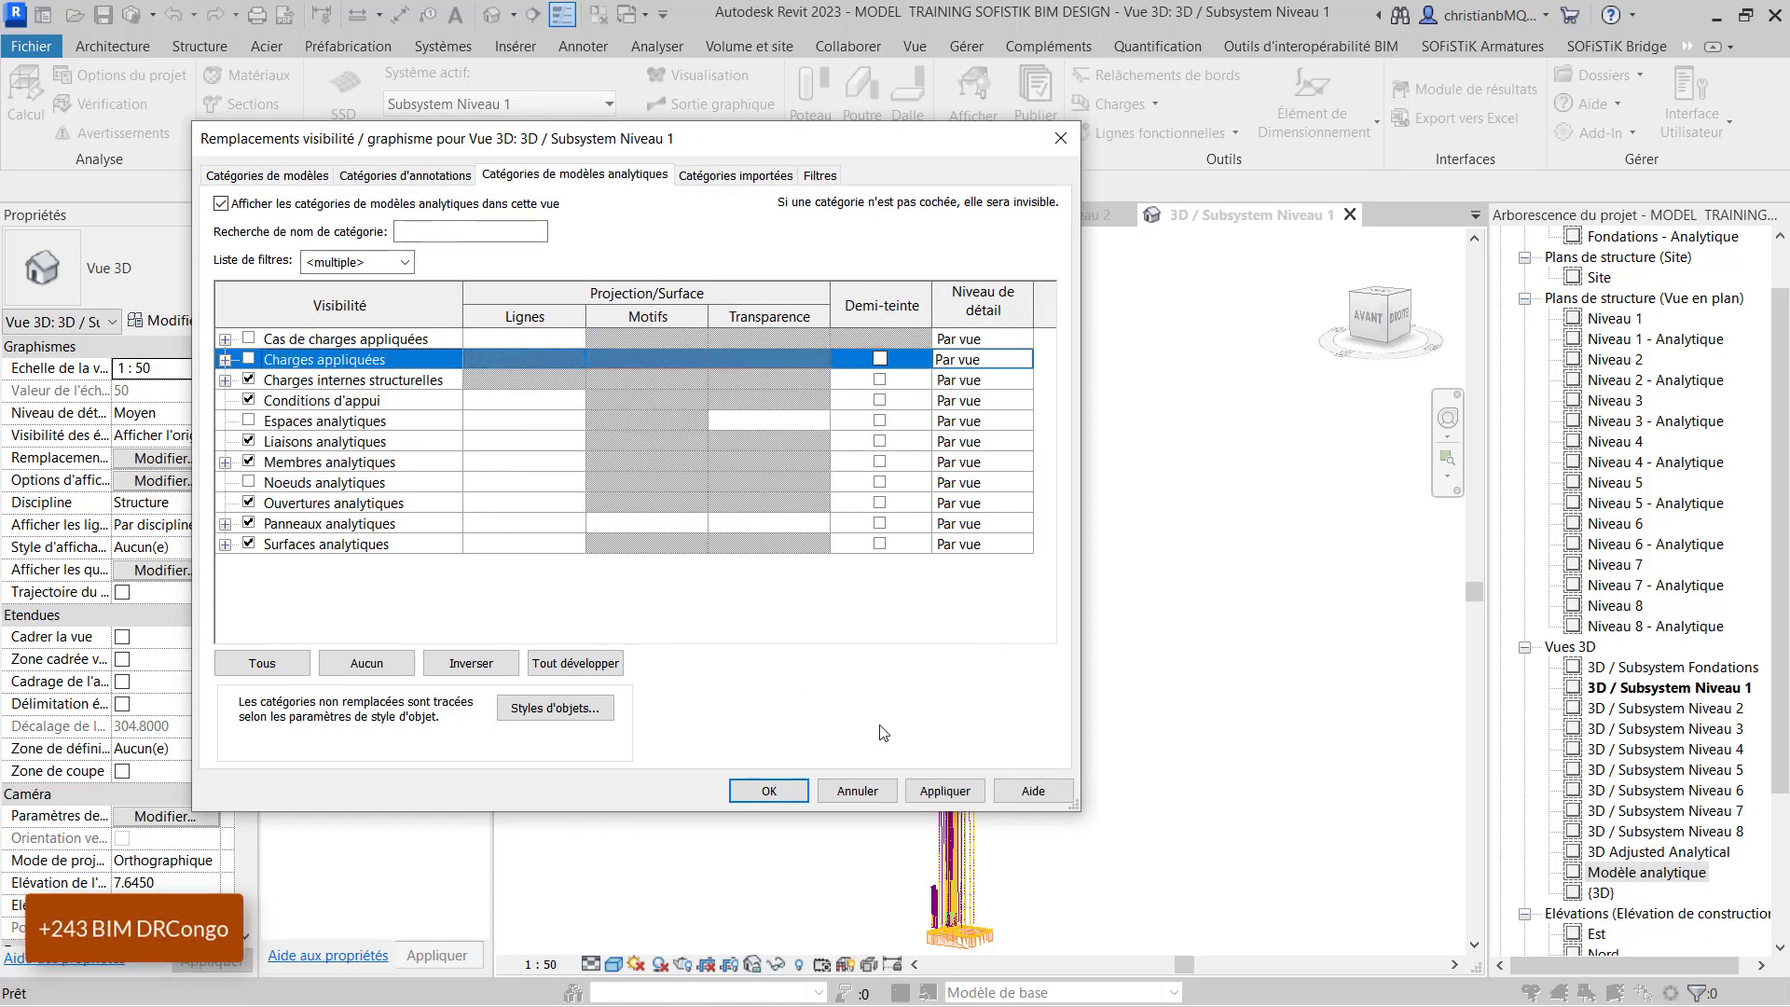
left_click(248, 339)
left_click(248, 358)
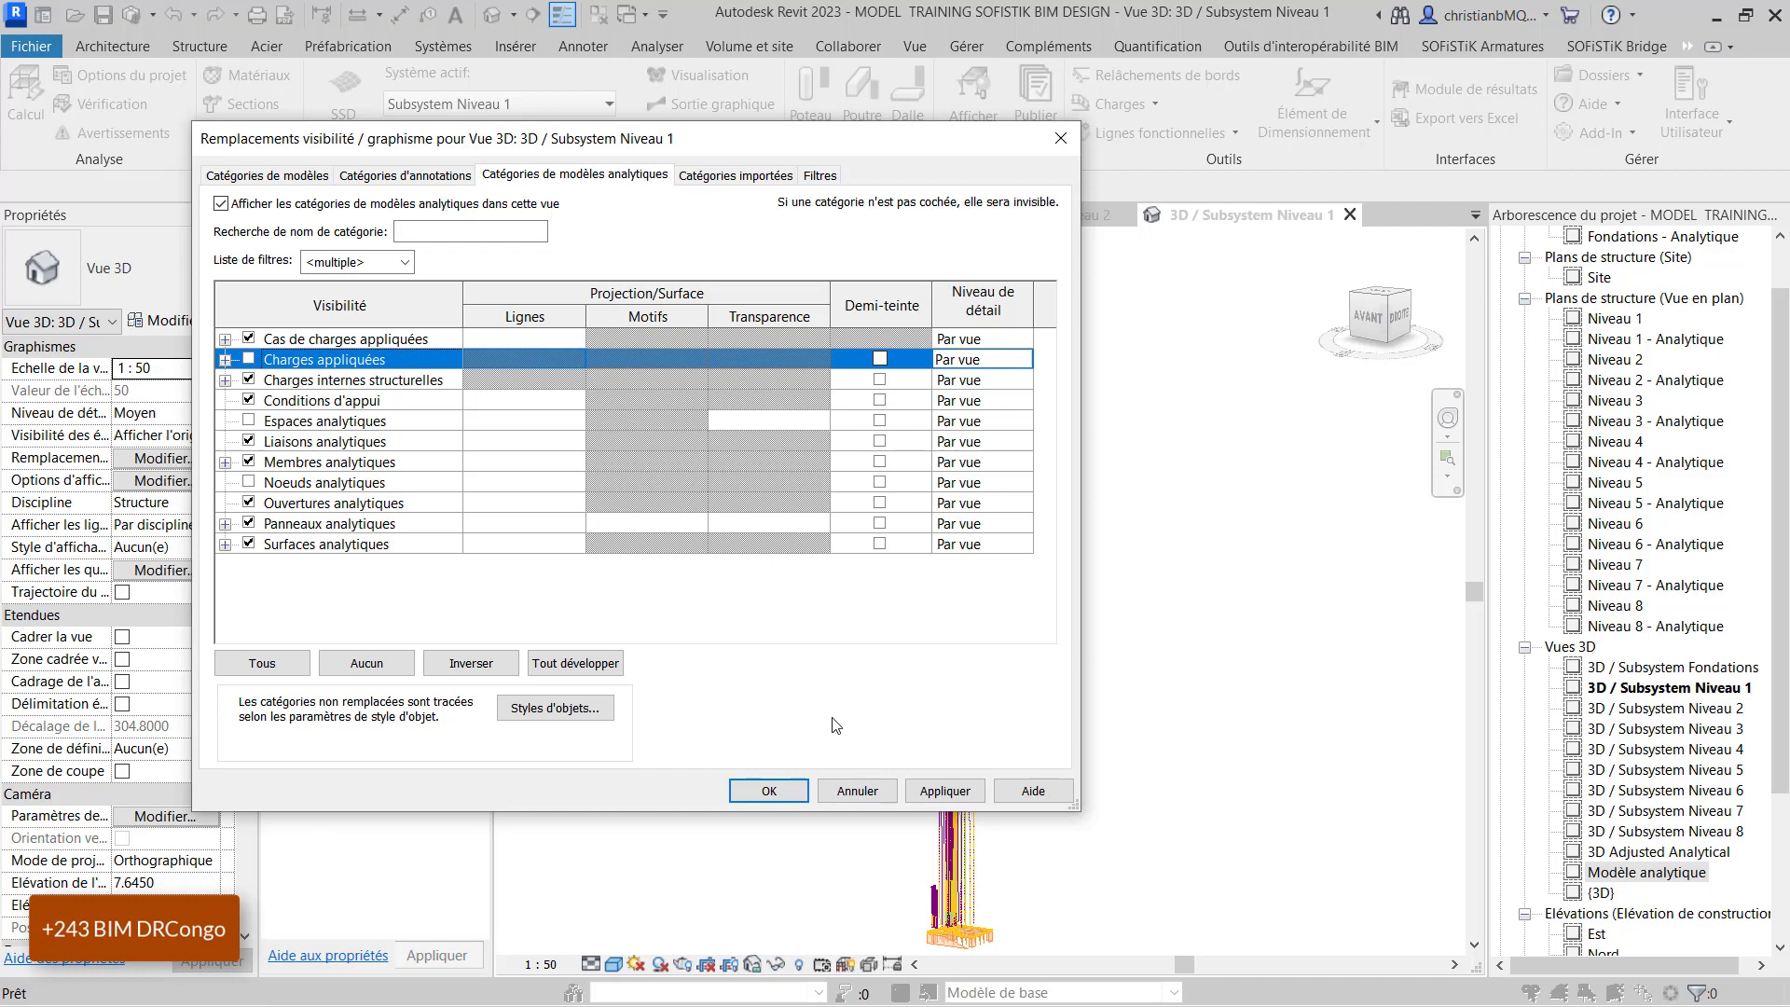
left_click(943, 791)
left_click(833, 794)
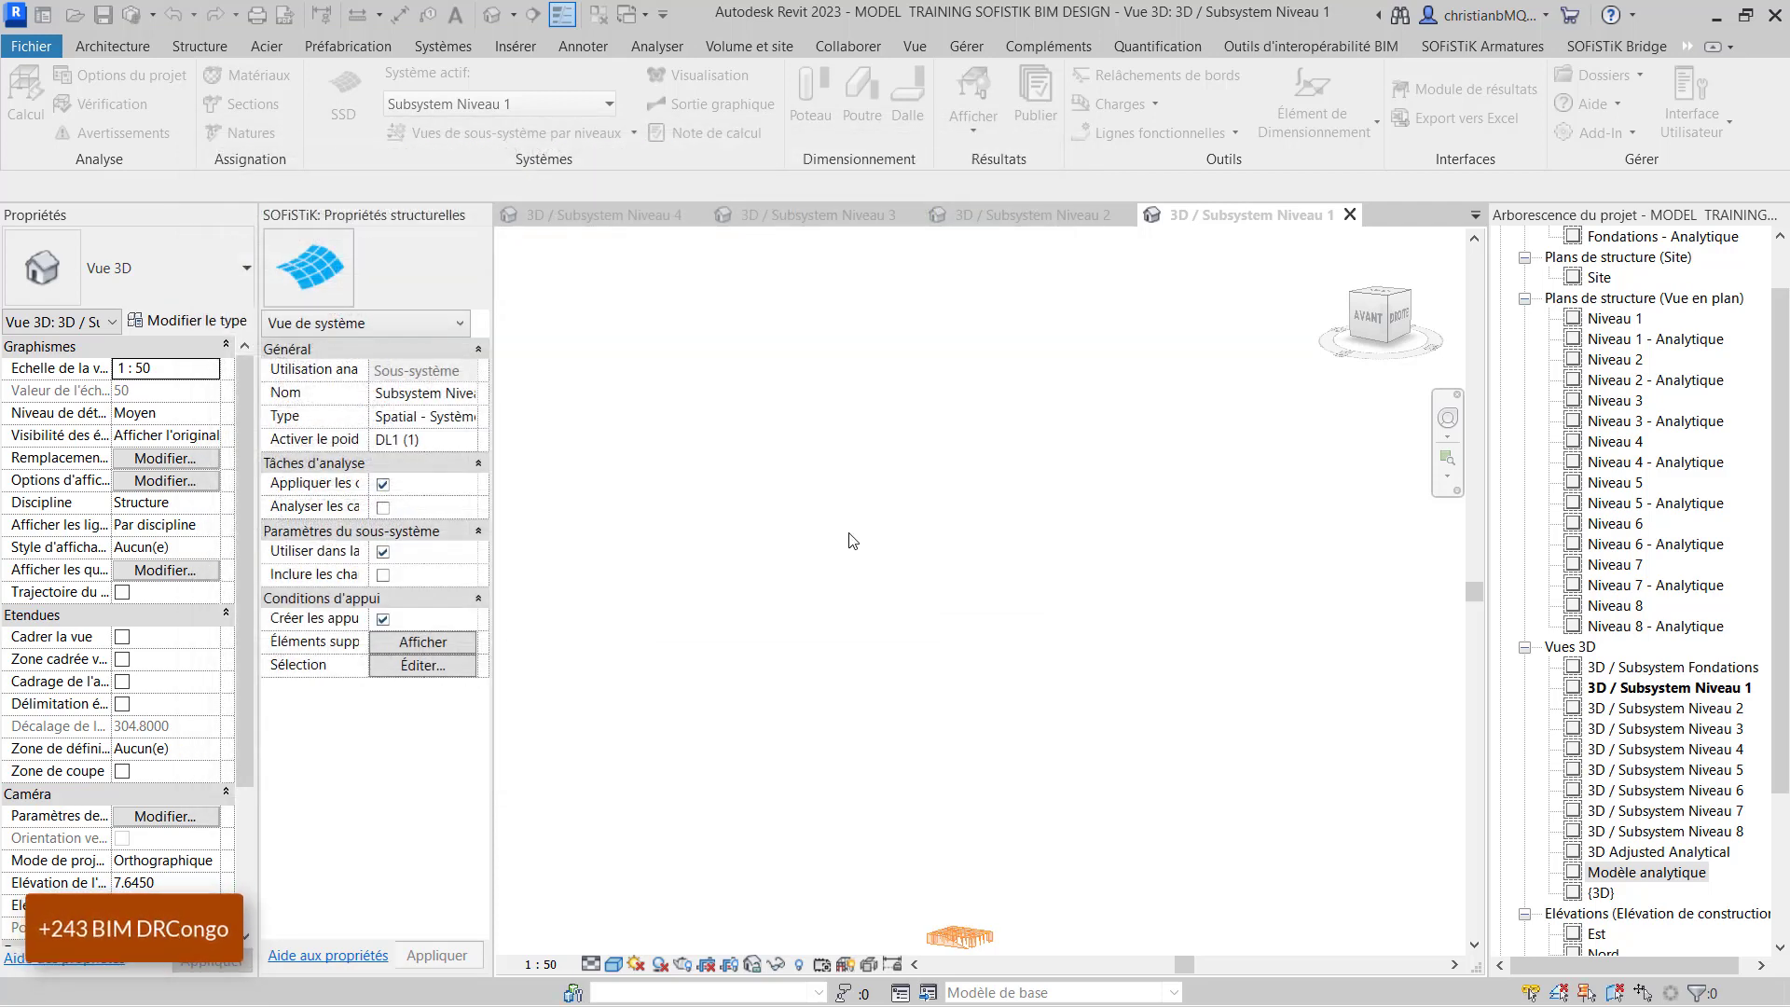
- Turn on the SOFiSTiK results display for the Niveau 1 analytical model
scroll(891, 787, "up", 5)
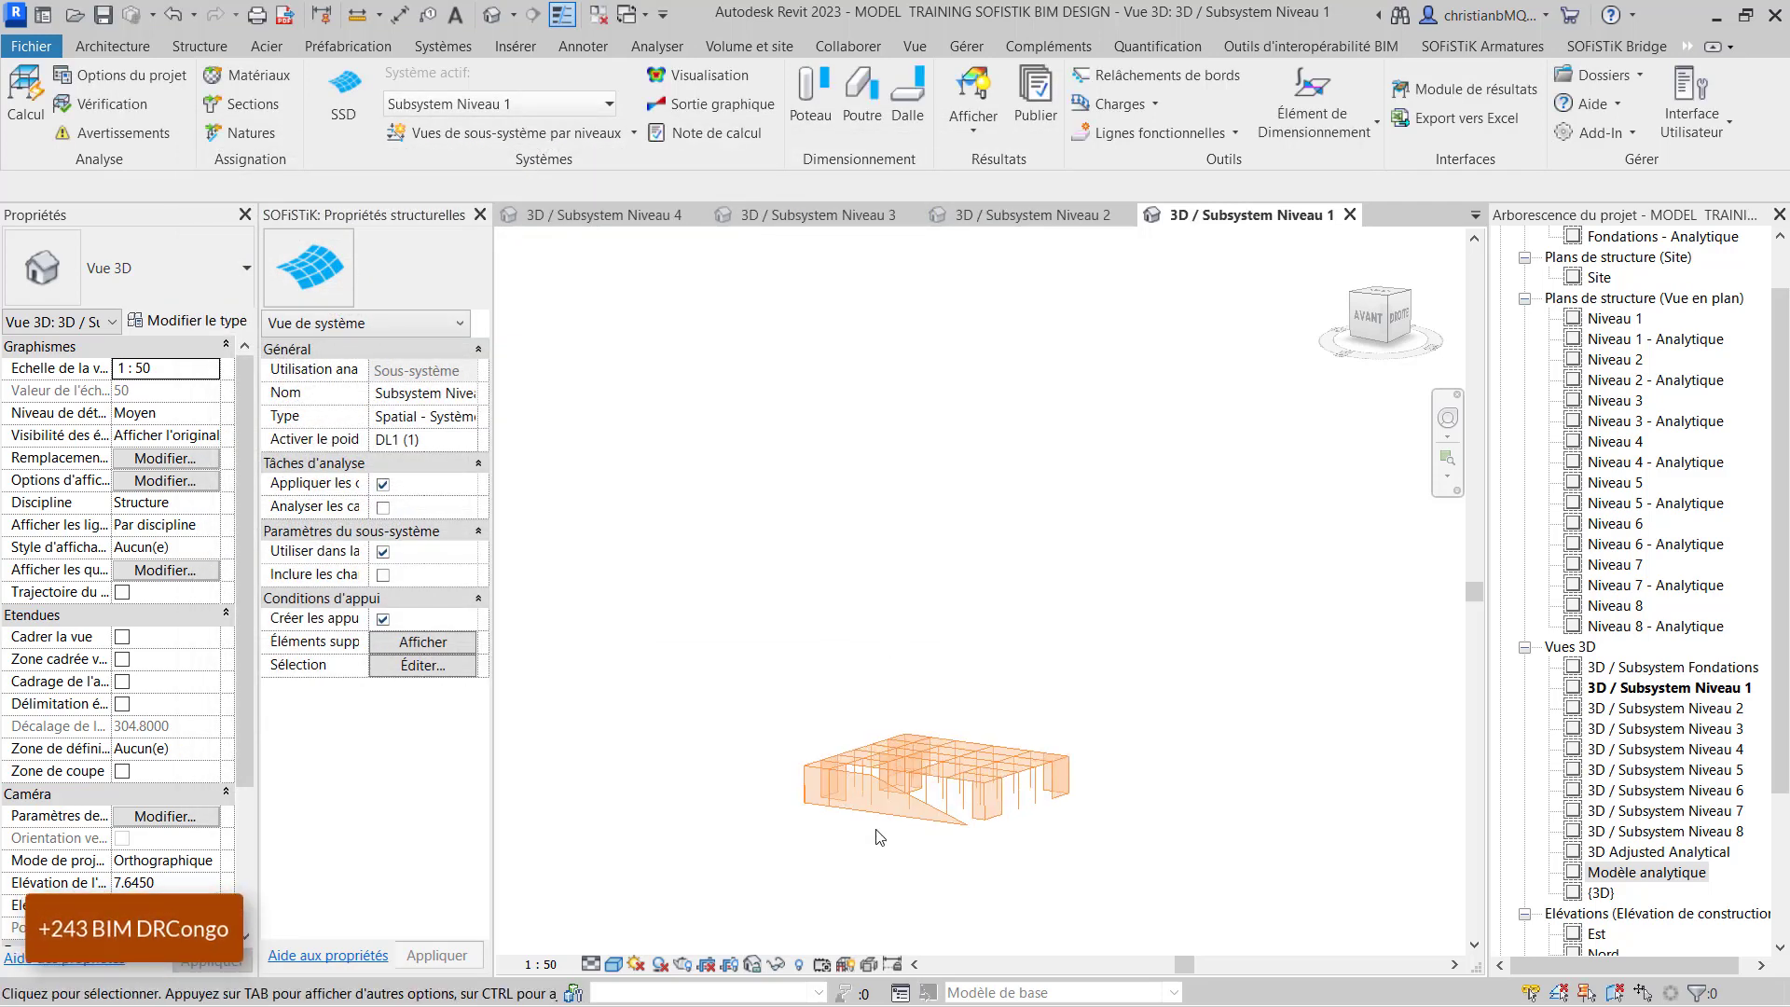
scroll(923, 760, "up", 3)
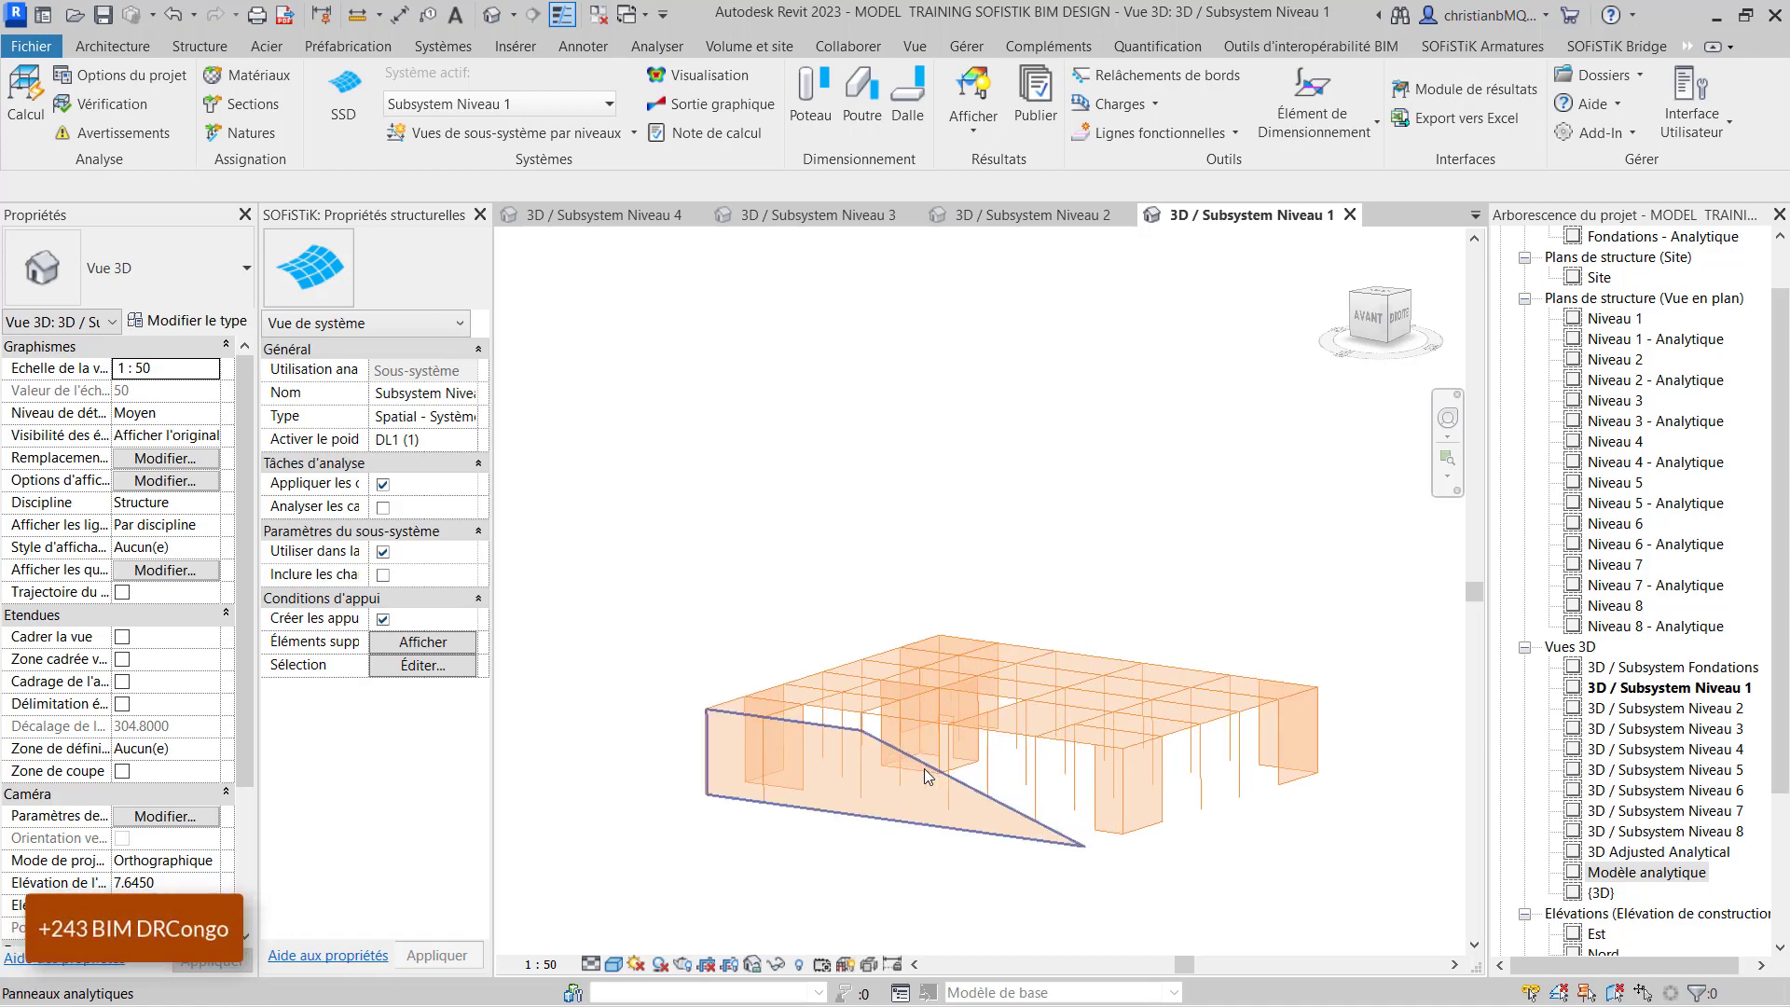
scroll(823, 493, "down", 1)
scroll(885, 682, "up", 1)
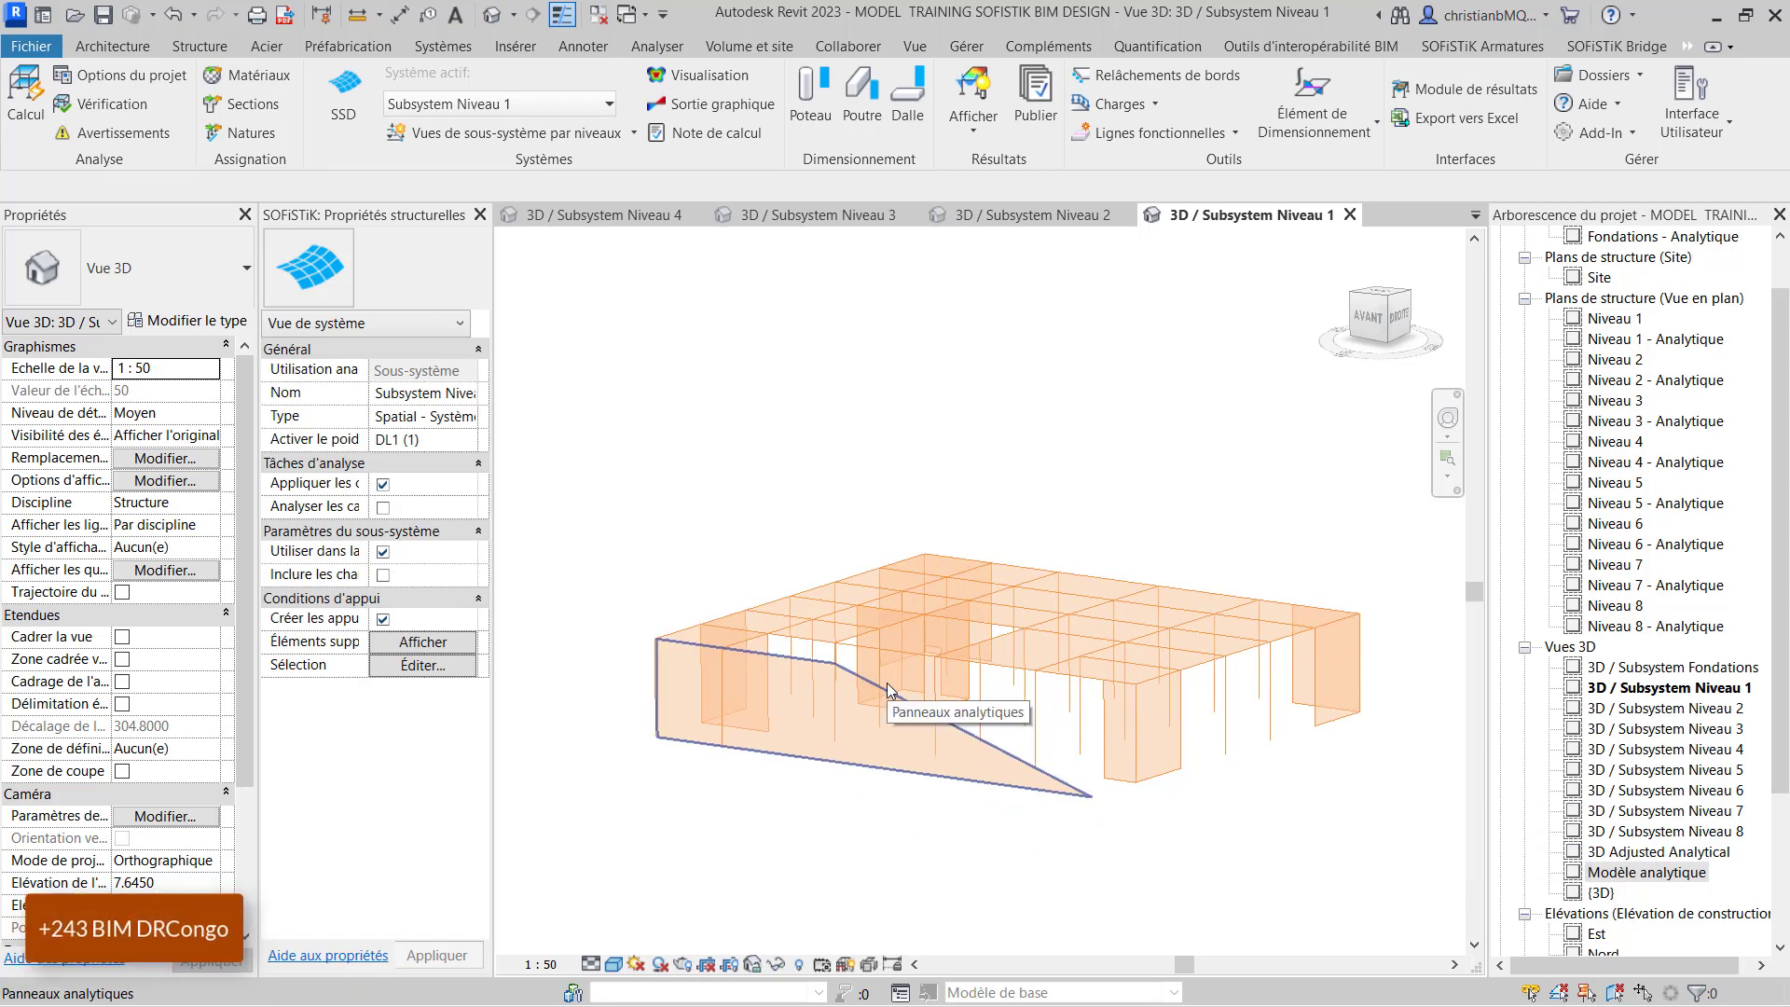
left_click(989, 92)
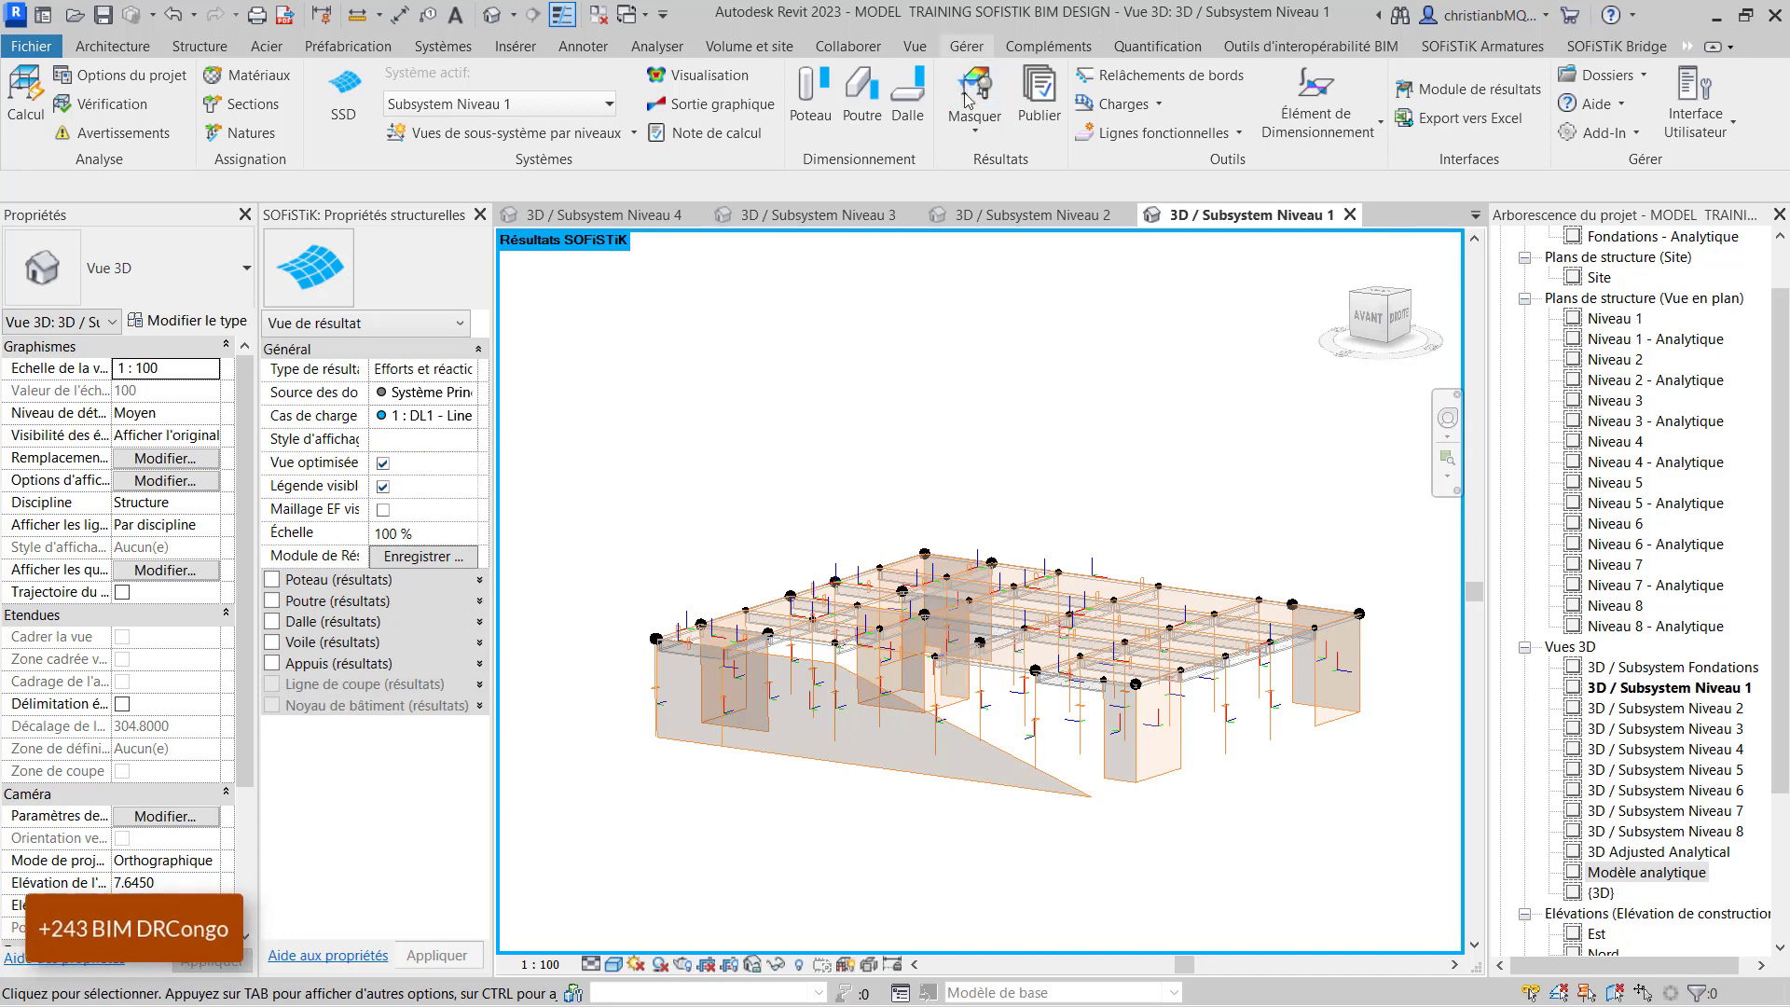
- Apply the column results with the normal force N diagrams to the Niveau 1 view, keeping load case 1 : DL1
left_click(471, 418)
left_click(475, 424)
scroll(840, 799, "up", 2)
scroll(834, 531, "down", 2)
scroll(1137, 632, "up", 1)
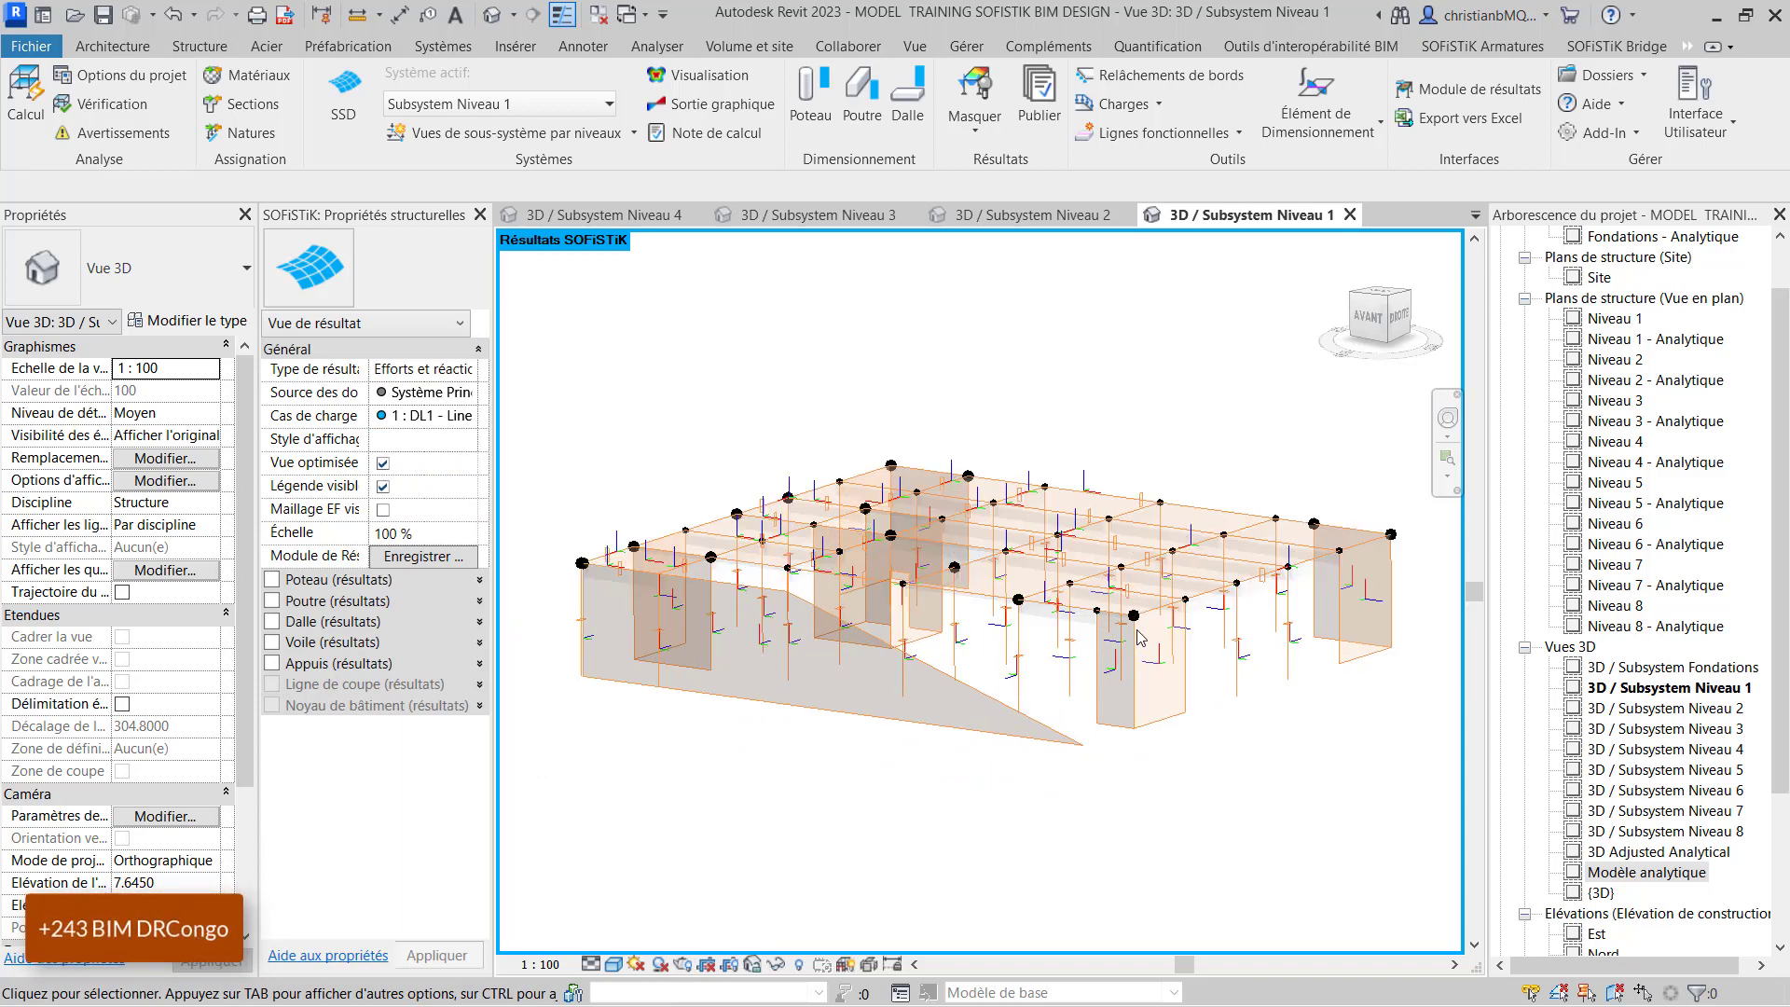
left_click(272, 580)
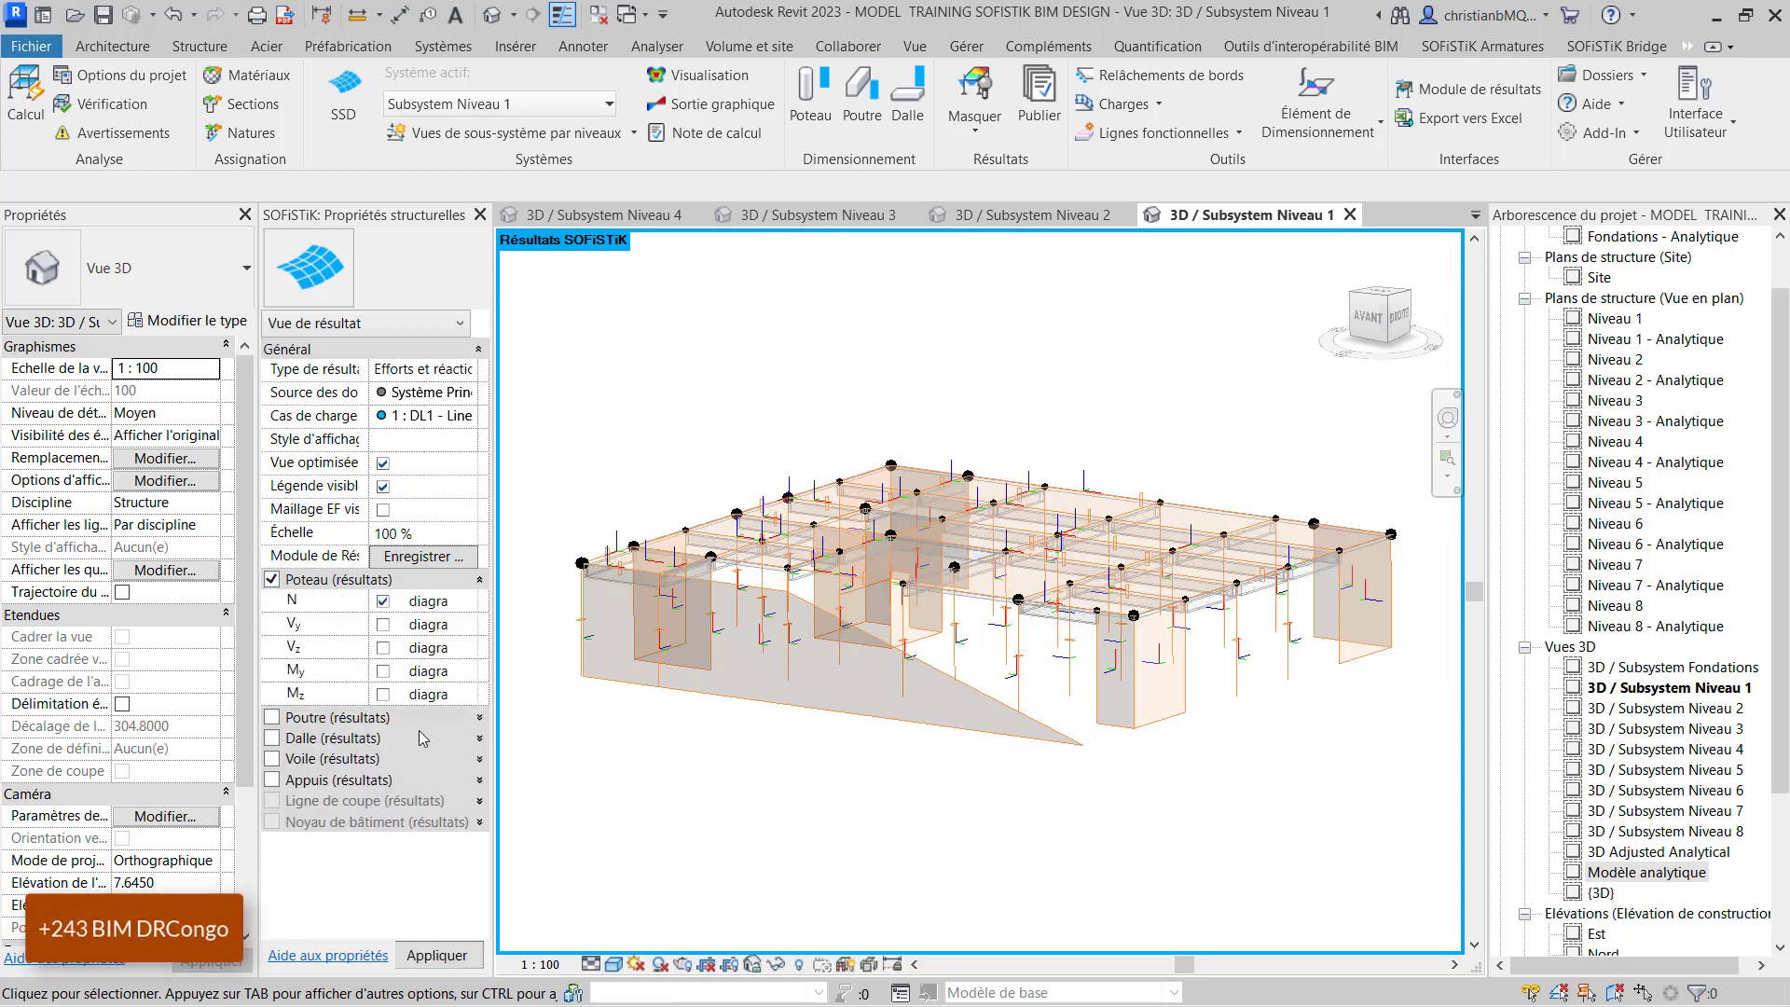
left_click(438, 956)
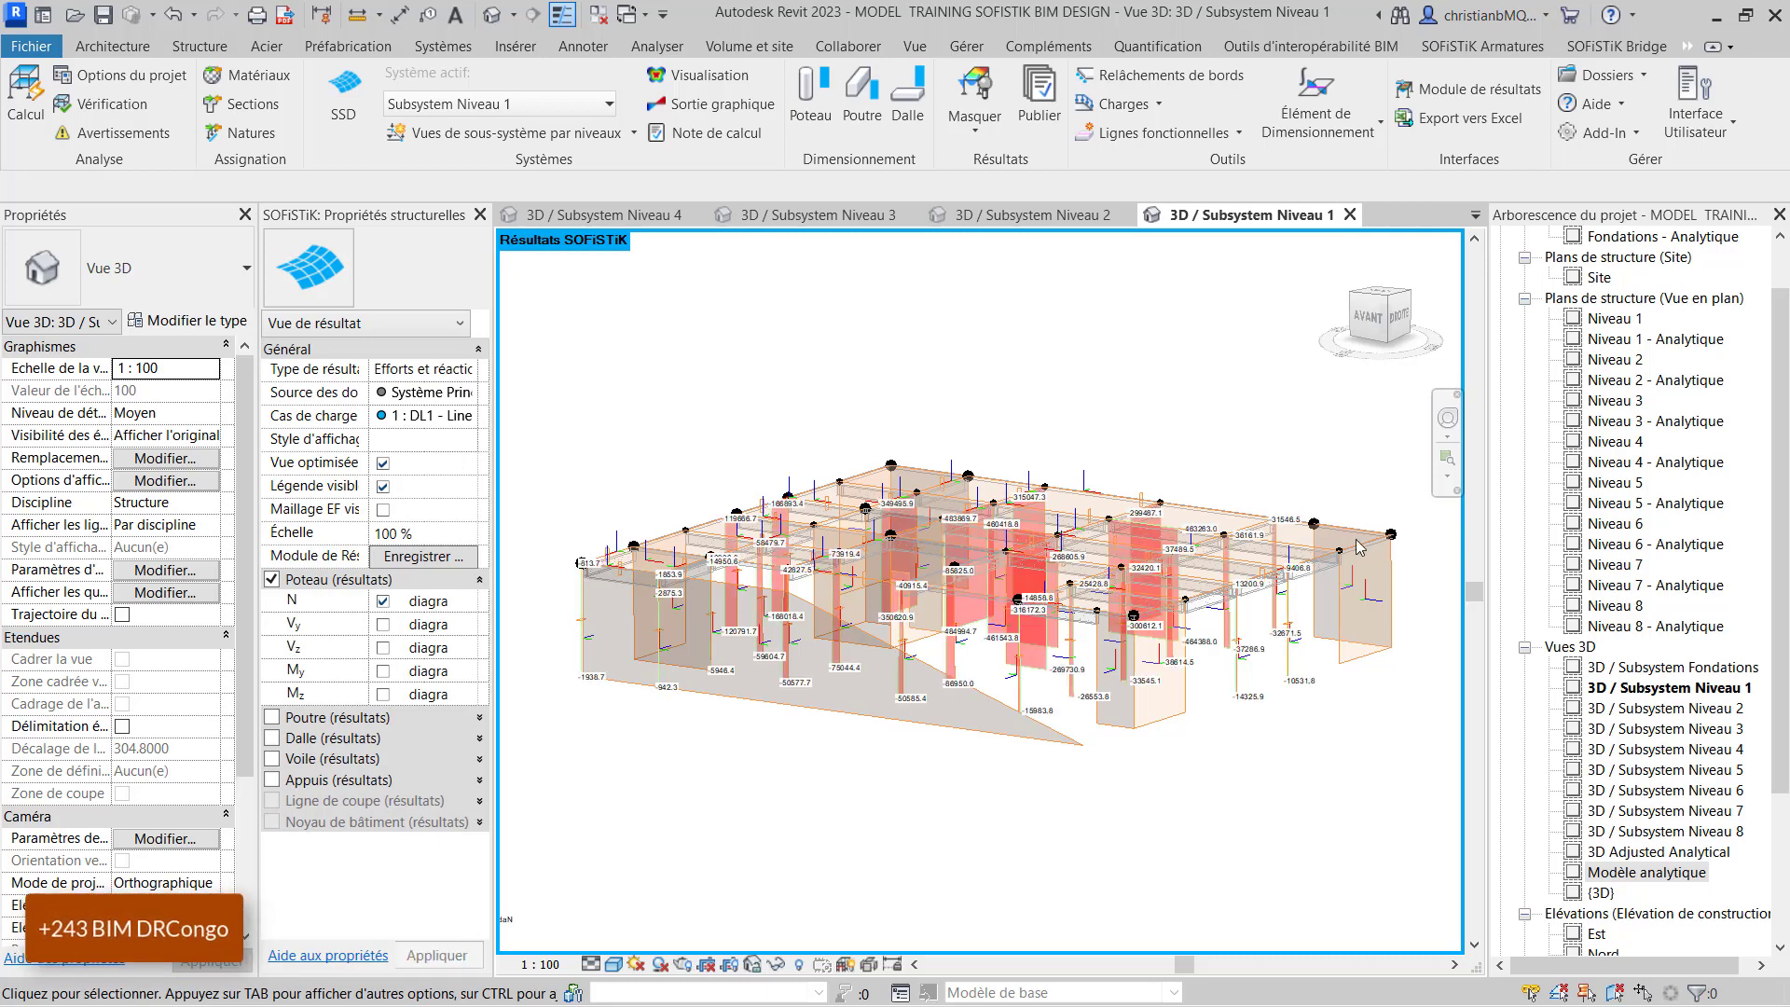
- Add the shear force Vy diagrams to the column results on Niveau 1
scroll(1039, 590, "up", 1)
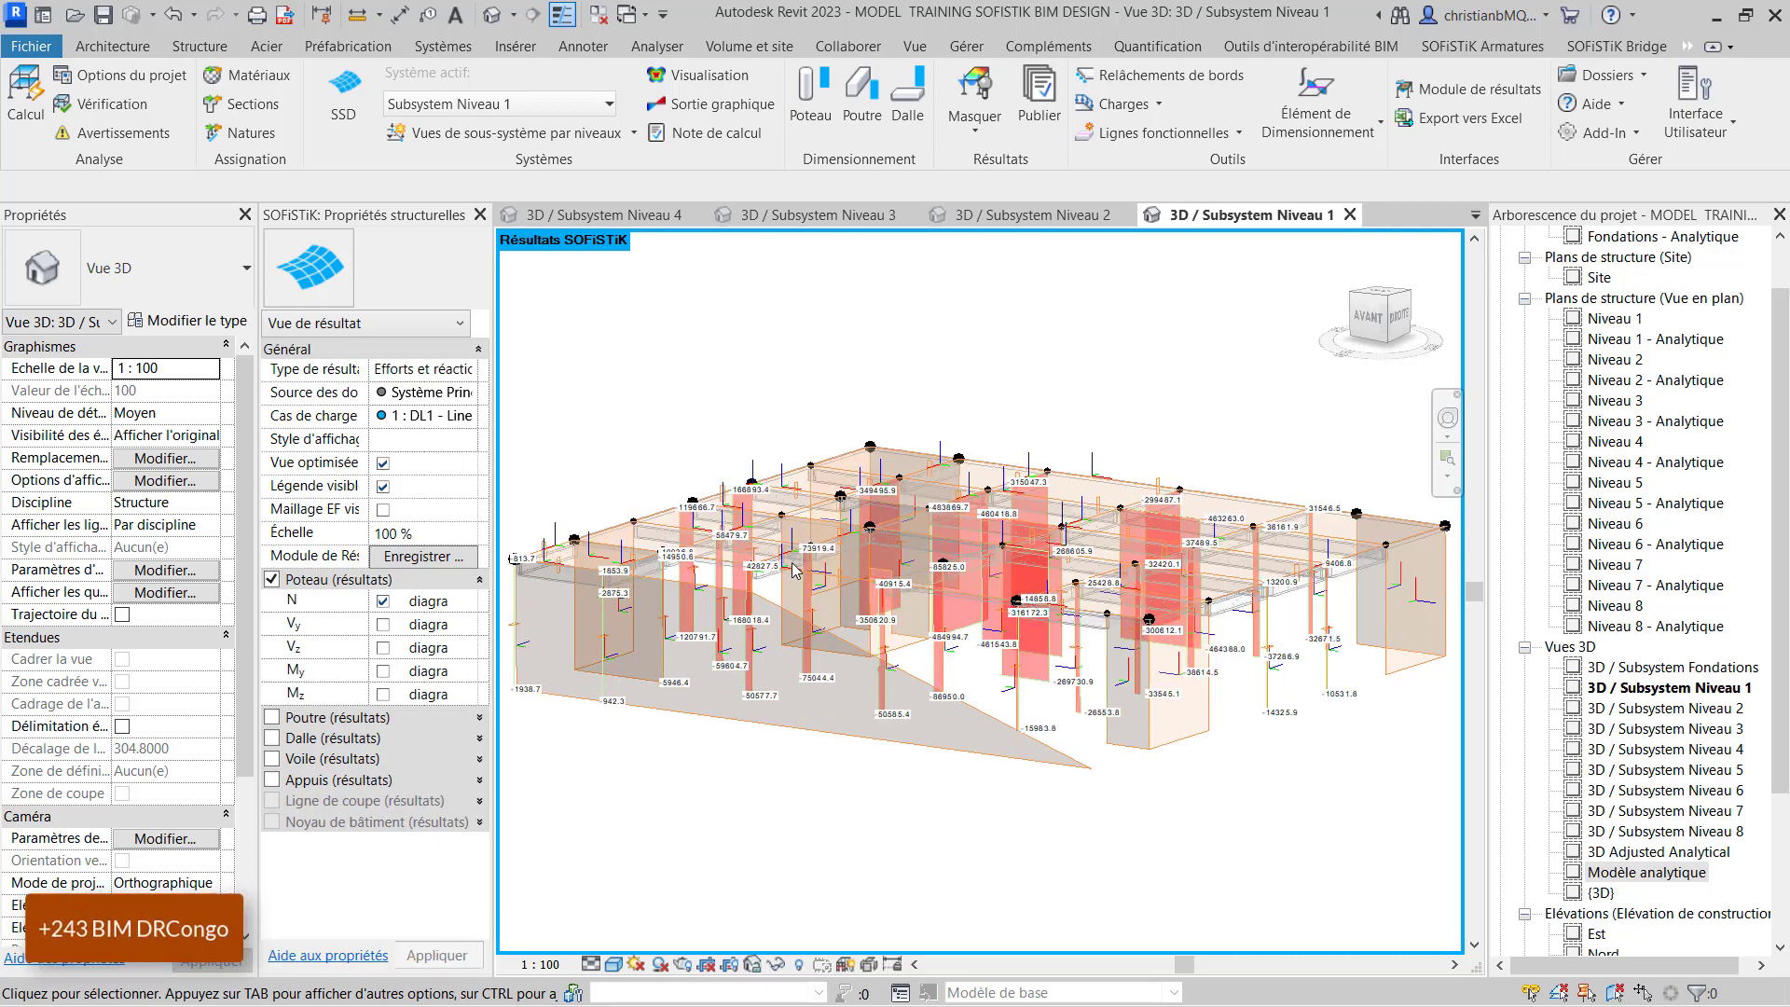
scroll(556, 589, "up", 1)
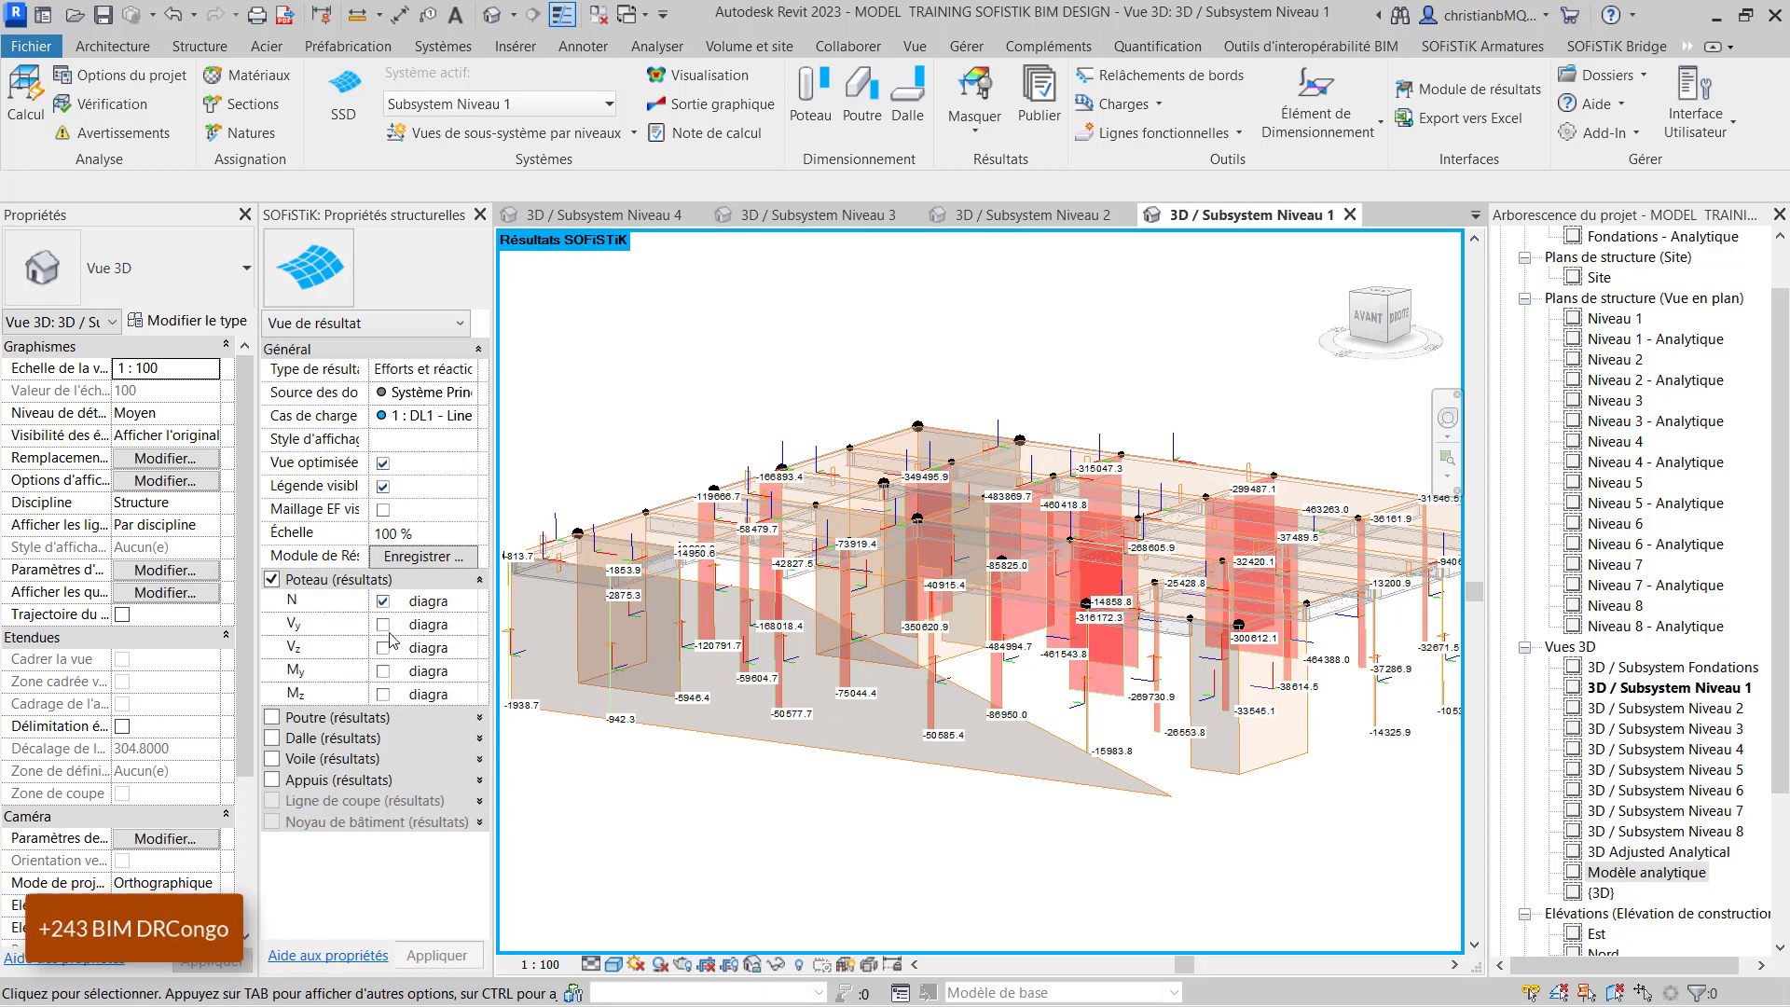
left_click(383, 625)
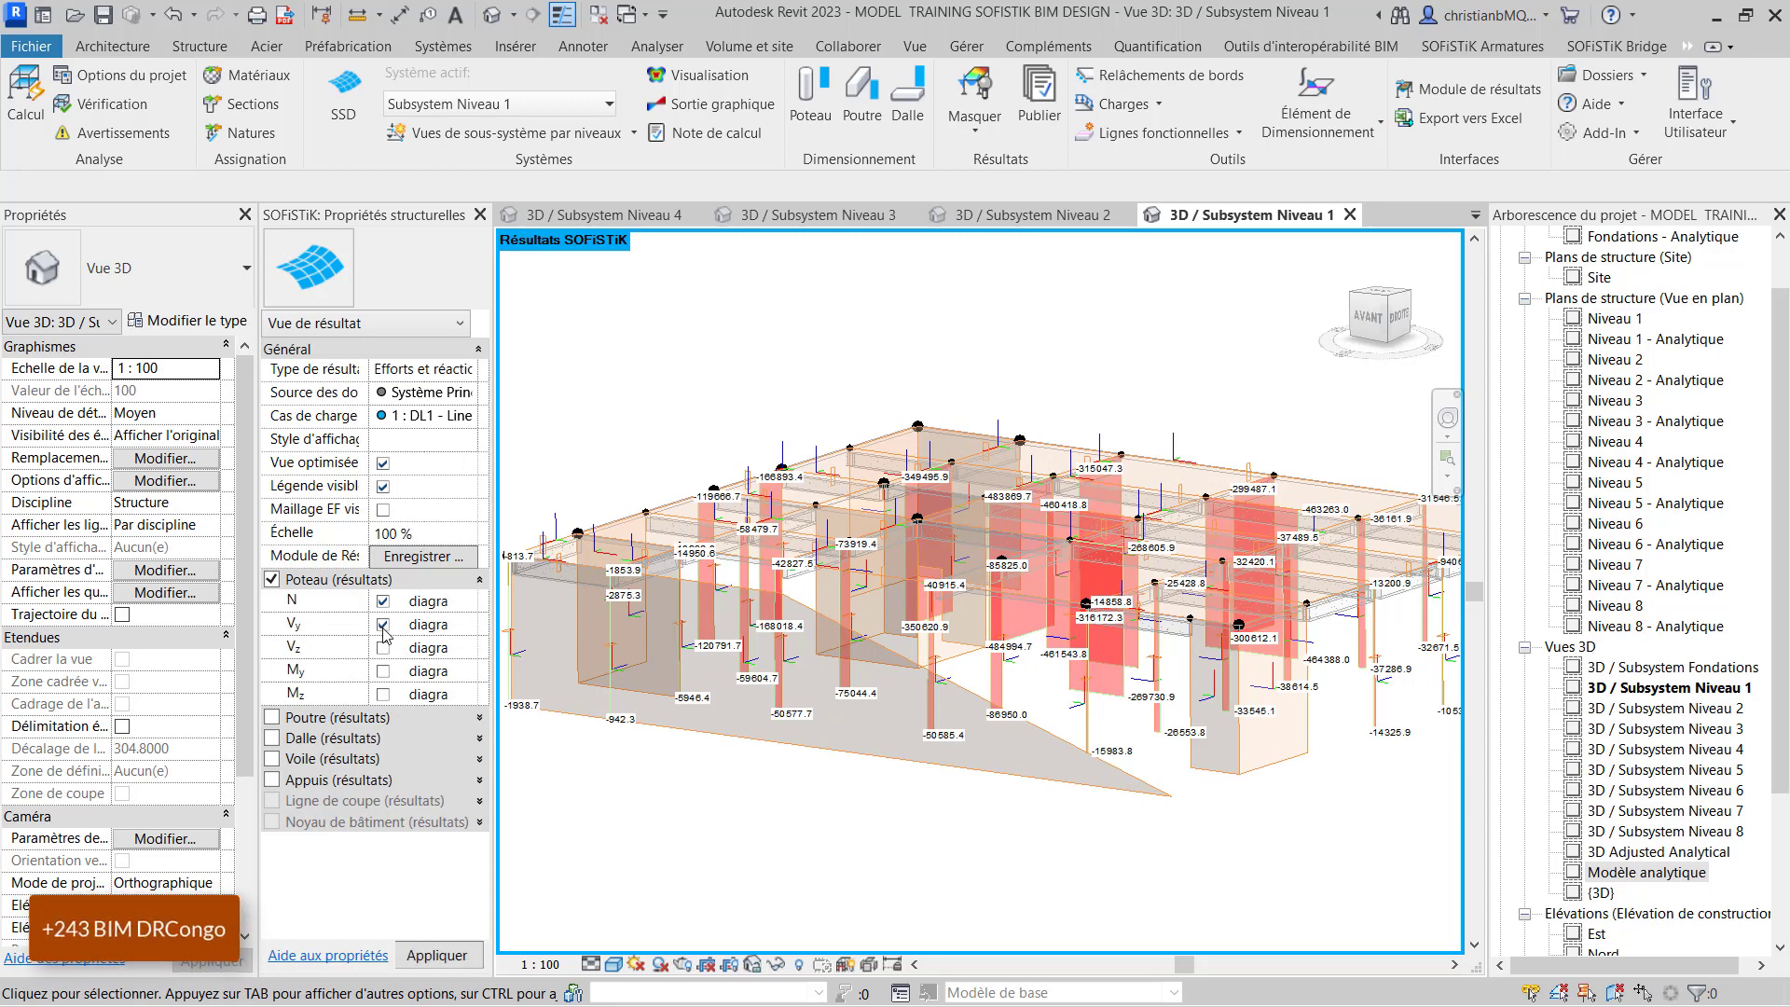
left_click(442, 969)
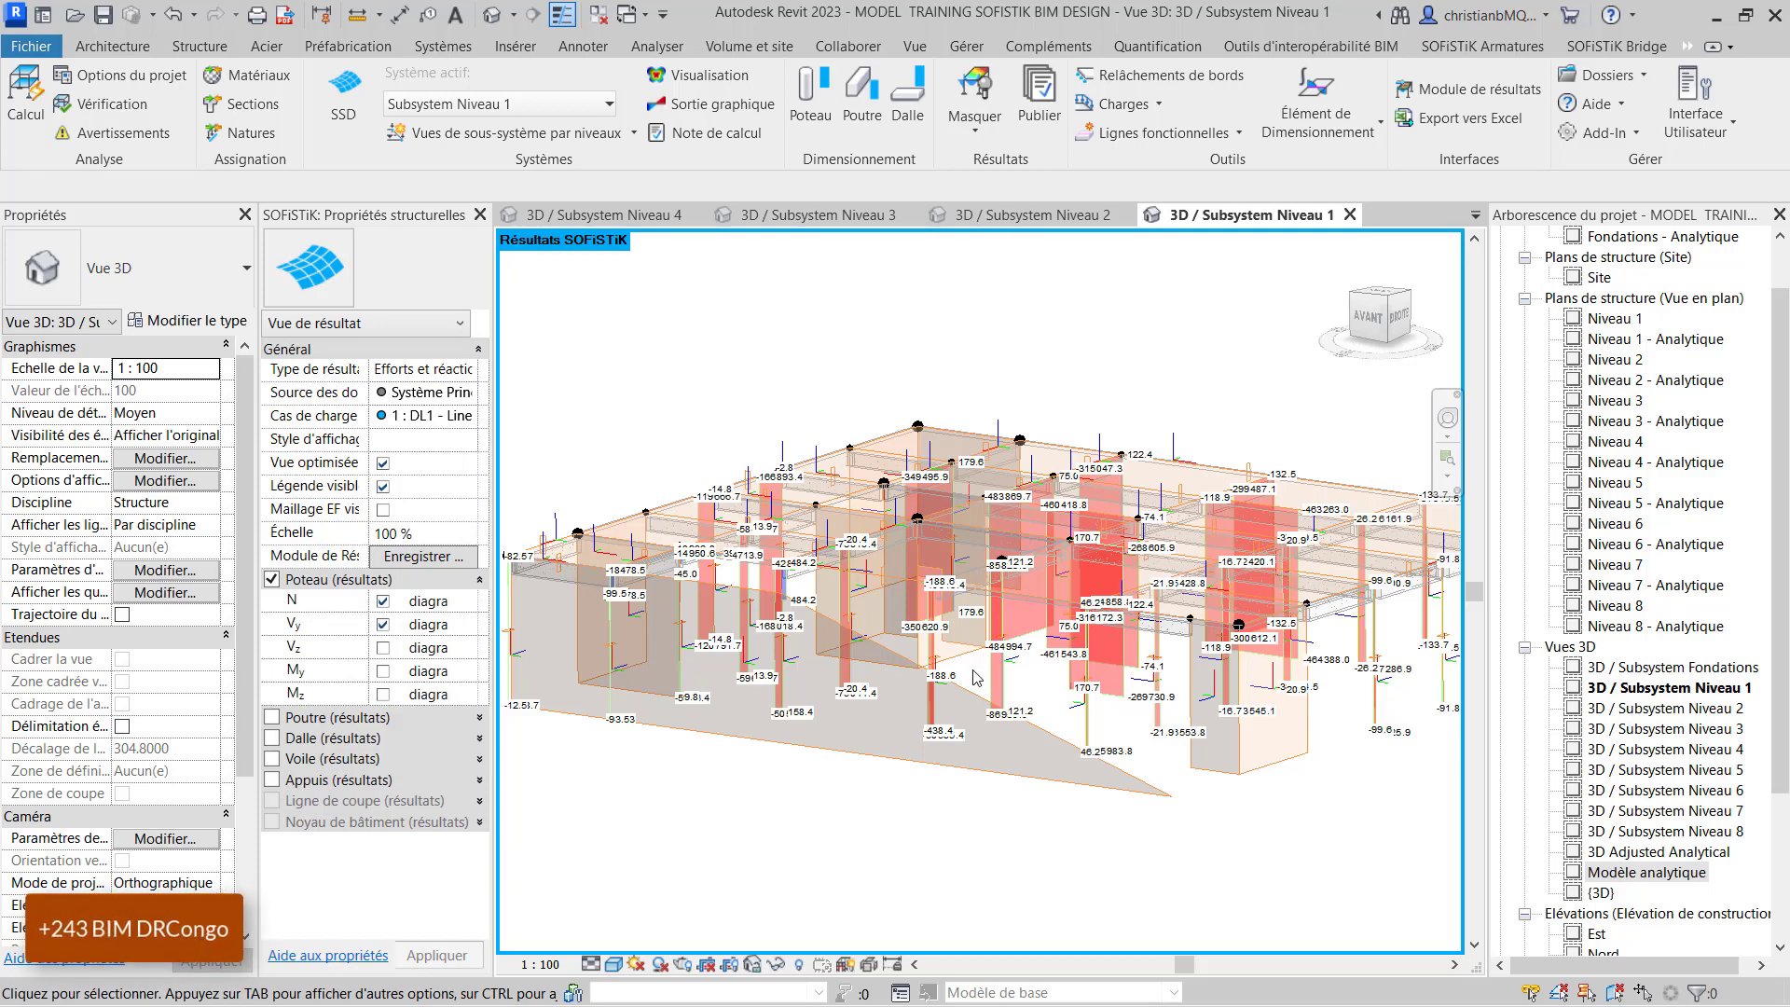
- Examine the N and Vy values on the Niveau 1 columns from the right side and from the front
scroll(973, 670, "up", 2)
scroll(831, 427, "down", 3)
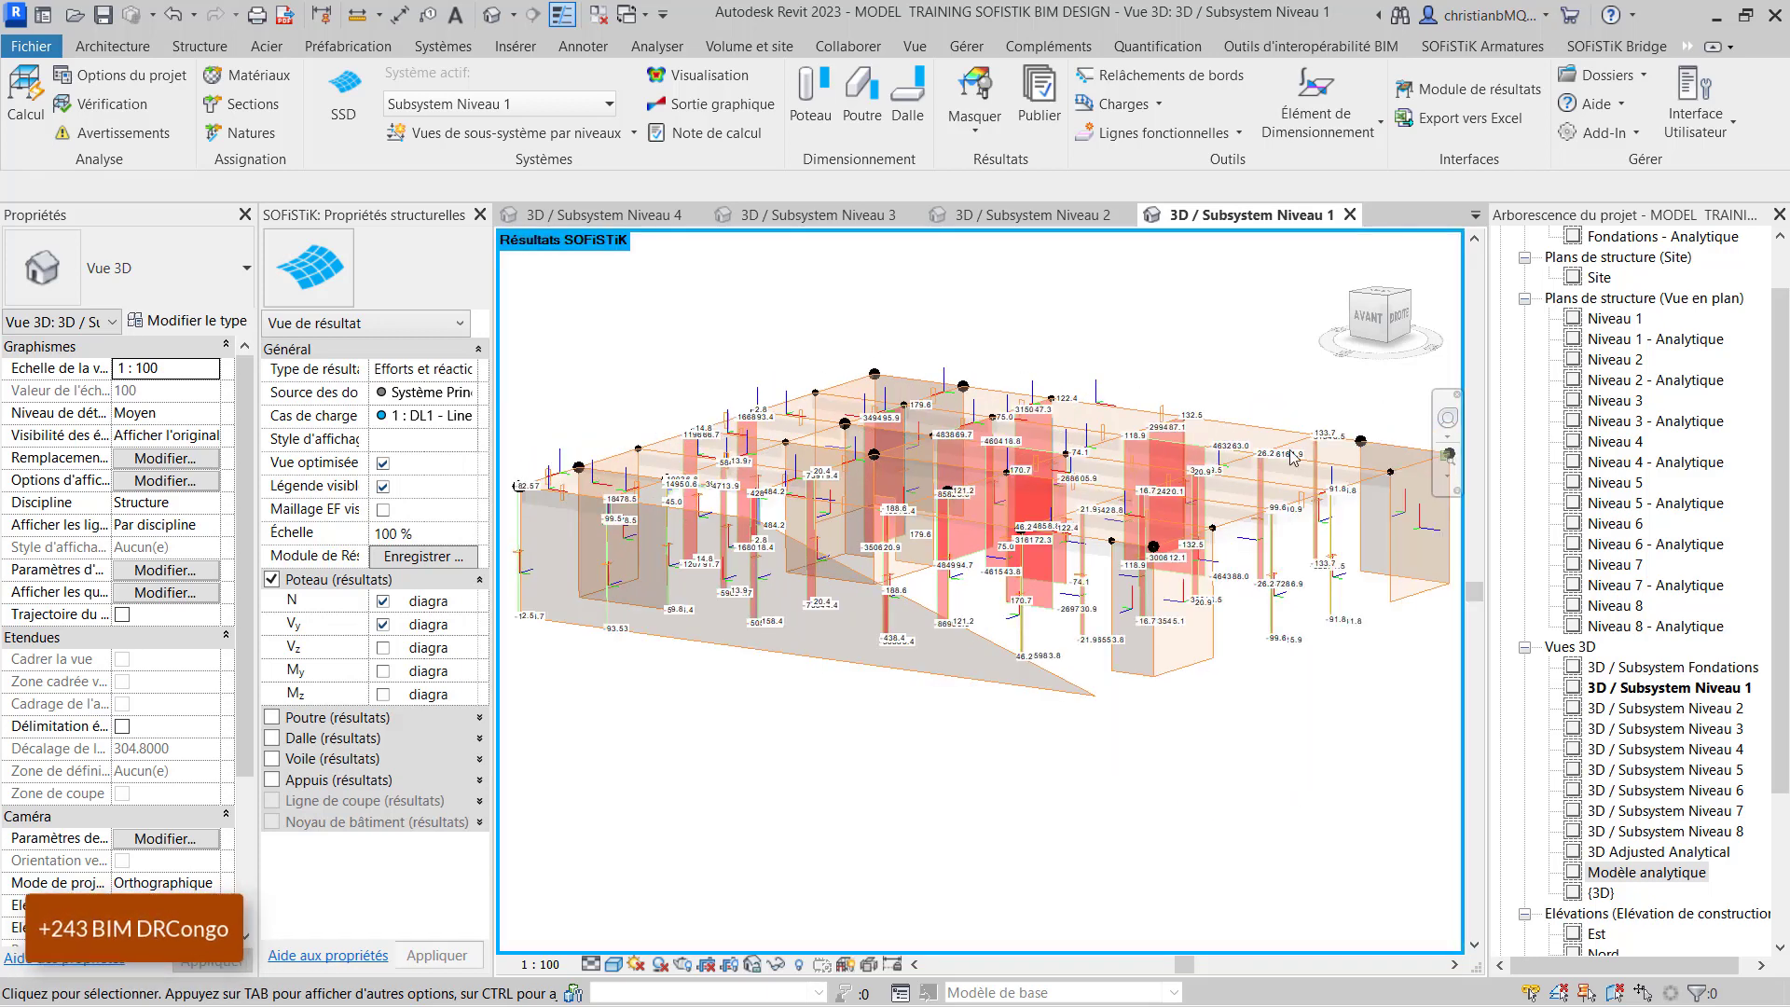
middle_click_drag(1293, 457, 1012, 455, "shift")
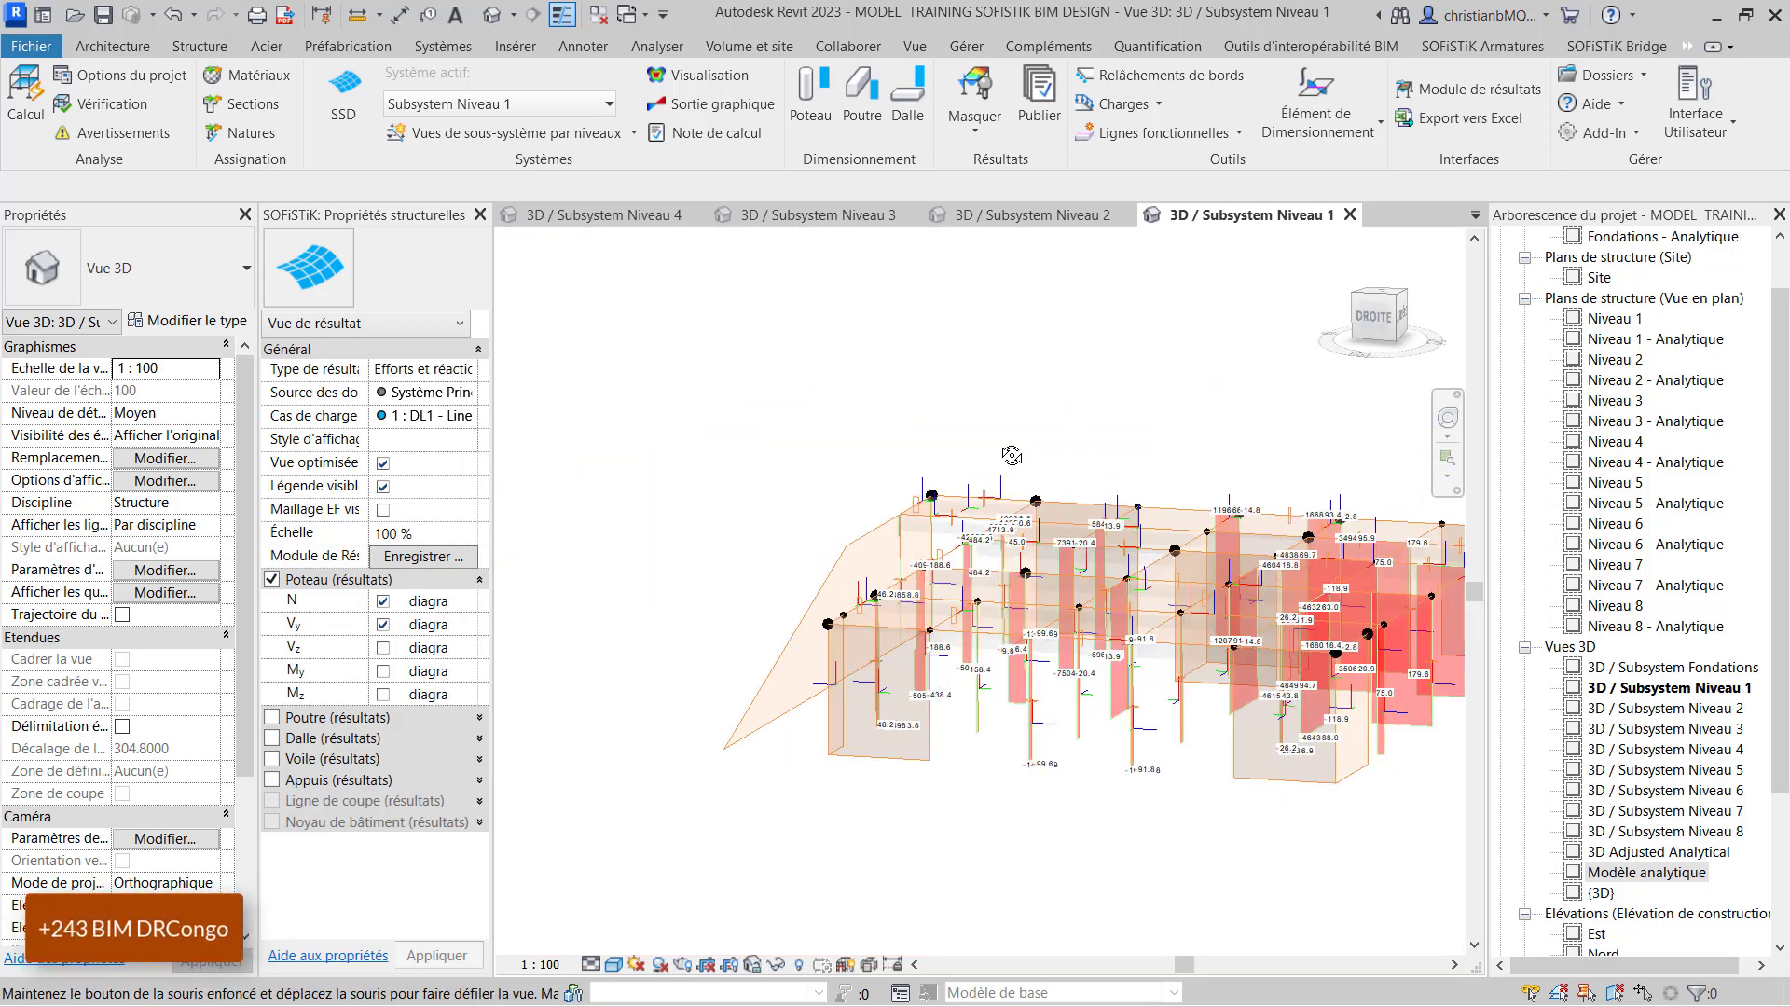
scroll(599, 364, "down", 1)
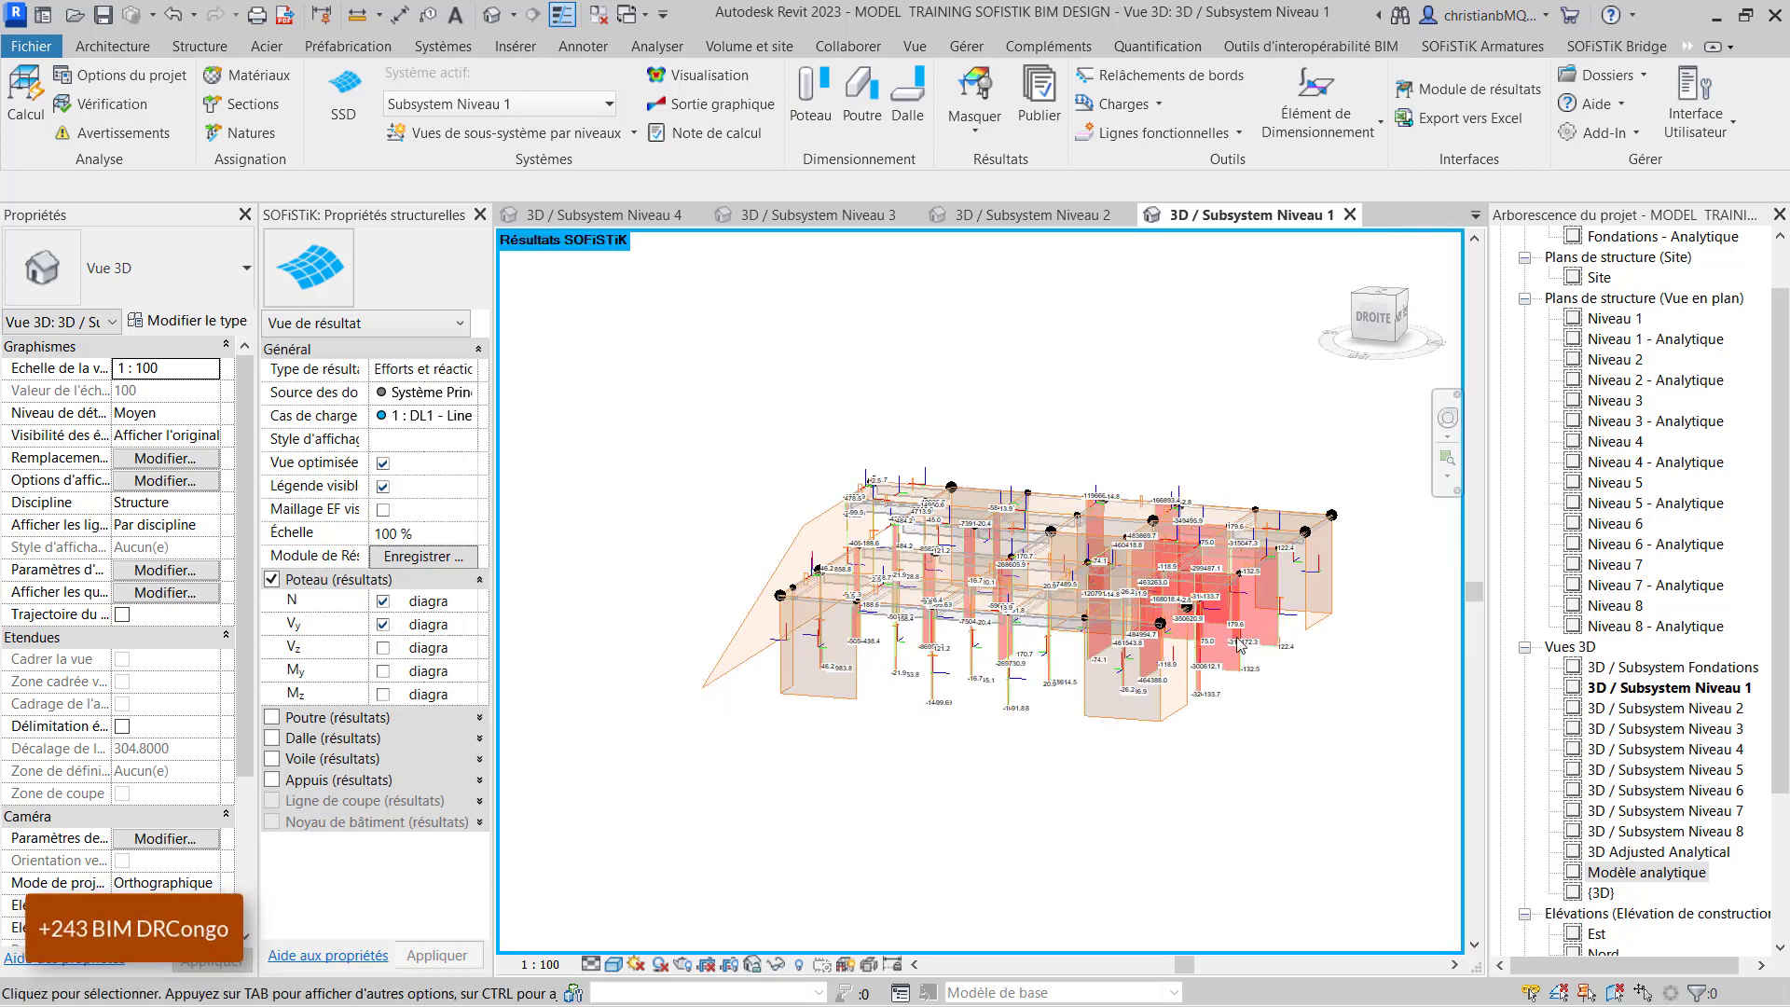
scroll(1240, 646, "up", 5)
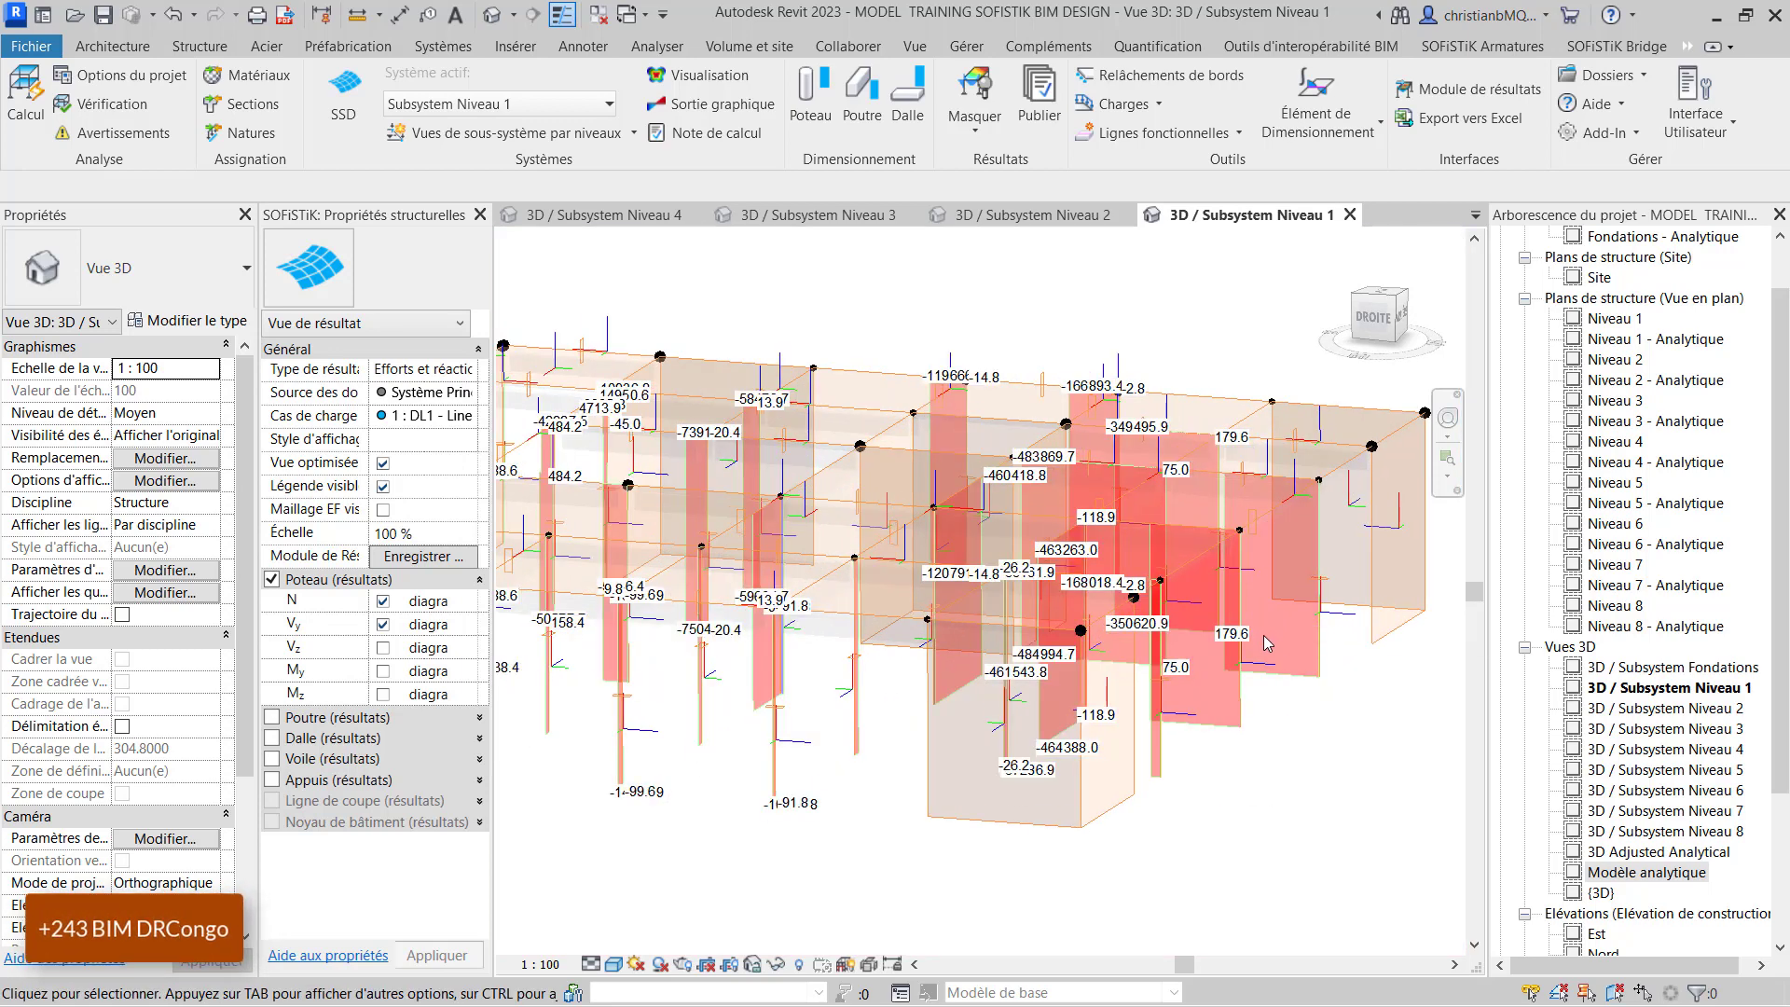
scroll(1327, 709, "down", 3)
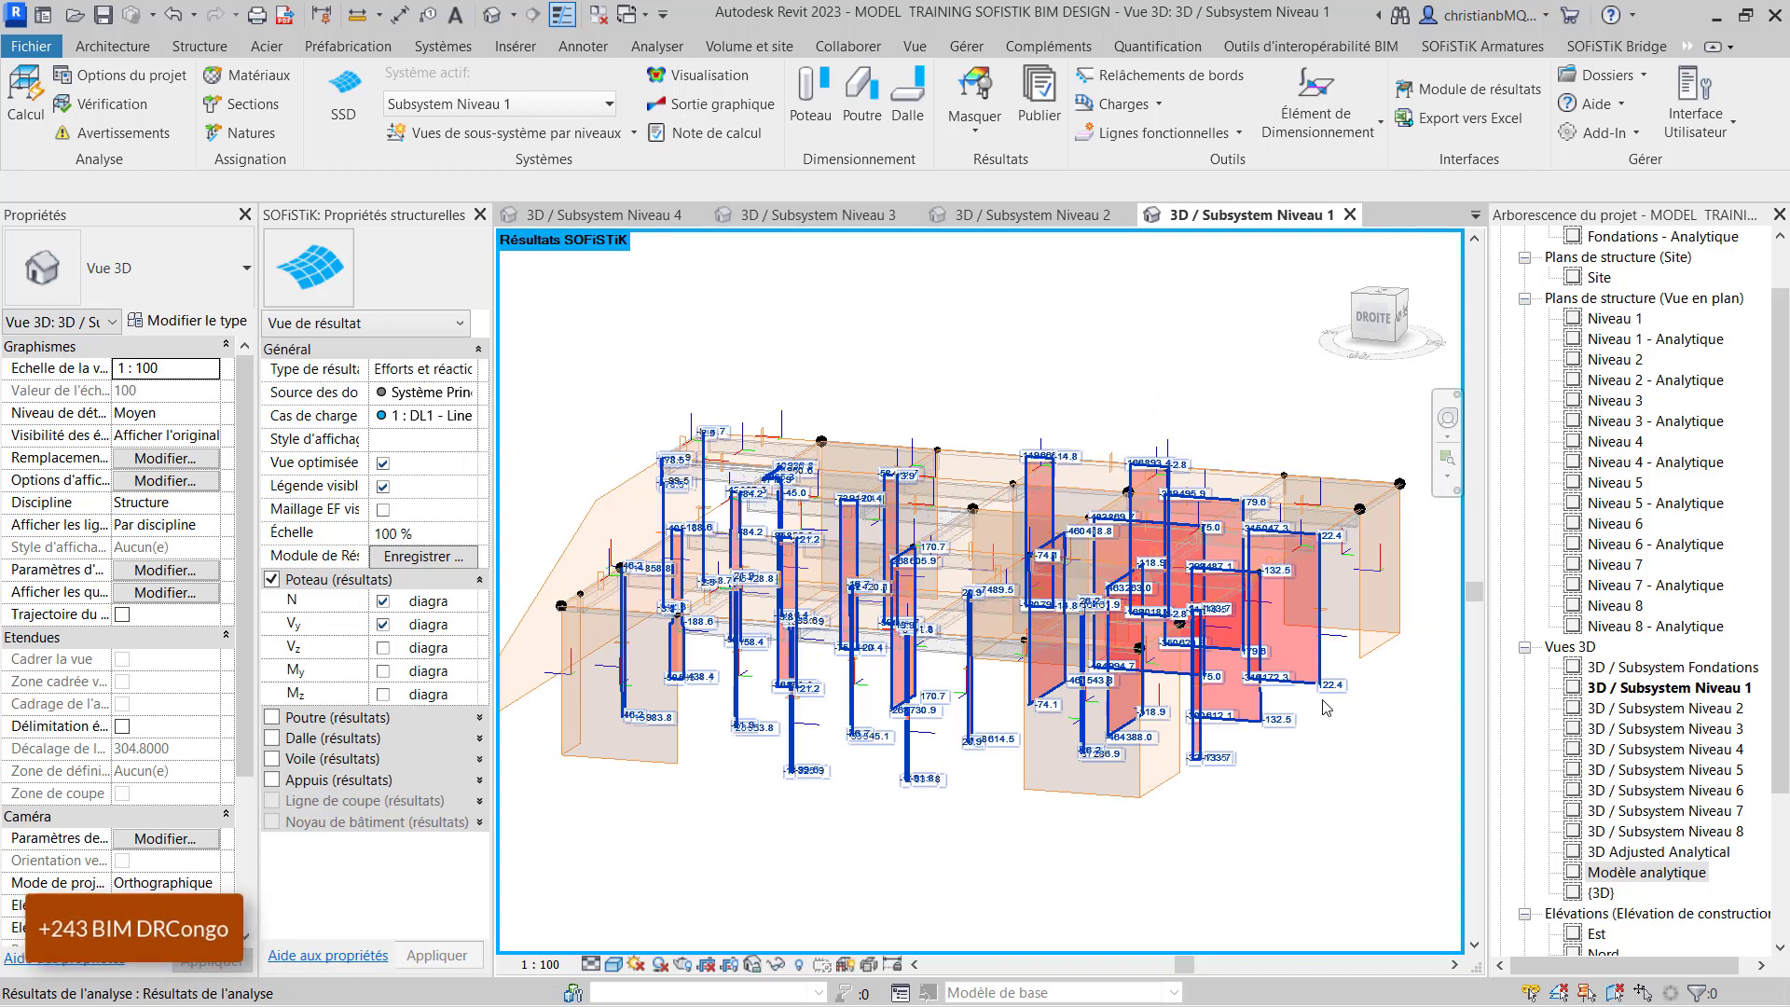
middle_click_drag(1091, 531, 1201, 643, "shift")
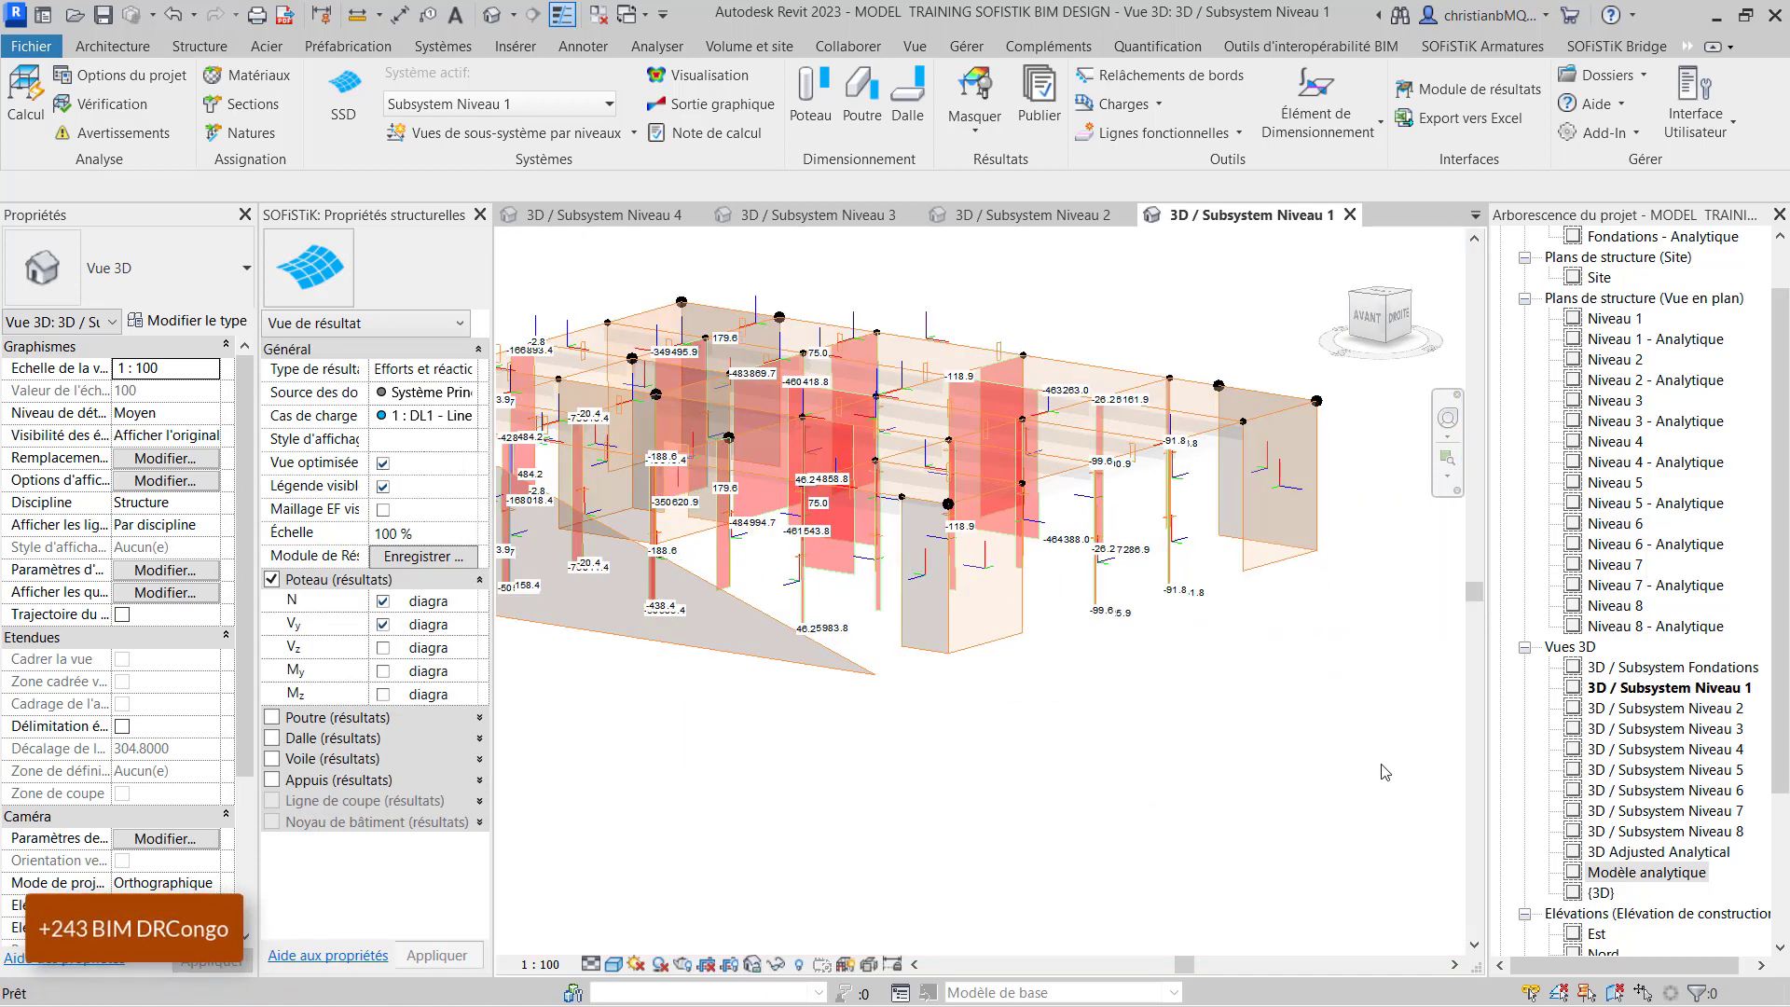
scroll(1384, 756, "down", 2)
scroll(576, 492, "up", 3)
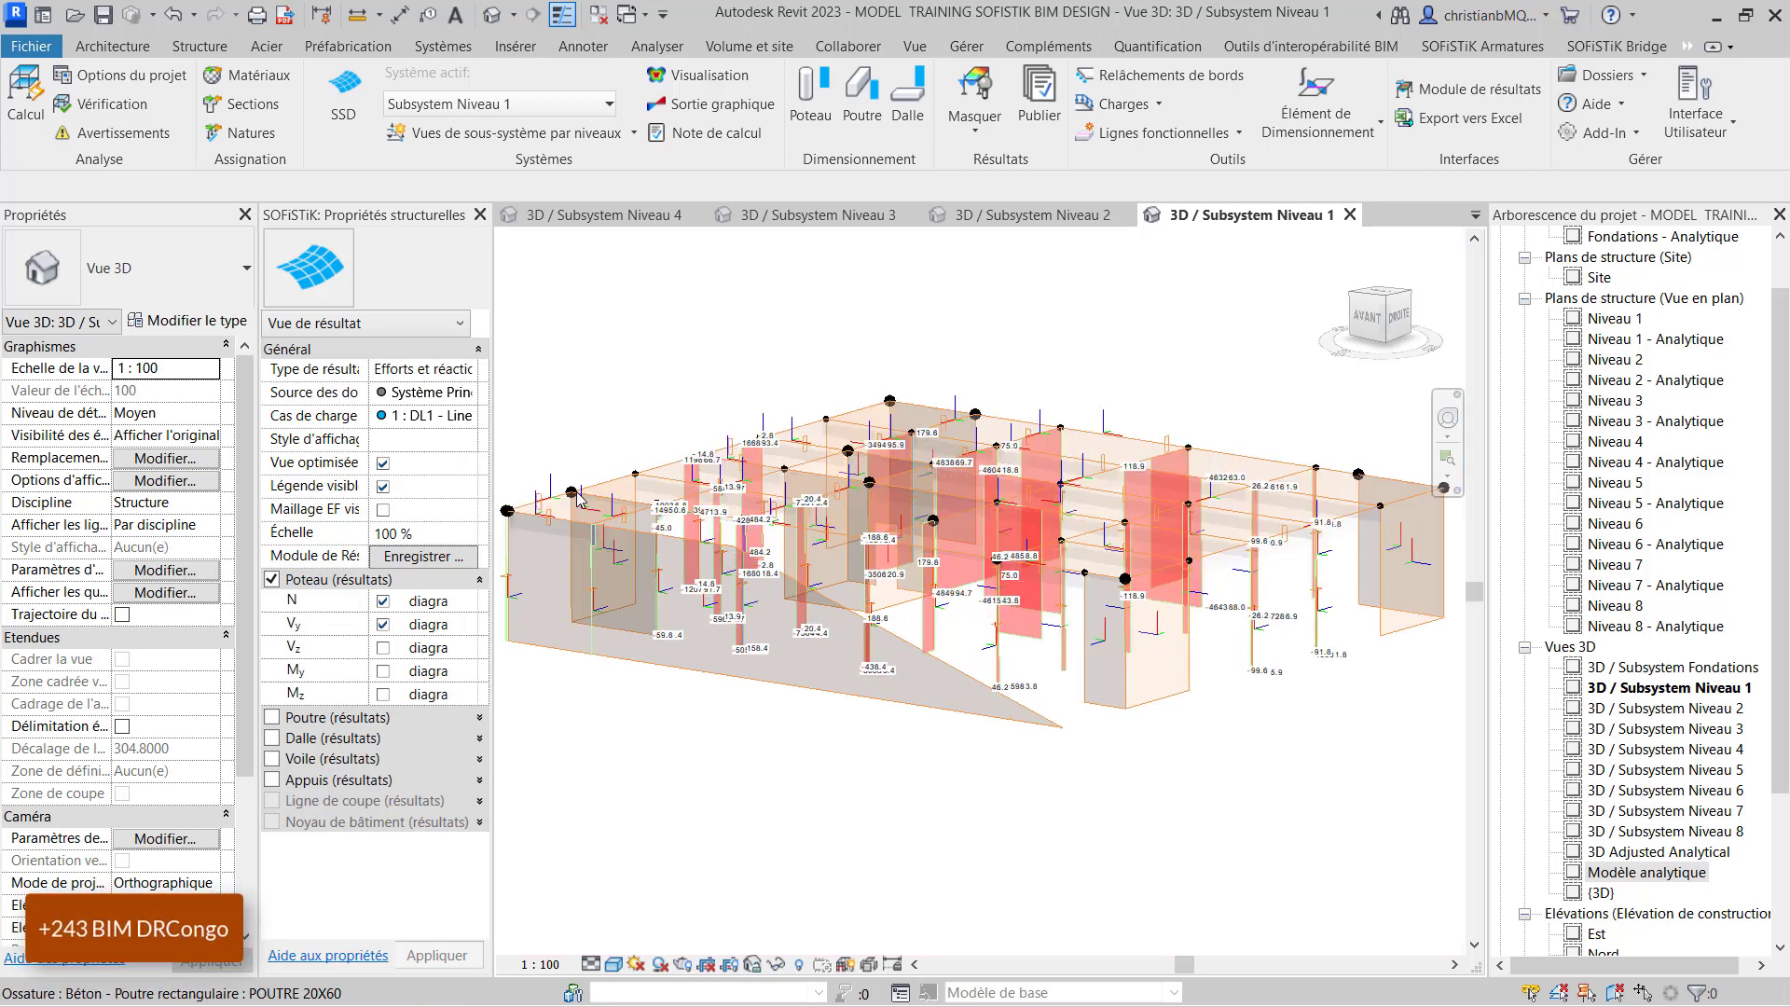
scroll(743, 561, "down", 1)
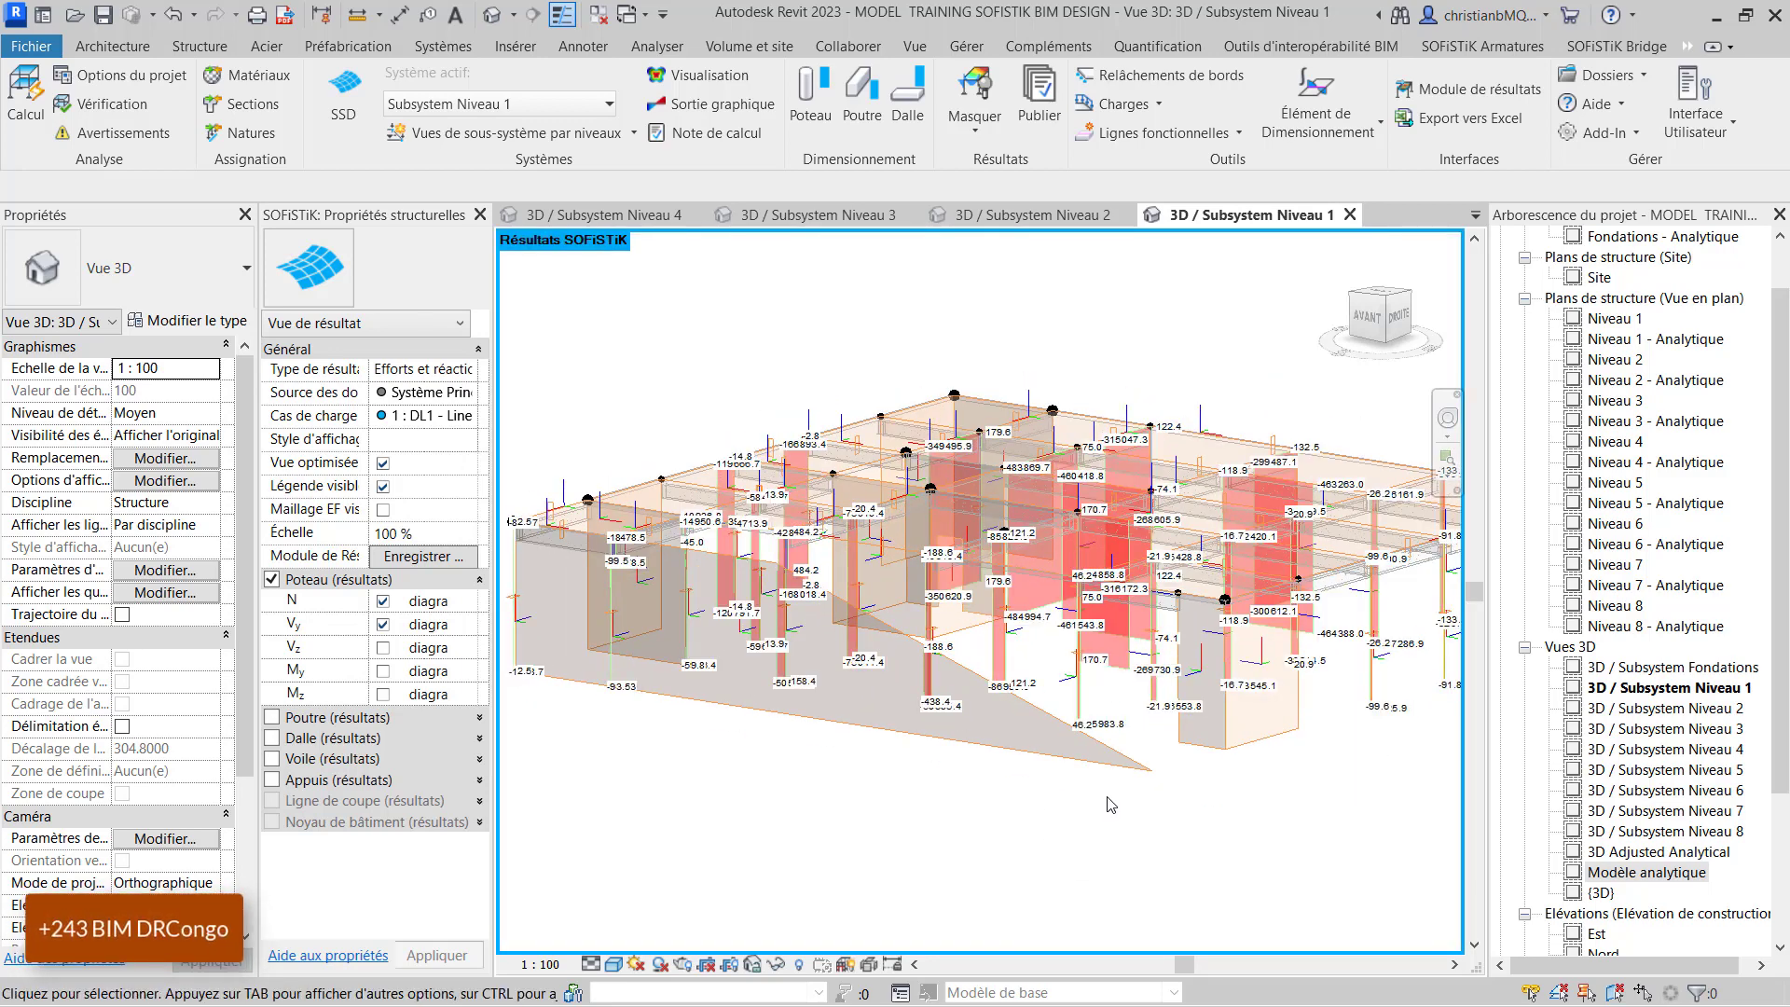
- Switch to the screen capture tool window holding the SOFiSTiK image of the deformed slab under load case 1 DL1
key("alt+Tab")
key("alt+Tab")
key("alt+Tab")
key("alt+Tab")
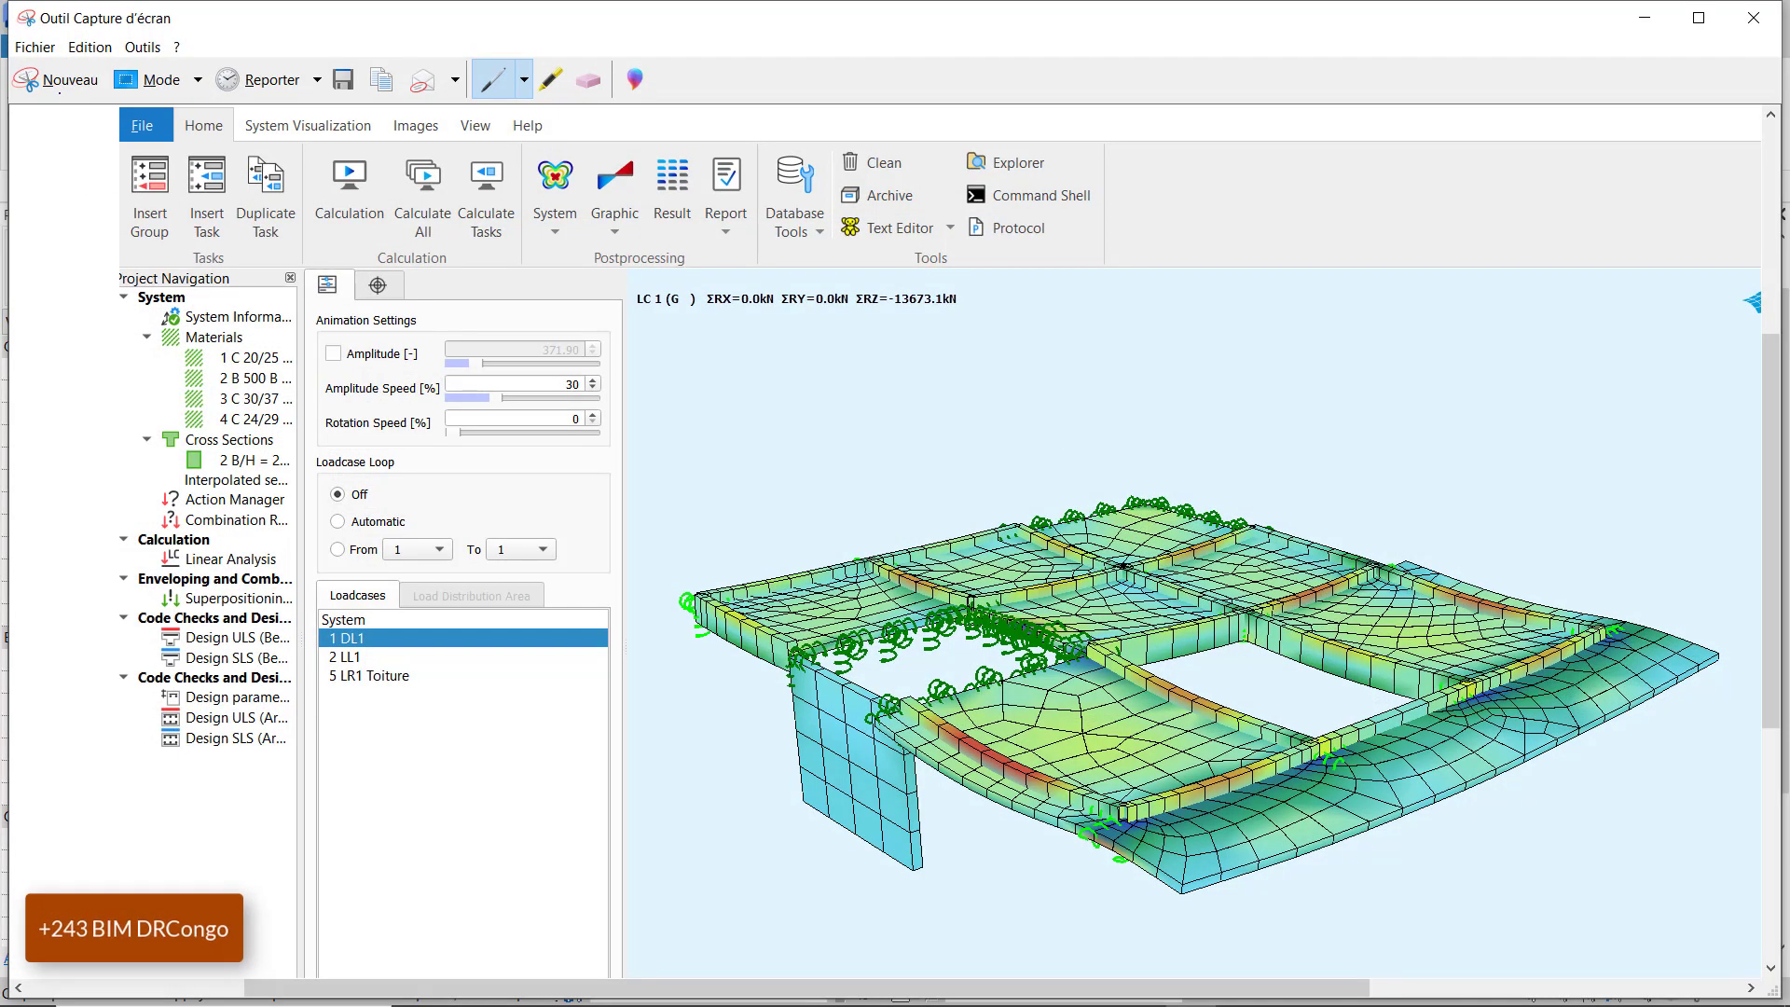
- Capture the full Revit screen with the Niveau 1 column N and Vy diagrams, save it as JPEG "ANALYSE RDM" and return to Revit
left_click(64, 80)
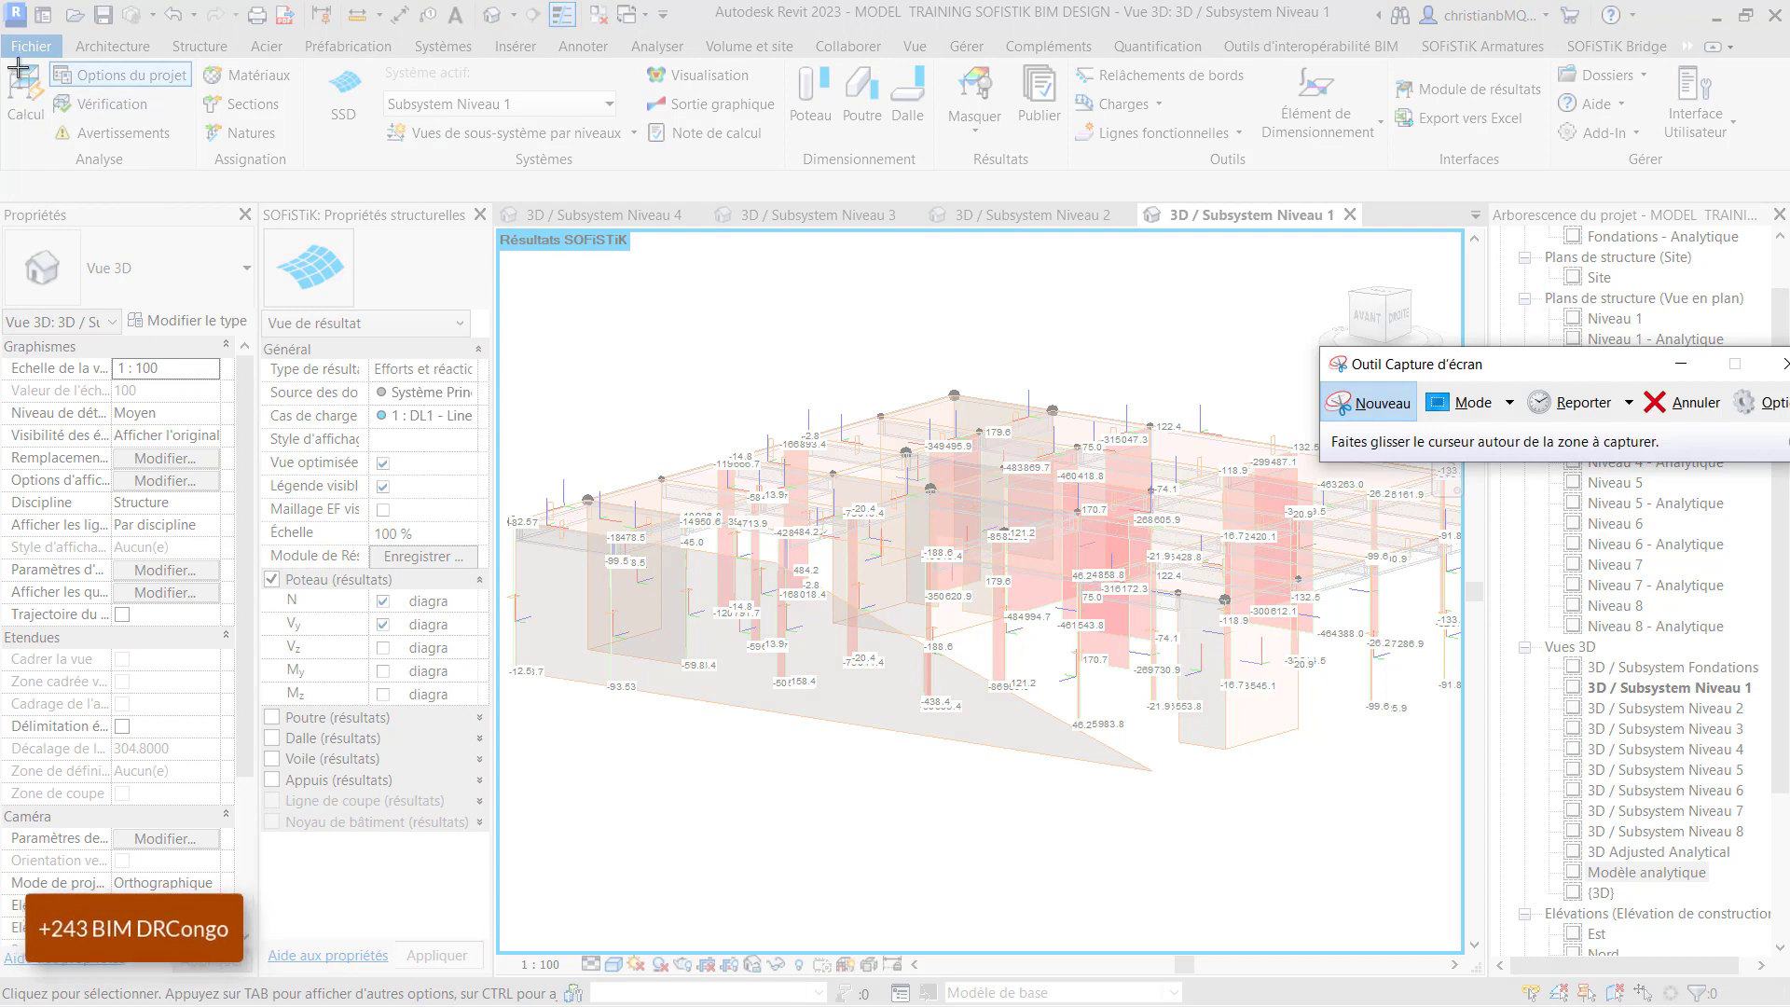
left_click_drag(2, 1, 1788, 1005)
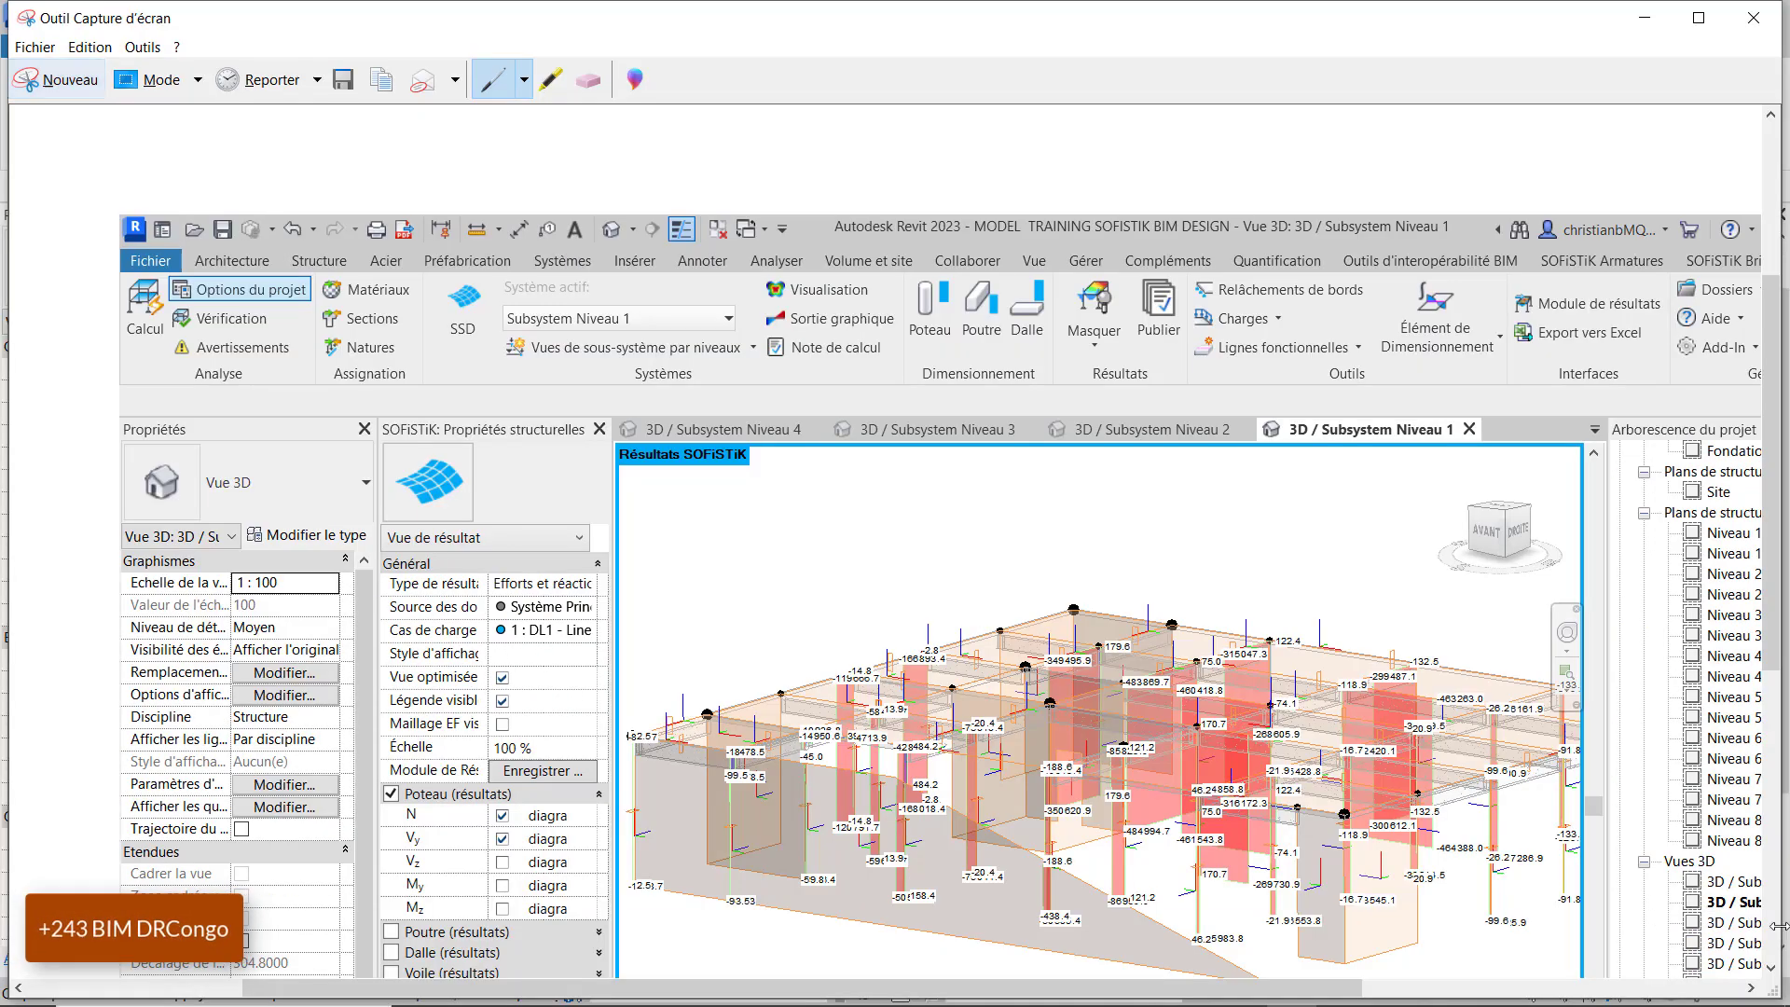
left_click(343, 80)
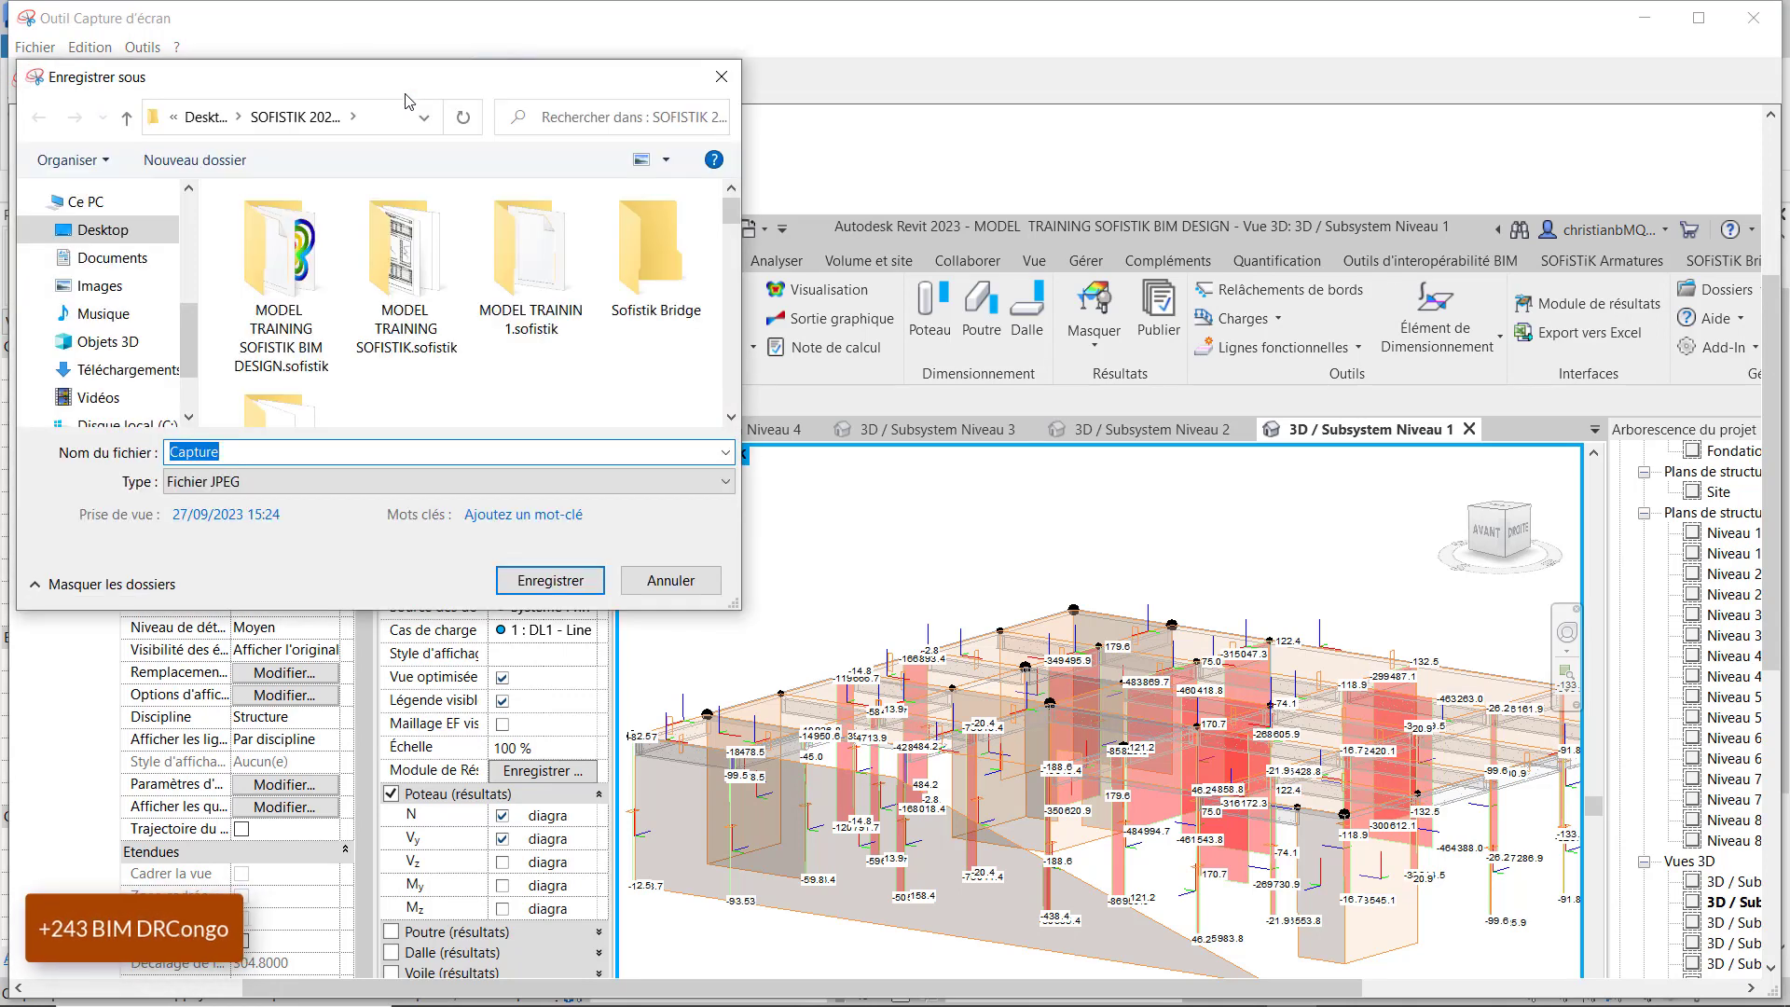
type("ANALYSE RDM")
left_click(553, 580)
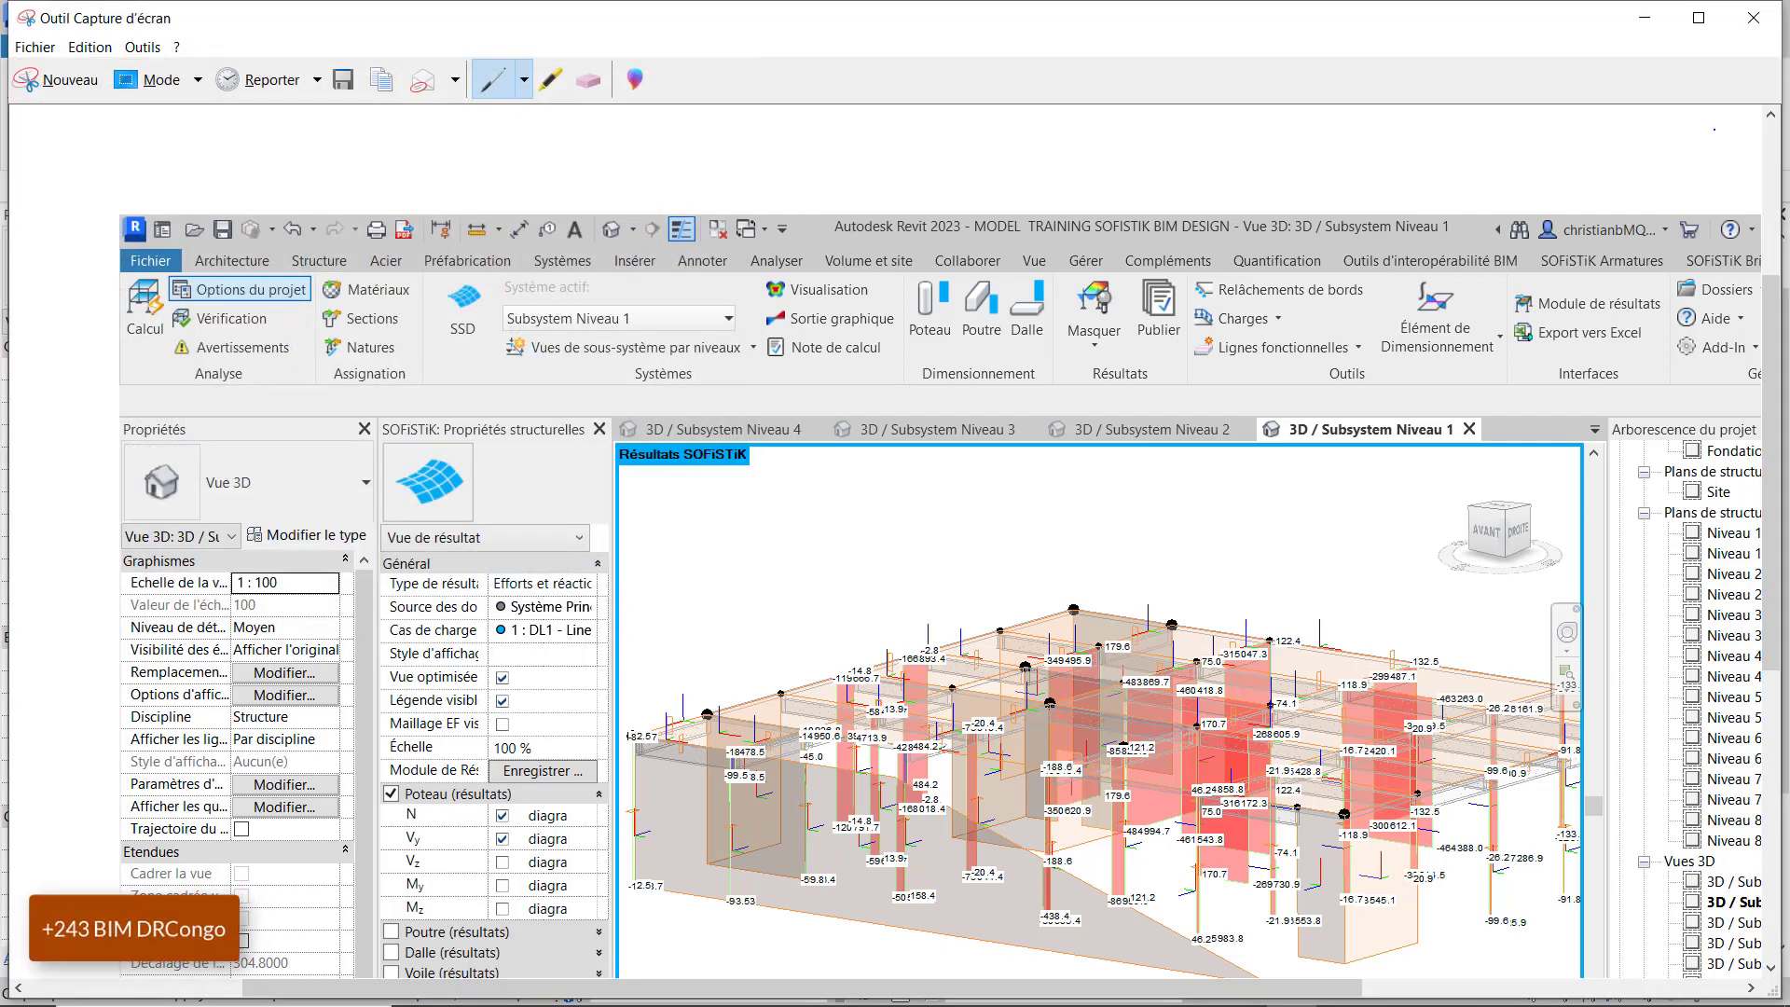
left_click(1644, 17)
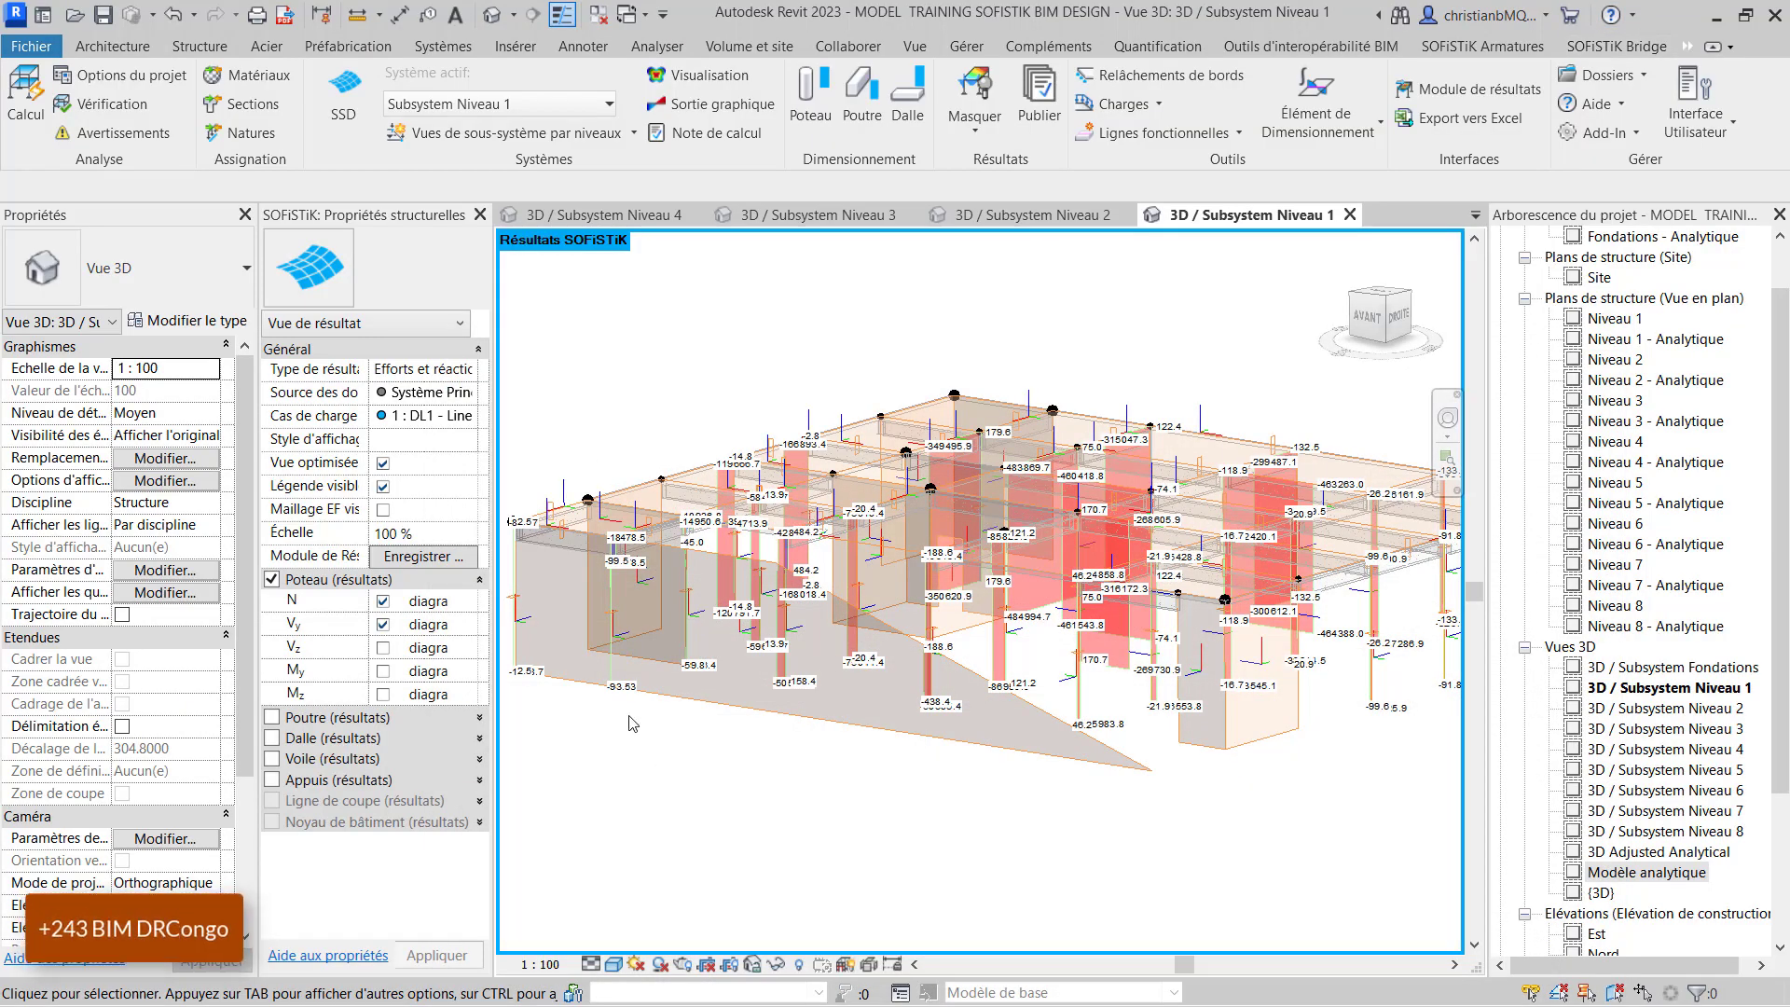
- Remove the normal force N from the Niveau 1 column results, apply only the Vy diagrams, and inspect their values
left_click(383, 601)
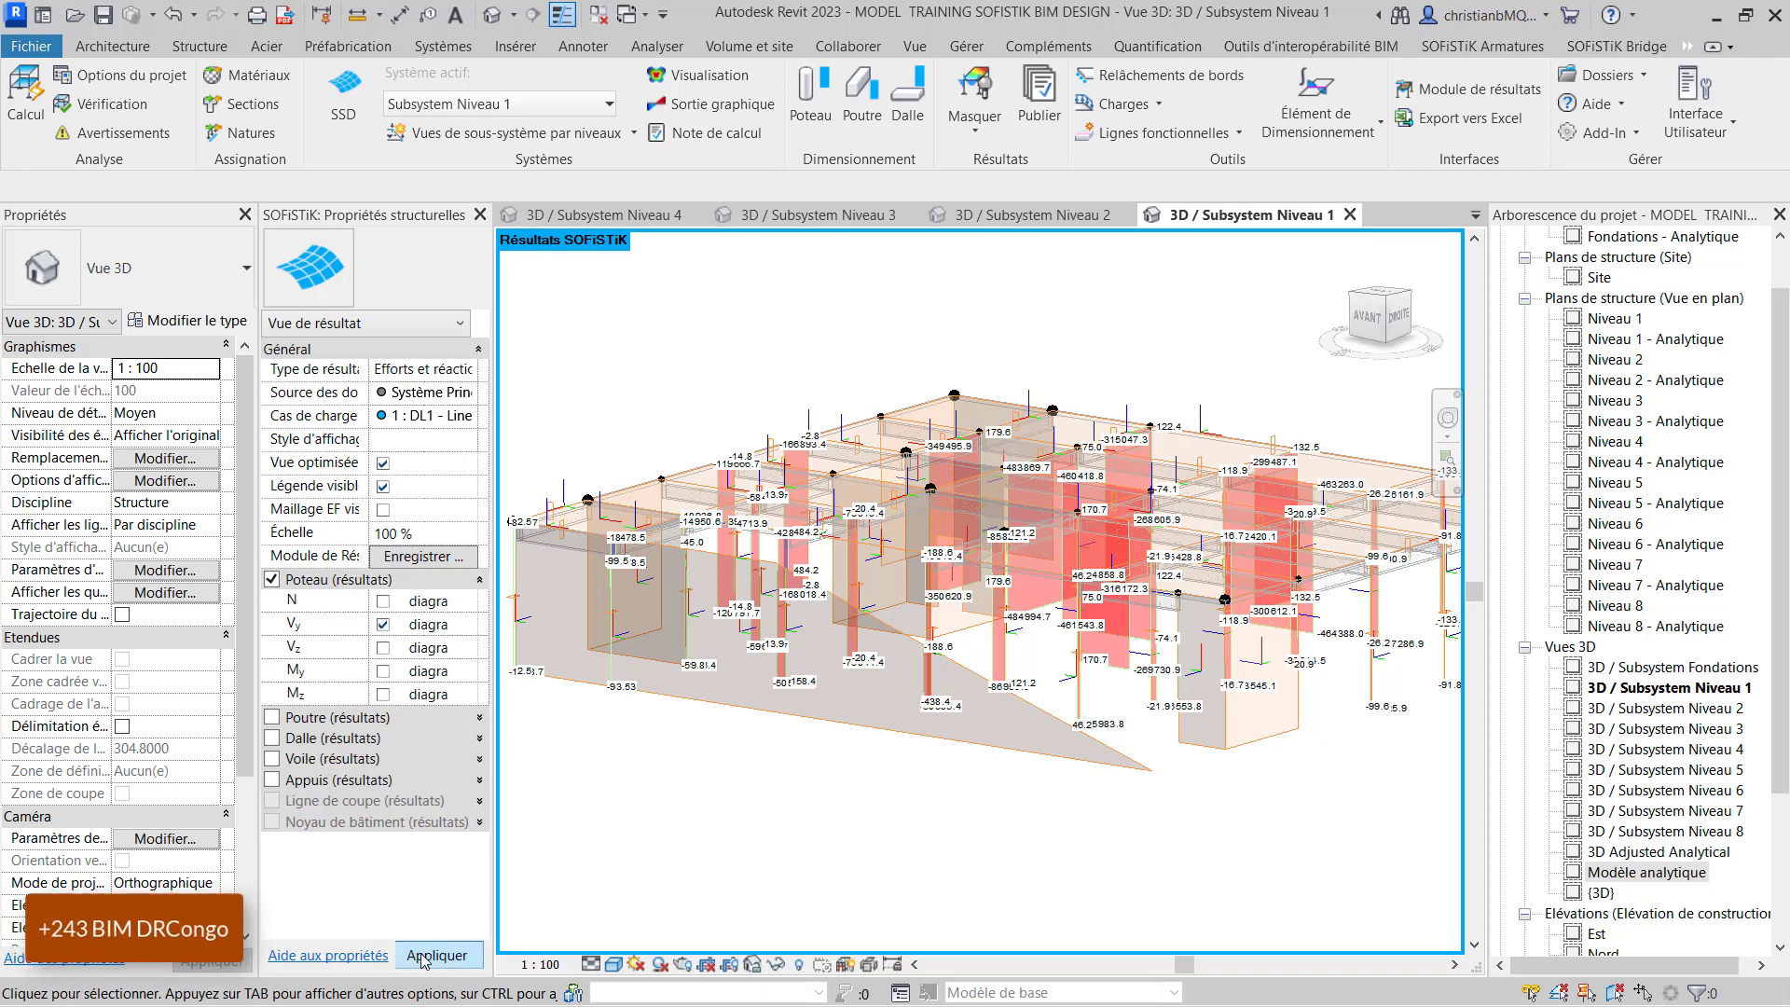
left_click(422, 956)
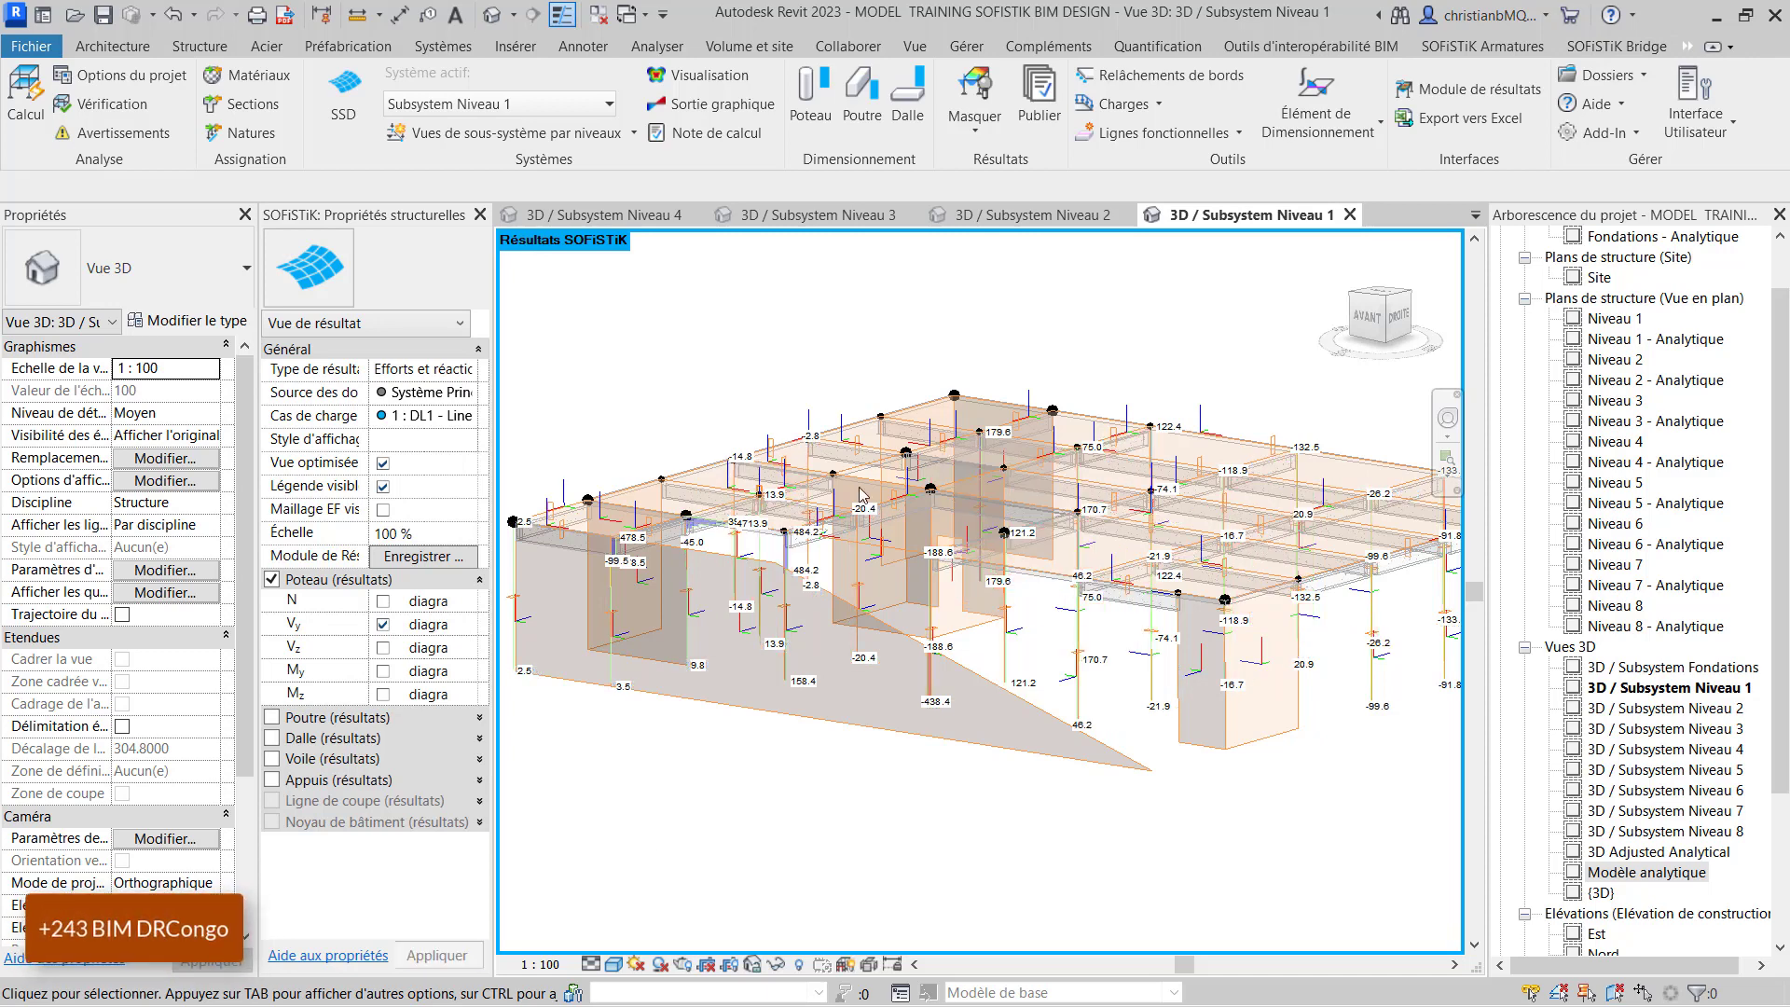
scroll(692, 539, "up", 3)
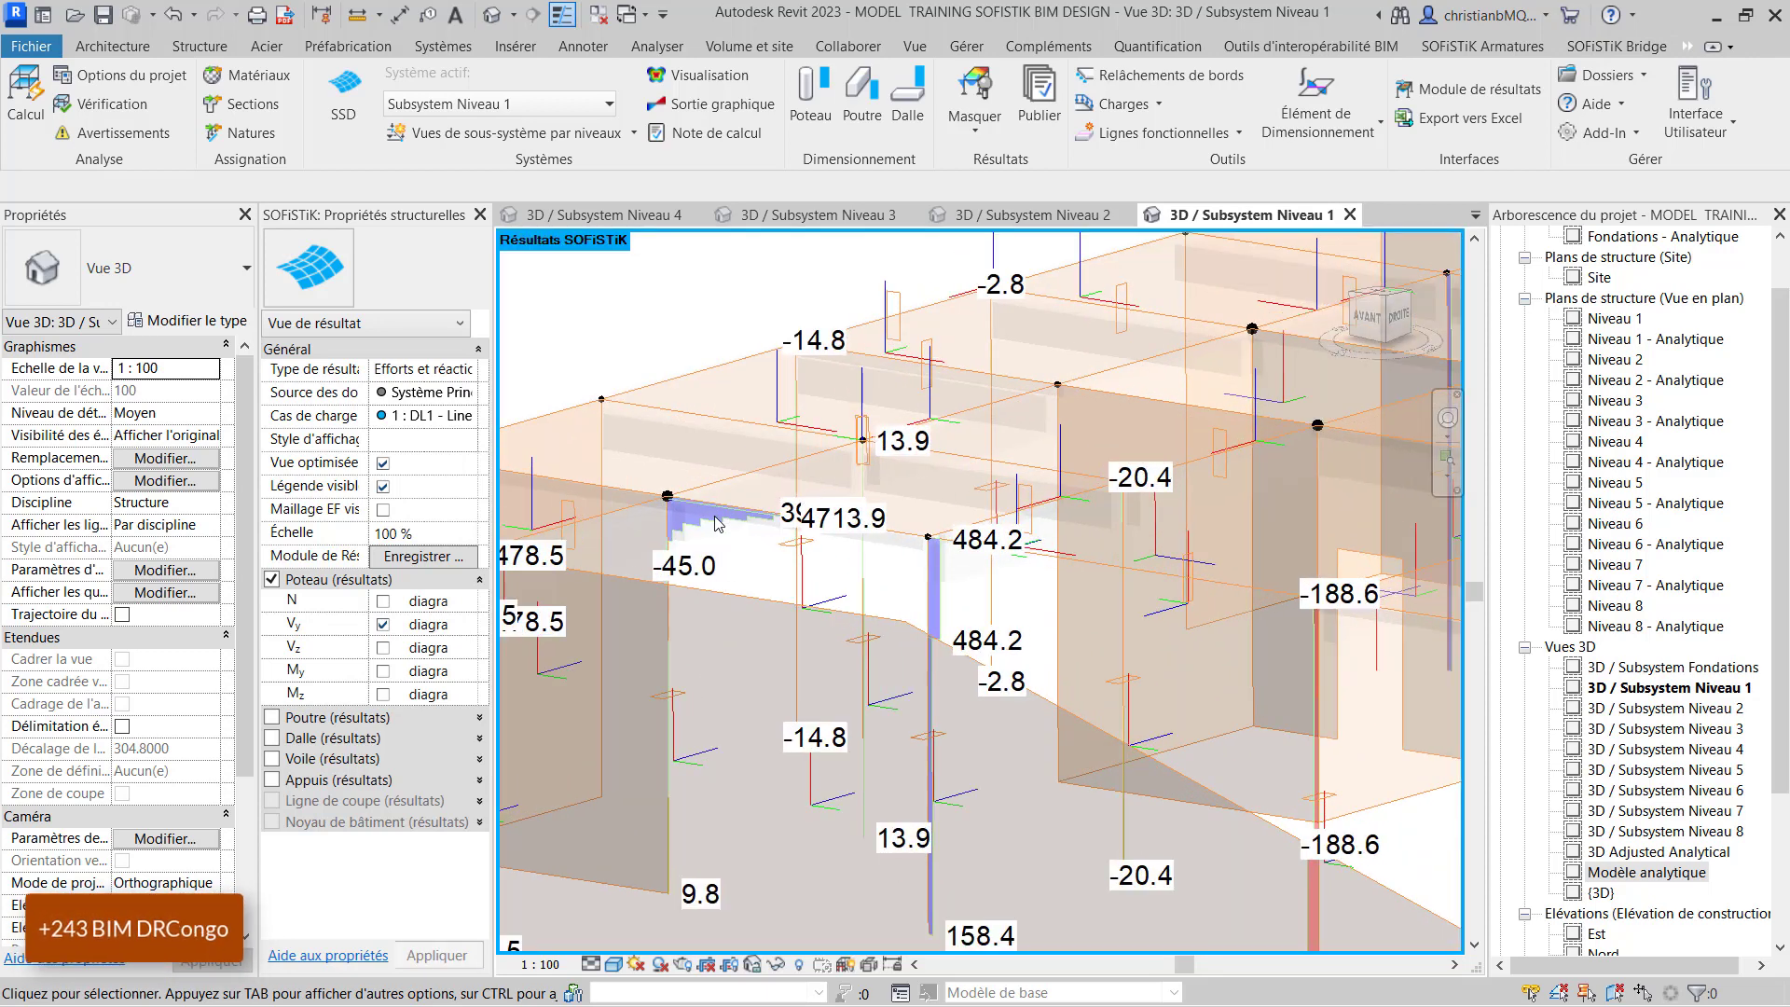
left_click(381, 627)
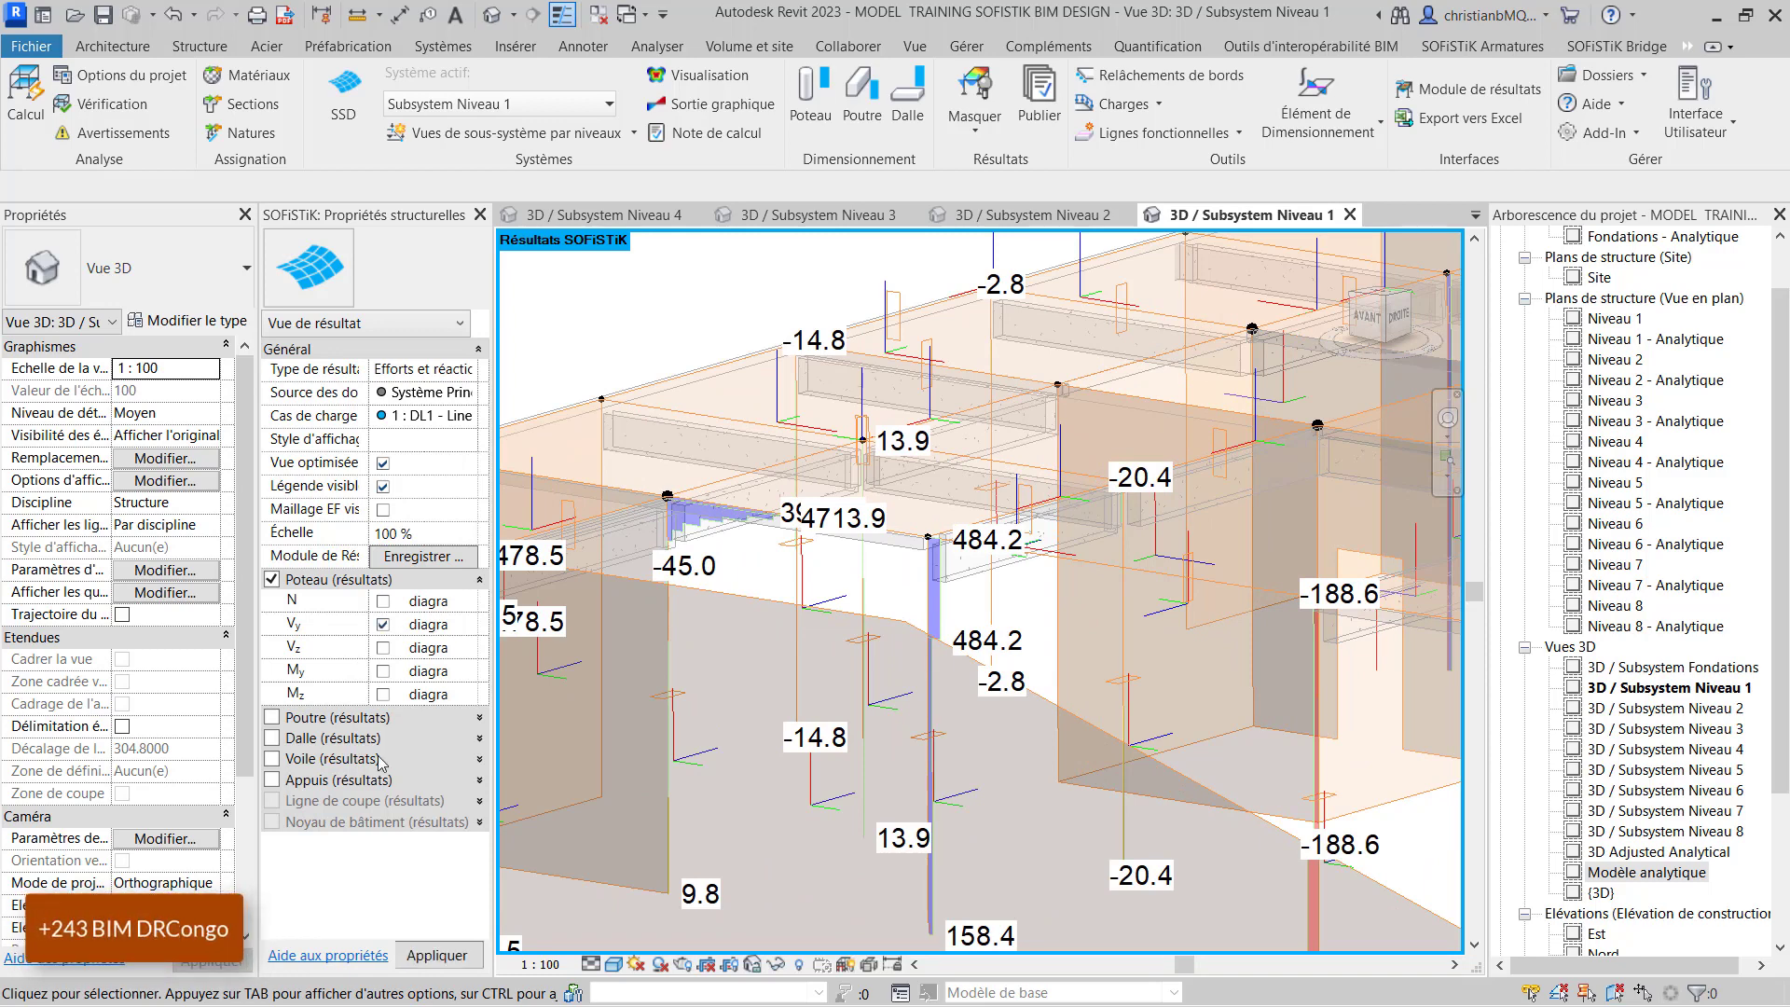
left_click(424, 956)
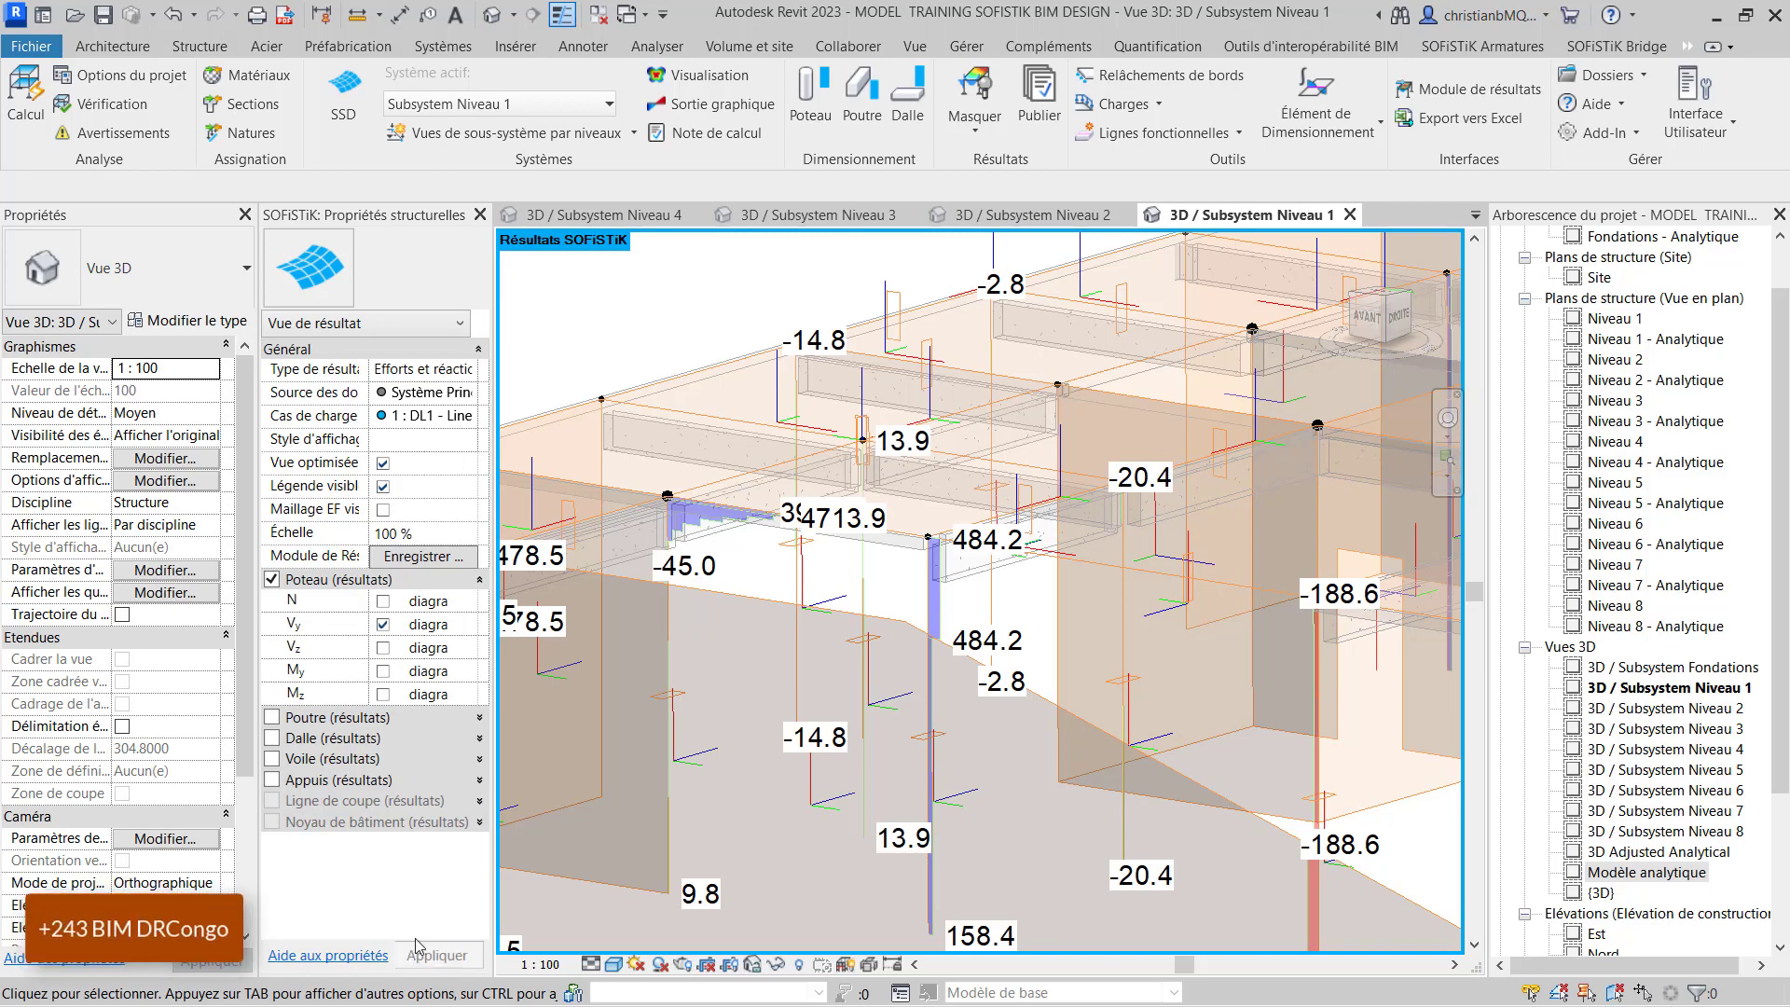
scroll(681, 543, "down", 5)
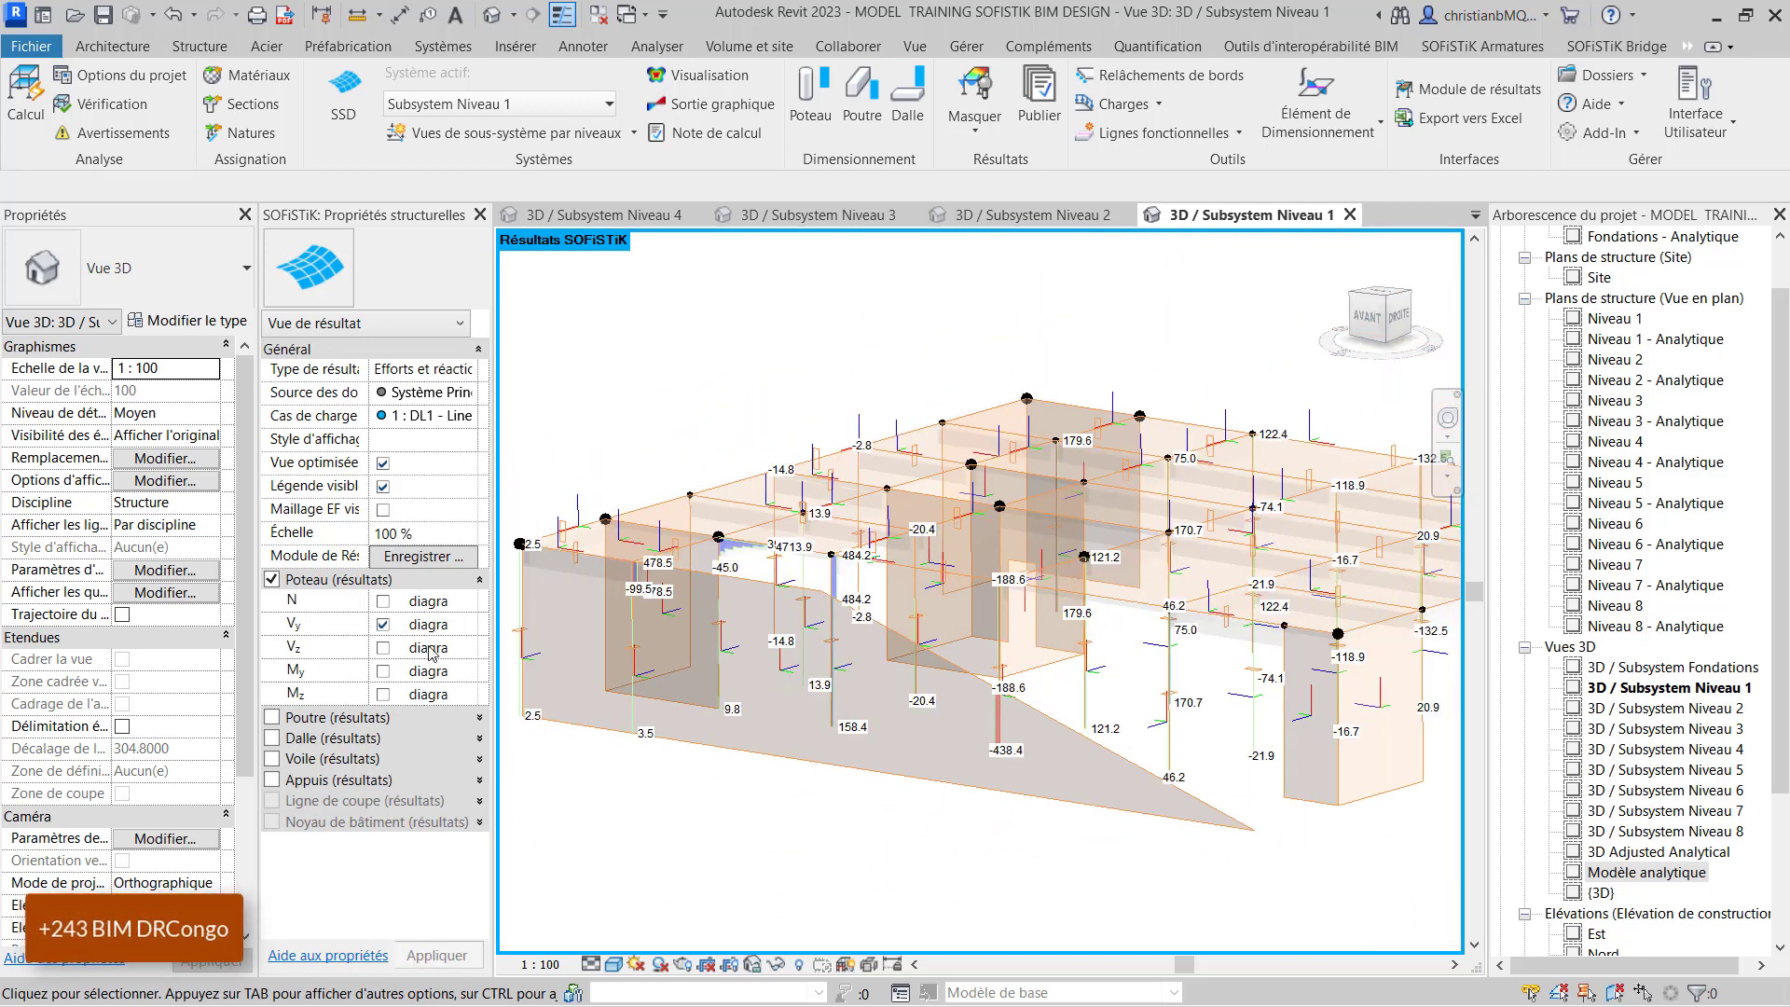
- Replace Vy with the shear force Vz diagrams in the Niveau 1 column results and inspect the values
left_click(382, 624)
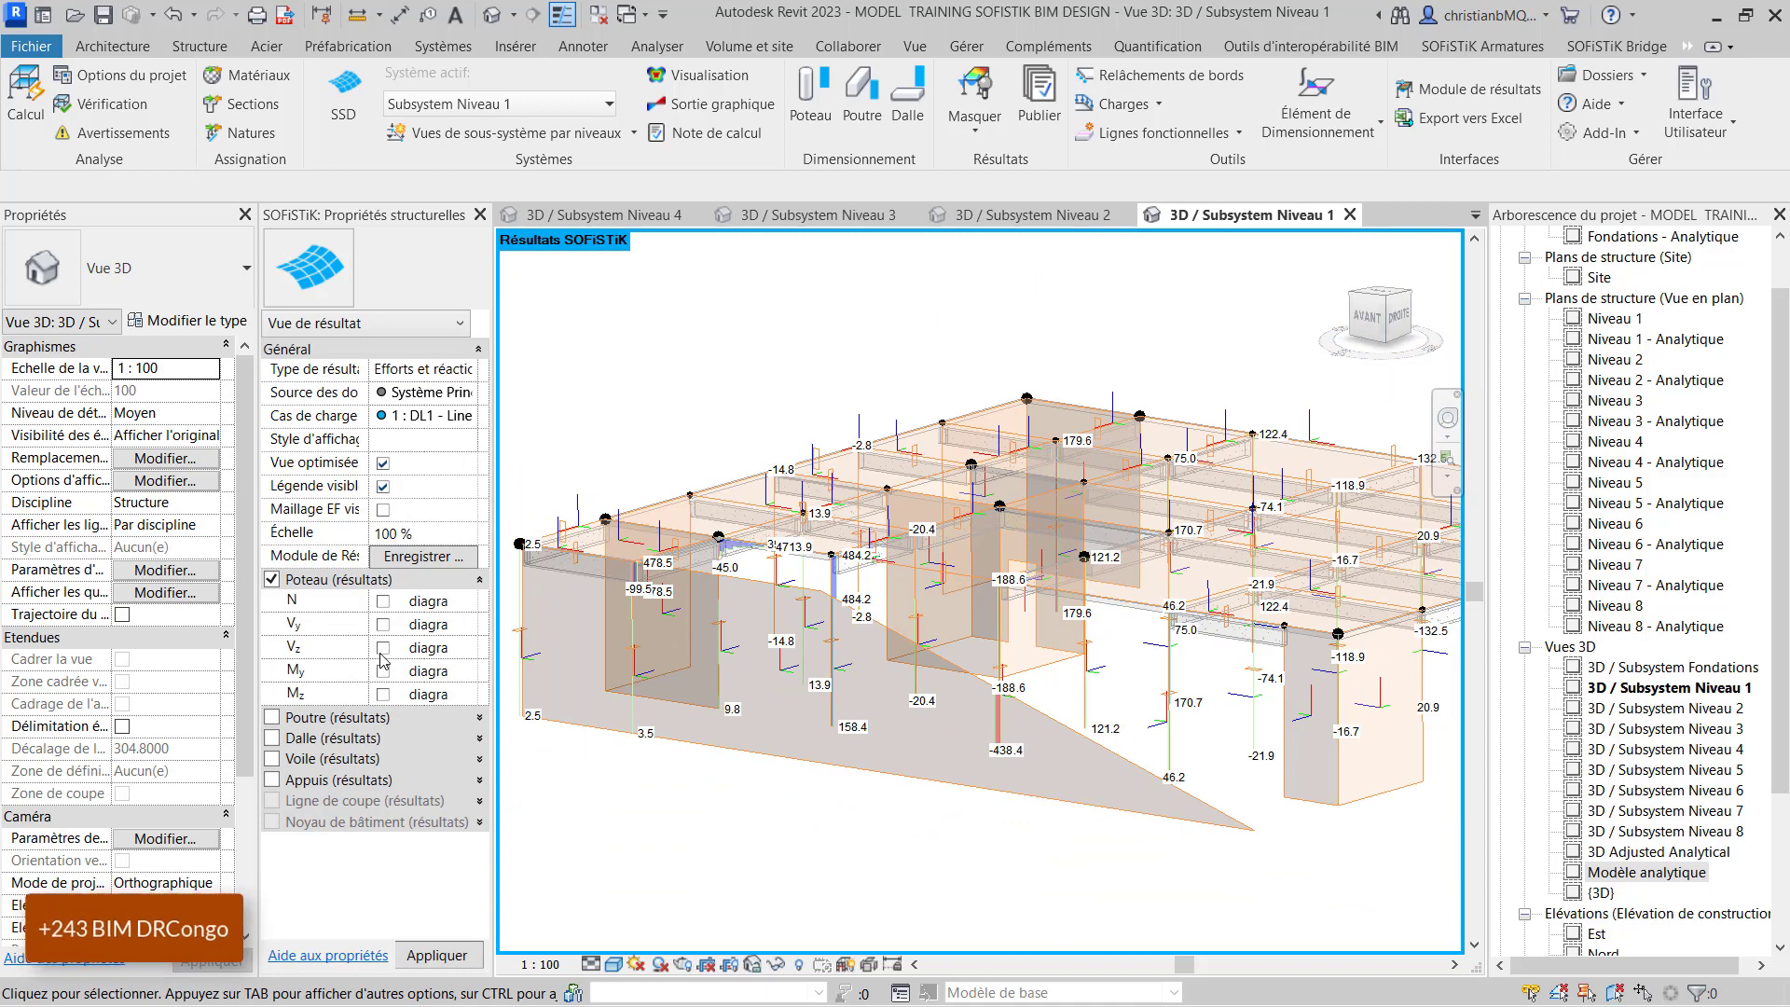
left_click(420, 960)
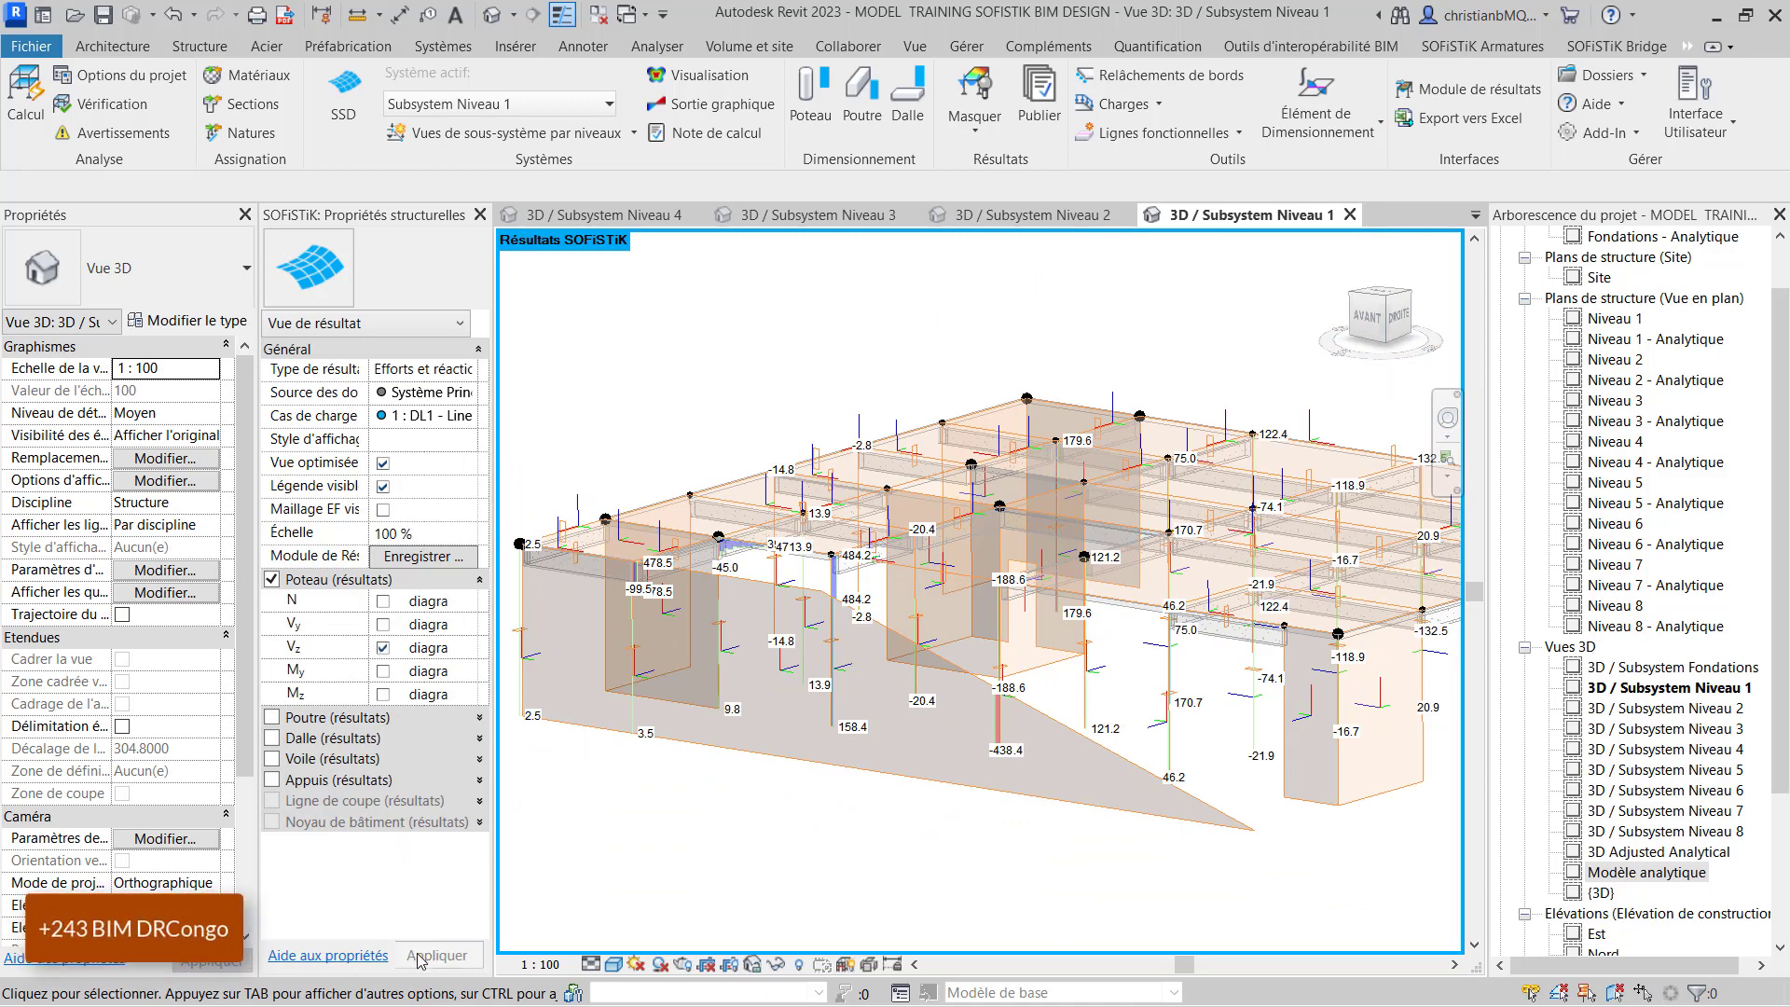
scroll(1219, 670, "up", 2)
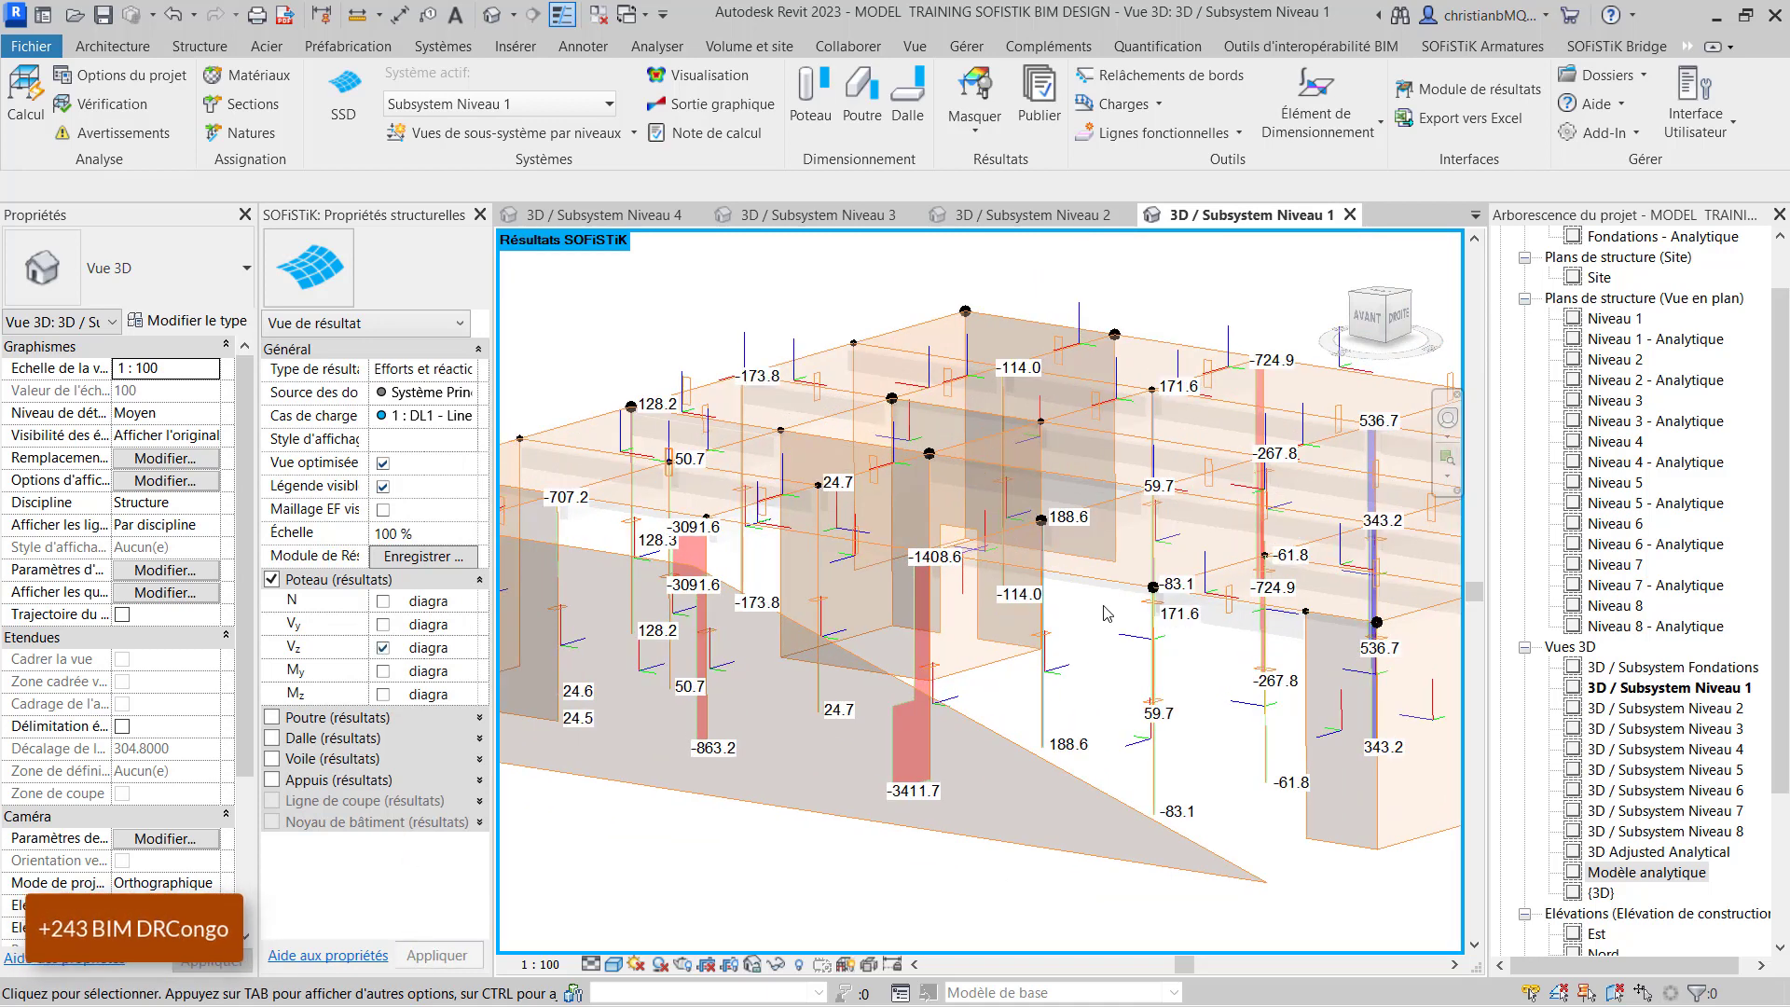
scroll(857, 655, "down", 3)
scroll(900, 678, "up", 2)
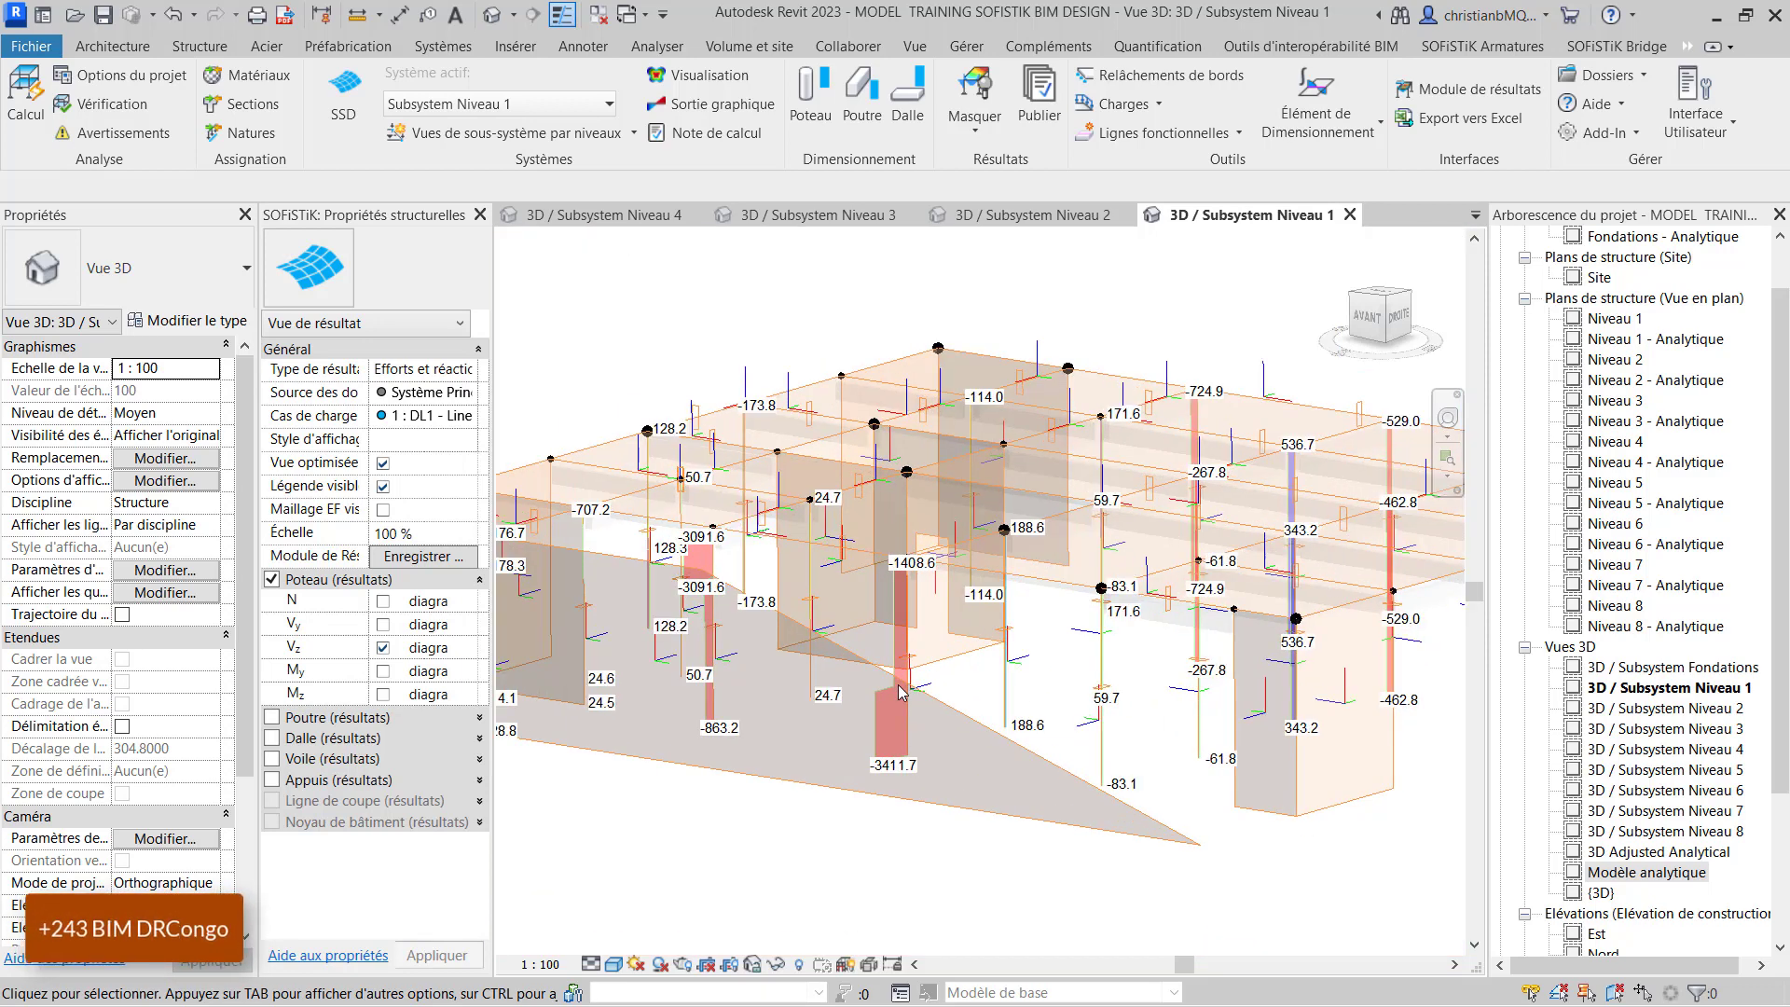
- Replace Vz with the bending moment My diagrams in the Niveau 1 column results and inspect the values
left_click(382, 651)
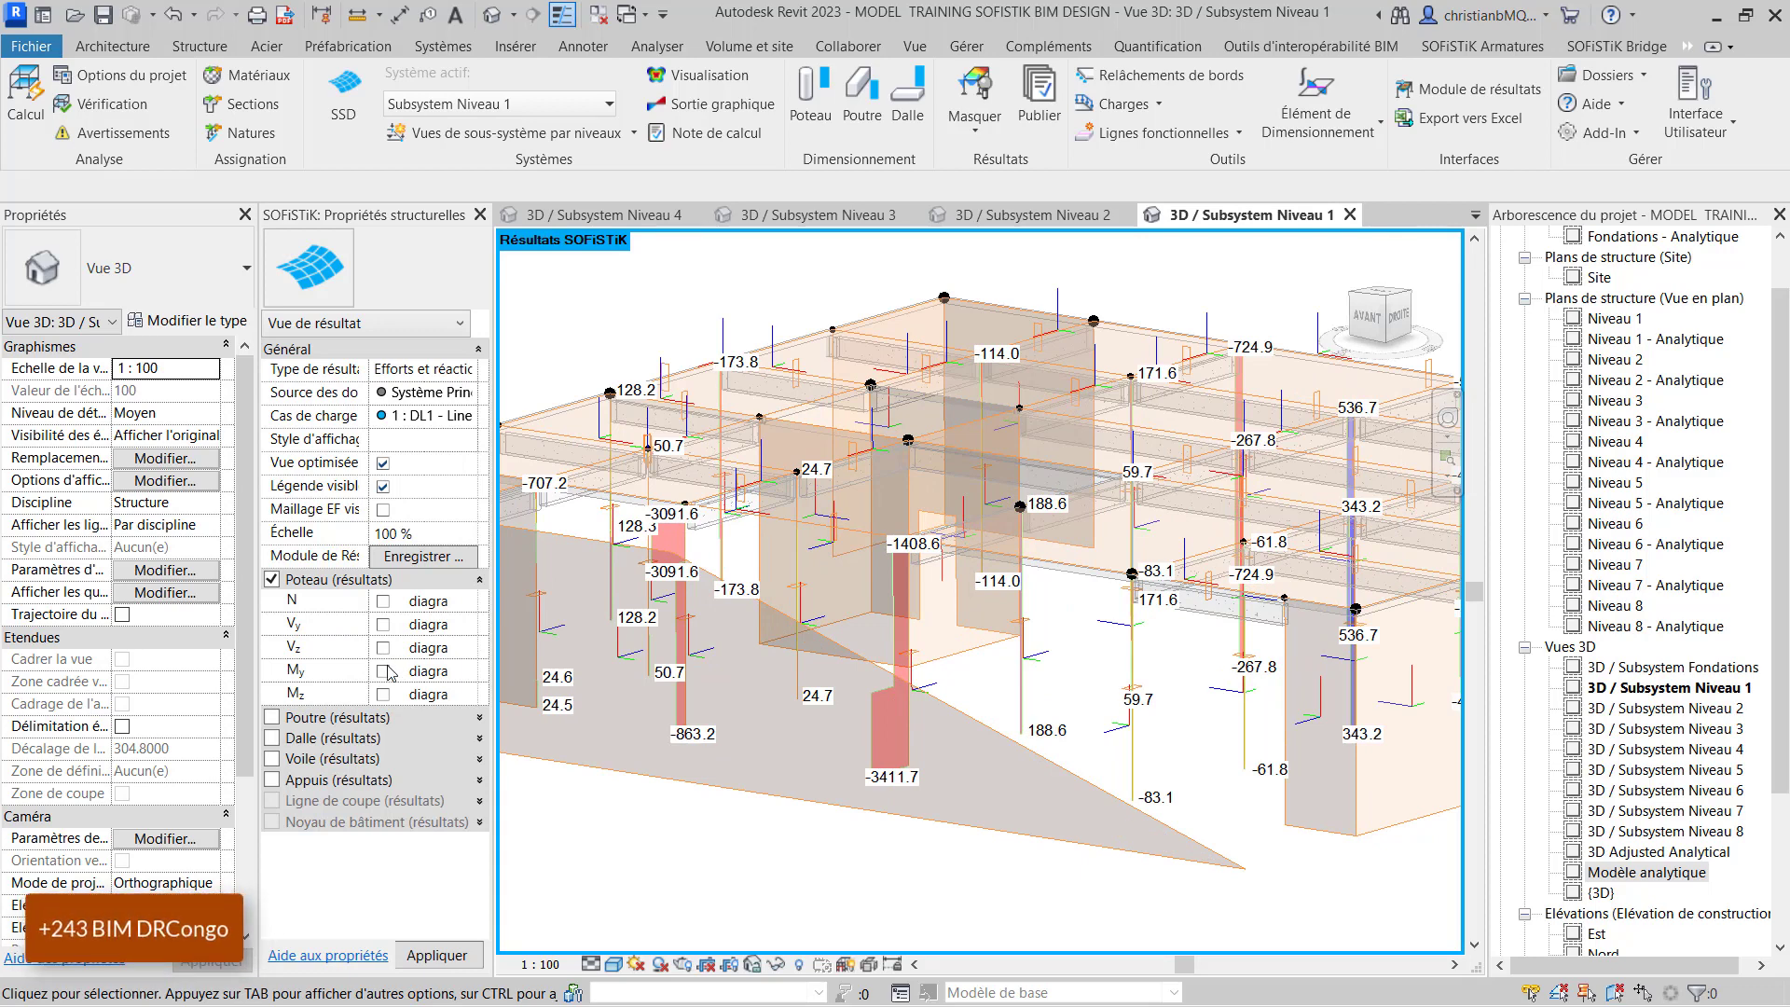
left_click(428, 956)
scroll(1019, 731, "down", 3)
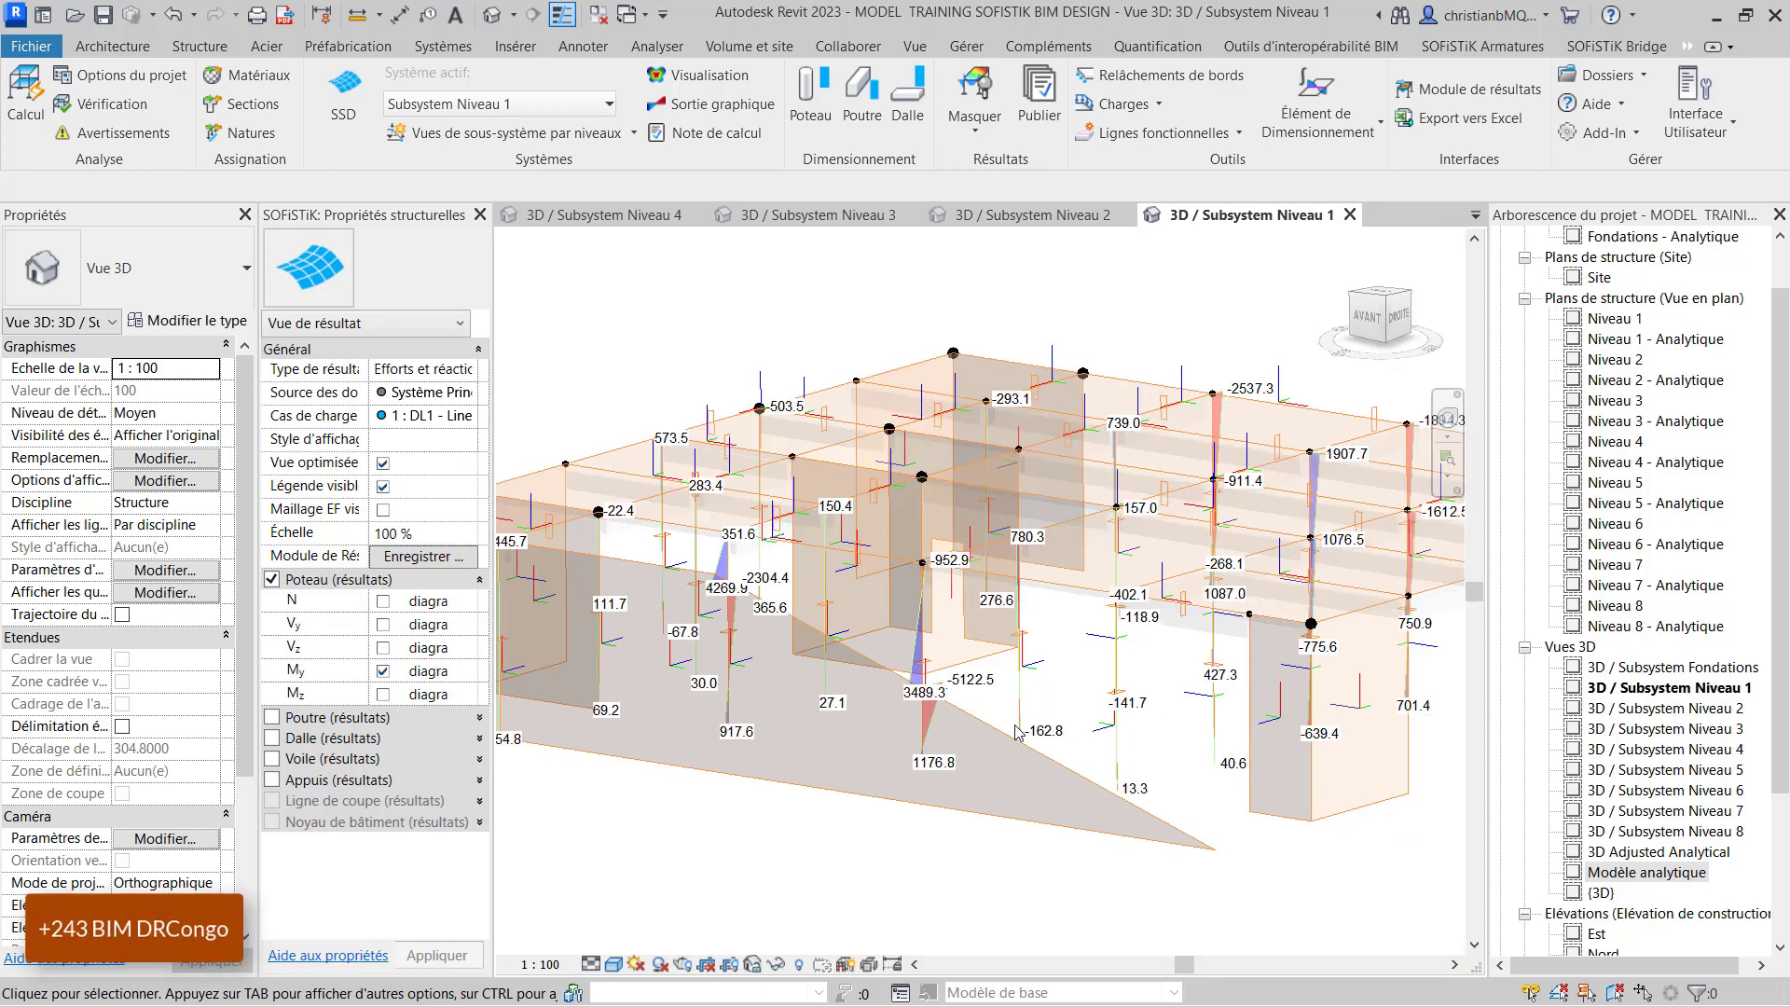
scroll(796, 714, "up", 3)
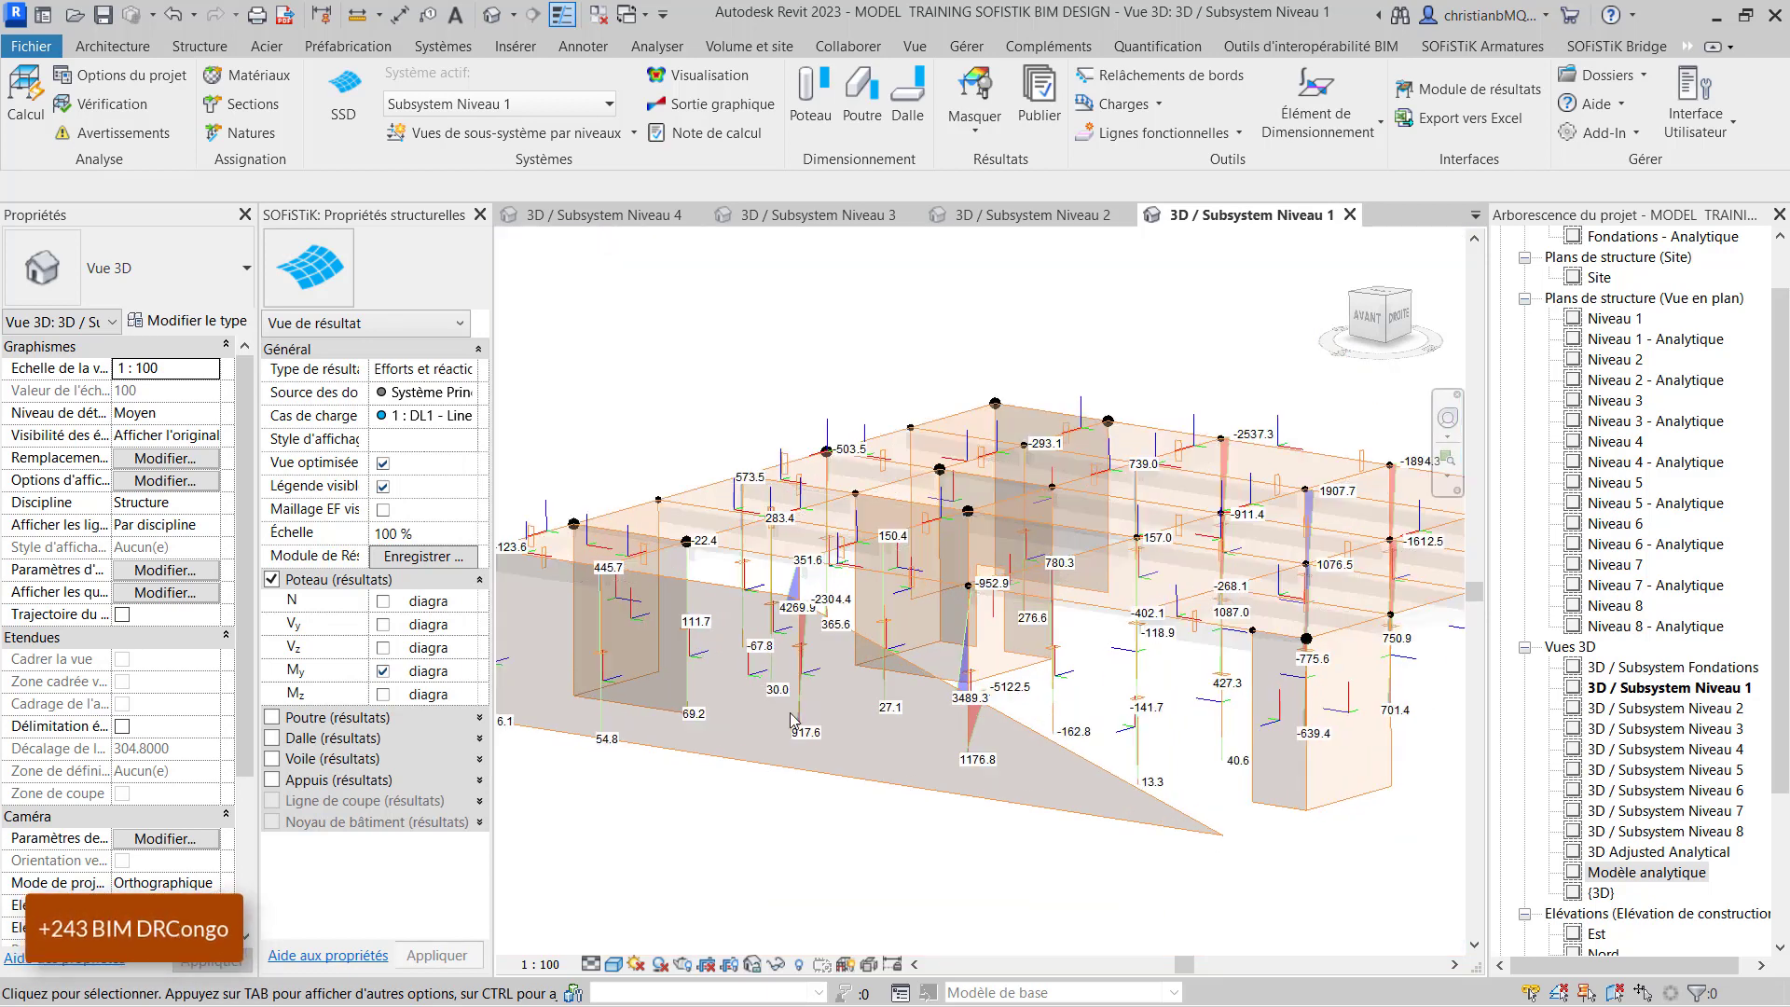
scroll(800, 714, "down", 3)
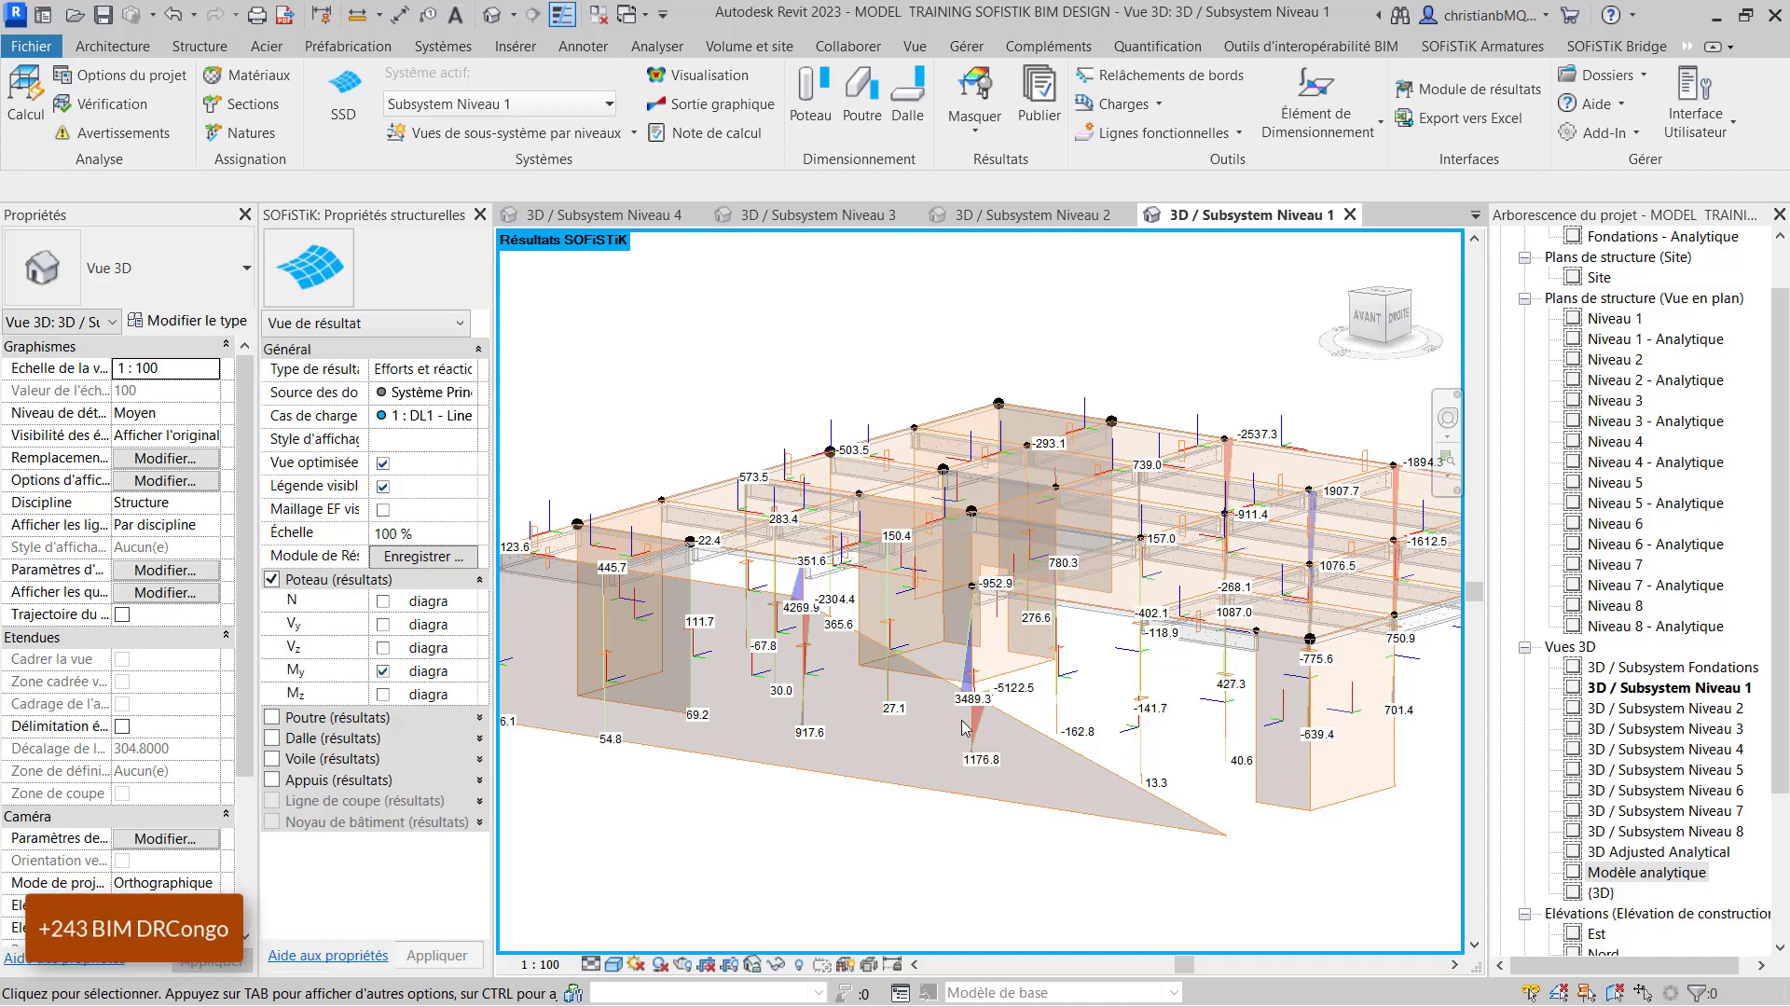
- Take a new screen capture of the My column diagrams, save it as JPEG "DIAGRAME DE MOMENT COLONE", and return to Revit
key("alt+Tab")
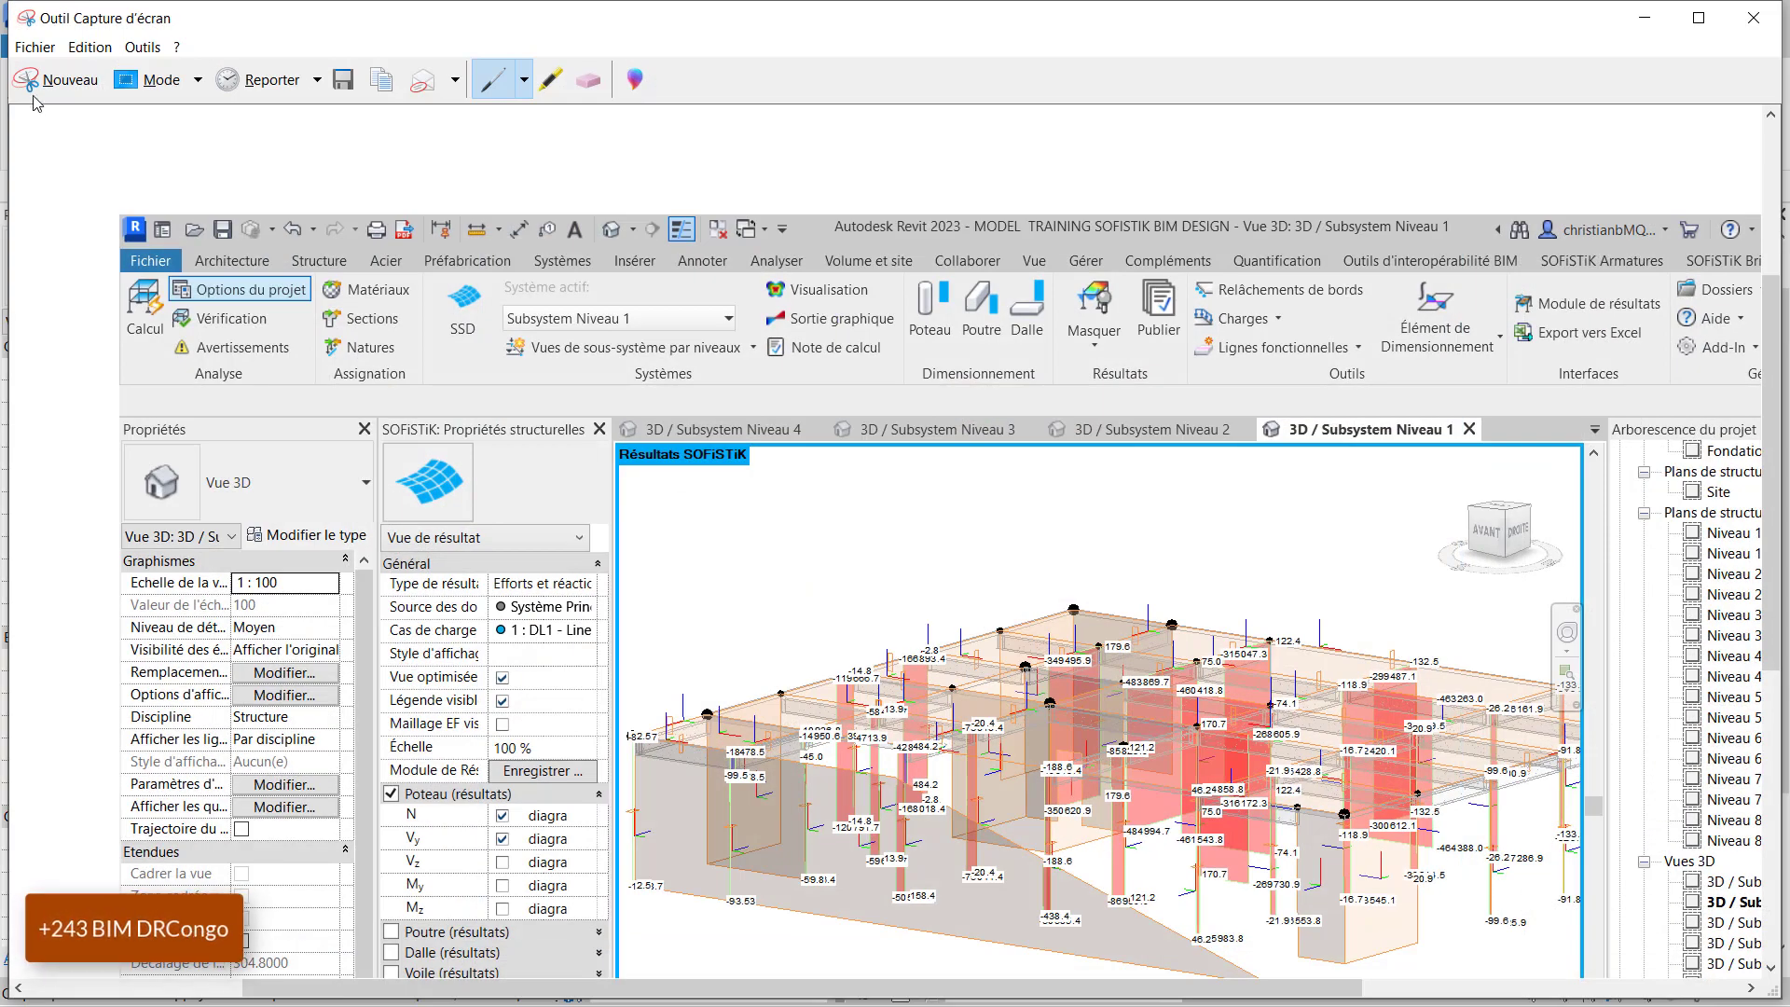
left_click(42, 82)
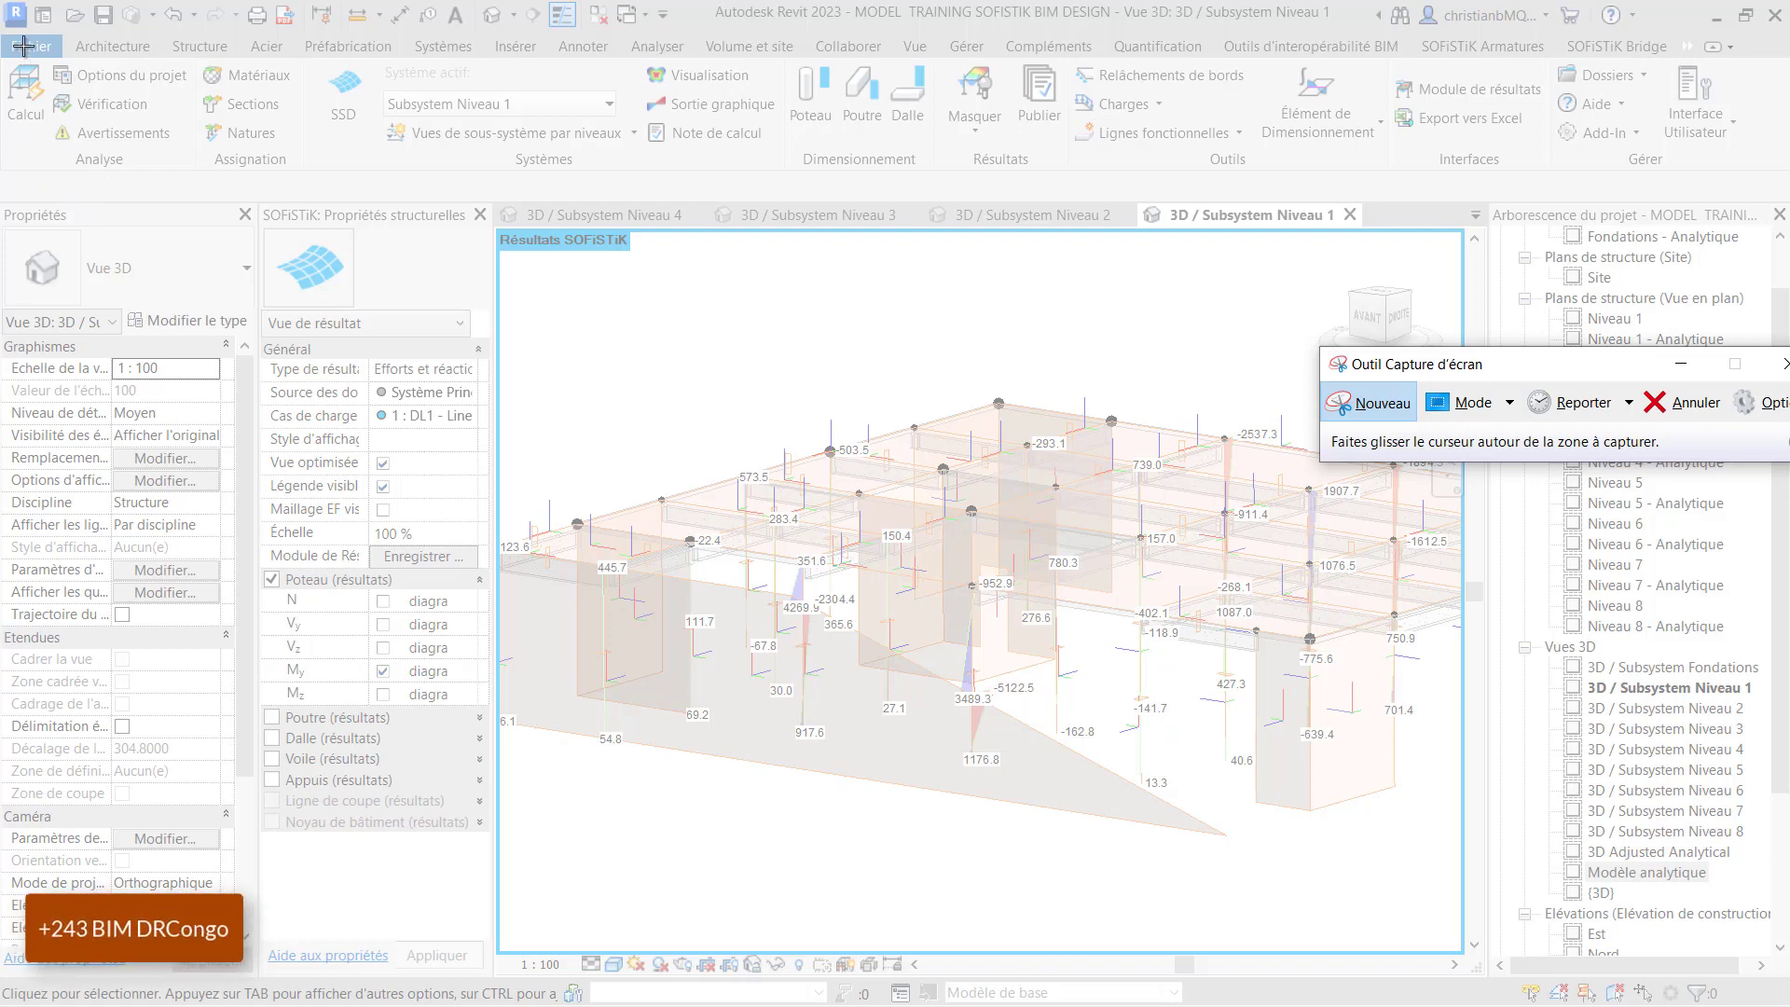
mouse_move(24, 46)
left_mouse_down()
mouse_move(1558, 873)
mouse_move(1780, 970)
mouse_move(5, 961)
left_mouse_up()
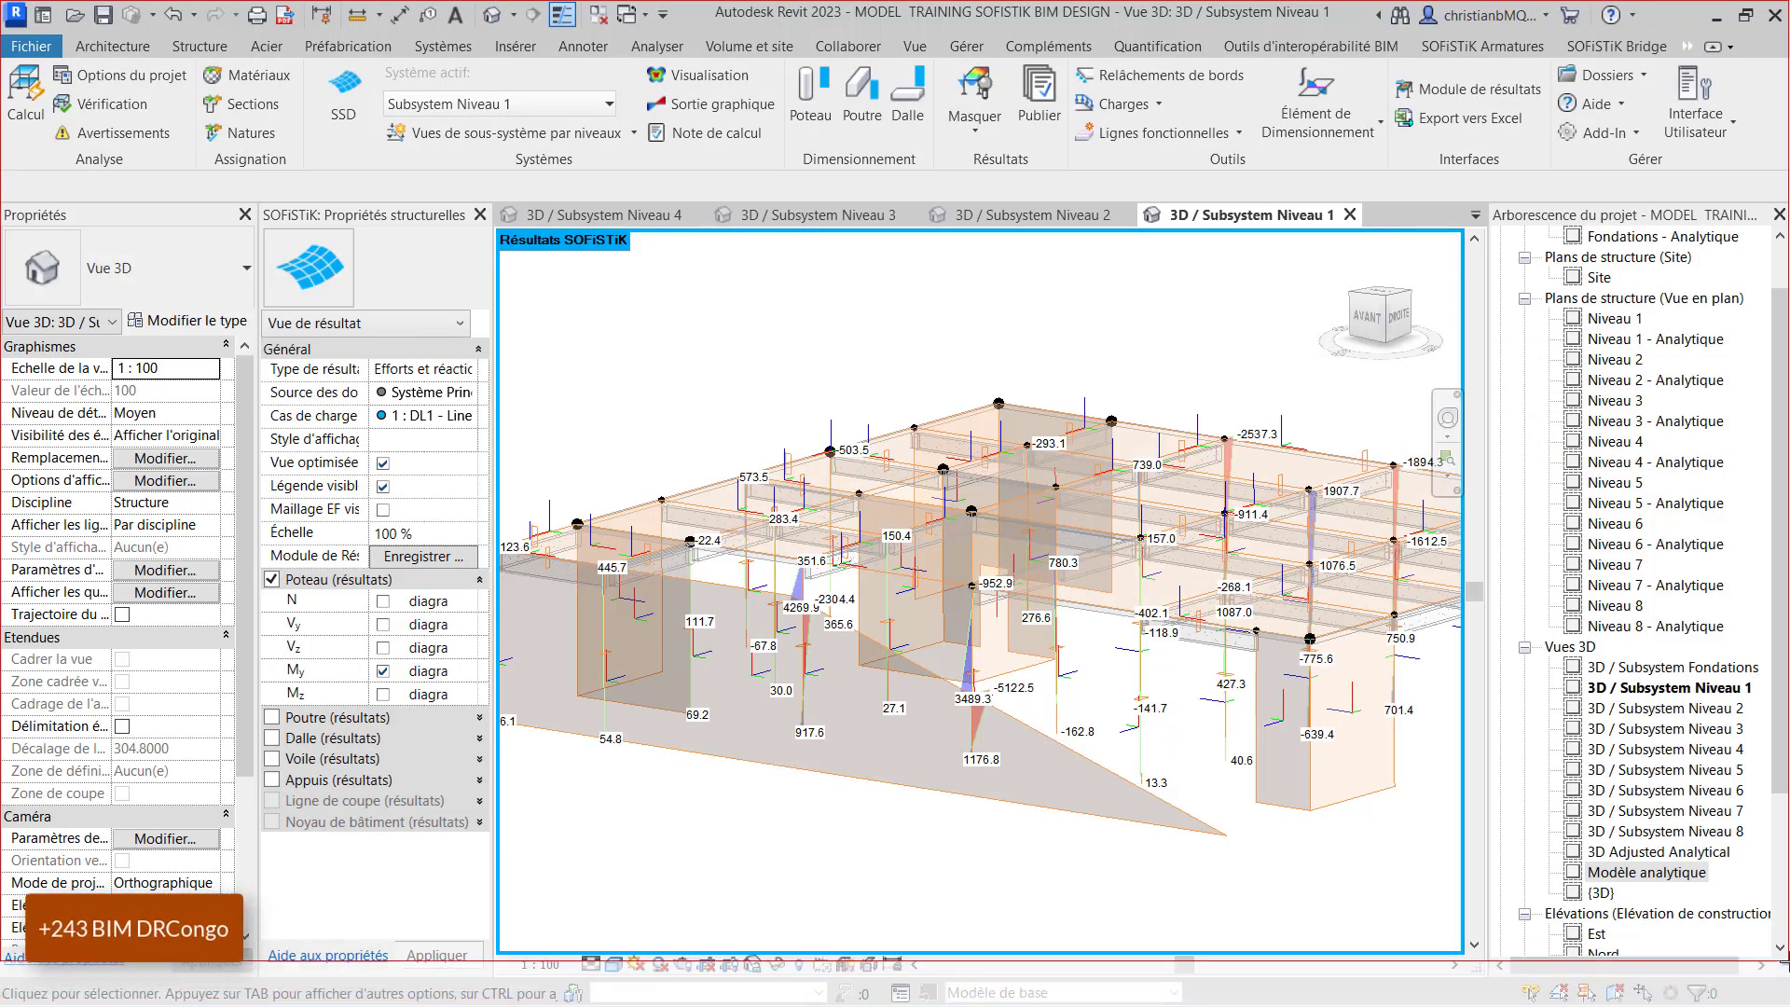
left_click_drag(4, 172, 23, 52)
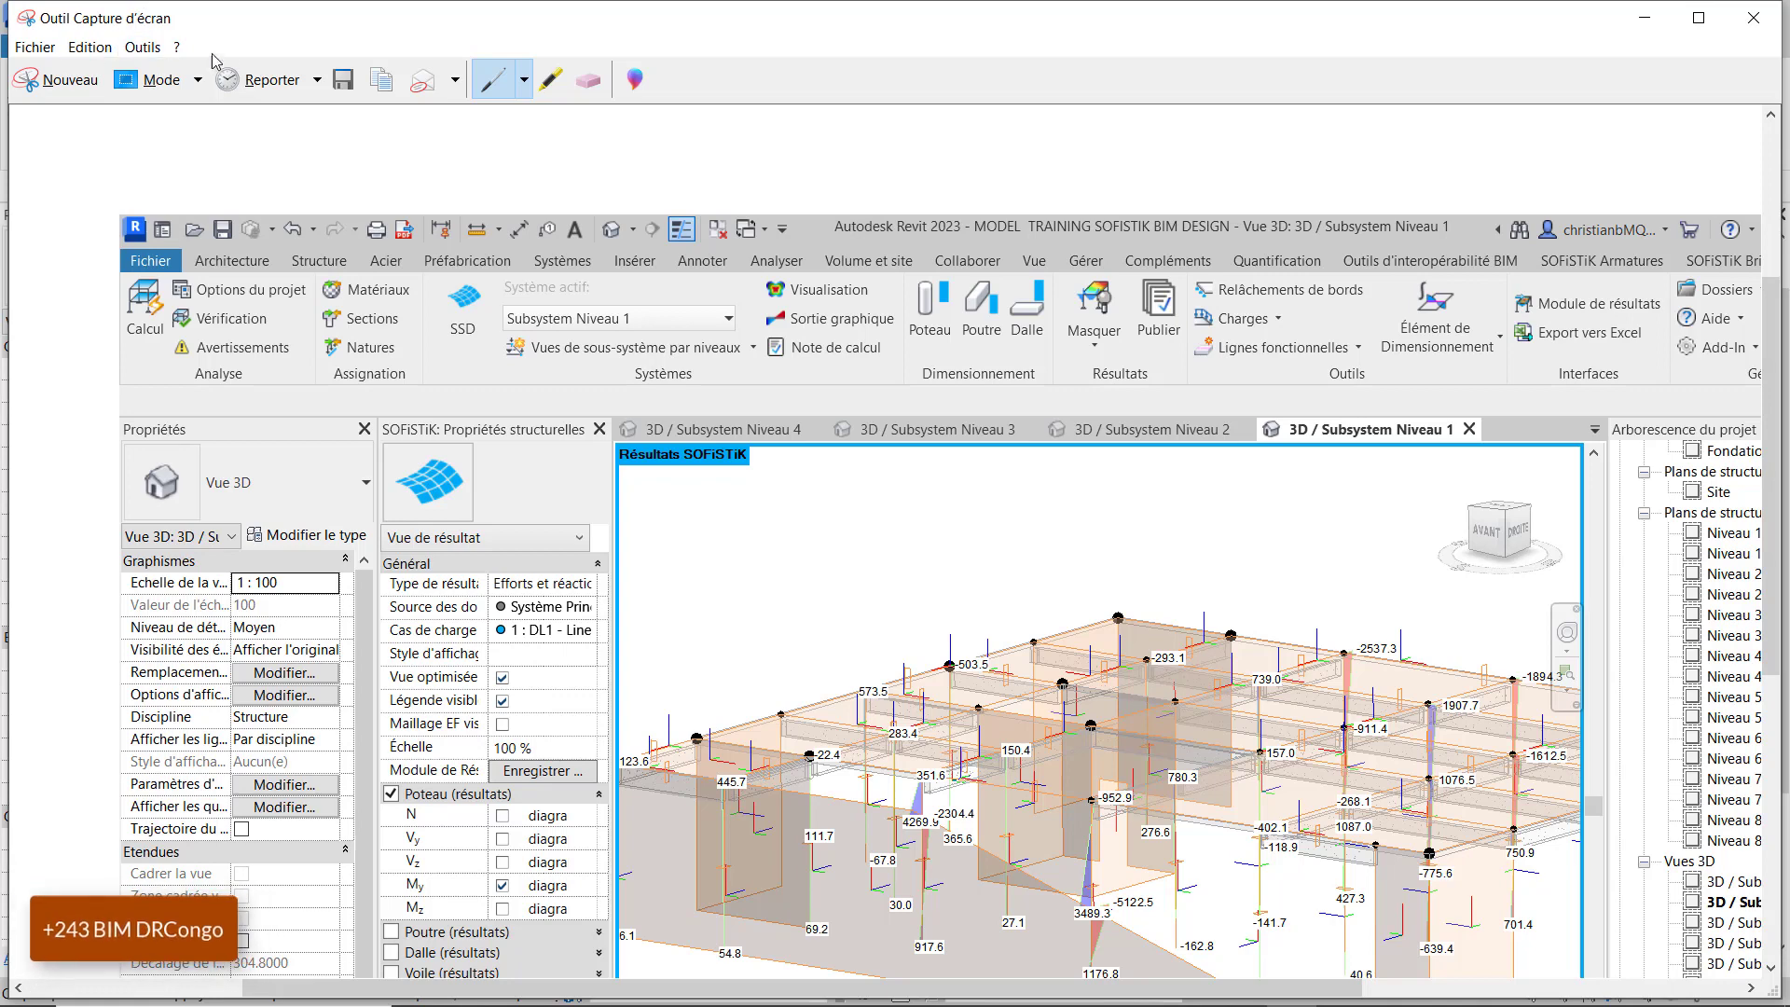
left_click(343, 79)
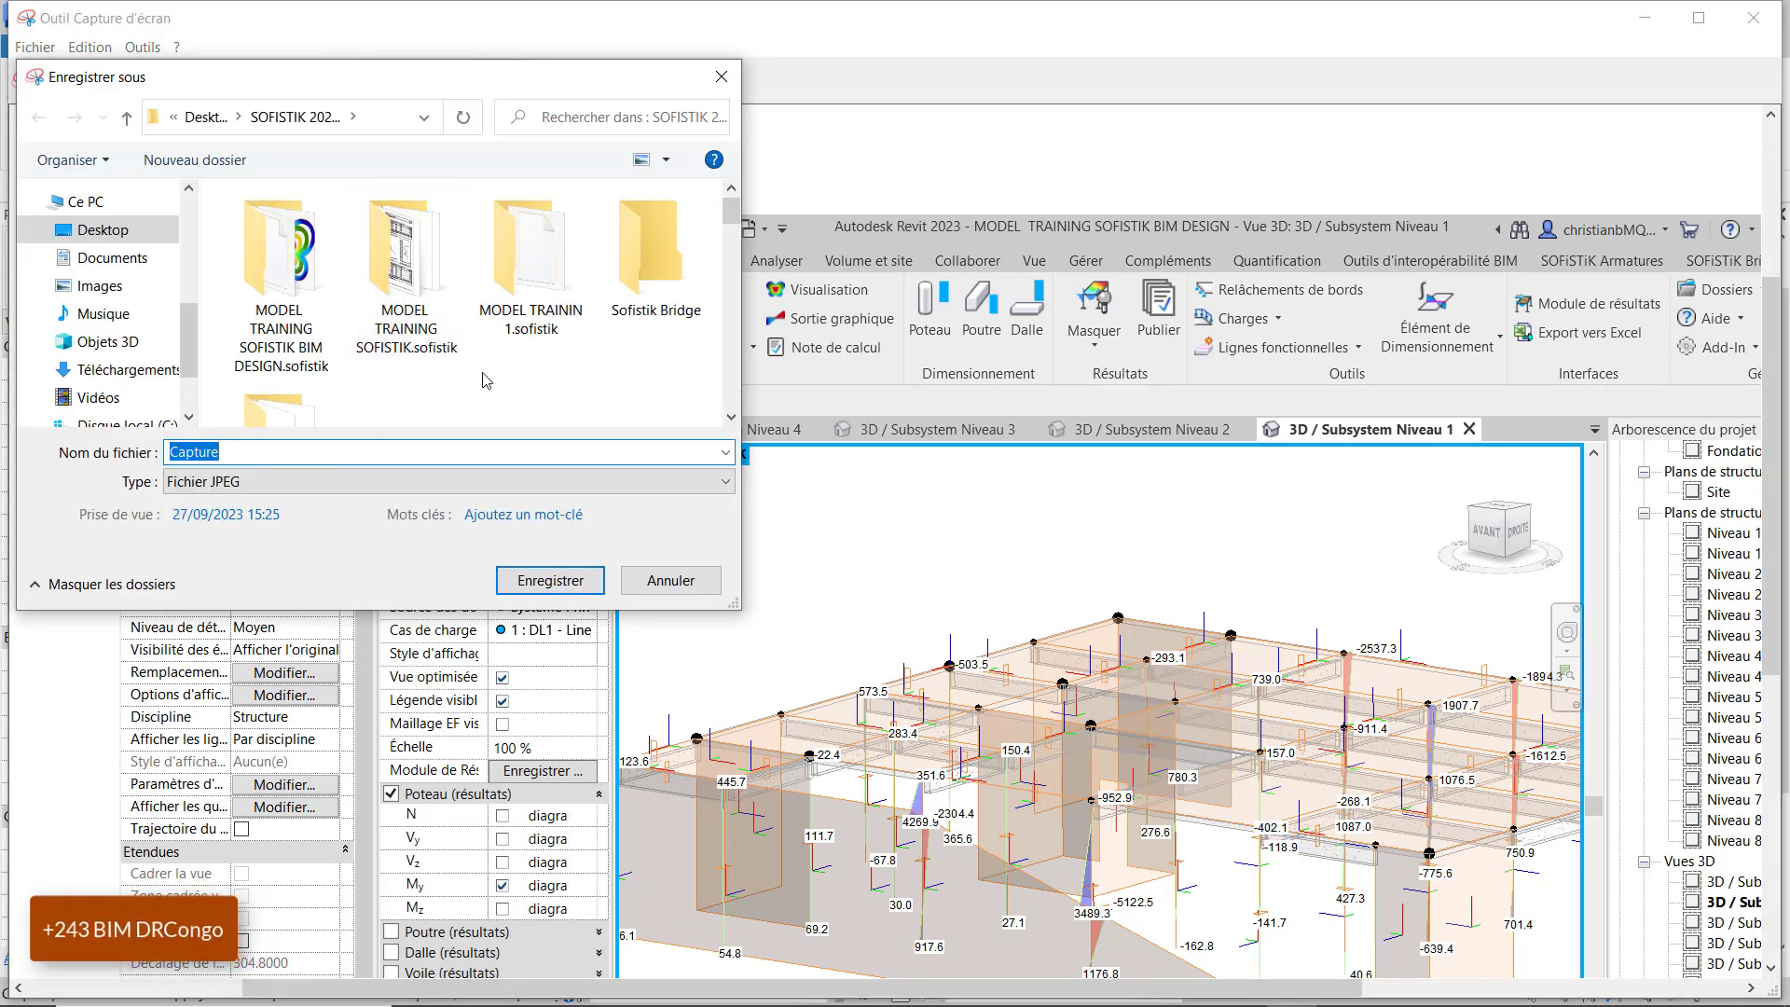
type("DlAGRAME DE MOMENT COLONE")
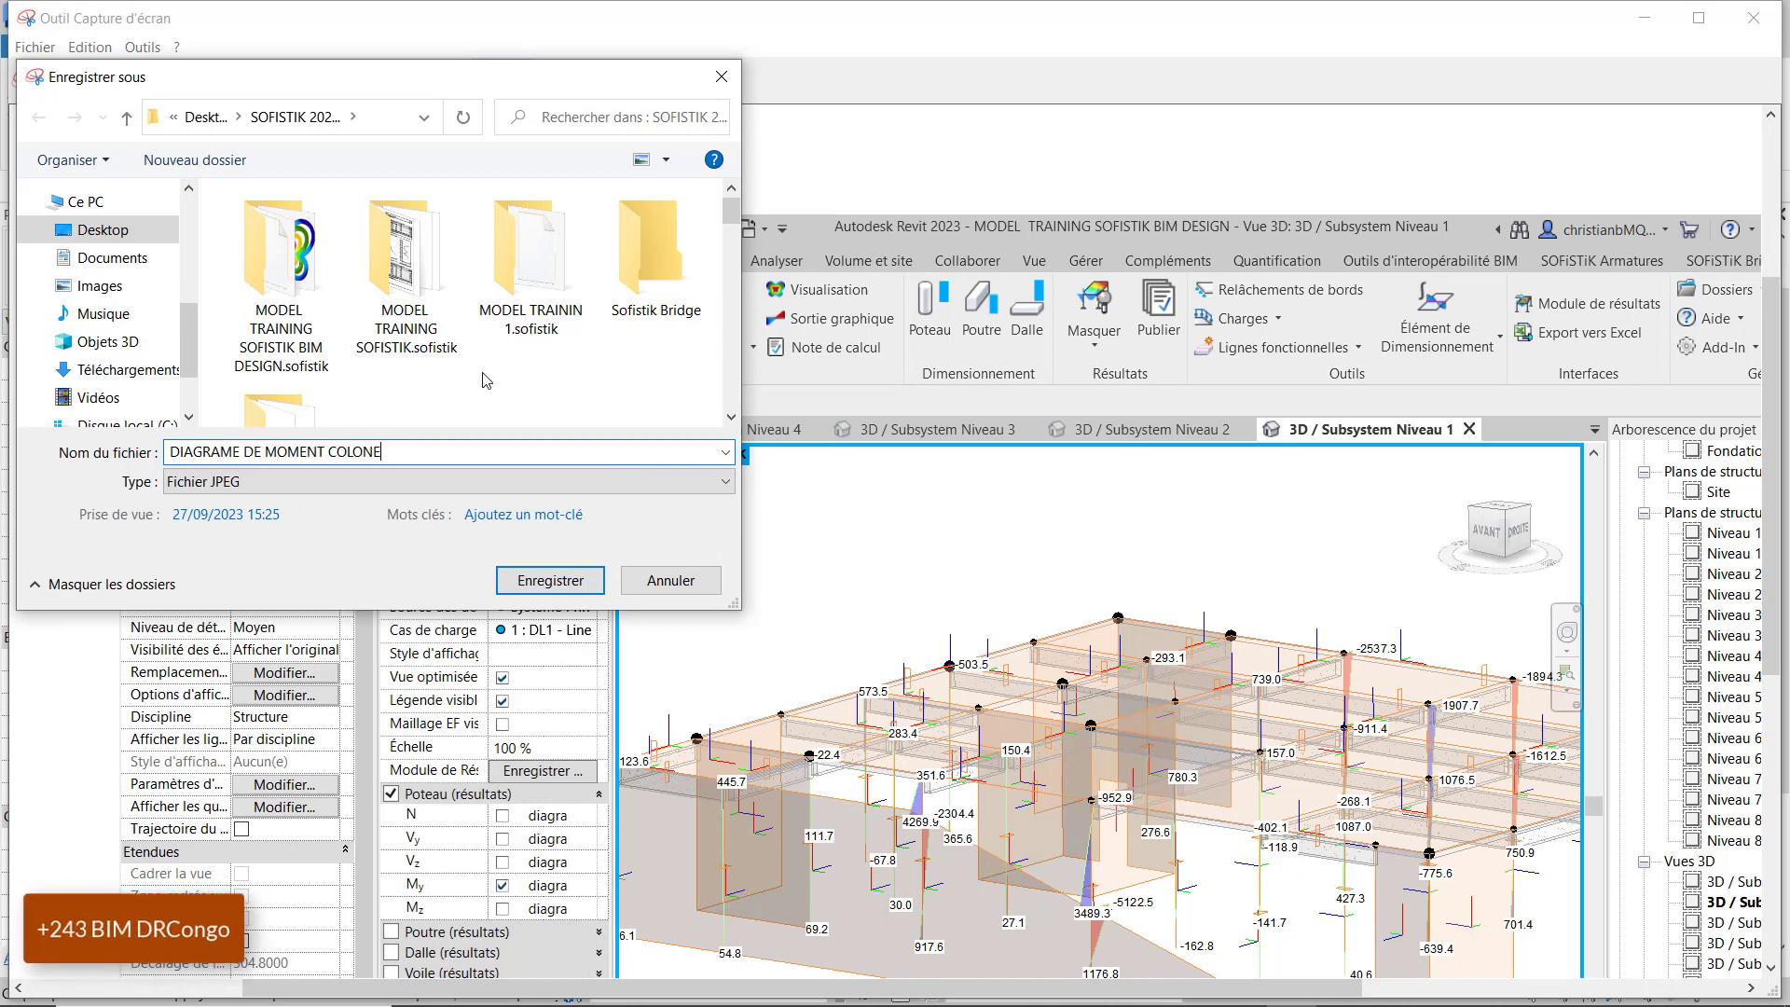
key("Return")
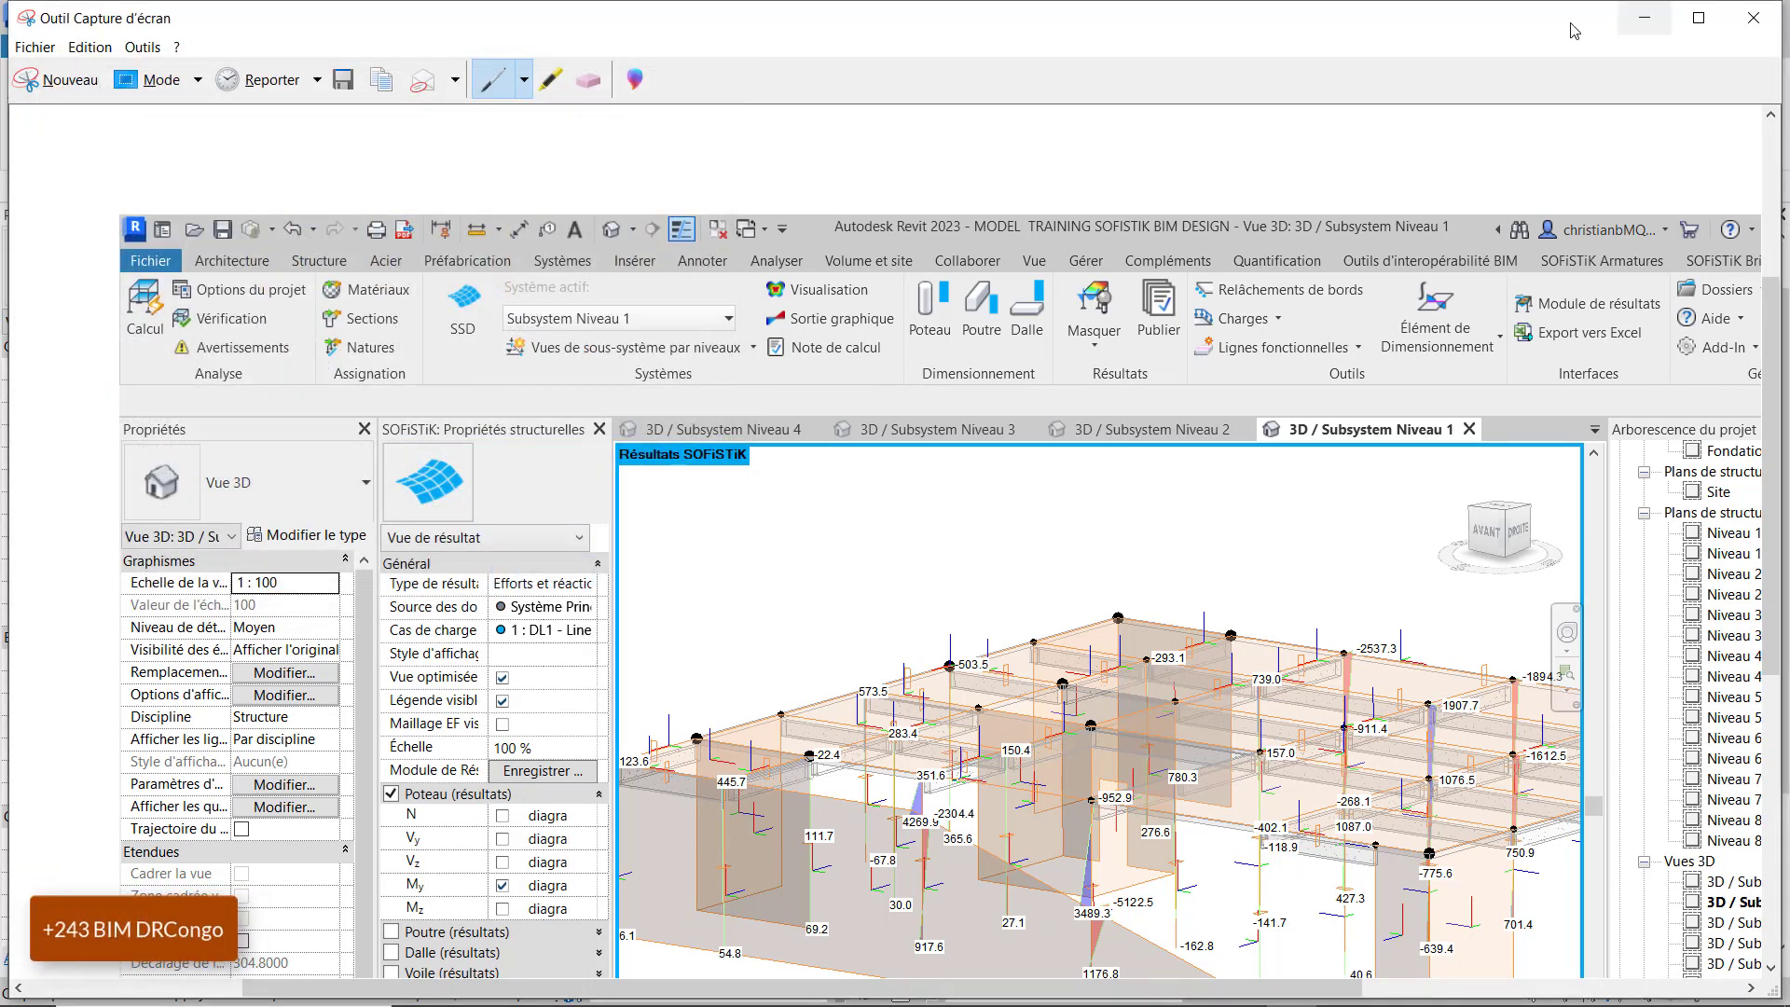
left_click(1649, 19)
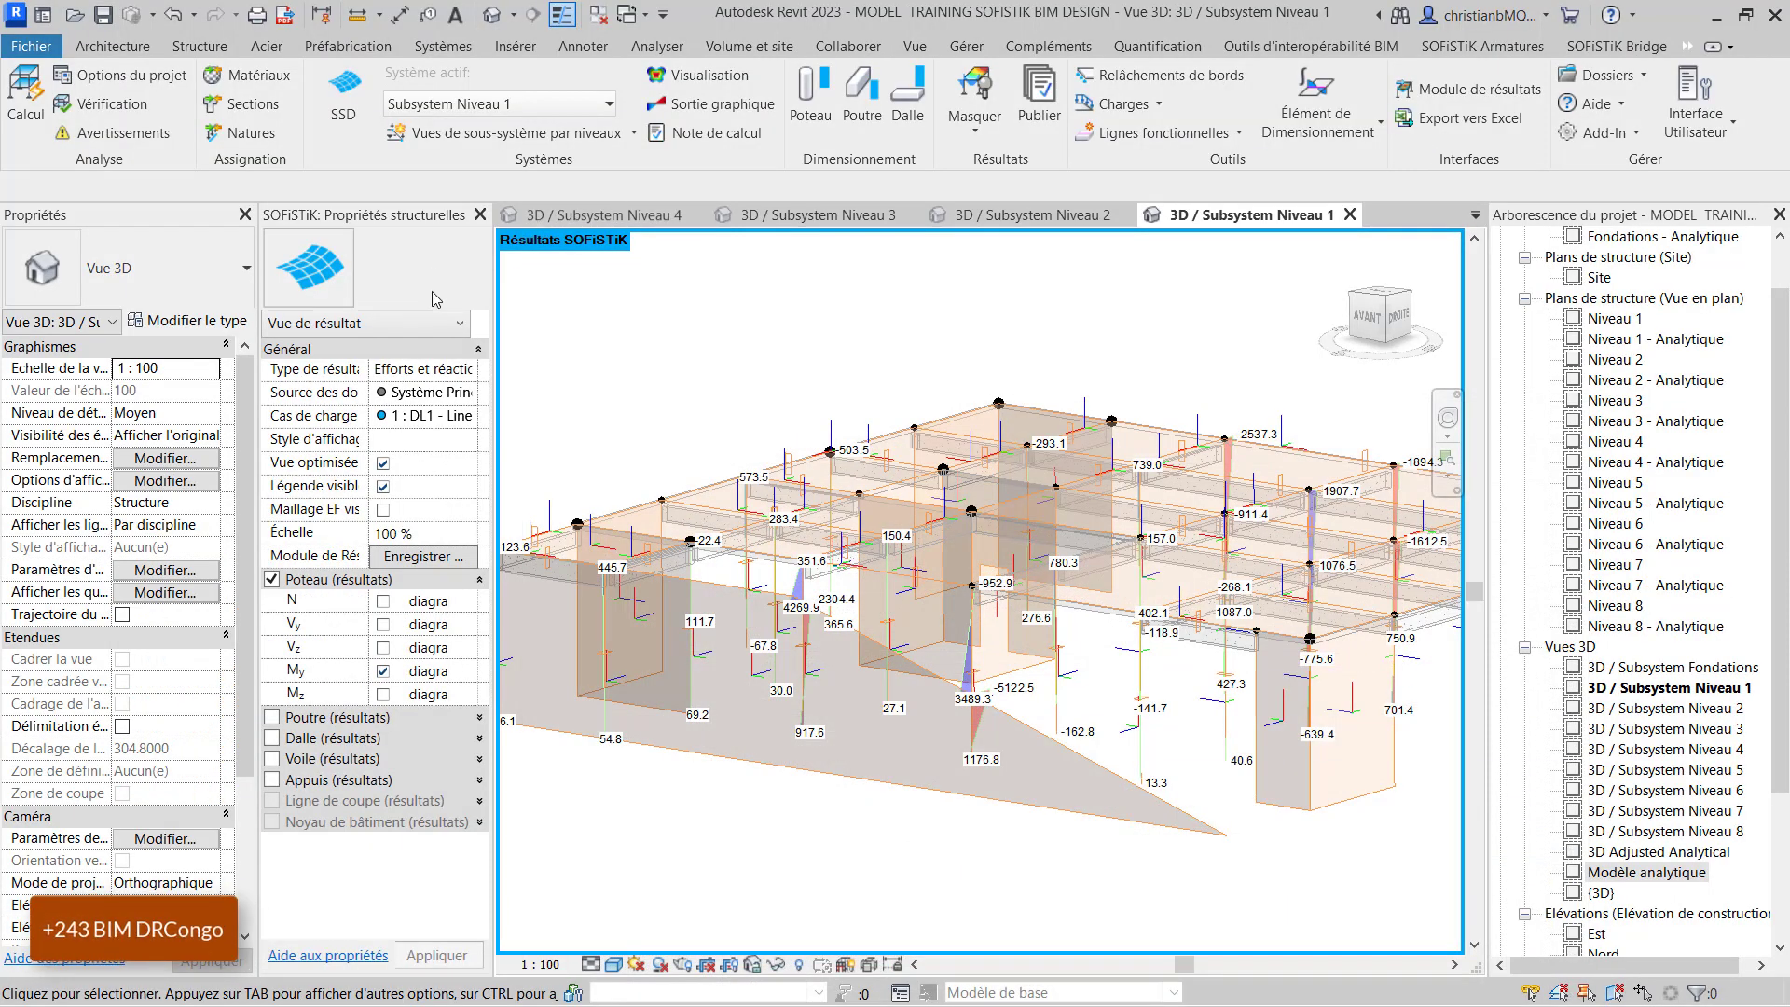
- Replace My with the bending moment Mz diagrams in the Niveau 1 column results
left_click(384, 672)
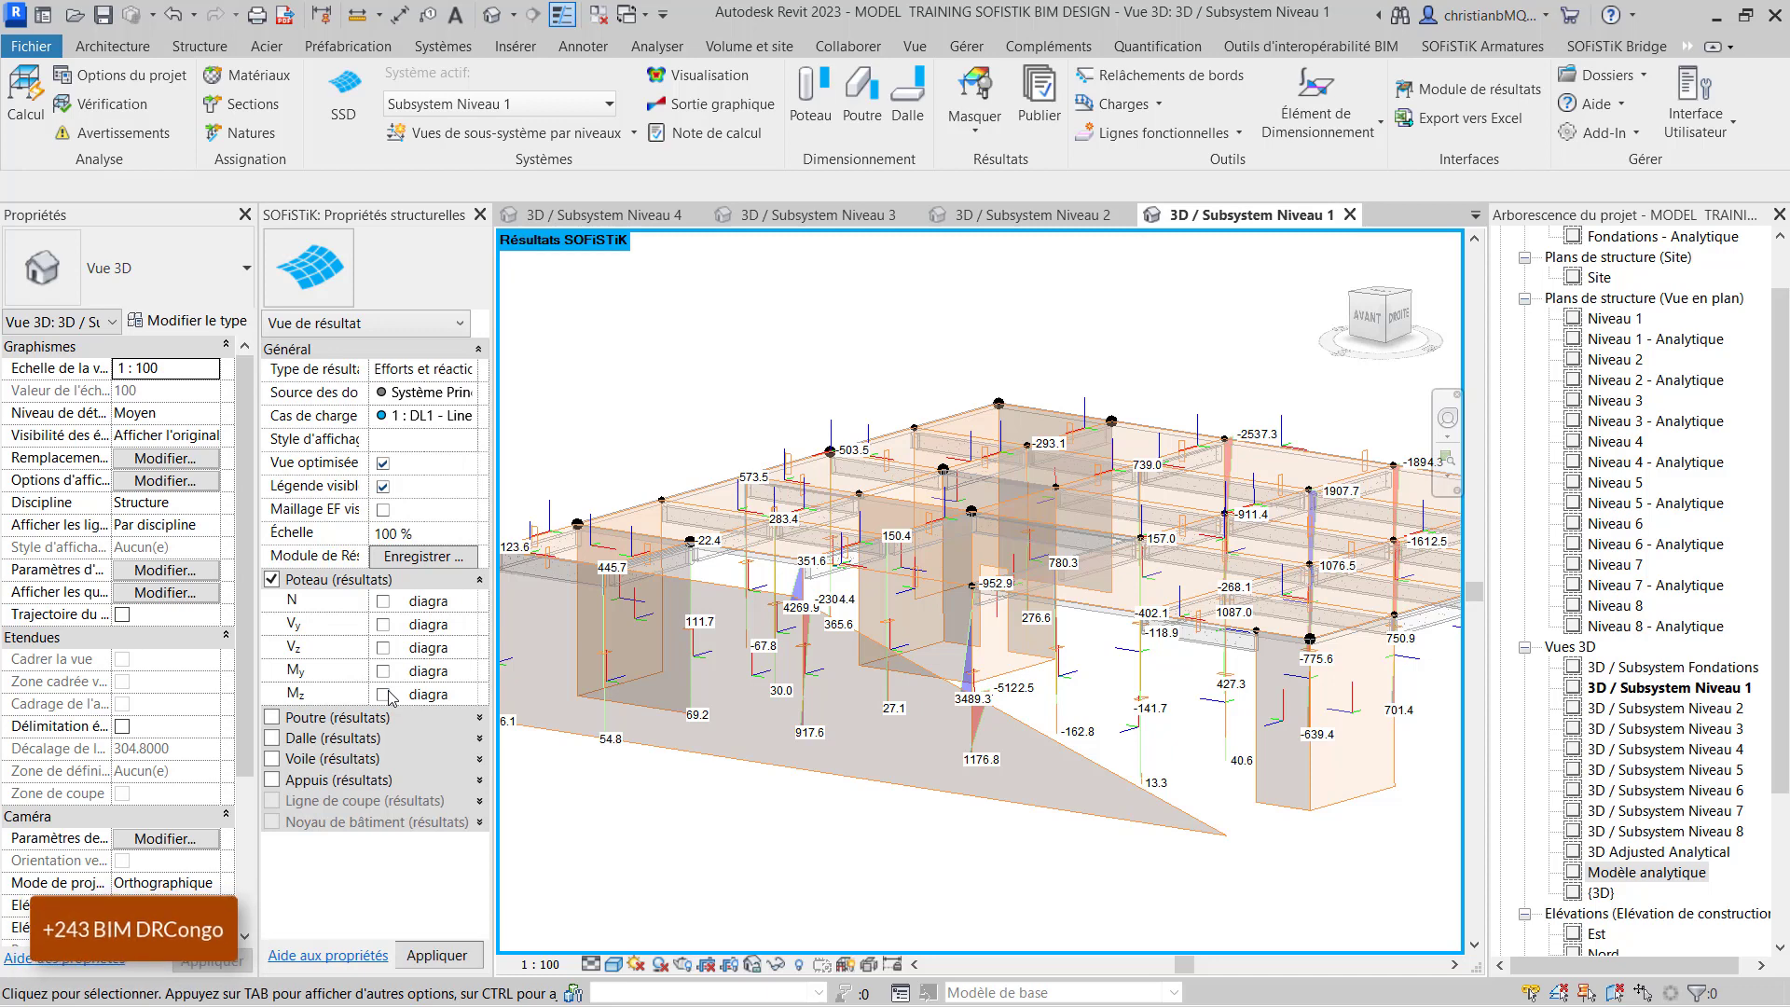
left_click(438, 957)
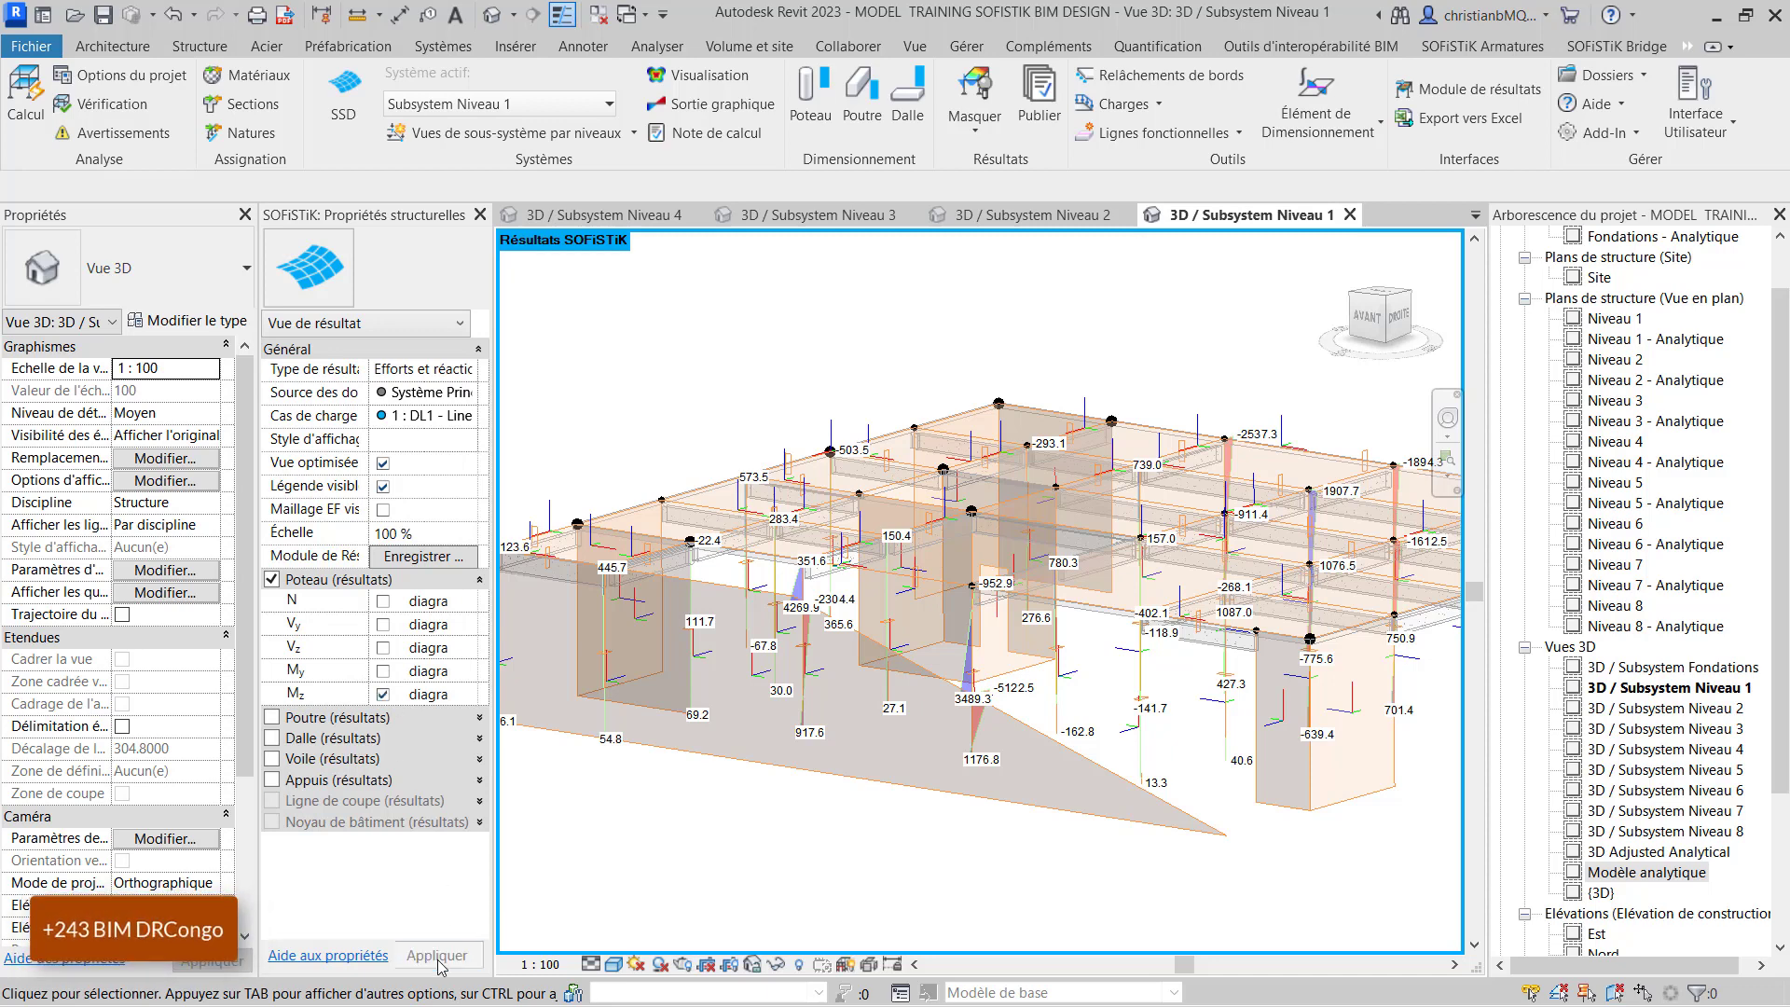
- Turn off Mz and the column results, apply the beam results with normal force N diagrams, and inspect the beam values
left_click(384, 694)
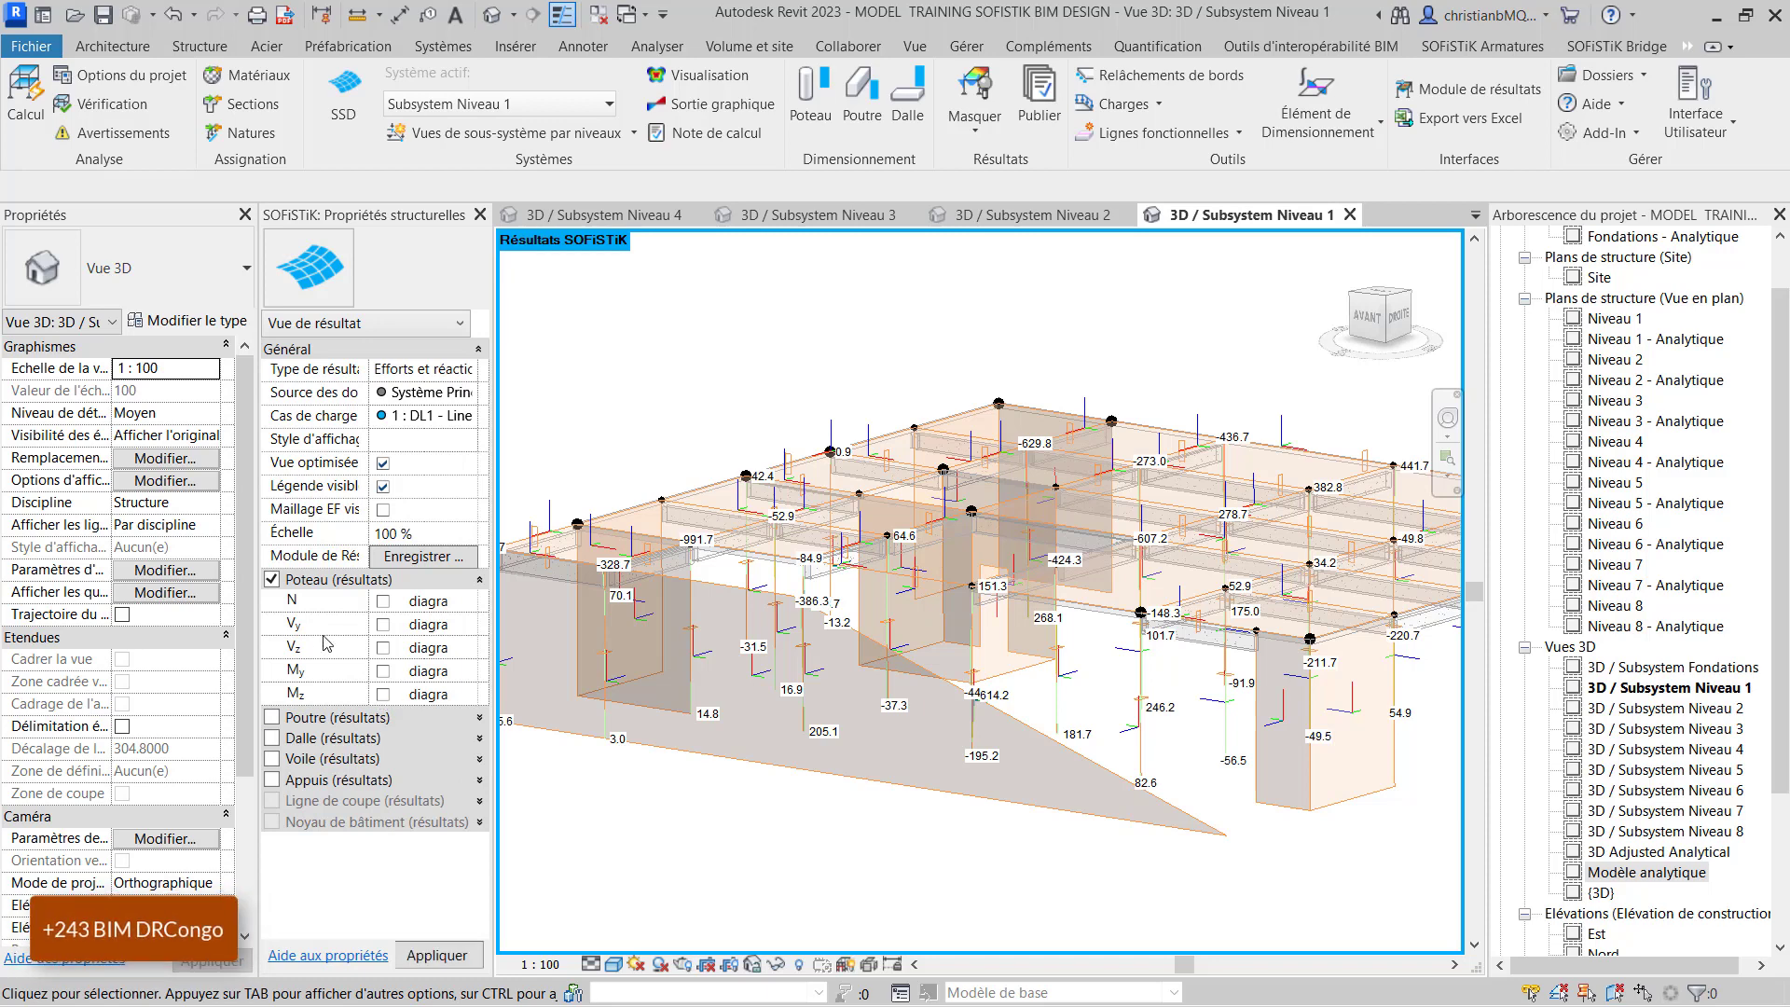
left_click(272, 580)
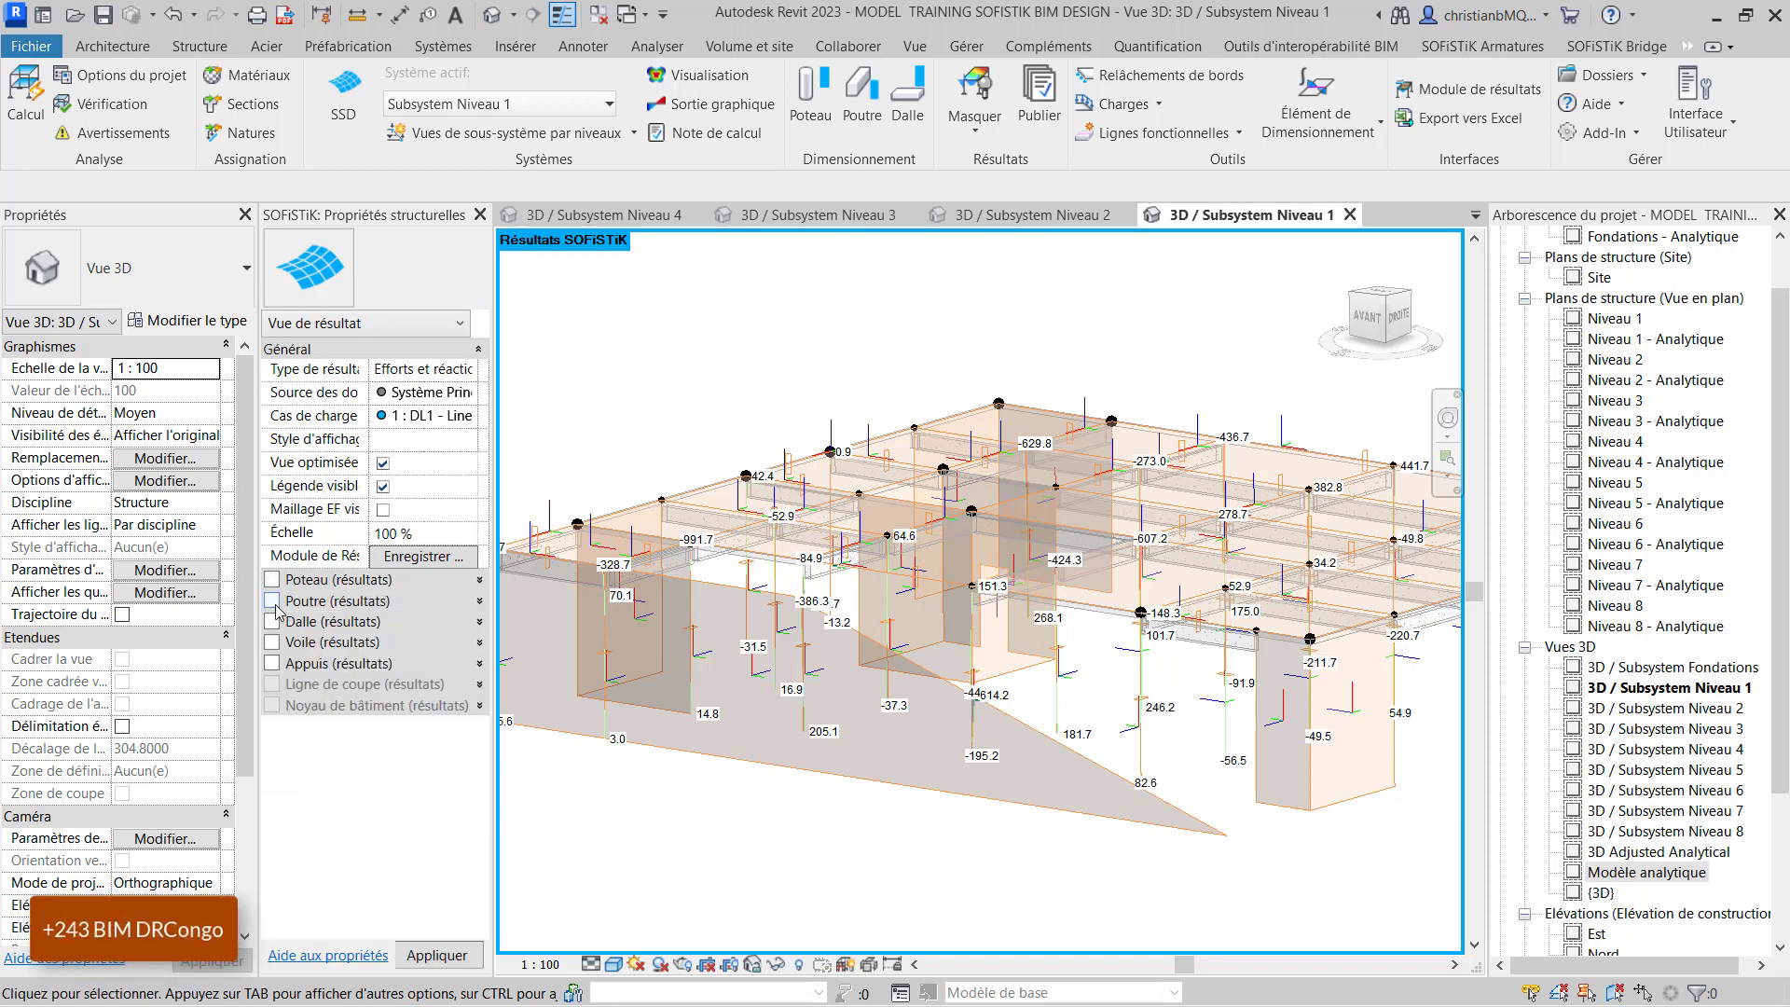
left_click(273, 601)
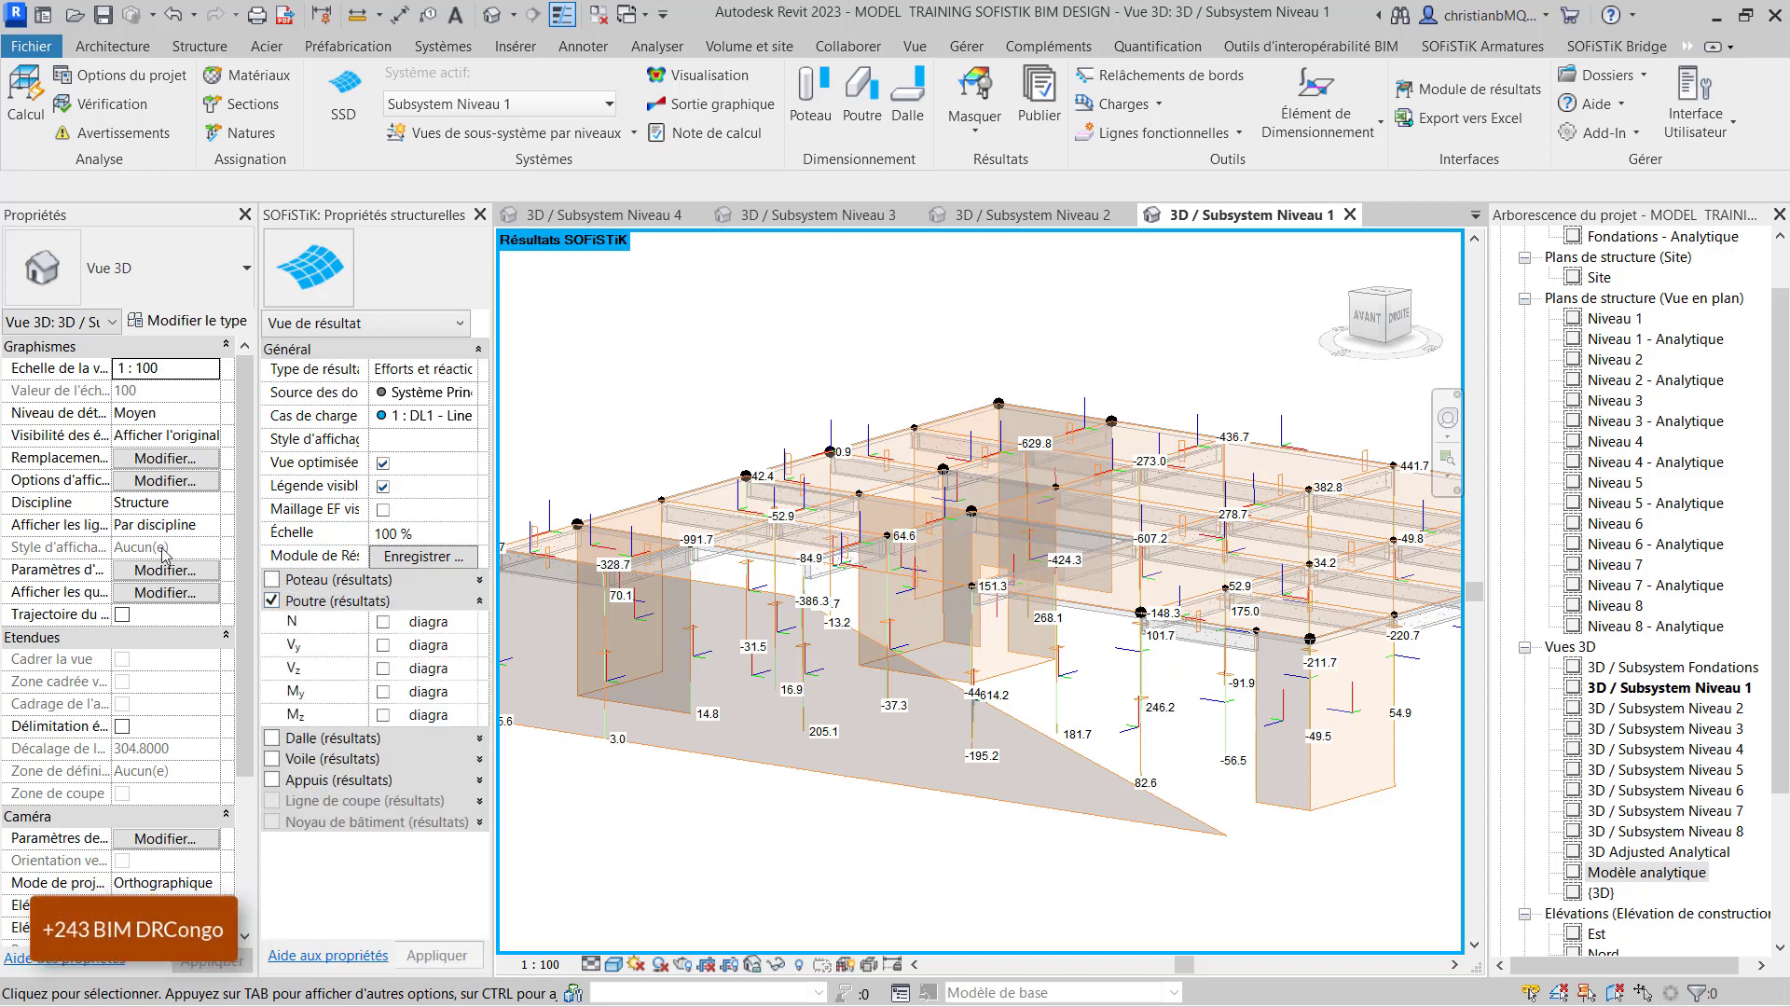
left_click(383, 622)
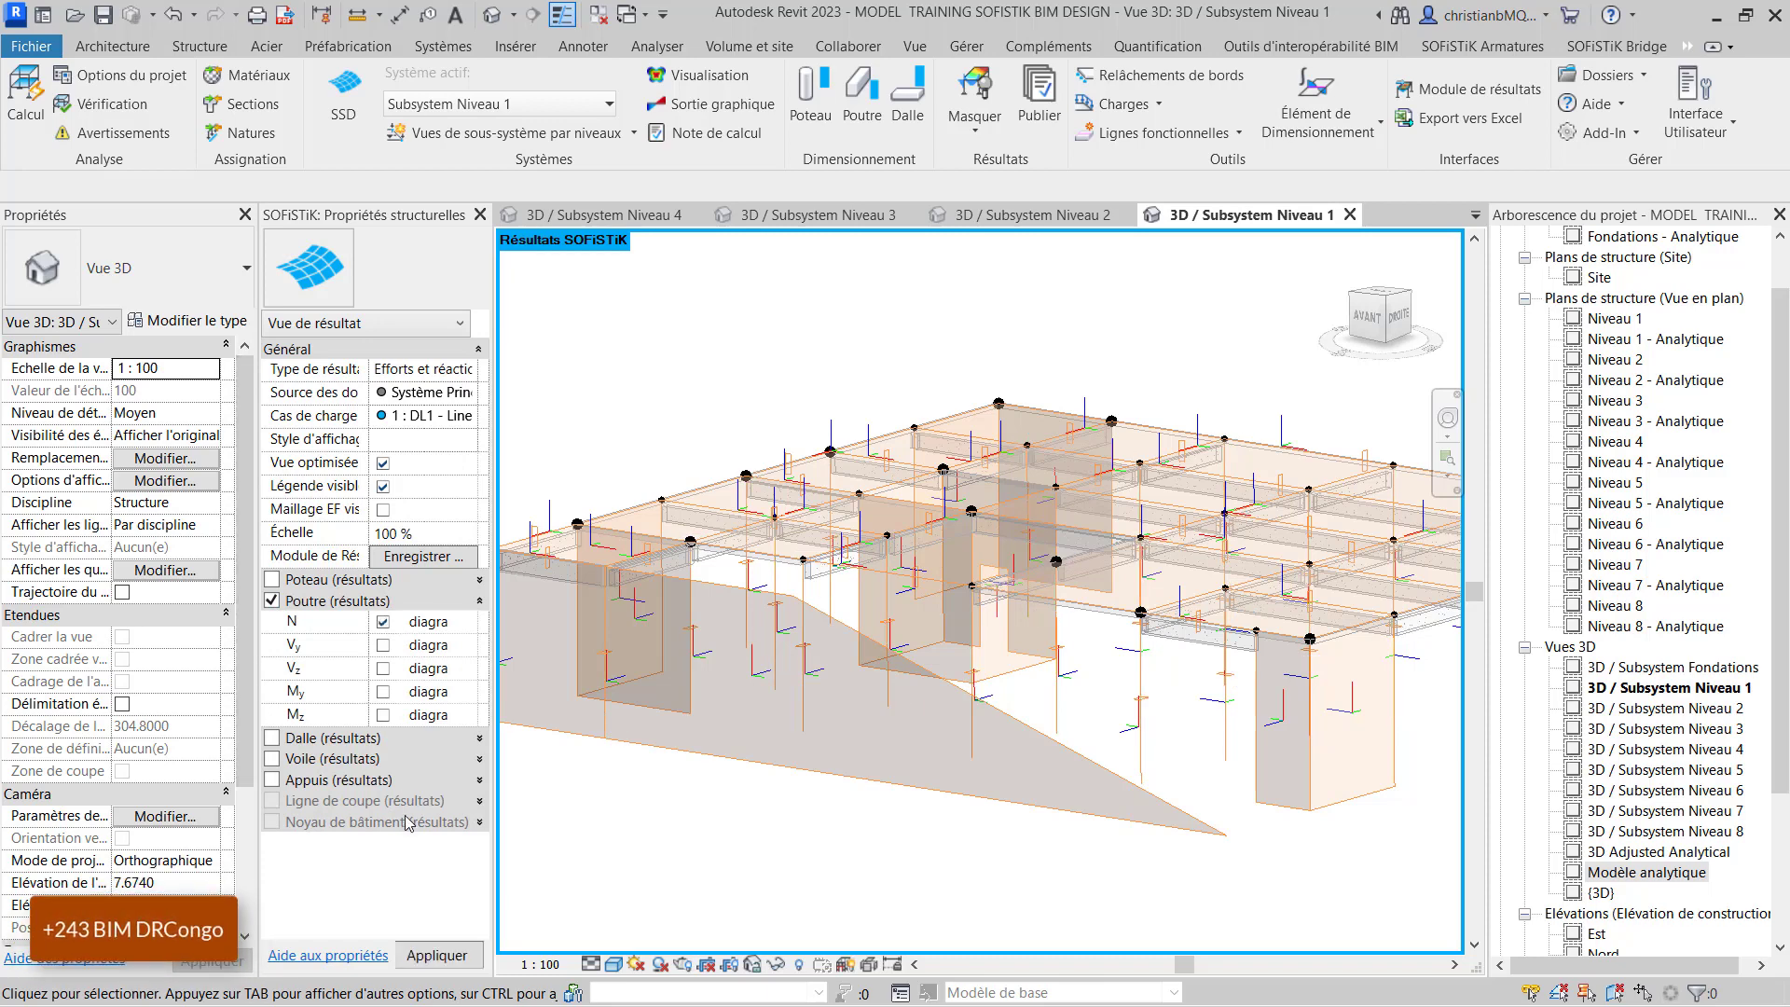
left_click(435, 954)
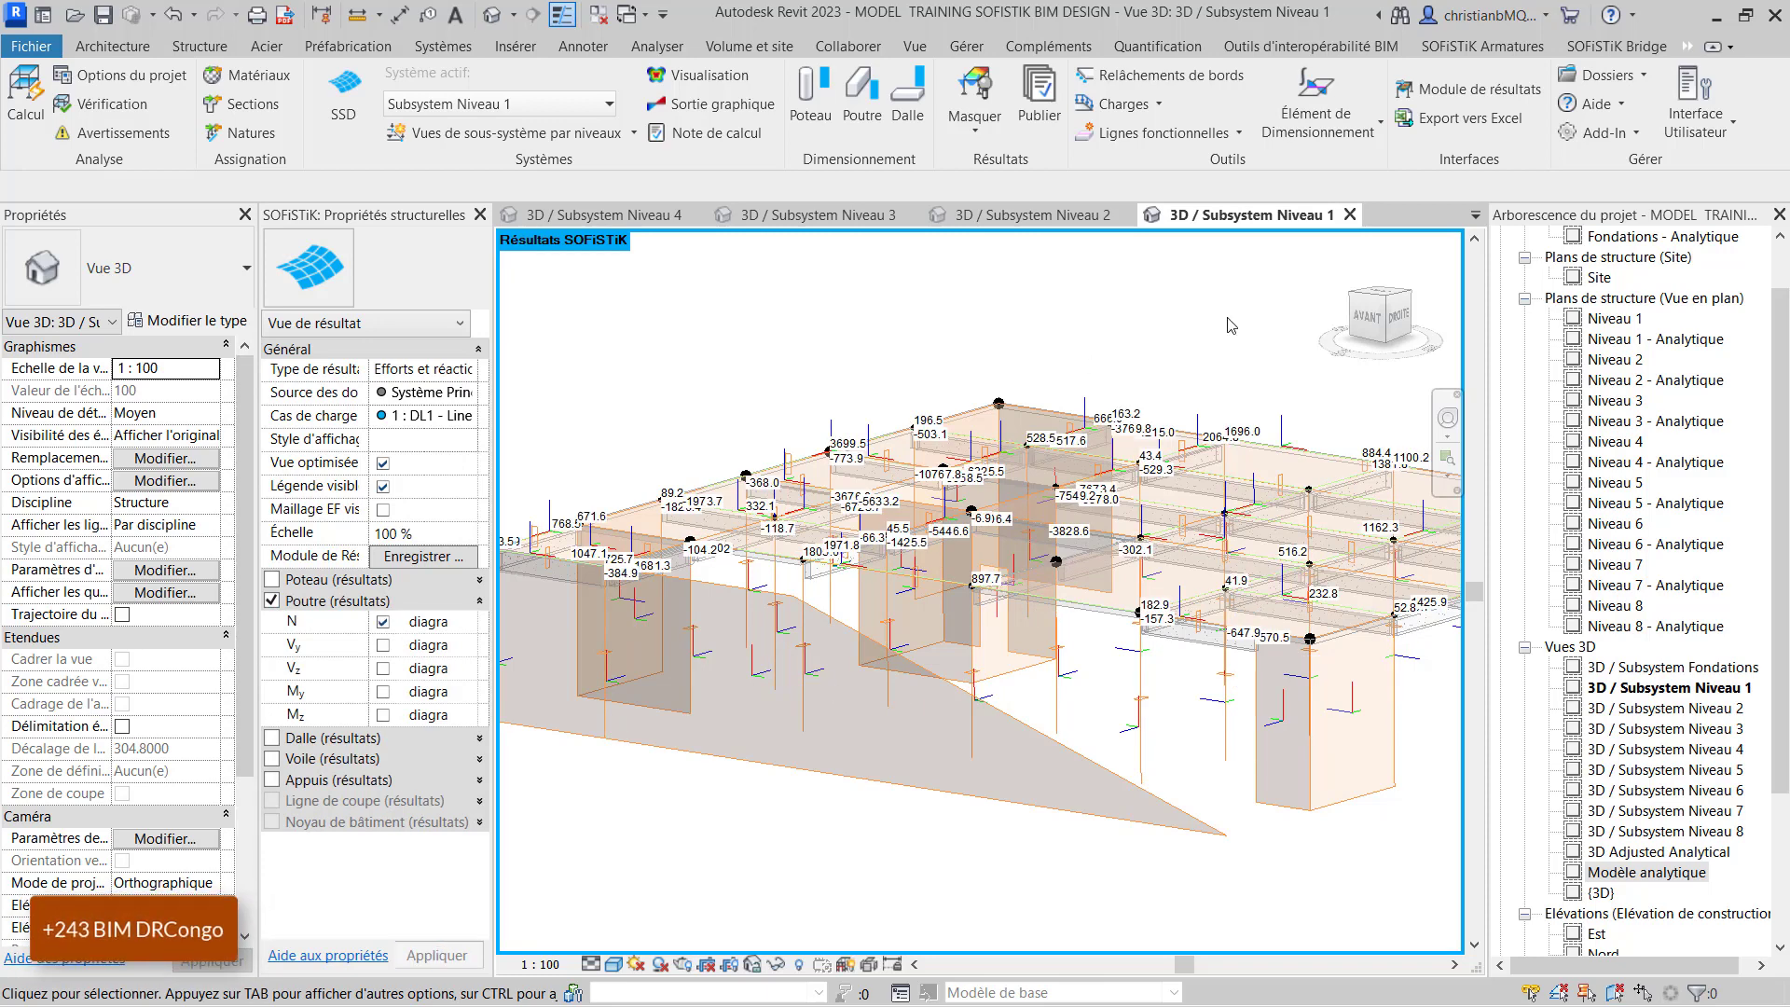
scroll(1228, 502, "up", 3)
scroll(1079, 402, "down", 4)
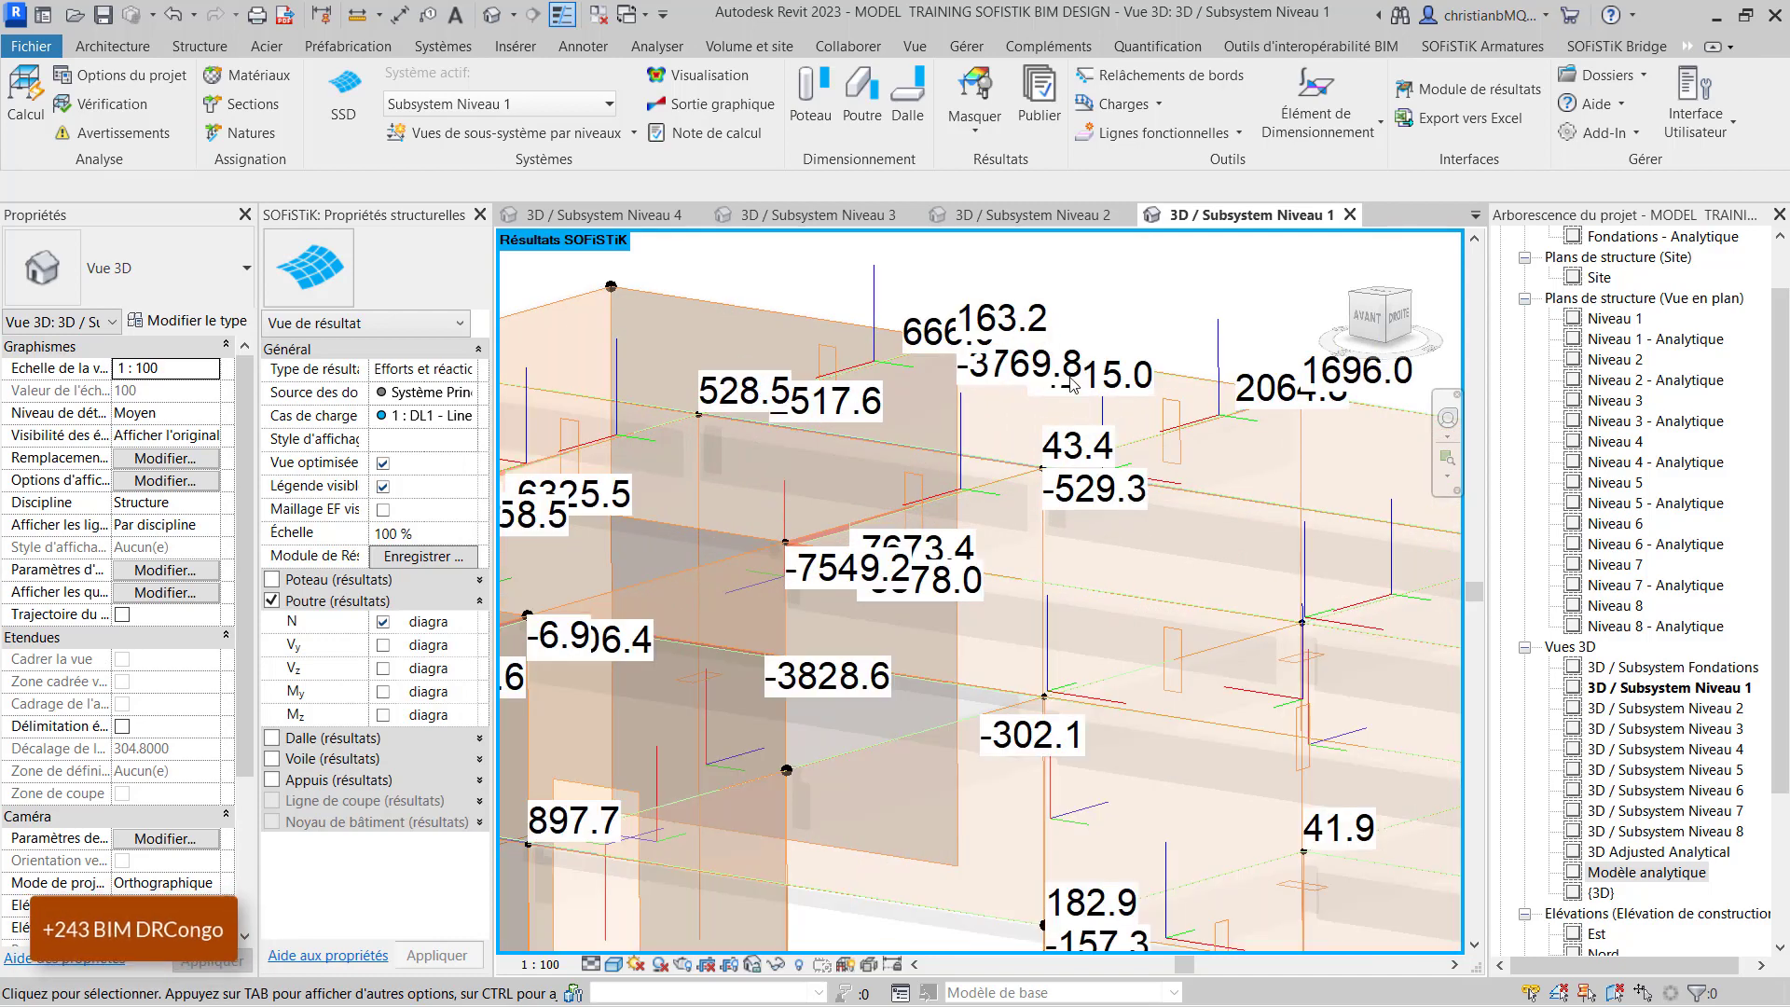
- Inspect the beam N values, turn off the beam results, and apply the column results with normal force N diagrams
scroll(1023, 366, "down", 2)
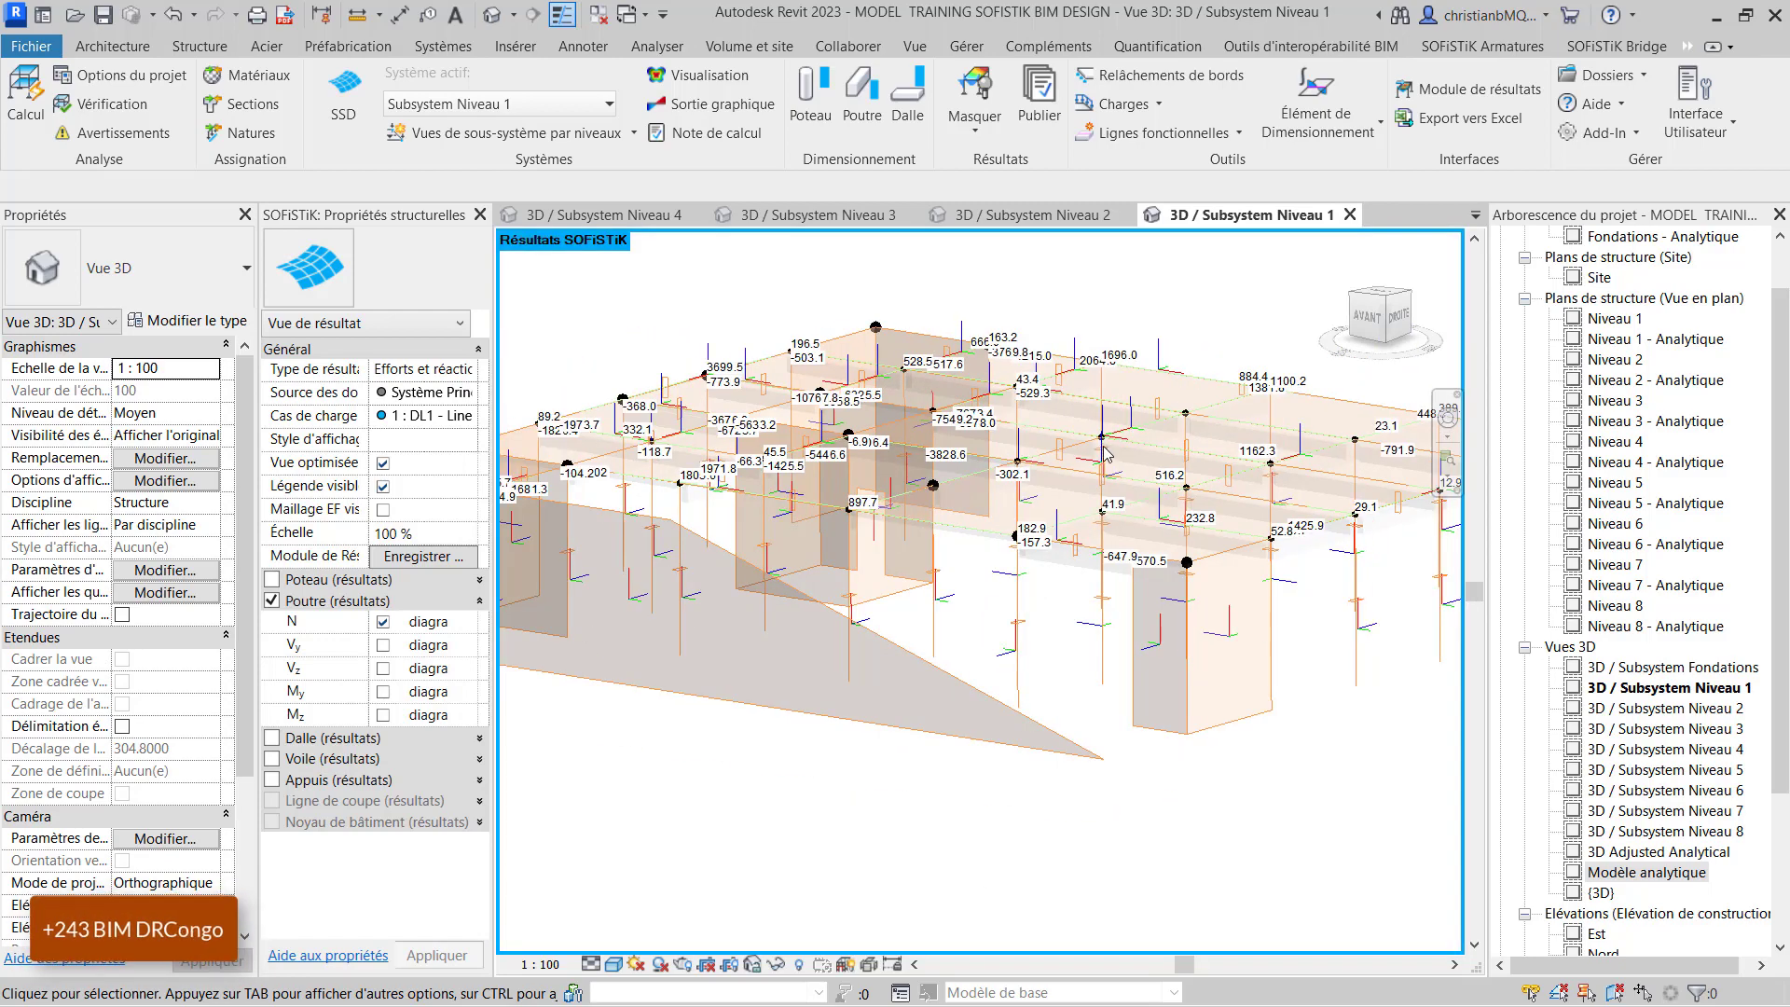
scroll(665, 386, "up", 3)
scroll(664, 386, "down", 2)
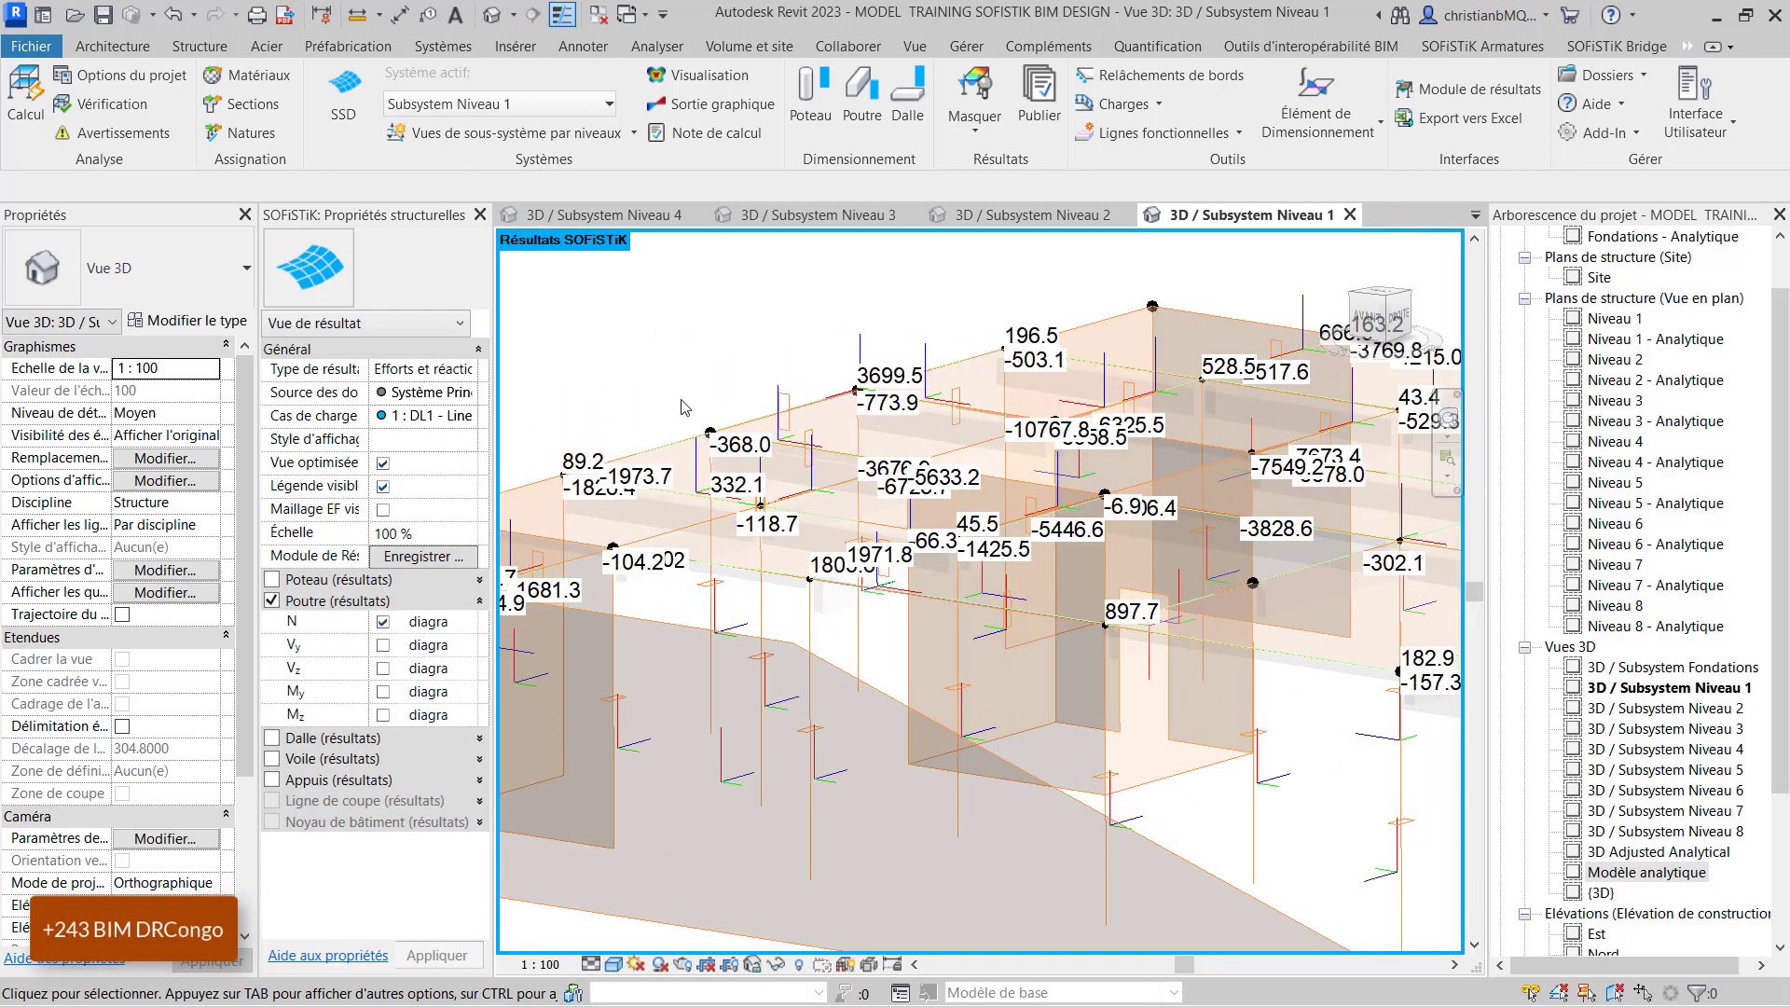
left_click(273, 601)
left_click(271, 579)
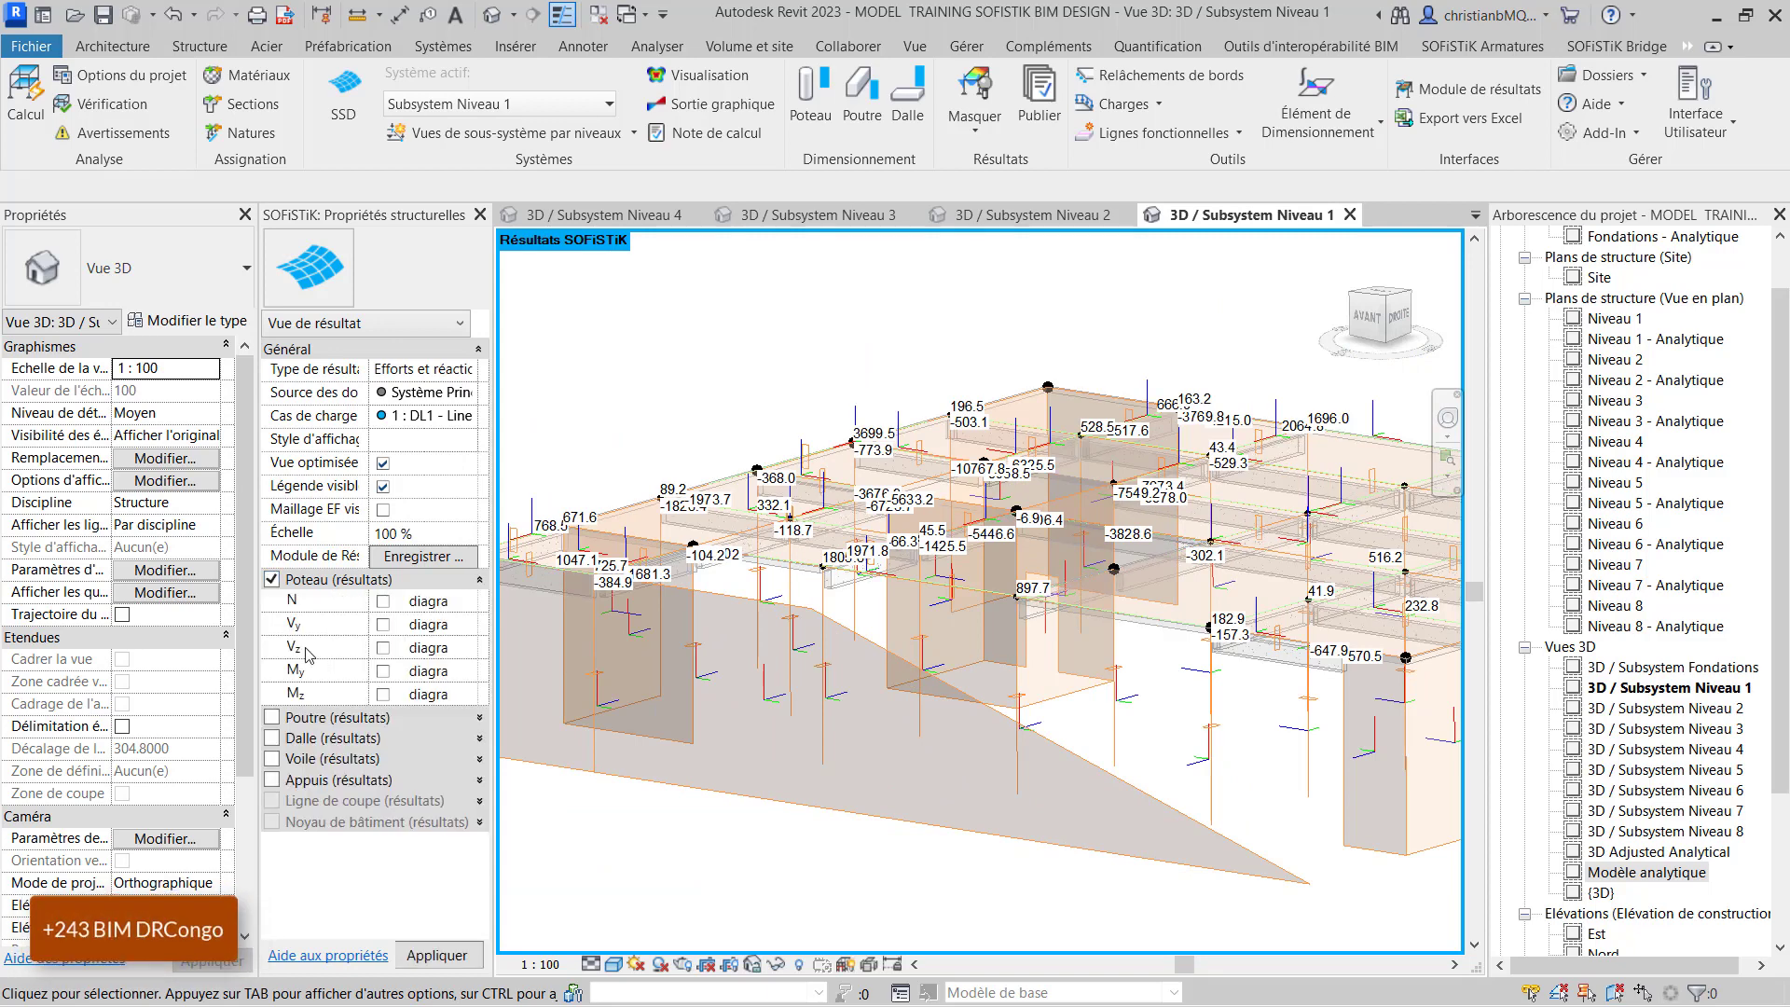
left_click(382, 602)
left_click(452, 957)
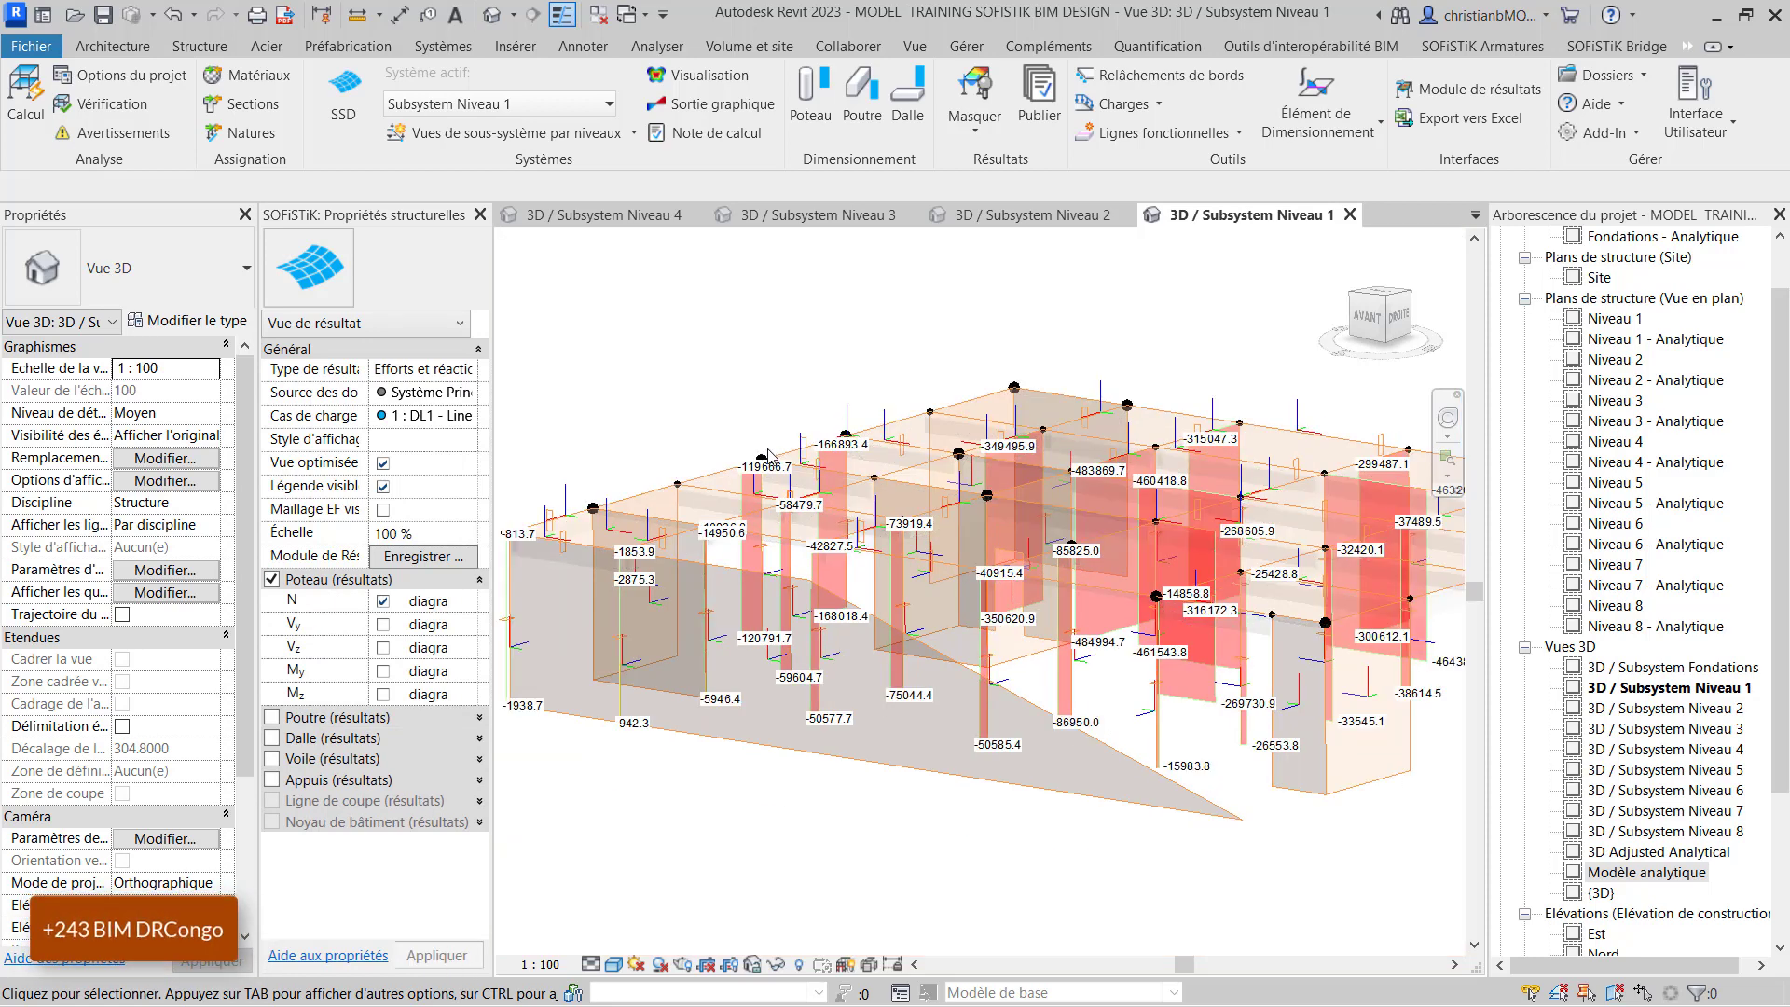
- Switch the load case to 2 : LL1 - Linear and inspect the column normal force diagrams
left_click(469, 415)
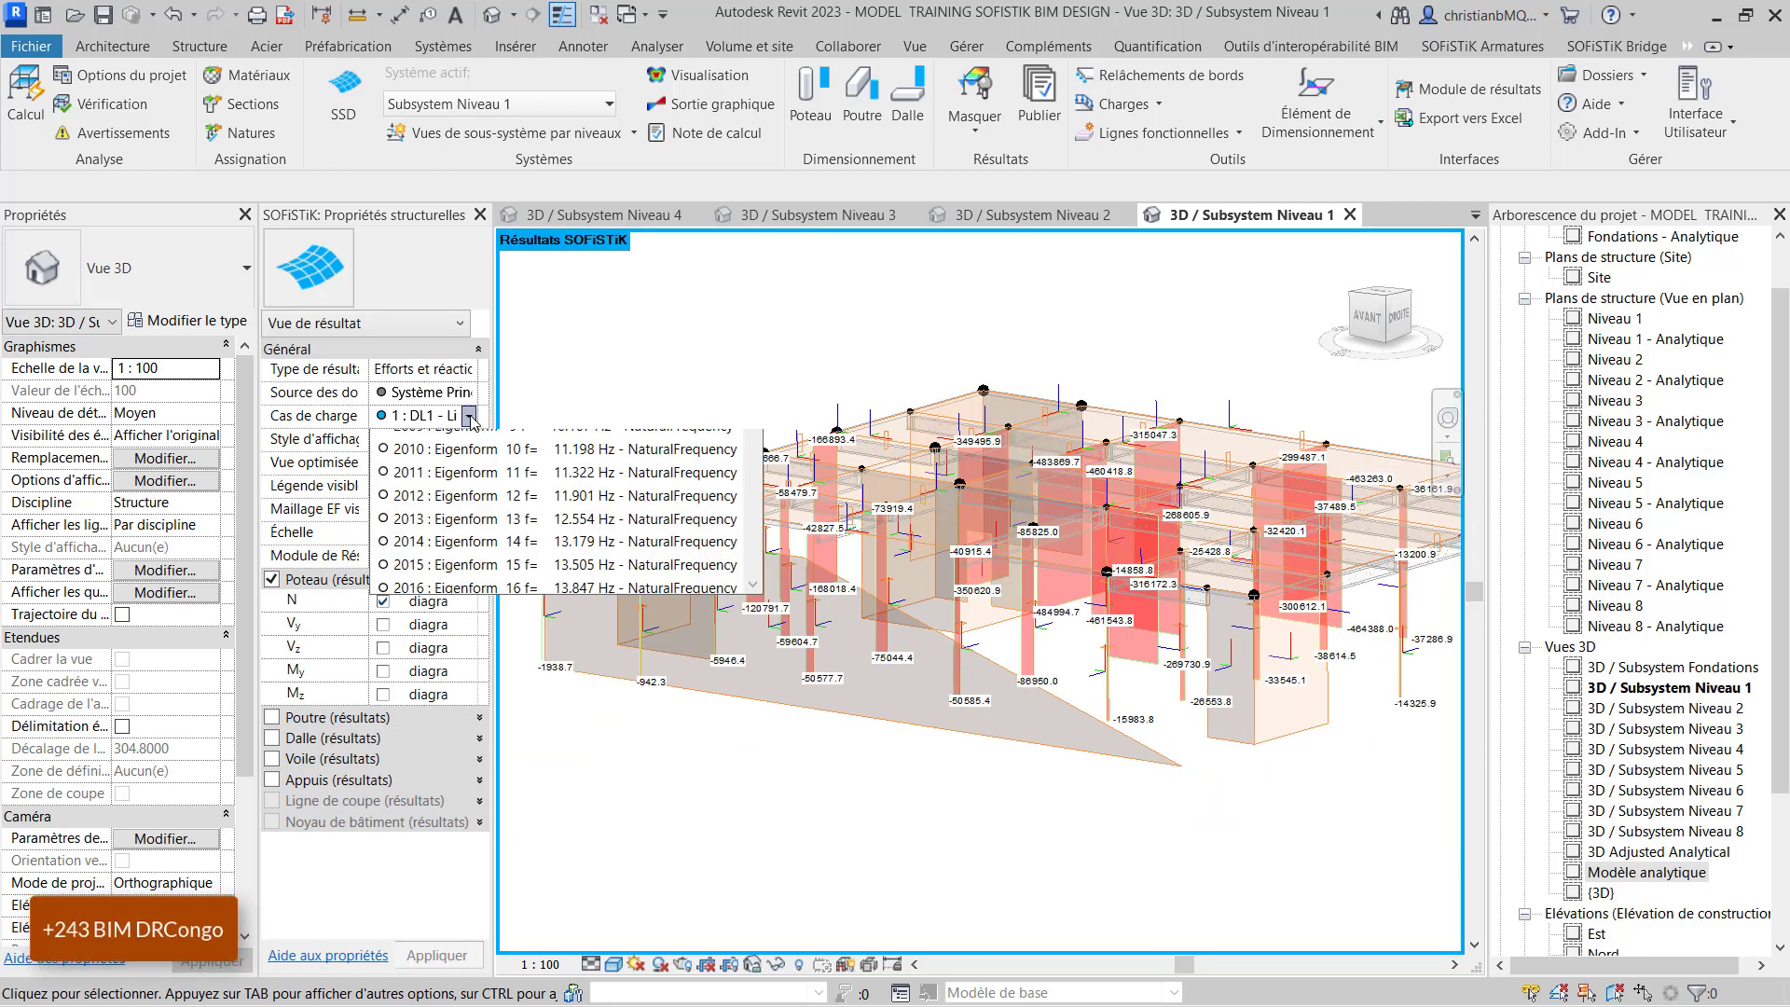
left_click(448, 466)
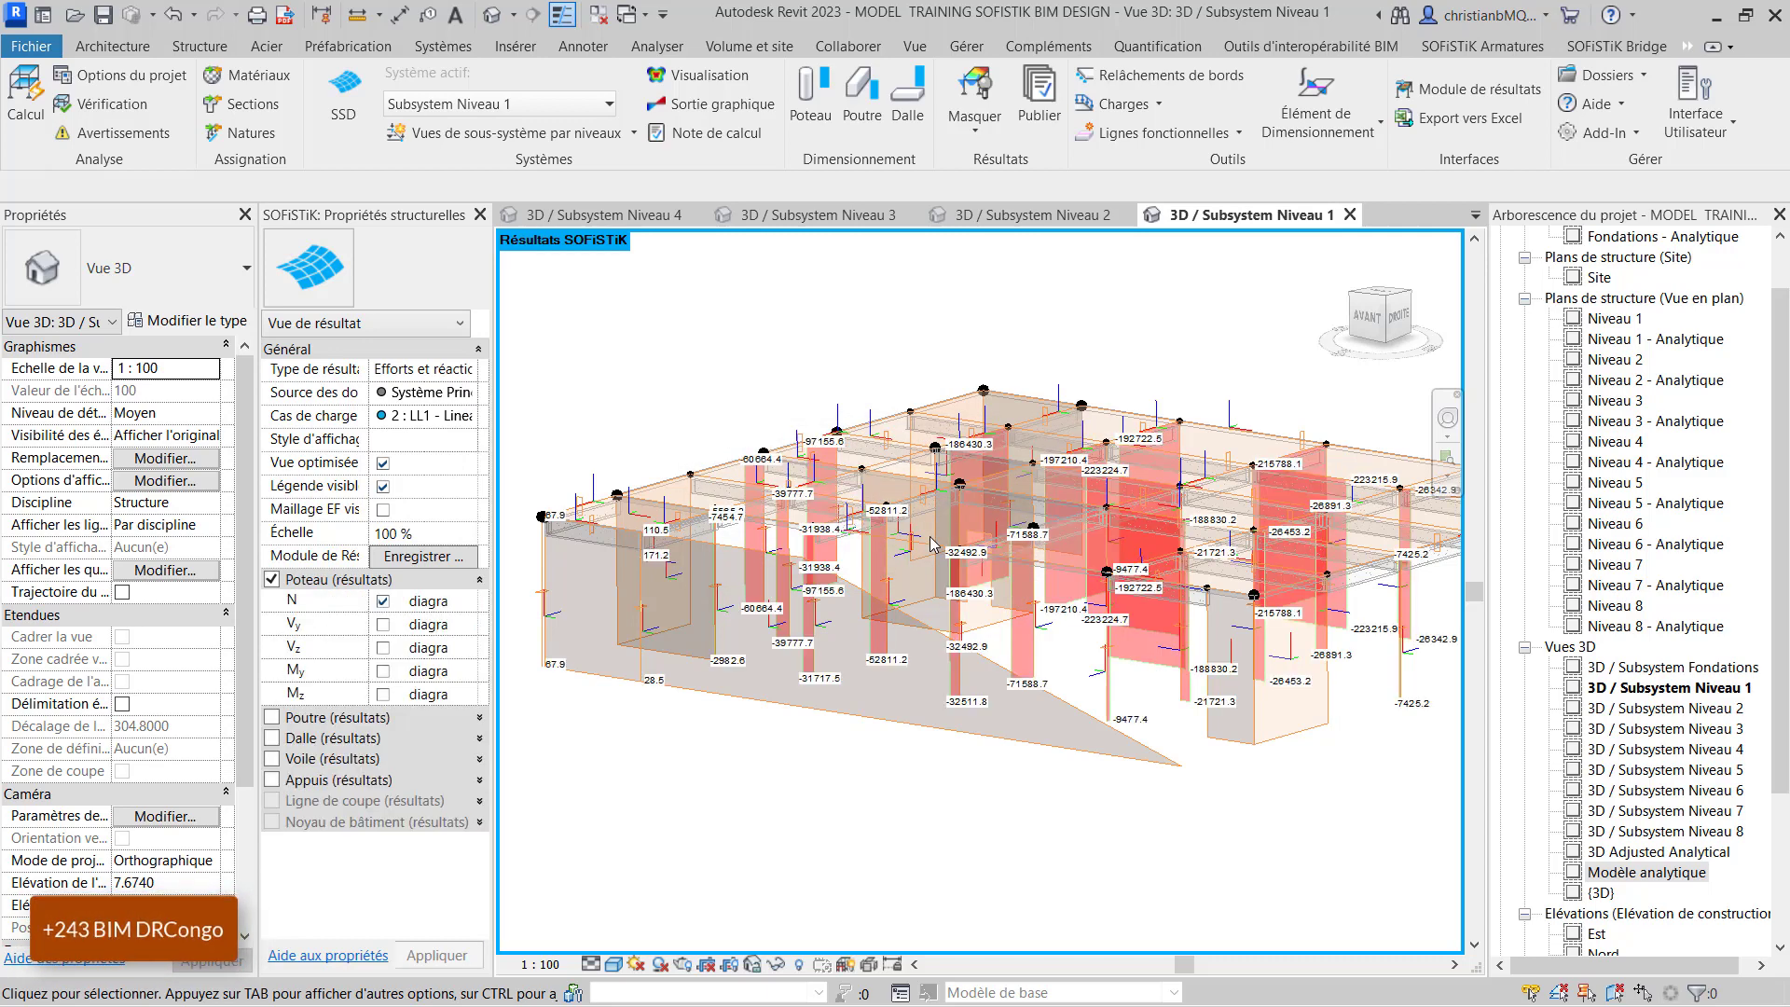
scroll(906, 571, "up", 1)
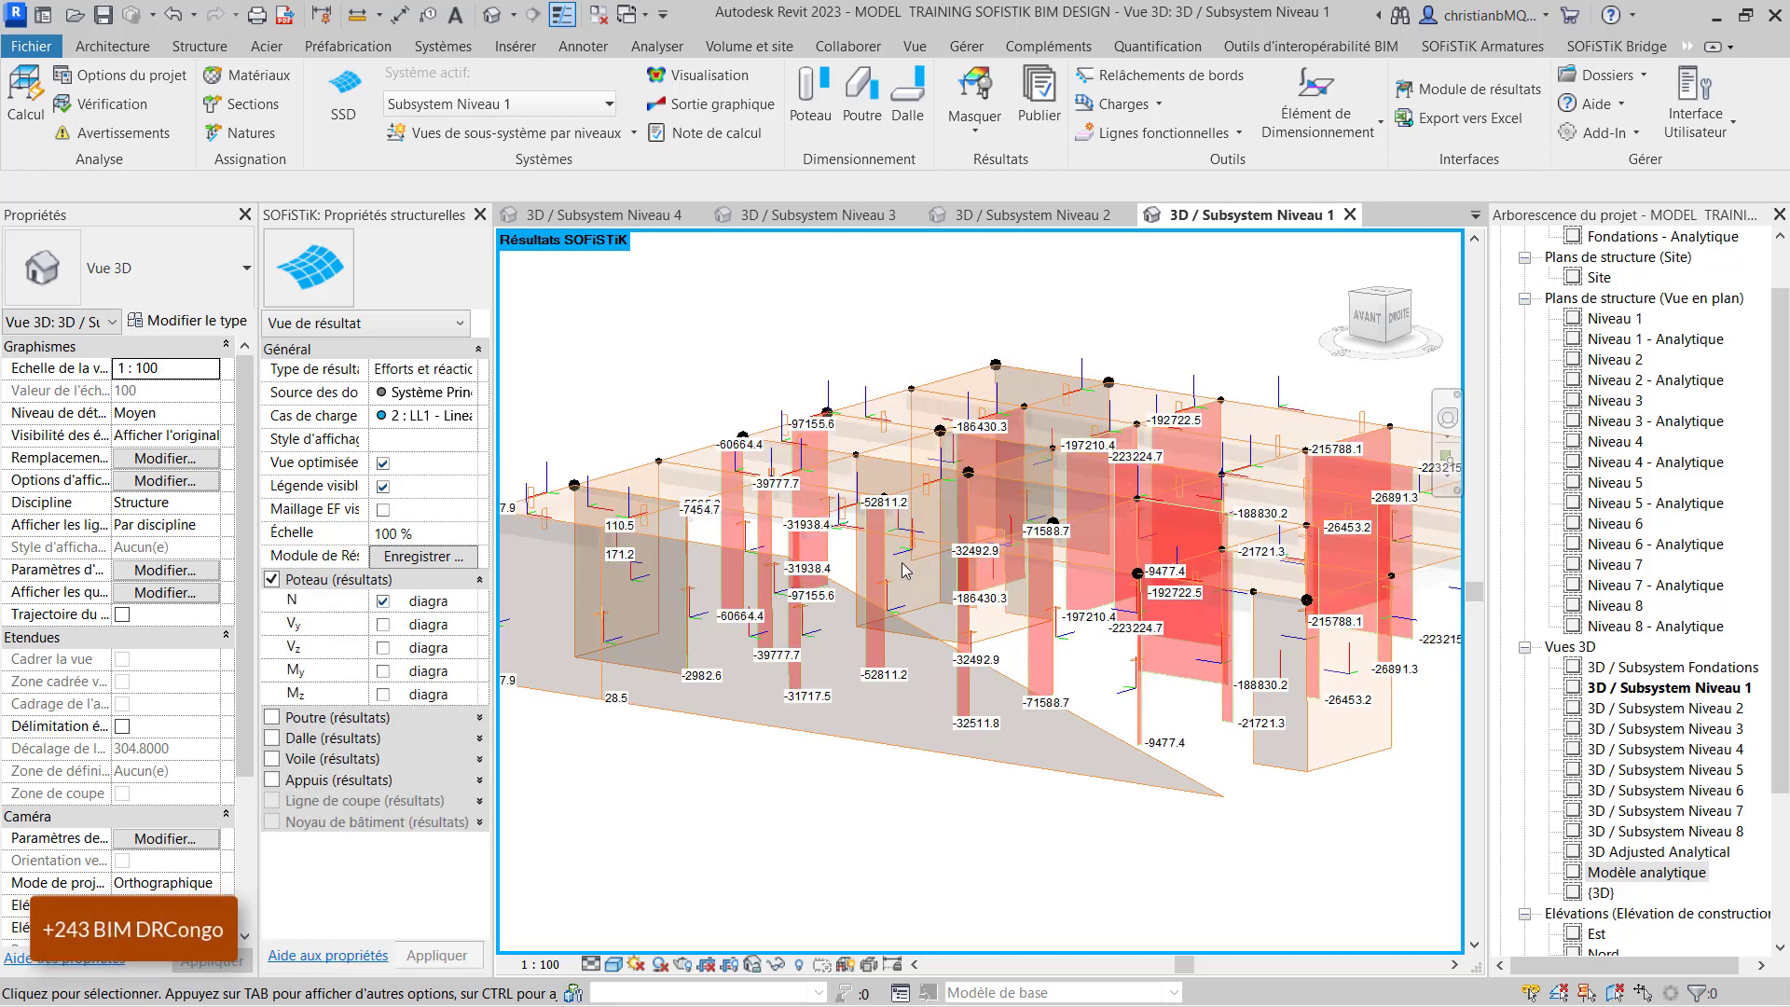
scroll(895, 615, "down", 1)
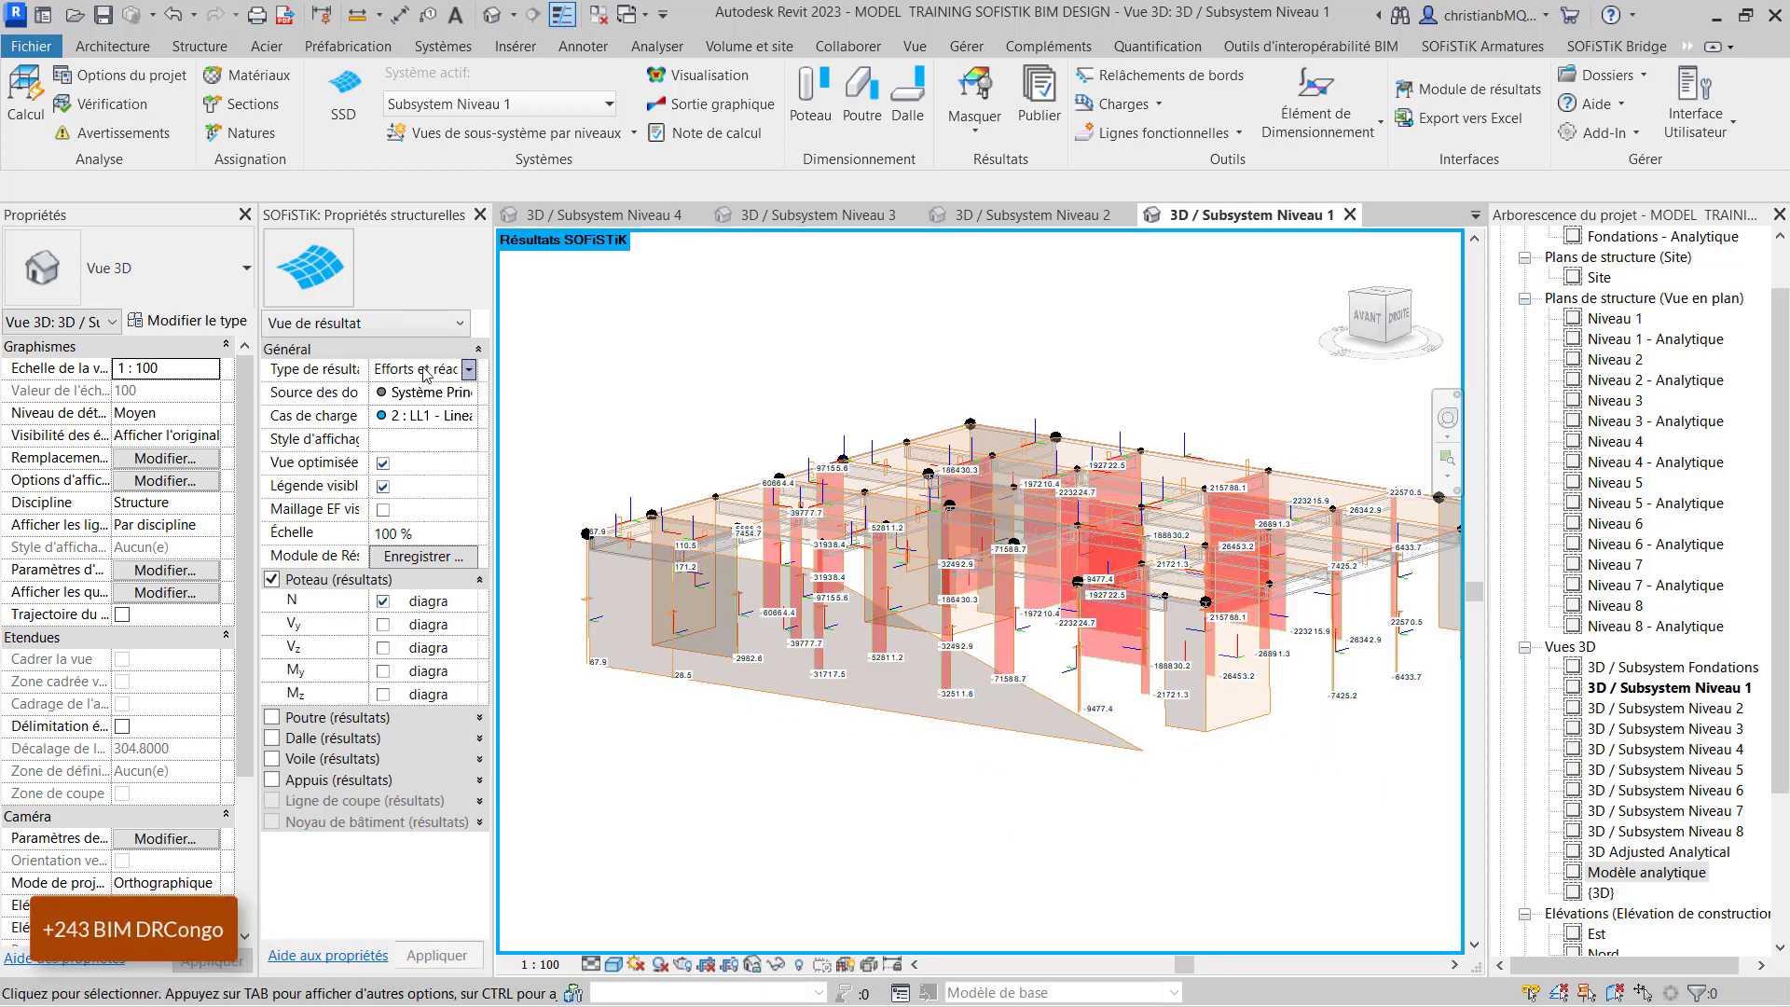
- Change the result type to Armatures requises and look over the Niveau 1 model
left_click(469, 370)
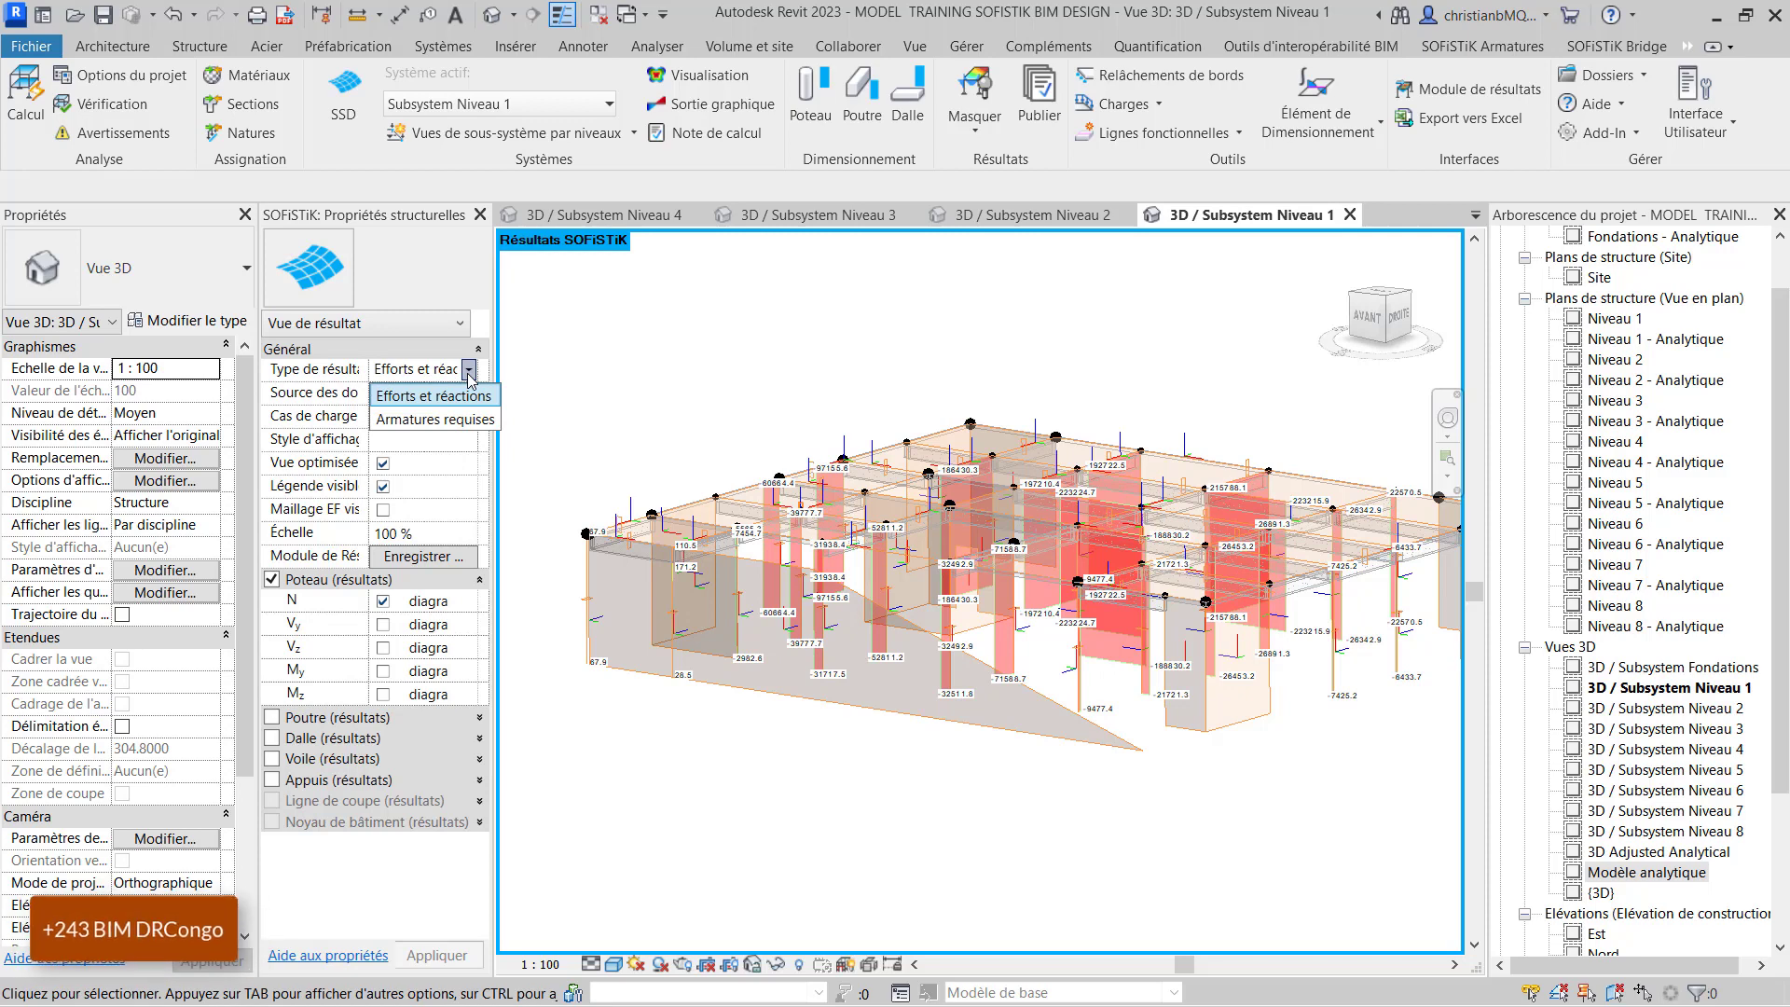
left_click(468, 375)
left_click(469, 373)
left_click(452, 420)
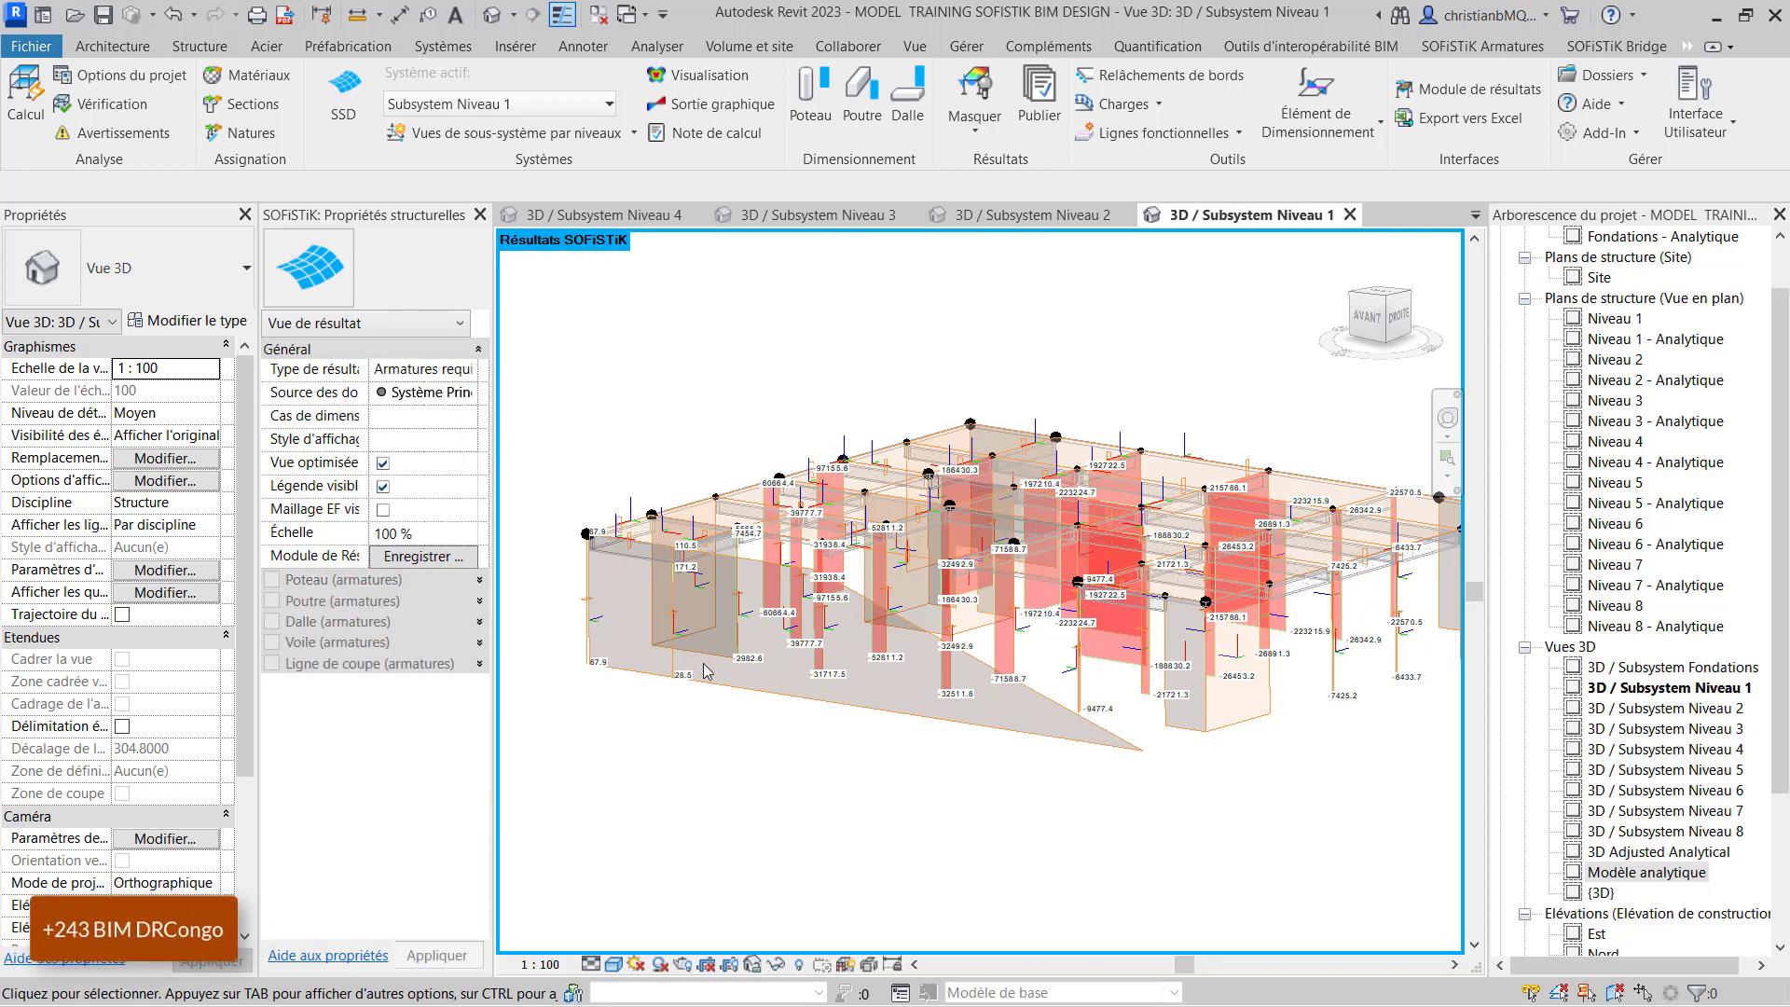
scroll(849, 592, "up", 1)
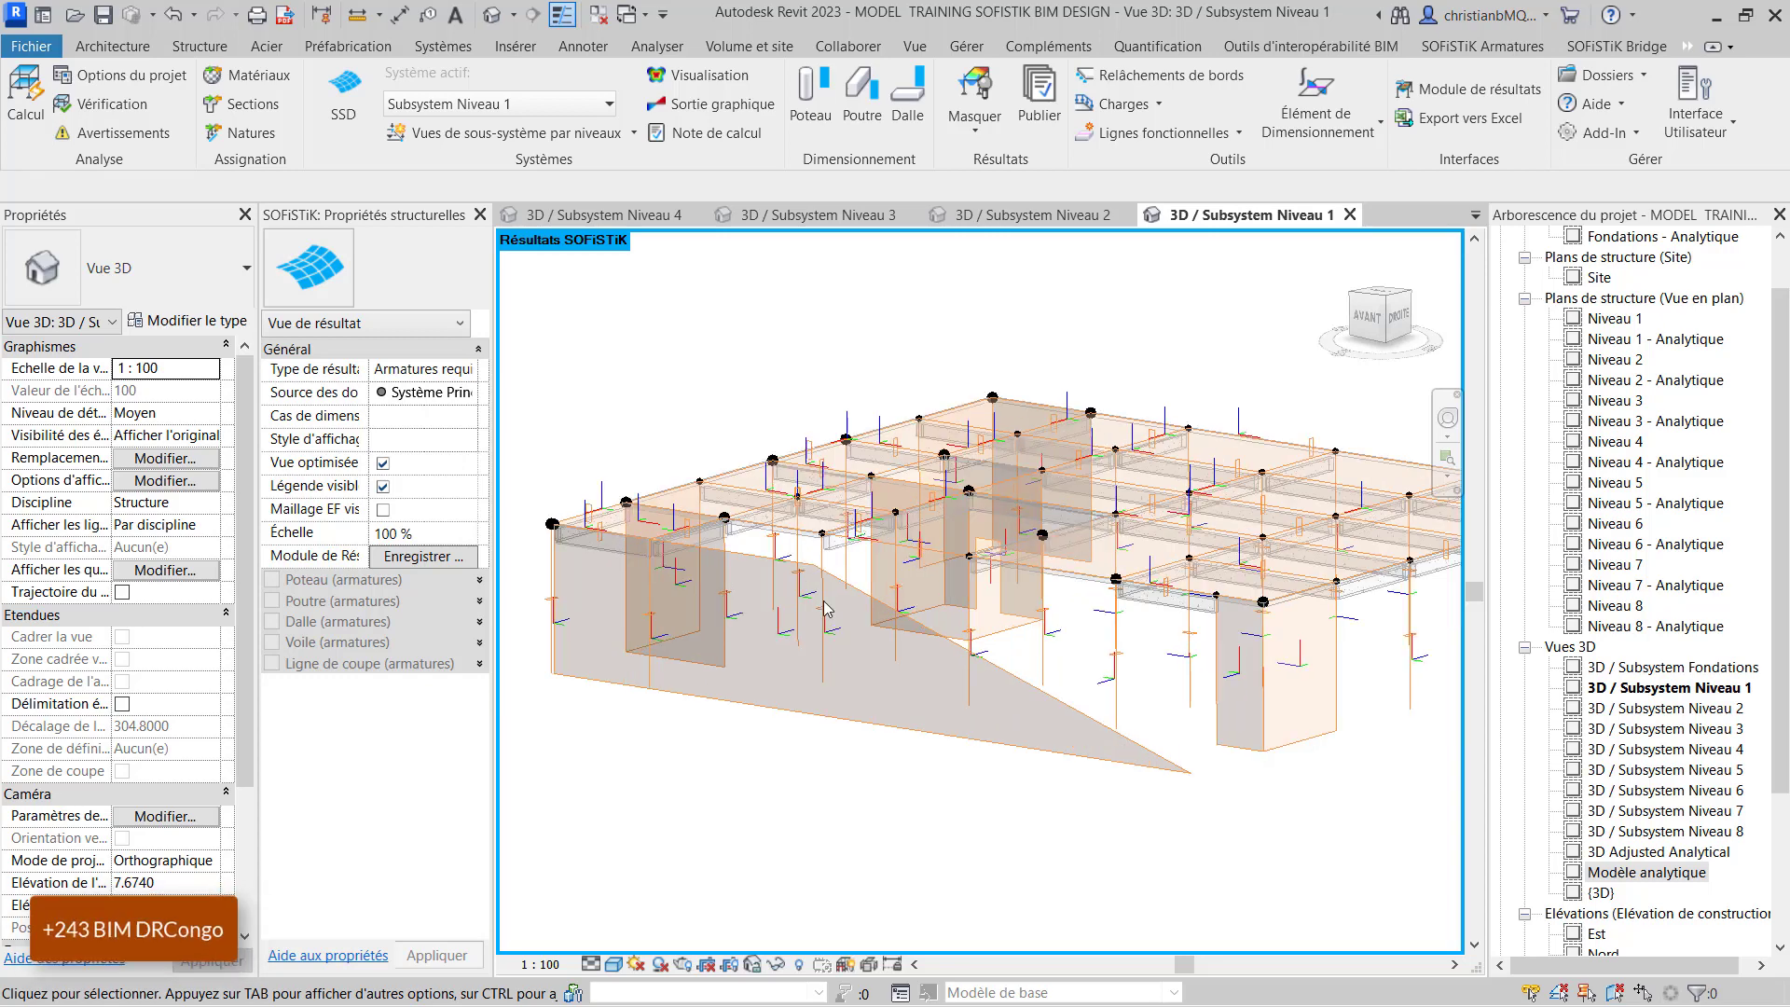
- Enable and apply the finite element mesh display (Maillage EF), and inspect the mesh on the slabs and walls
left_click(382, 510)
left_click(438, 960)
scroll(872, 409, "up", 1)
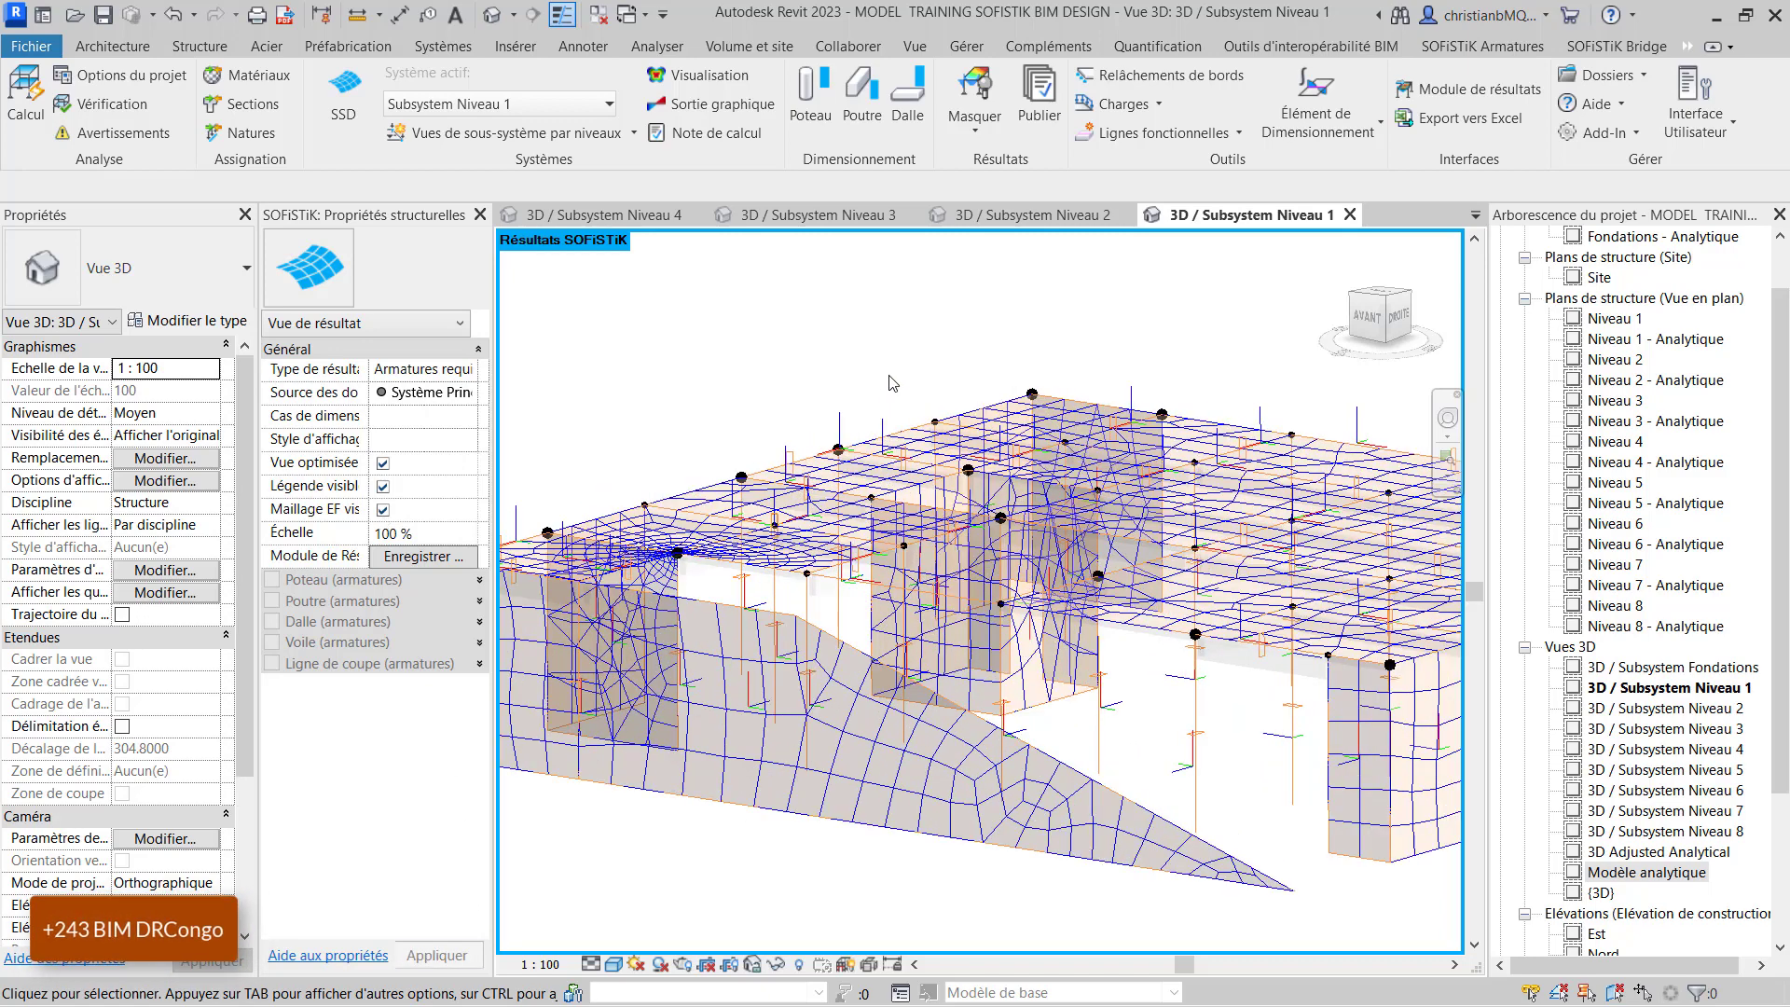
scroll(888, 376, "down", 1)
middle_click_drag(1061, 518, 967, 596, "shift")
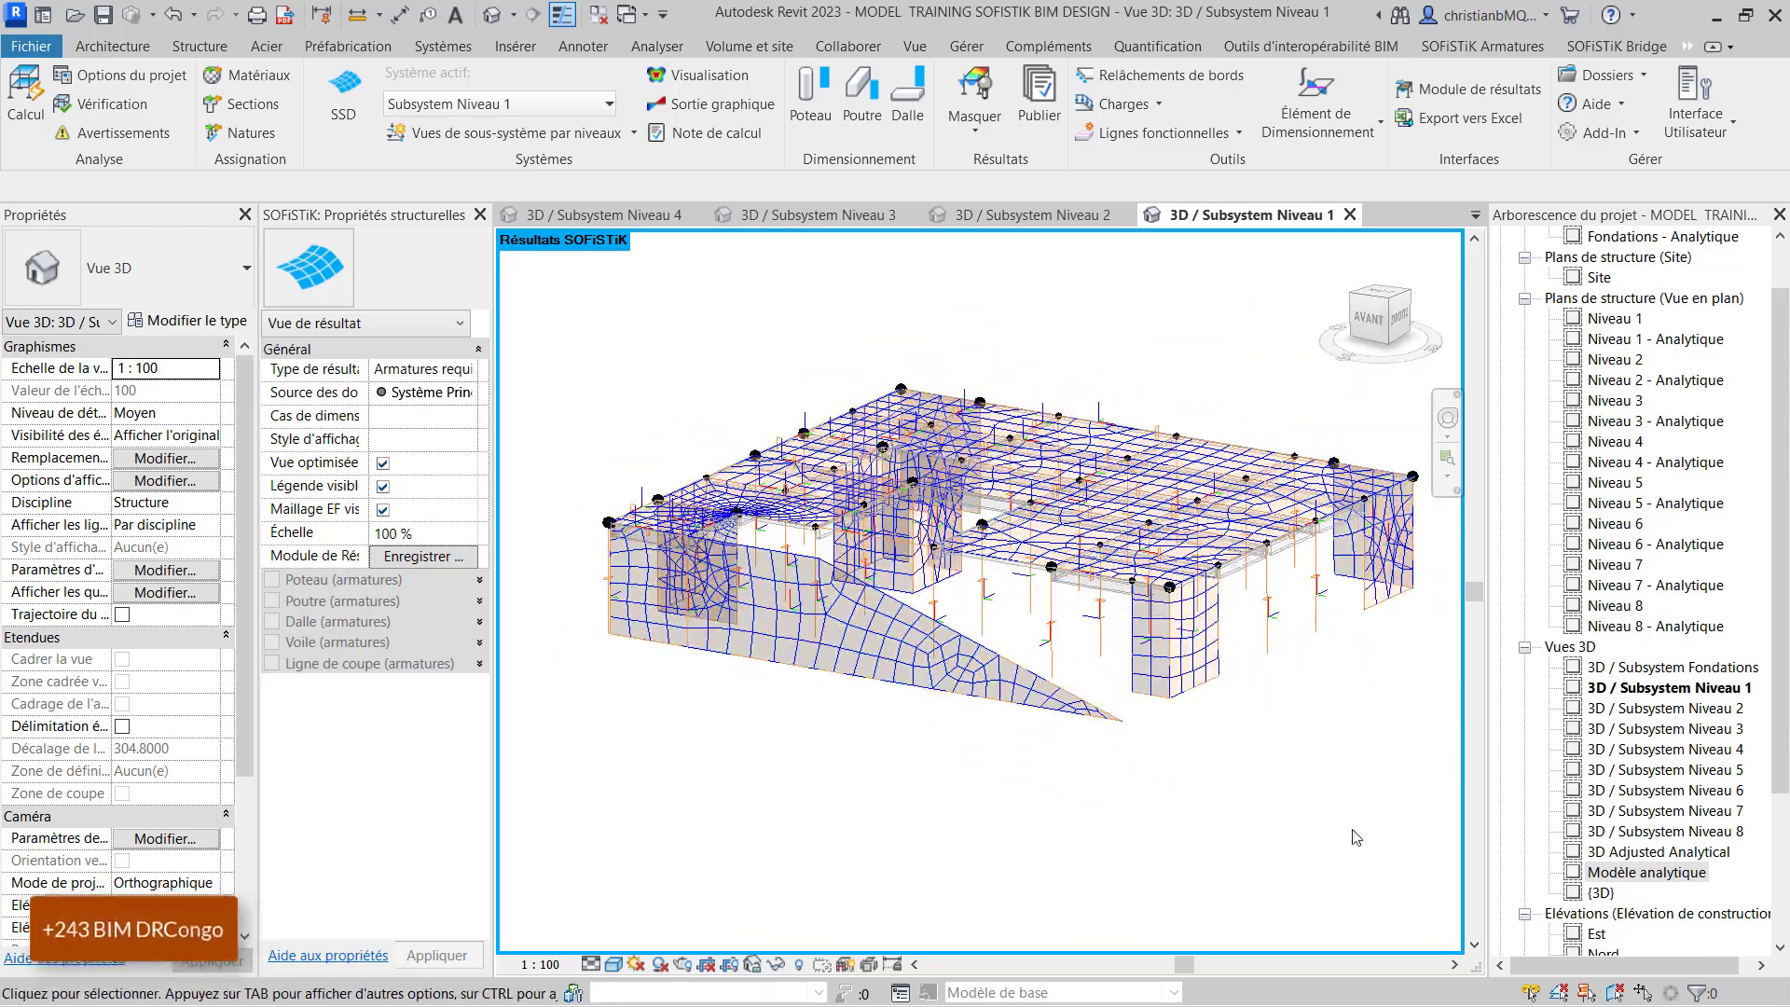
scroll(1194, 572, "up", 2)
scroll(1194, 571, "down", 2)
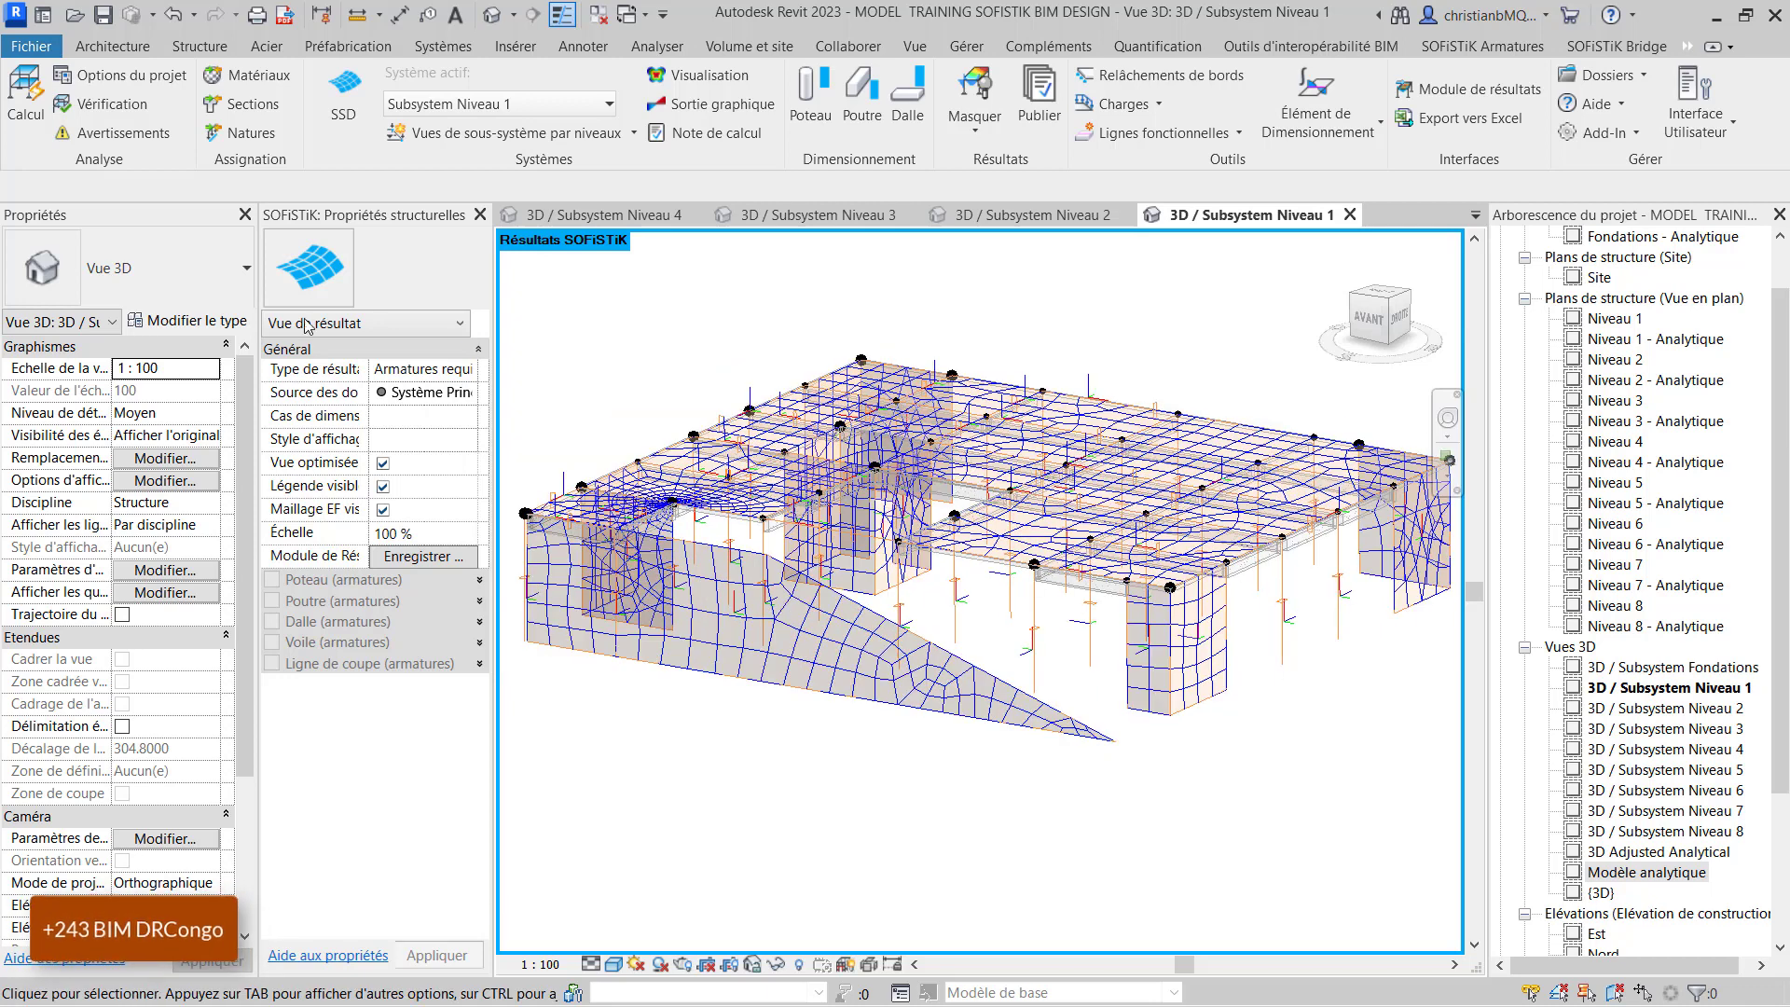
- Set the result type back to Efforts et réactions and apply the DL1 column normal force N diagrams over the mesh
left_click(462, 372)
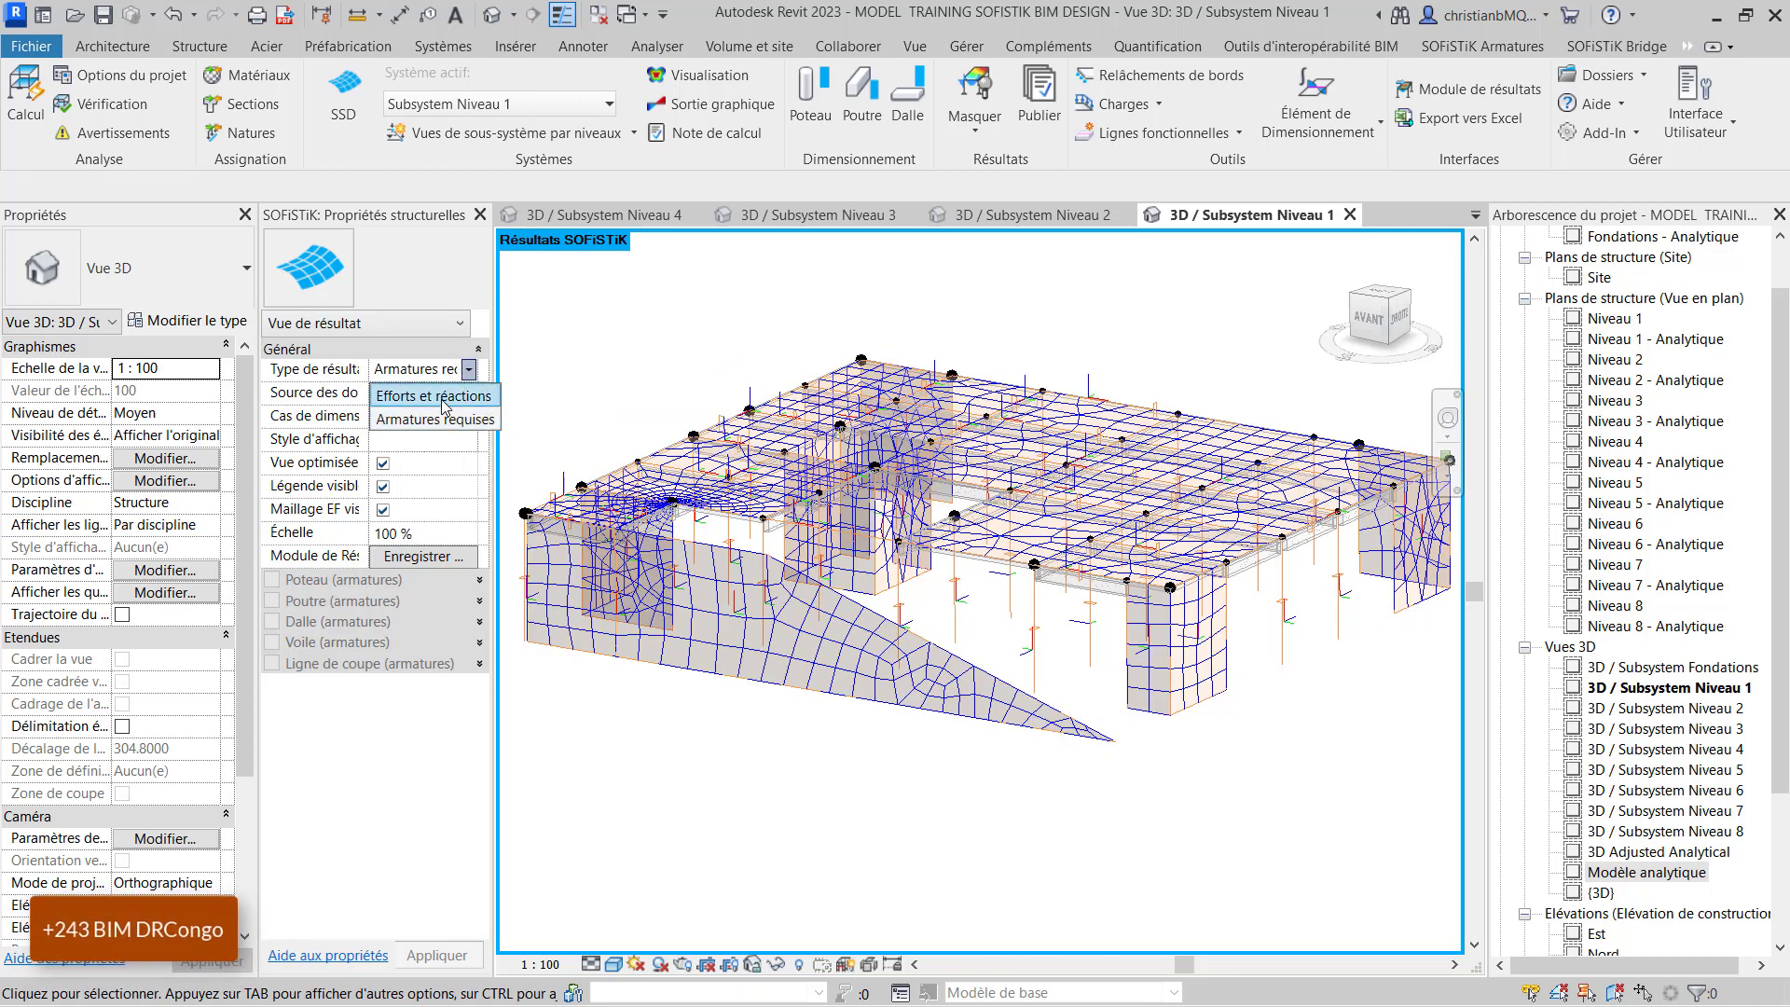
left_click(443, 403)
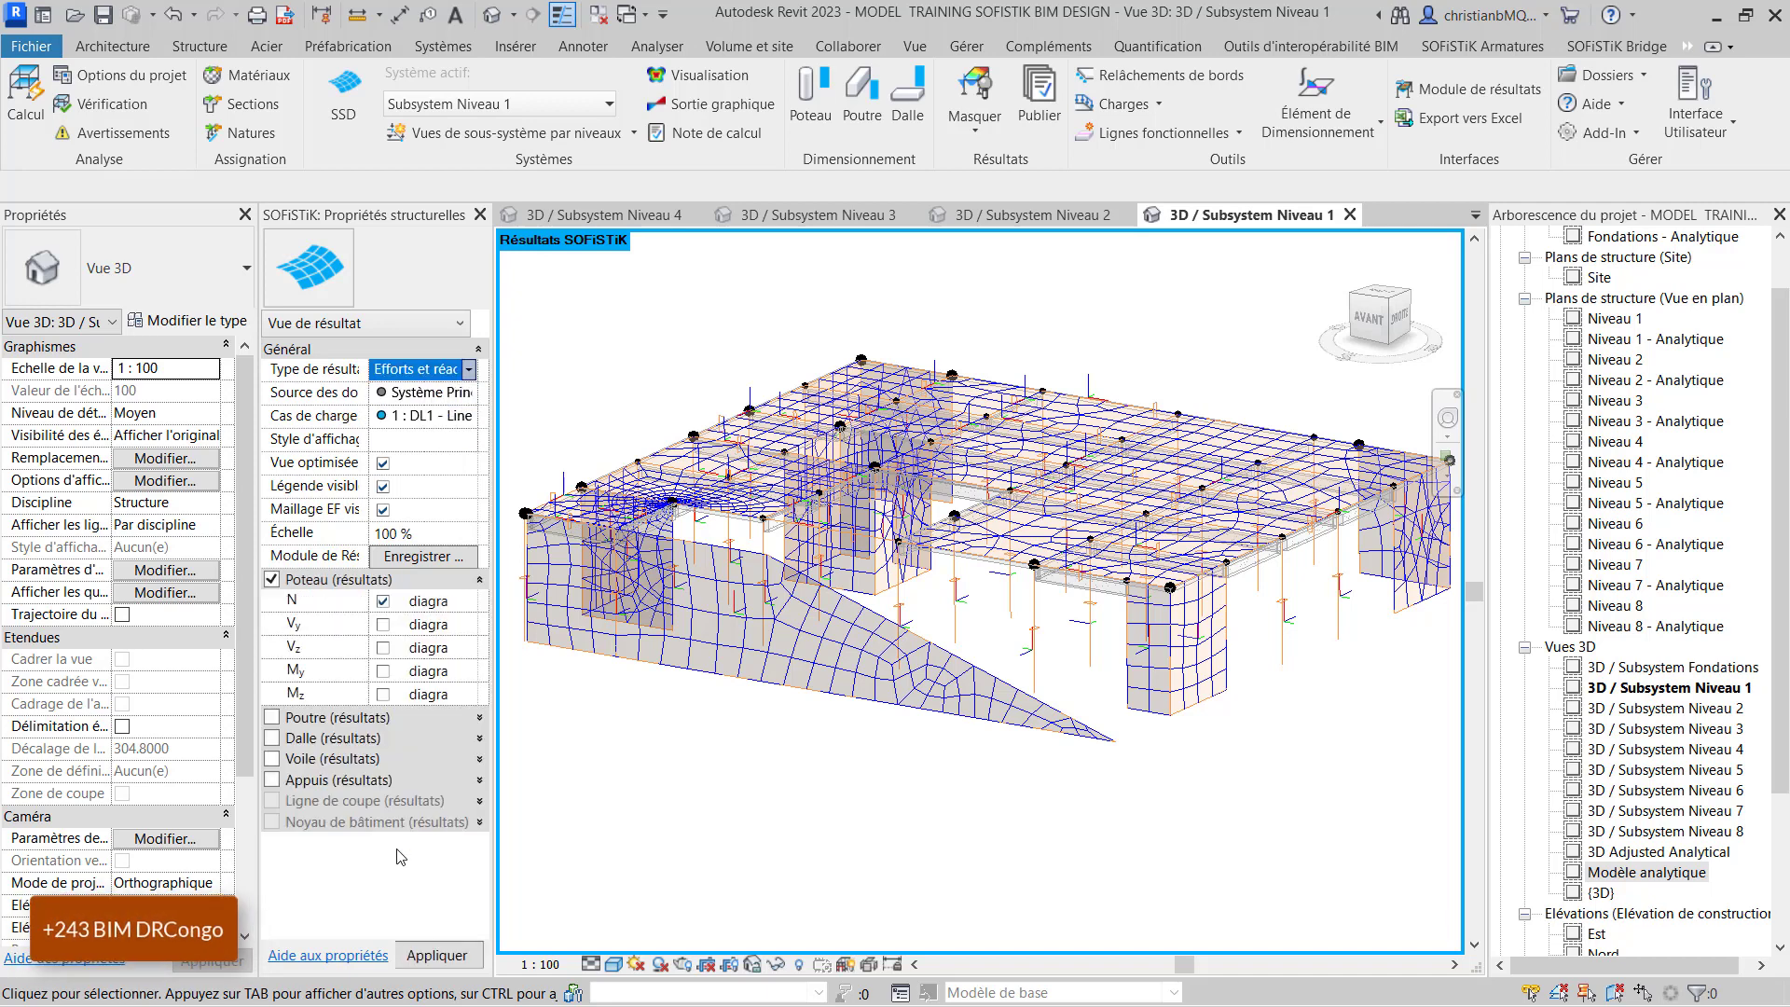
left_click(455, 956)
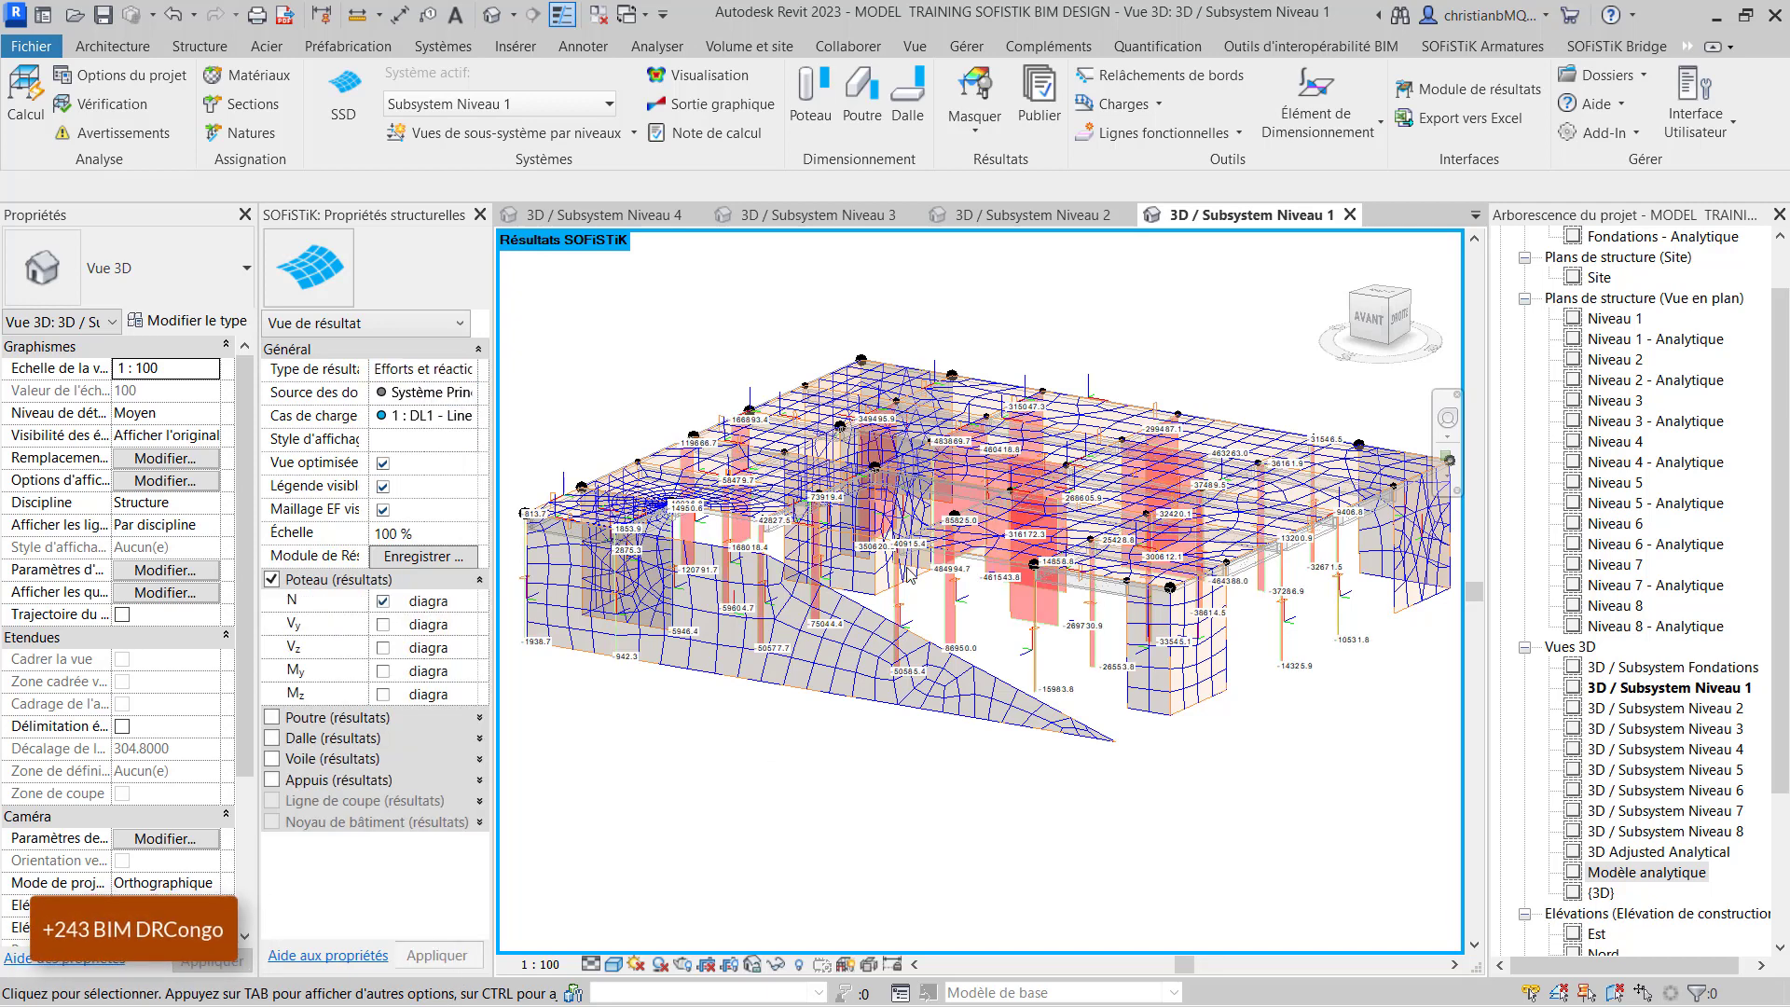
scroll(883, 494, "up", 2)
scroll(909, 655, "down", 1)
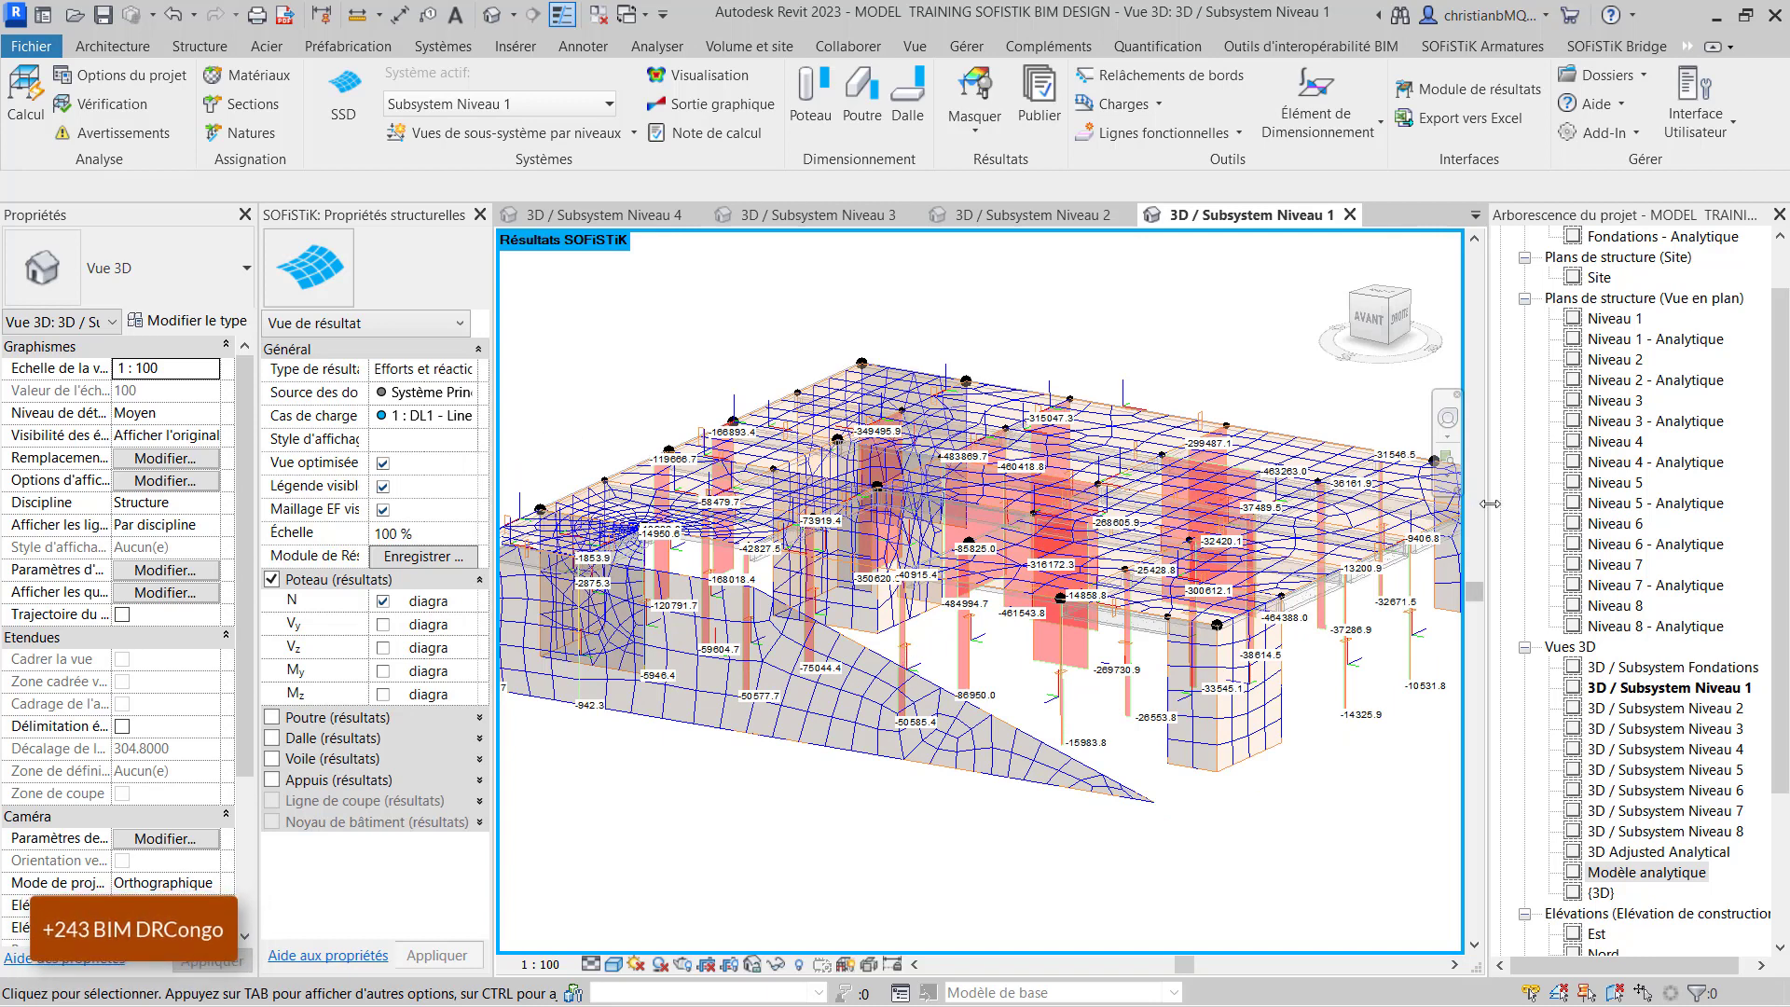
- Widen the 3D view area and move the results legend to just below the front wall of the model
left_click_drag(1487, 514, 1608, 518)
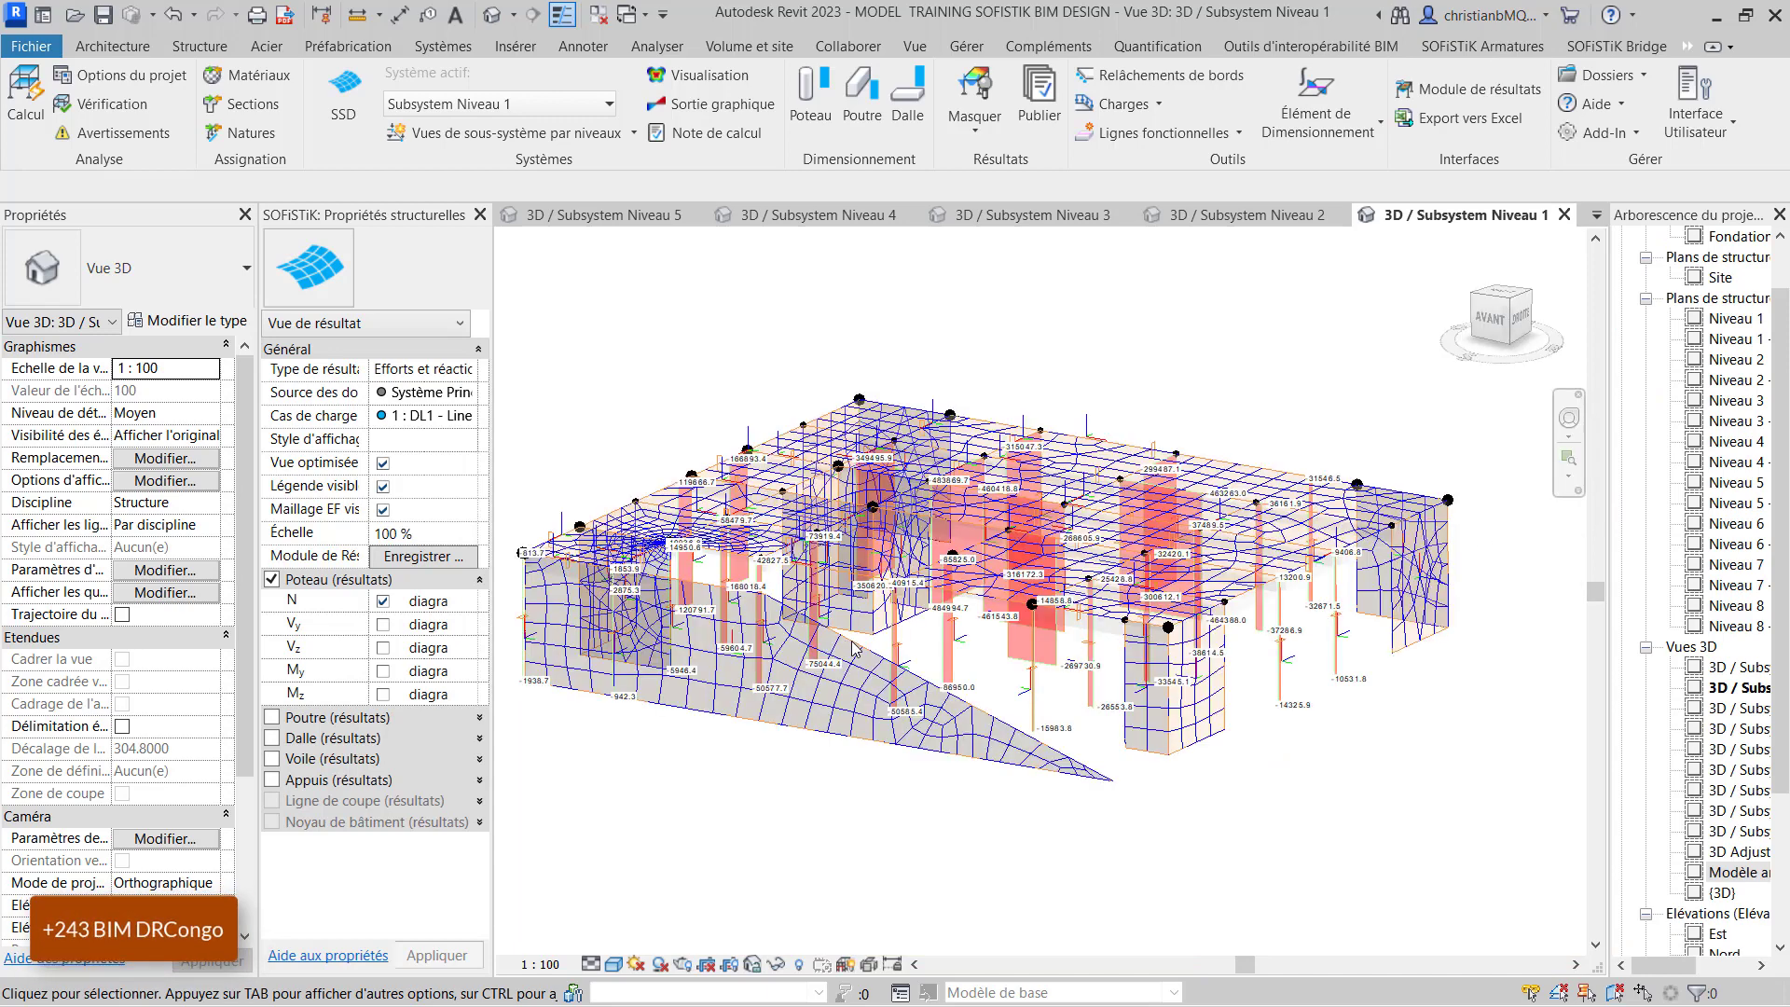
scroll(888, 587, "down", 2)
scroll(1012, 547, "up", 1)
scroll(1012, 552, "down", 2)
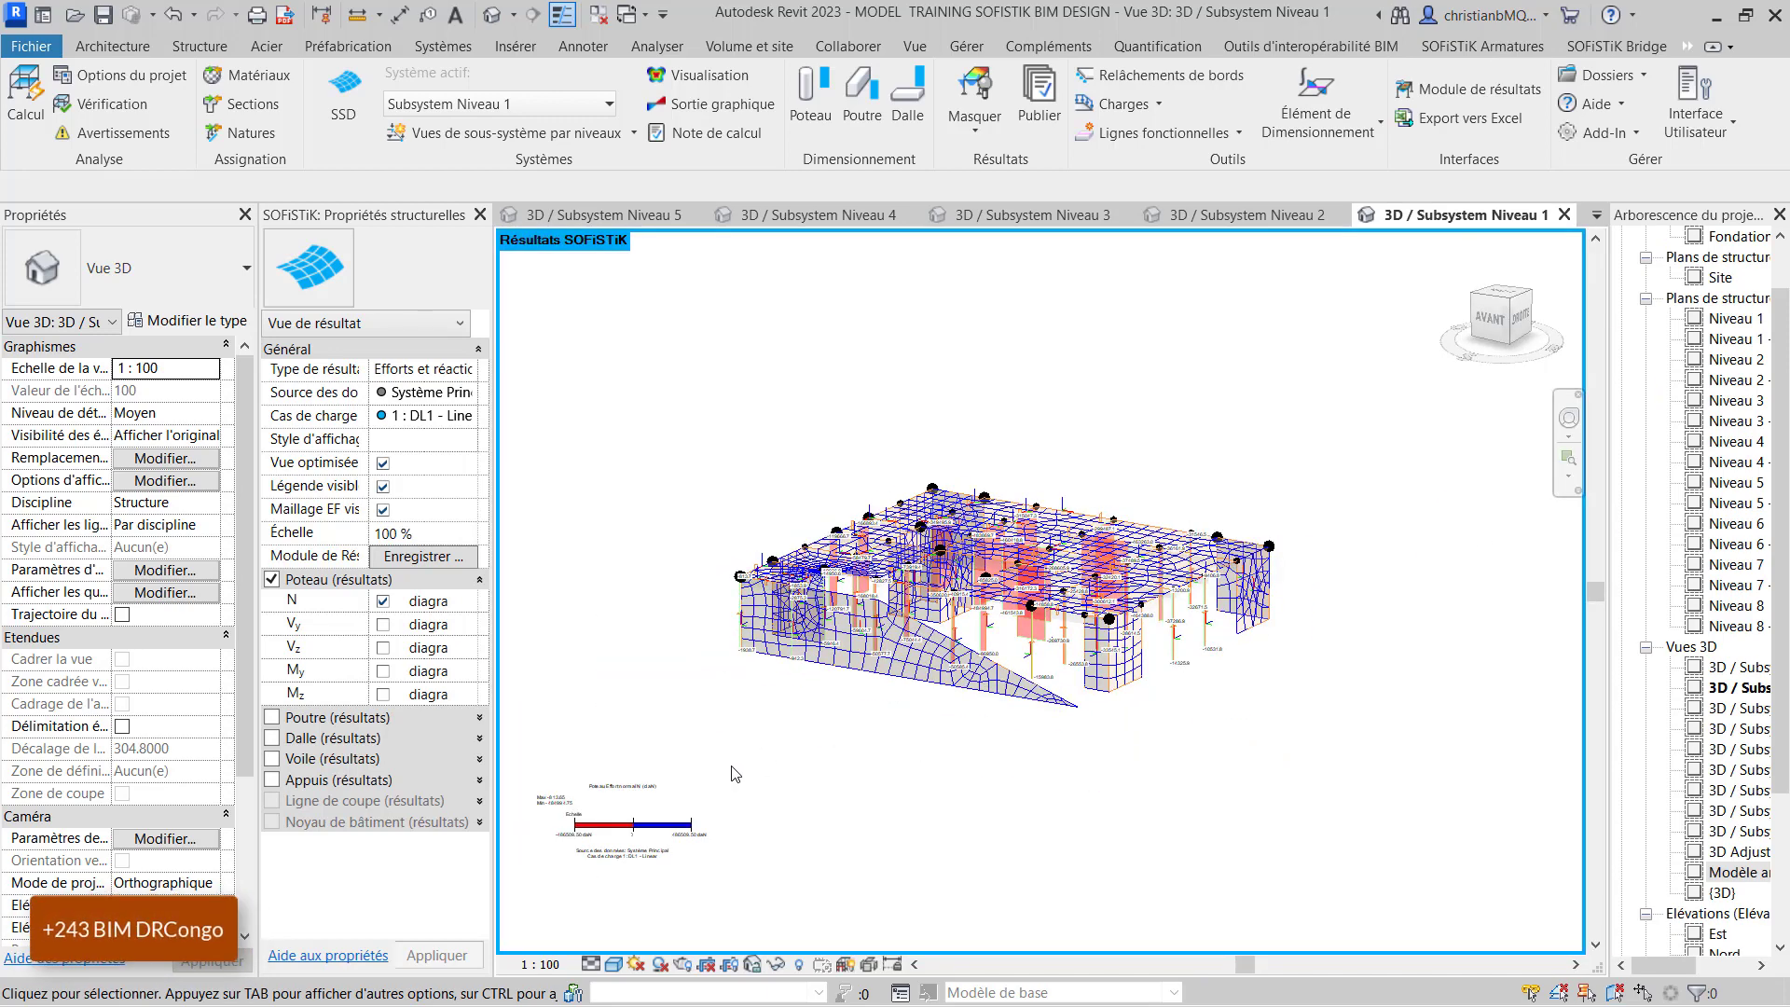
left_click(650, 839)
left_click_drag(649, 839, 1128, 730)
scroll(1021, 613, "up", 4)
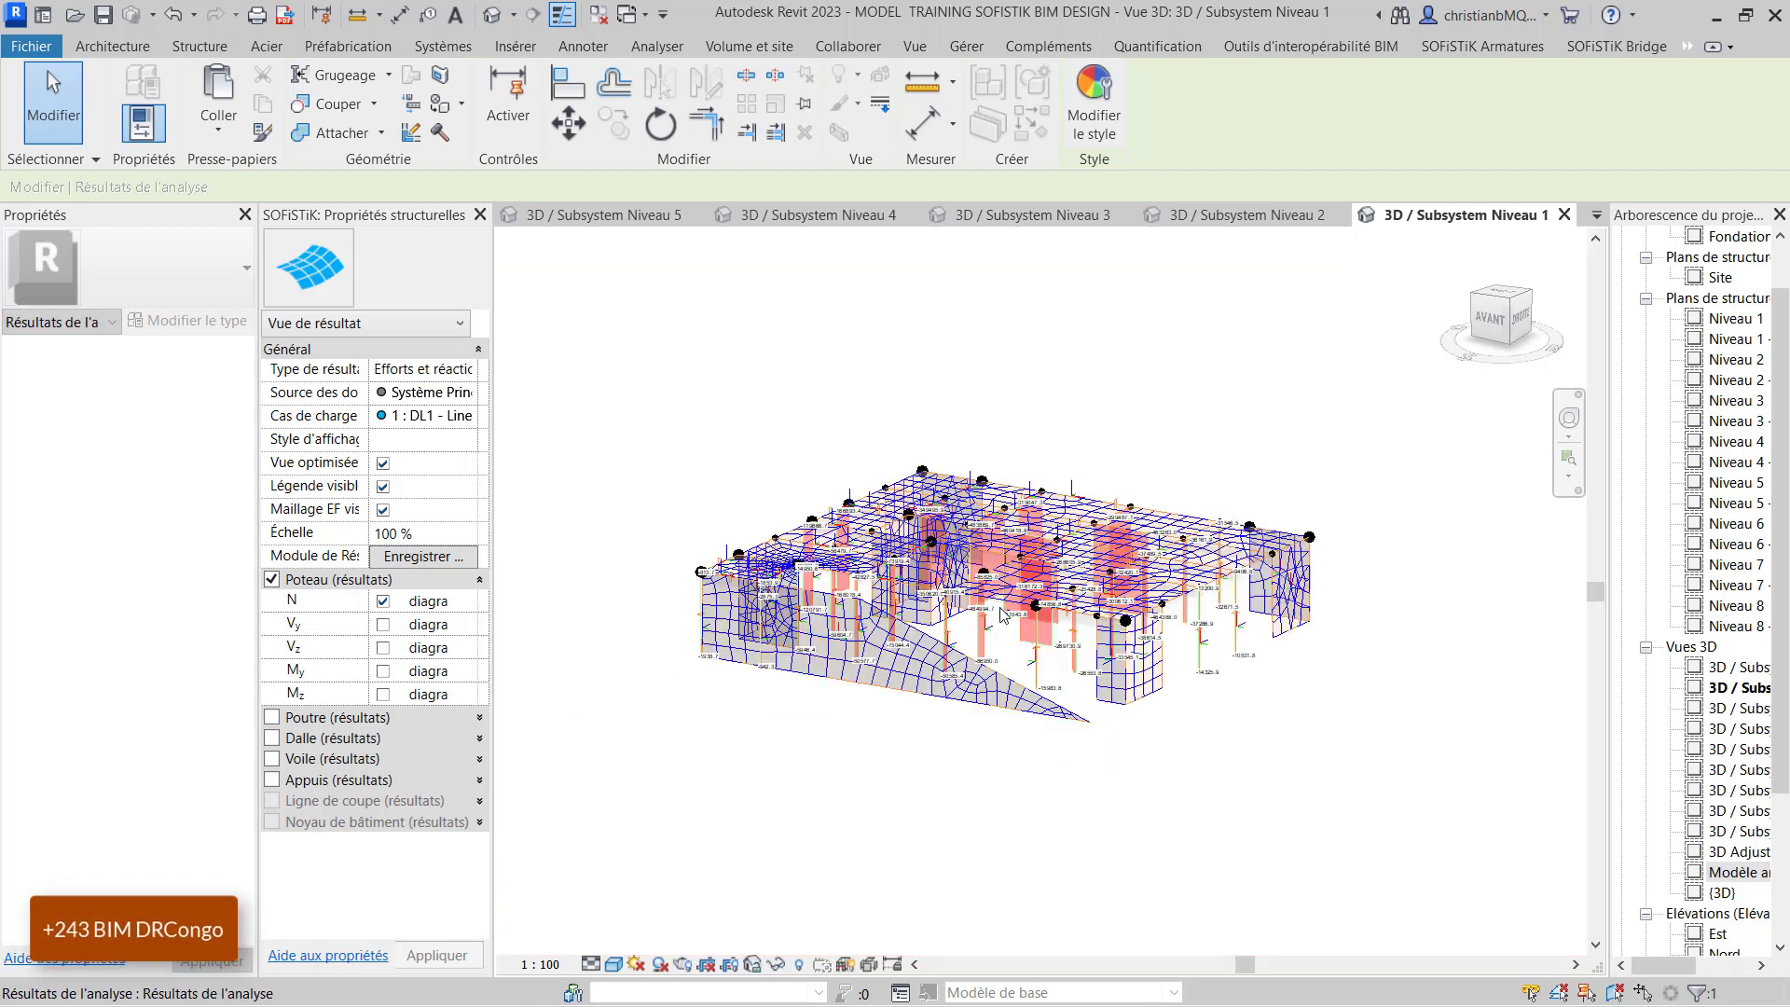
scroll(737, 518, "up", 1)
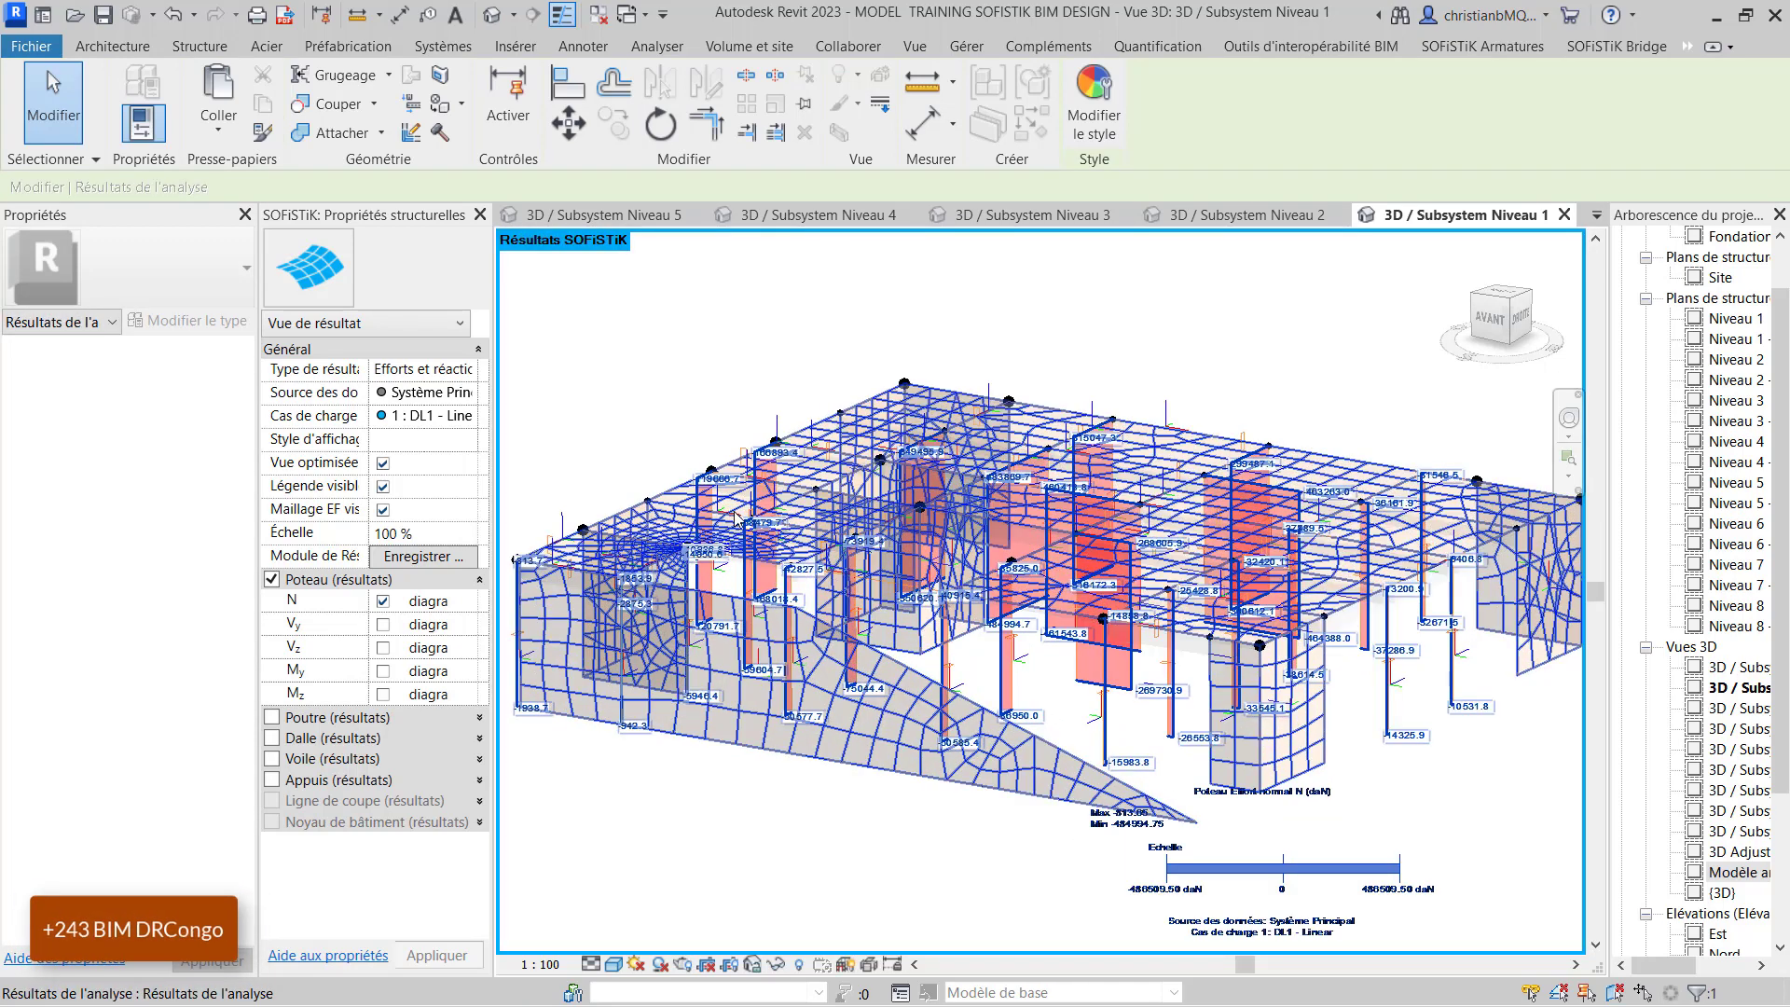
left_click(846, 802)
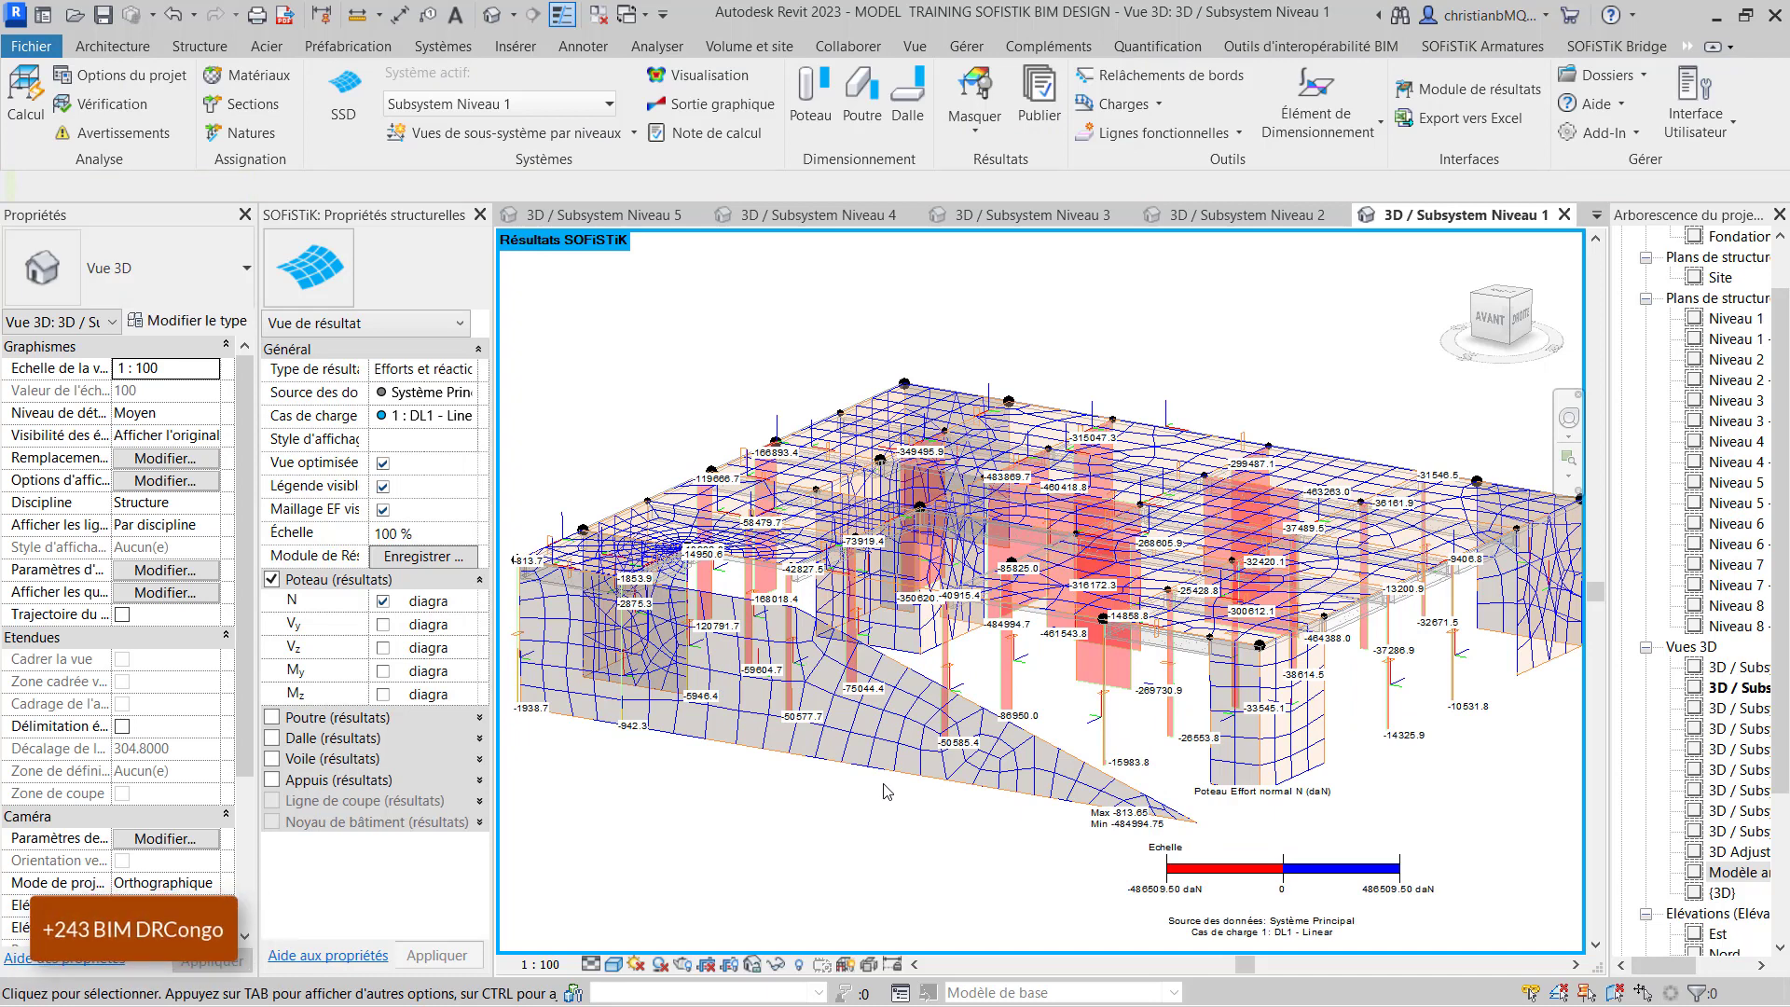
- Take a new screen capture of the meshed model with N diagrams, save it as JPEG "RDM", and return to Revit
key("super")
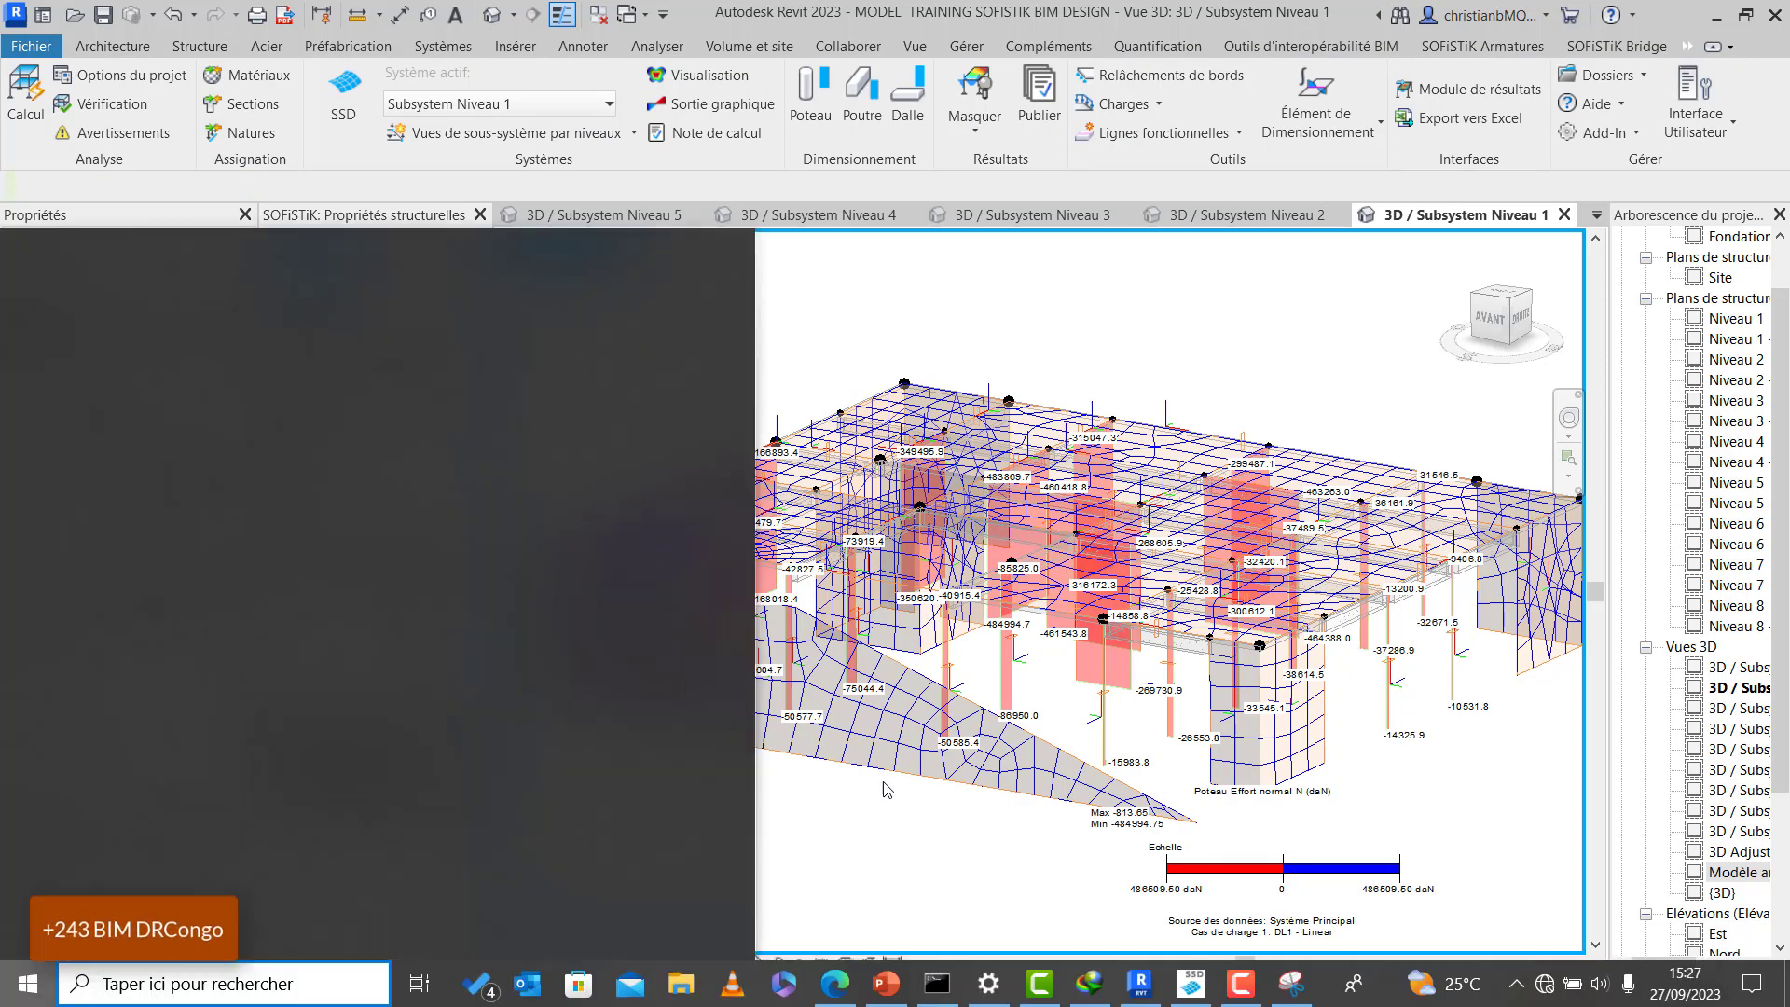
key("super")
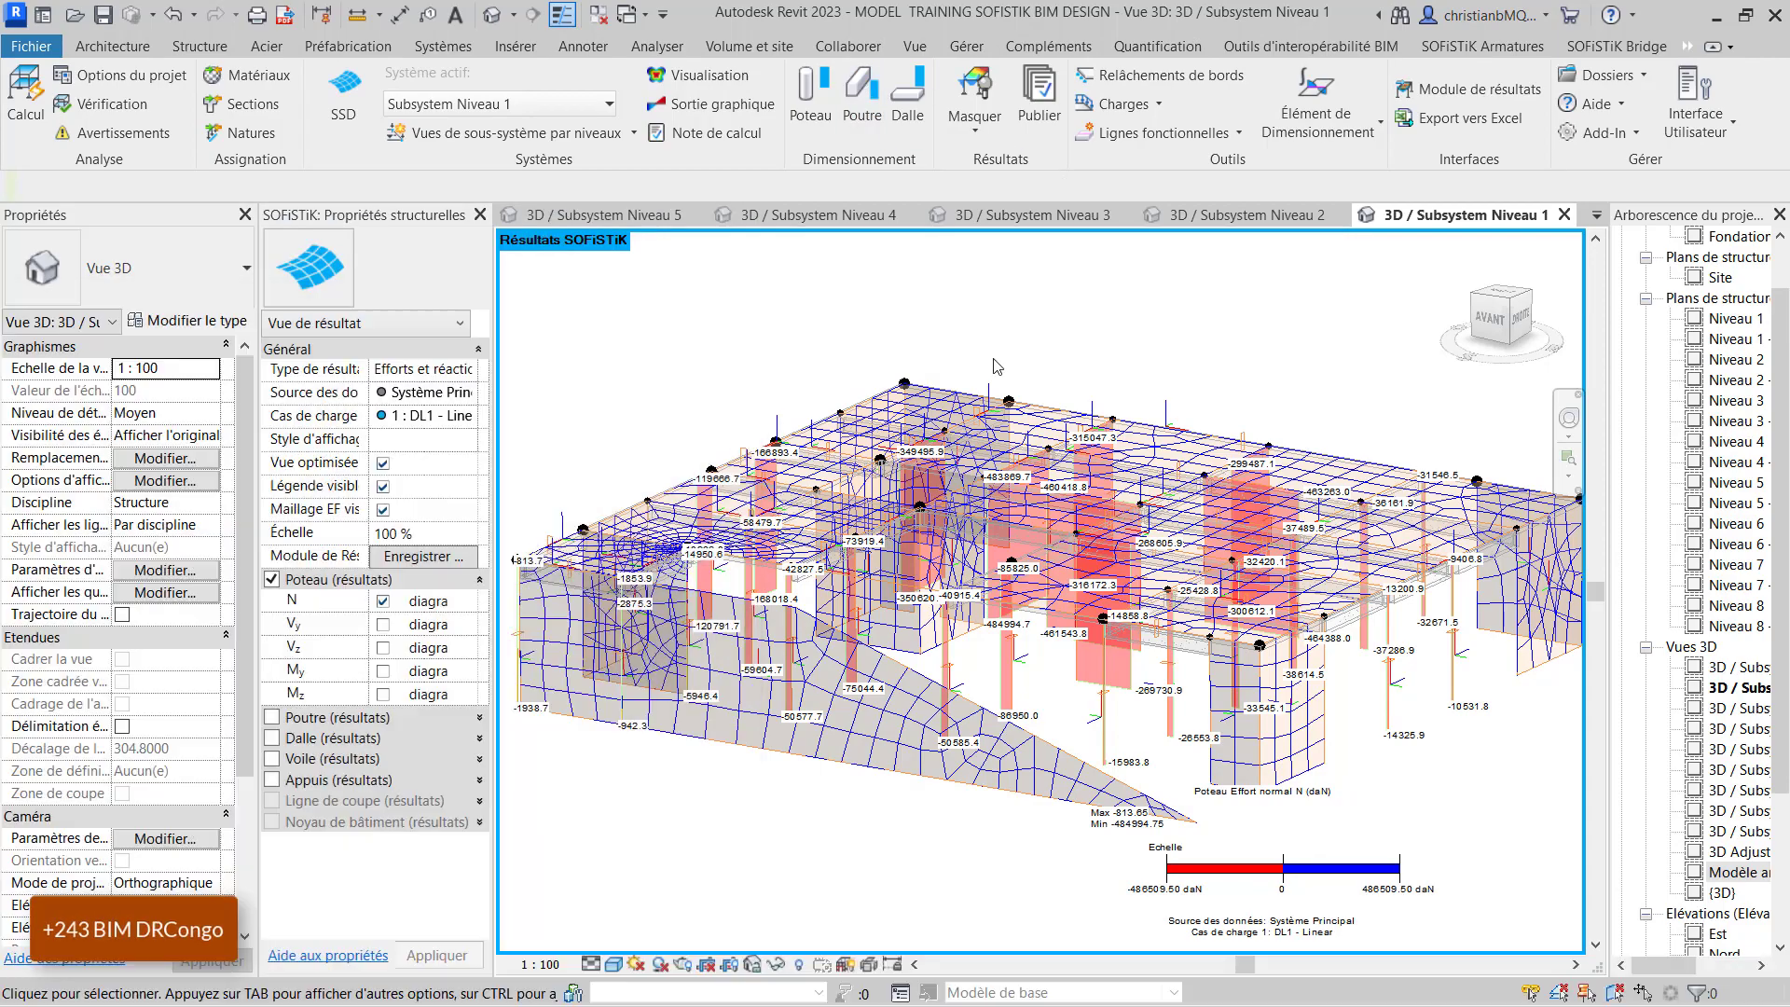
key("alt+Tab")
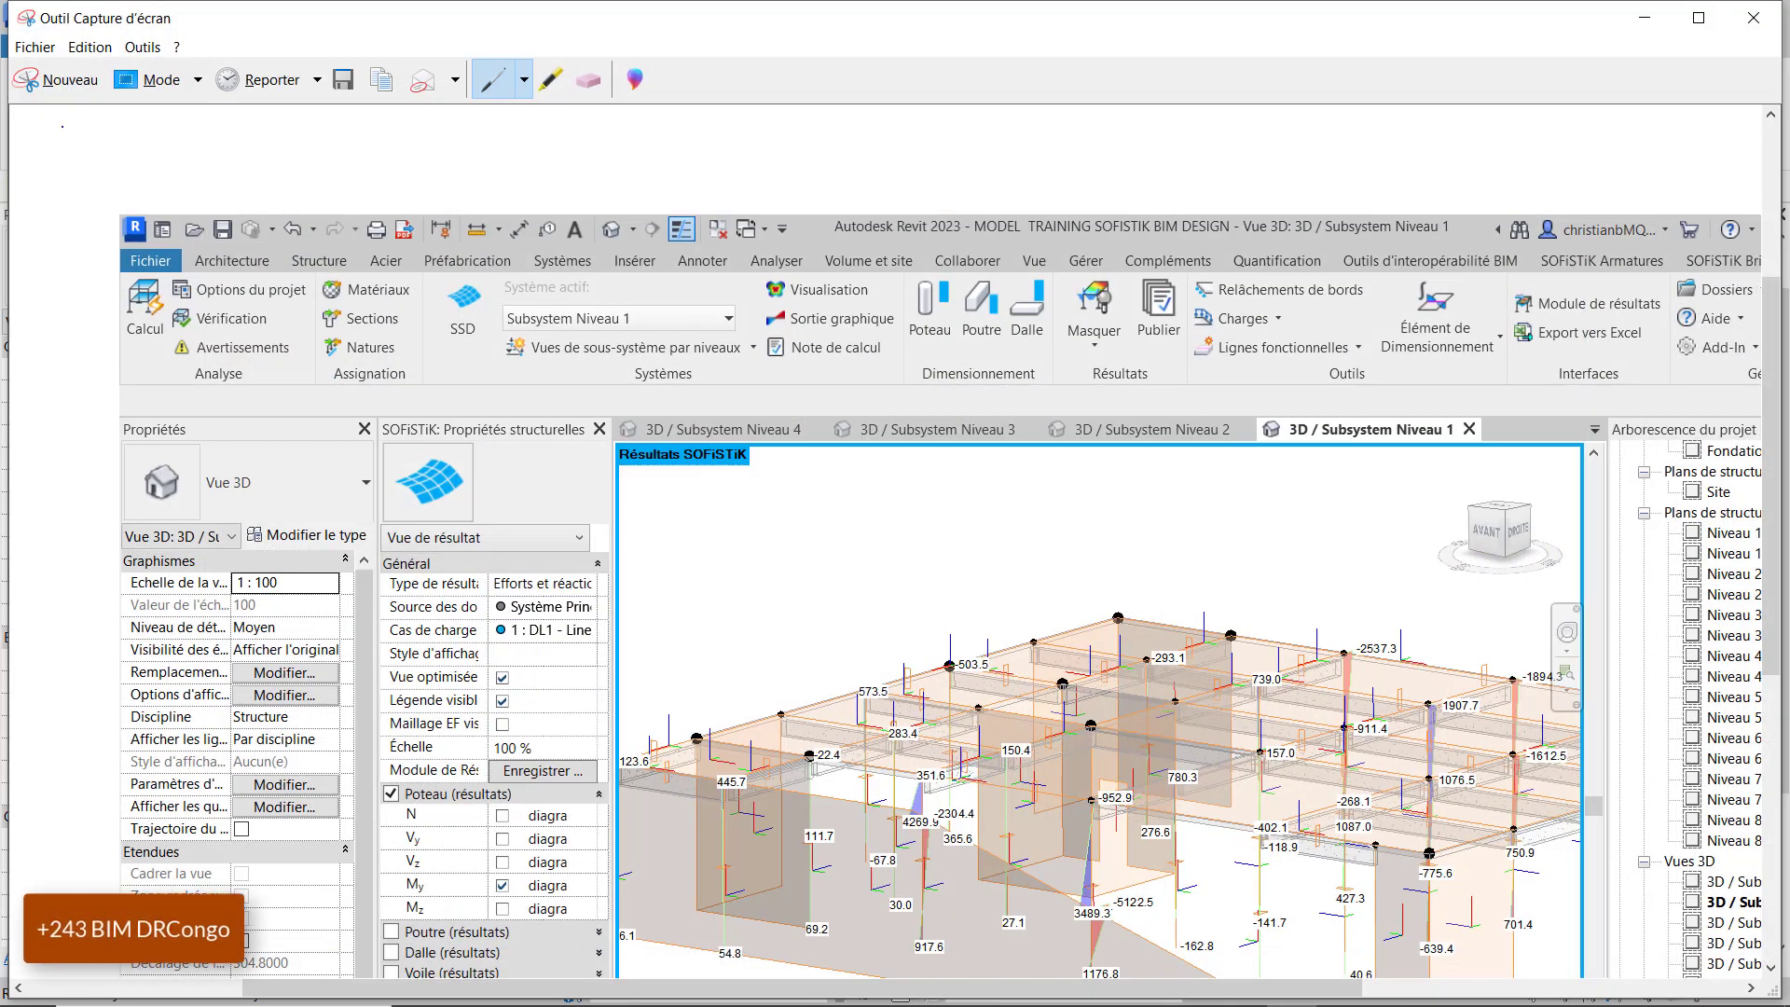
left_click(58, 80)
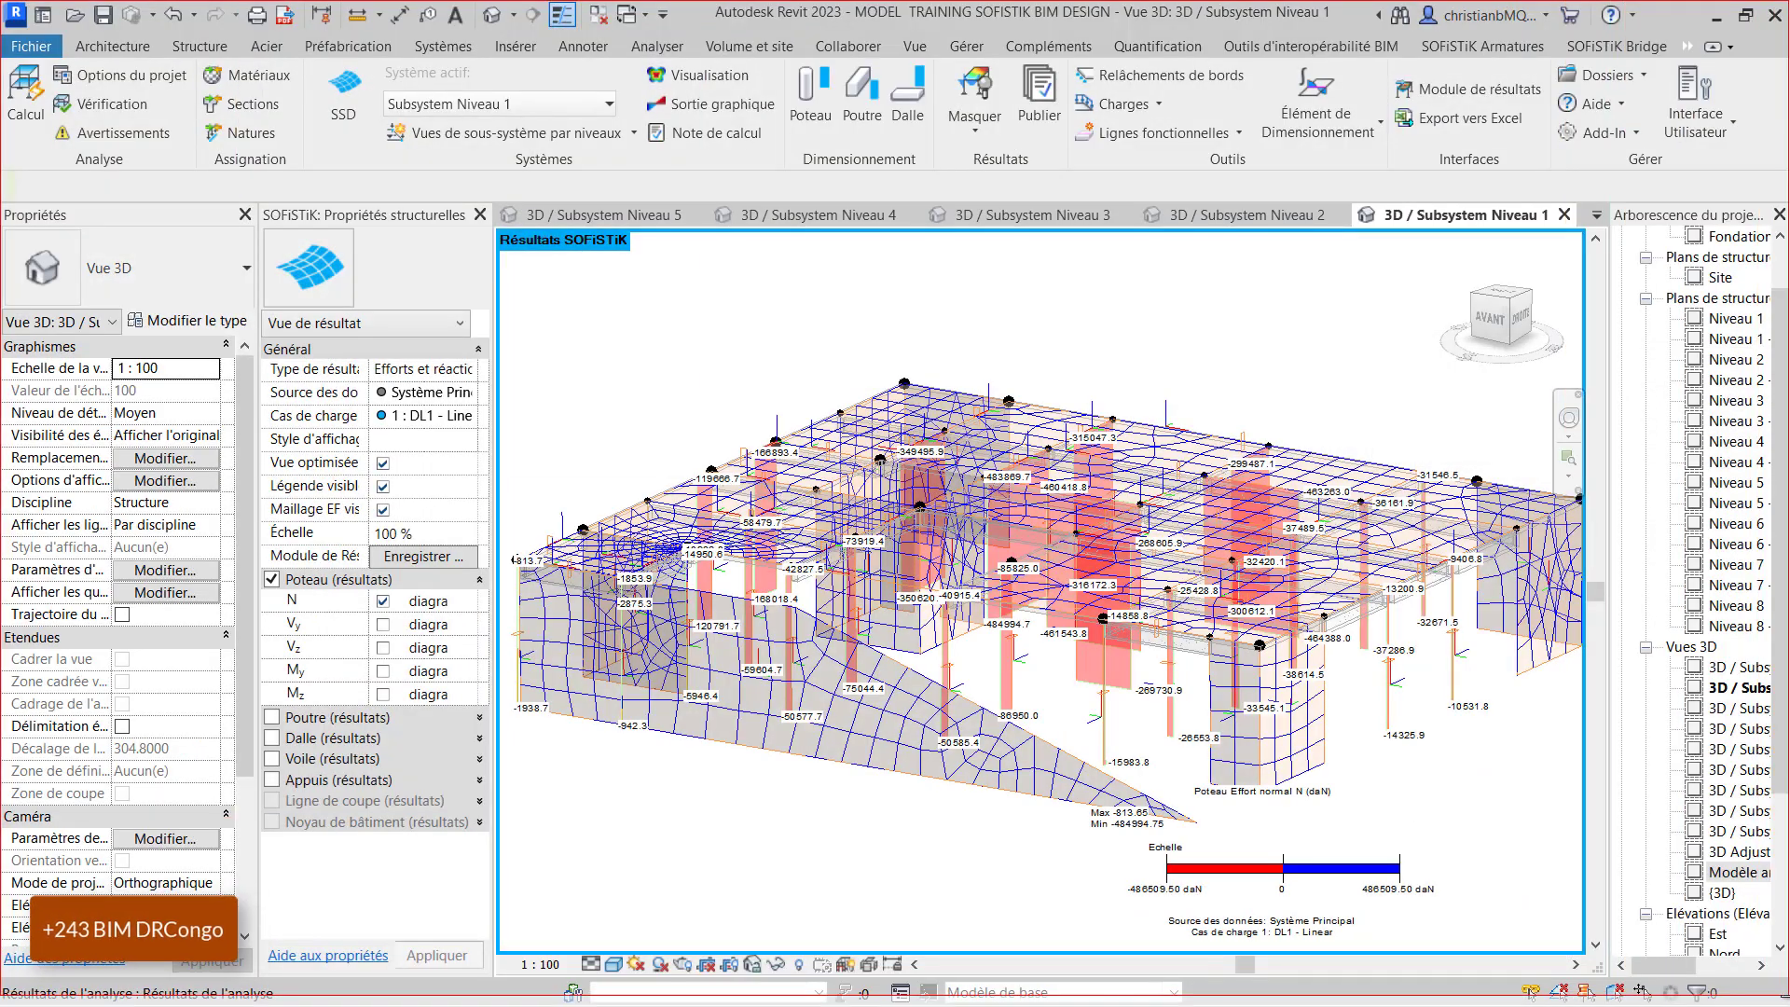
left_click(1753, 991)
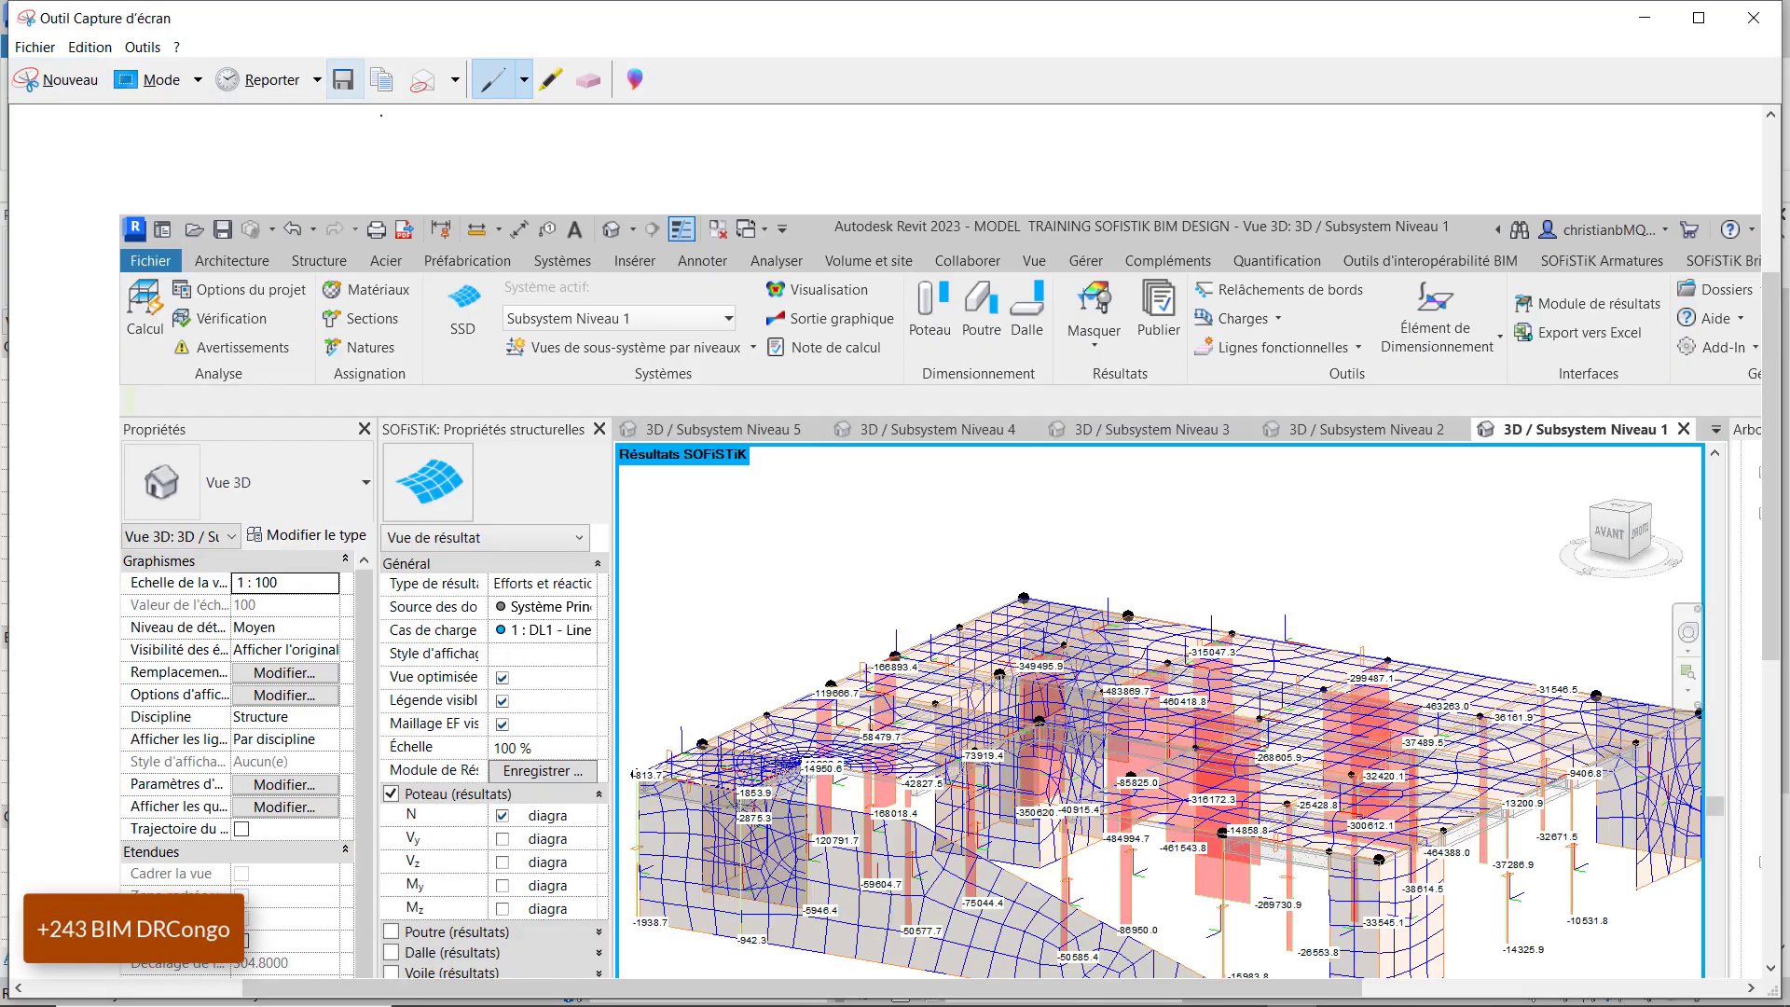
left_click(343, 80)
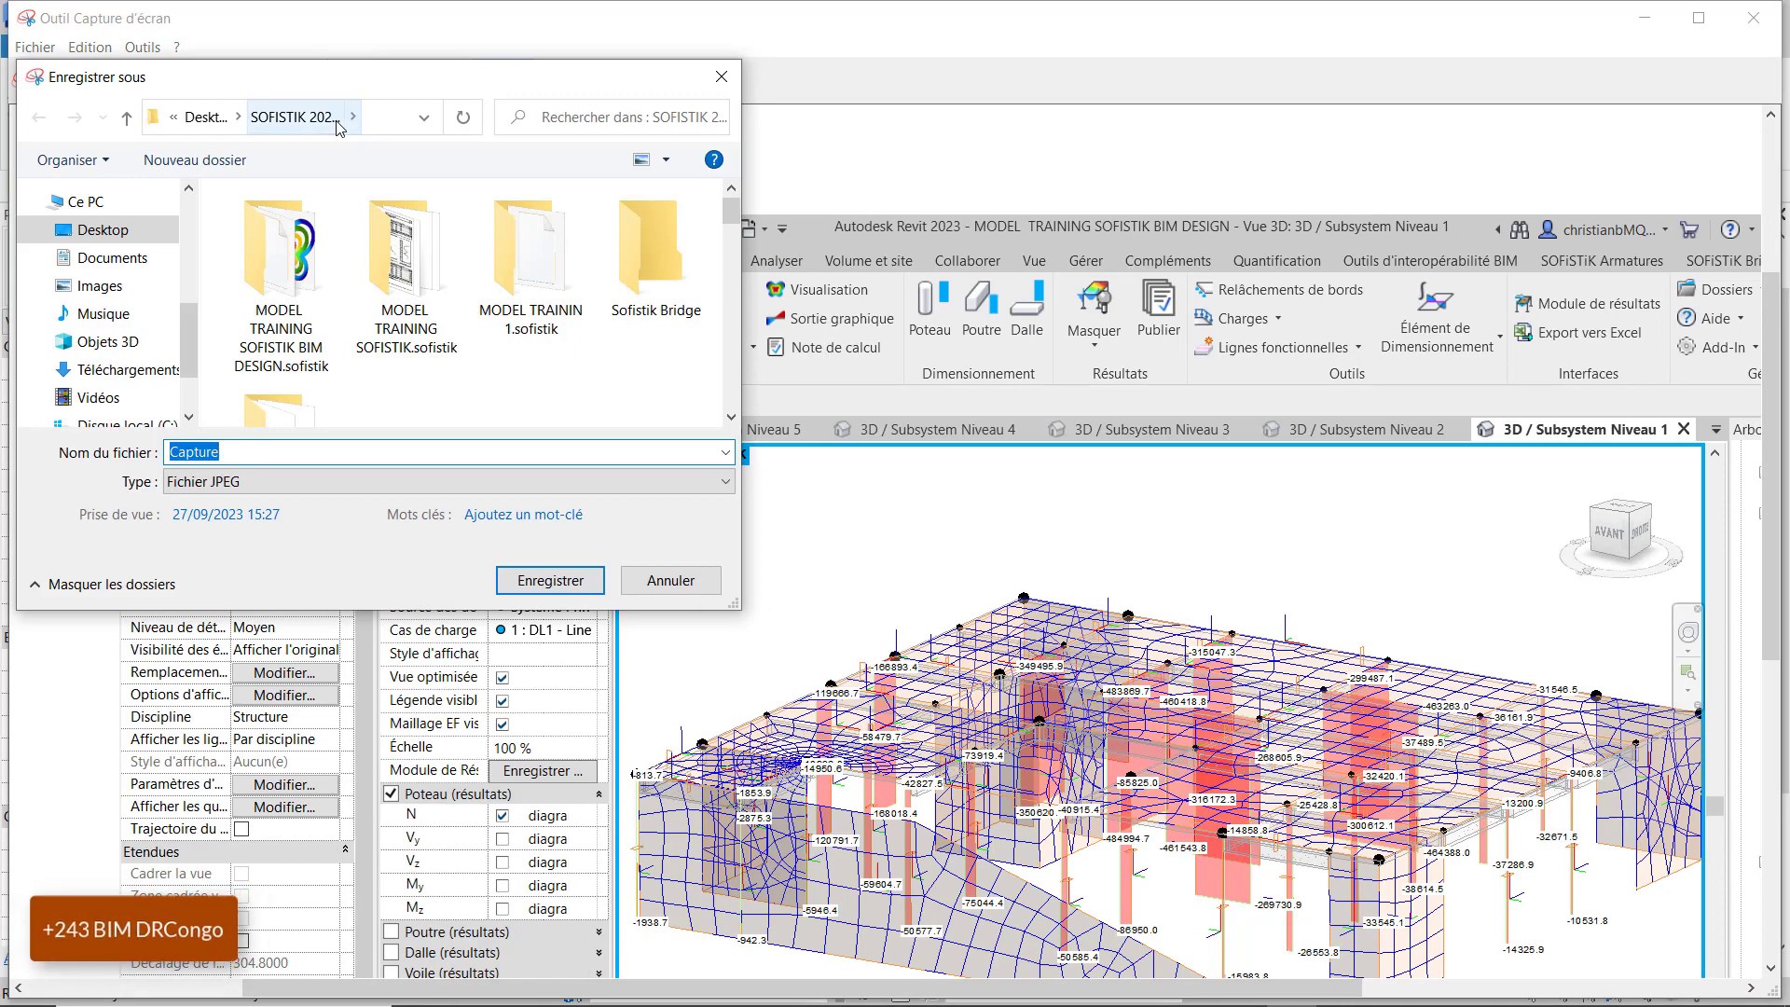
type("RDM")
key("Return")
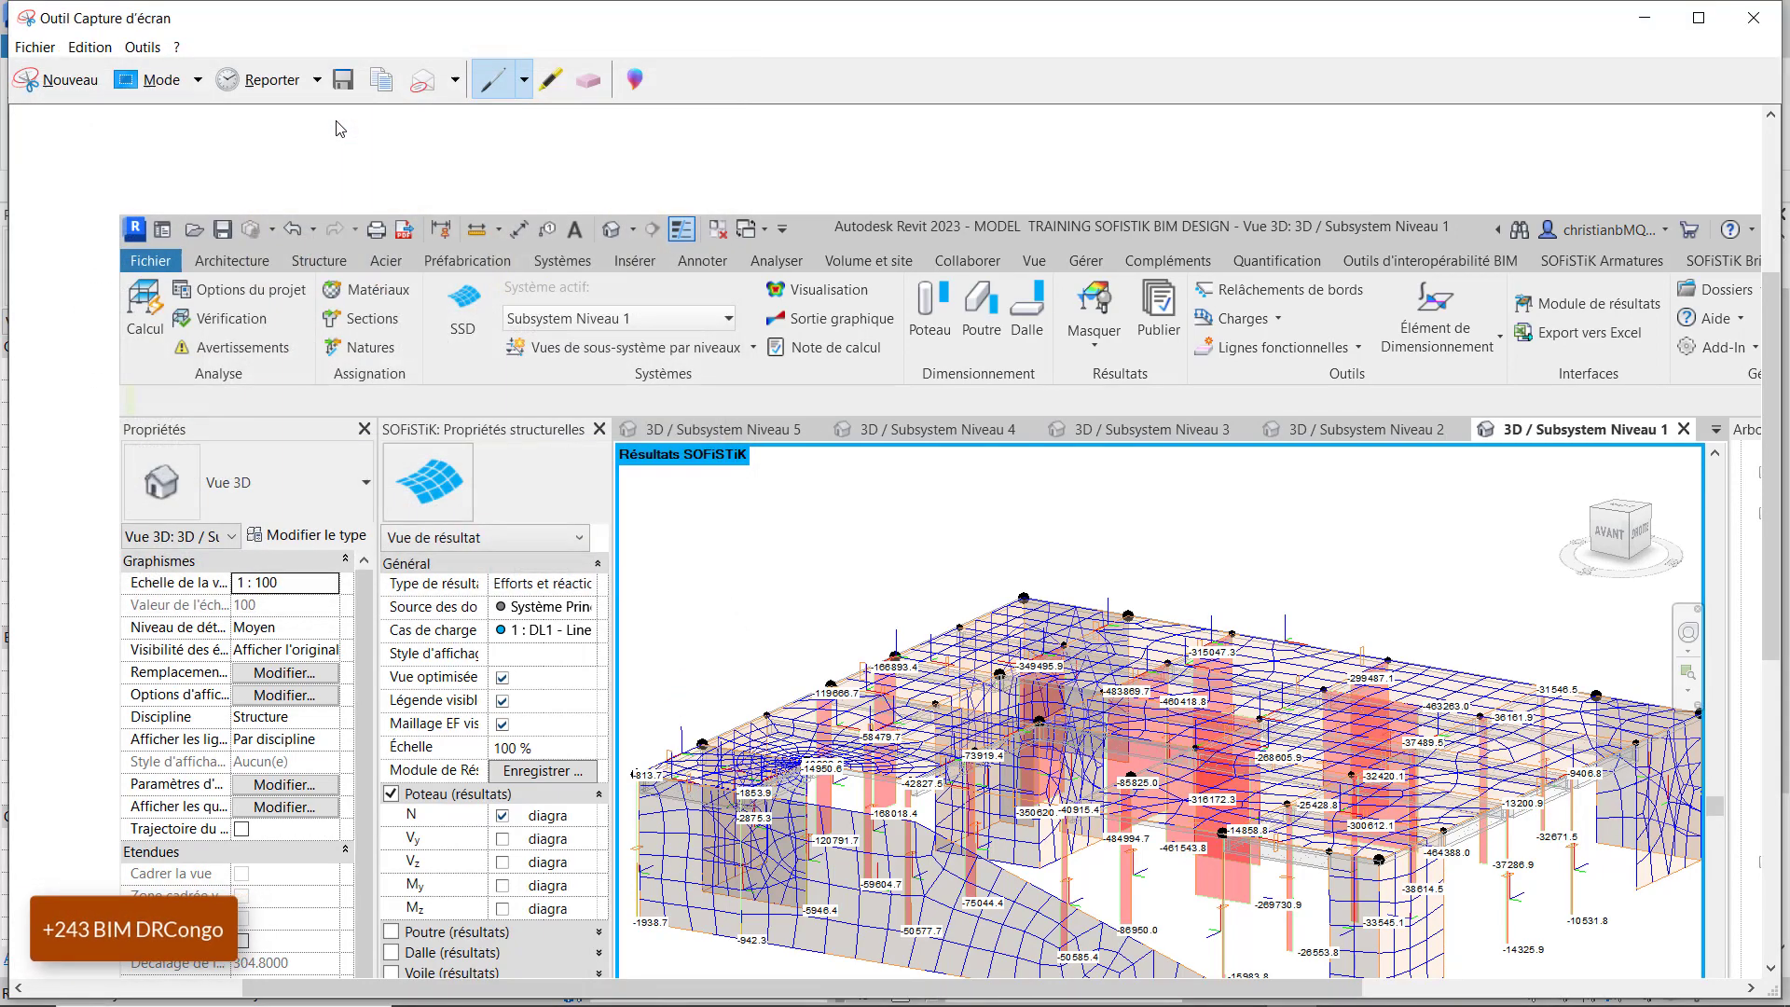
left_click(1644, 17)
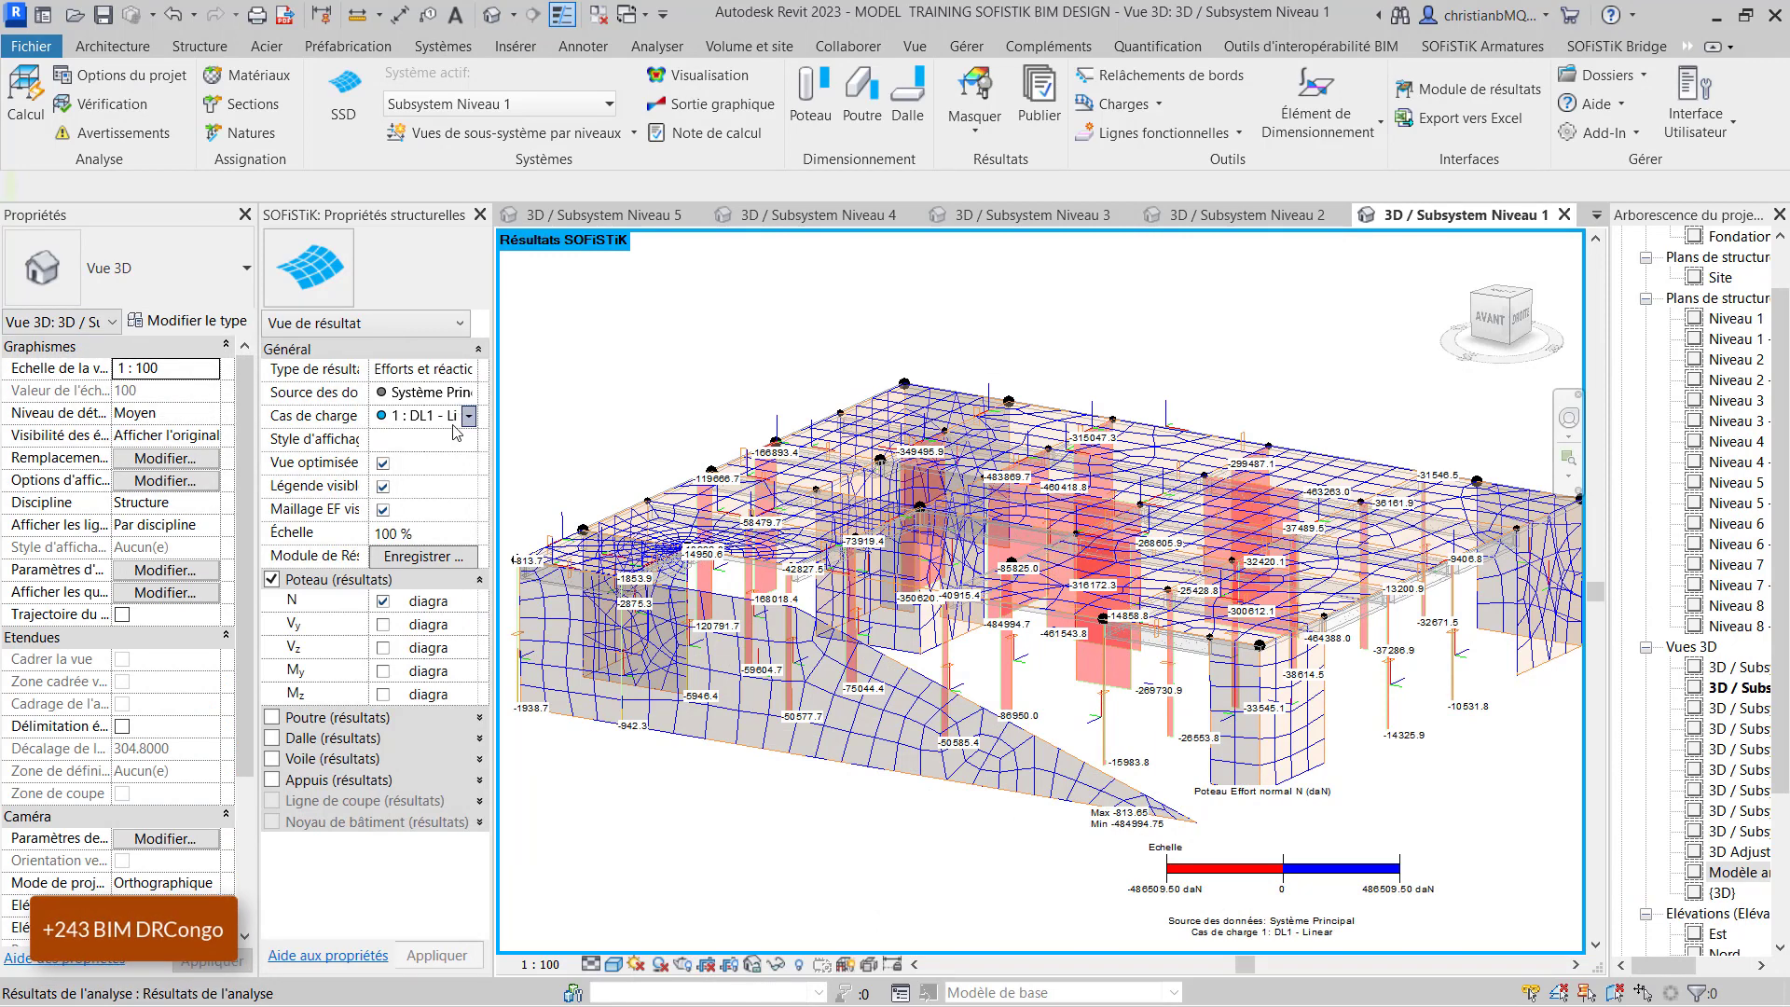
- Display the column N diagrams for load case 2 : LL1, and try the linear cases 902 : X + eay and 906 : Y - eax
left_click(470, 416)
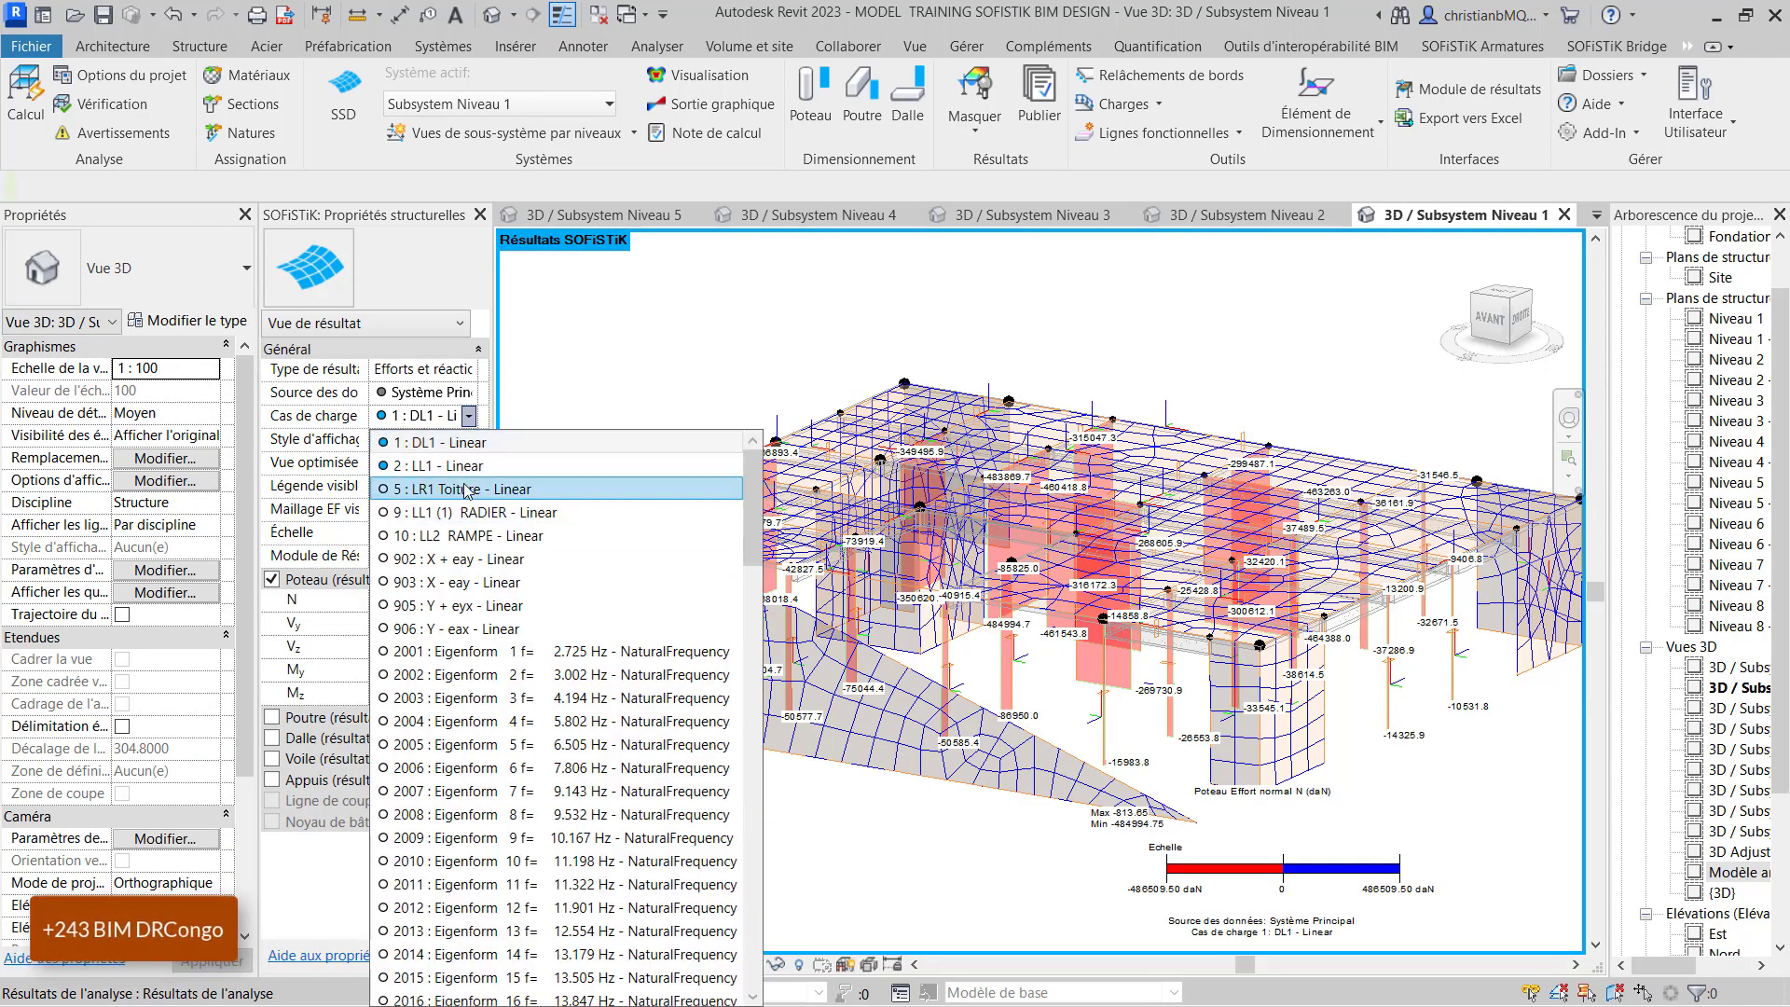
left_click(469, 466)
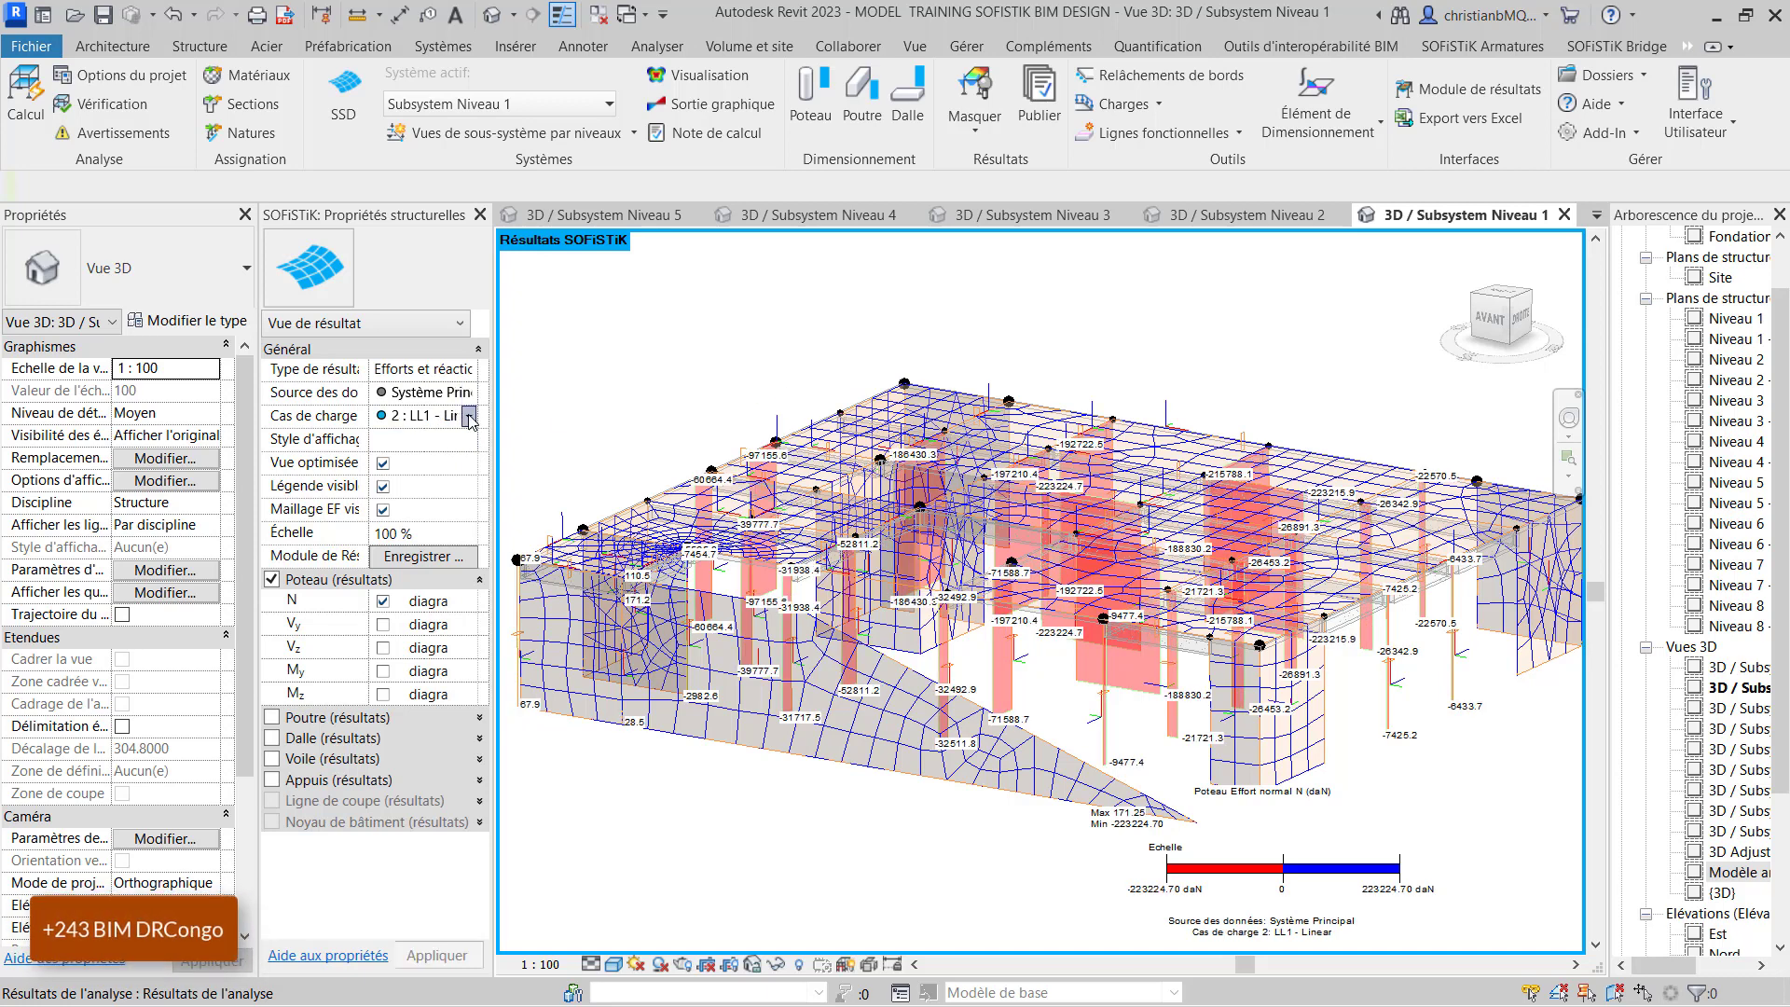
left_click(469, 417)
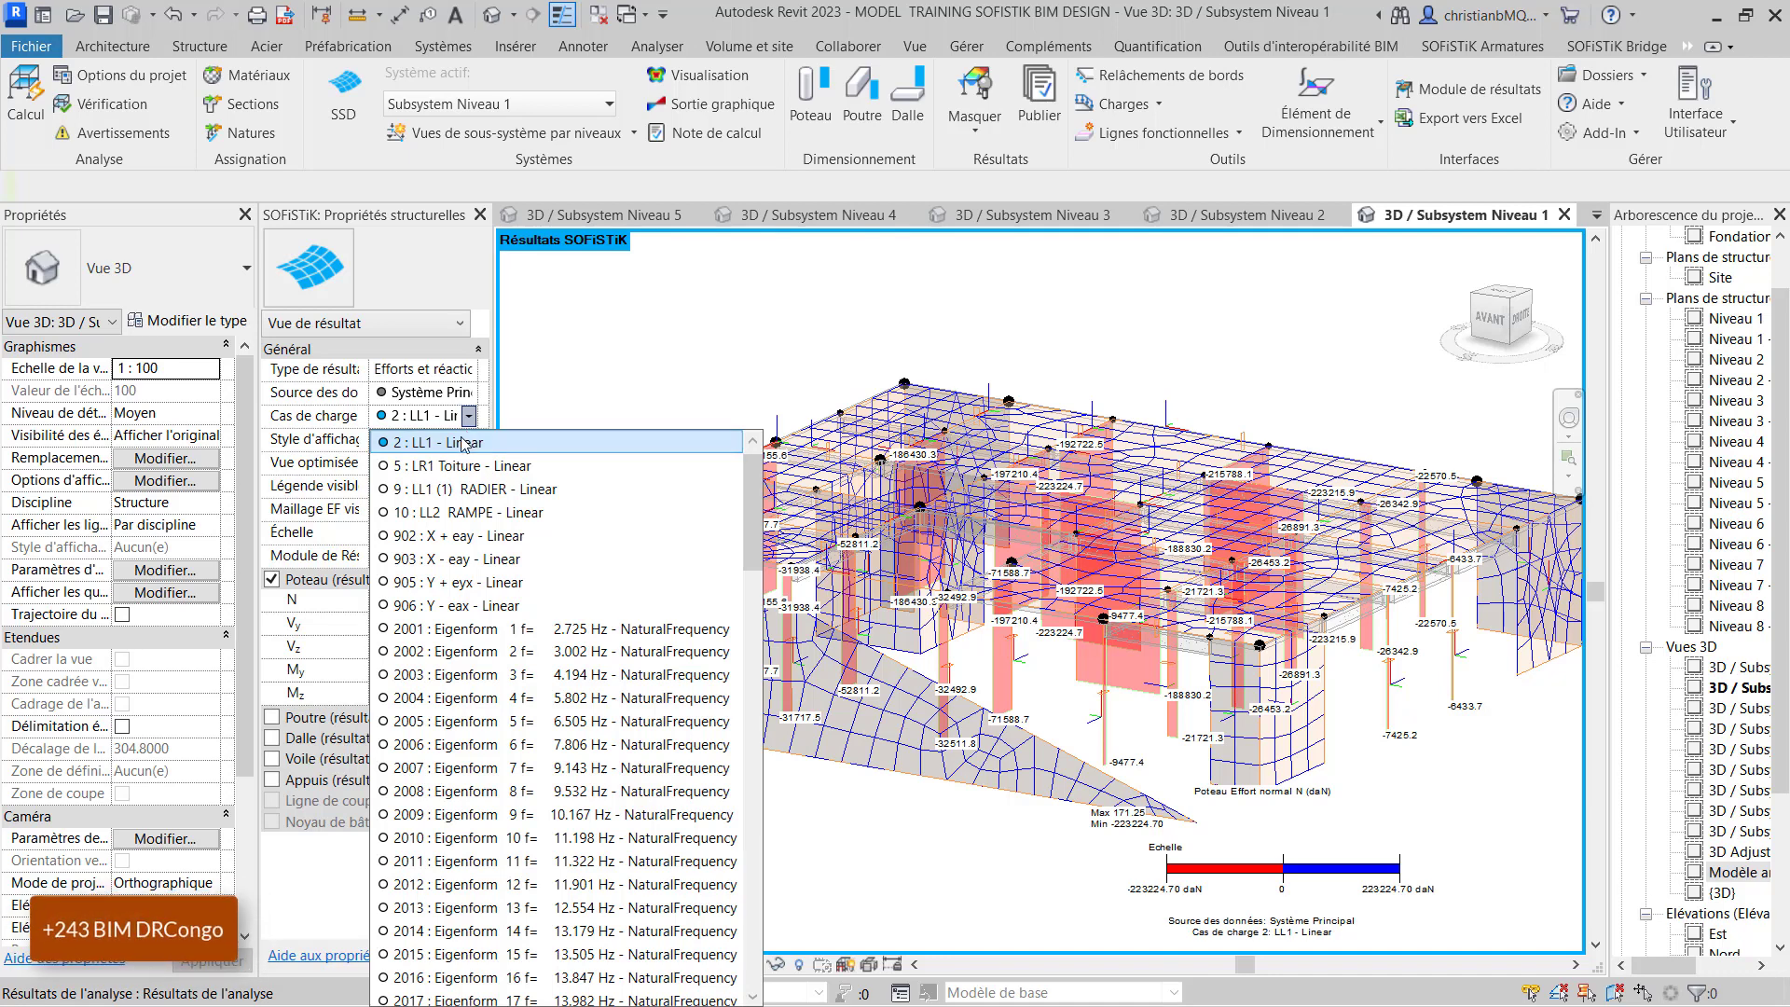
left_click(504, 539)
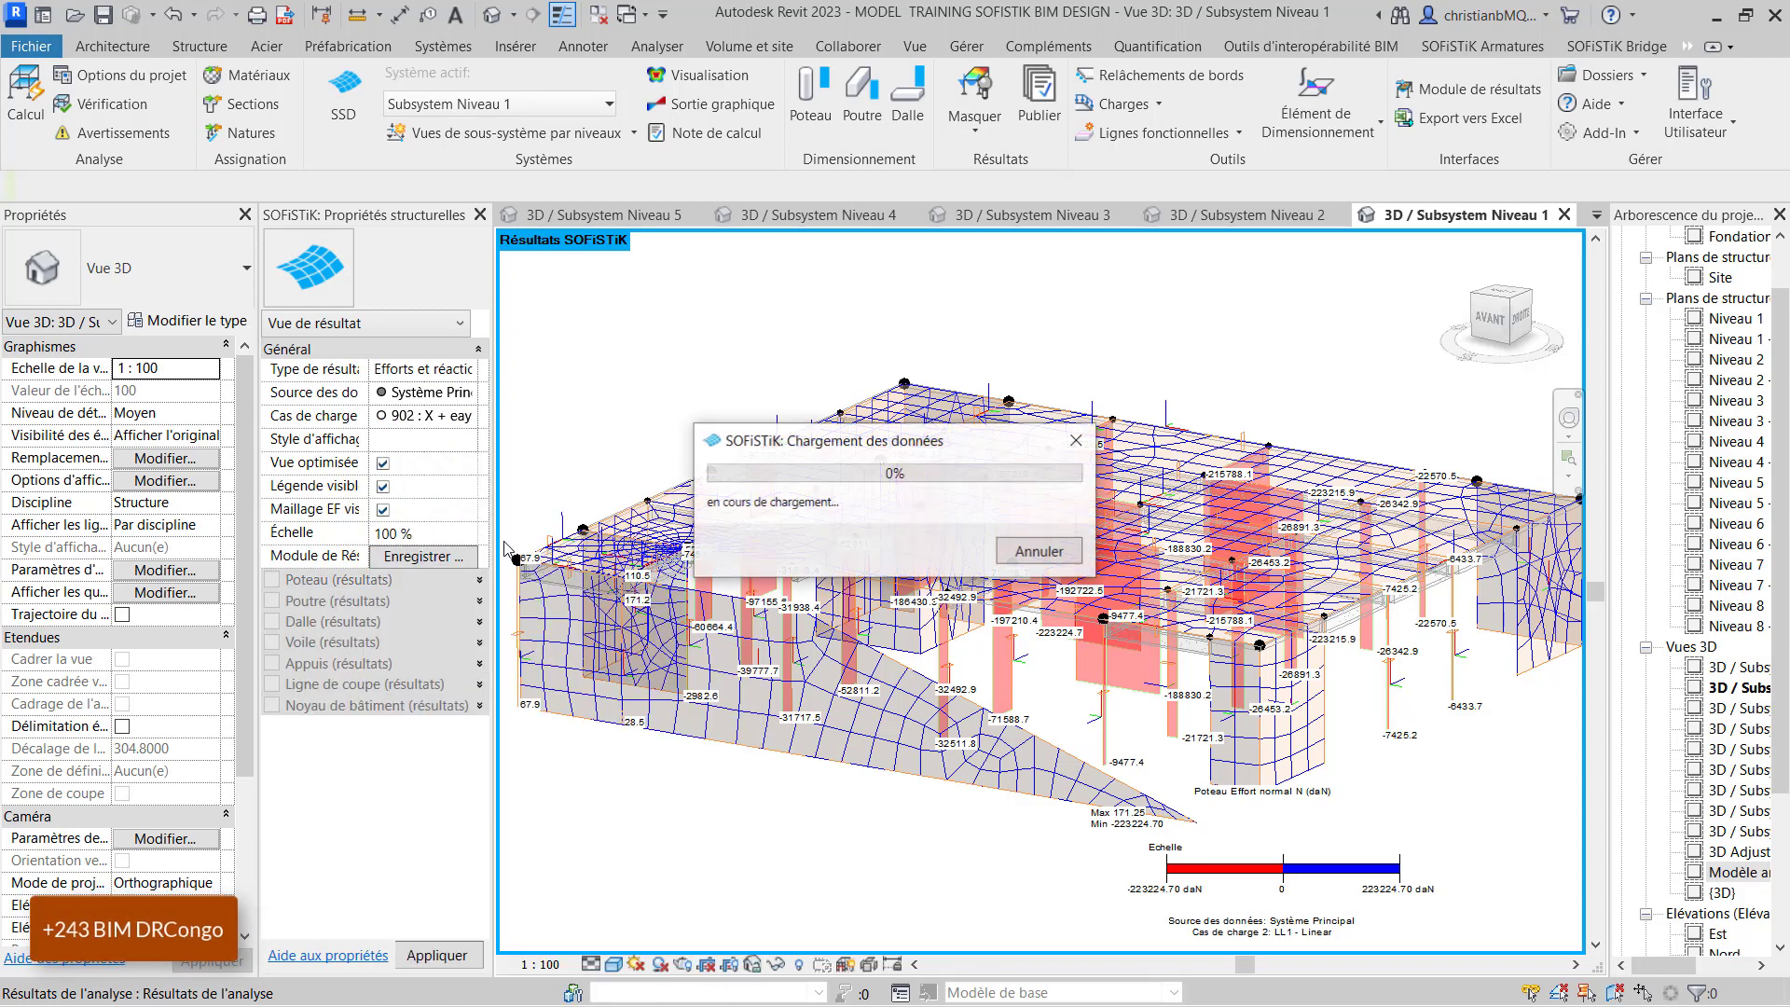
left_click(471, 417)
left_click(456, 514)
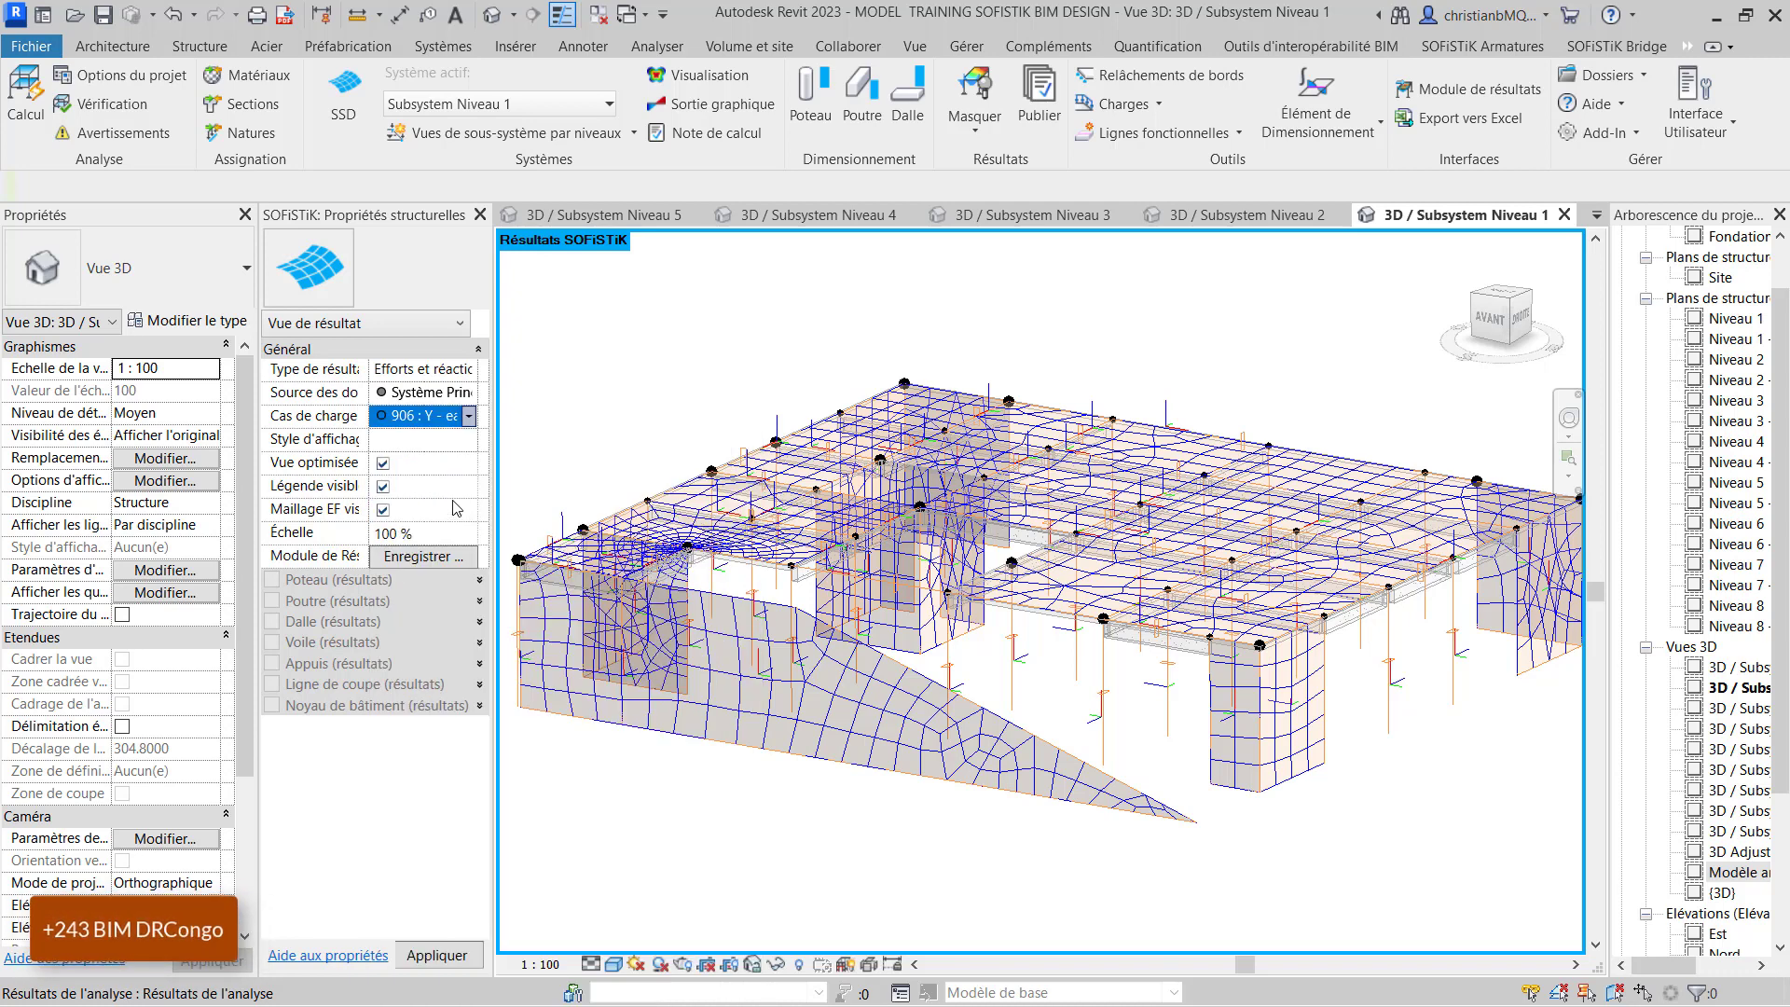
- Display the column N diagrams for load case 2001 : Eigenform 1, followed by 10501 : Mode 1
left_click(471, 418)
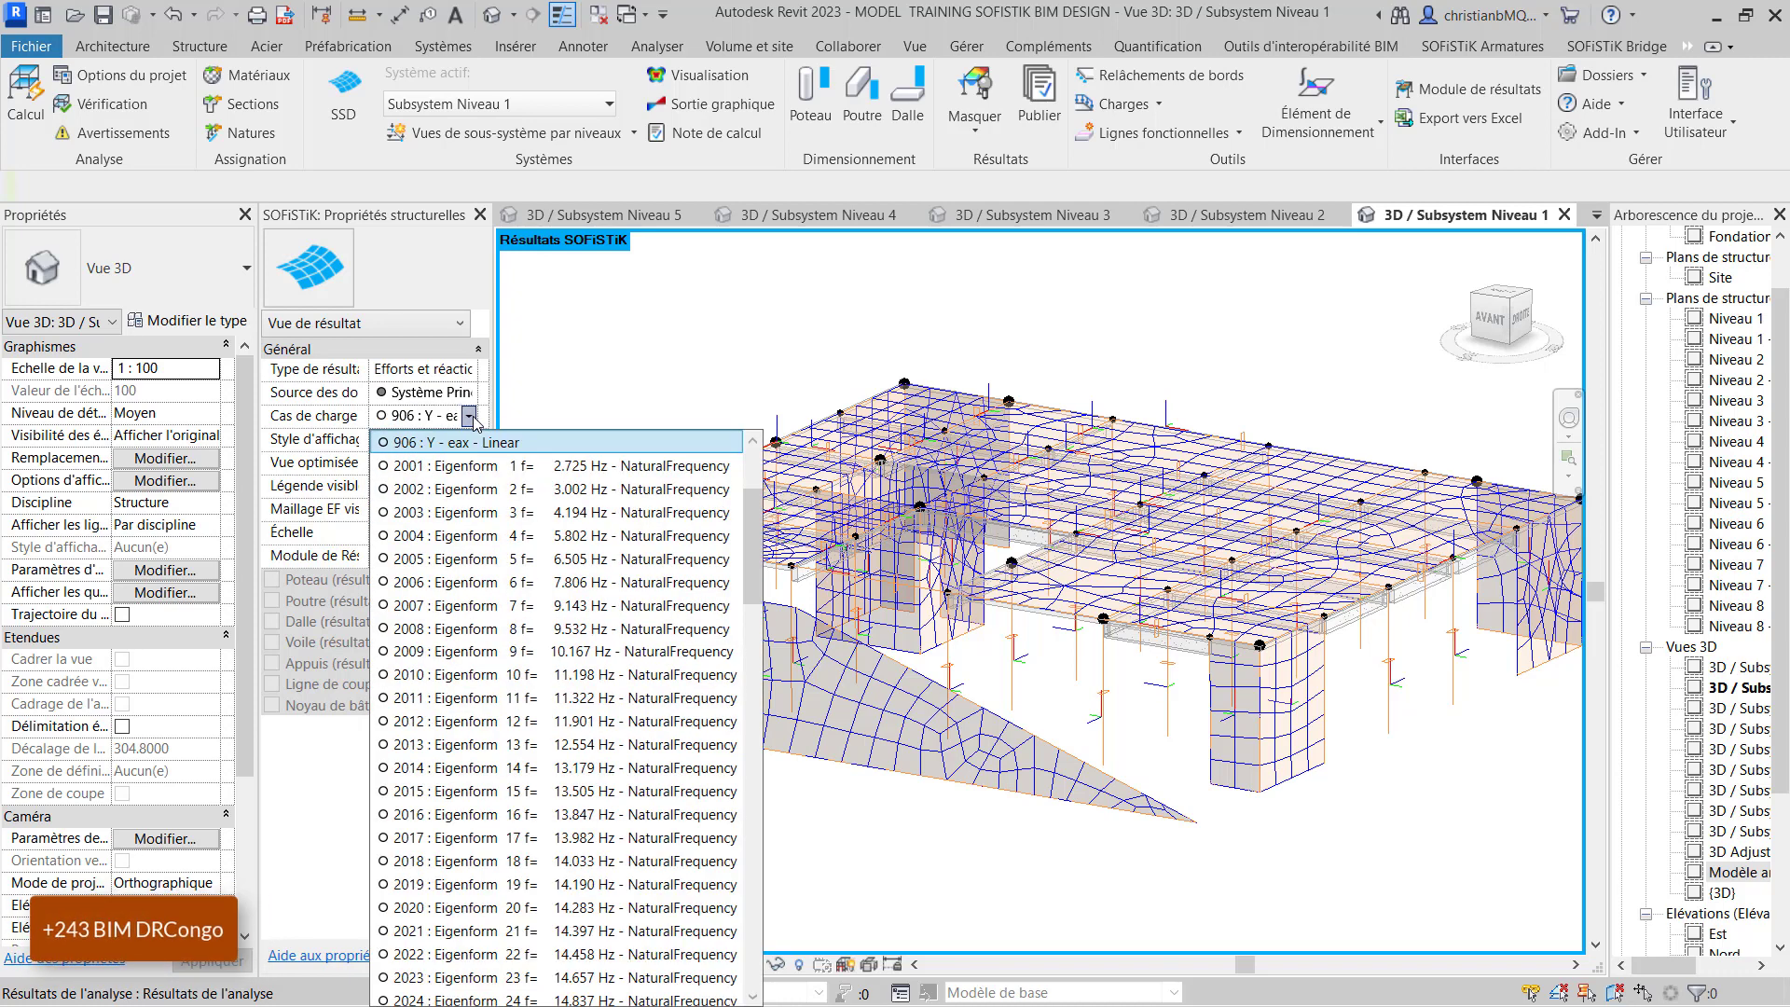
left_click(481, 468)
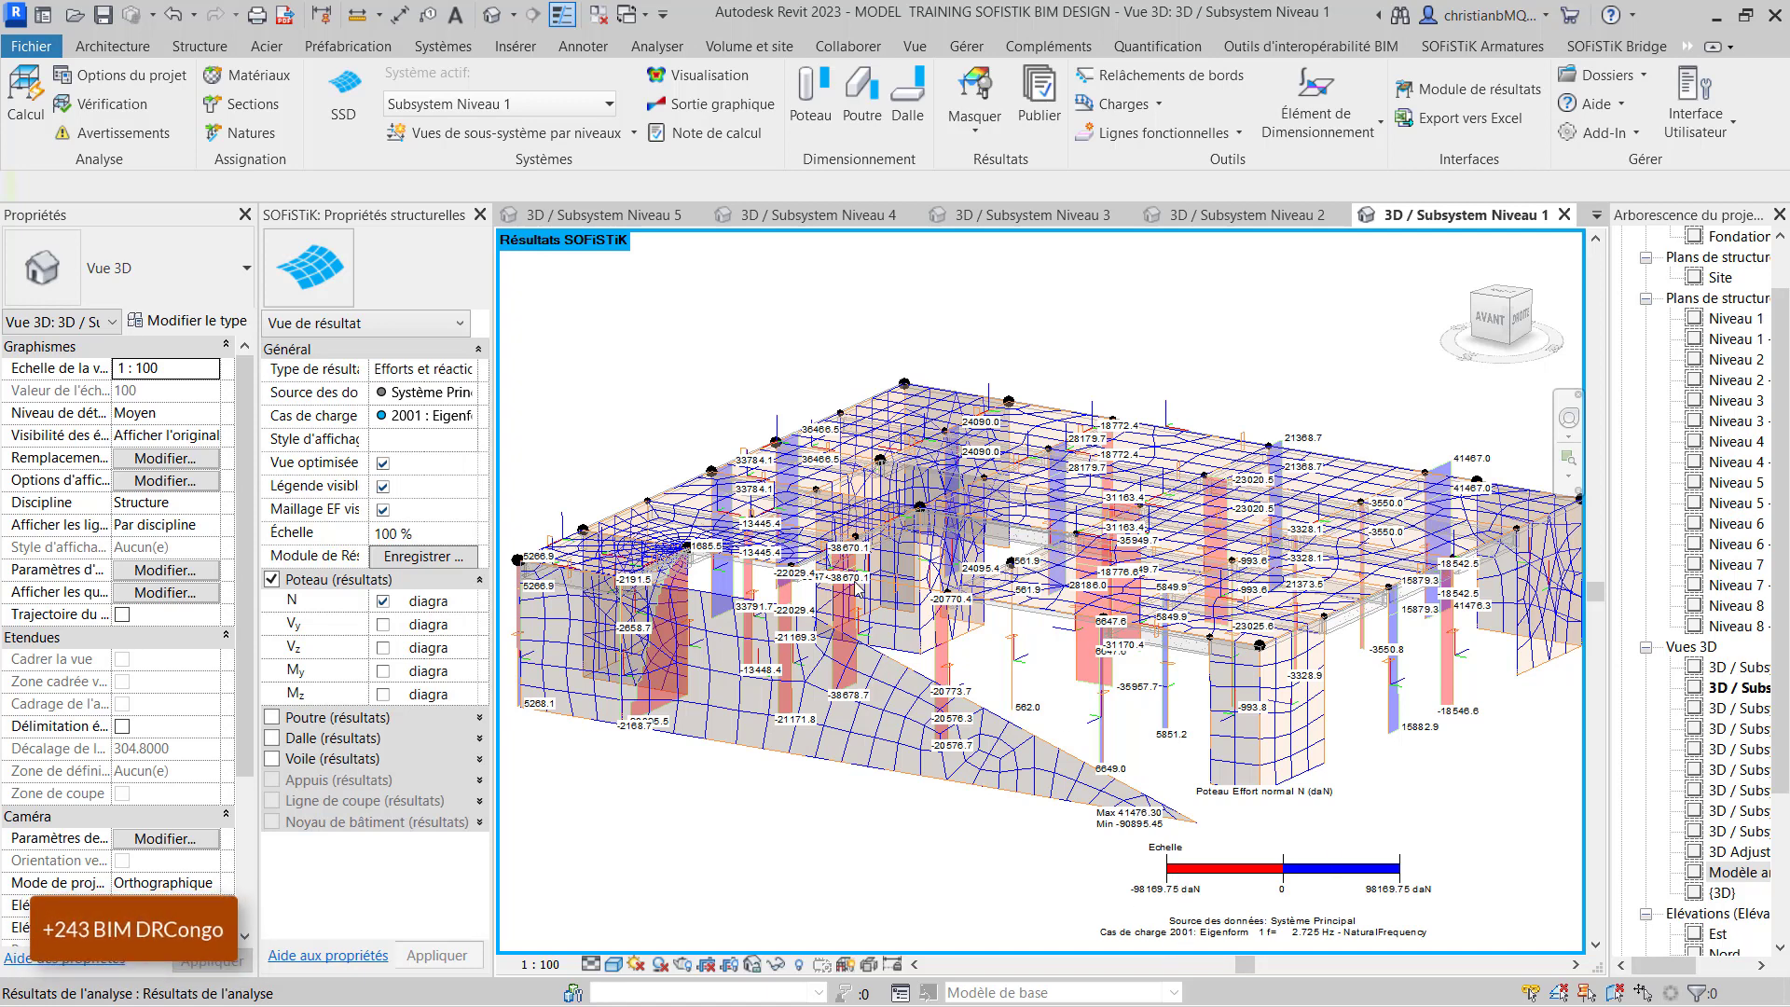
left_click(468, 416)
scroll(519, 608, "down", 6)
scroll(519, 608, "down", 15)
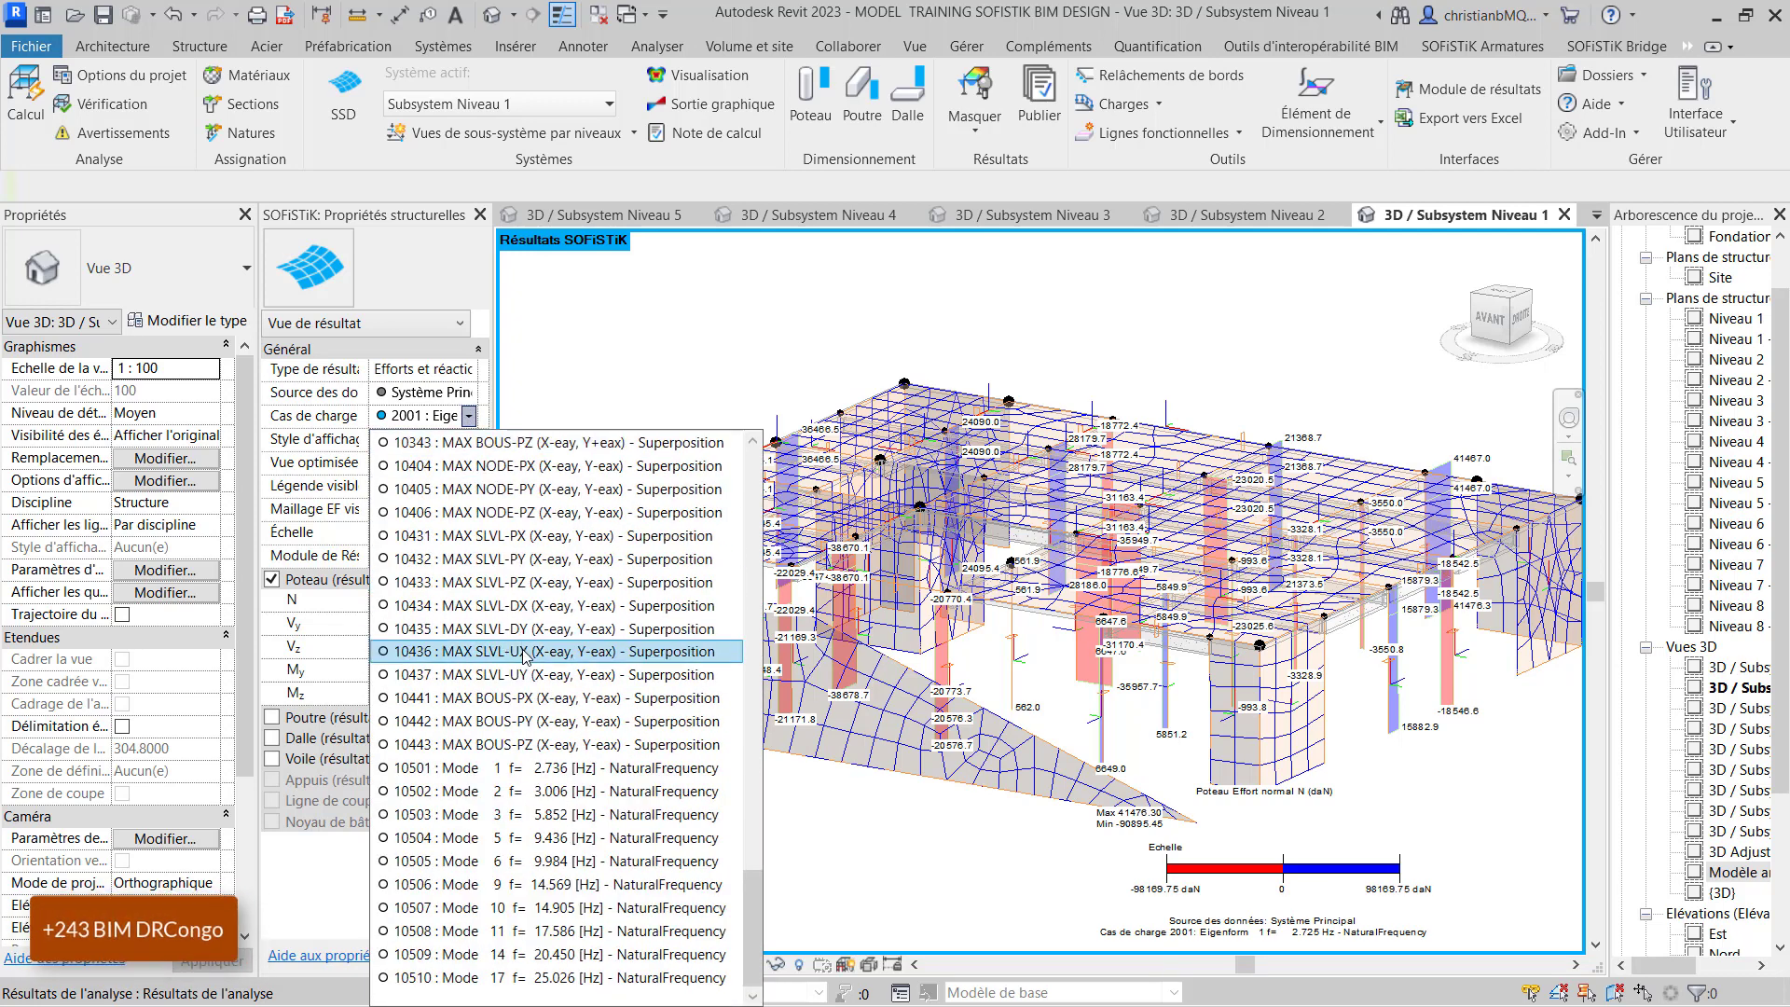
key("Escape")
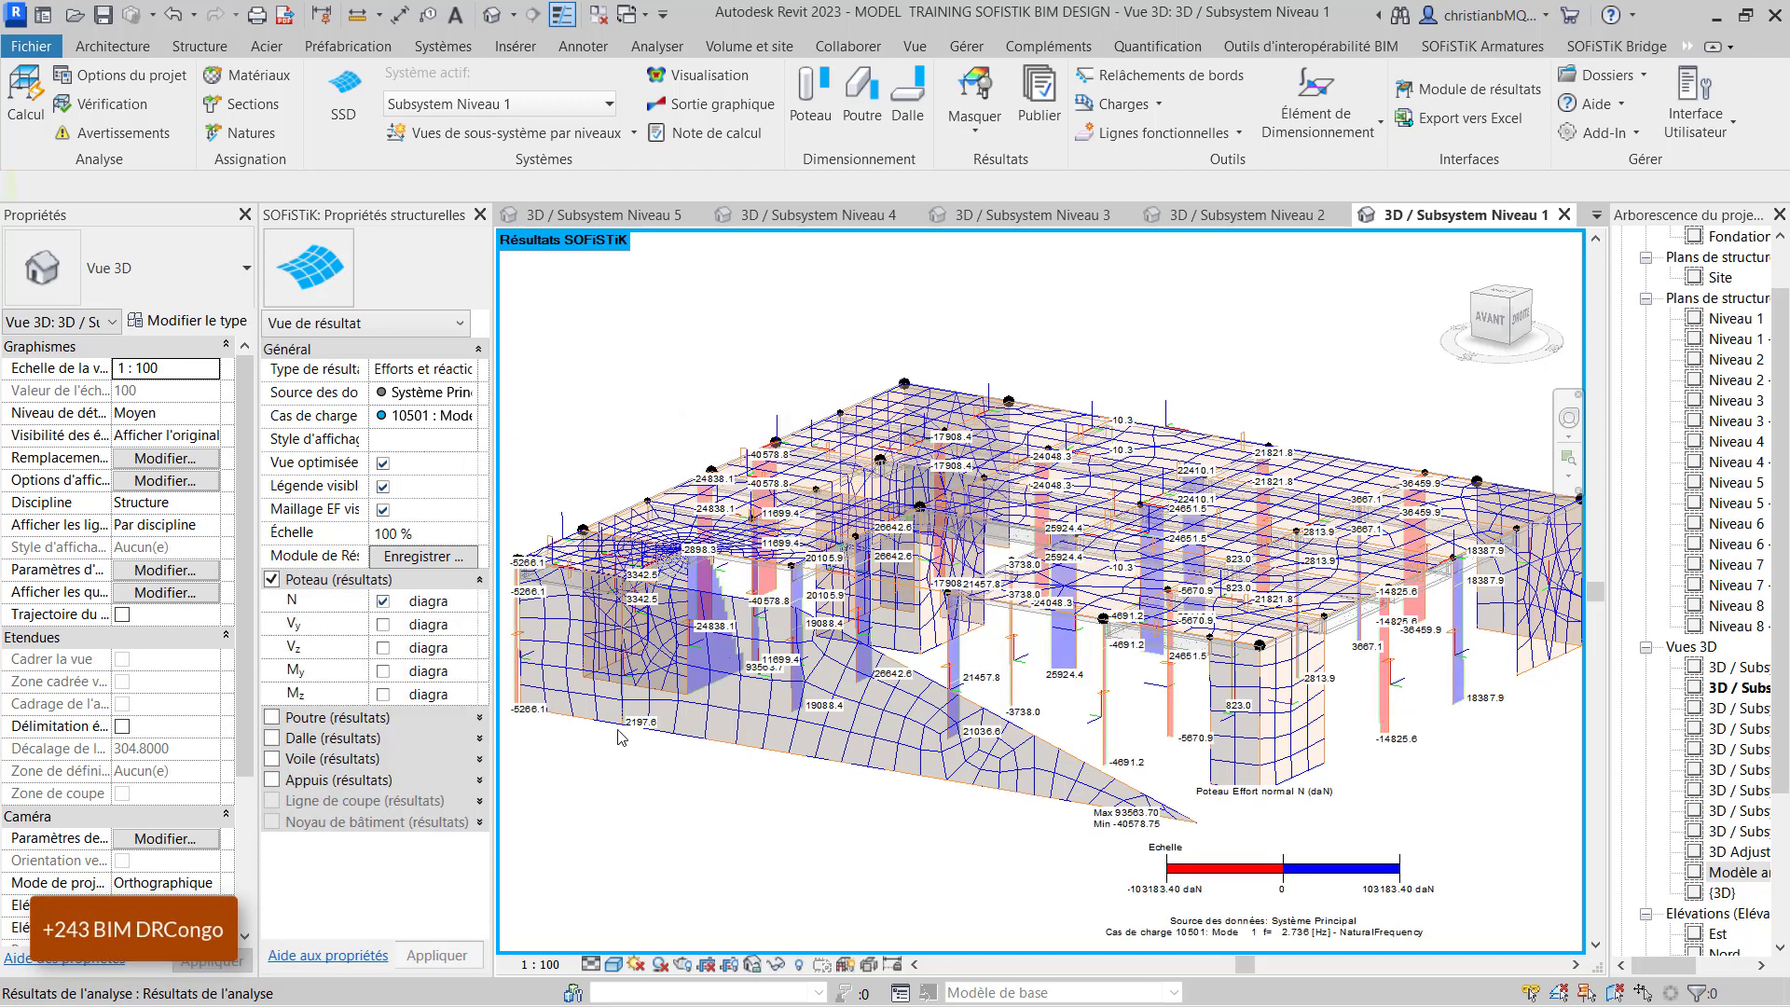
- Examine the Mode 1 column N diagrams and the results legend from the right-hand side (Droite) of the meshed model
scroll(892, 547, "up", 1)
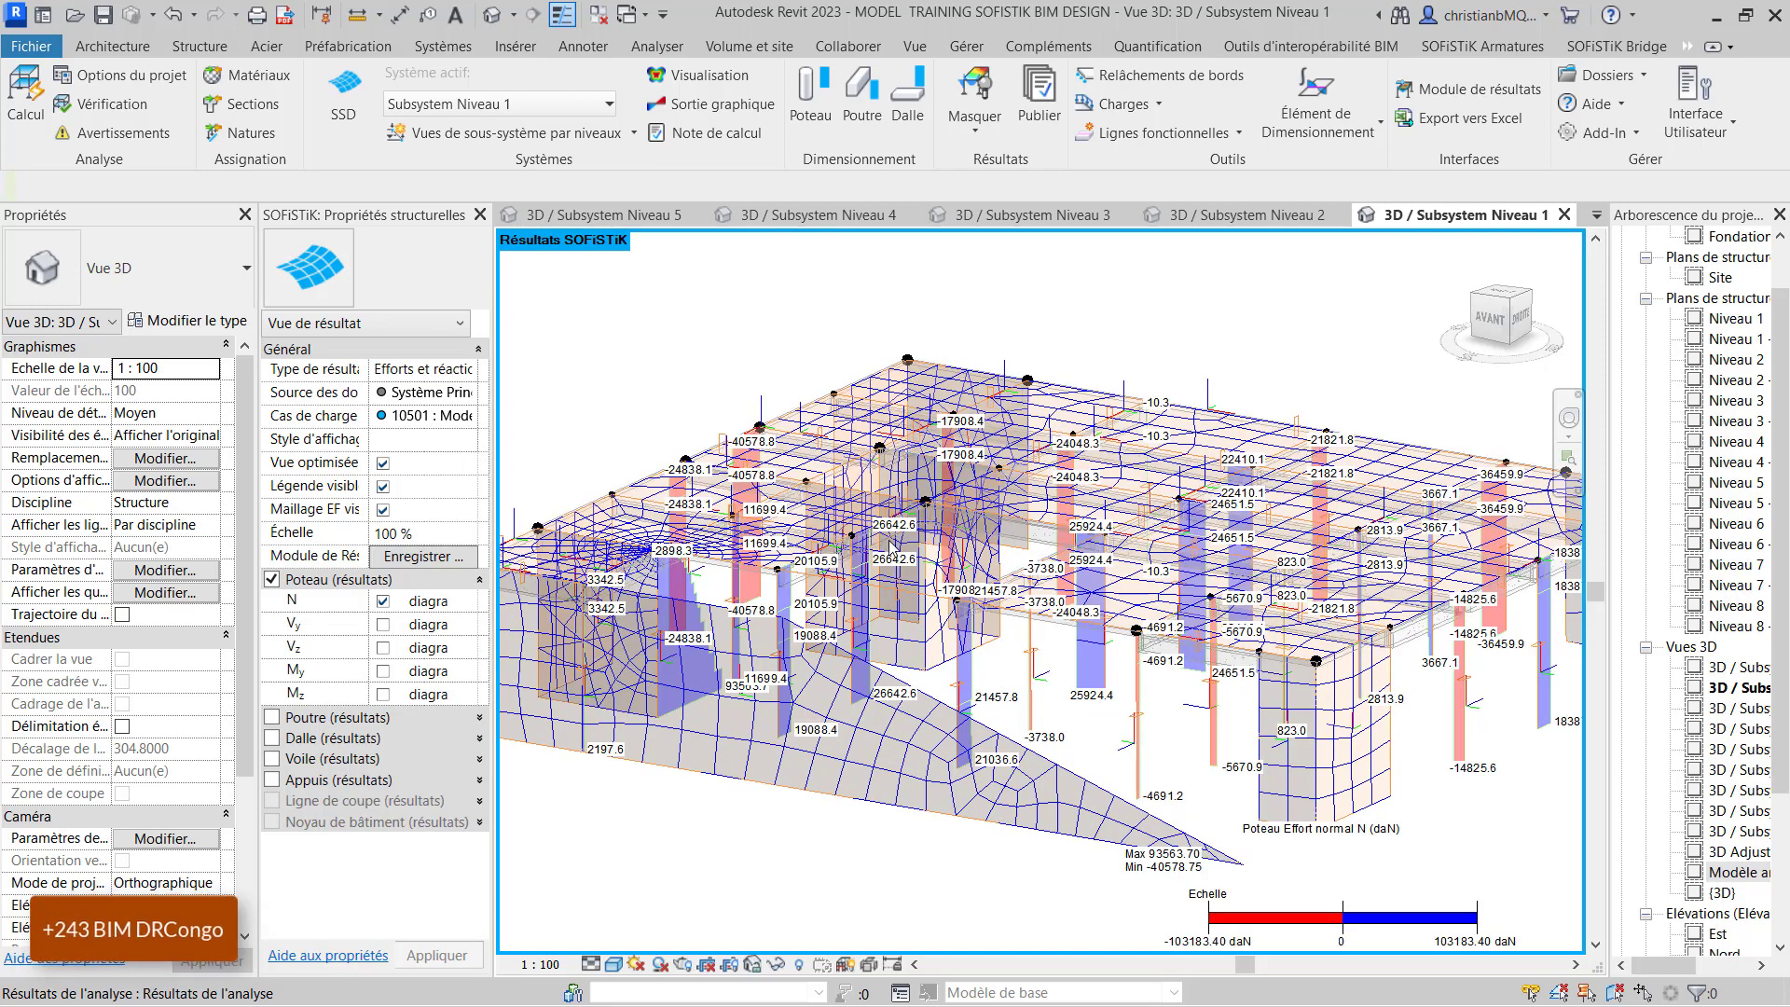
scroll(892, 547, "down", 1)
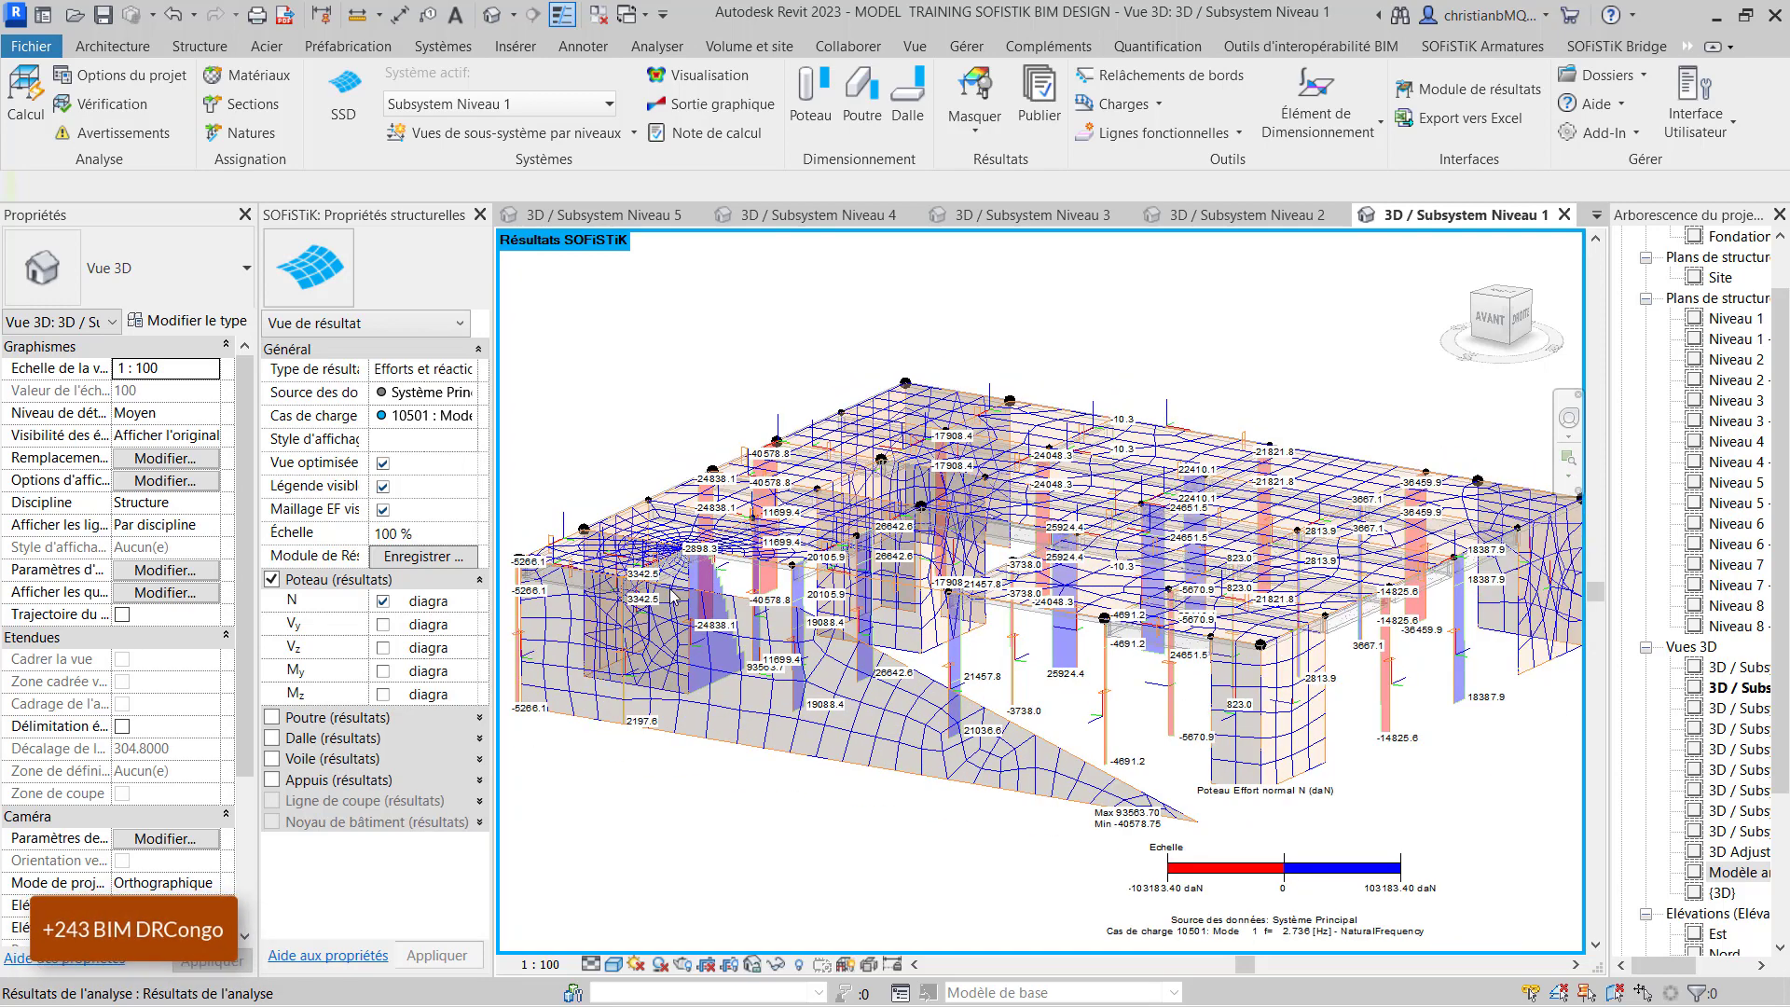
middle_click_drag(676, 594, 704, 585)
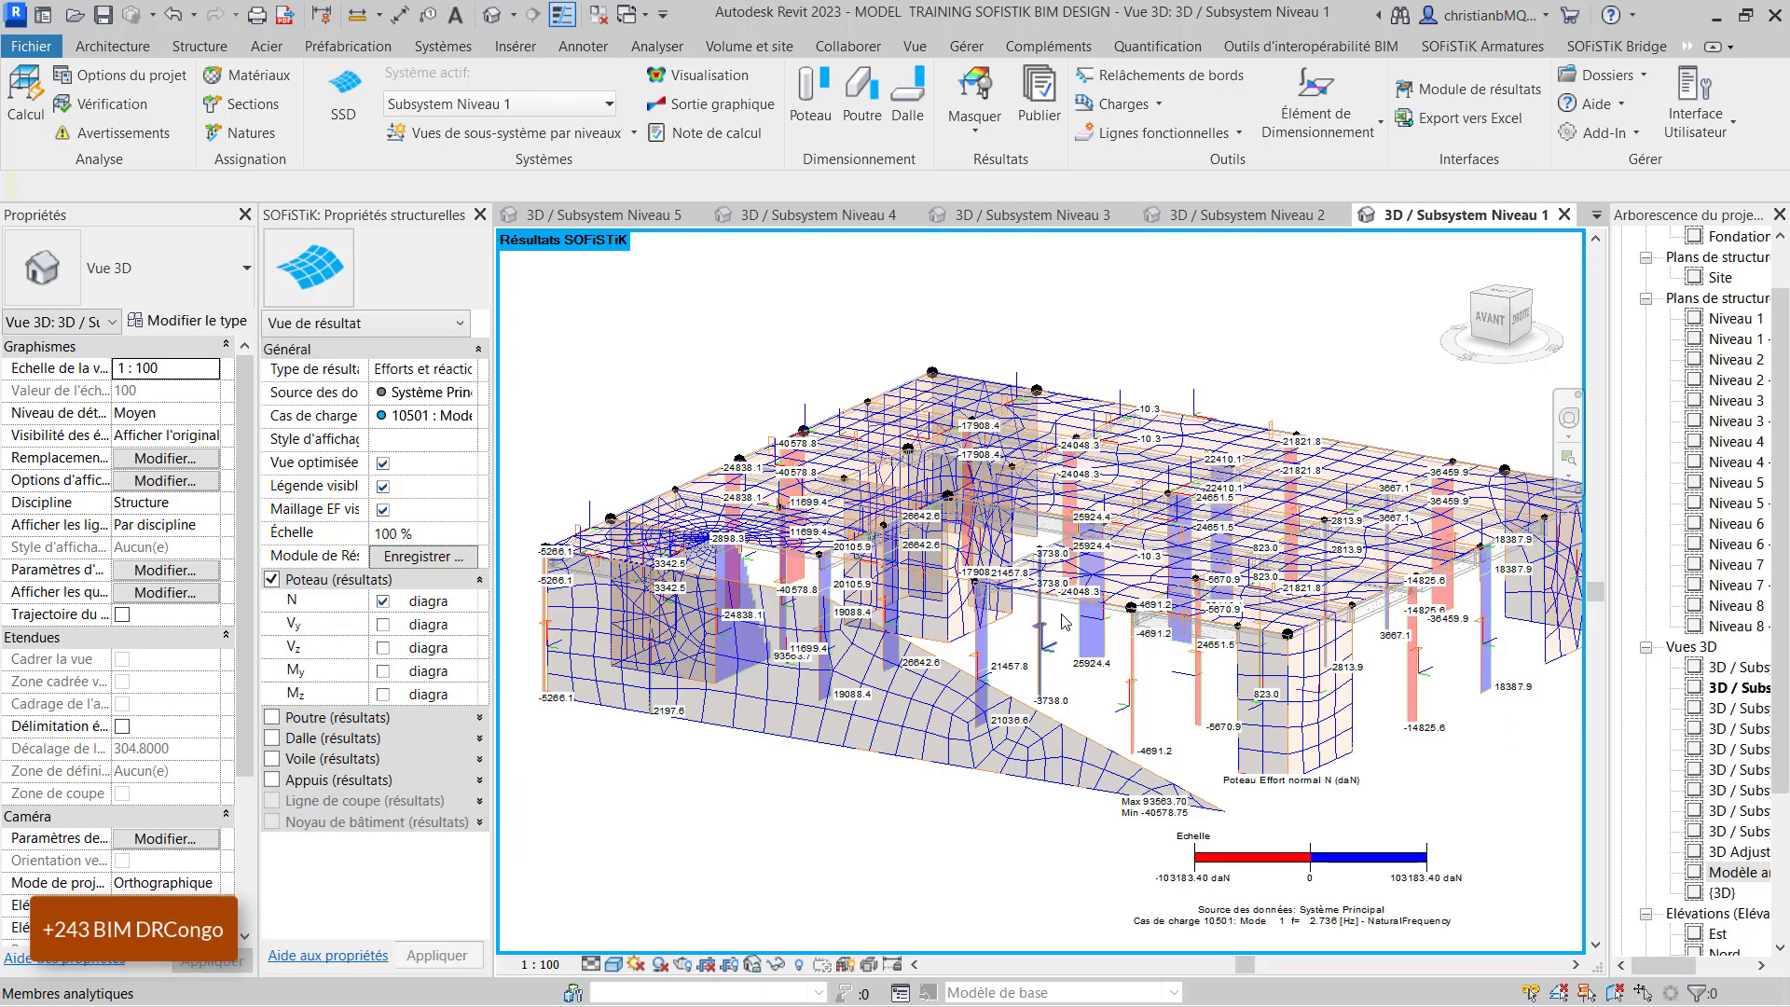
middle_click_drag(1063, 621, 1112, 628, "shift")
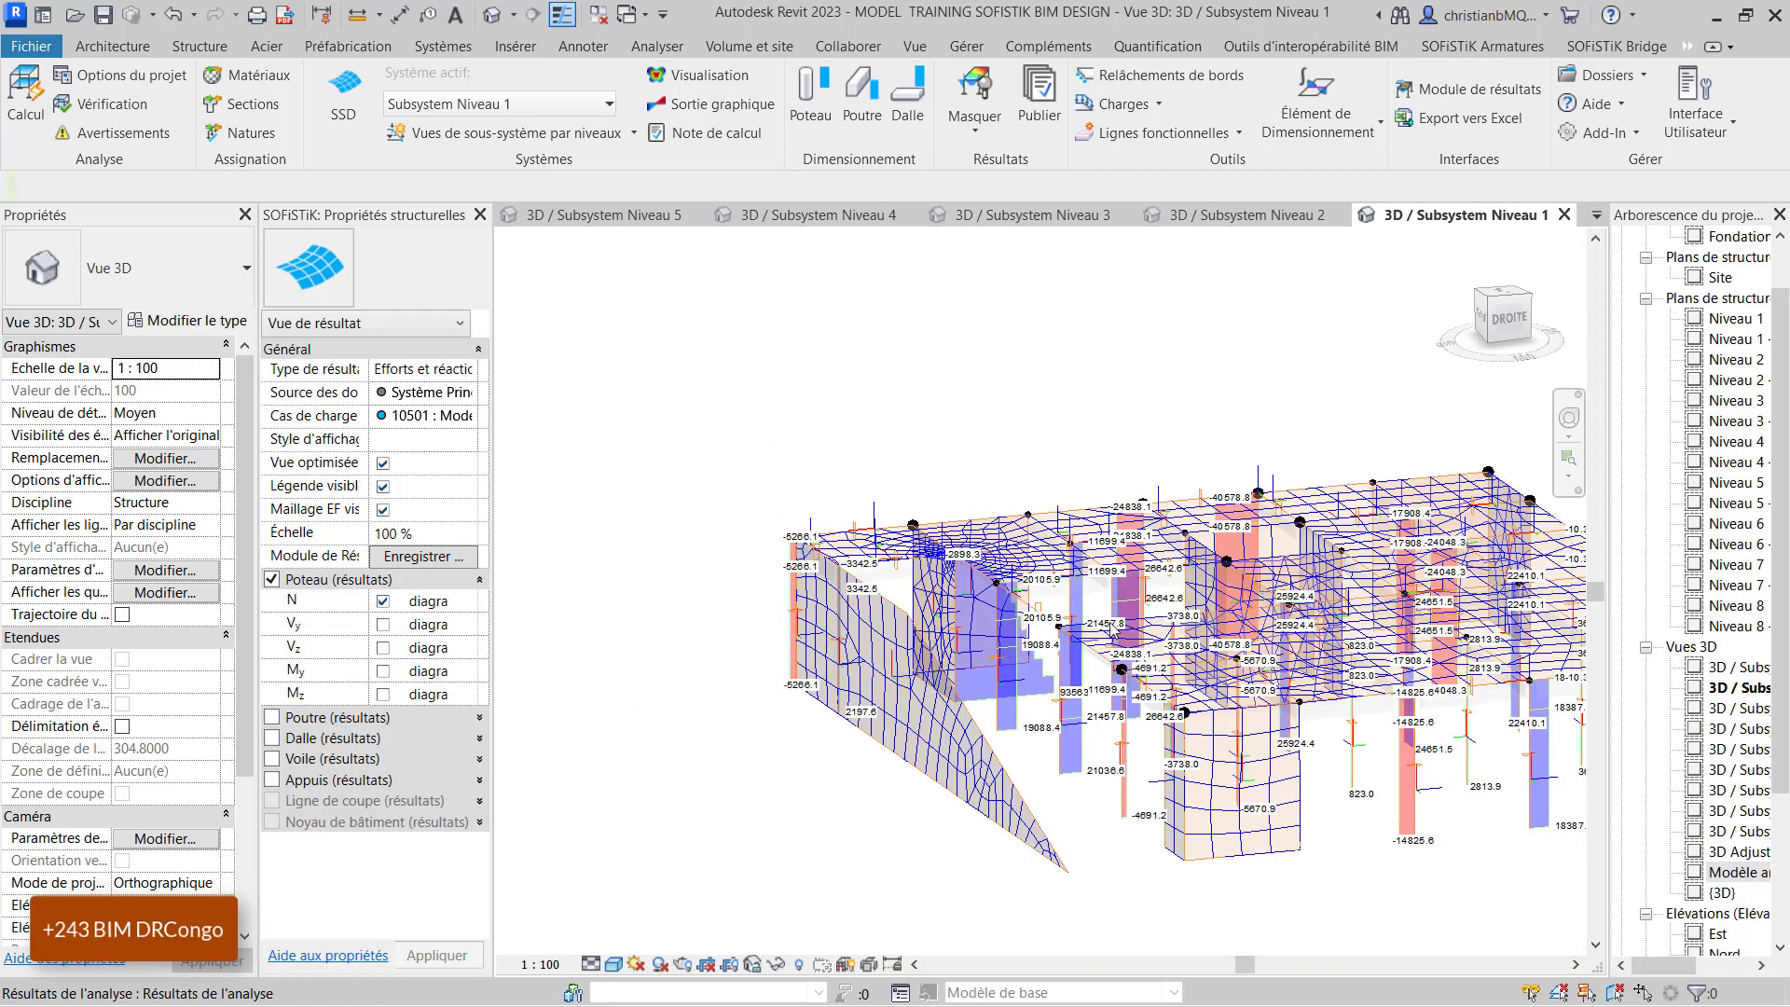
scroll(704, 534, "down", 1)
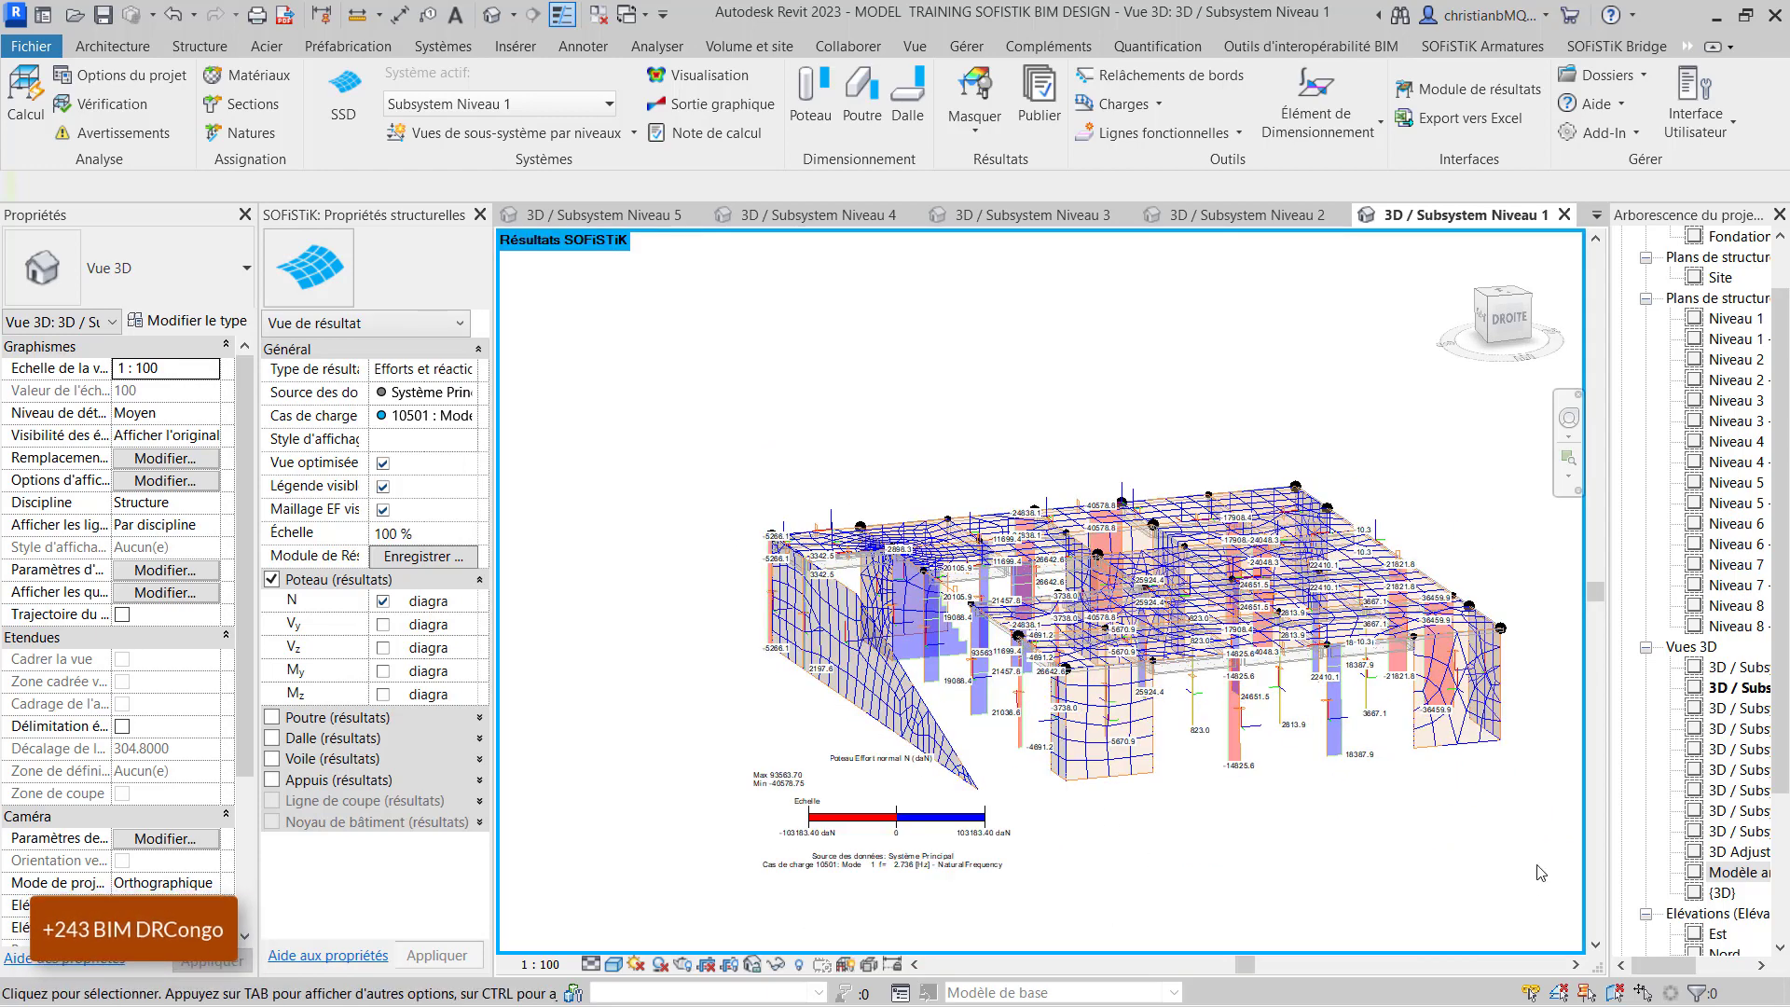
scroll(1540, 873, "up", 1)
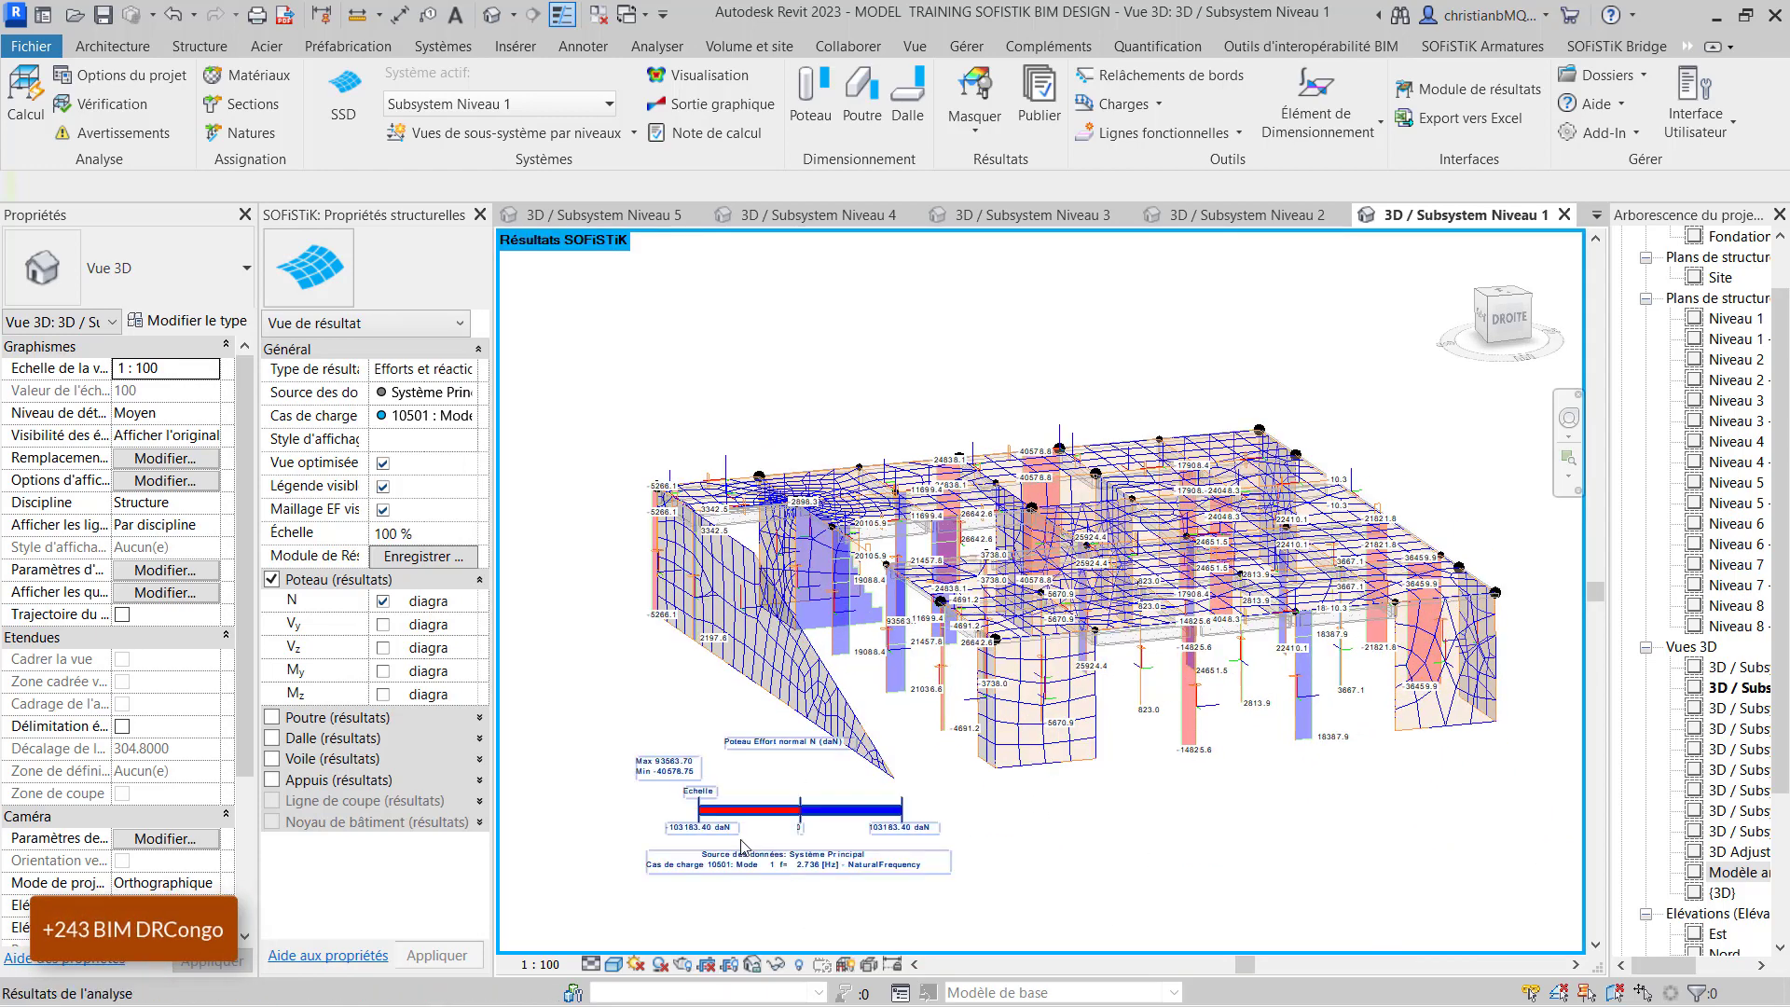
scroll(769, 839, "up", 1)
scroll(1293, 854, "up", 1)
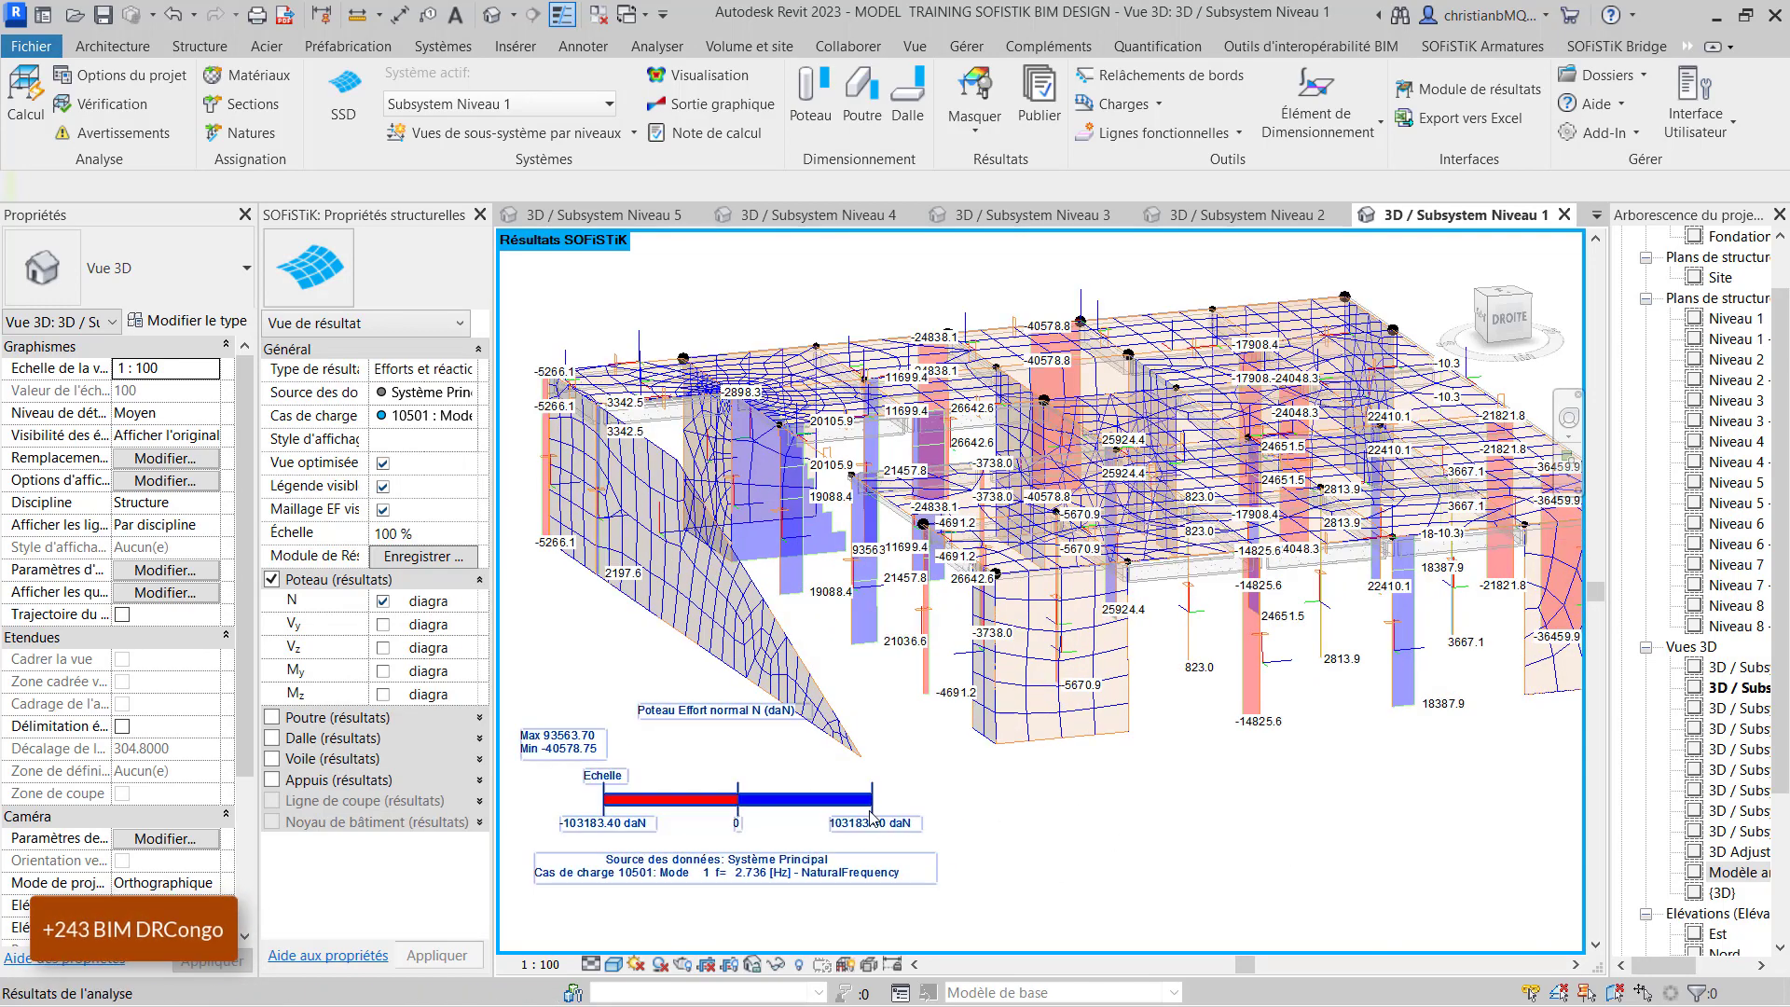
scroll(876, 785, "down", 1)
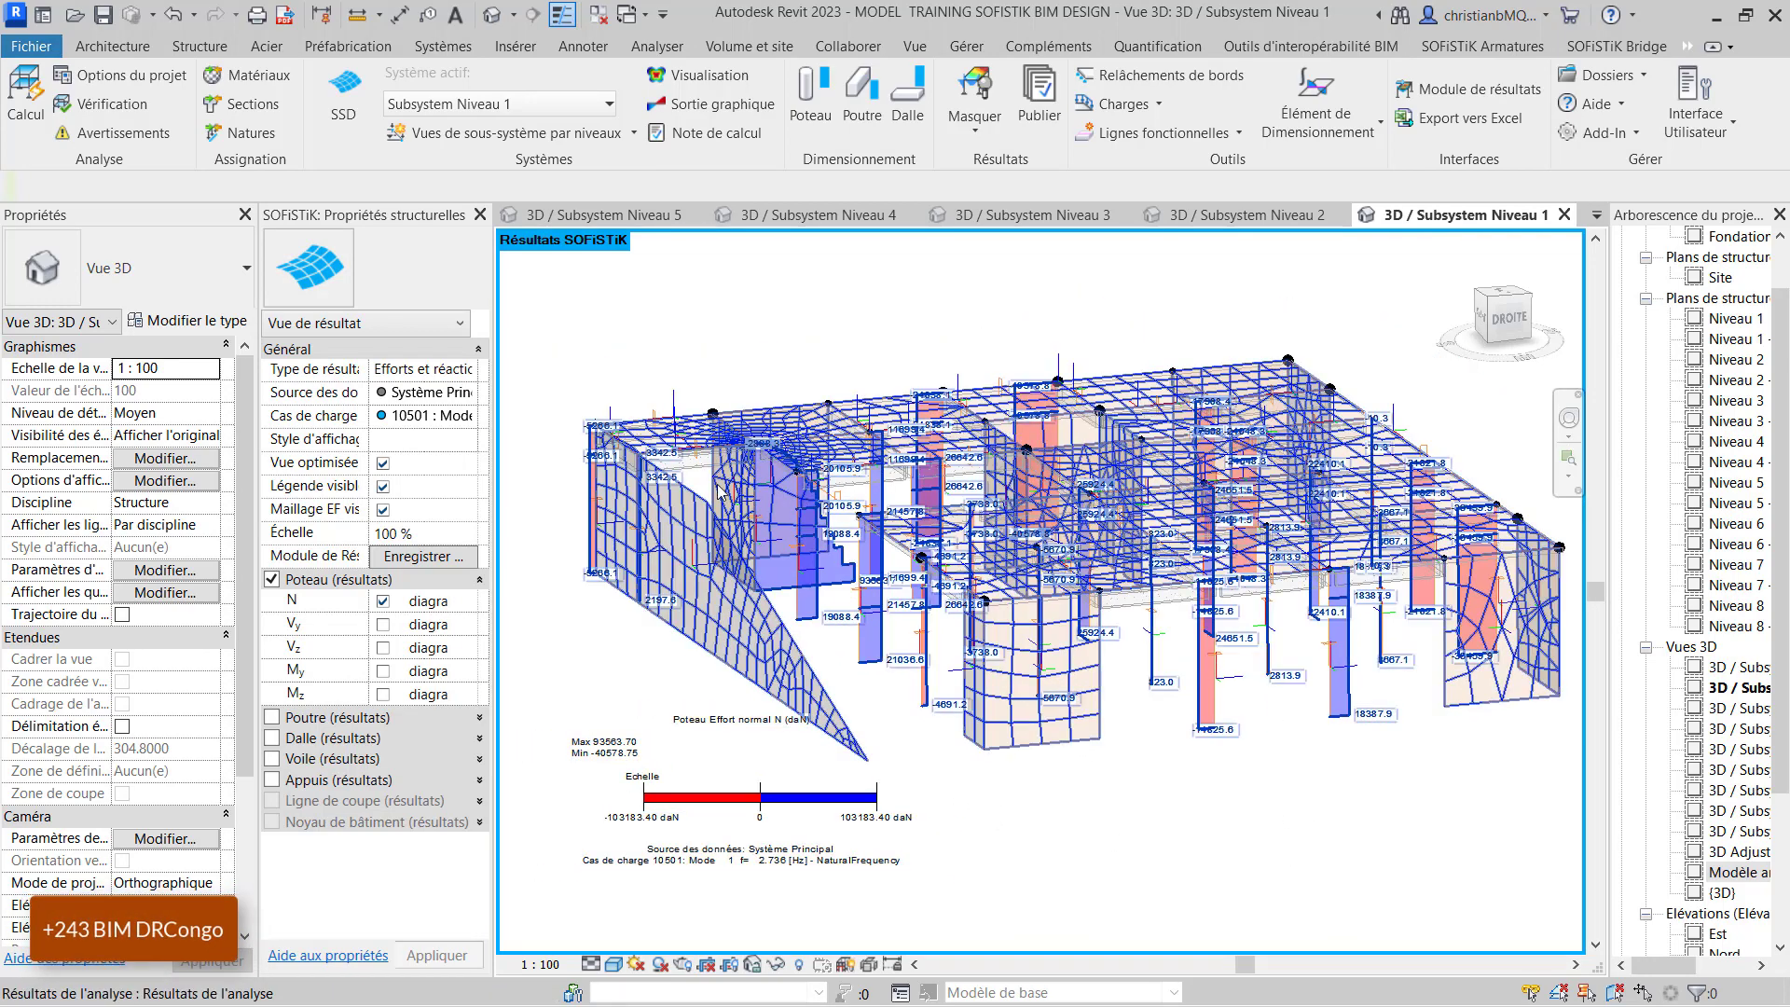
- Compare the column N diagrams for load cases 10503 : Mode 3, 10507 : Mode 10 and 10510 : Mode 17
left_click(471, 417)
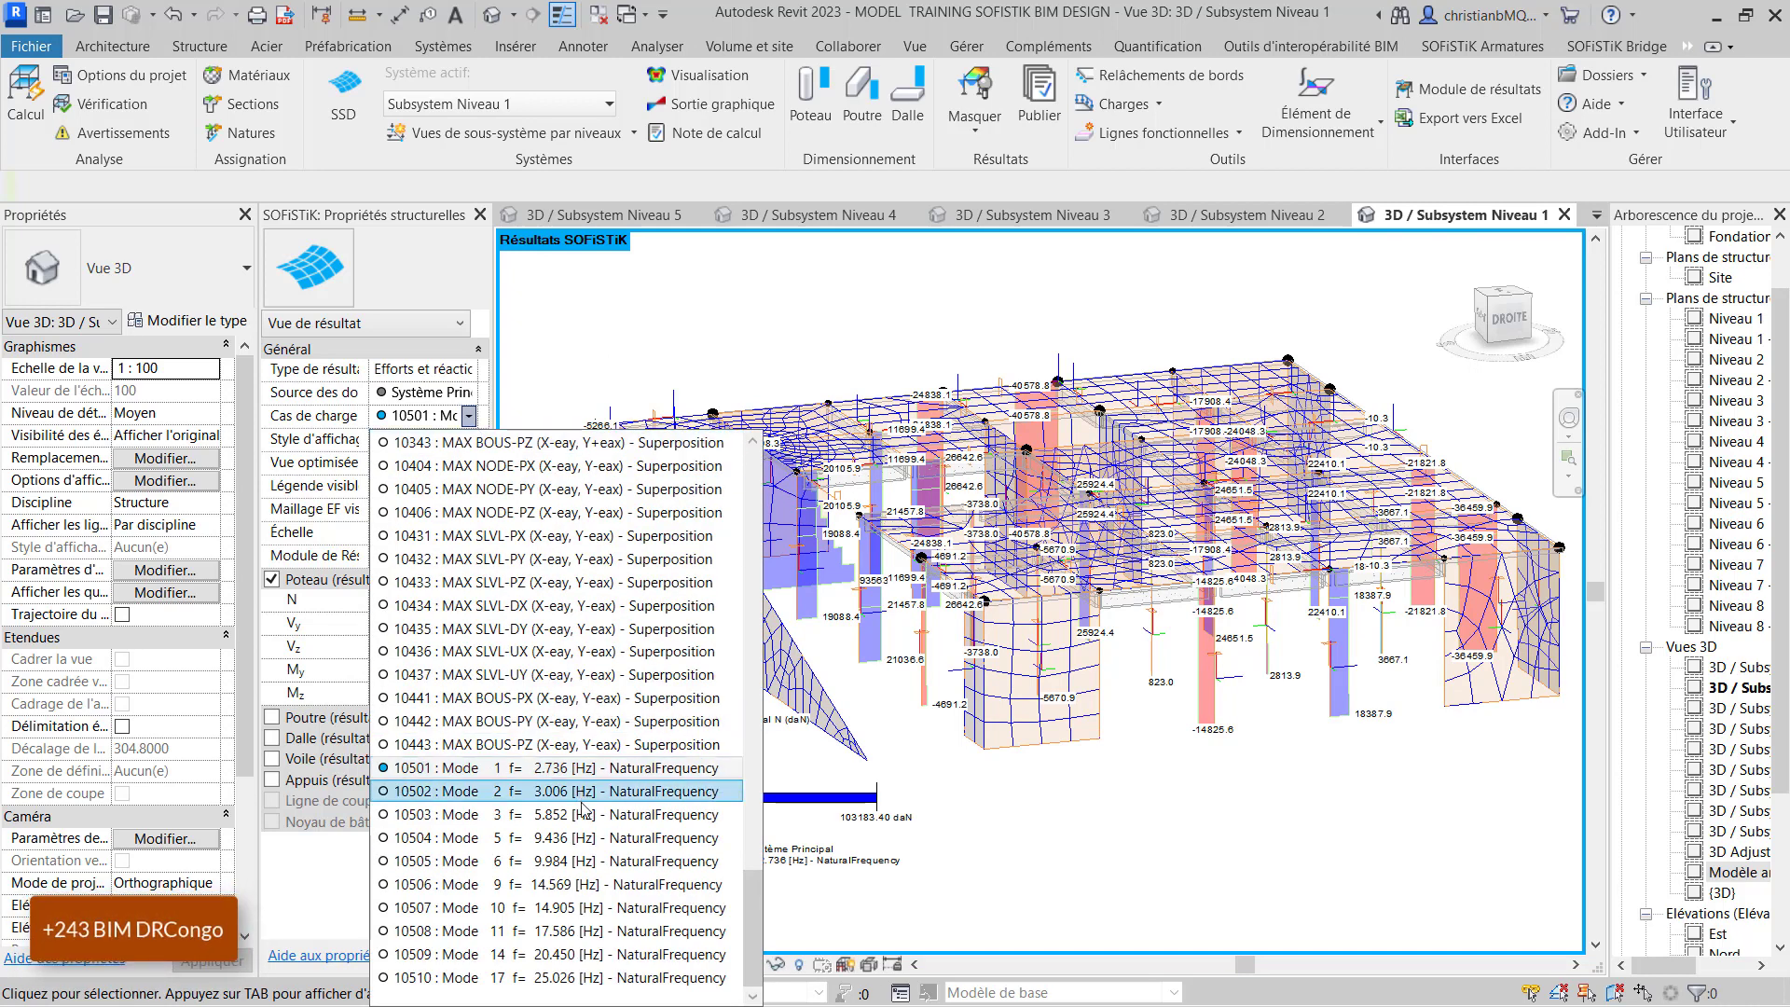
left_click(585, 818)
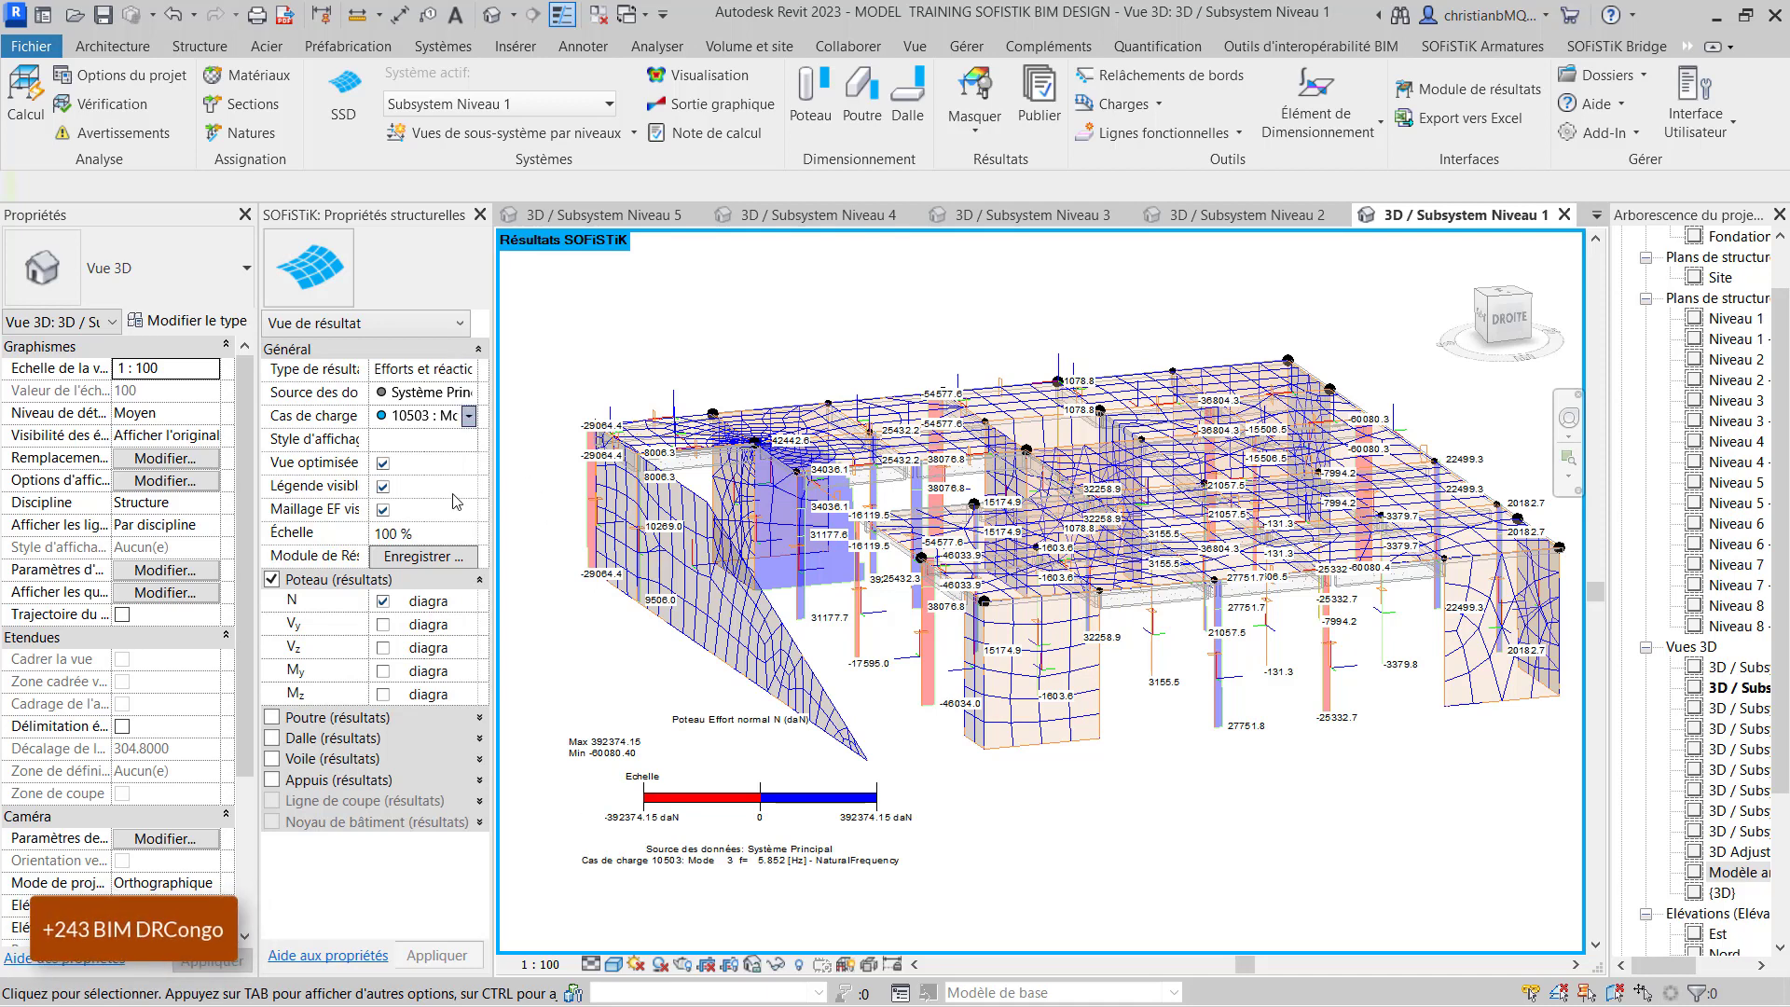
left_click(468, 417)
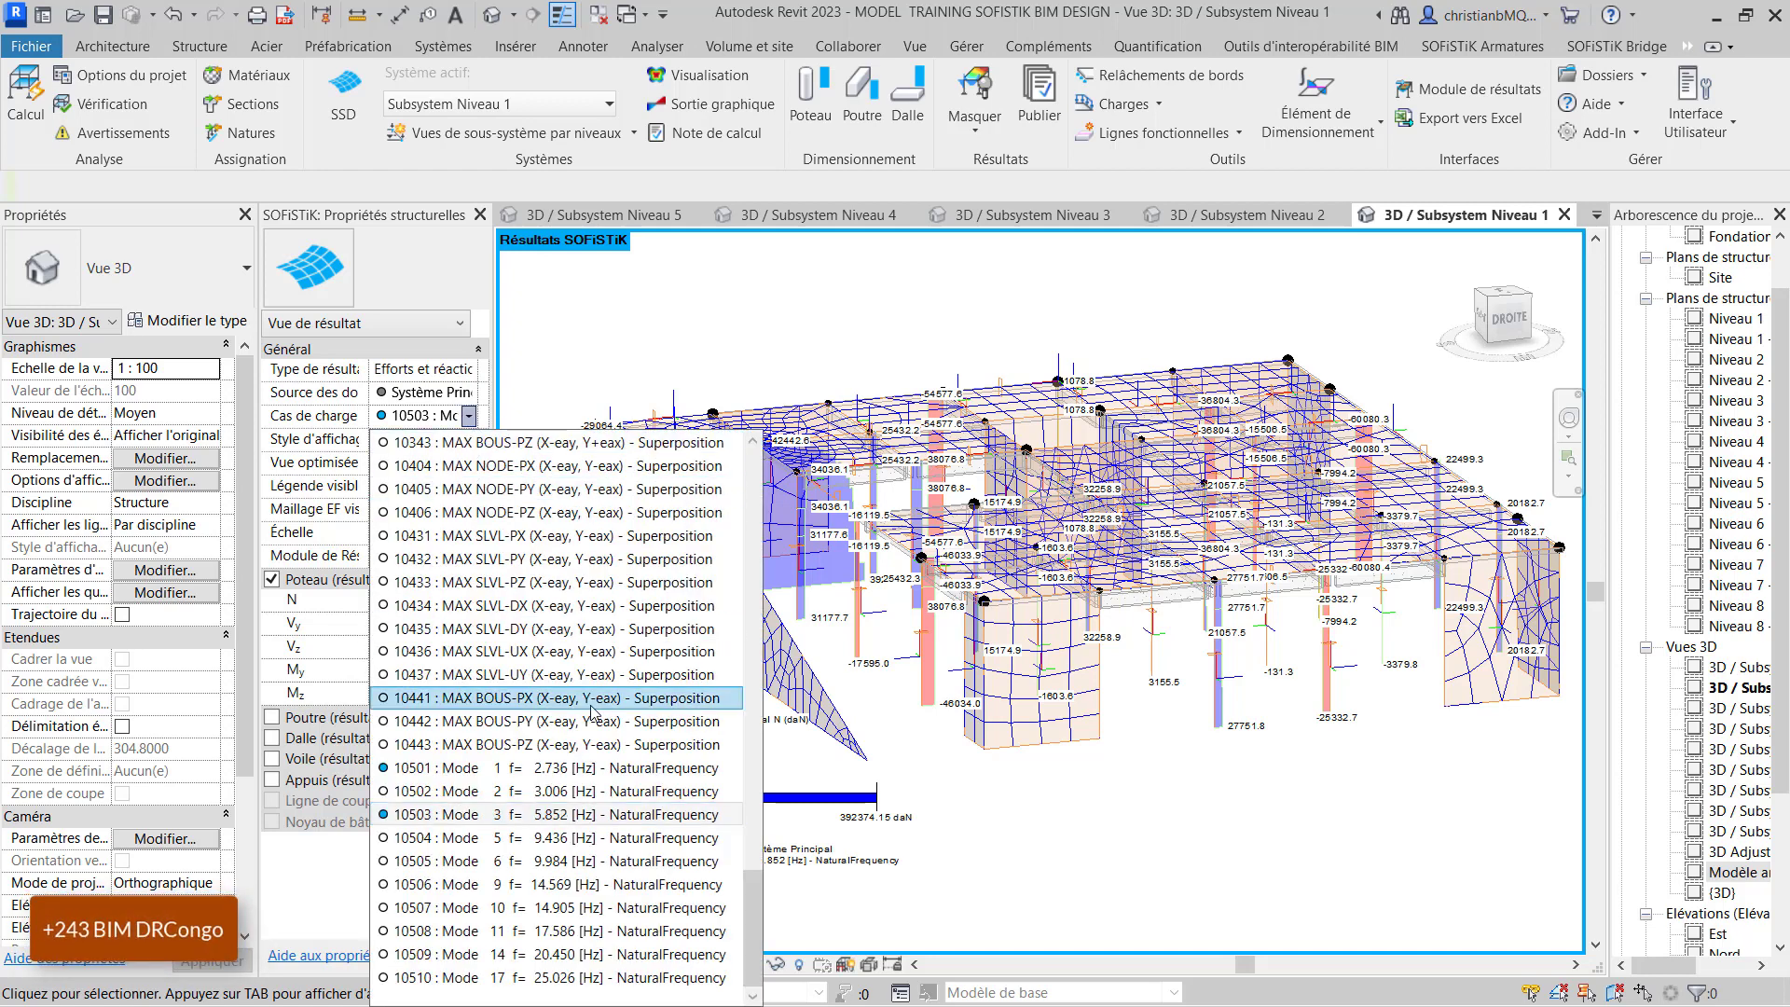
left_click(611, 908)
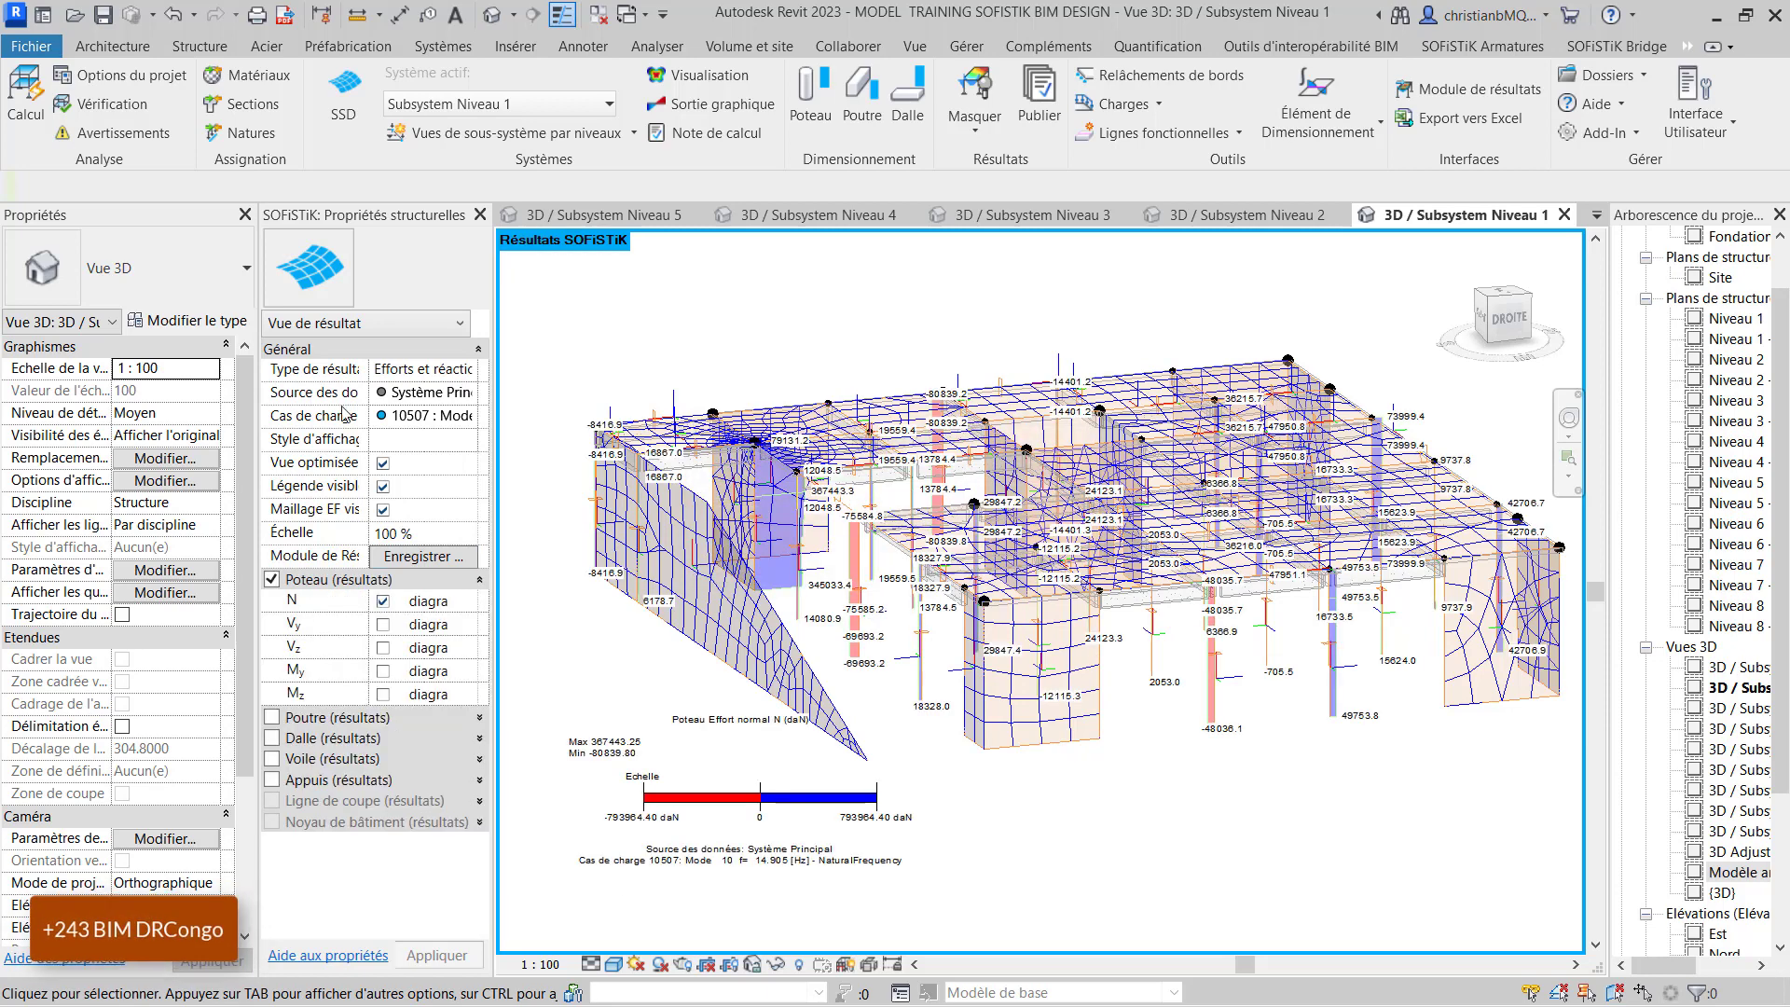
left_click(469, 416)
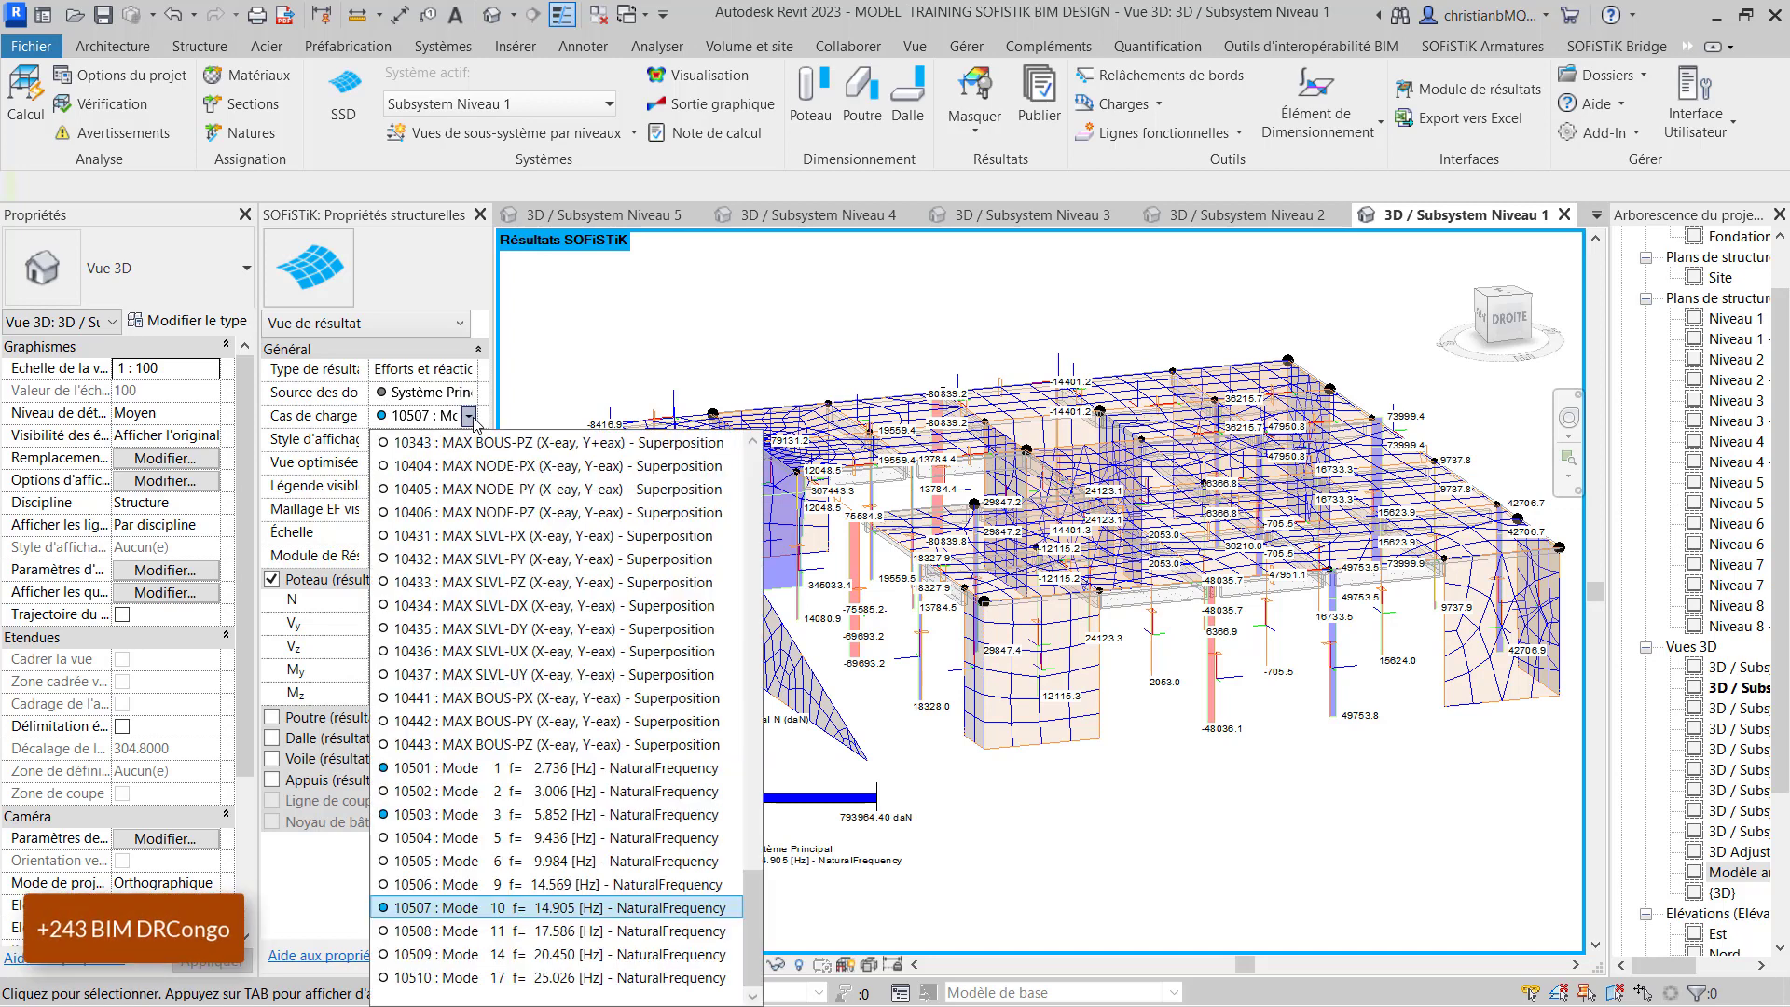
left_click(674, 979)
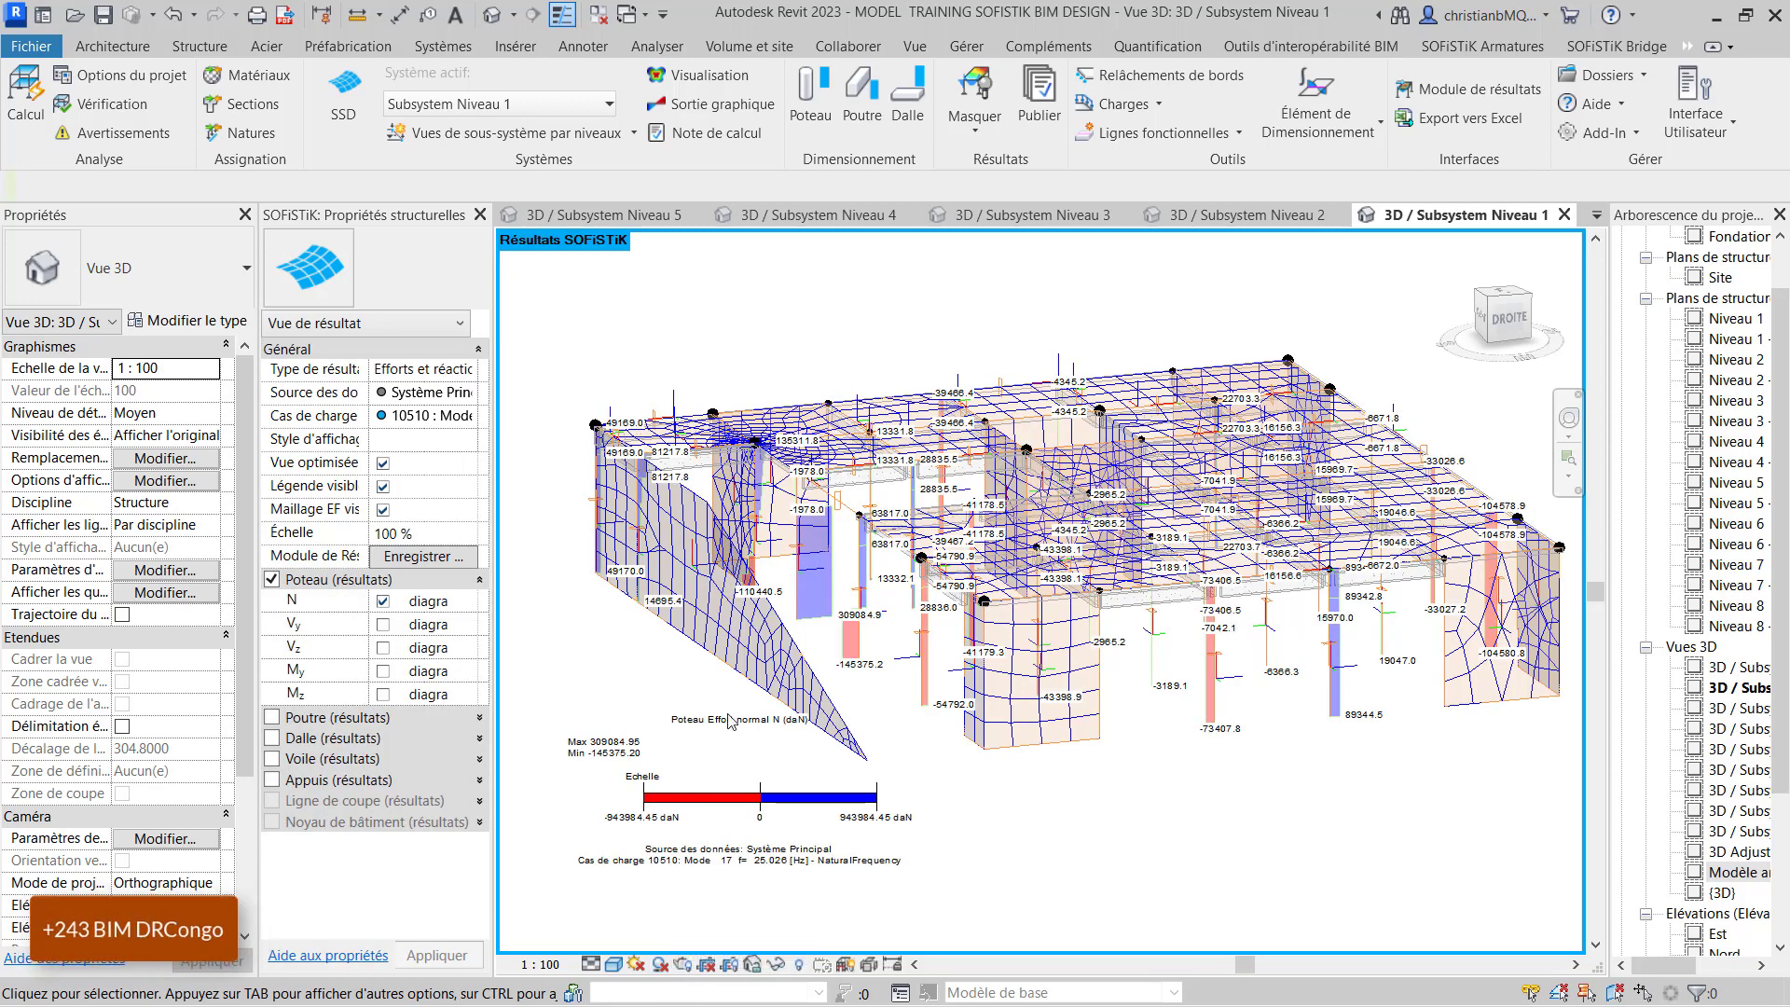
- Set the load case back to 10503 : Mode 3 and frame the column N diagrams together with their legend
scroll(730, 721, "up", 2)
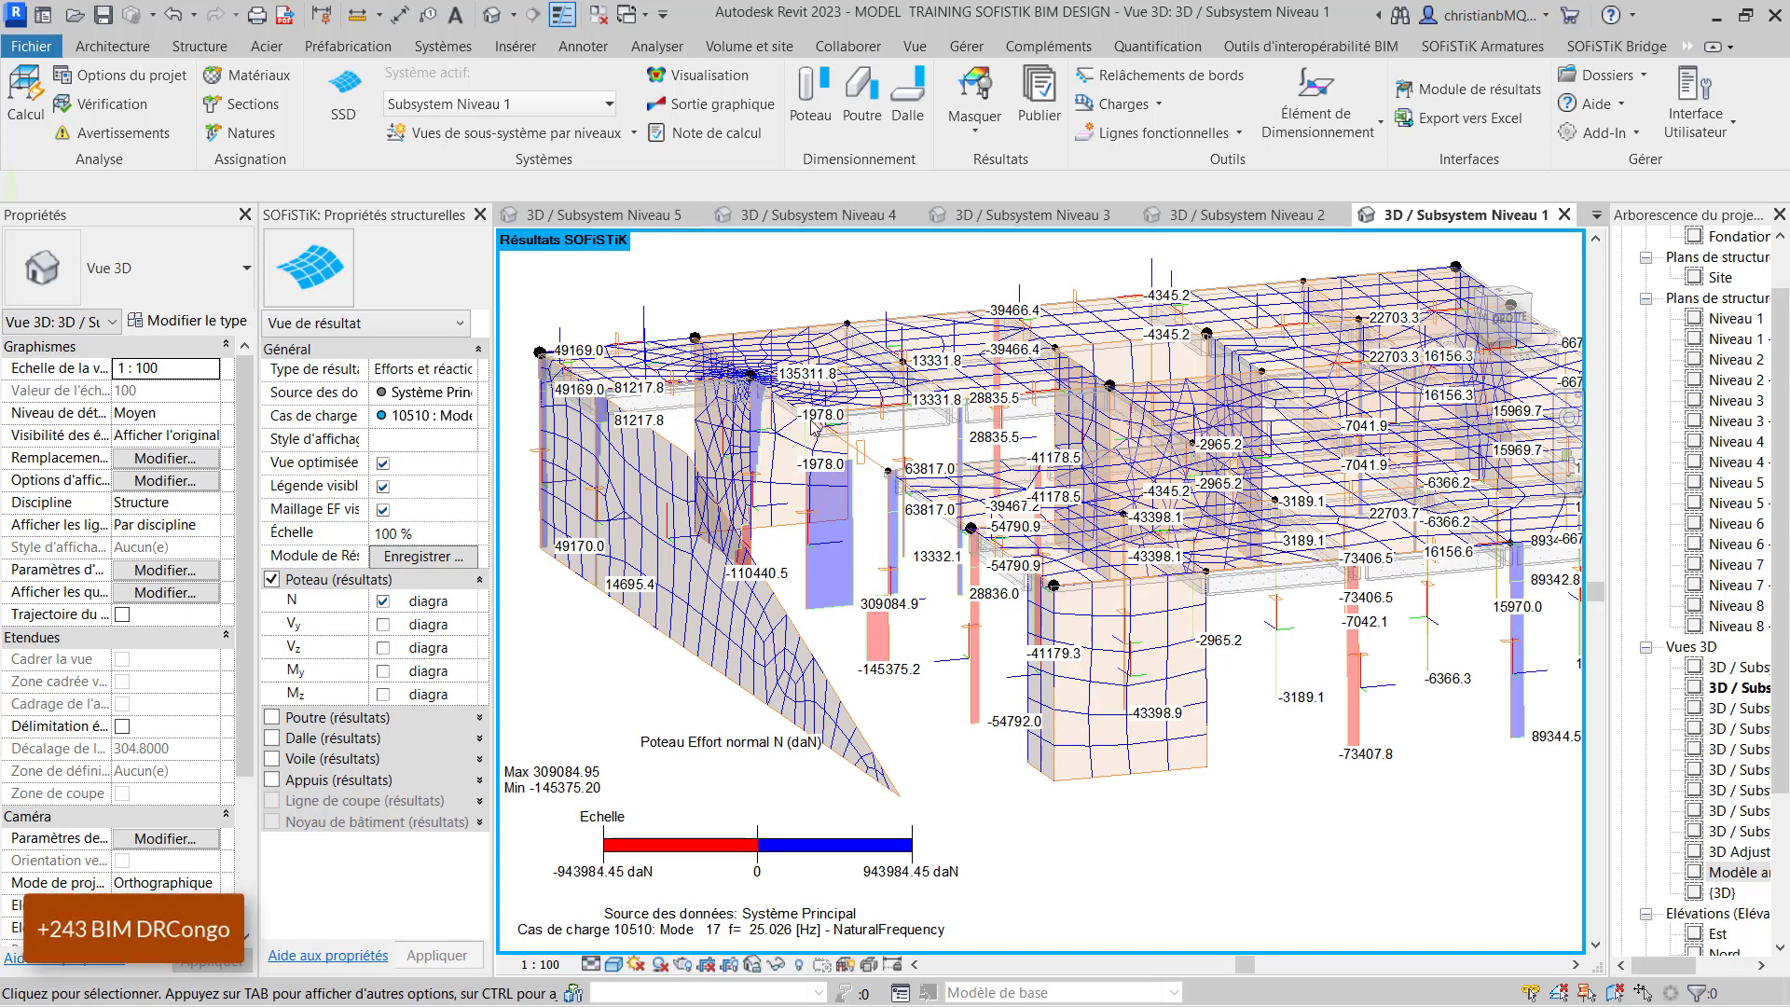
left_click(469, 416)
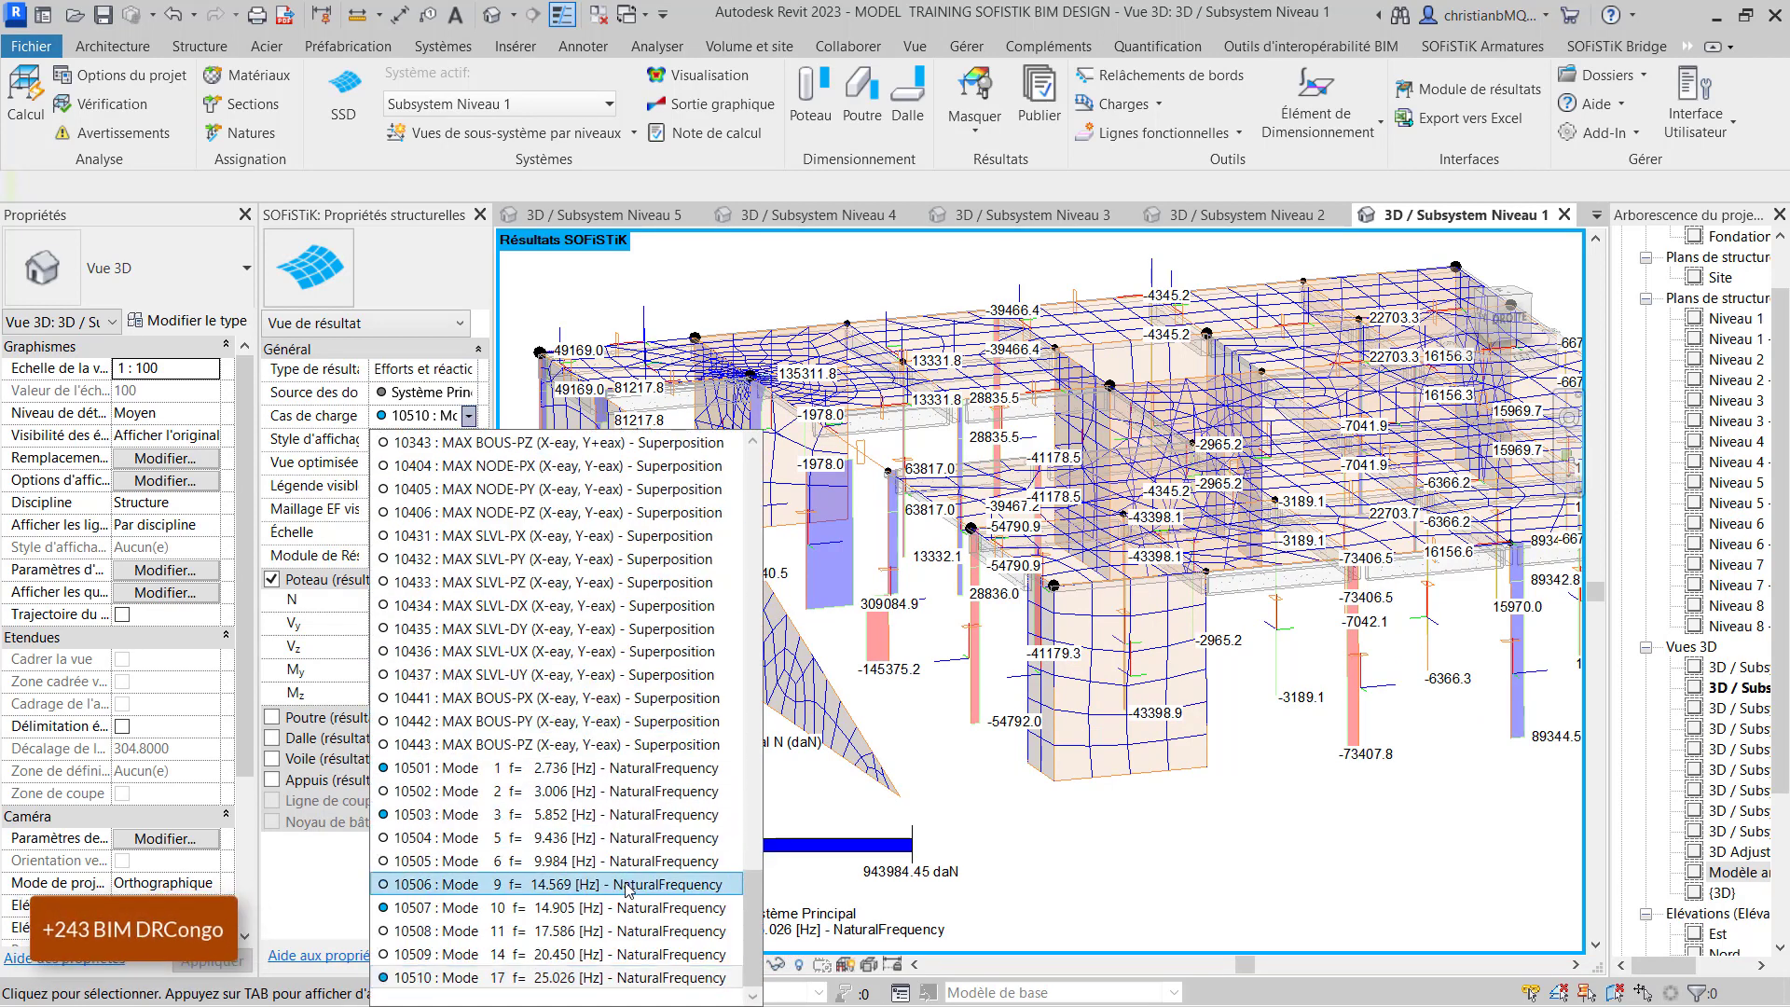
left_click(607, 823)
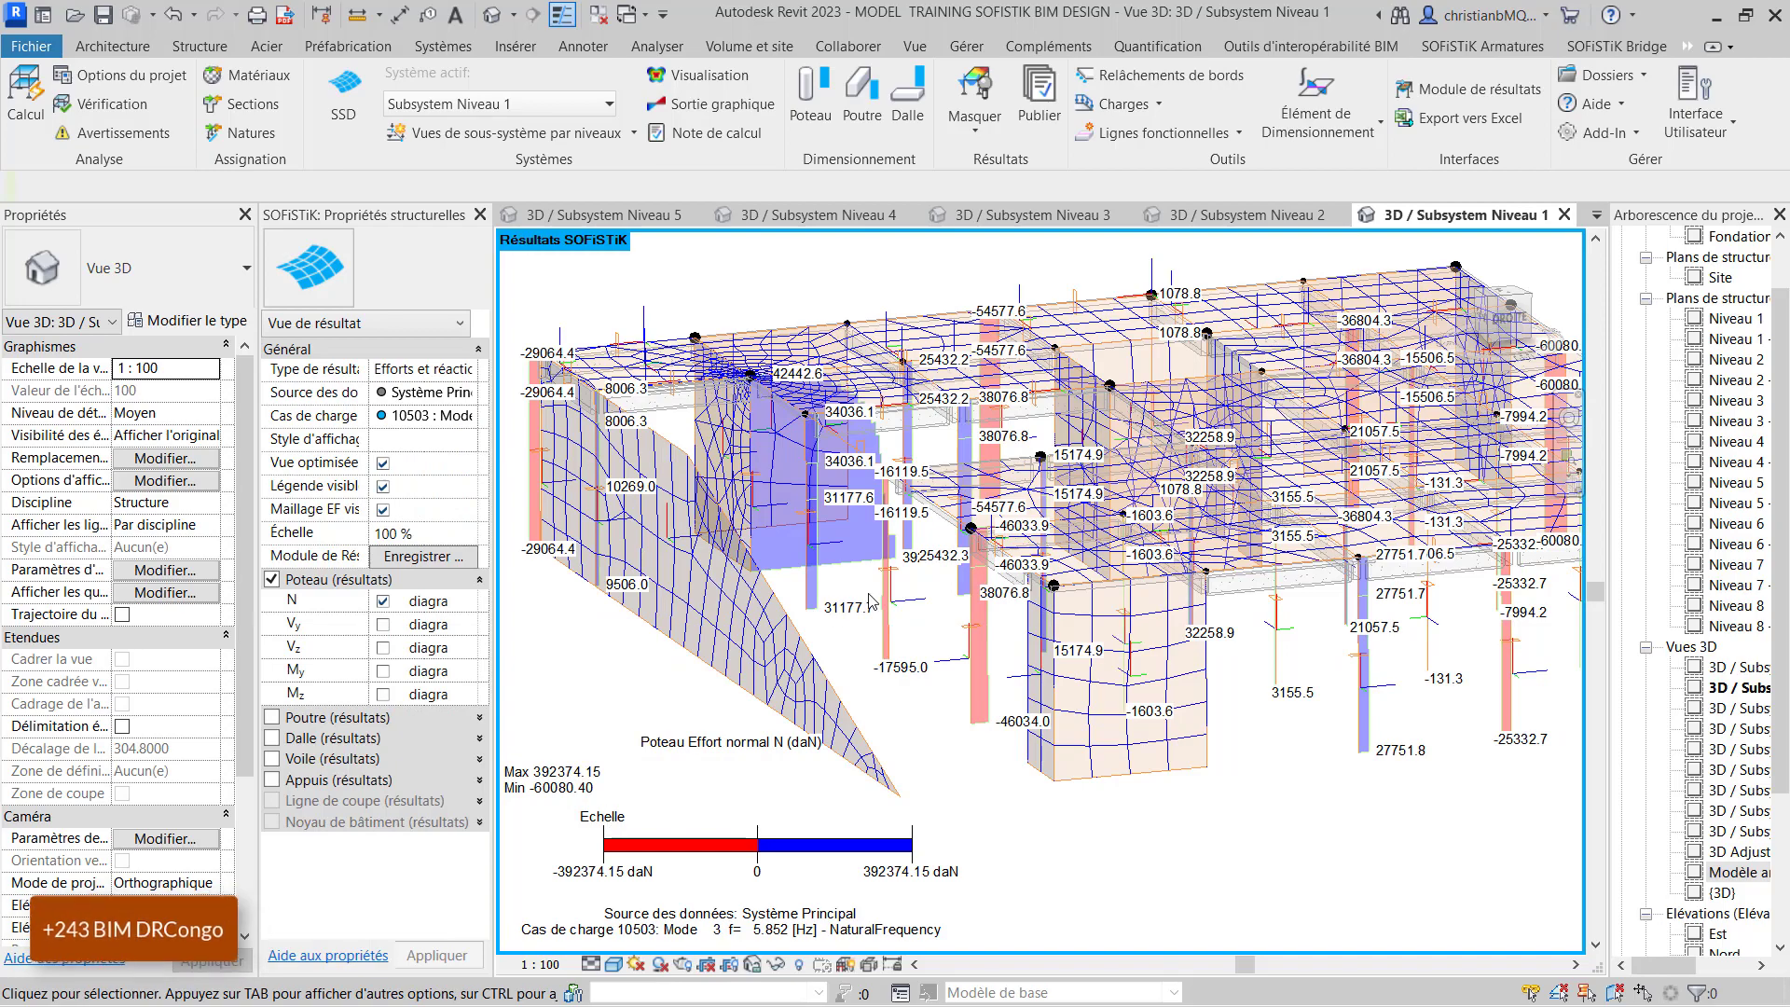
scroll(869, 601, "down", 3)
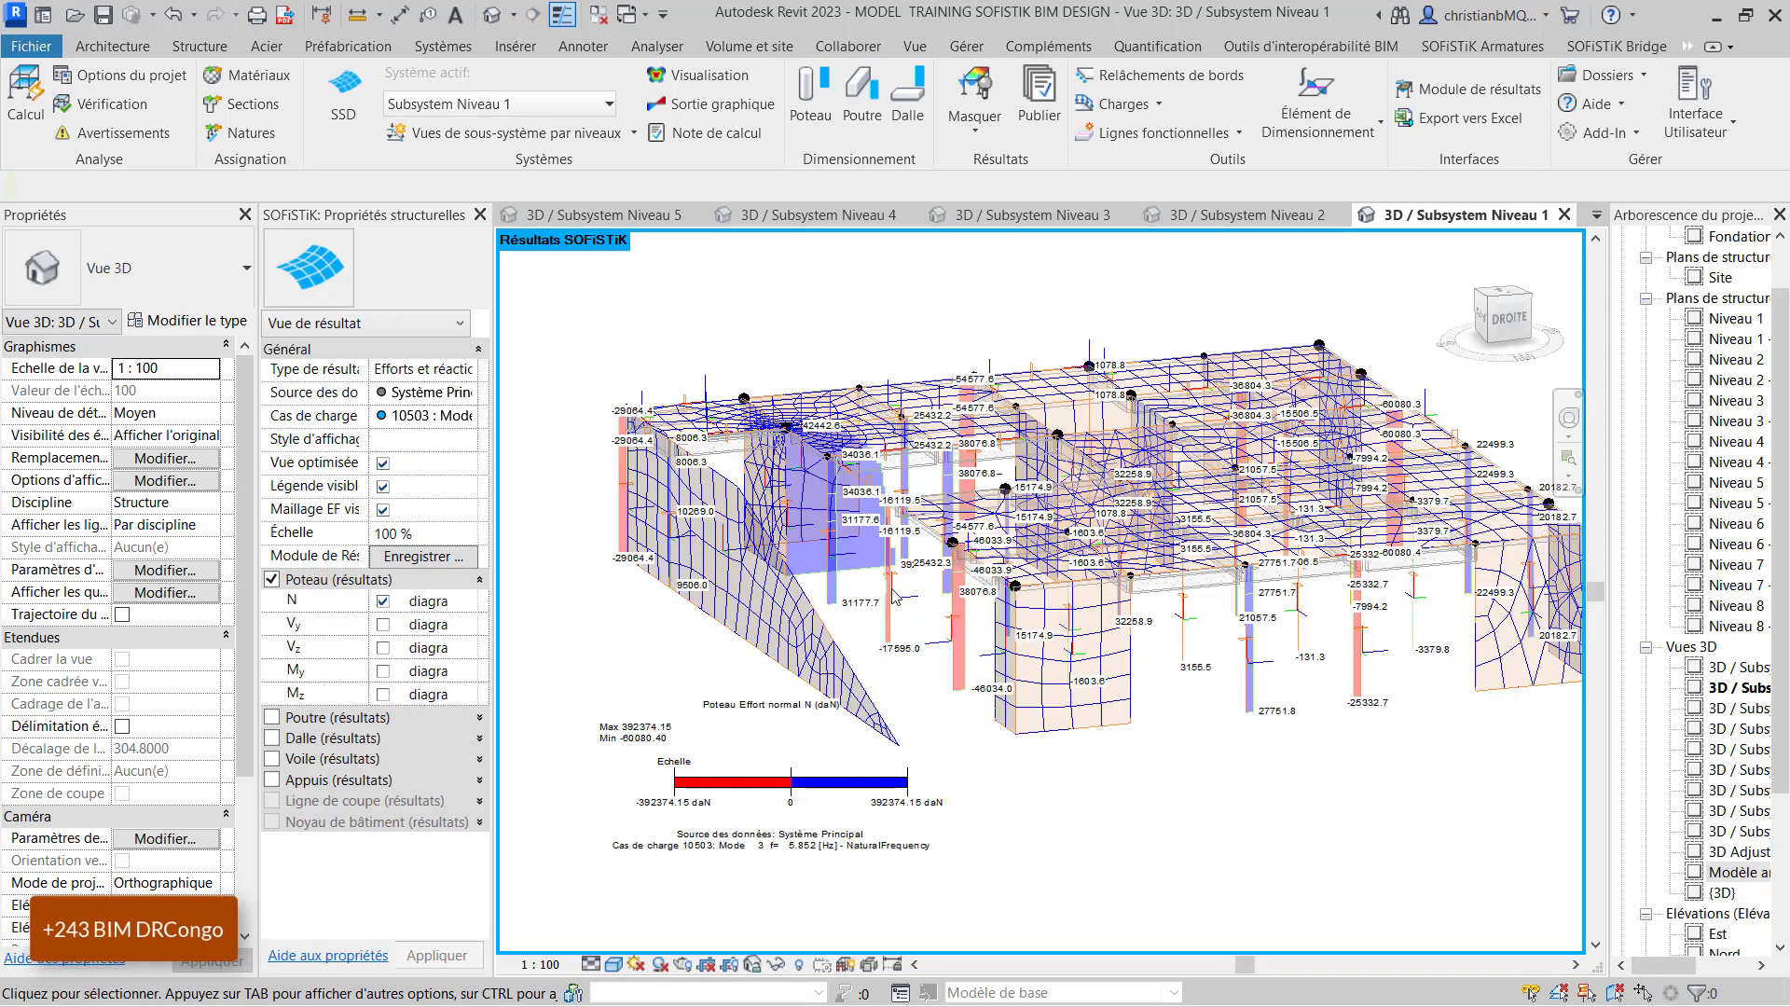
- Capture the 3D view of the Mode 3 results with Outil Capture d'écran, save it as JPEG "RDM 2", and return to Revit
key("alt+Tab")
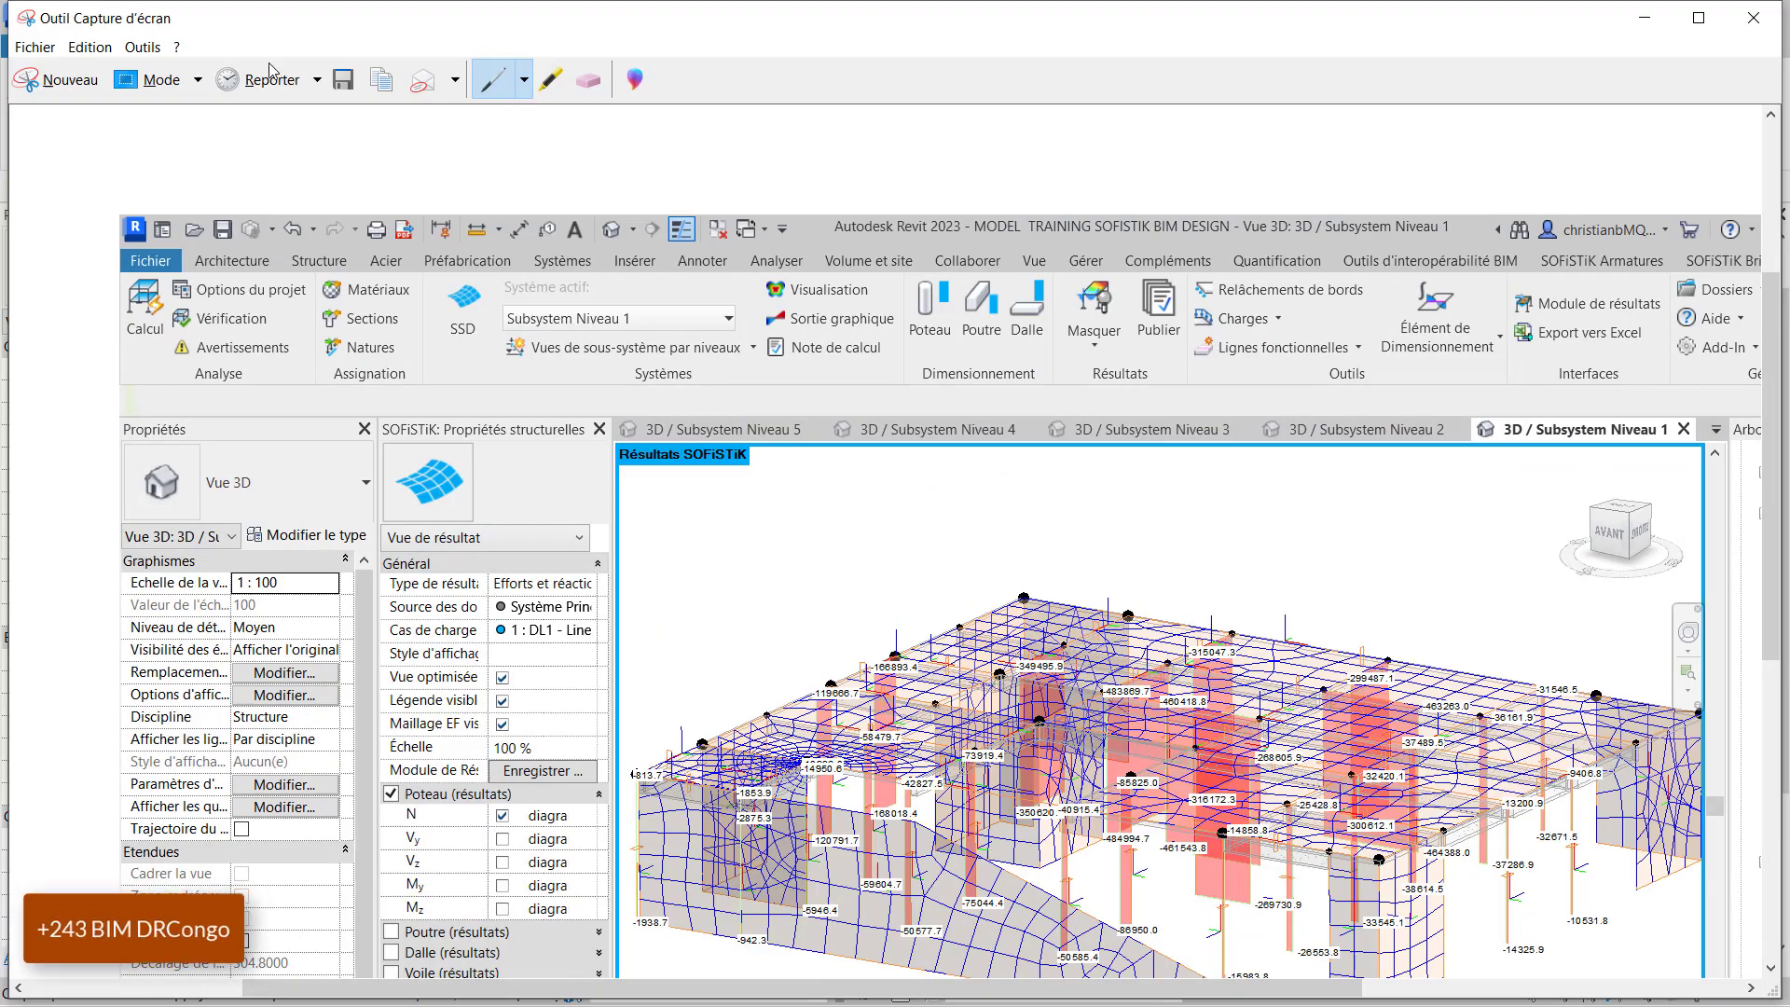
left_click(58, 79)
left_click_drag(500, 235, 1787, 951)
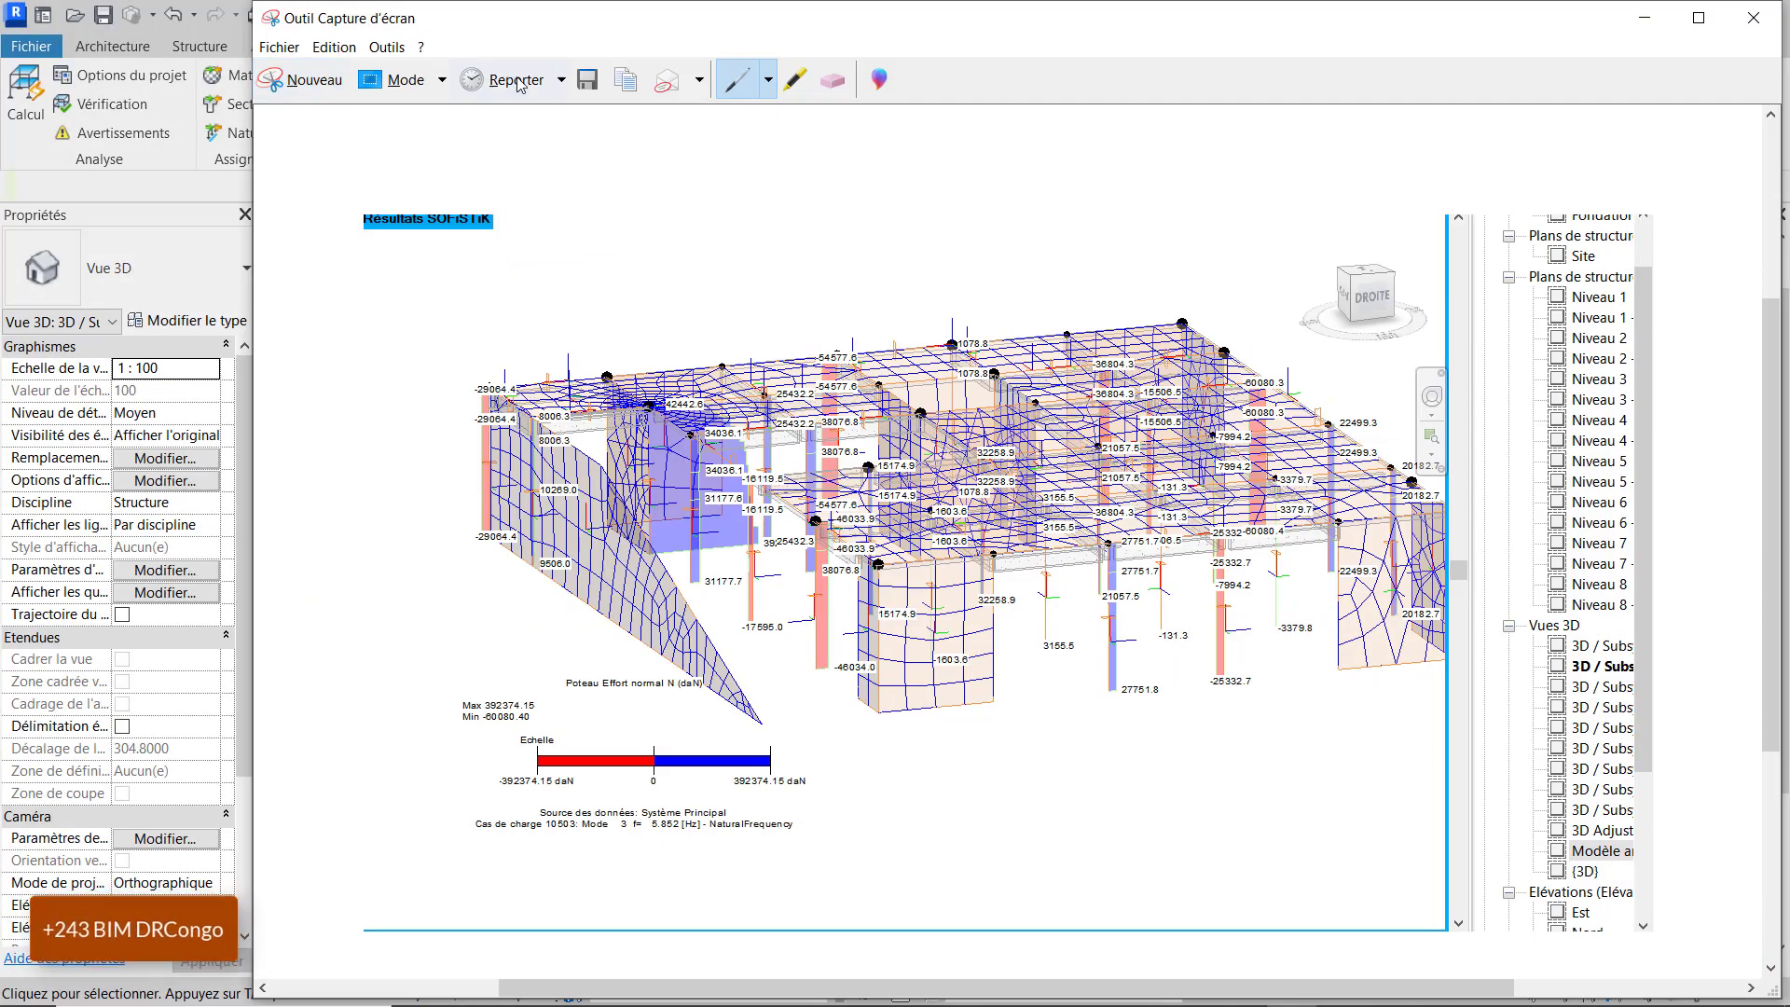
left_click(587, 79)
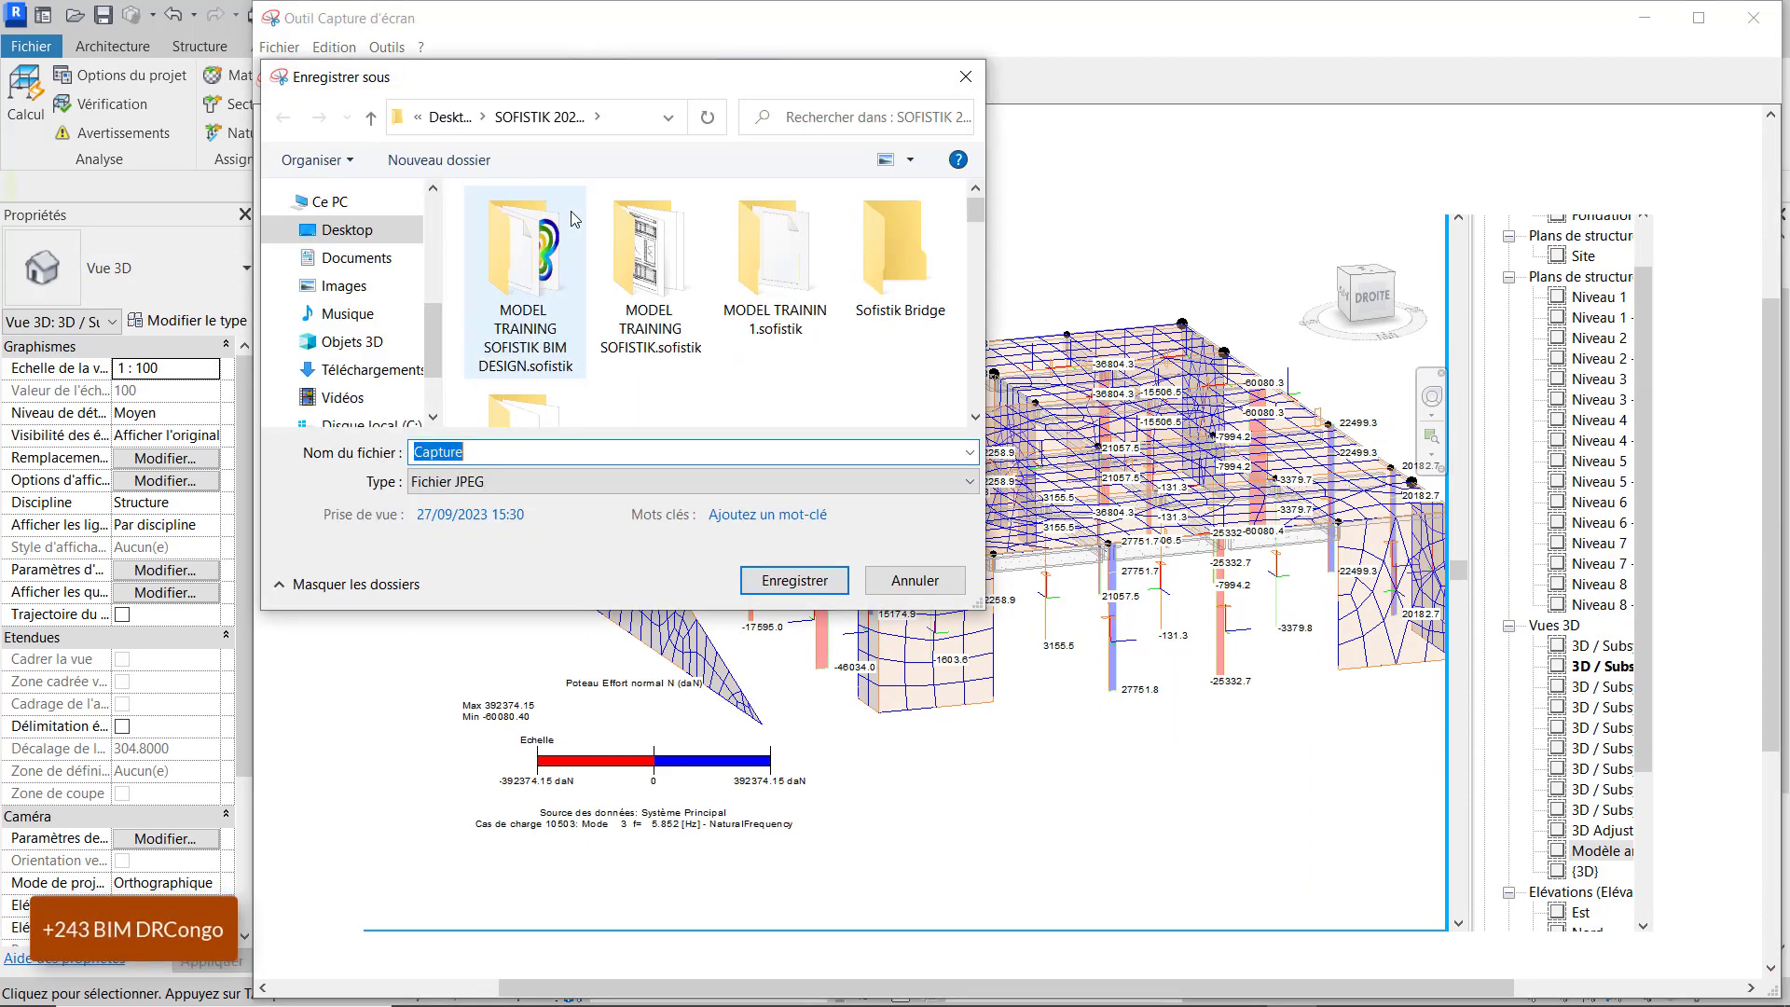
type("RDM 2")
key("Return")
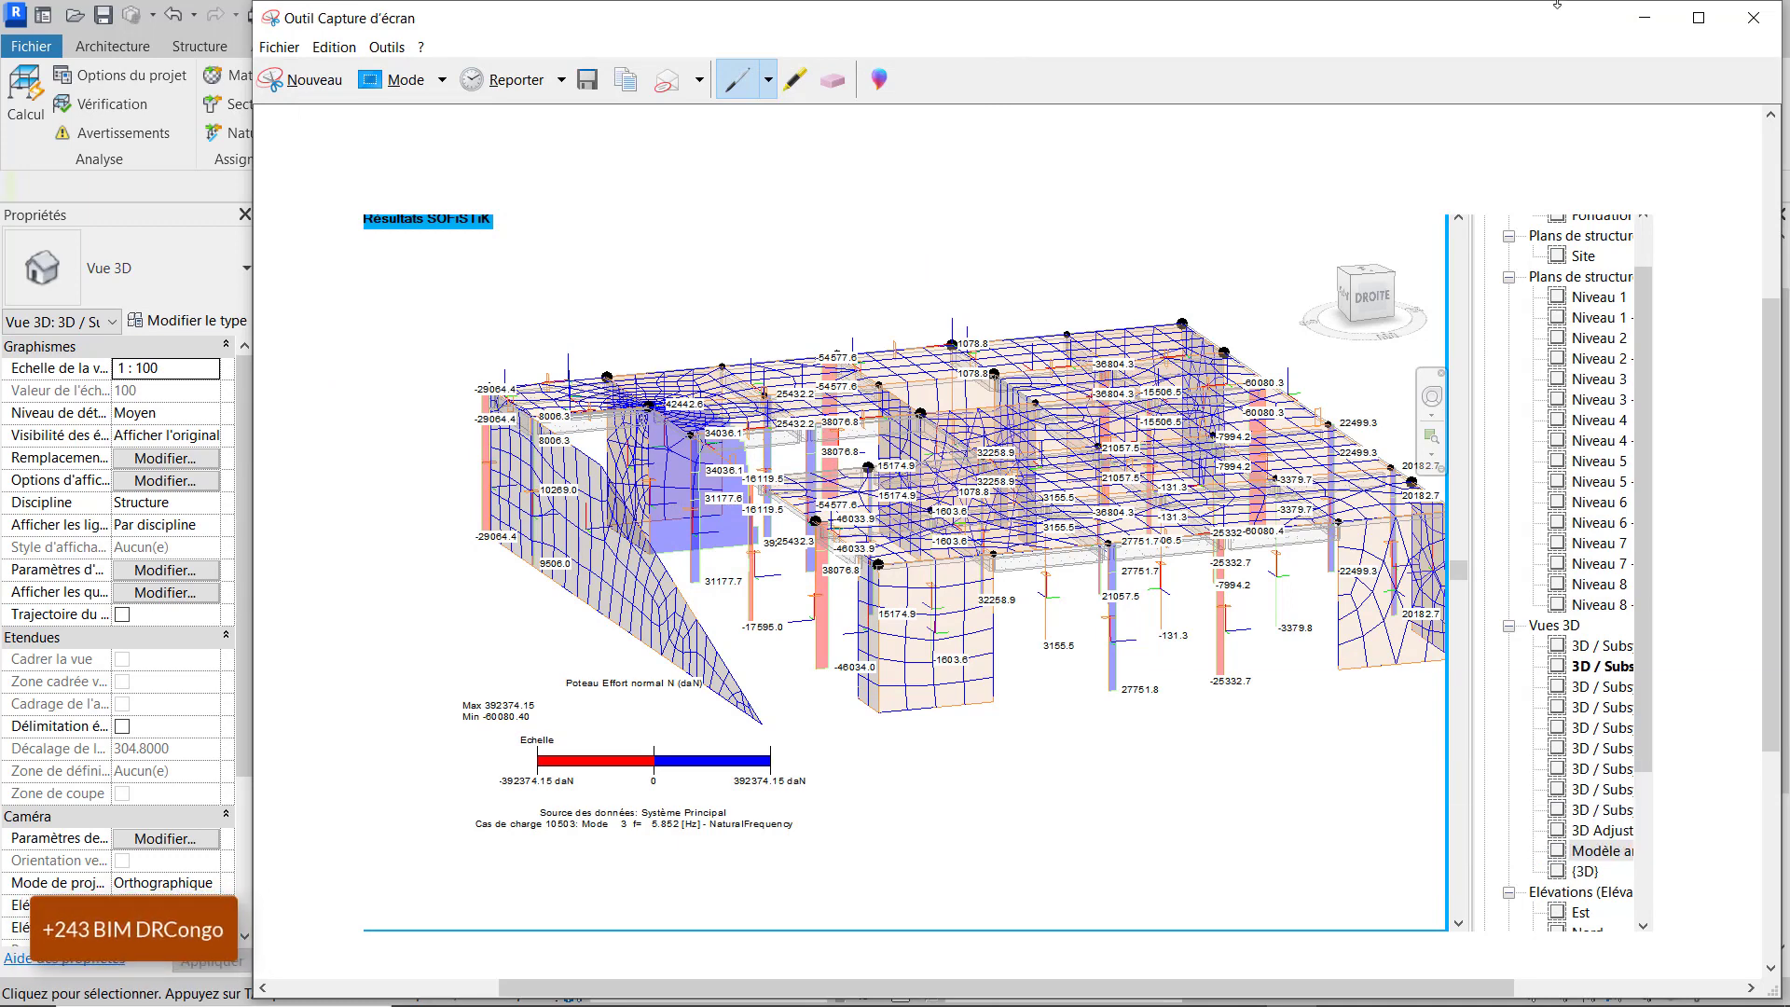
left_click(1644, 17)
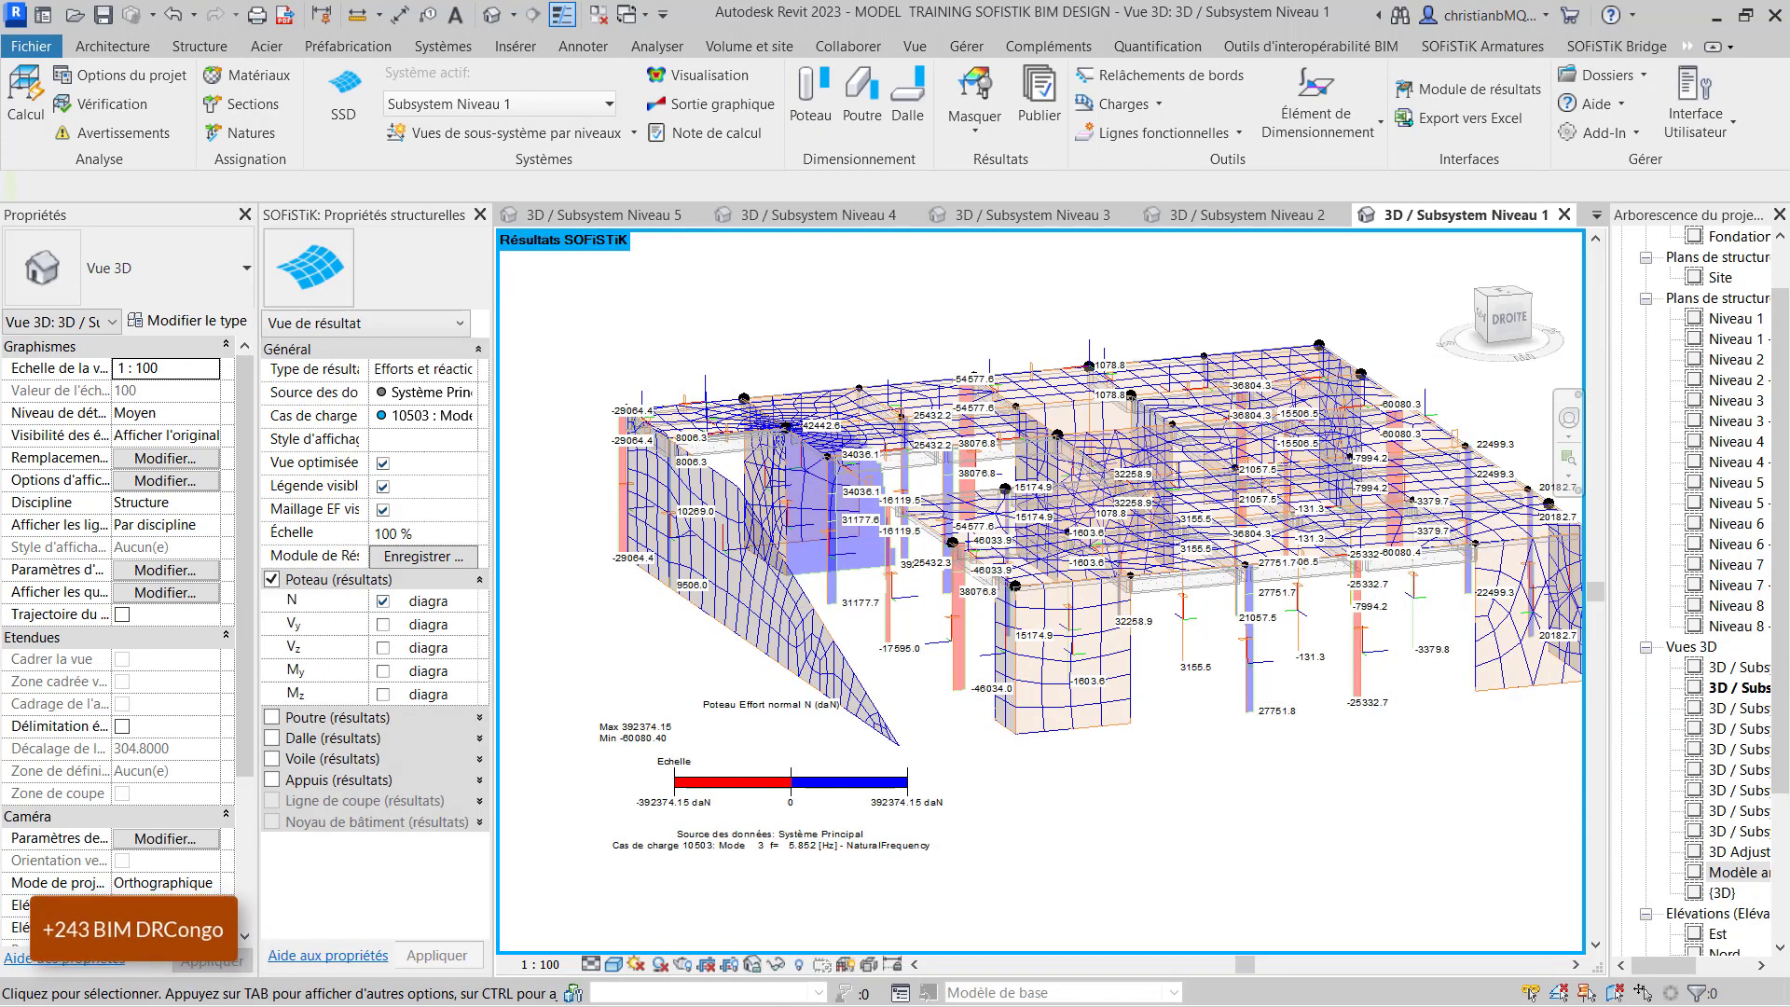
- Replace the column N diagrams with the shear force Vy diagrams, and then with the Vz diagrams, for Mode 3
left_click(382, 602)
left_click(382, 625)
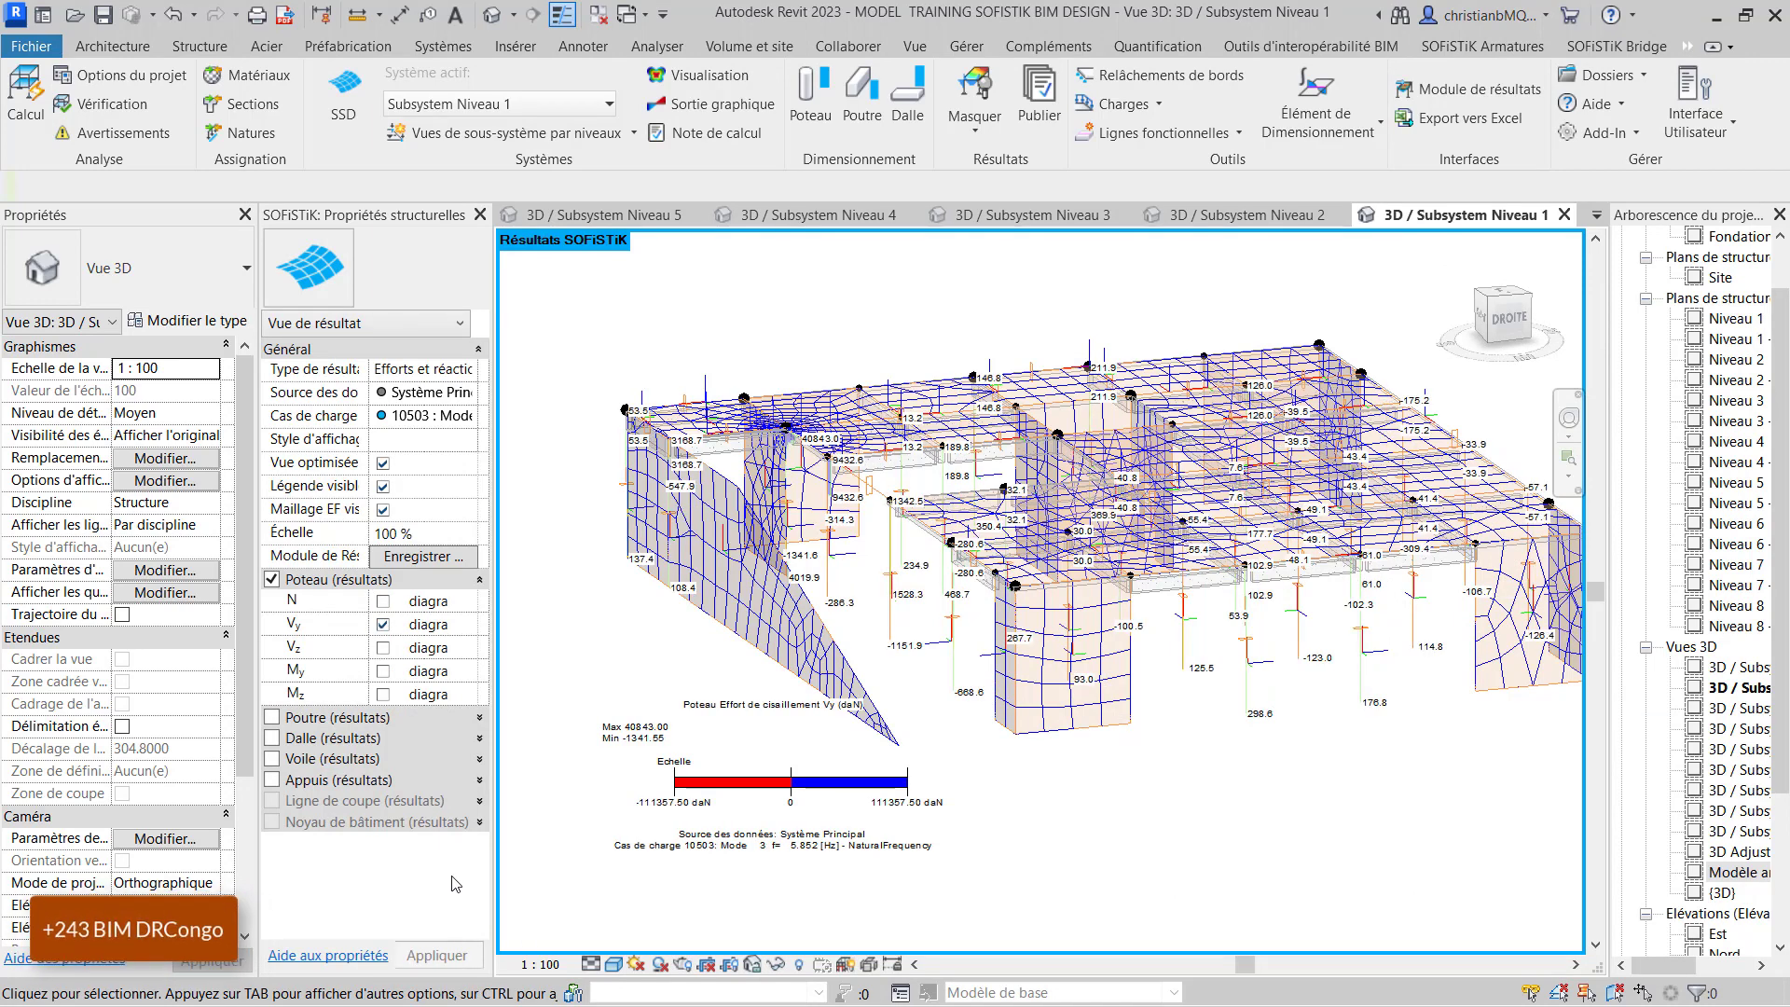
left_click(382, 647)
left_click(449, 956)
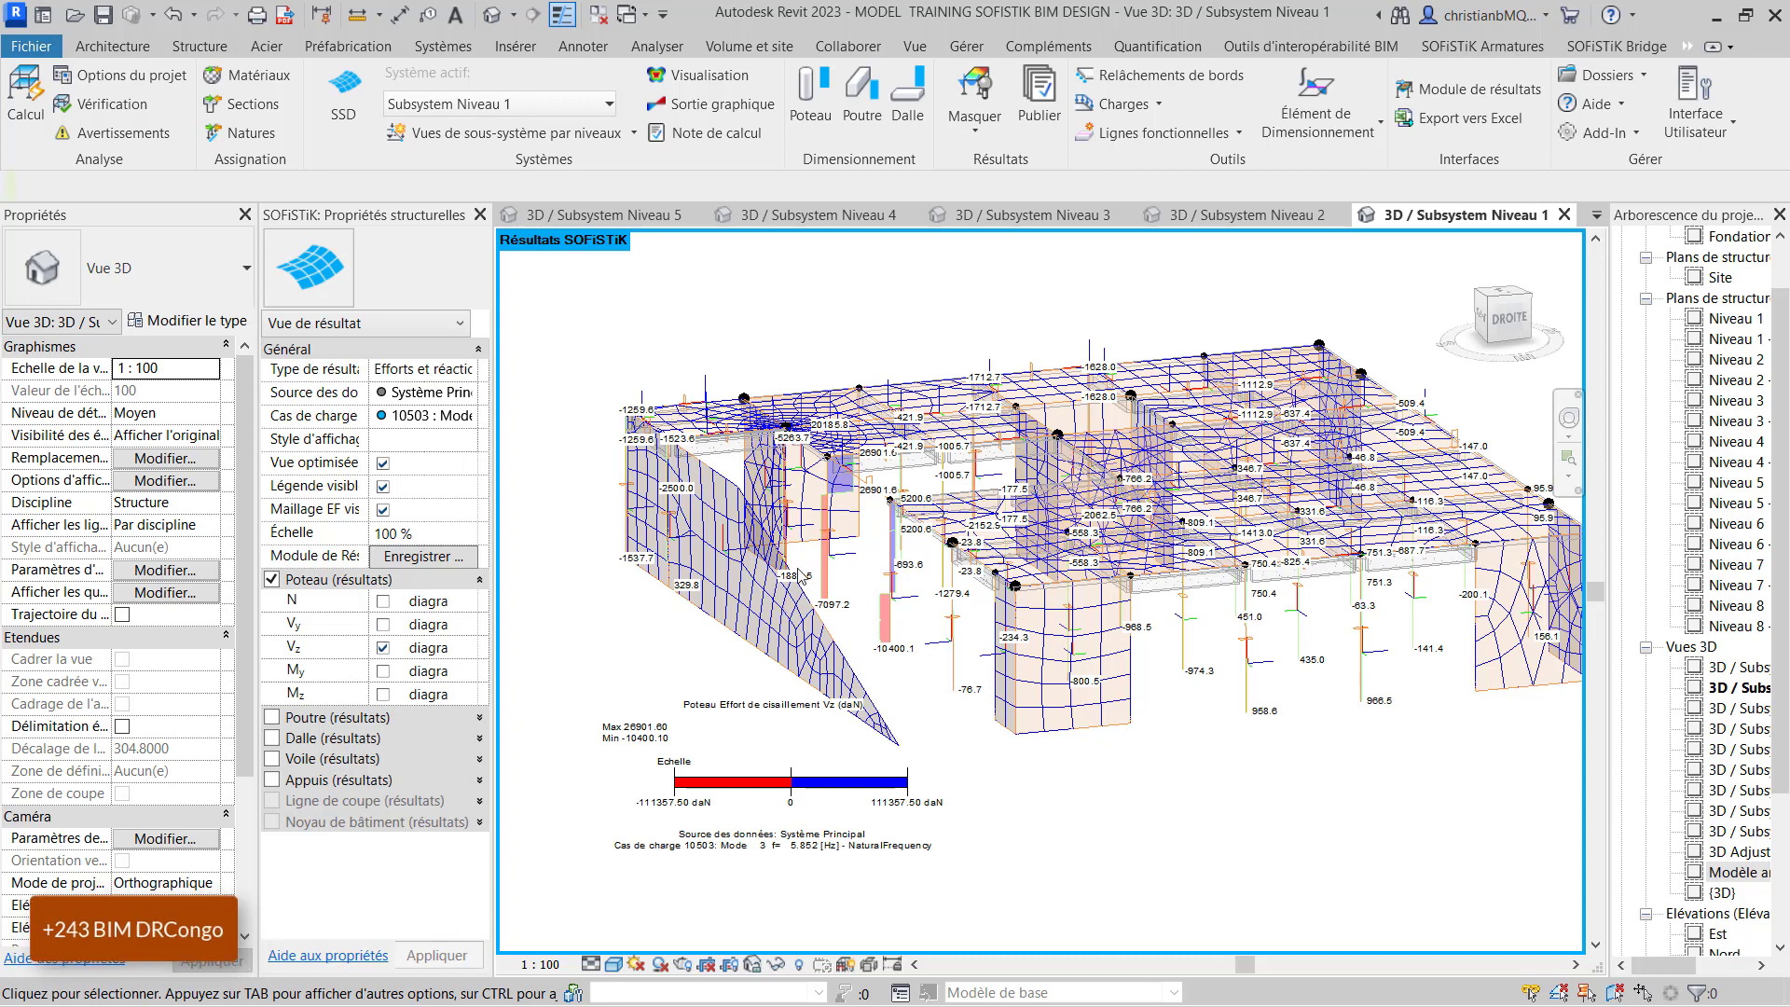
- Replace the column Vz diagrams with the bending moment My diagrams for Mode 3 and frame them together with their legend
left_click(384, 651)
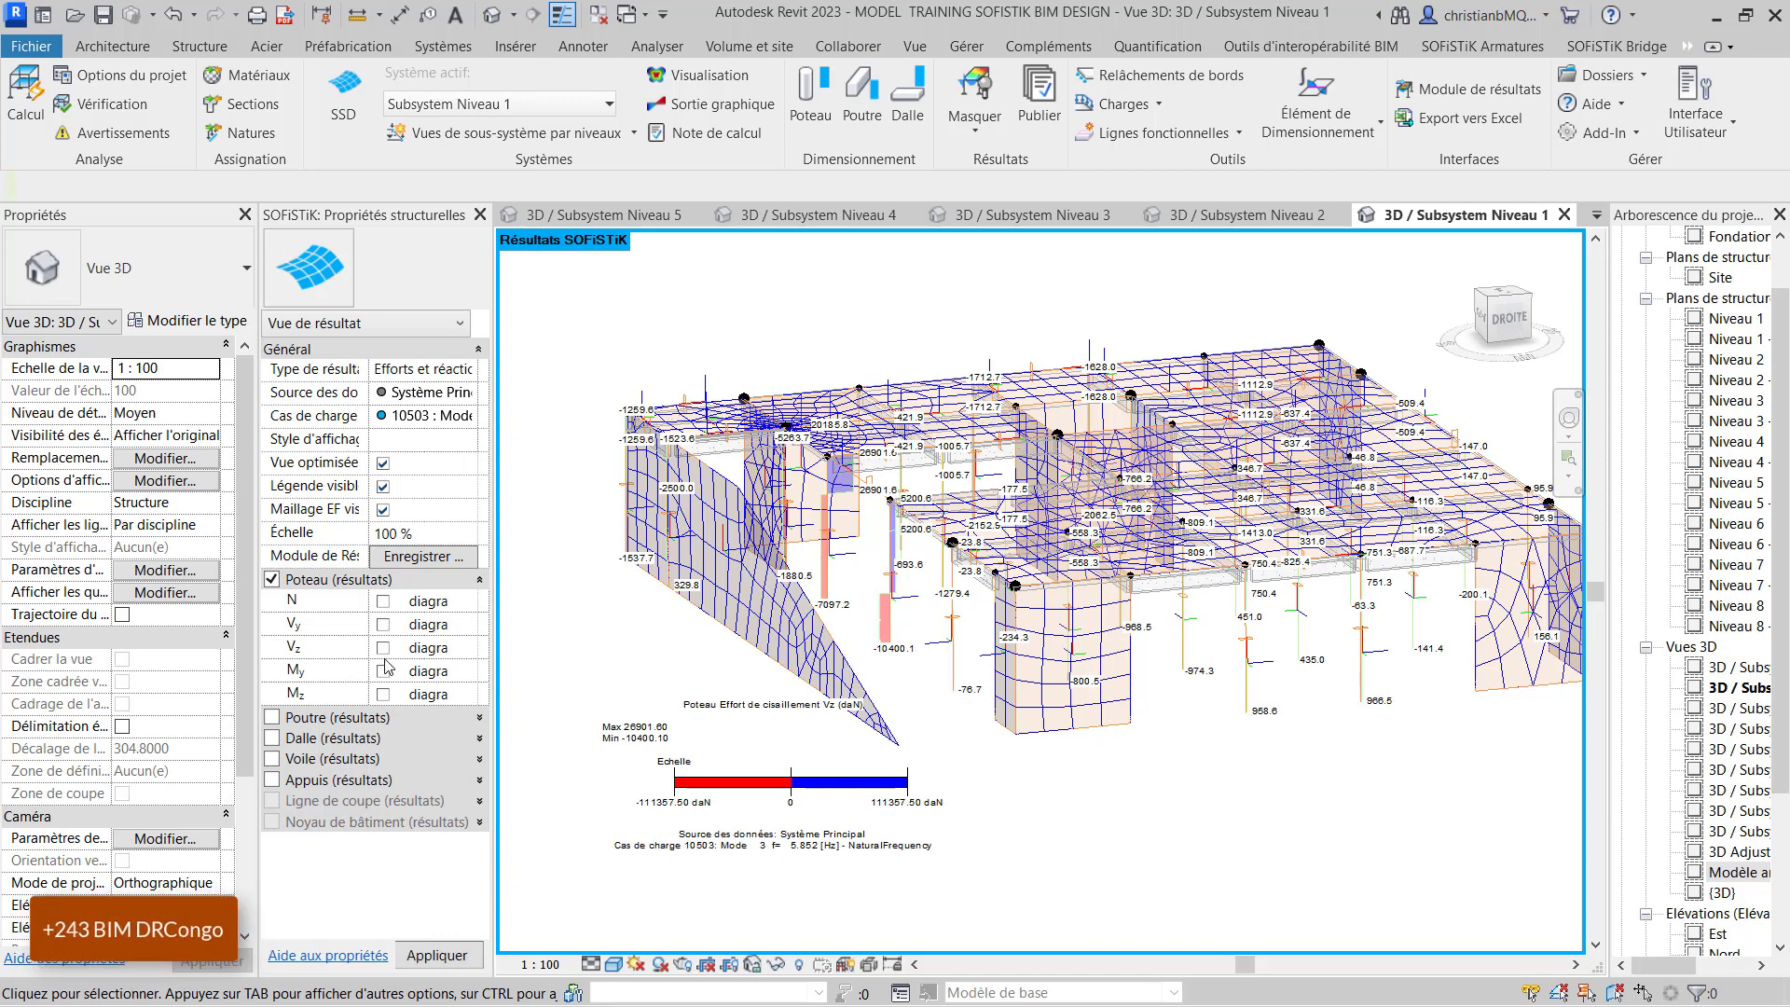
left_click(439, 953)
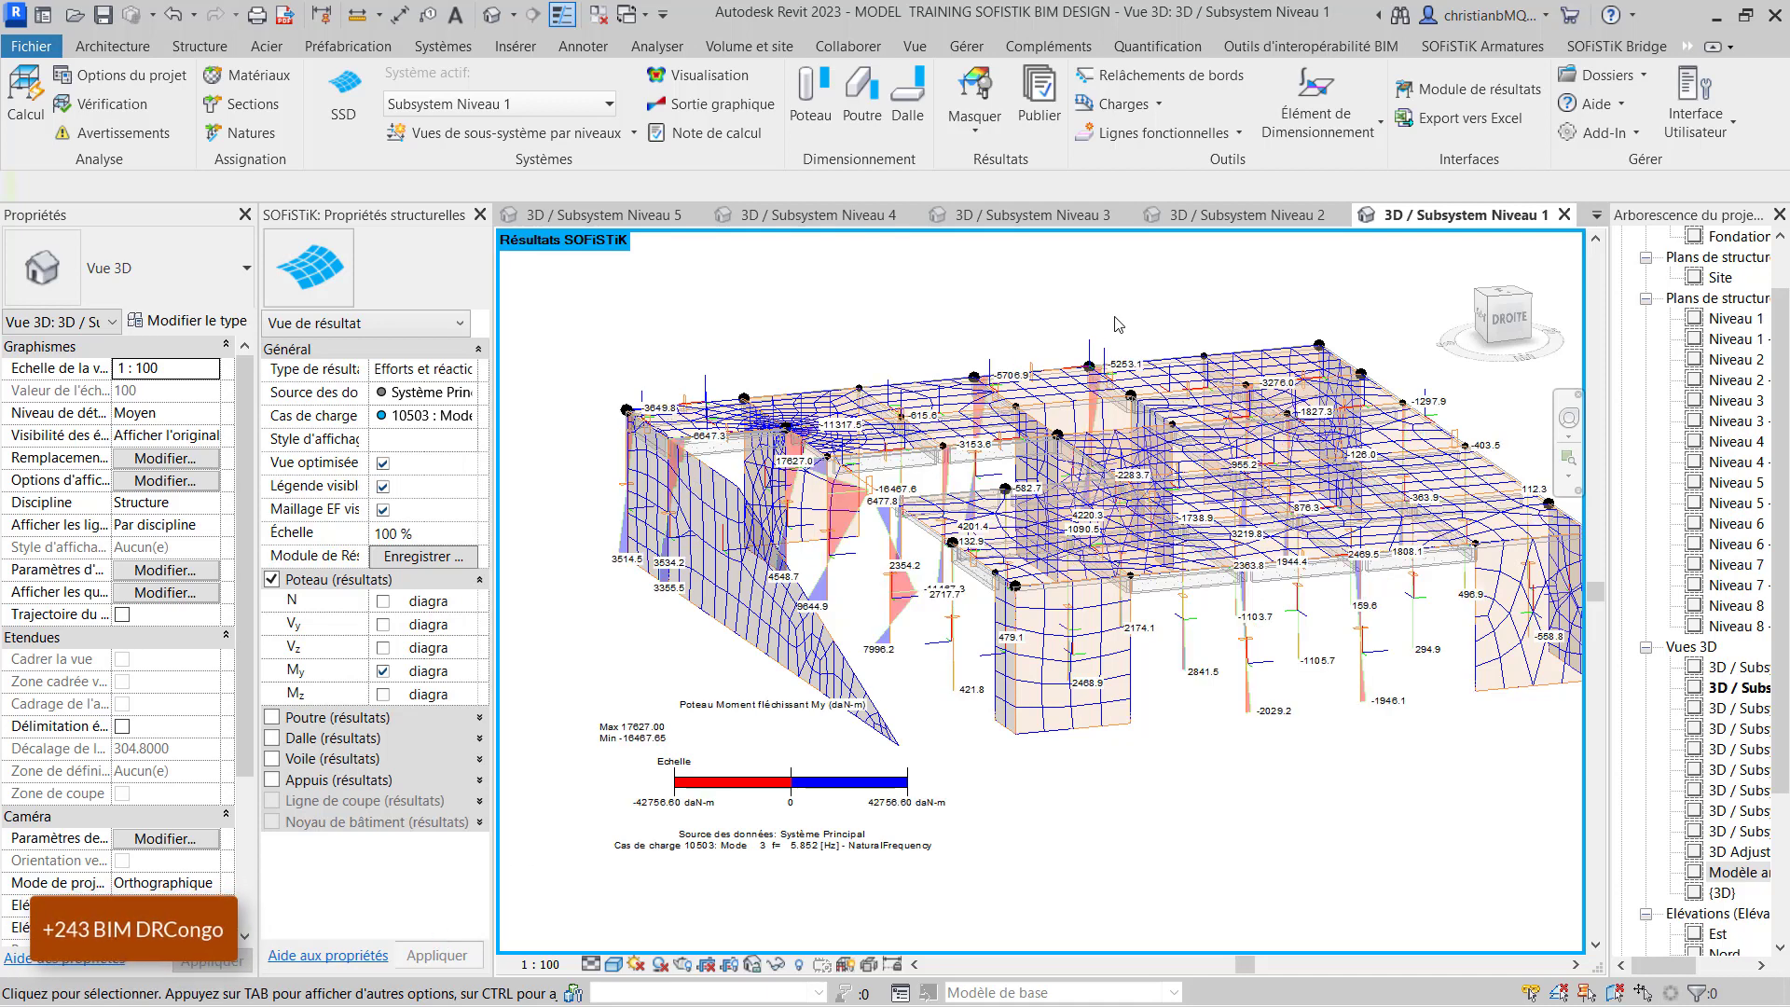
scroll(1035, 523, "up", 2)
scroll(690, 635, "down", 1)
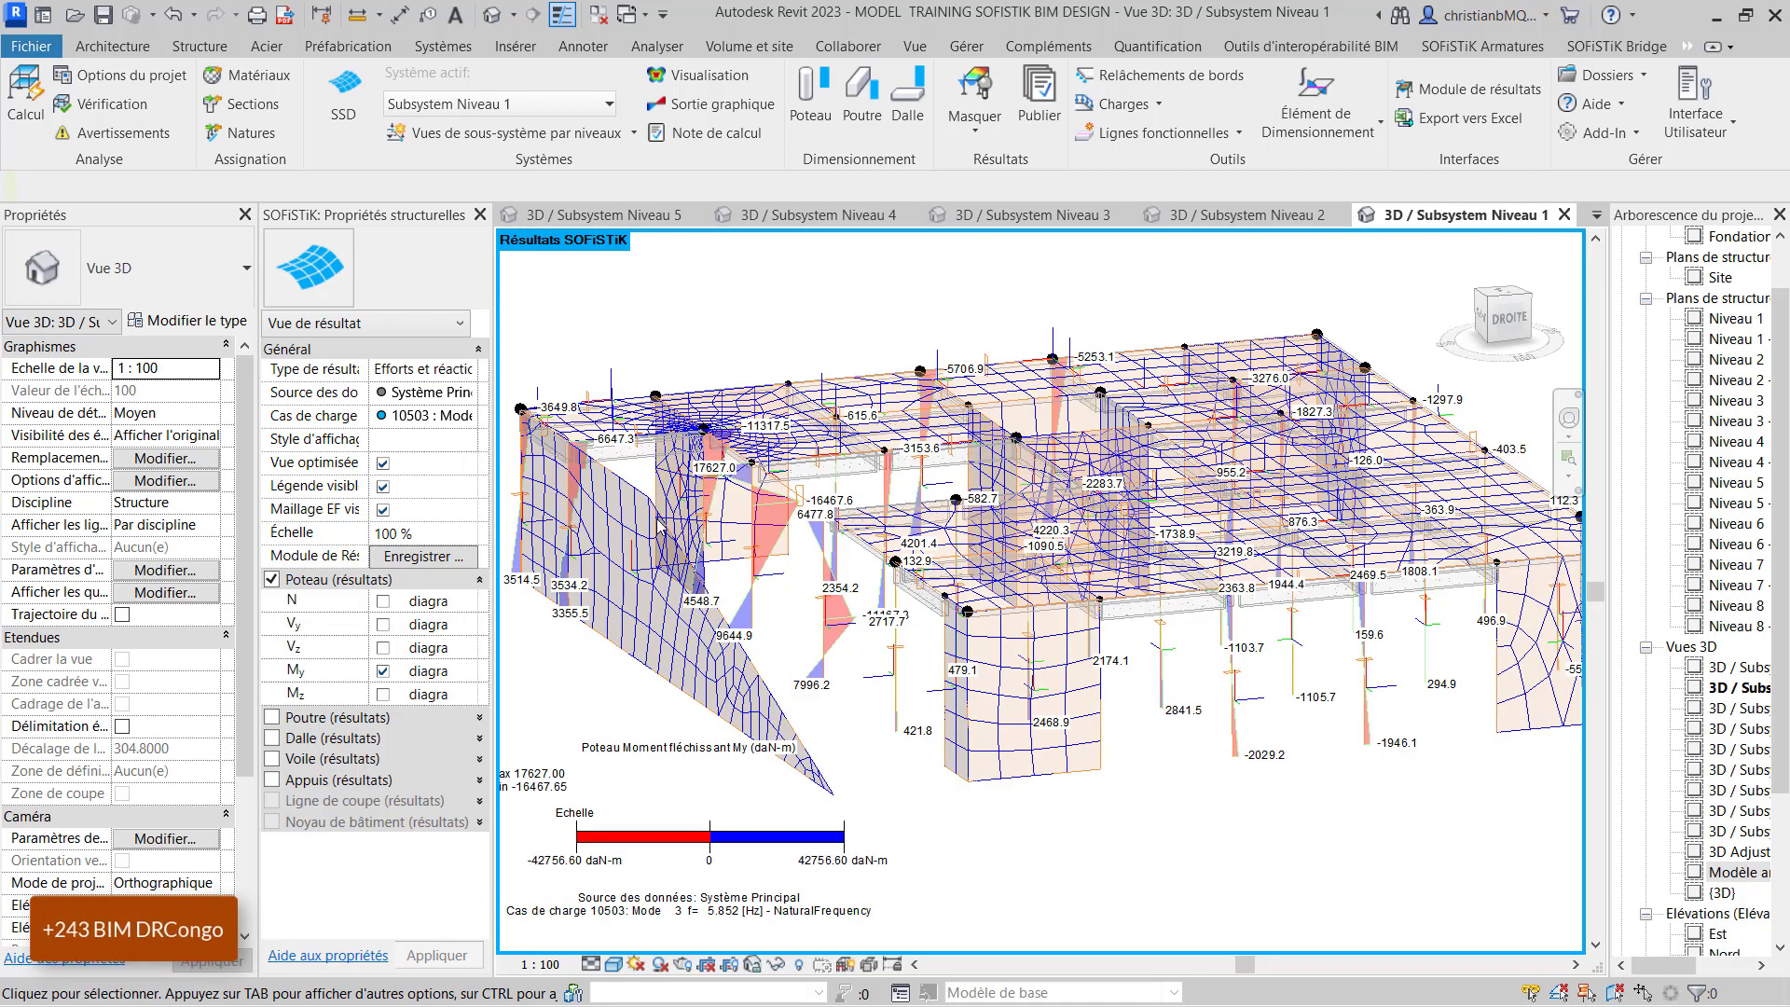
middle_click_drag(660, 527, 1247, 688, "shift")
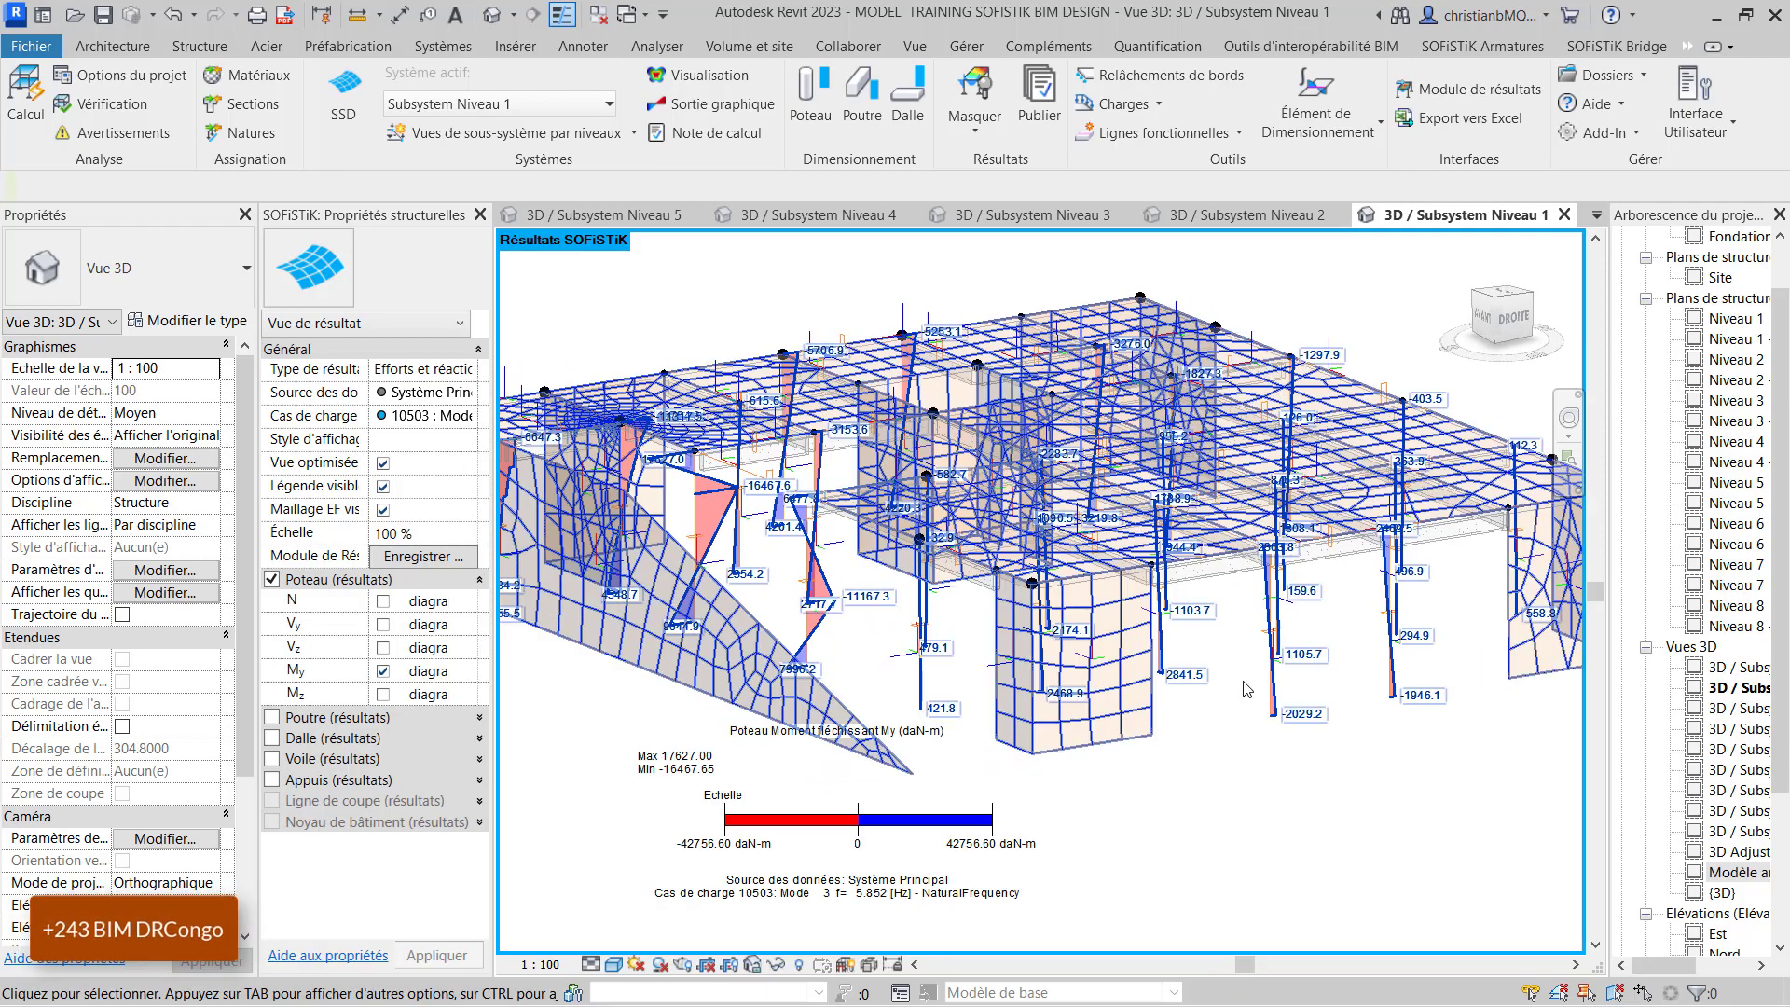
scroll(1245, 683, "down", 2)
scroll(752, 467, "up", 2)
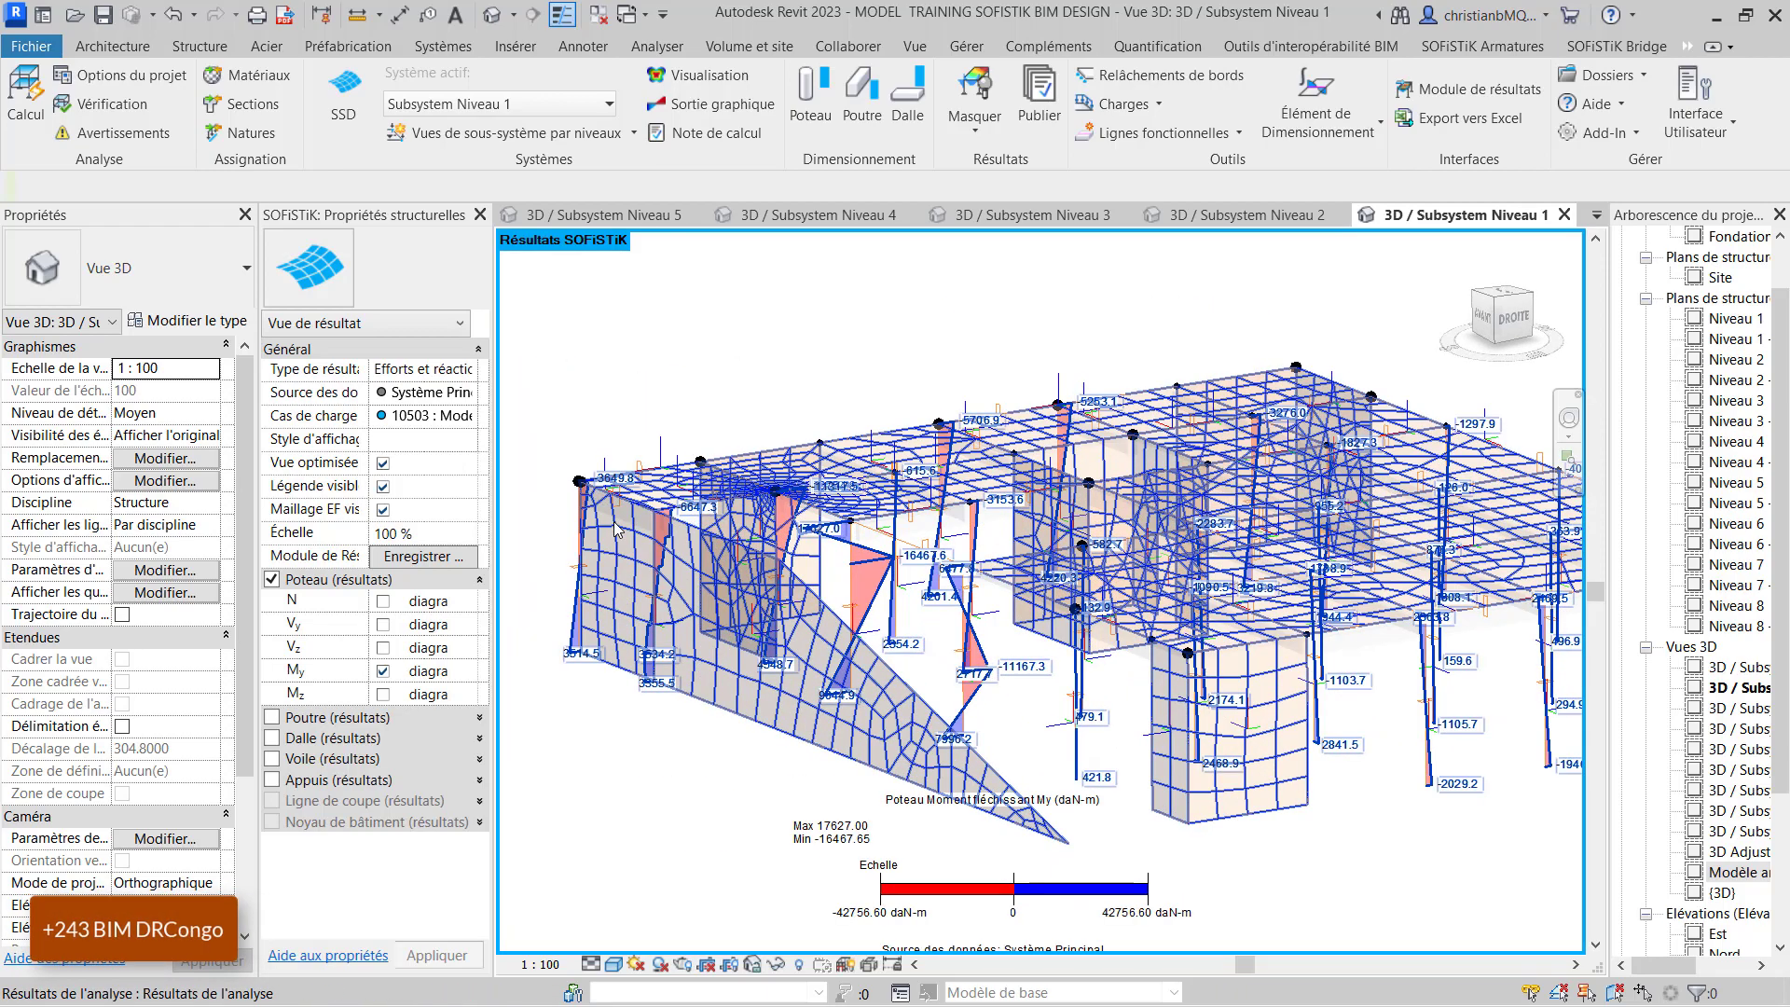
scroll(616, 522, "down", 1)
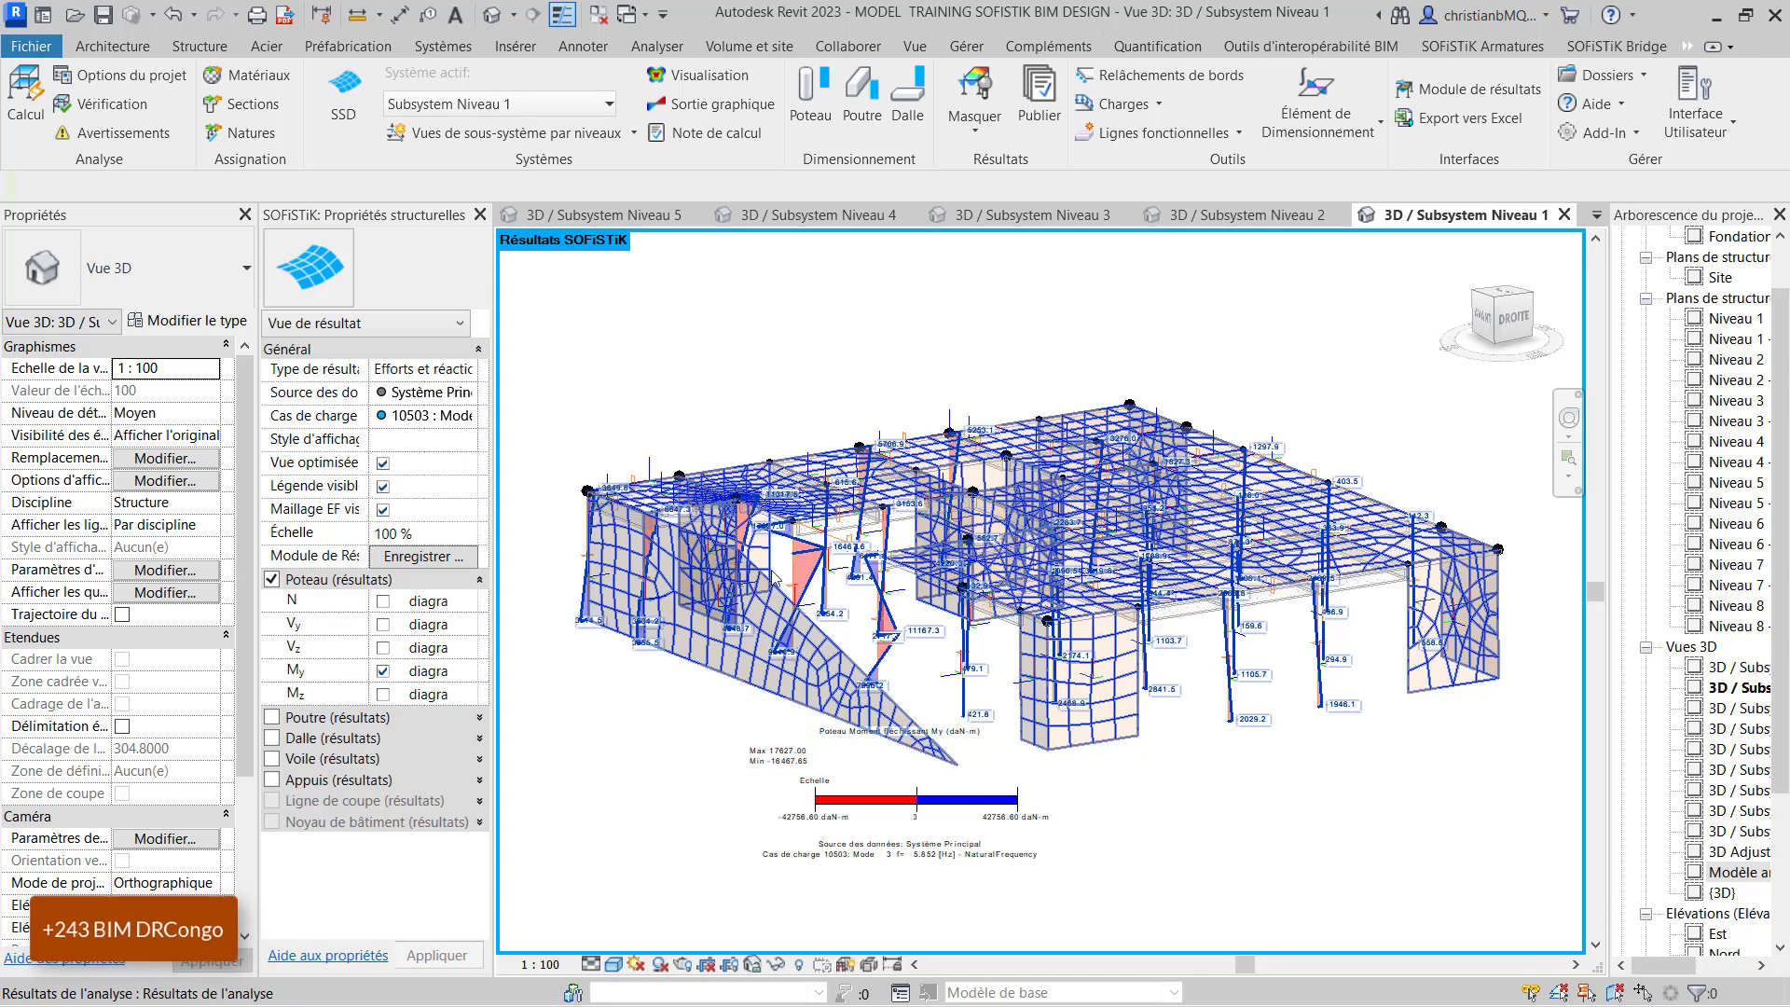
scroll(754, 408, "up", 1)
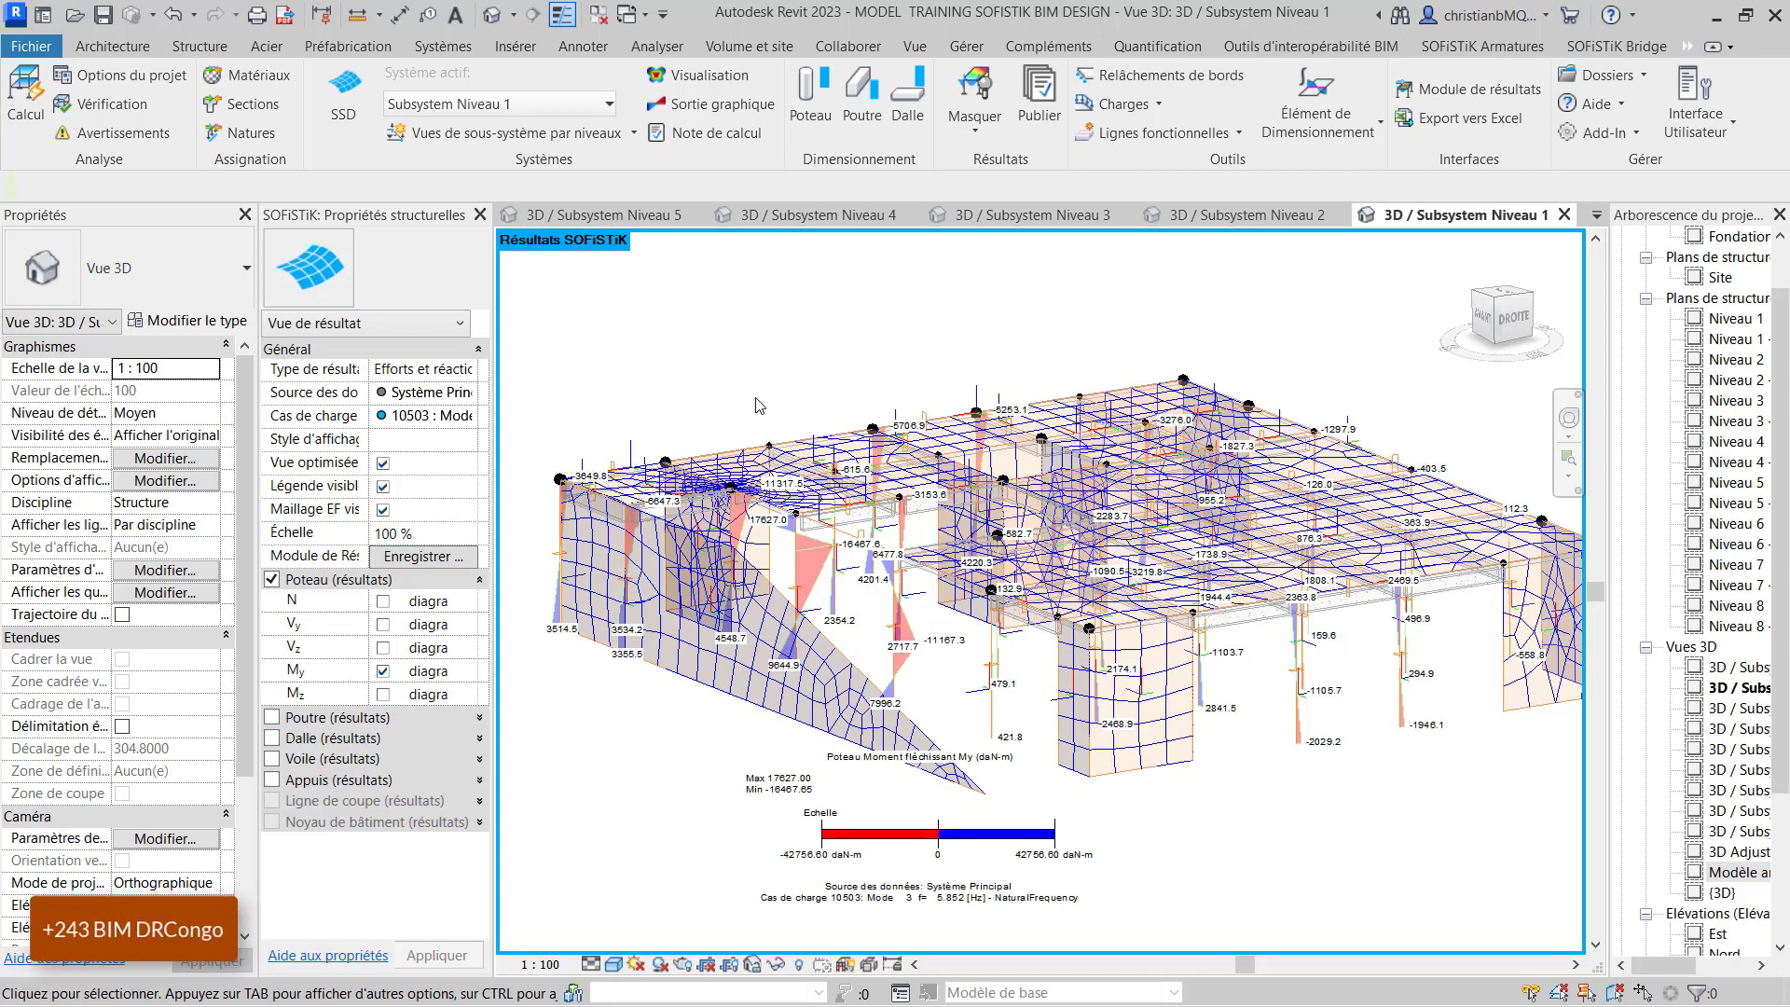
- Capture the whole Revit window showing the My results with Outil Capture d'écran, save it as JPEG "RDM3", and return to Revit
key("alt+Tab")
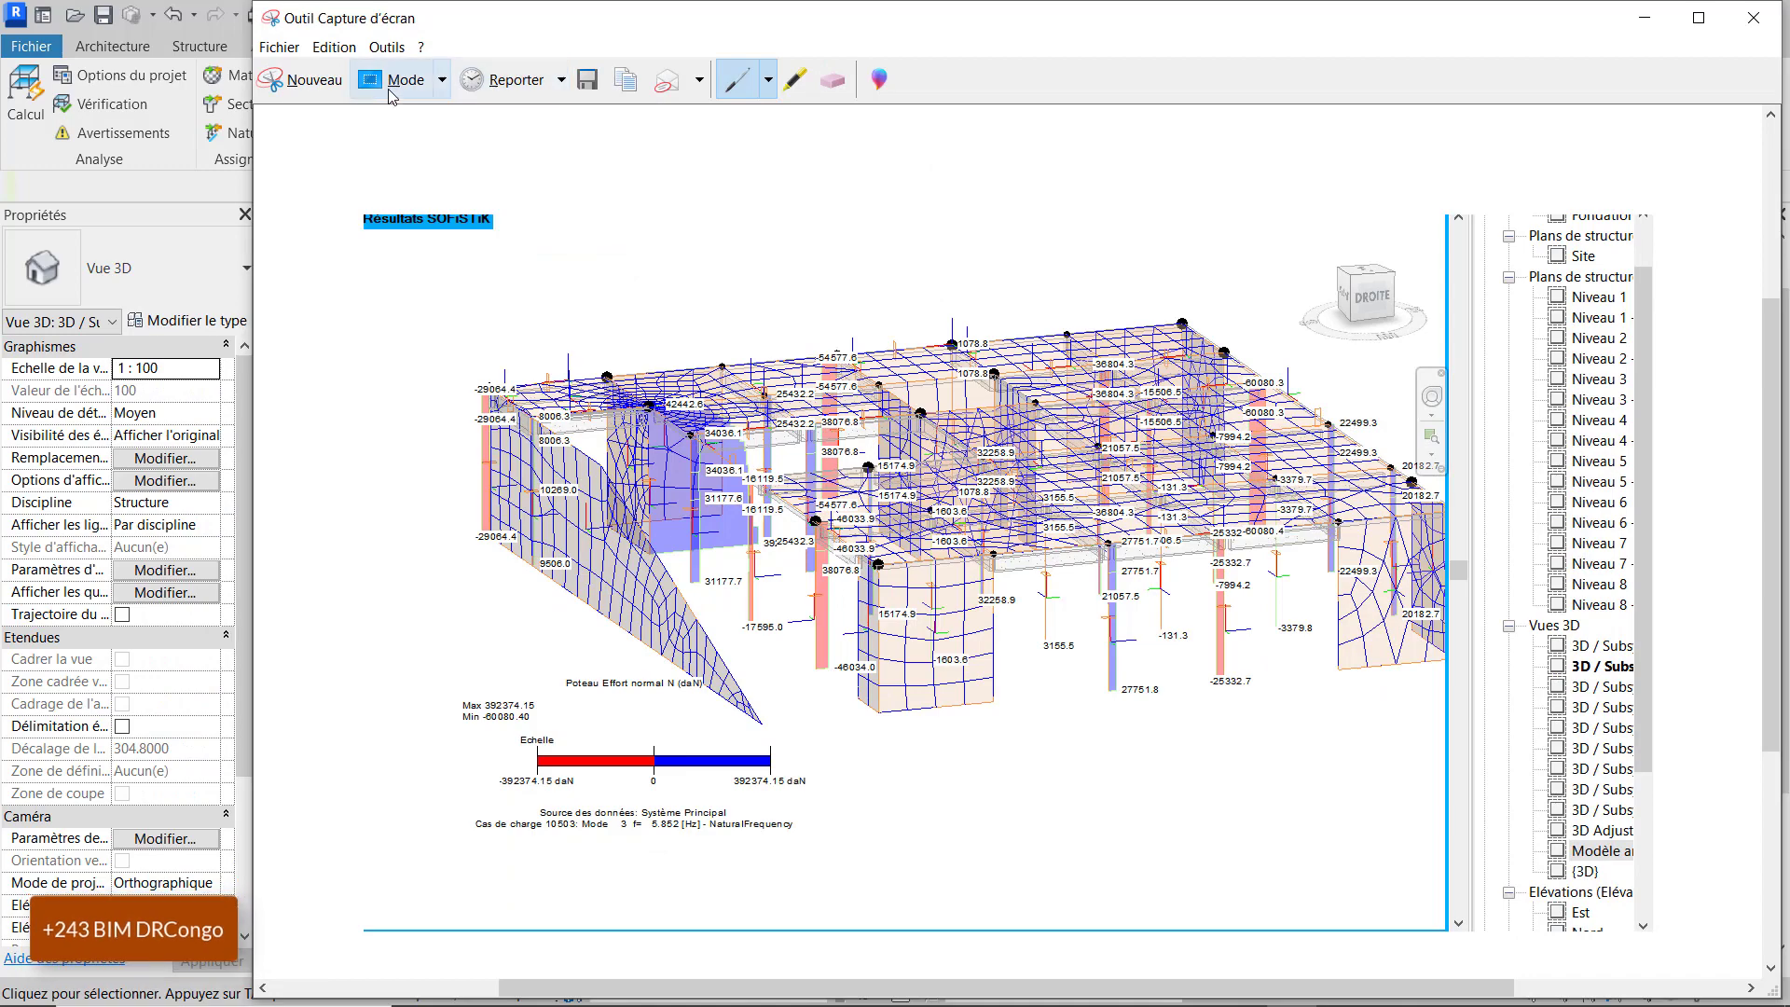
left_click(303, 80)
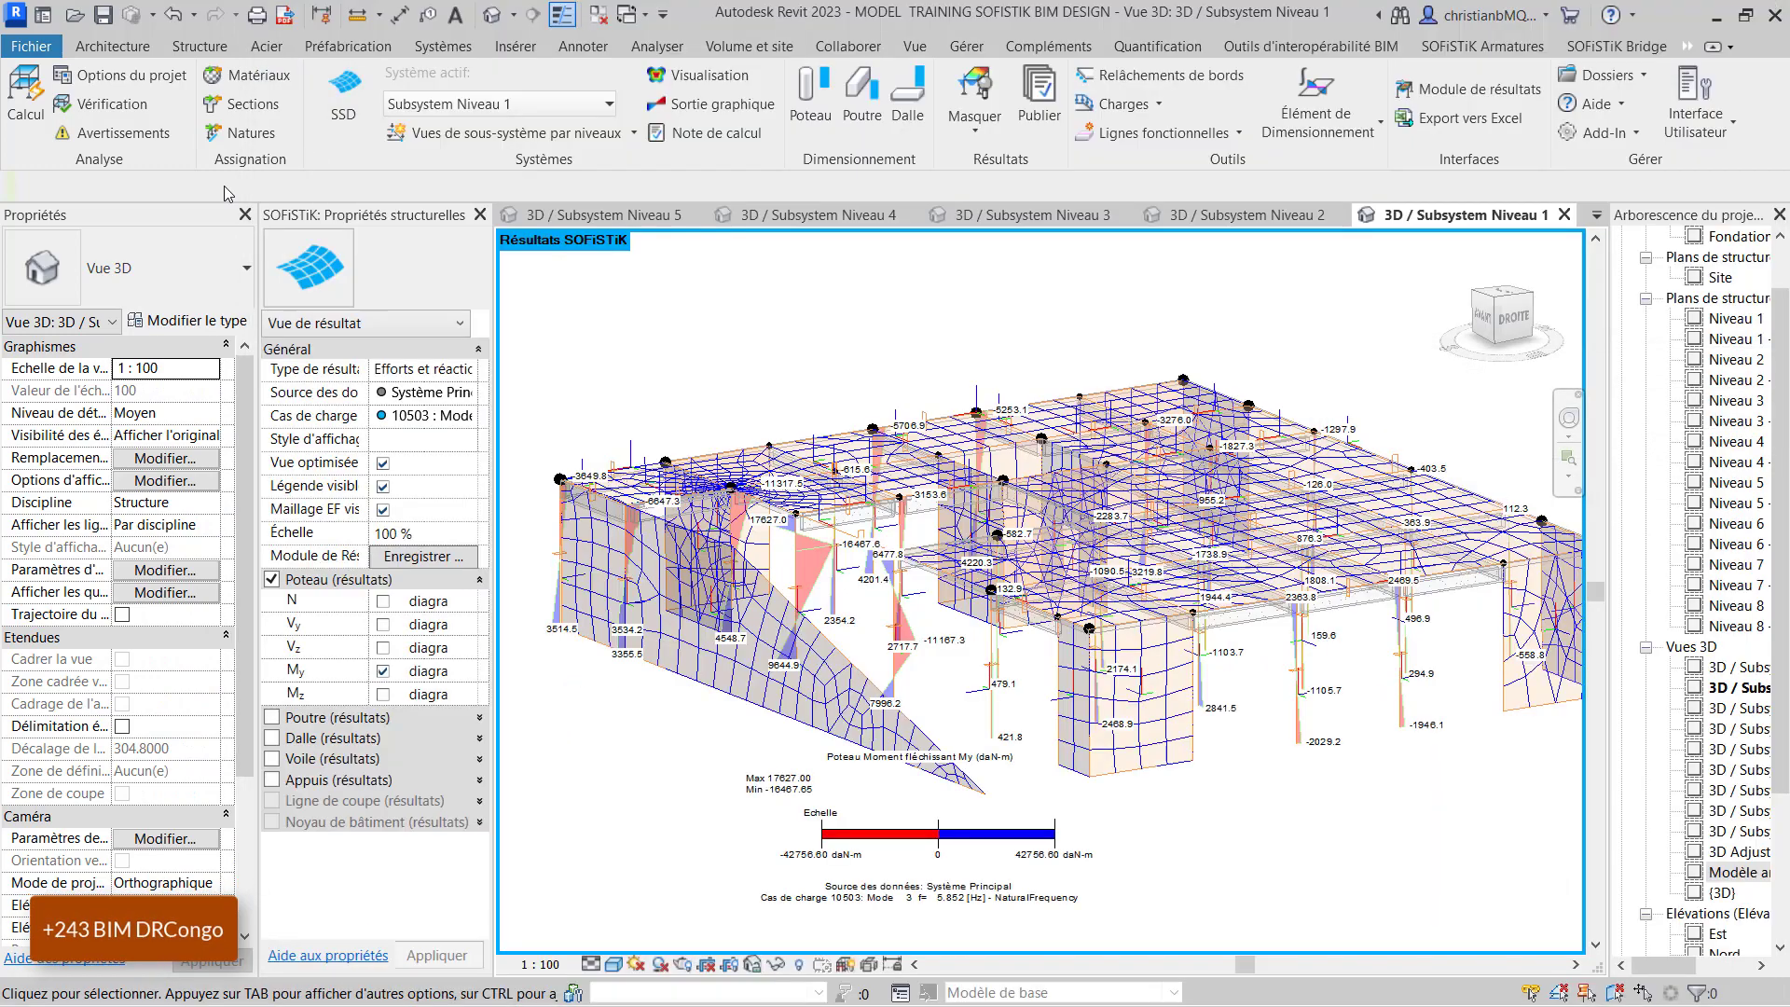
left_click_drag(5, 33, 1782, 1002)
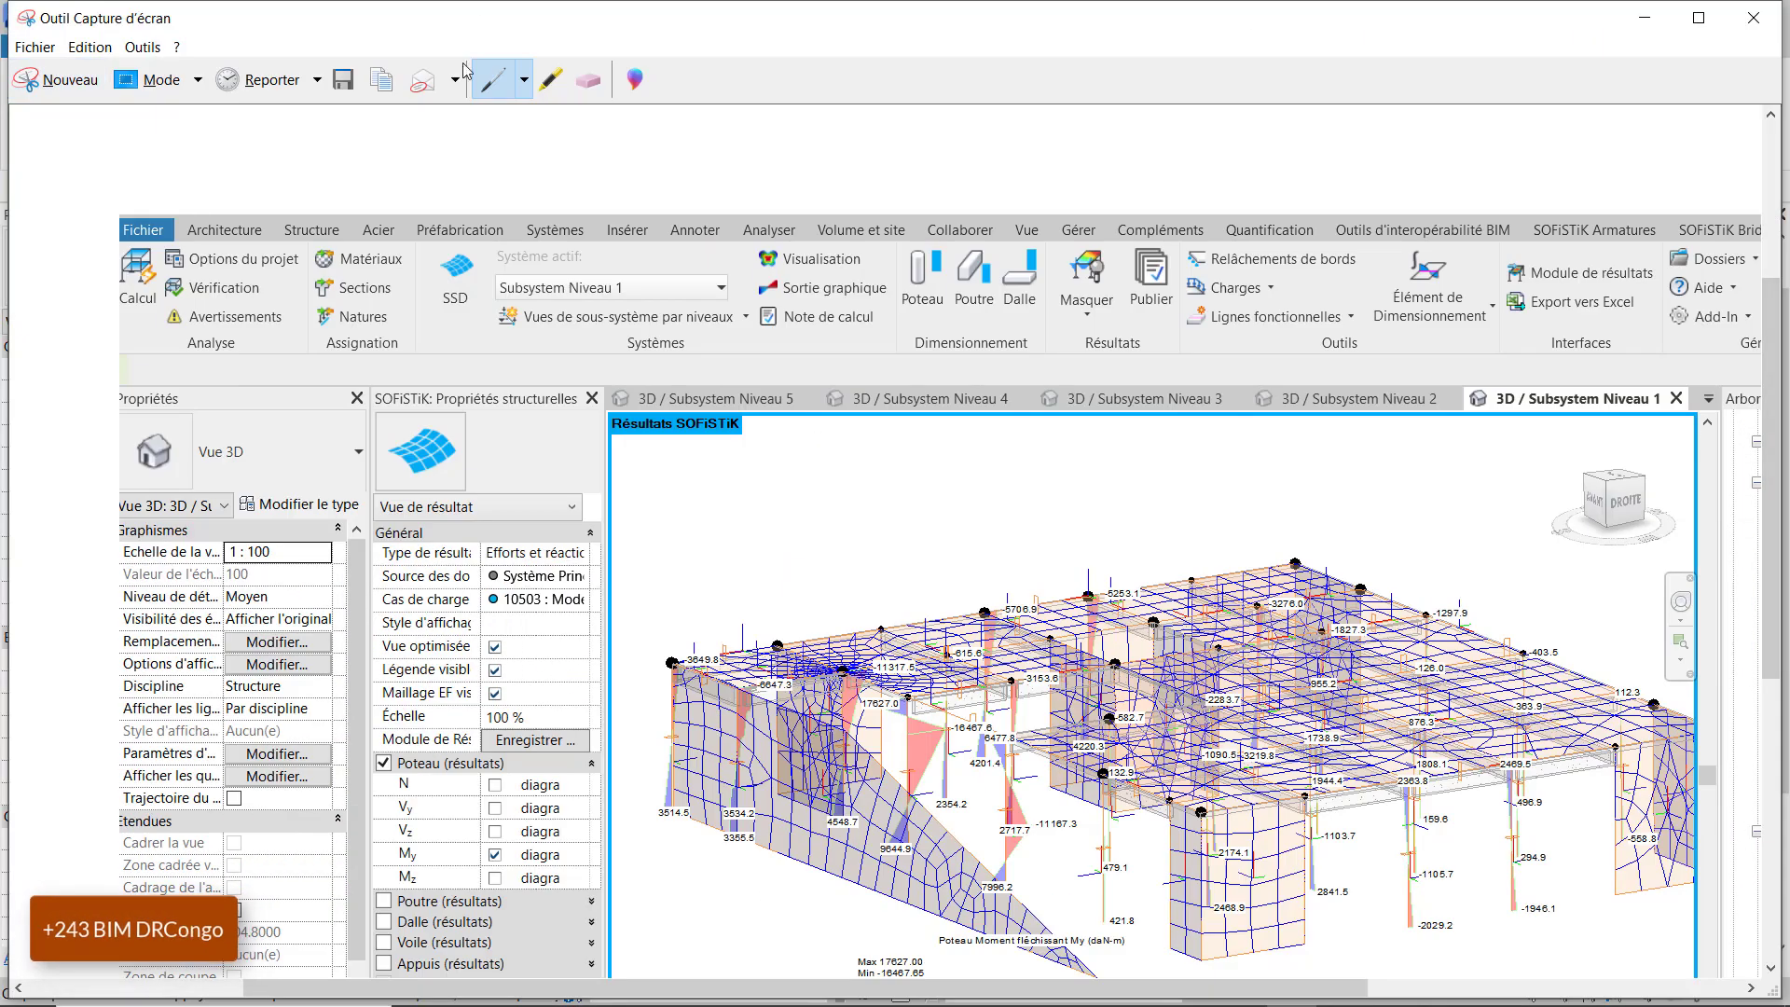
left_click(343, 80)
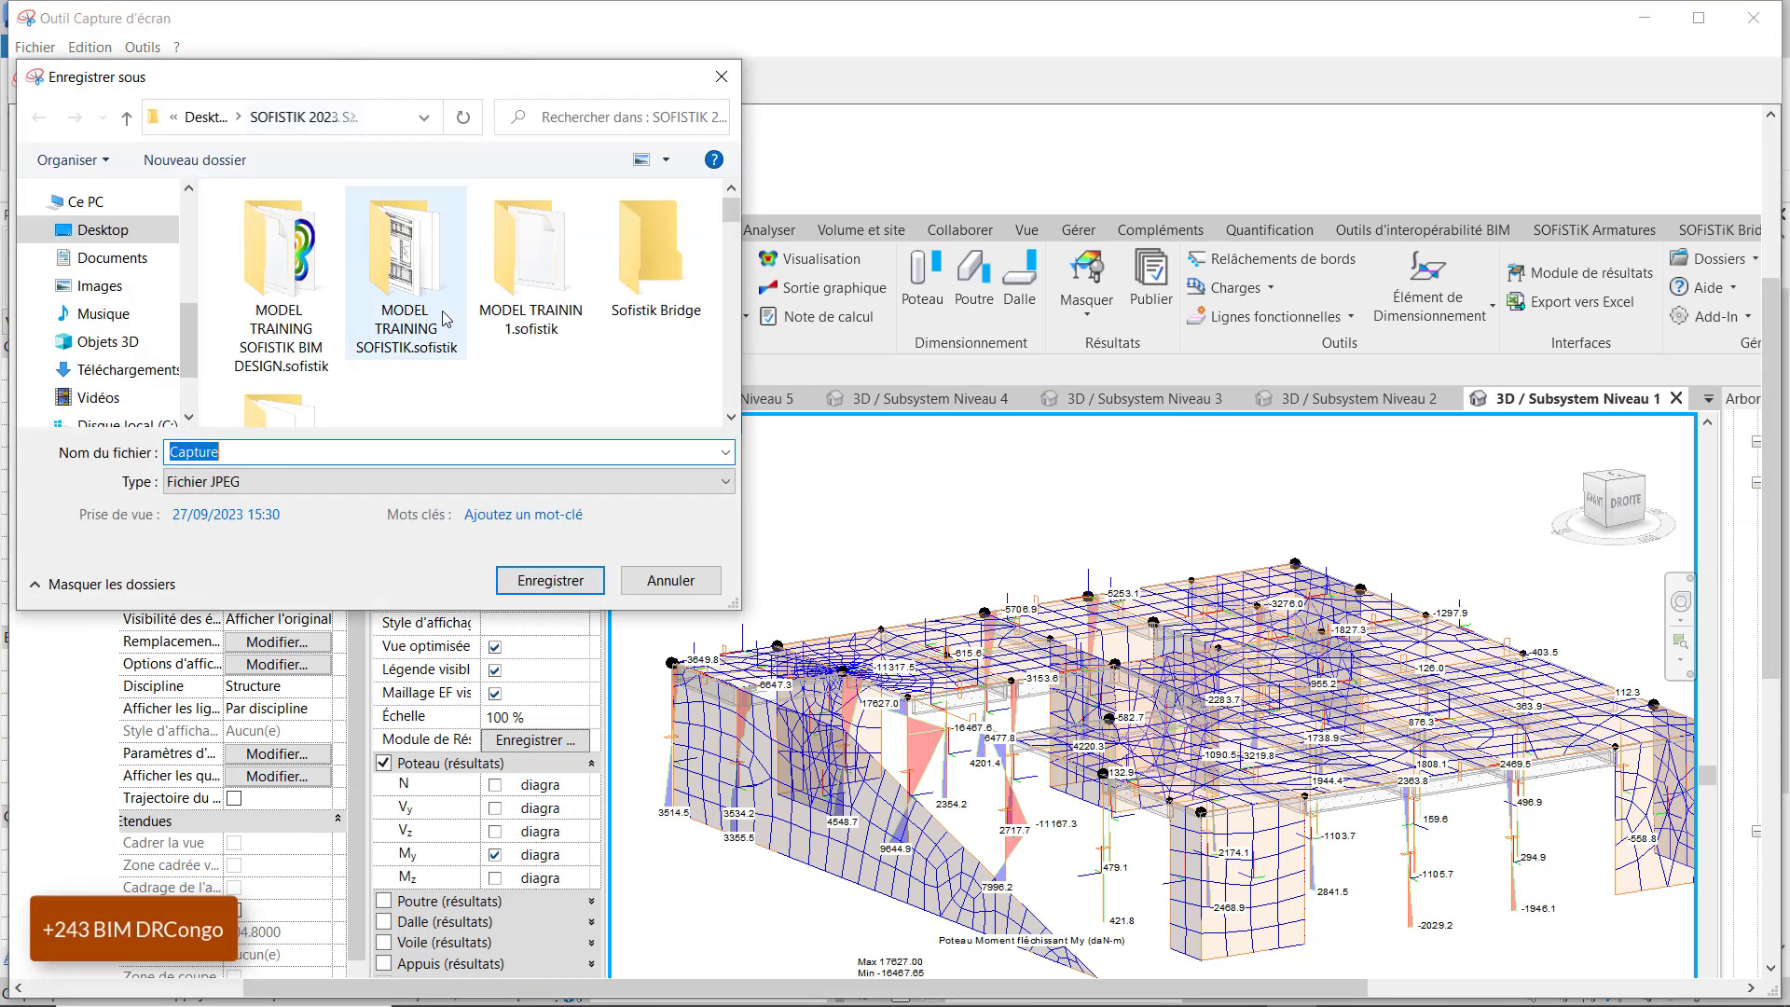
scroll(455, 338, "down", 5)
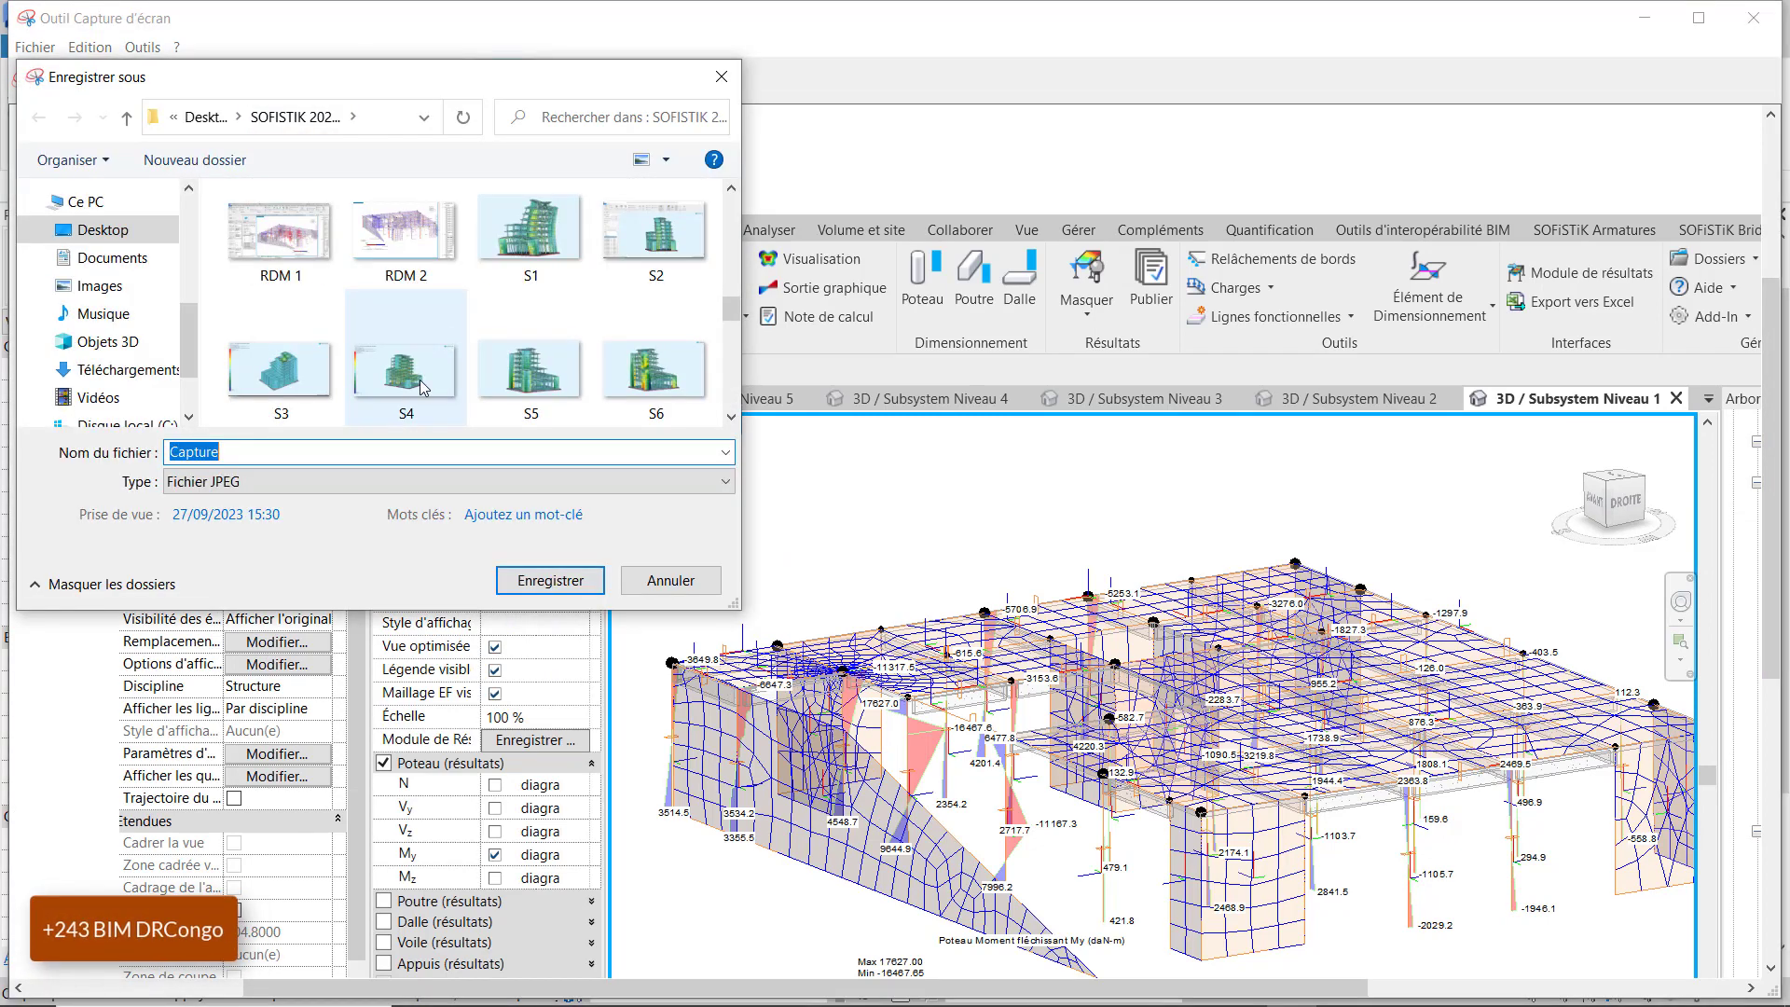
type("RDM3")
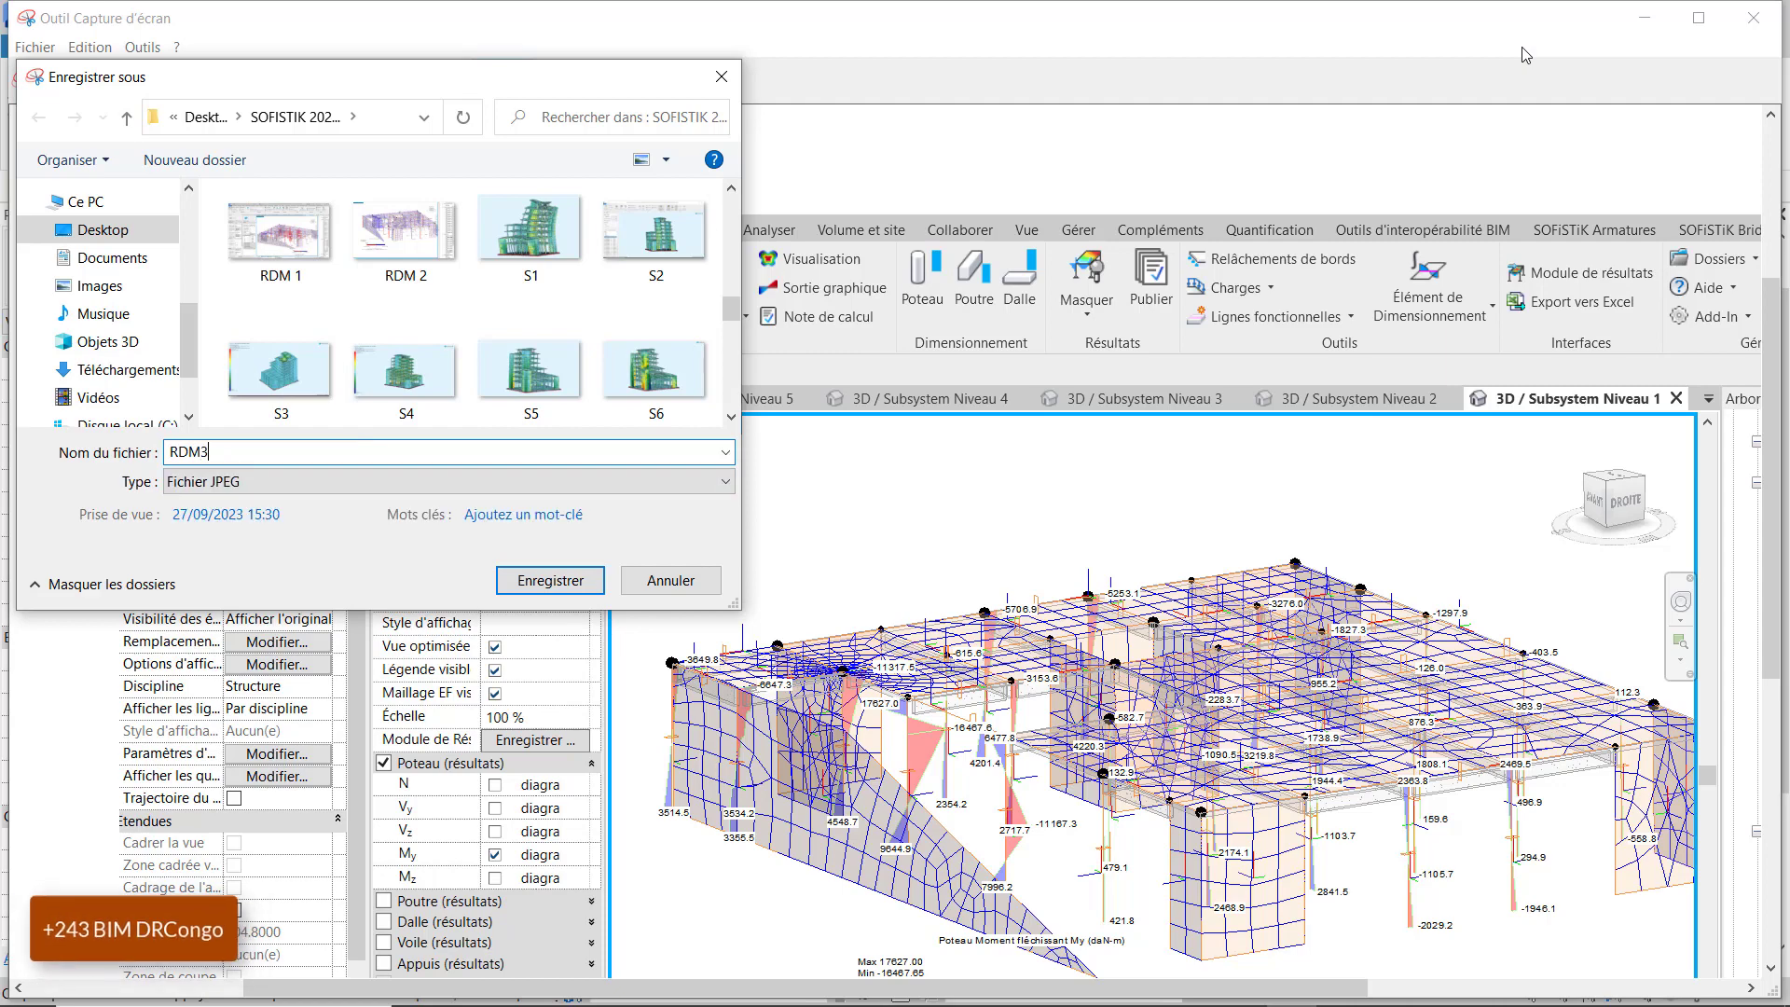
key("Return")
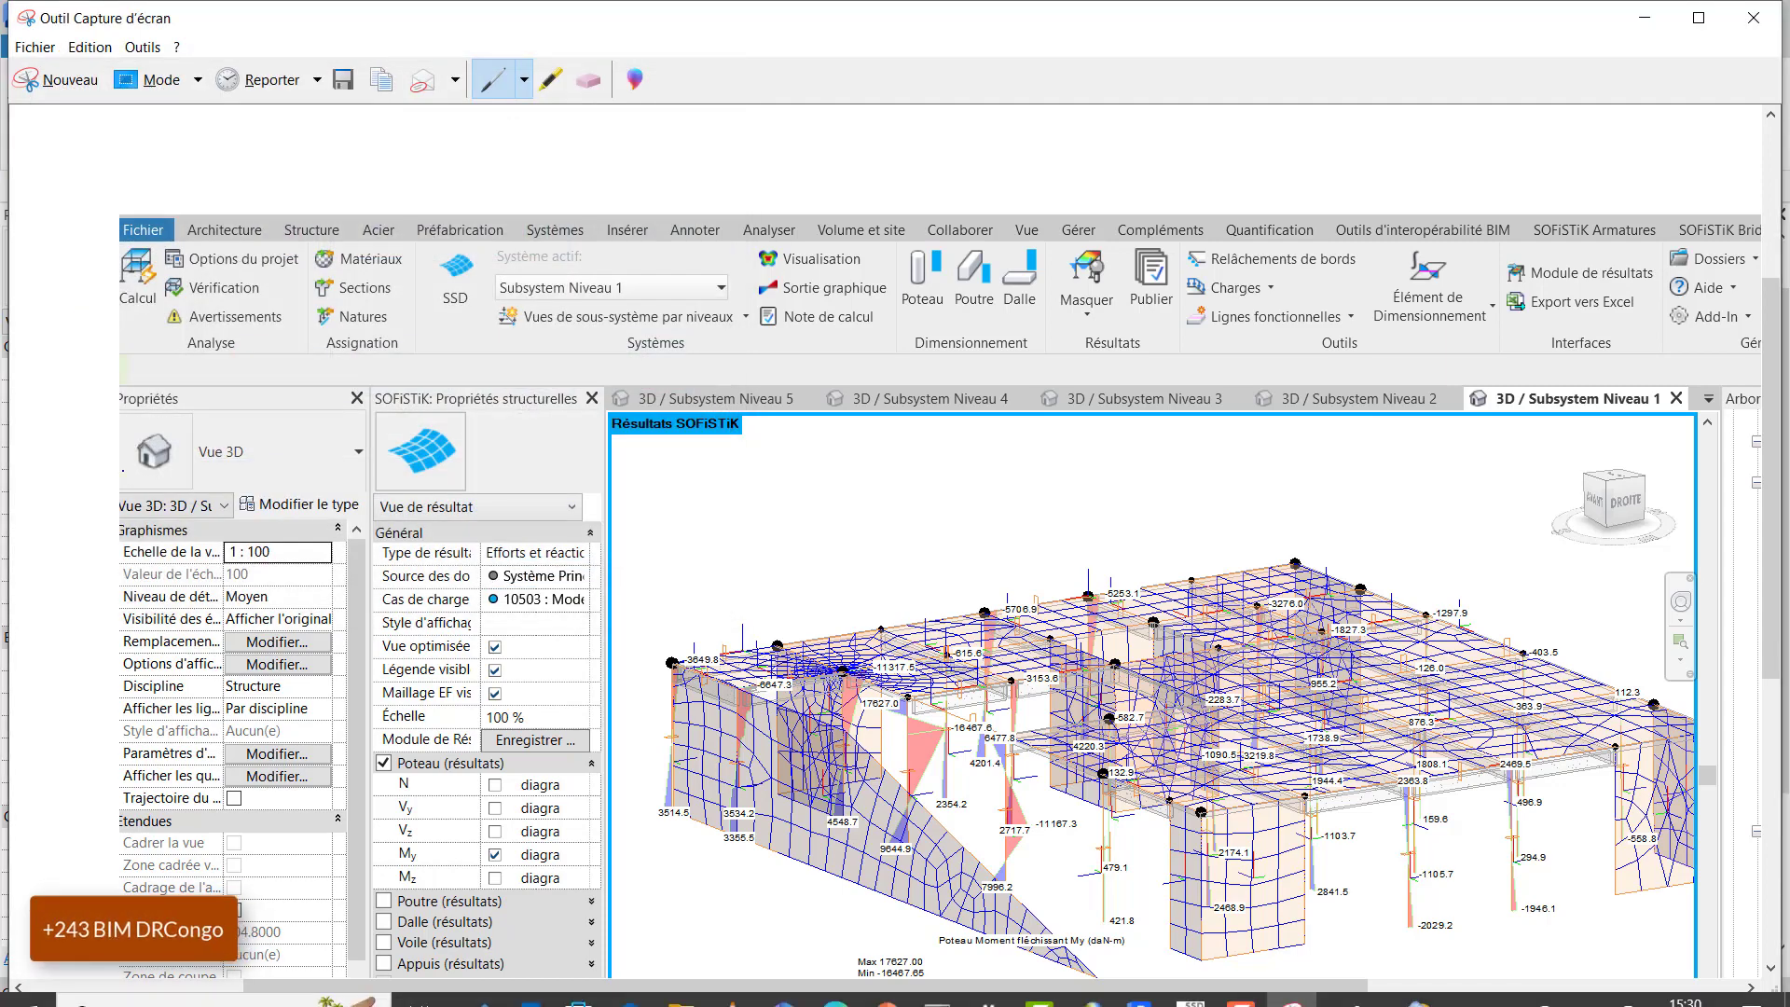
left_click(1643, 16)
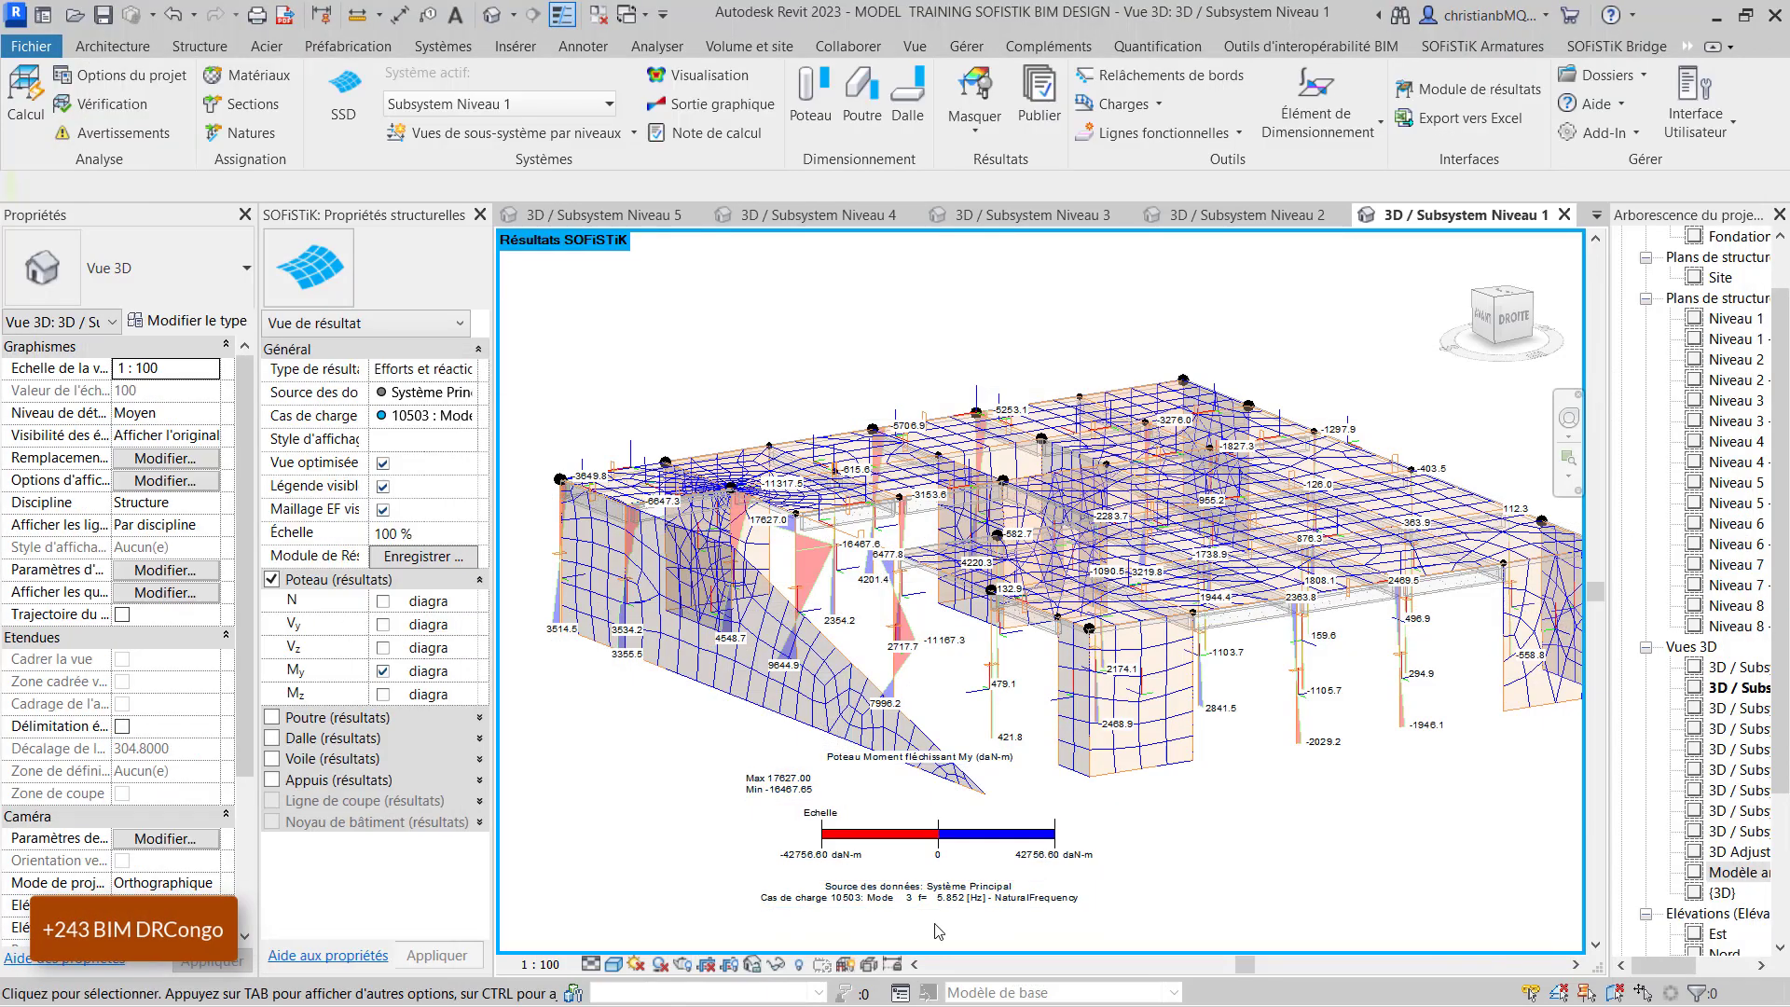
- Replace the column My diagrams with the bending moment Mz diagrams for Mode 3
left_click(383, 694)
left_click(438, 955)
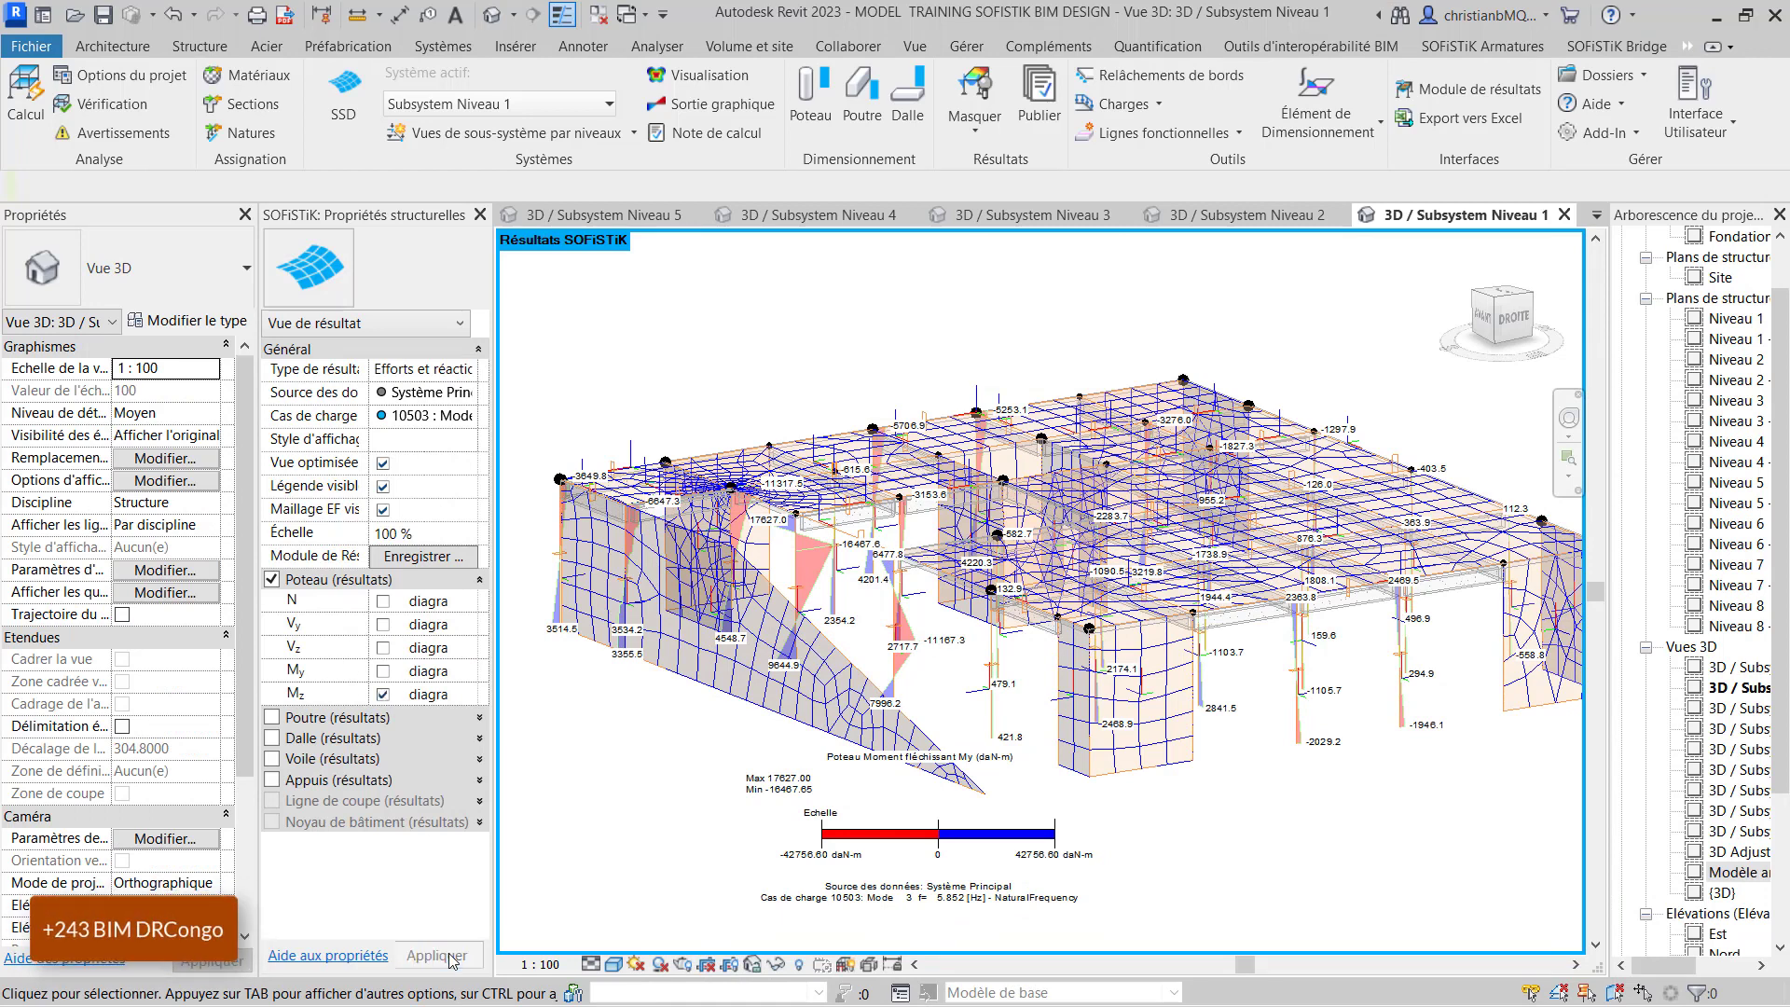